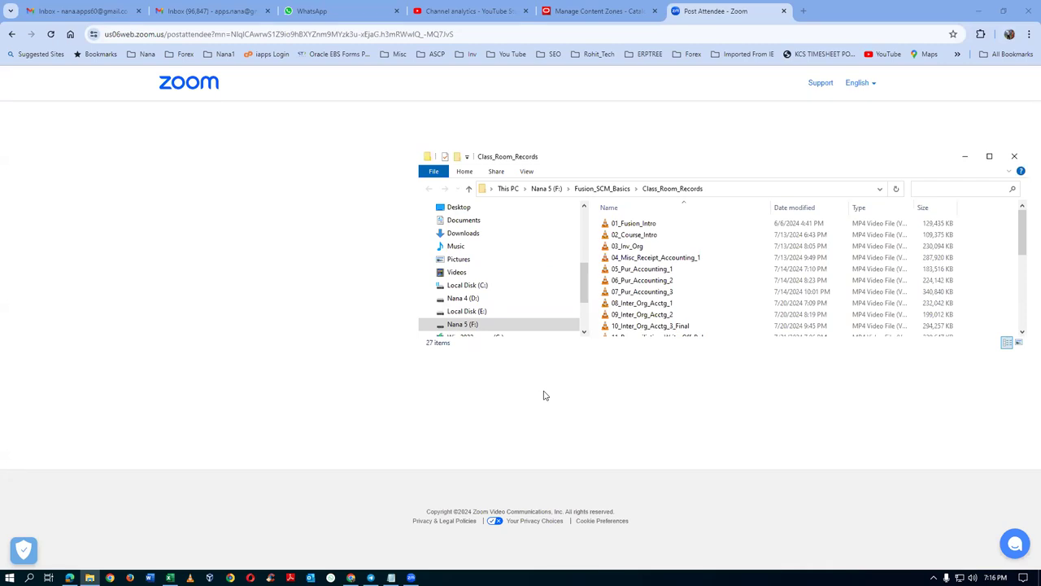
{"action": "scroll", "coordinate": [1026, 300], "scroll_direction": "down", "scroll_amount": 2}
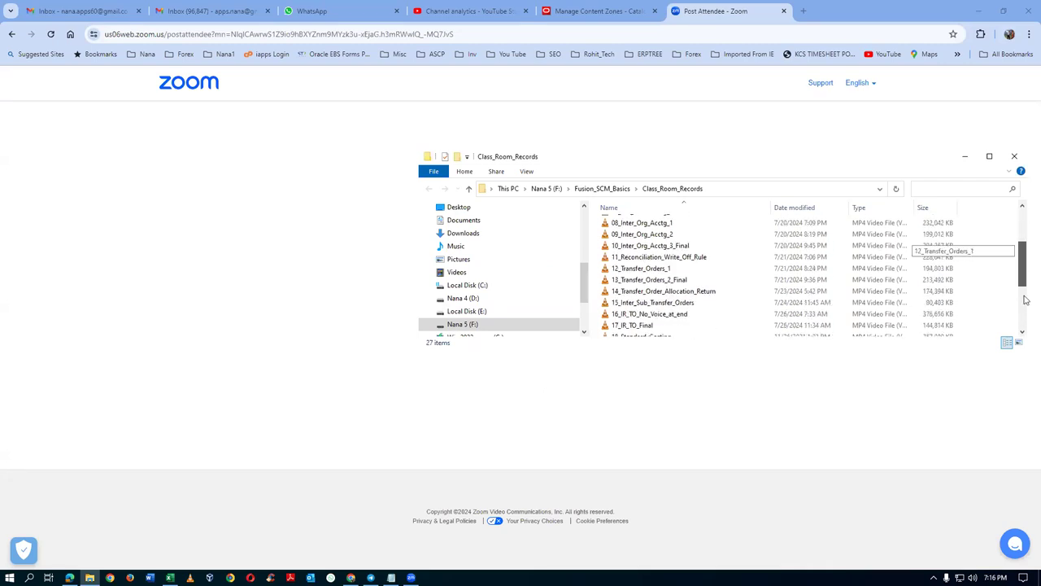
{"action": "scroll", "coordinate": [1026, 301], "scroll_direction": "down", "scroll_amount": 3}
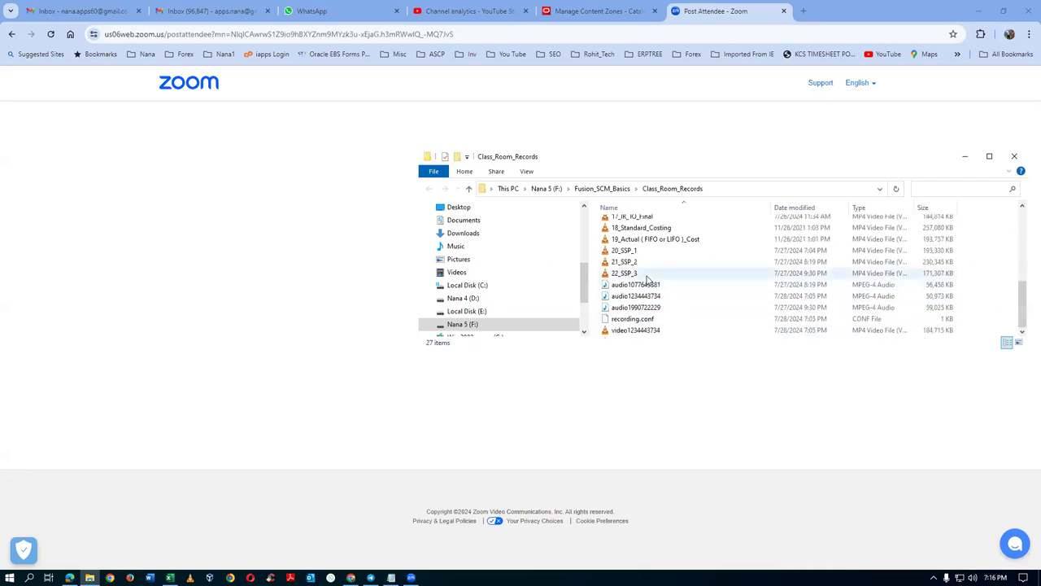
{"action": "right_click", "coordinate": [655, 333]}
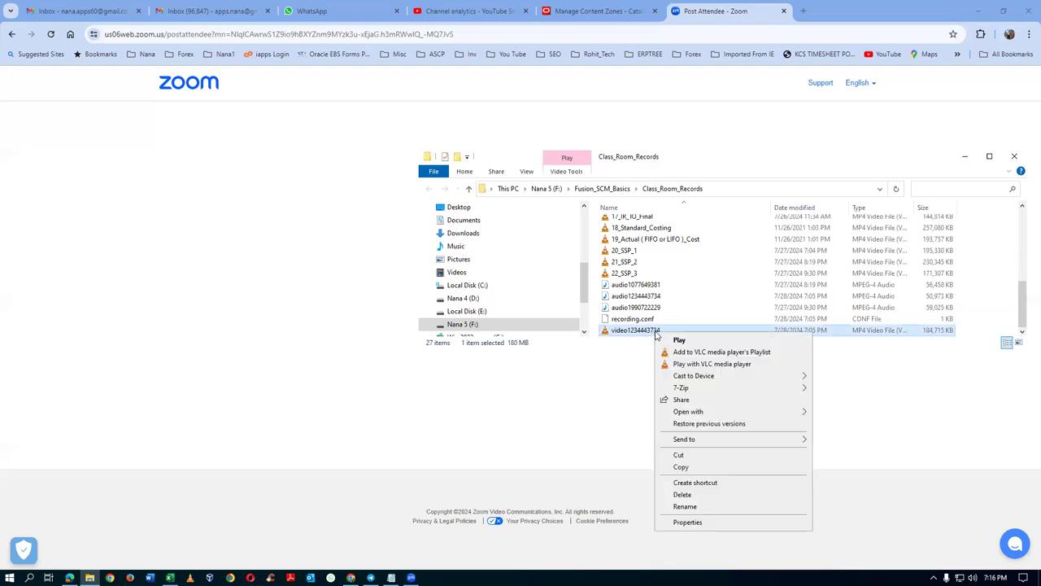
{"action": "left_click", "coordinate": [685, 506]}
{"action": "type", "text": "23_"}
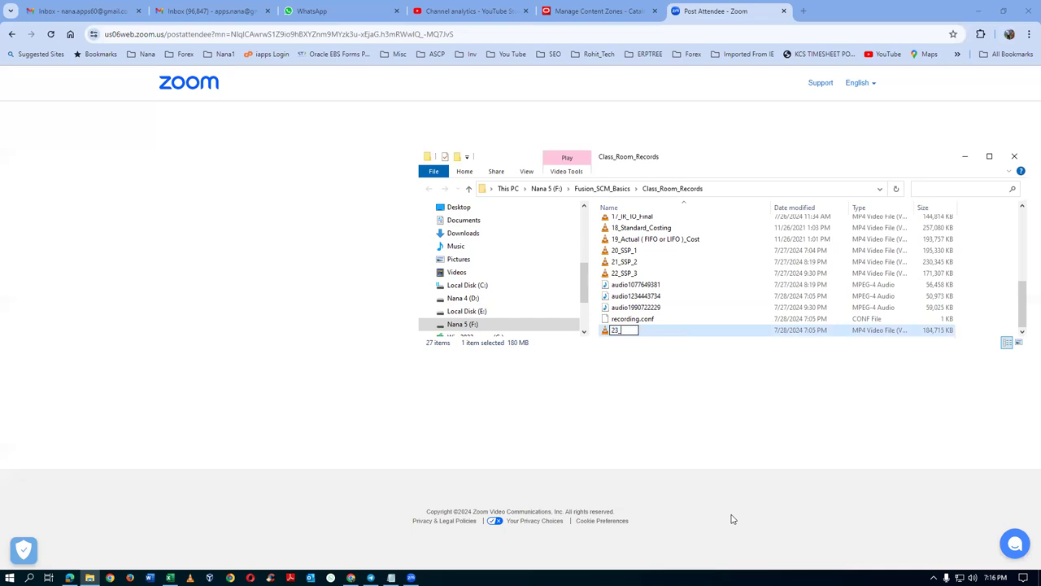
{"action": "type", "text": "SSP_4"}
{"action": "key", "text": "Return"}
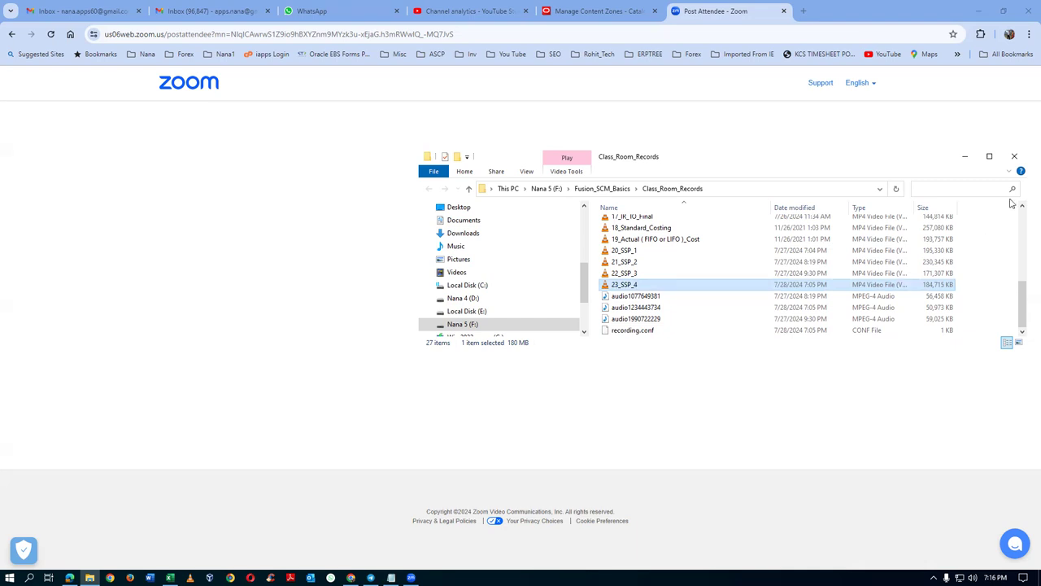
{"action": "left_click", "coordinate": [1014, 156]}
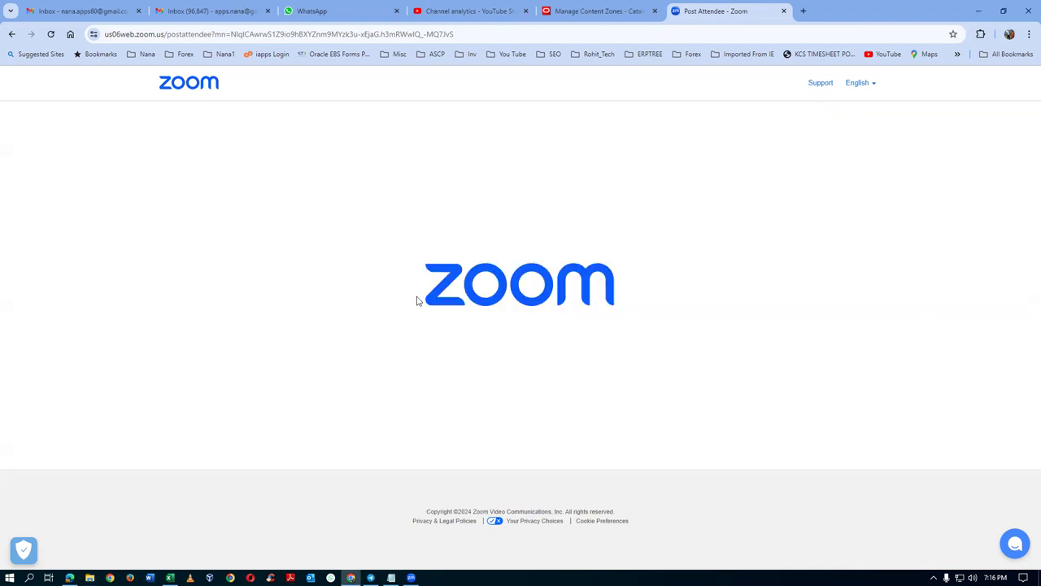
- Switch to the Oracle Applications Cloud sign-in page in Edge and try to sign in with the prefilled credentials
{"action": "key", "text": "alt+Tab"}
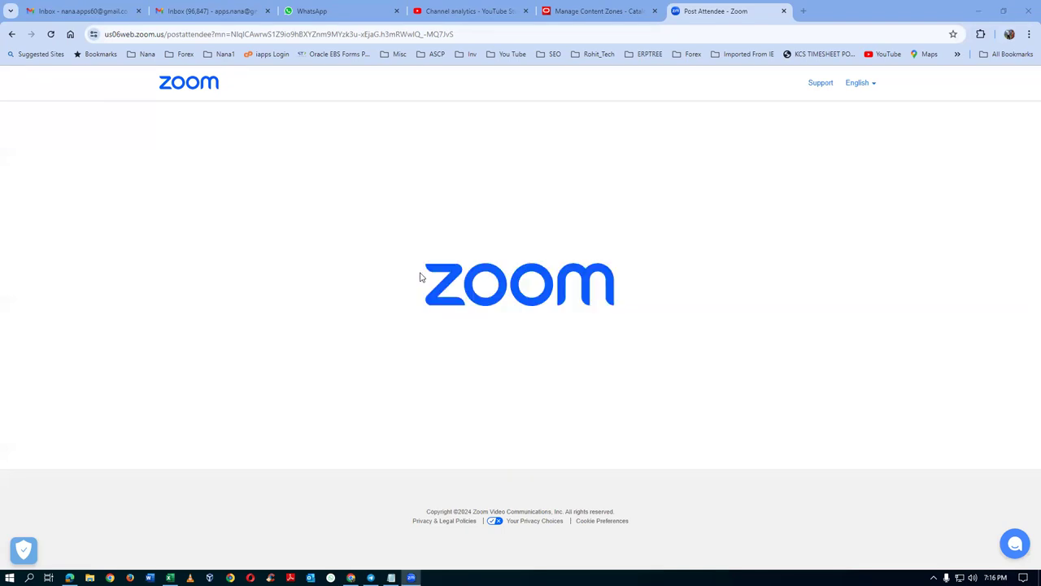
{"action": "key", "text": "alt+Tab"}
{"action": "key", "text": "Tab"}
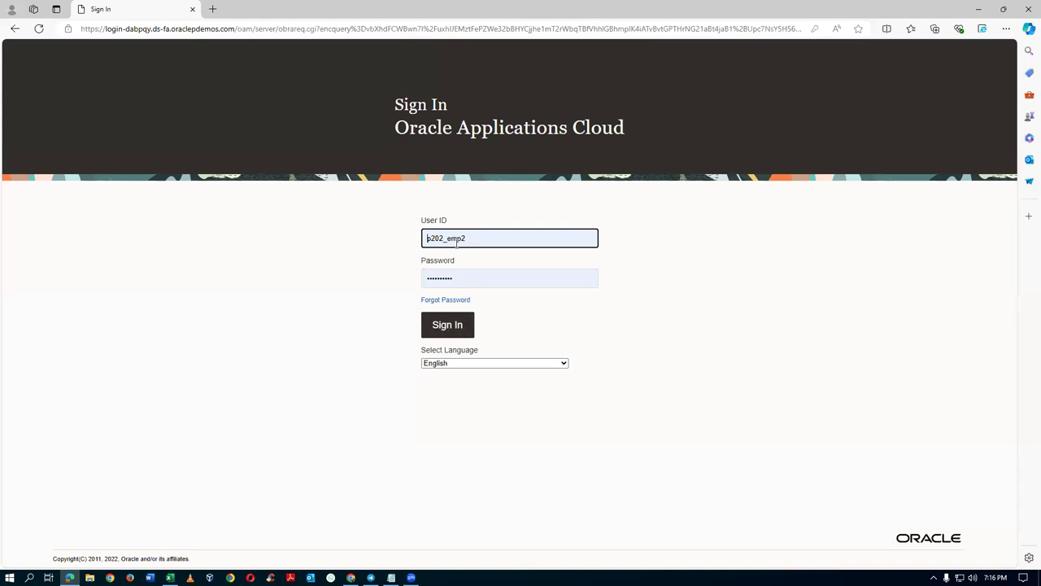
{"action": "left_click", "coordinate": [449, 327]}
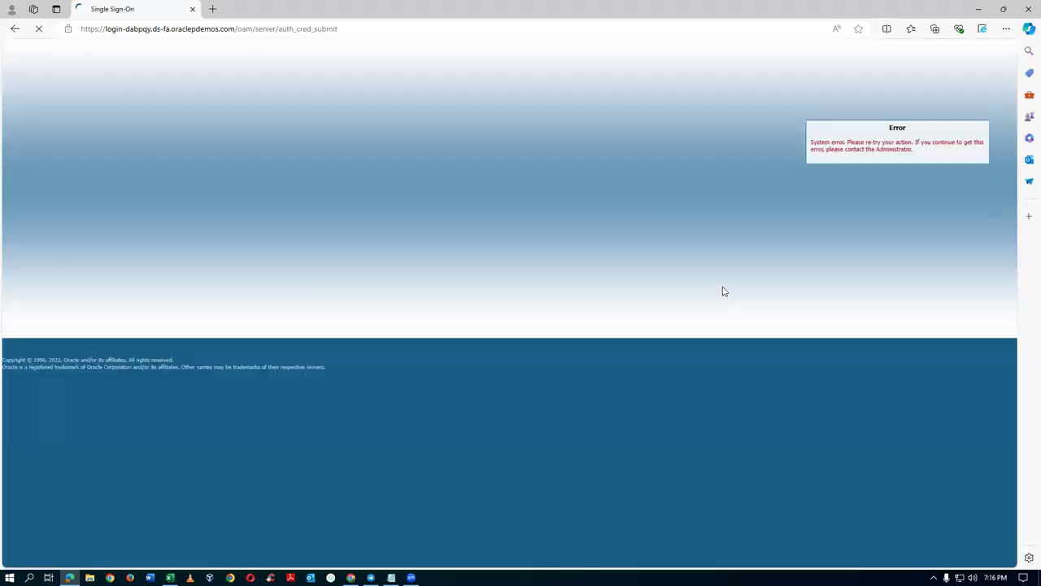
- Reload the sign-in page by cutting the /oam/server/auth_cred_submit path from the address, and sign in with the saved credentials
{"action": "left_click", "coordinate": [253, 29]}
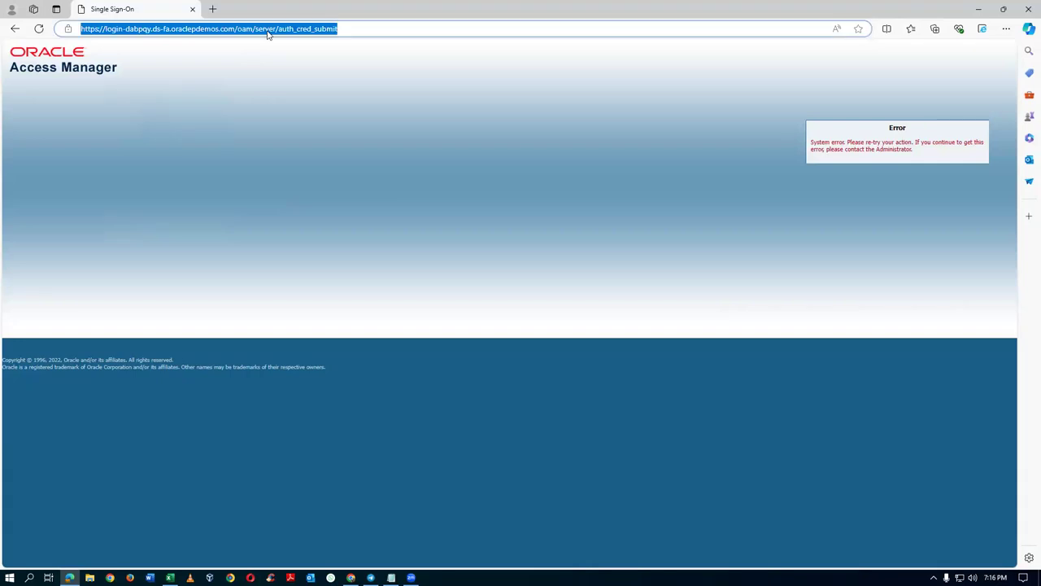
{"action": "left_click", "coordinate": [365, 27]}
{"action": "key", "text": "BackSpace"}
{"action": "key", "text": "BackSpace"}
{"action": "key", "text": "BackSpace"}
{"action": "key", "text": "BackSpace"}
{"action": "key", "text": "BackSpace"}
{"action": "key", "text": "BackSpace"}
{"action": "key", "text": "BackSpace"}
{"action": "key", "text": "BackSpace"}
{"action": "key", "text": "BackSpace"}
{"action": "key", "text": "BackSpace"}
{"action": "key", "text": "BackSpace"}
{"action": "key", "text": "BackSpace"}
{"action": "key", "text": "BackSpace"}
{"action": "key", "text": "BackSpace"}
{"action": "key", "text": "BackSpace"}
{"action": "key", "text": "BackSpace"}
{"action": "key", "text": "BackSpace"}
{"action": "key", "text": "BackSpace"}
{"action": "key", "text": "BackSpace"}
{"action": "key", "text": "BackSpace"}
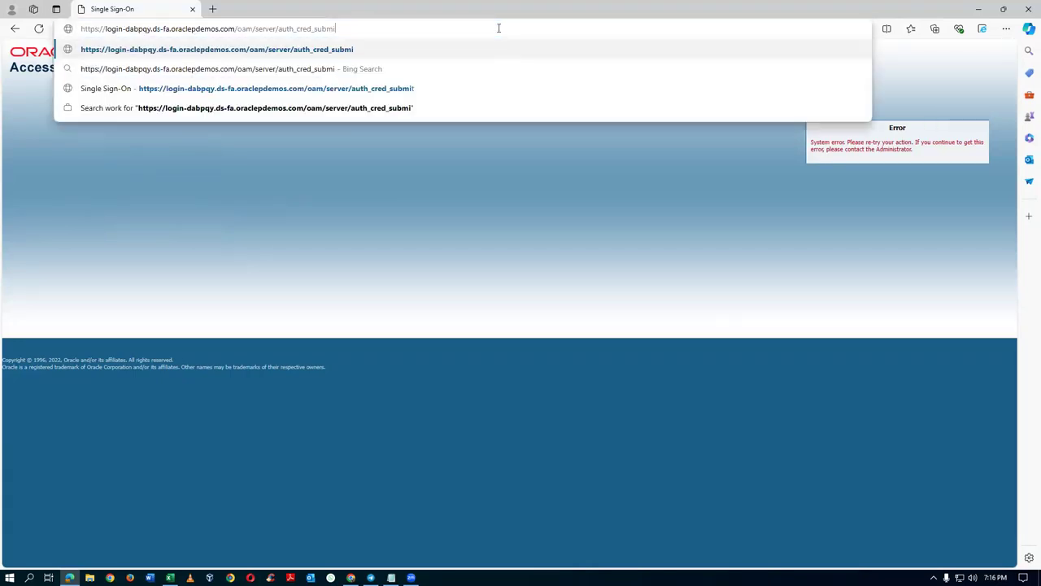
{"action": "key", "text": "BackSpace"}
{"action": "key", "text": "BackSpace"}
{"action": "key", "text": "BackSpace"}
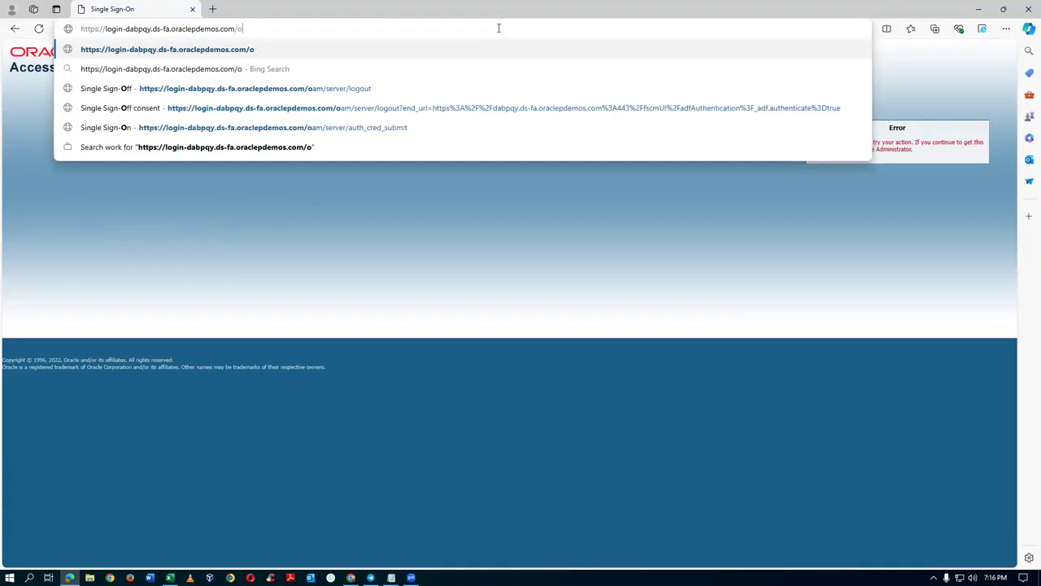
{"action": "key", "text": "Return"}
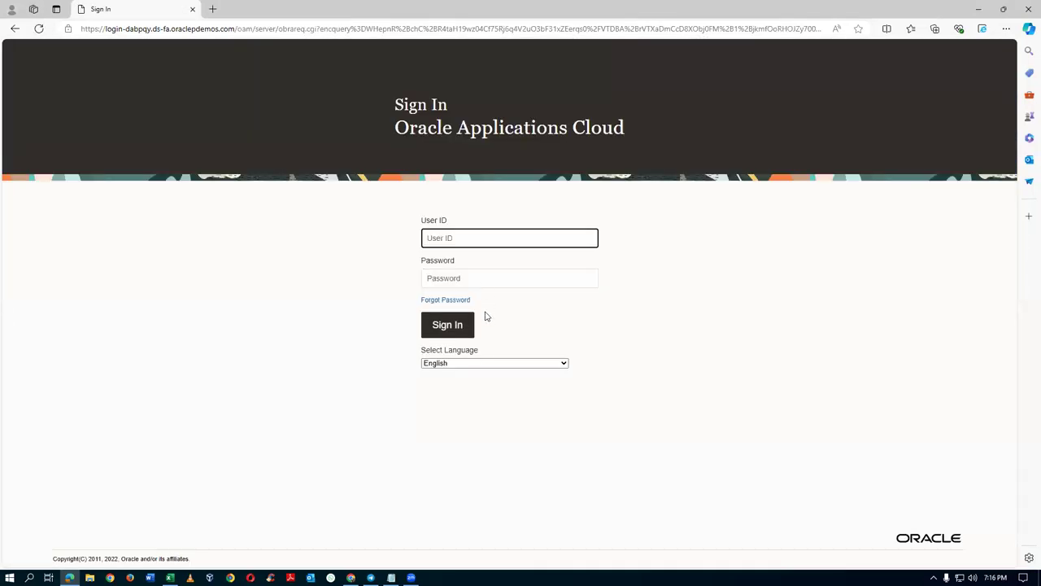
{"action": "left_click", "coordinate": [446, 327]}
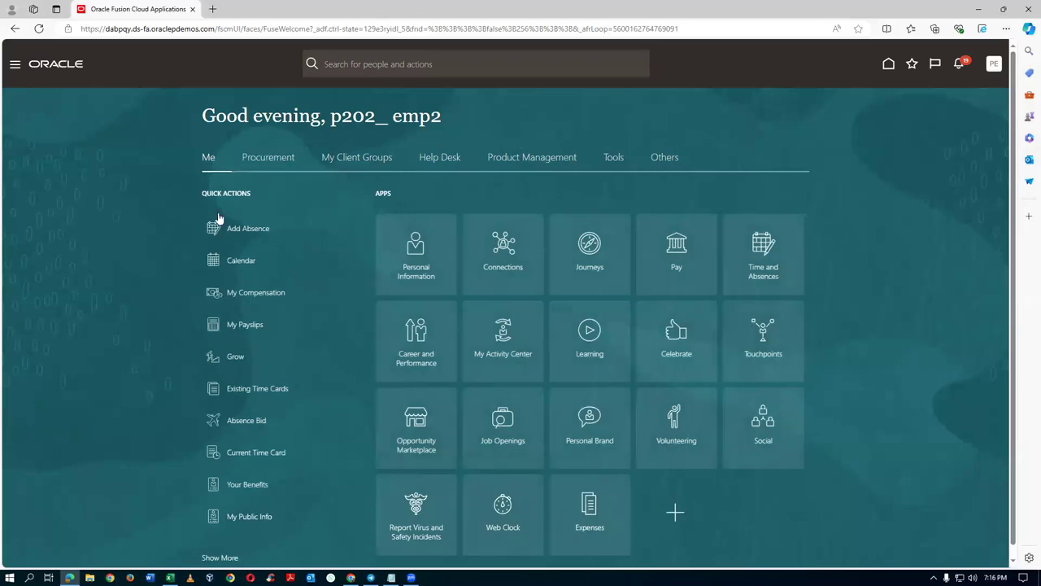
- Open the procurement Shop page and go to the Amazon punchout catalog from the shopping categories
{"action": "left_click", "coordinate": [255, 160]}
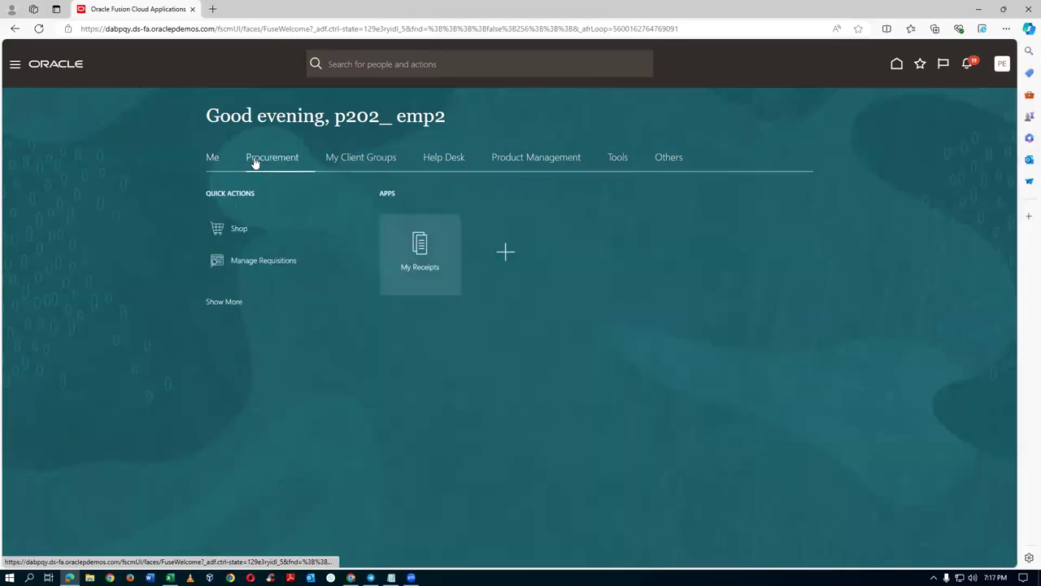
{"action": "left_click", "coordinate": [236, 230]}
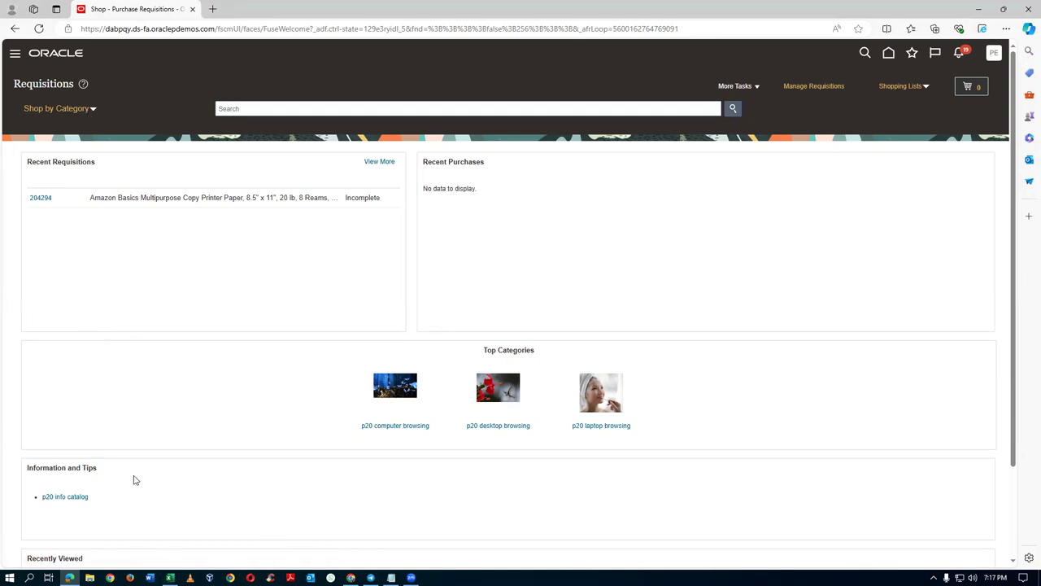
{"action": "left_click", "coordinate": [94, 109]}
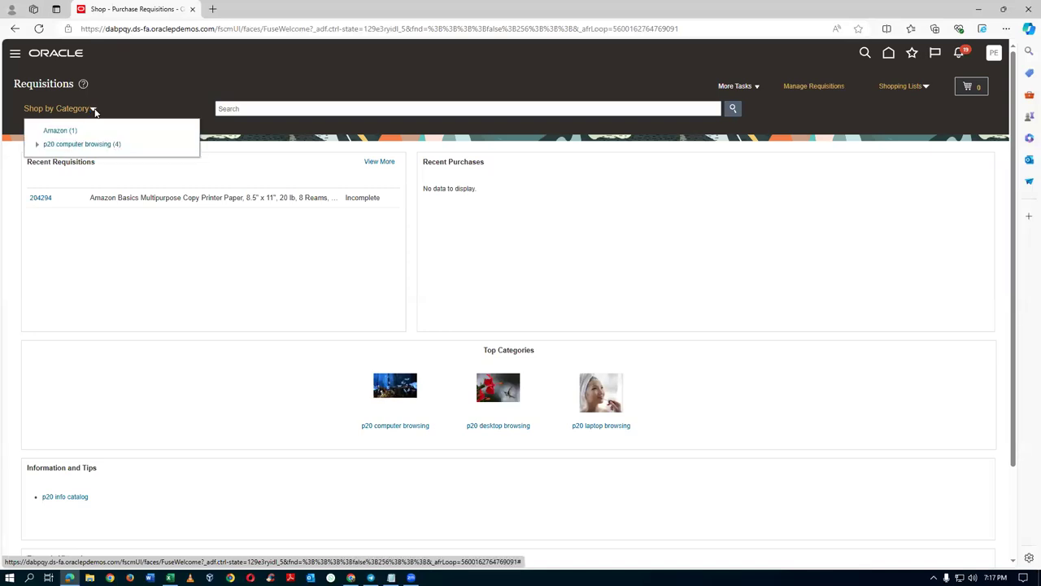
{"action": "left_click", "coordinate": [58, 132]}
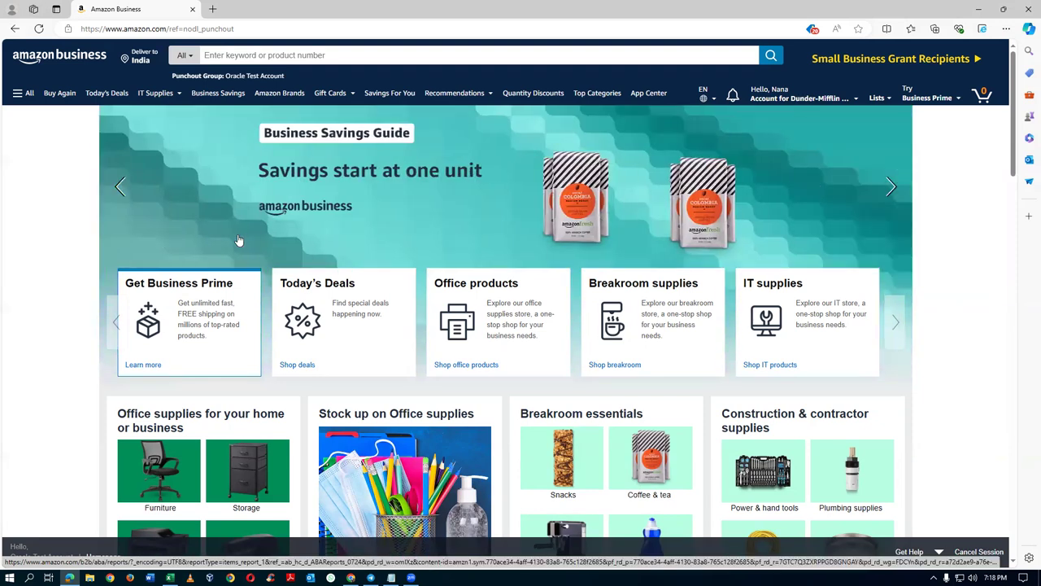
- Browse the Furniture office supplies and open the product page of the Lufeiya Small Computer Desk
{"action": "left_click", "coordinate": [159, 478]}
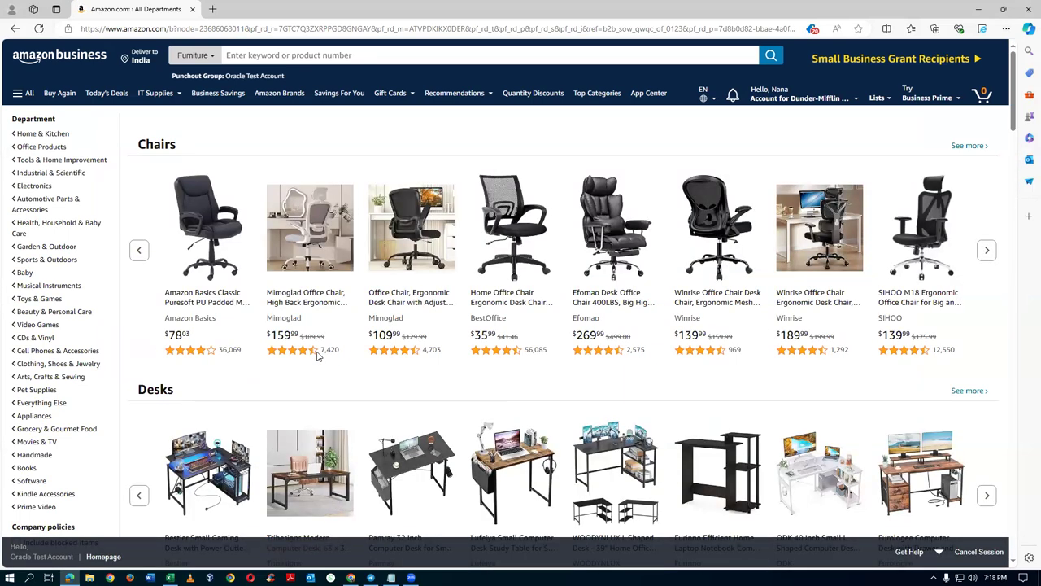
{"action": "scroll", "coordinate": [765, 497], "scroll_direction": "down", "scroll_amount": 1}
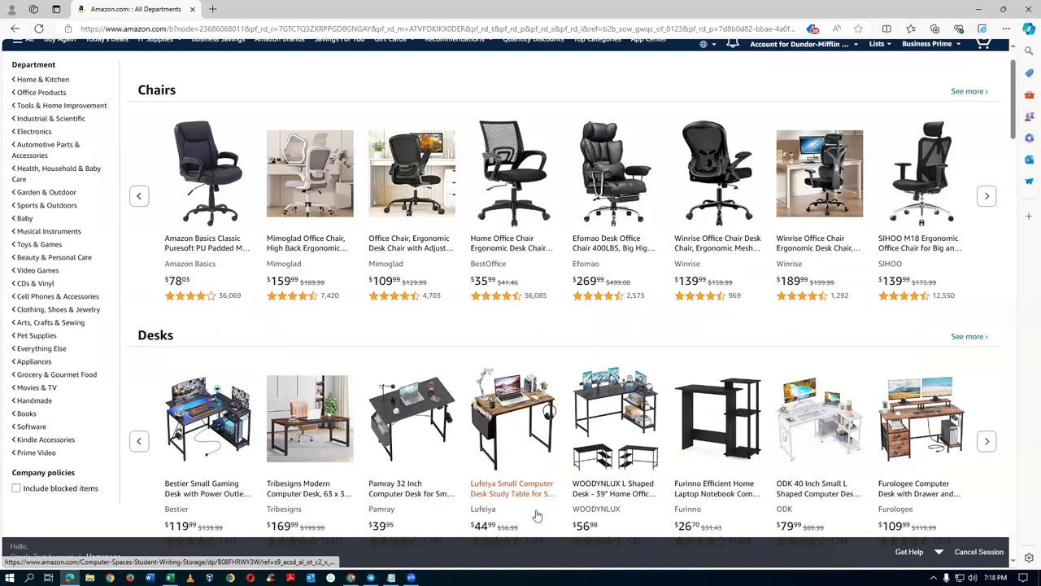
{"action": "left_click", "coordinate": [518, 420]}
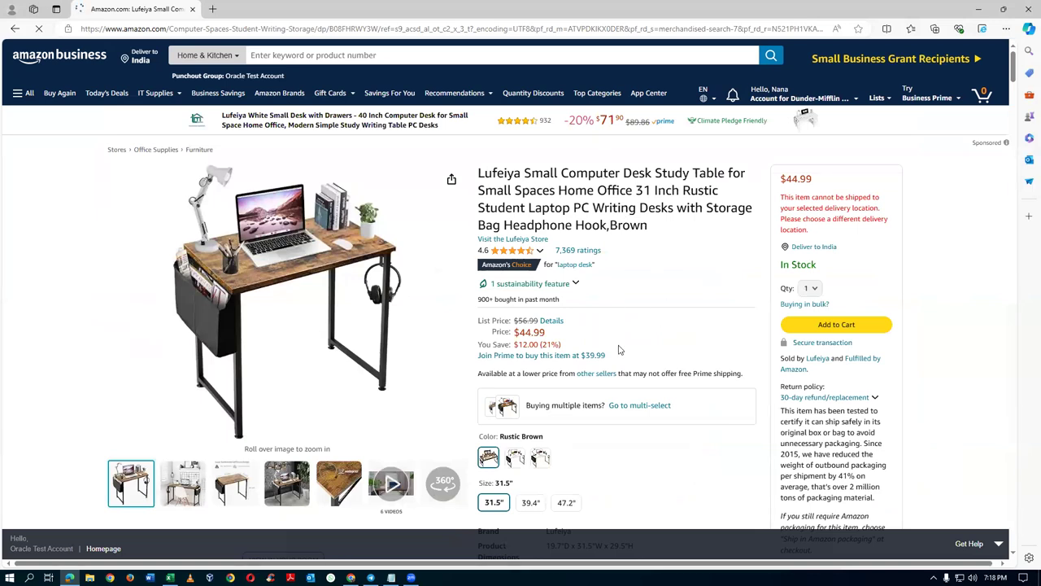
- Examine the desk's product page, including its description, product information, comparison with similar items and customer reviews
{"action": "scroll", "coordinate": [618, 351], "scroll_direction": "down", "scroll_amount": 1}
{"action": "scroll", "coordinate": [619, 350], "scroll_direction": "down", "scroll_amount": 8}
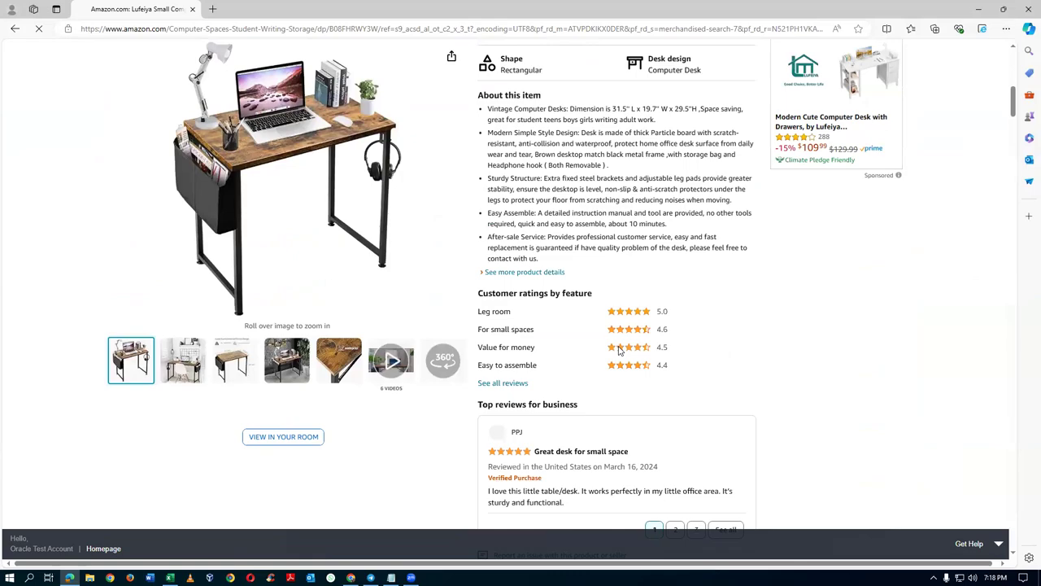
{"action": "scroll", "coordinate": [622, 344], "scroll_direction": "down", "scroll_amount": 8}
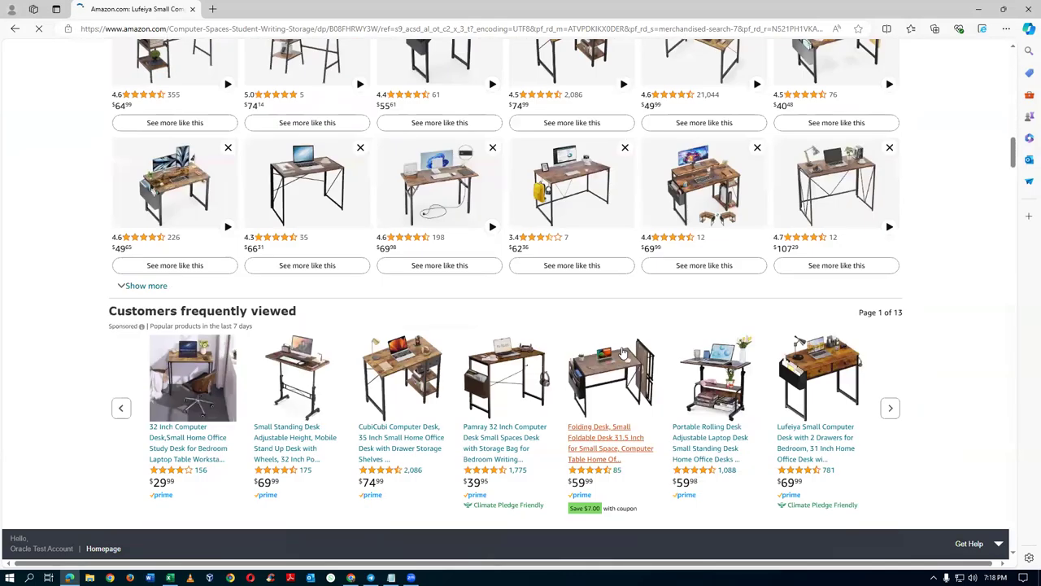
{"action": "scroll", "coordinate": [624, 351], "scroll_direction": "down", "scroll_amount": 8}
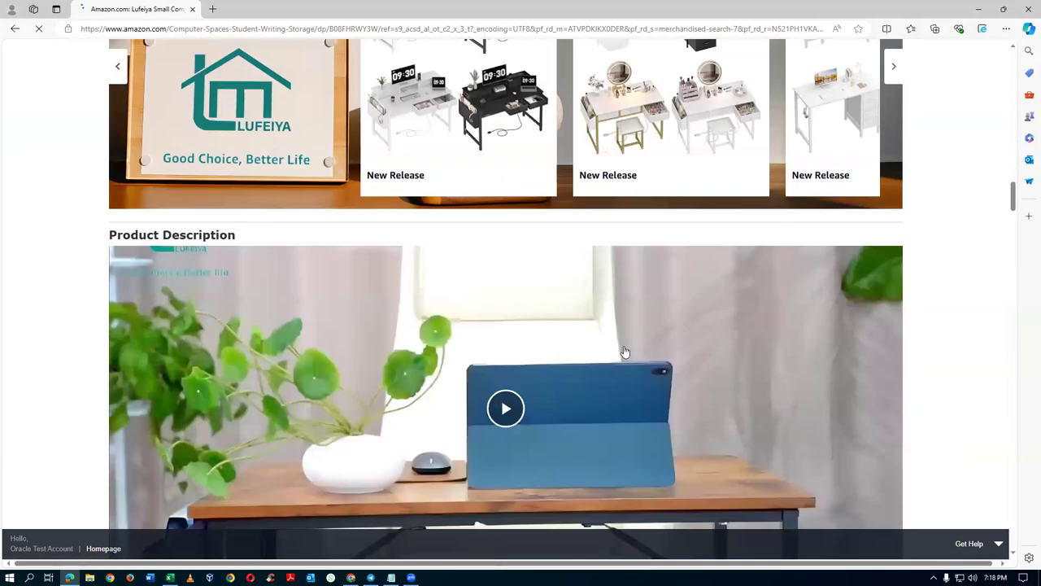
{"action": "scroll", "coordinate": [625, 350], "scroll_direction": "down", "scroll_amount": 8}
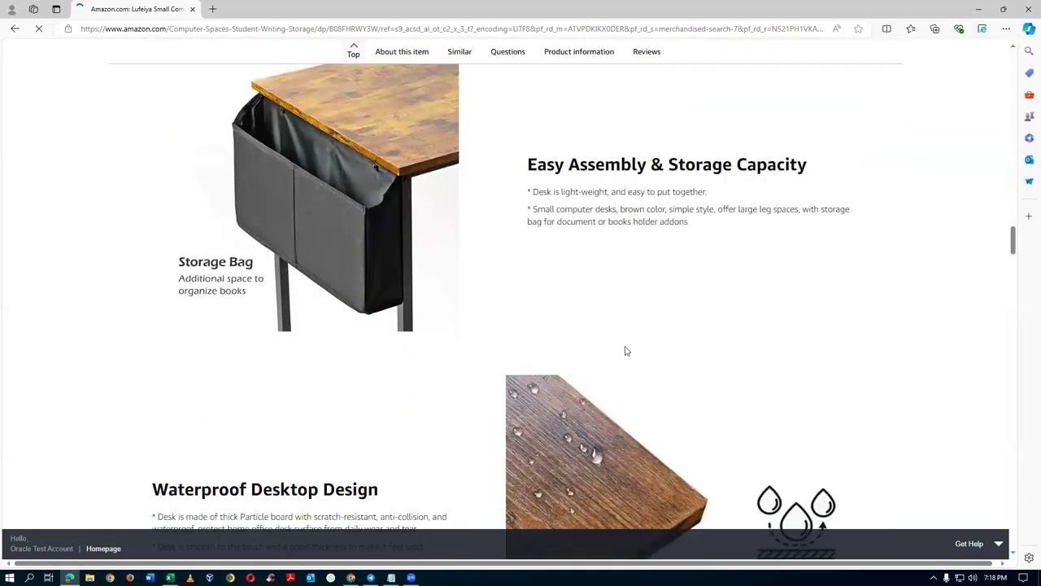
{"action": "scroll", "coordinate": [625, 351], "scroll_direction": "down", "scroll_amount": 8}
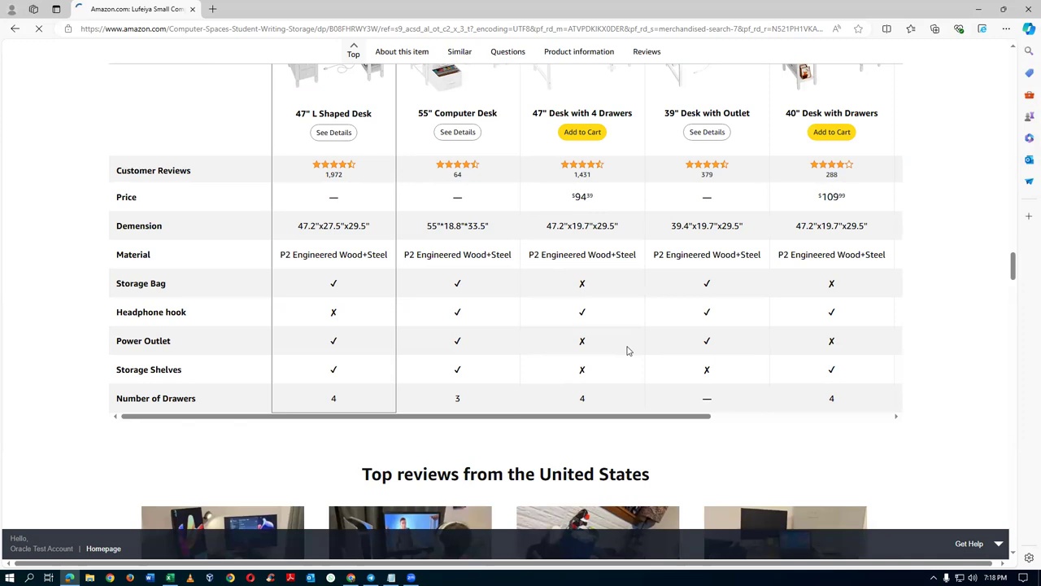
{"action": "scroll", "coordinate": [627, 350], "scroll_direction": "up", "scroll_amount": 1}
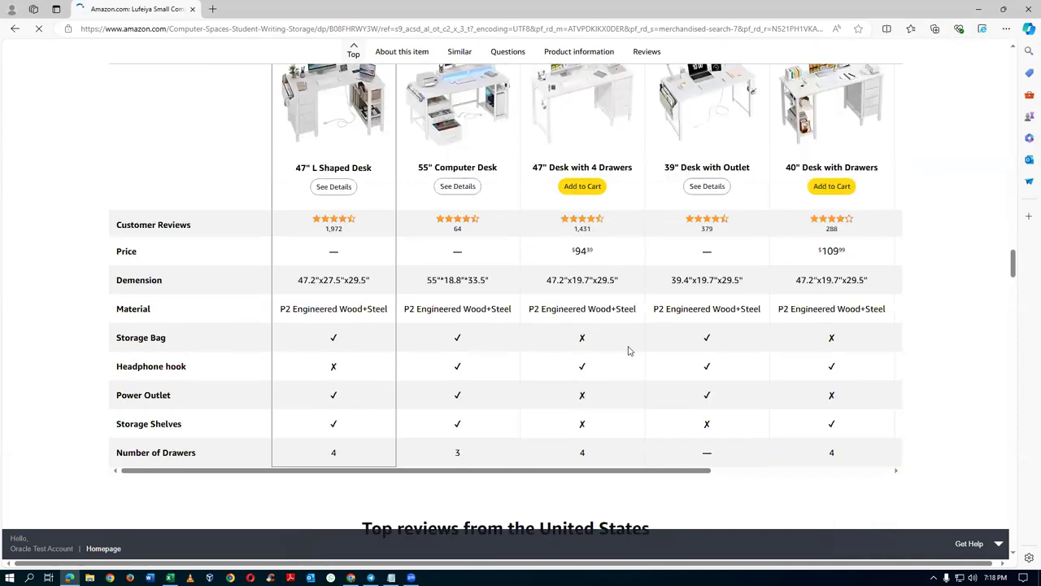
{"action": "scroll", "coordinate": [628, 351], "scroll_direction": "down", "scroll_amount": 10}
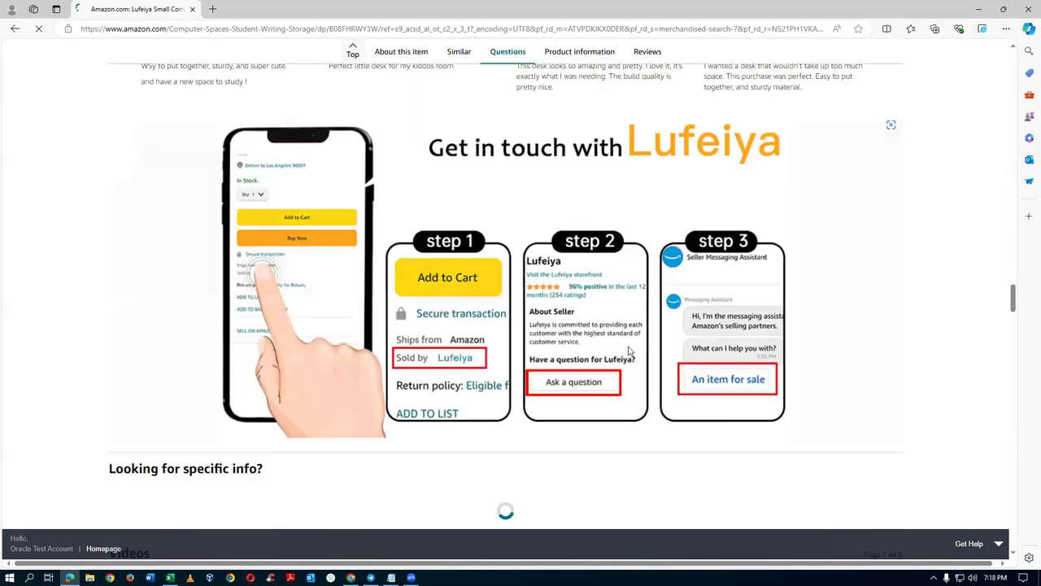
{"action": "scroll", "coordinate": [629, 350], "scroll_direction": "down", "scroll_amount": 5}
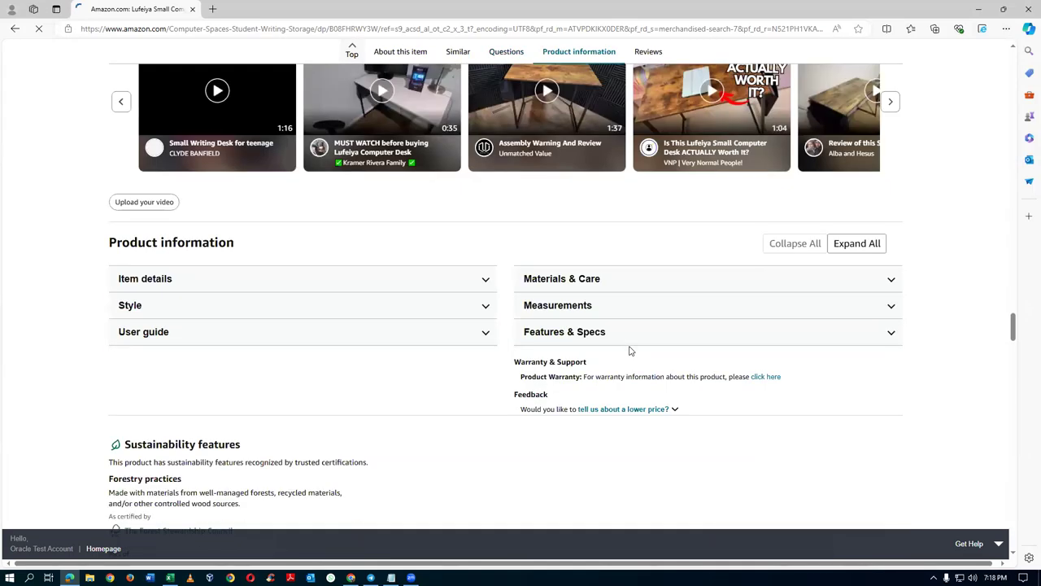
{"action": "scroll", "coordinate": [631, 351], "scroll_direction": "down", "scroll_amount": 3}
{"action": "scroll", "coordinate": [629, 351], "scroll_direction": "down", "scroll_amount": 1}
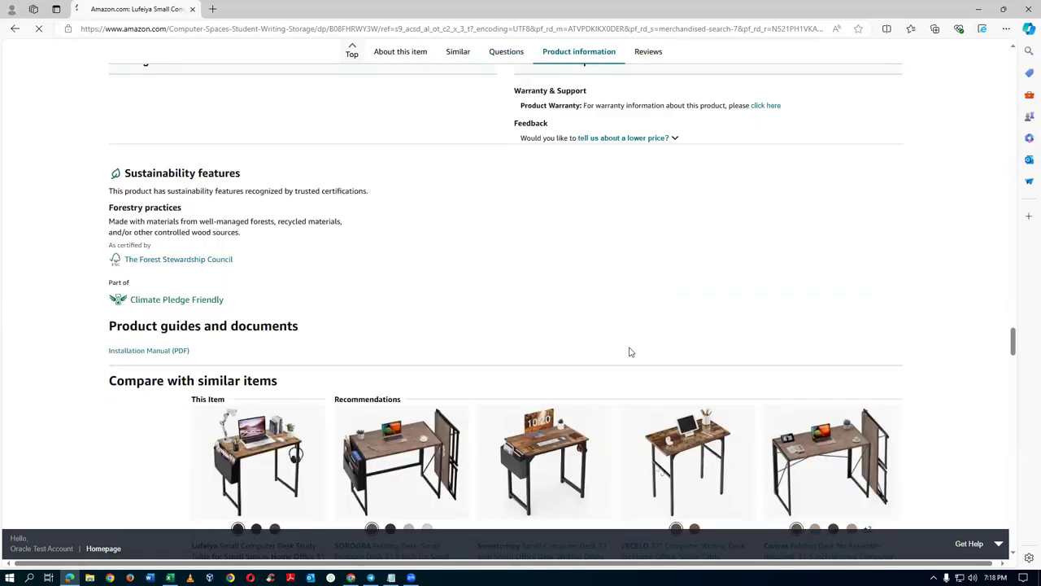
{"action": "scroll", "coordinate": [631, 351], "scroll_direction": "down", "scroll_amount": 7}
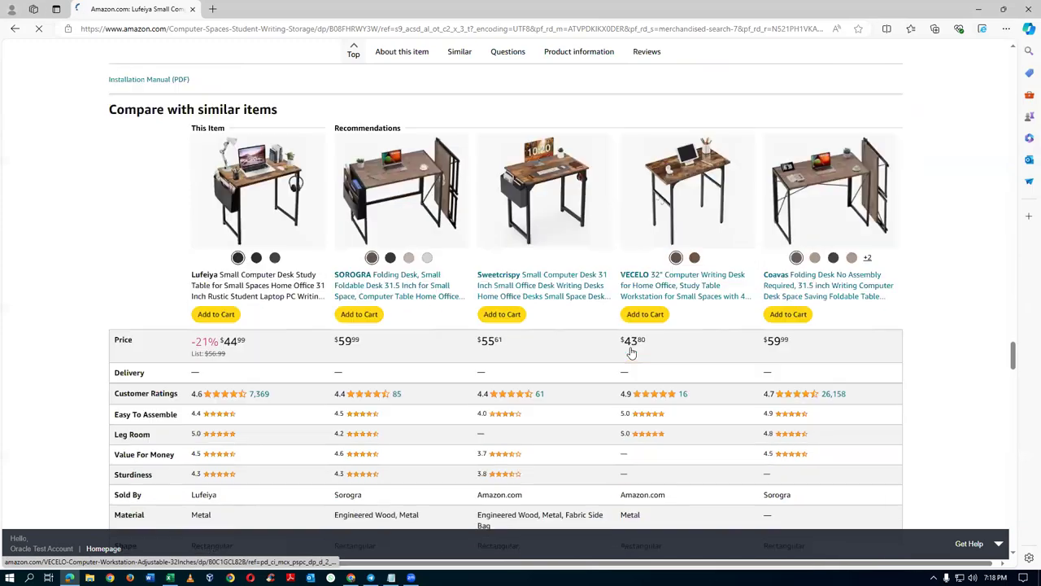
{"action": "scroll", "coordinate": [631, 352], "scroll_direction": "down", "scroll_amount": 8}
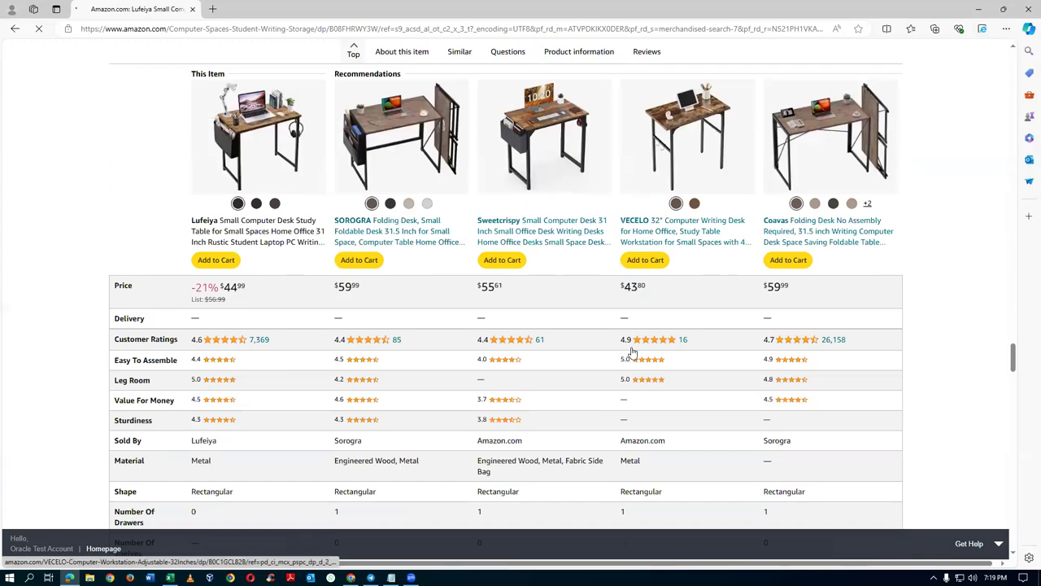
{"action": "scroll", "coordinate": [632, 352], "scroll_direction": "down", "scroll_amount": 9}
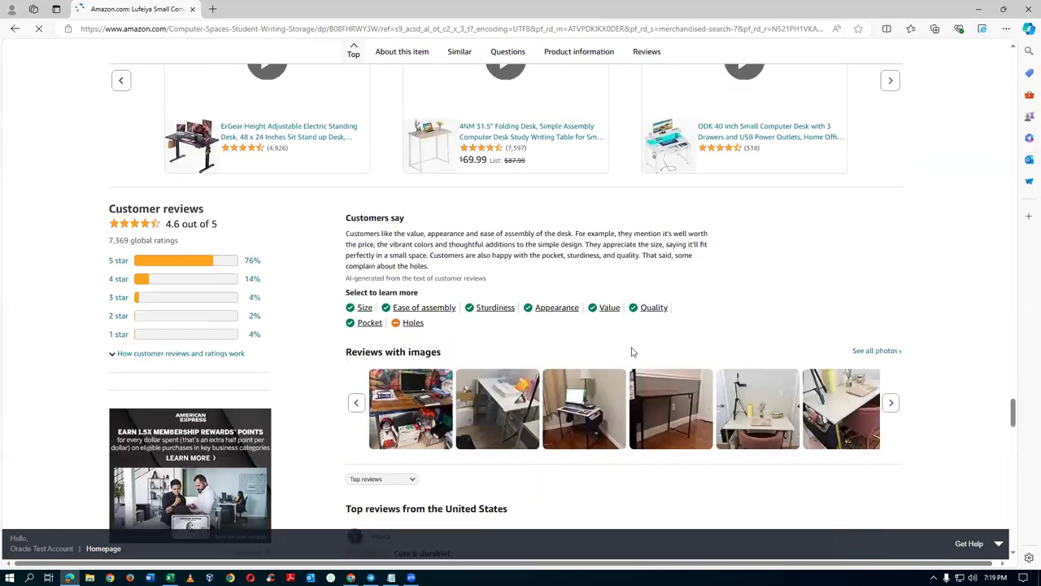
{"action": "scroll", "coordinate": [633, 352], "scroll_direction": "down", "scroll_amount": 4}
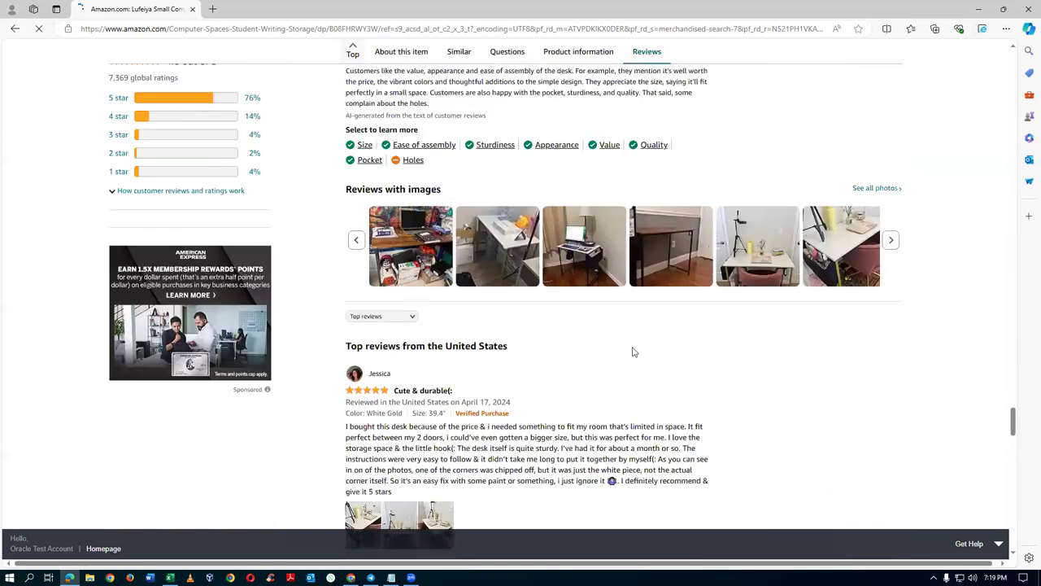
{"action": "scroll", "coordinate": [633, 351], "scroll_direction": "down", "scroll_amount": 8}
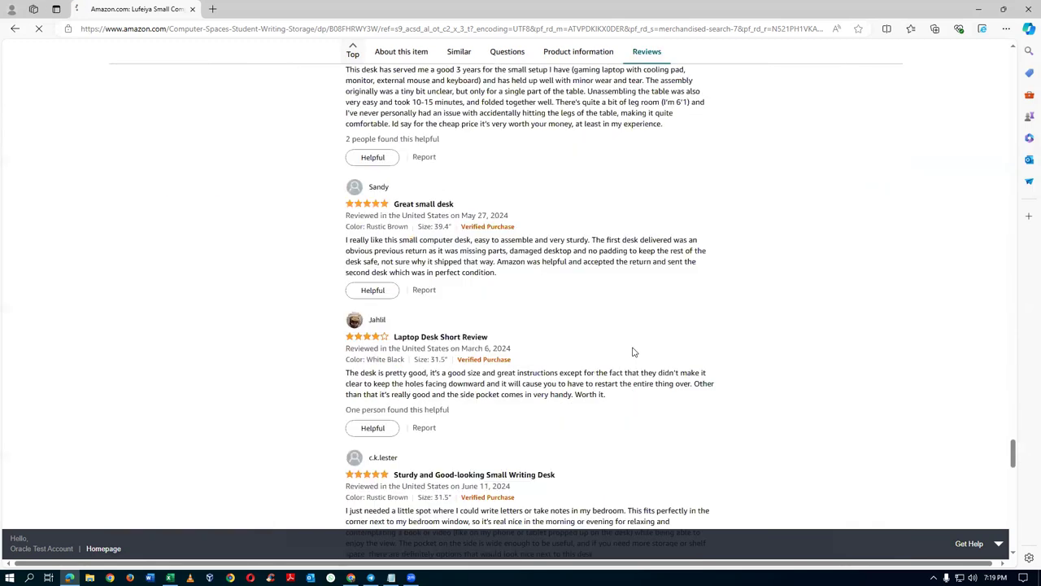
- Read the remaining customer reviews of the Lufeiya desk, and return to its price section to check the list price details
{"action": "scroll", "coordinate": [1008, 362], "scroll_direction": "down", "scroll_amount": 6}
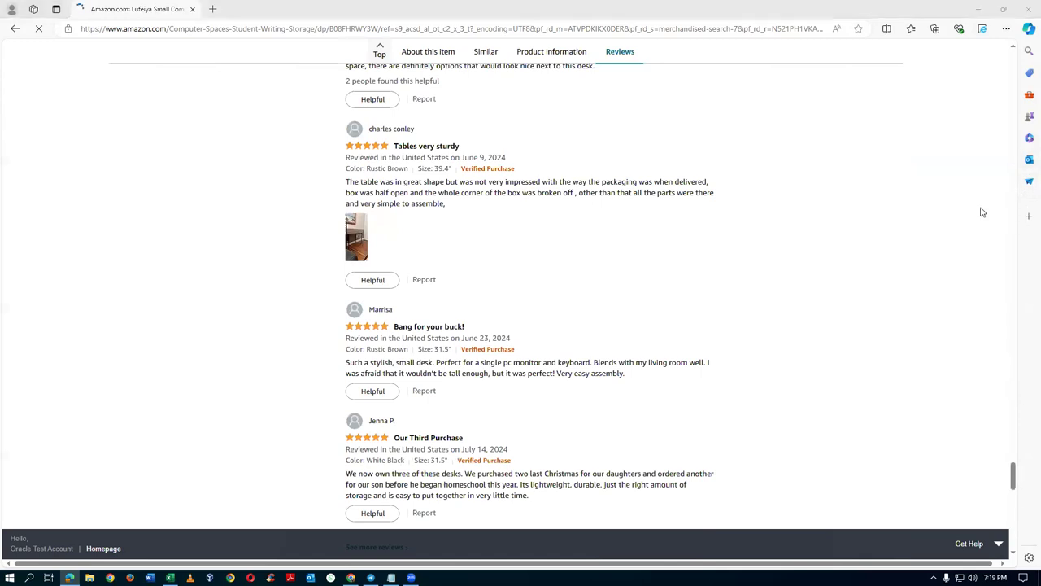
{"action": "scroll", "coordinate": [981, 213], "scroll_direction": "up", "scroll_amount": 3}
{"action": "scroll", "coordinate": [991, 213], "scroll_direction": "up", "scroll_amount": 9}
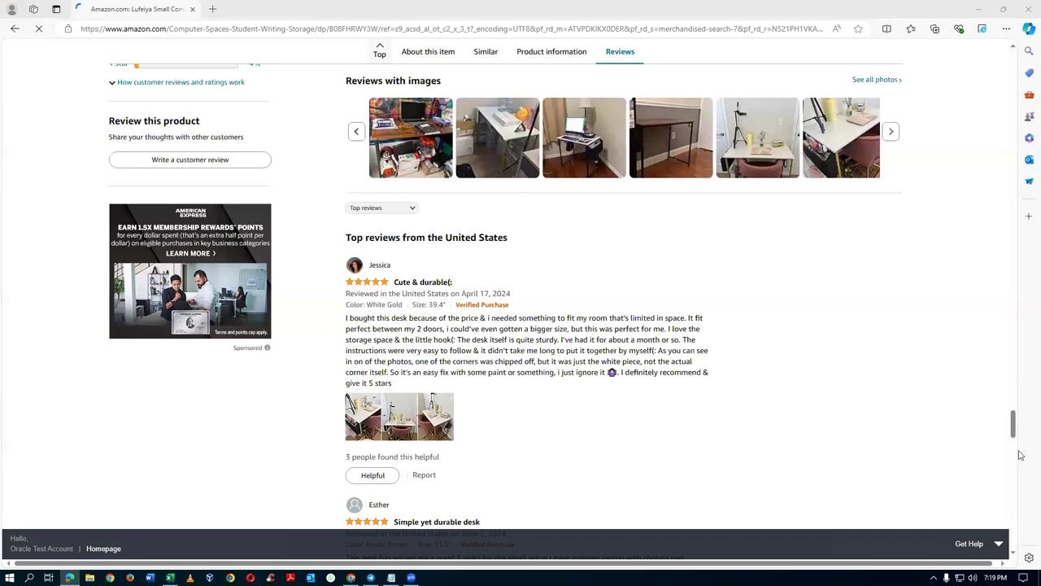
{"action": "left_click_drag", "start_coordinate": [1016, 435], "coordinate": [1028, 172]}
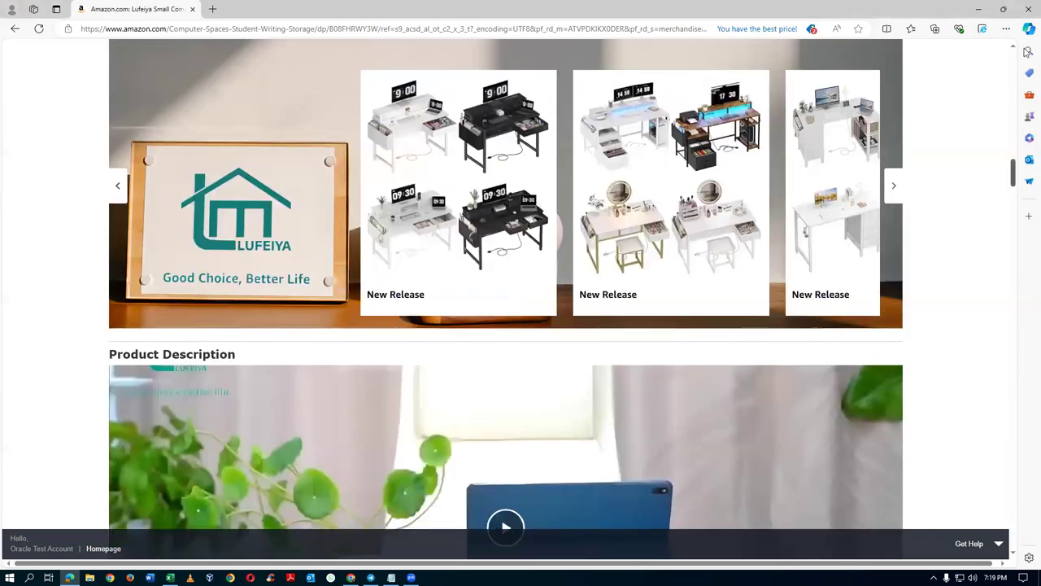
{"action": "scroll", "coordinate": [587, 273], "scroll_direction": "up", "scroll_amount": 15}
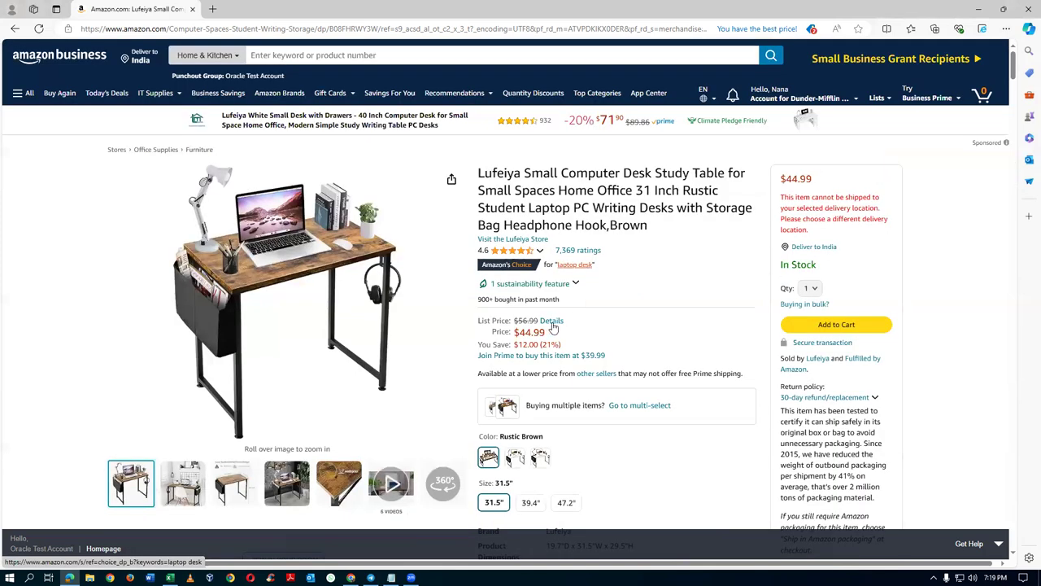
{"action": "left_click", "coordinate": [553, 324]}
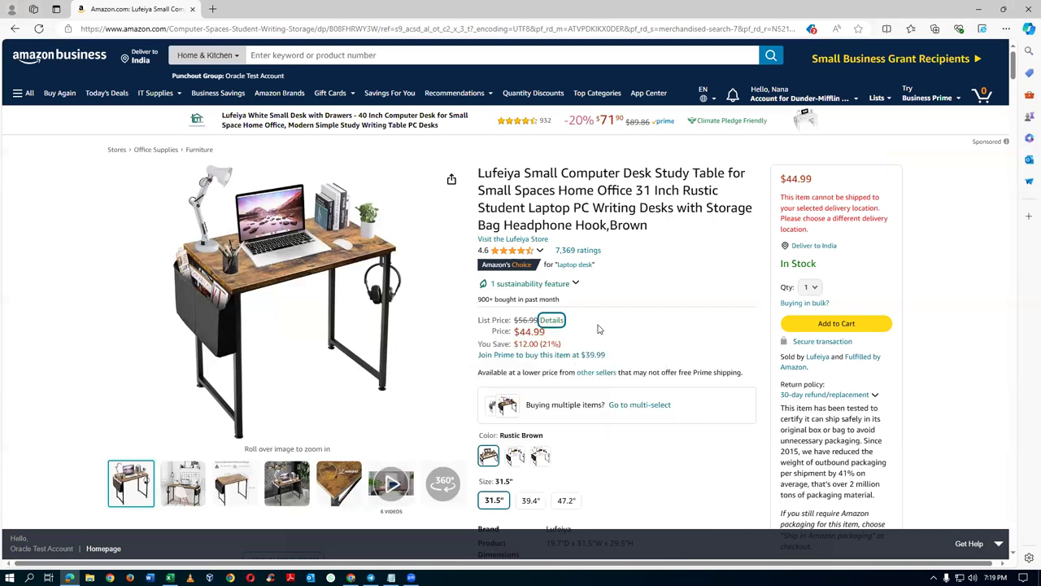
- Look through the Lufeiya desk's specifications and ratings, and open the VECELO 43 Inch Computer desk from the similar items
{"action": "scroll", "coordinate": [599, 329], "scroll_direction": "down", "scroll_amount": 3}
{"action": "scroll", "coordinate": [599, 330], "scroll_direction": "down", "scroll_amount": 3}
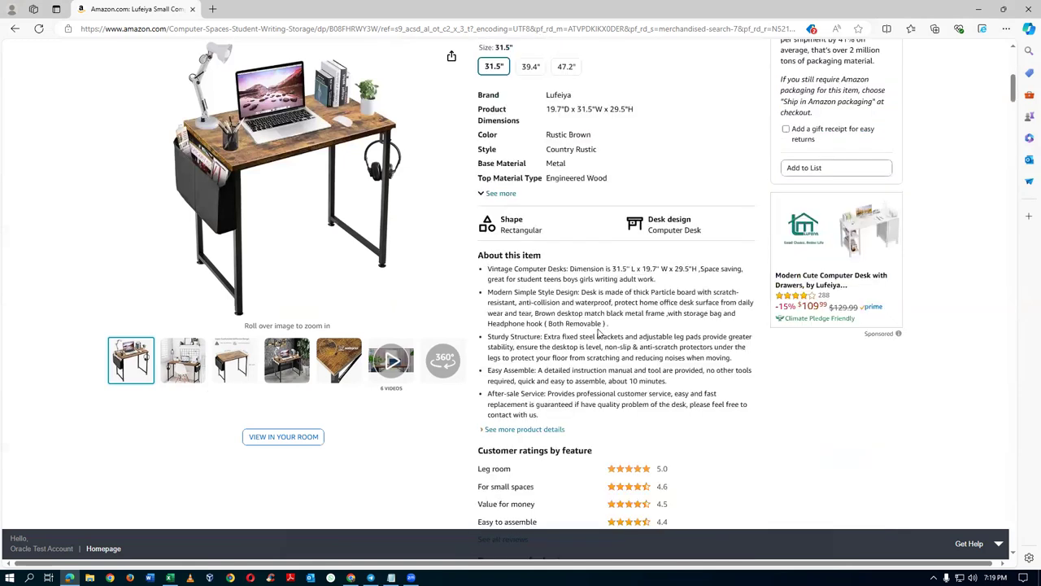
{"action": "scroll", "coordinate": [599, 334], "scroll_direction": "down", "scroll_amount": 2}
{"action": "scroll", "coordinate": [599, 332], "scroll_direction": "down", "scroll_amount": 2}
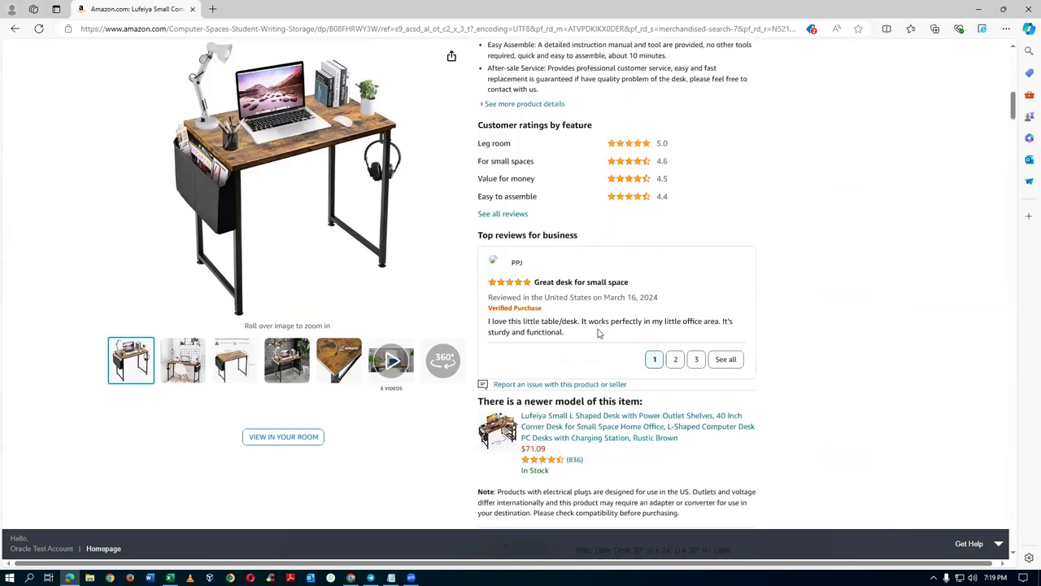
{"action": "scroll", "coordinate": [599, 334], "scroll_direction": "down", "scroll_amount": 2}
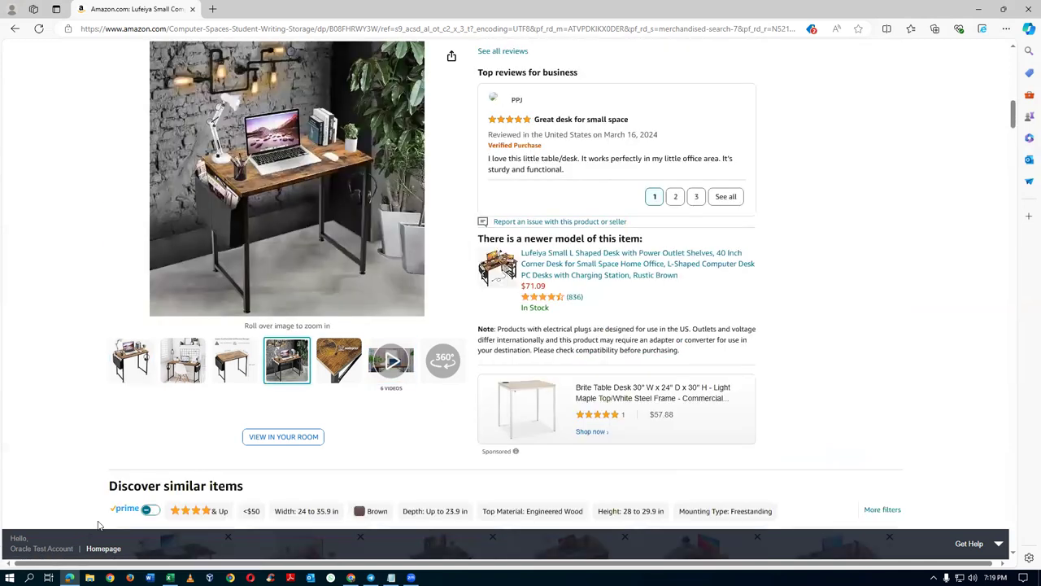
{"action": "mouse_move", "coordinate": [128, 366]}
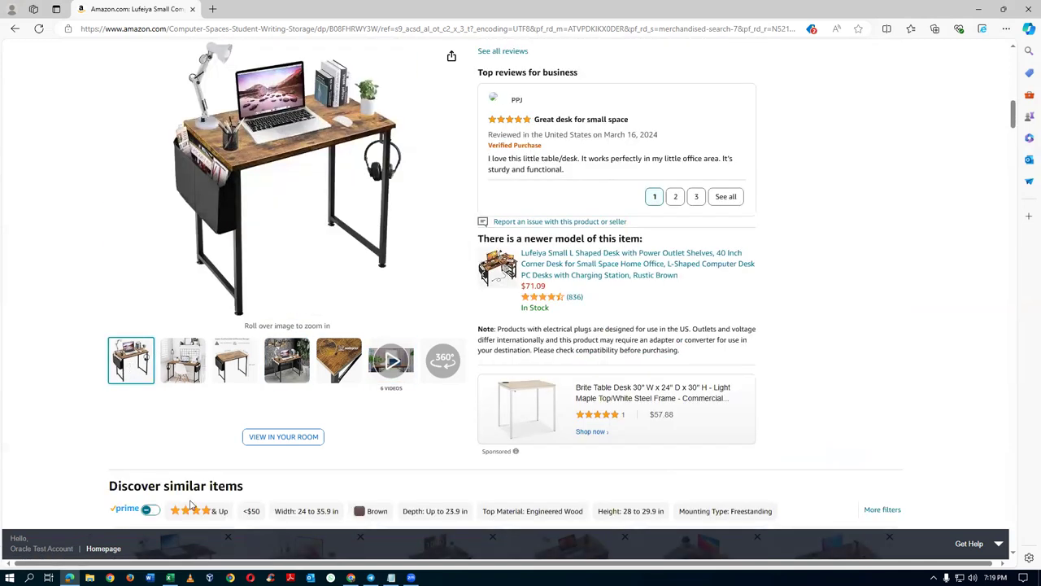
{"action": "scroll", "coordinate": [192, 504], "scroll_direction": "down", "scroll_amount": 2}
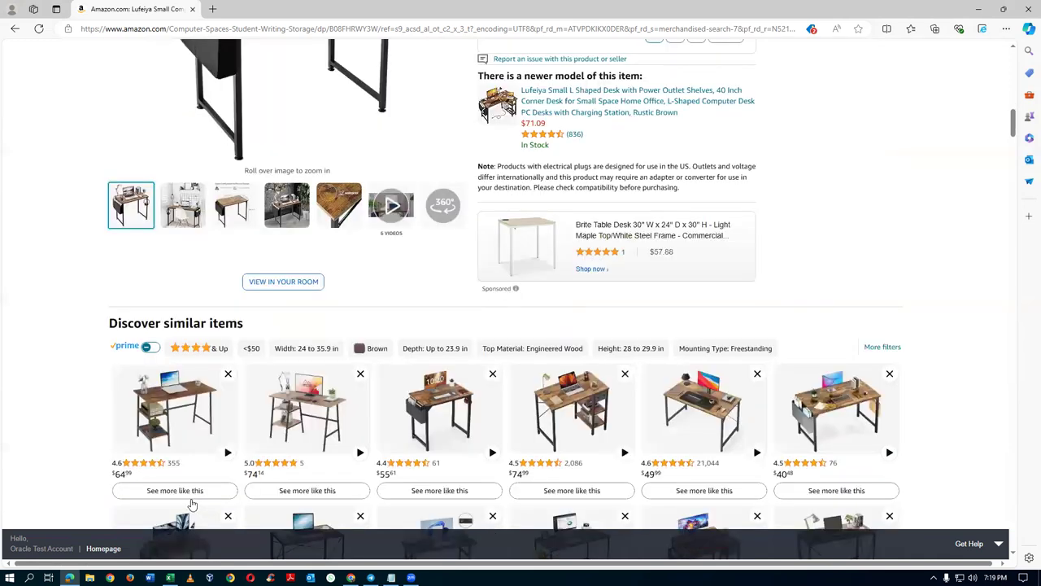
{"action": "scroll", "coordinate": [192, 505], "scroll_direction": "down", "scroll_amount": 3}
{"action": "left_click", "coordinate": [195, 143]}
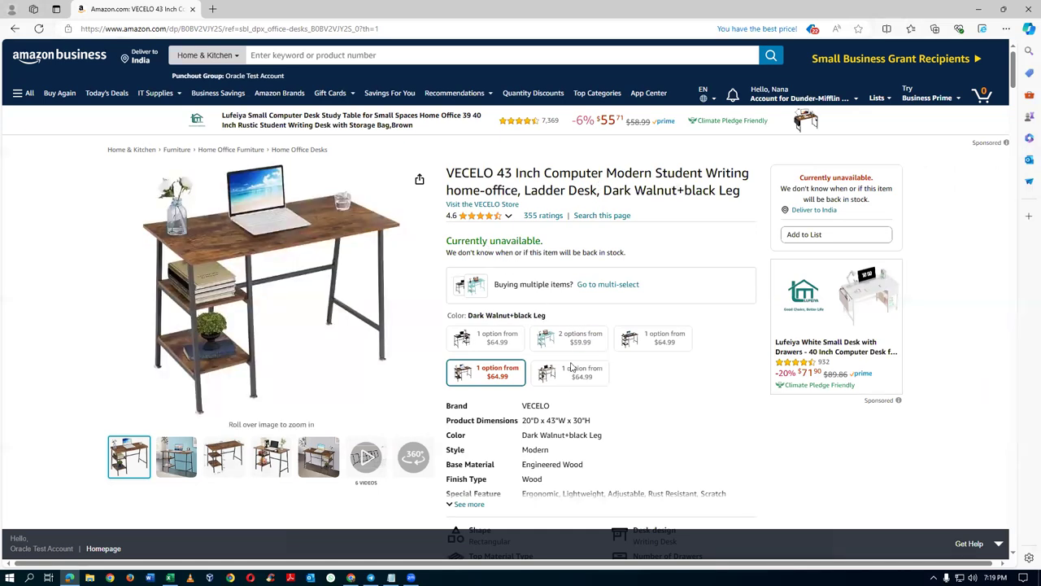
- Examine the VECELO desk's page, including its specifications, product description, product information, customer reviews and related desks
{"action": "scroll", "coordinate": [624, 402], "scroll_direction": "down", "scroll_amount": 2}
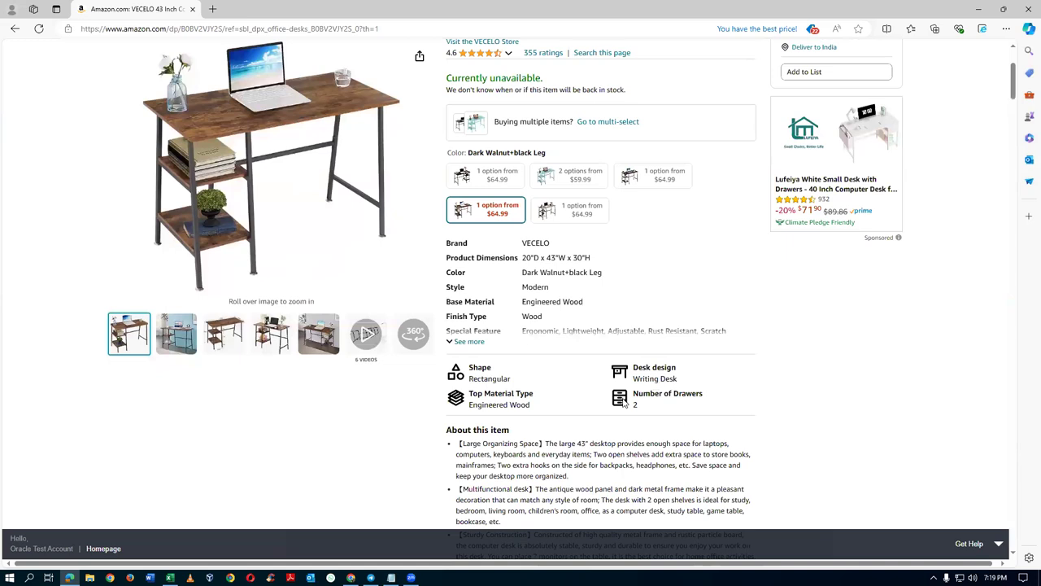
{"action": "scroll", "coordinate": [624, 407], "scroll_direction": "down", "scroll_amount": 3}
{"action": "scroll", "coordinate": [624, 407], "scroll_direction": "down", "scroll_amount": 3}
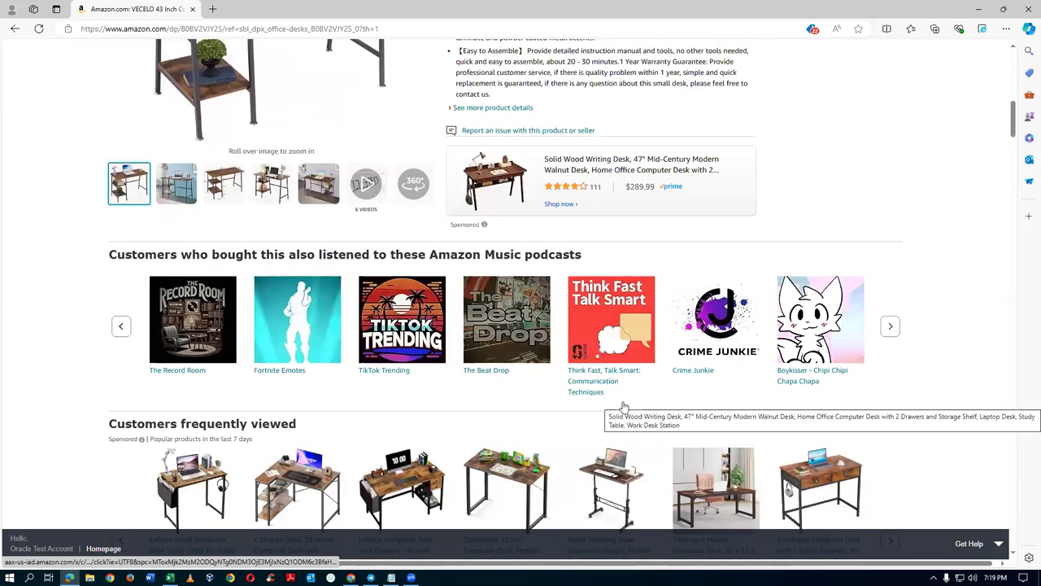
{"action": "scroll", "coordinate": [625, 404], "scroll_direction": "down", "scroll_amount": 15}
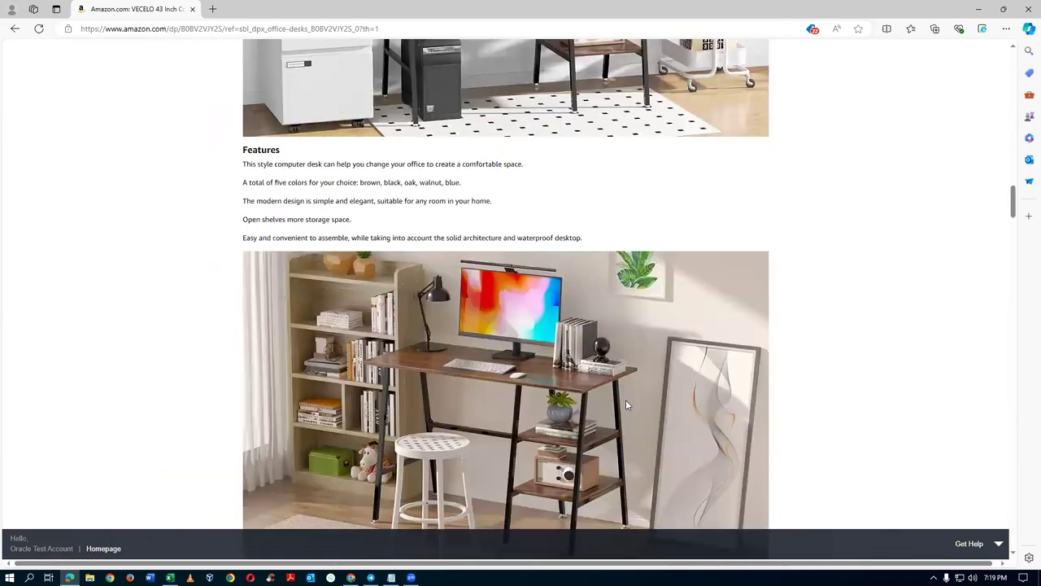
{"action": "scroll", "coordinate": [627, 405], "scroll_direction": "down", "scroll_amount": 5}
{"action": "scroll", "coordinate": [627, 405], "scroll_direction": "down", "scroll_amount": 10}
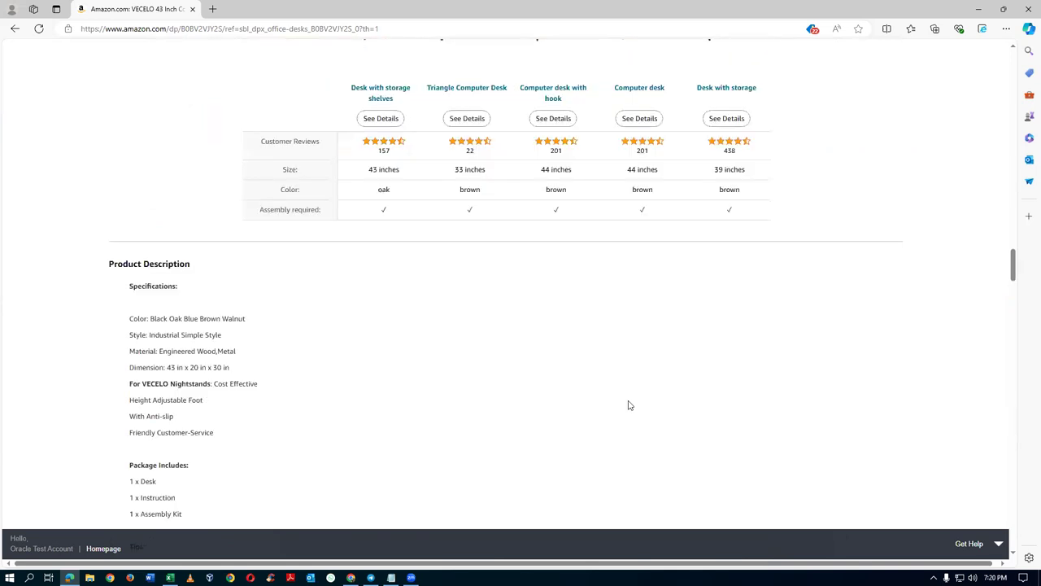
{"action": "scroll", "coordinate": [348, 373], "scroll_direction": "down", "scroll_amount": 3}
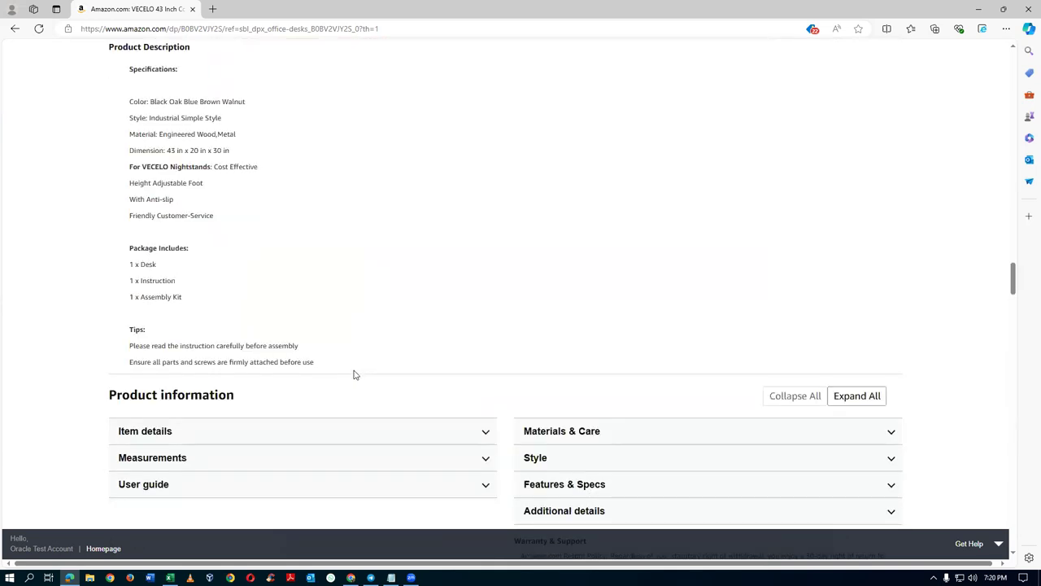
{"action": "scroll", "coordinate": [264, 292], "scroll_direction": "down", "scroll_amount": 4}
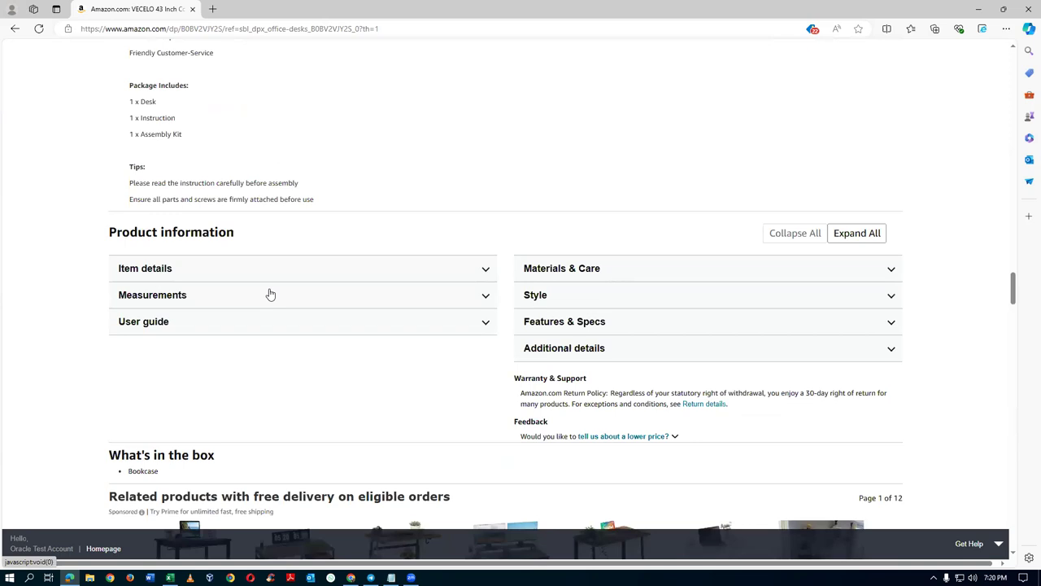
{"action": "scroll", "coordinate": [274, 293], "scroll_direction": "down", "scroll_amount": 8}
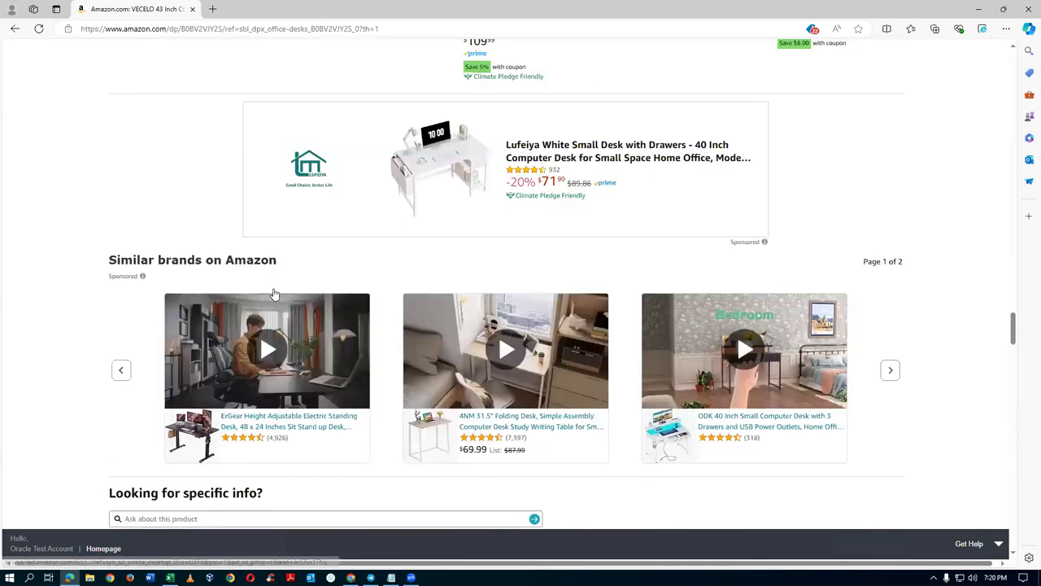
{"action": "scroll", "coordinate": [276, 293], "scroll_direction": "down", "scroll_amount": 10}
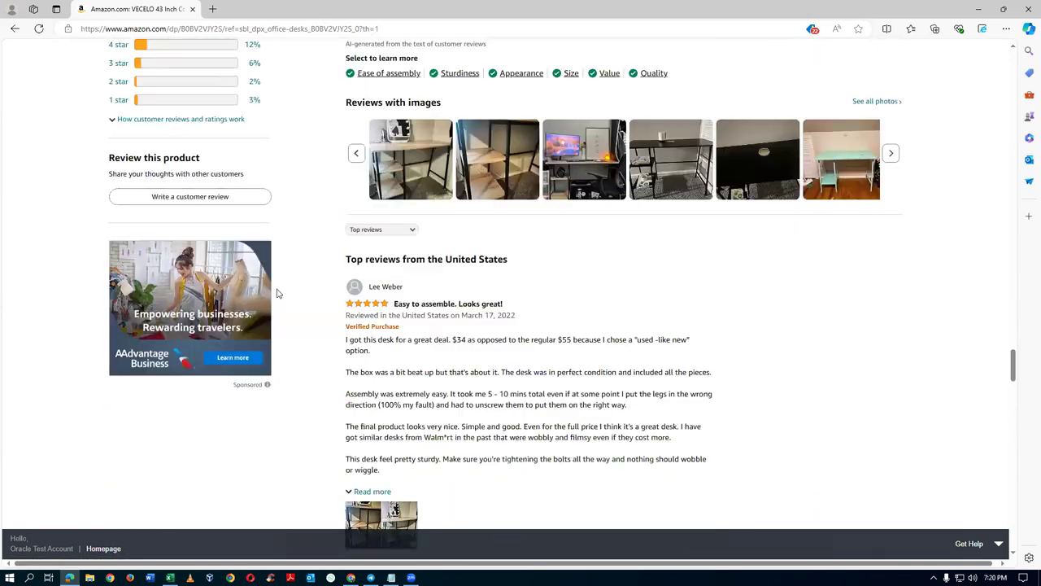
{"action": "scroll", "coordinate": [279, 293], "scroll_direction": "down", "scroll_amount": 13}
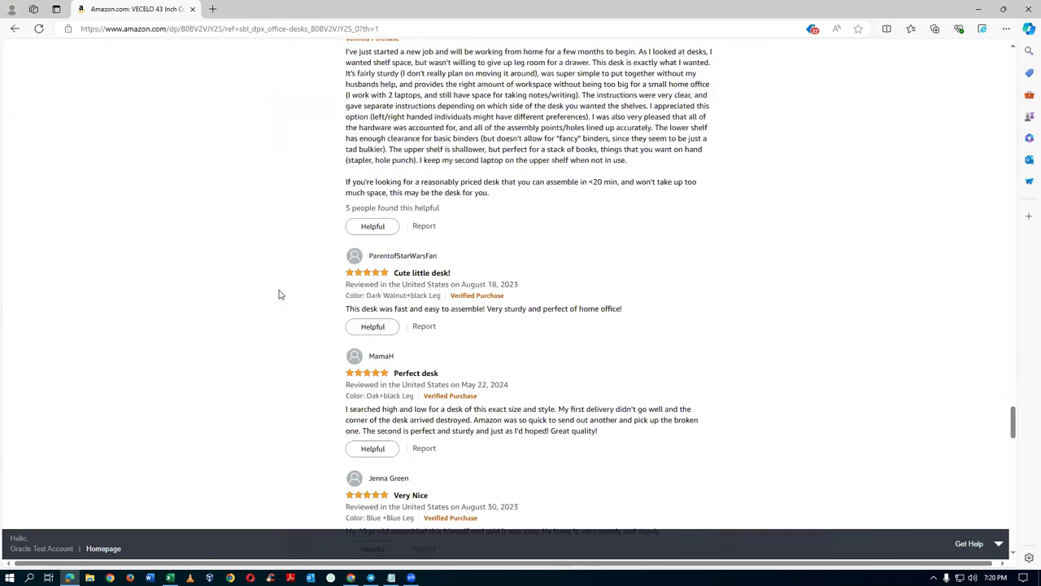
{"action": "scroll", "coordinate": [280, 293], "scroll_direction": "down", "scroll_amount": 3}
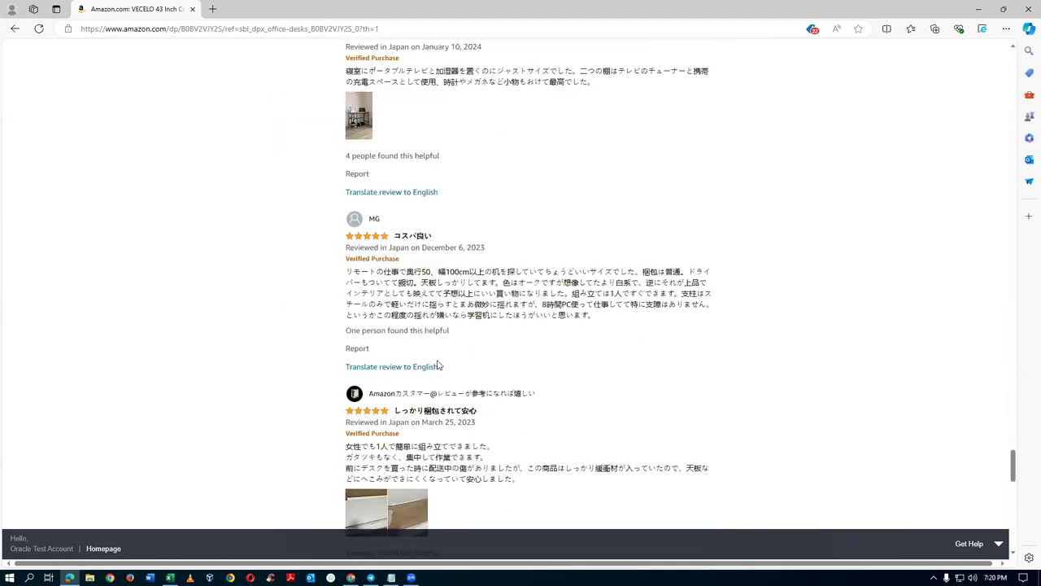
{"action": "scroll", "coordinate": [461, 370], "scroll_direction": "down", "scroll_amount": 9}
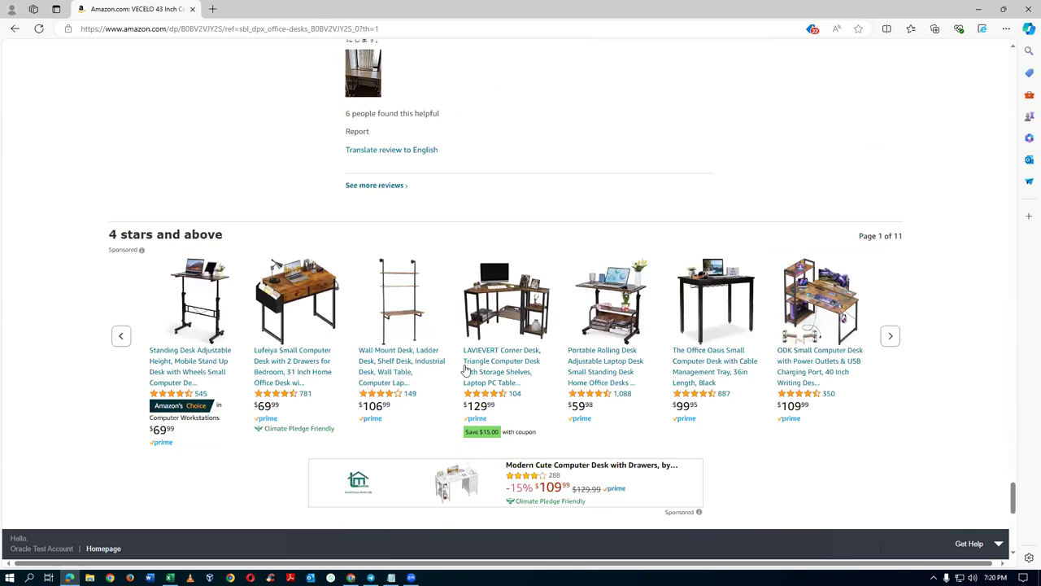
{"action": "scroll", "coordinate": [465, 370], "scroll_direction": "down", "scroll_amount": 9}
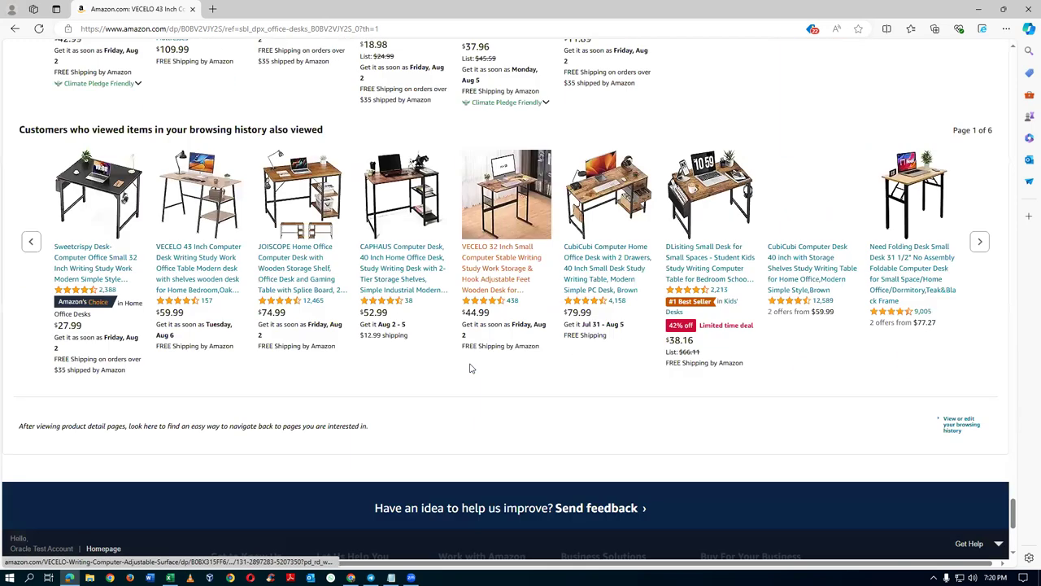
{"action": "scroll", "coordinate": [470, 369], "scroll_direction": "down", "scroll_amount": 3}
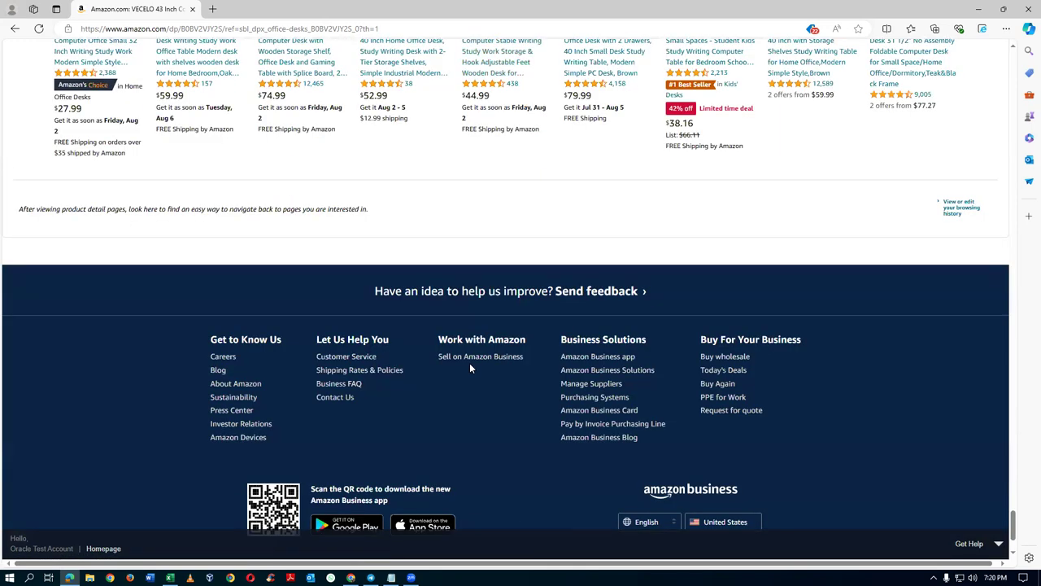
{"action": "scroll", "coordinate": [470, 363], "scroll_direction": "up", "scroll_amount": 4}
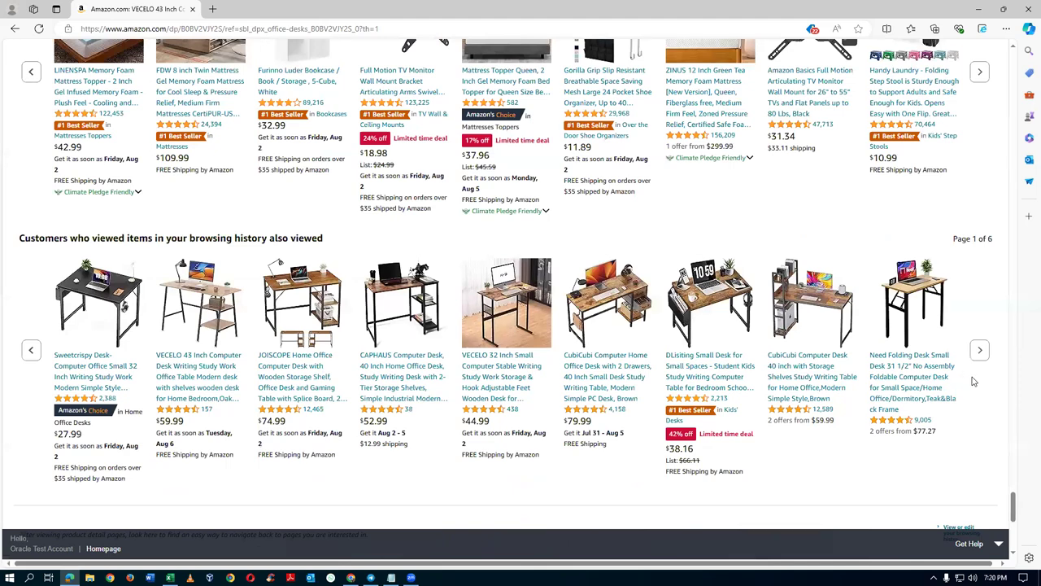
{"action": "left_click_drag", "start_coordinate": [1012, 511], "coordinate": [1012, 64]}
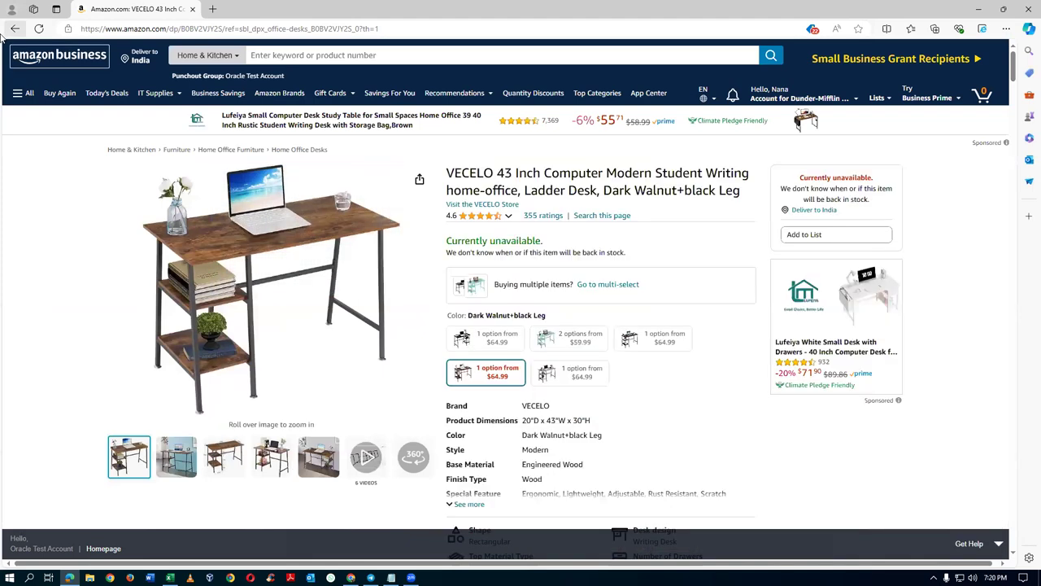
- Browse IT Peripherals to the Desktops category and open the product page of the Beelink S12 Pro Mini PC
{"action": "left_click", "coordinate": [163, 94]}
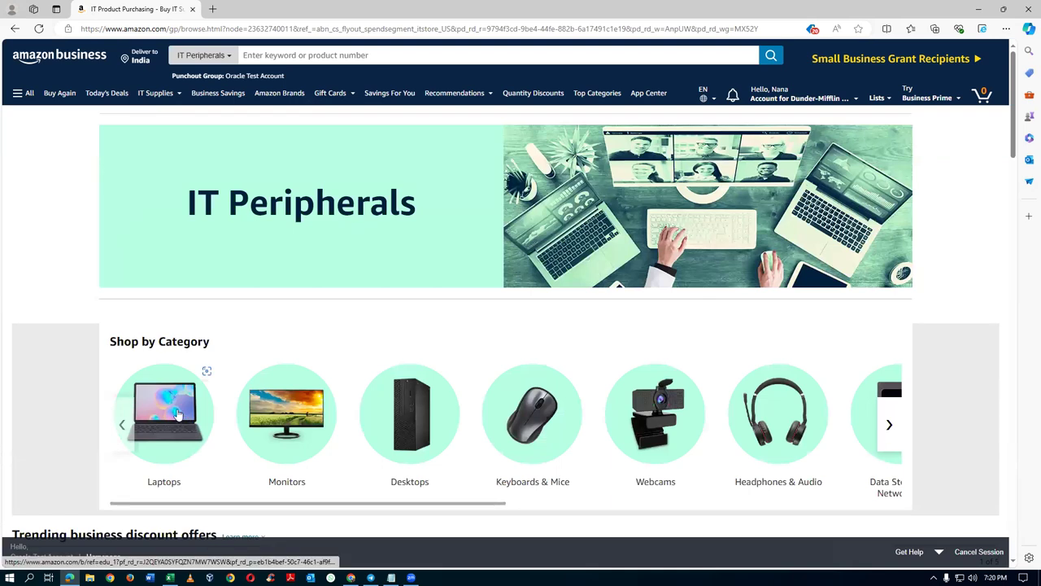
{"action": "left_click", "coordinate": [417, 424]}
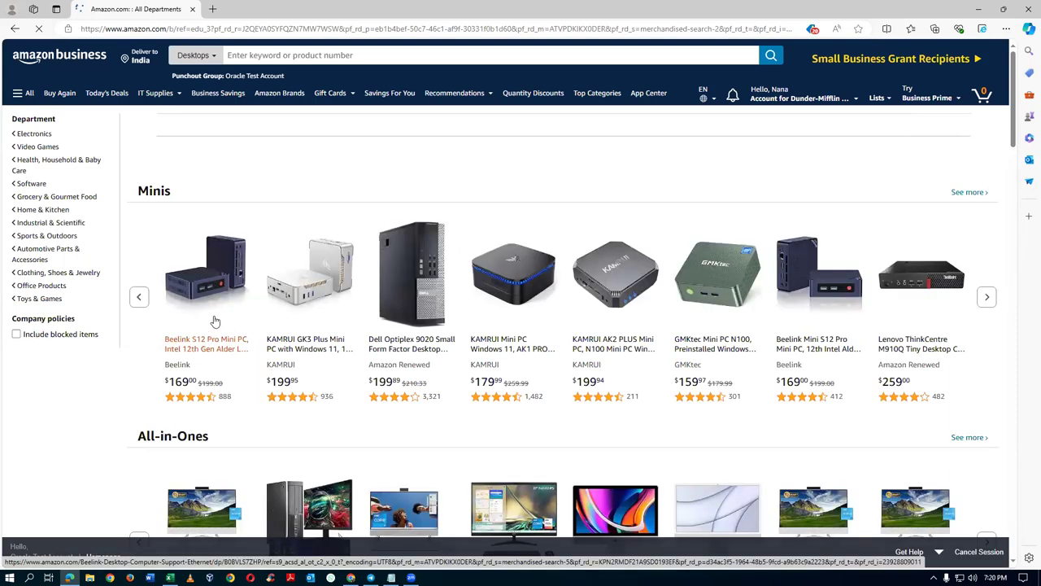
{"action": "left_click", "coordinate": [230, 282]}
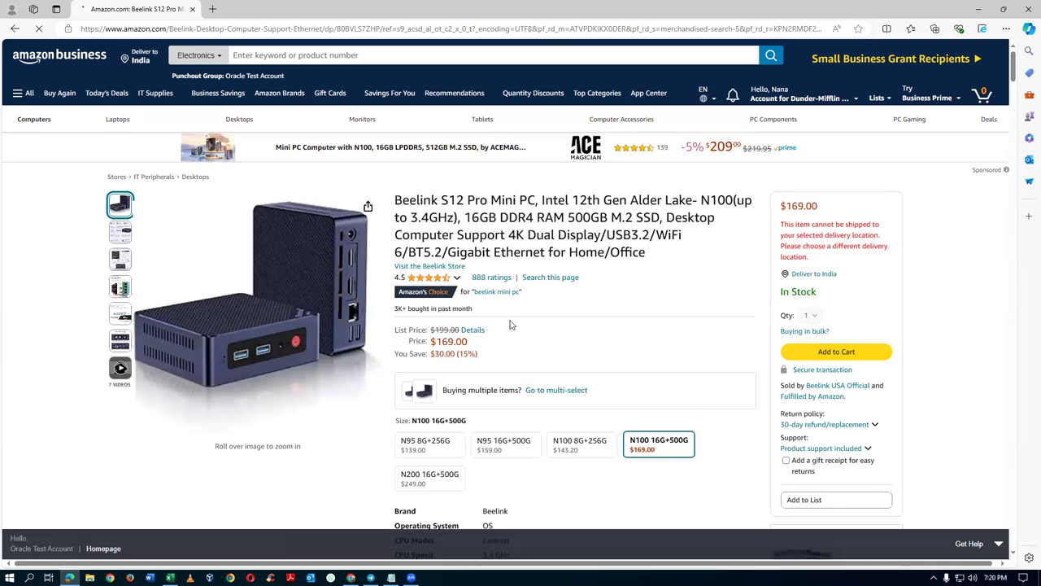
- Go to the full product details of the Beelink mini PC and highlight the UNSPSC code under Additional Information
{"action": "scroll", "coordinate": [537, 322], "scroll_direction": "down", "scroll_amount": 1}
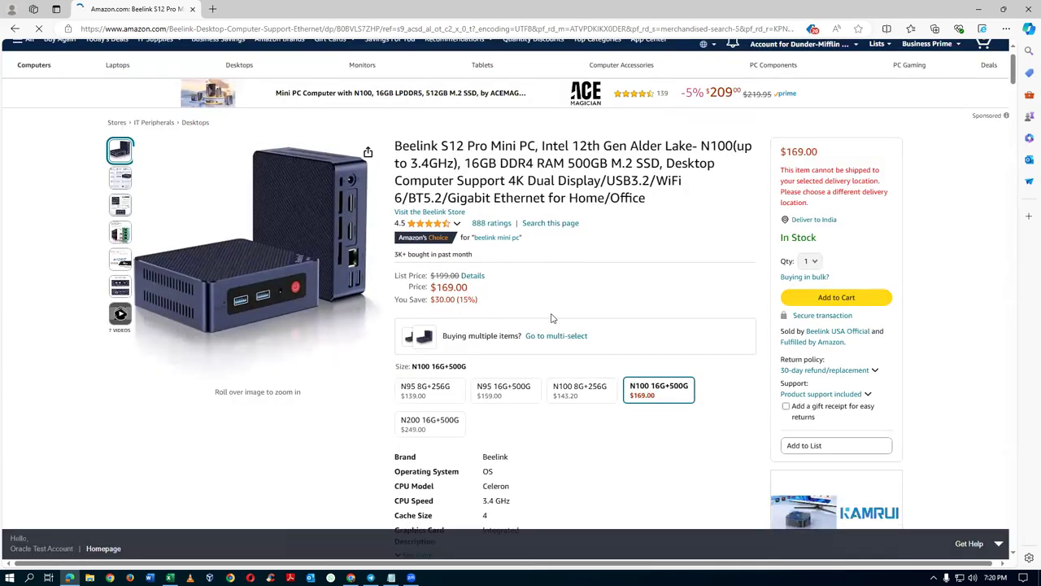
{"action": "scroll", "coordinate": [551, 319], "scroll_direction": "down", "scroll_amount": 2}
{"action": "scroll", "coordinate": [552, 319], "scroll_direction": "down", "scroll_amount": 8}
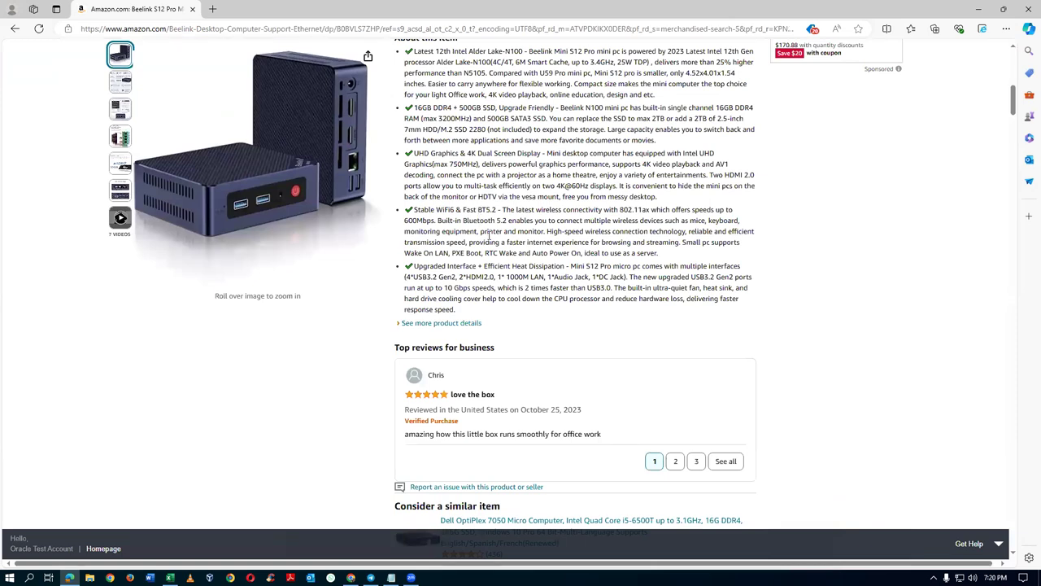
{"action": "scroll", "coordinate": [488, 242], "scroll_direction": "down", "scroll_amount": 1}
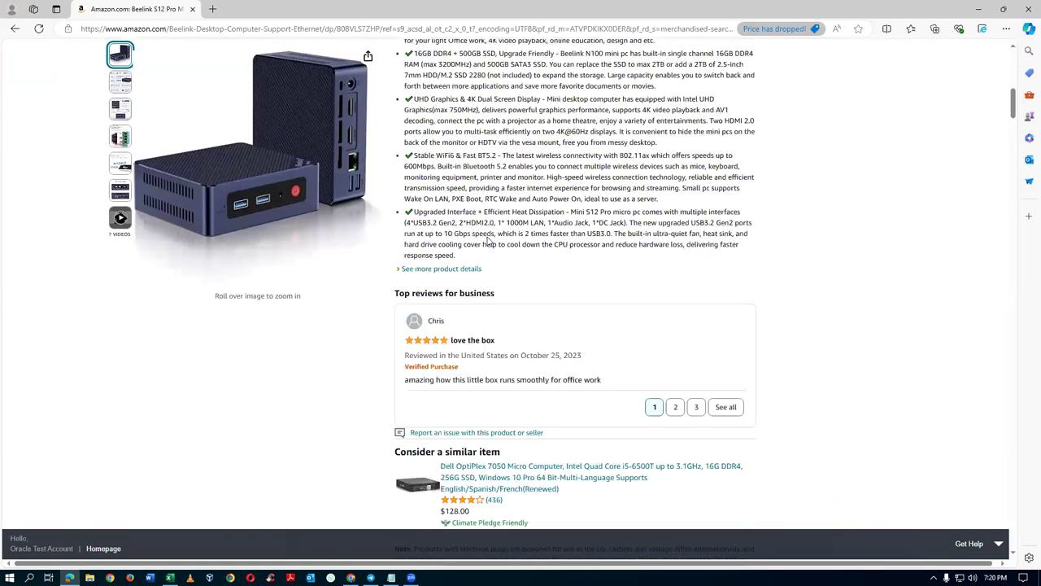
{"action": "left_click", "coordinate": [459, 277]}
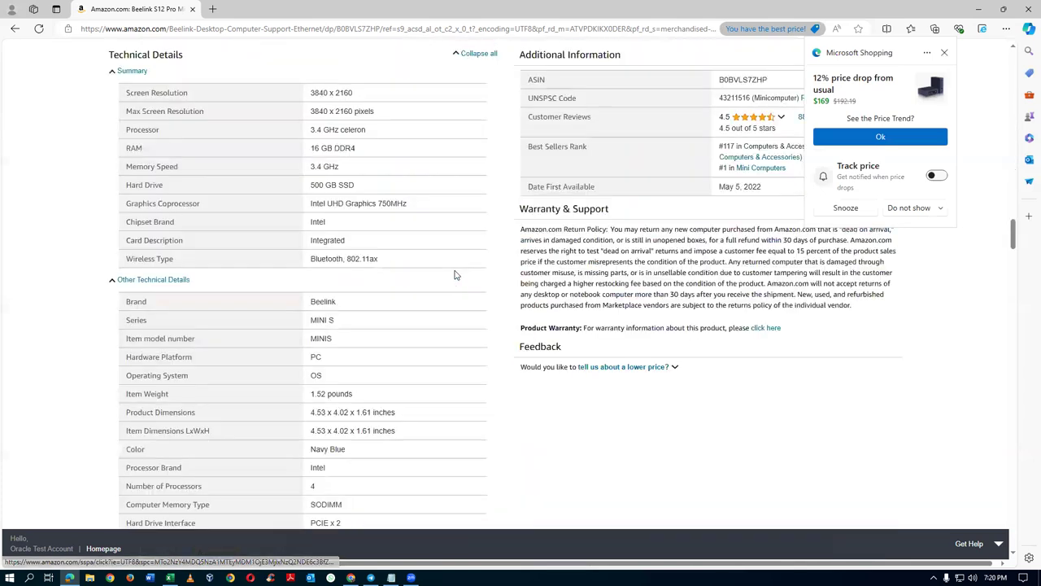
{"action": "scroll", "coordinate": [464, 281], "scroll_direction": "up", "scroll_amount": 2}
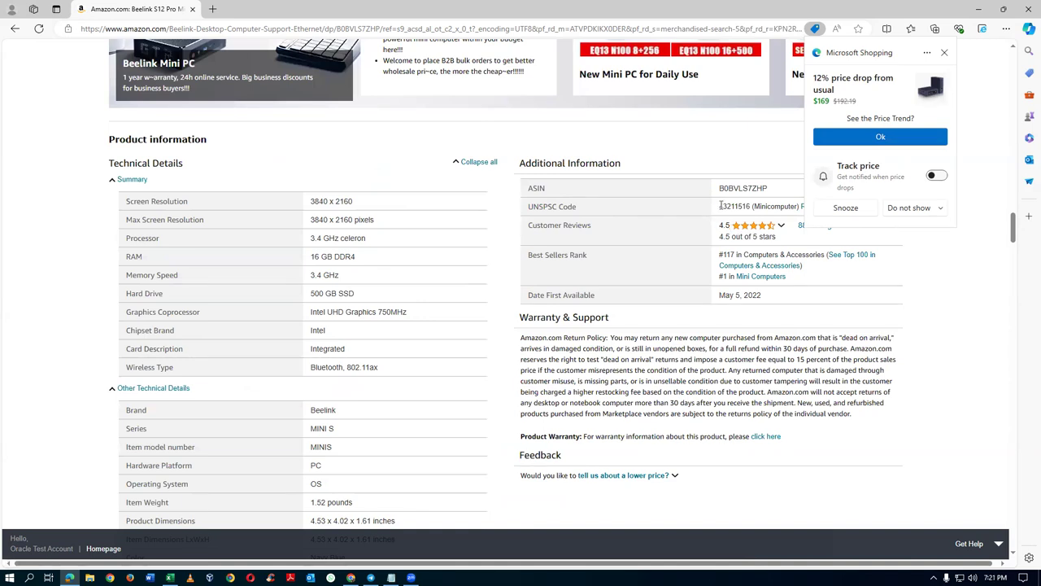
{"action": "left_click_drag", "start_coordinate": [719, 206], "coordinate": [748, 210]}
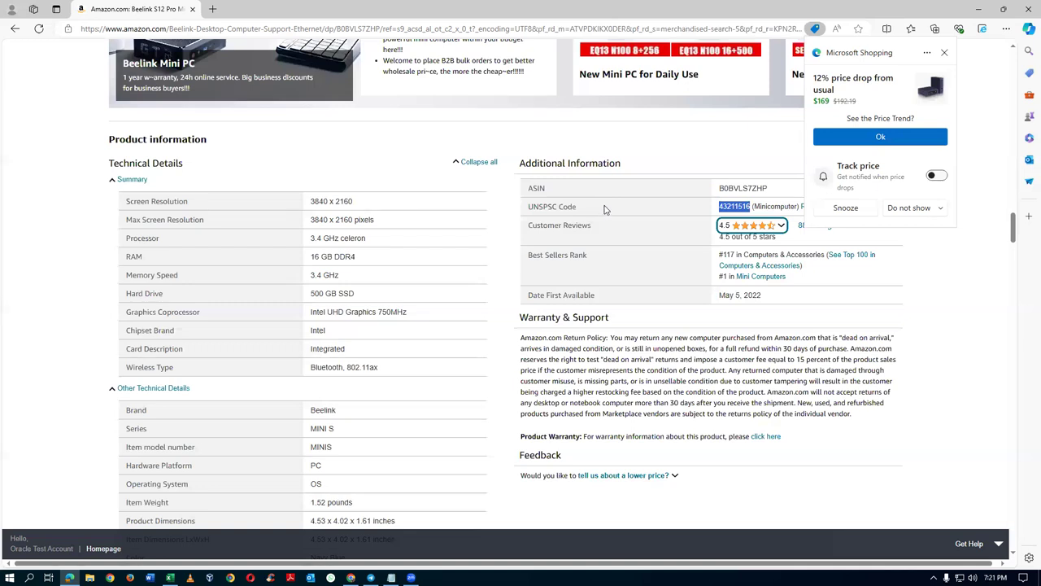
- Switch to Oracle Fusion in Chrome and finish Manage Content Zones and Manage Catalogs to return to the Catalogs overview
{"action": "key", "text": "alt+Tab"}
{"action": "key", "text": "alt+Tab"}
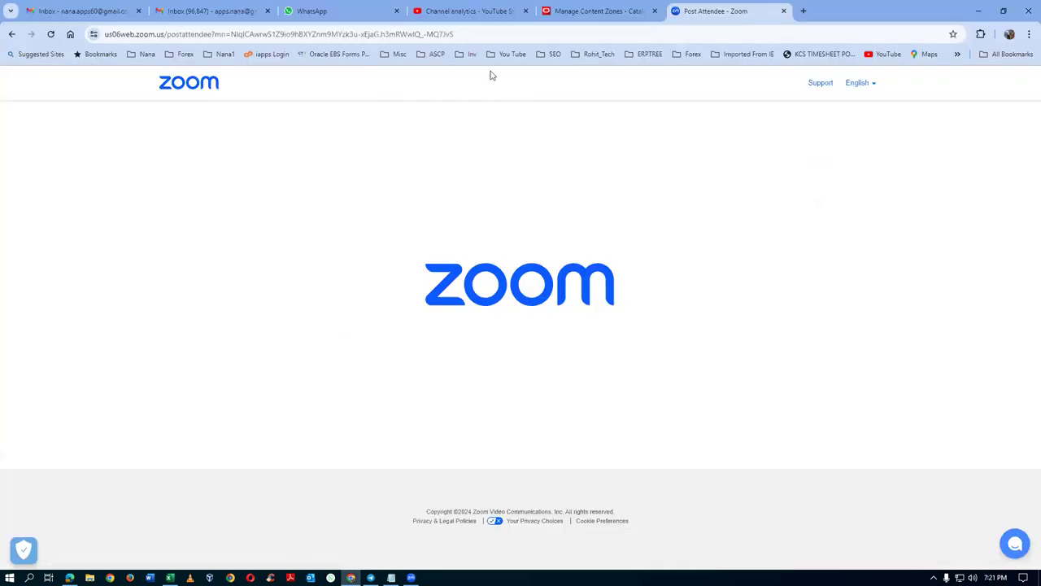
{"action": "left_click", "coordinate": [594, 11]}
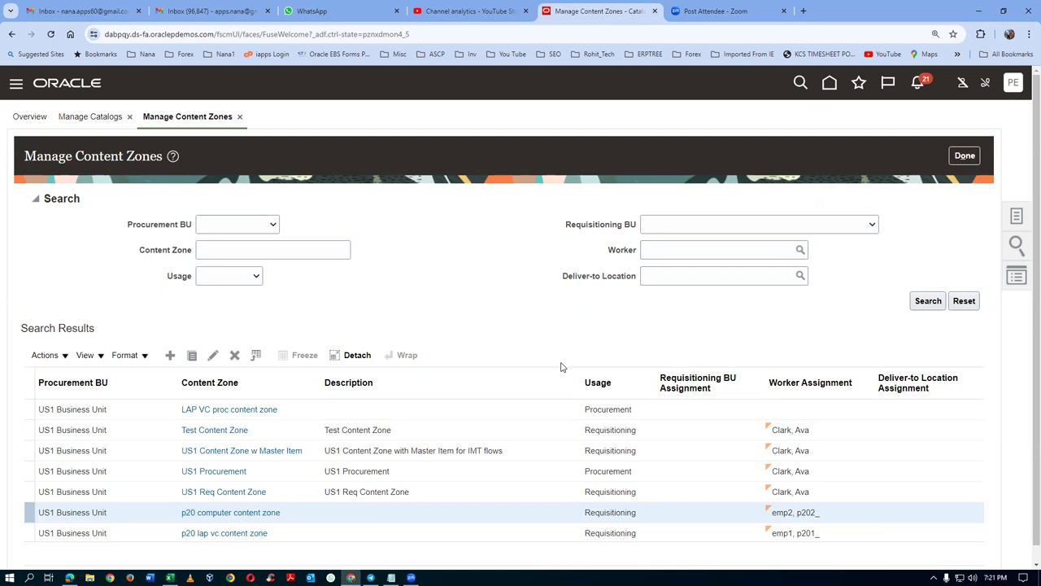
{"action": "left_click", "coordinate": [966, 157]}
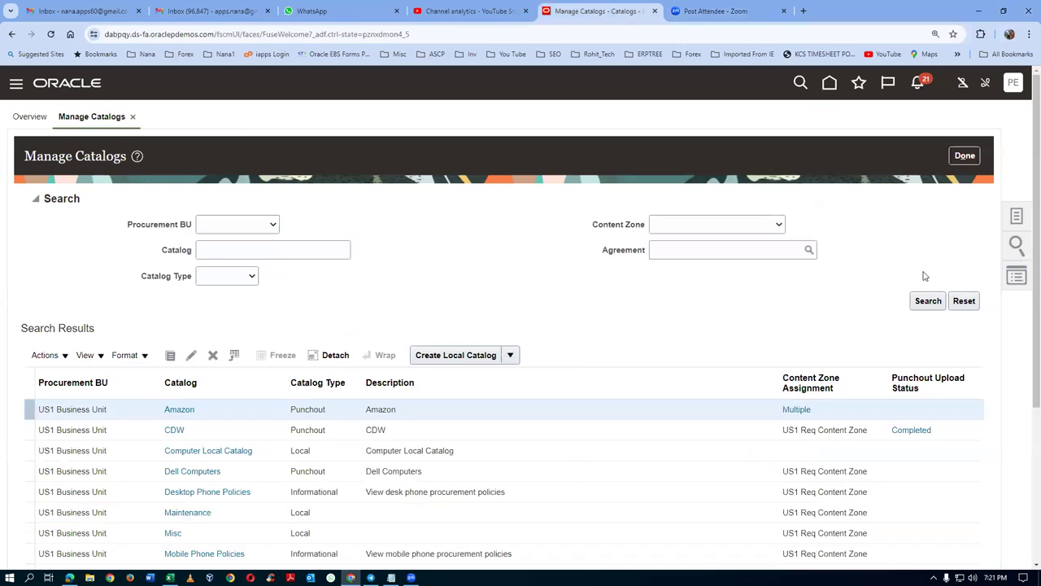
{"action": "left_click", "coordinate": [965, 156]}
- Look through the Additional_Docs_Records_4 folder under Fusion_SCM_Basics on the Nana 5 (F:) drive in File Explorer, and return to the Catalogs overview
{"action": "left_click", "coordinate": [90, 578]}
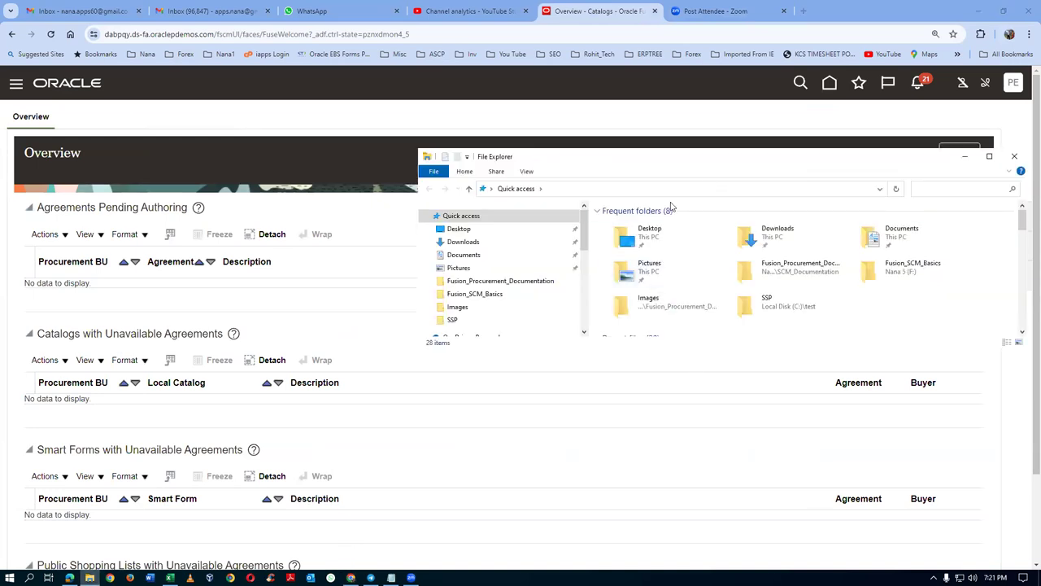
{"action": "left_click_drag", "start_coordinate": [584, 249], "coordinate": [598, 295]}
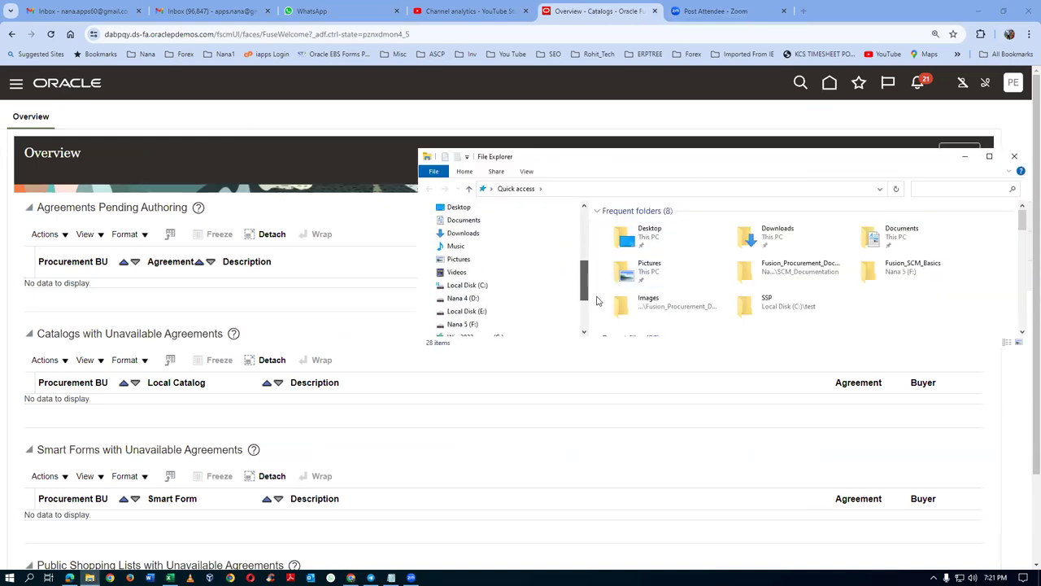
{"action": "left_click", "coordinate": [469, 311]}
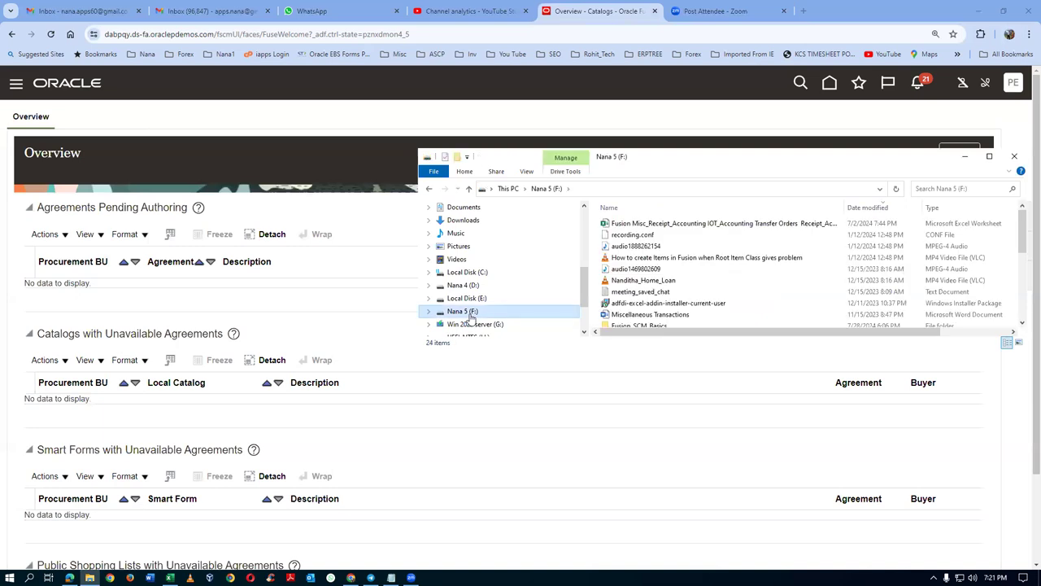
{"action": "scroll", "coordinate": [674, 283], "scroll_direction": "down", "scroll_amount": 2}
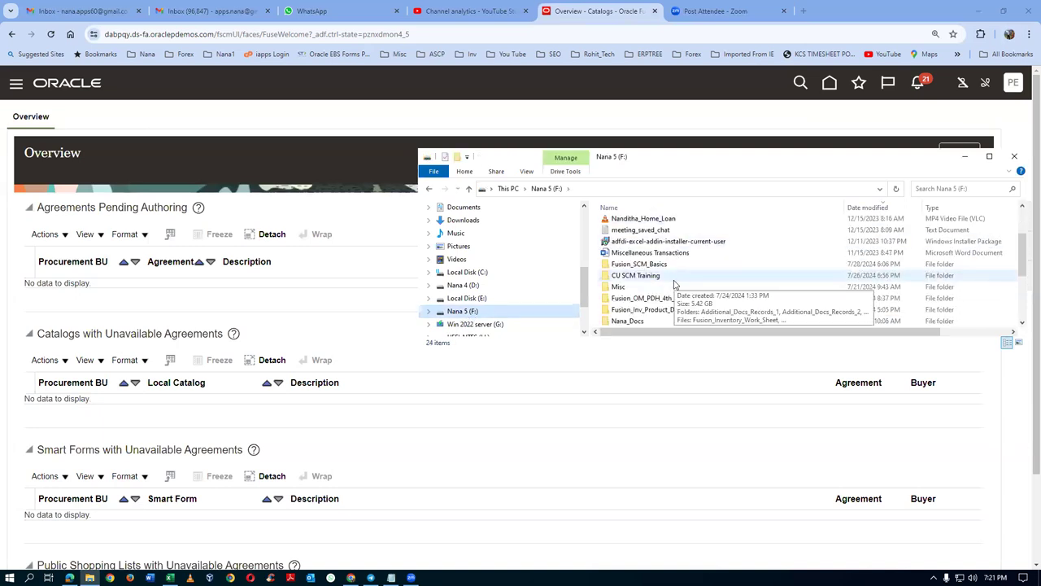
{"action": "double_click", "coordinate": [674, 264]}
{"action": "double_click", "coordinate": [692, 226]}
{"action": "scroll", "coordinate": [683, 285], "scroll_direction": "down", "scroll_amount": 12}
{"action": "scroll", "coordinate": [684, 285], "scroll_direction": "down", "scroll_amount": 6}
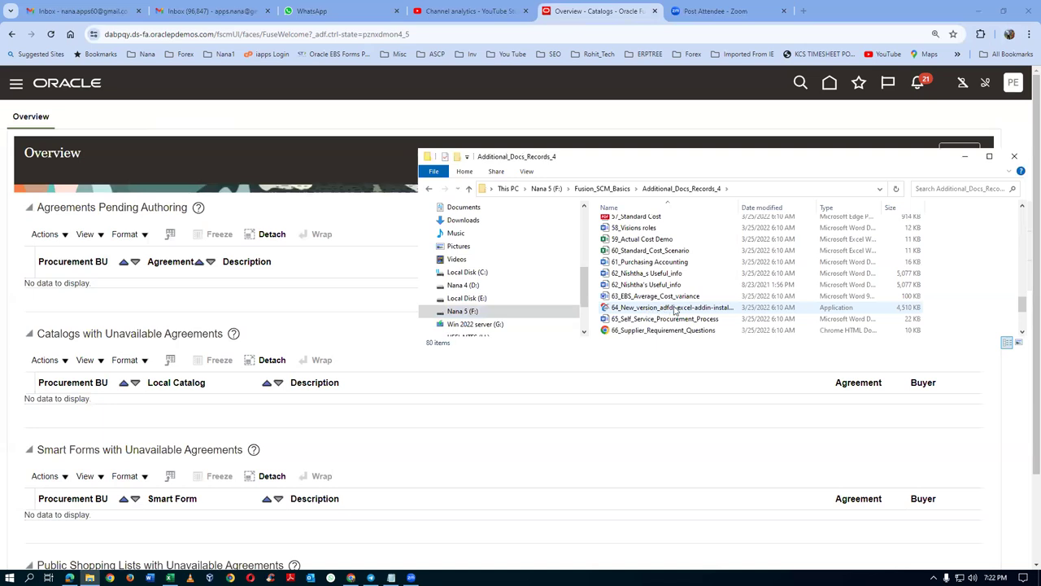
{"action": "mouse_move", "coordinate": [675, 314]}
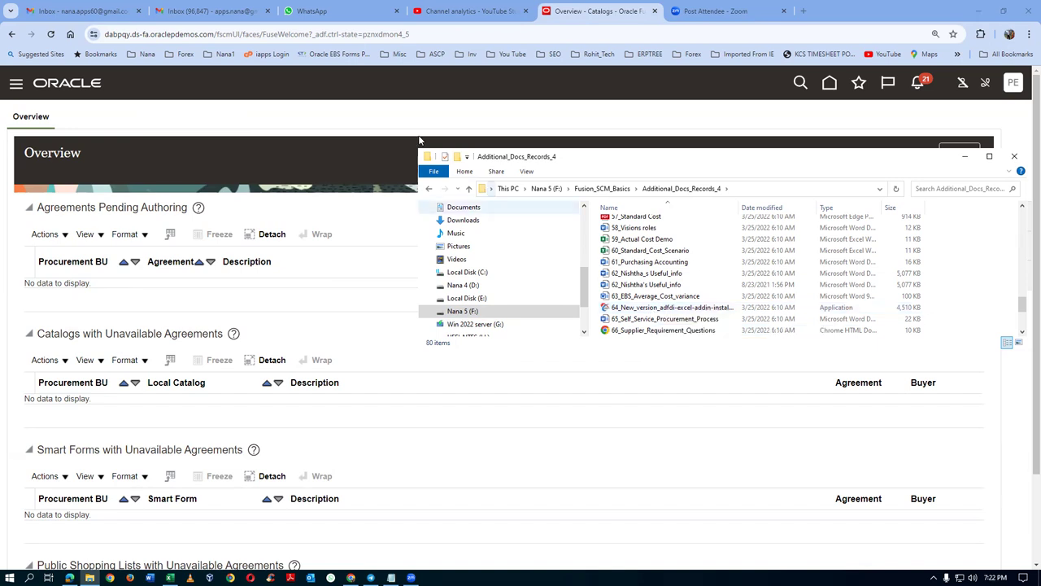
{"action": "left_click", "coordinate": [324, 149]}
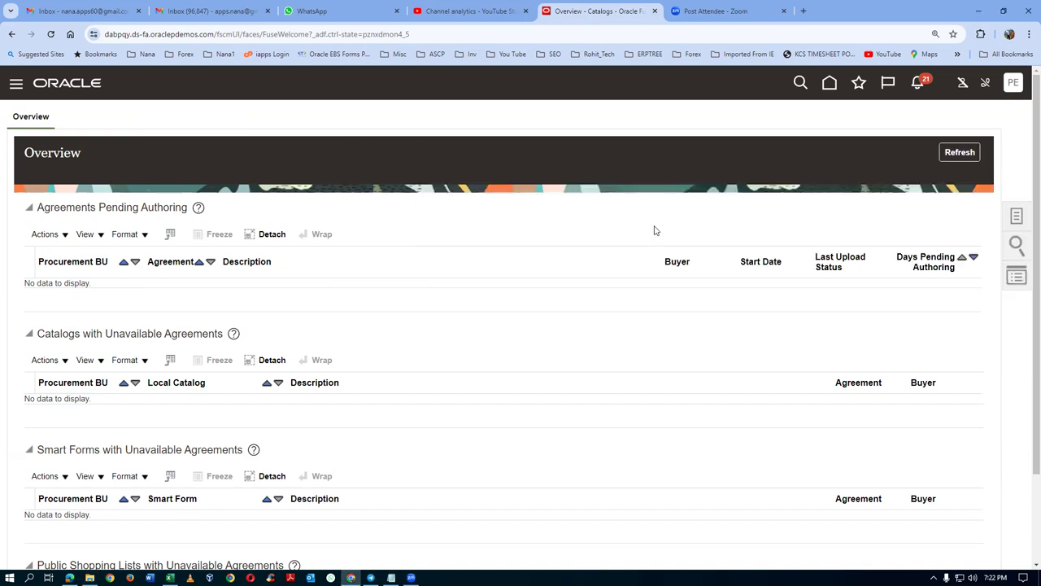
- Go to Manage Supplier Content Map Sets and download the Amazon map set's Category map for editing
{"action": "left_click", "coordinate": [1017, 216]}
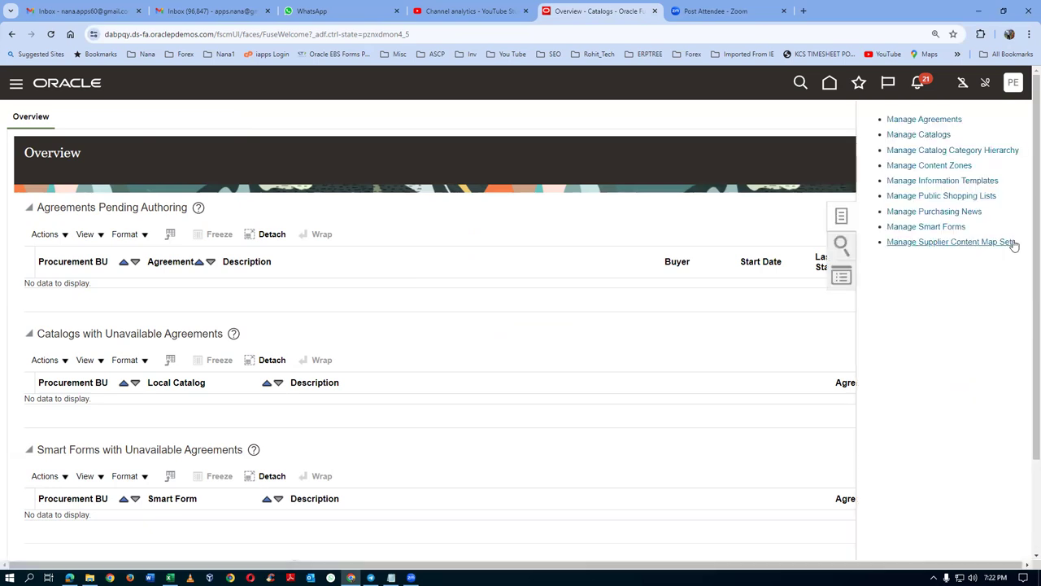
{"action": "left_click", "coordinate": [951, 243]}
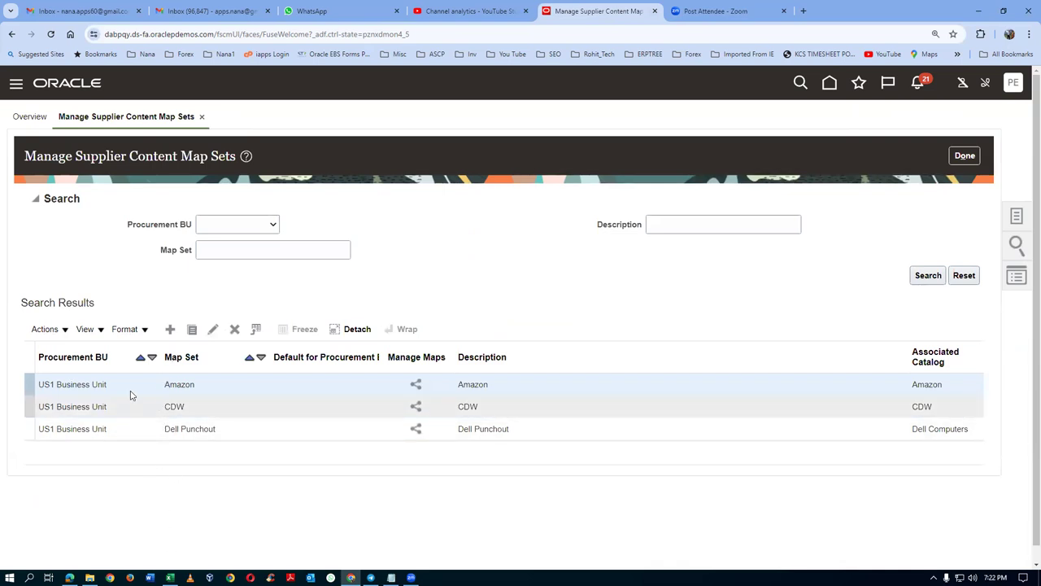
{"action": "left_click", "coordinate": [417, 385]}
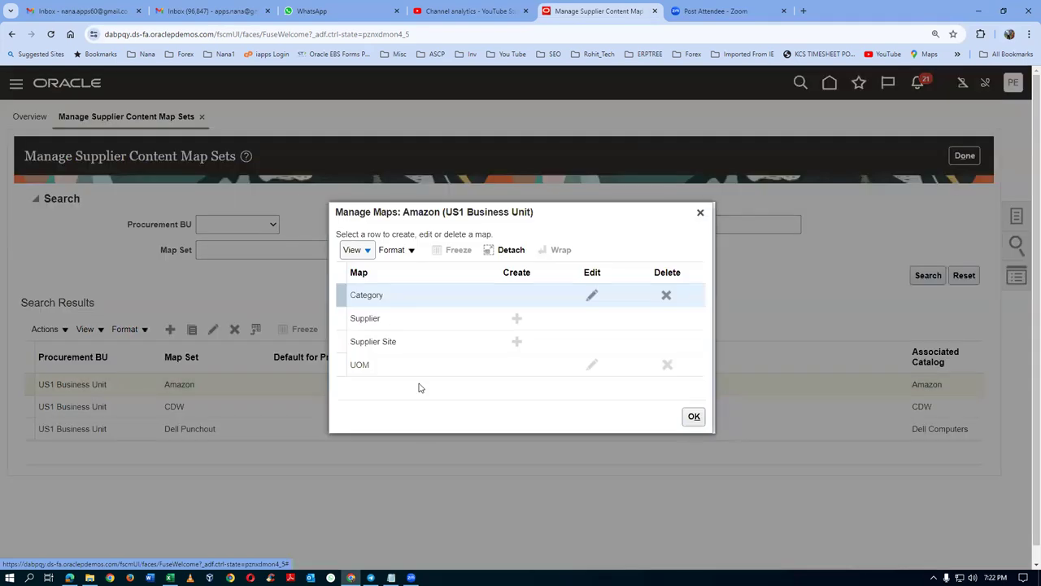
{"action": "left_click", "coordinate": [412, 300]}
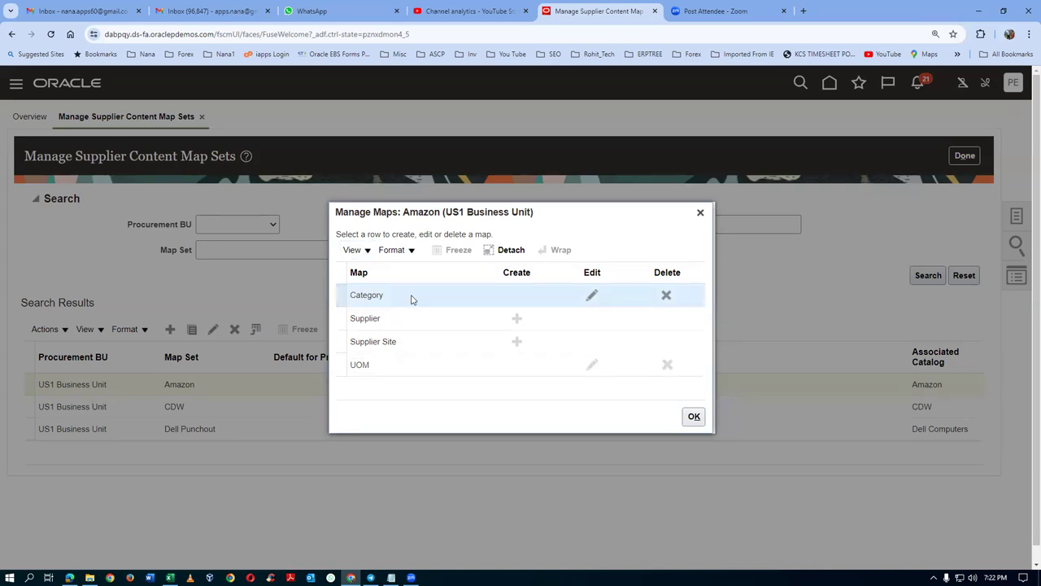
{"action": "left_click", "coordinate": [593, 298]}
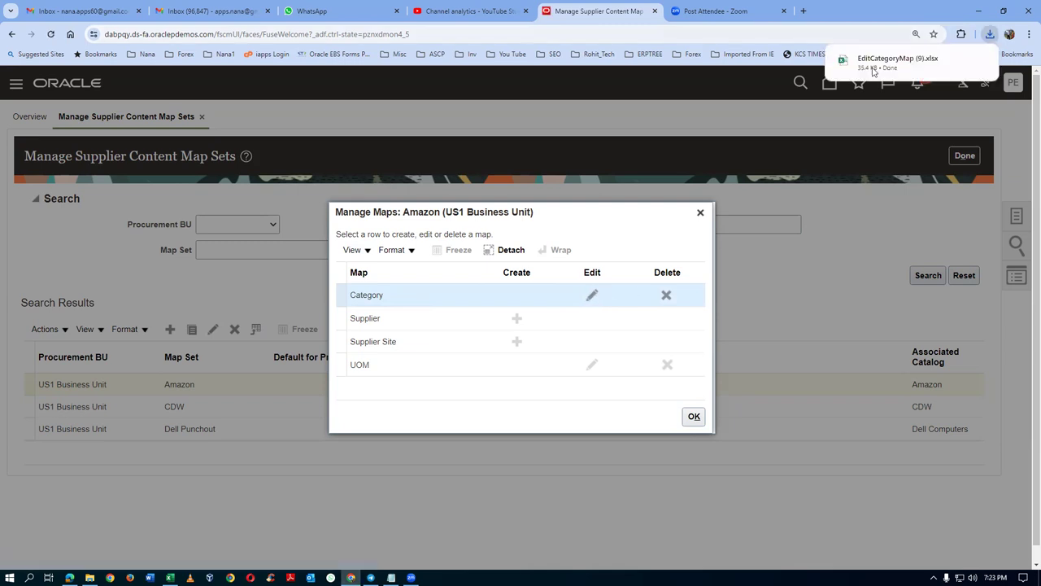
- Close the Fusion_Procurement_Work_Sheet workbook in Excel, and open the downloaded EditCategoryMap (9).xlsx with editing enabled
{"action": "mouse_move", "coordinate": [874, 69]}
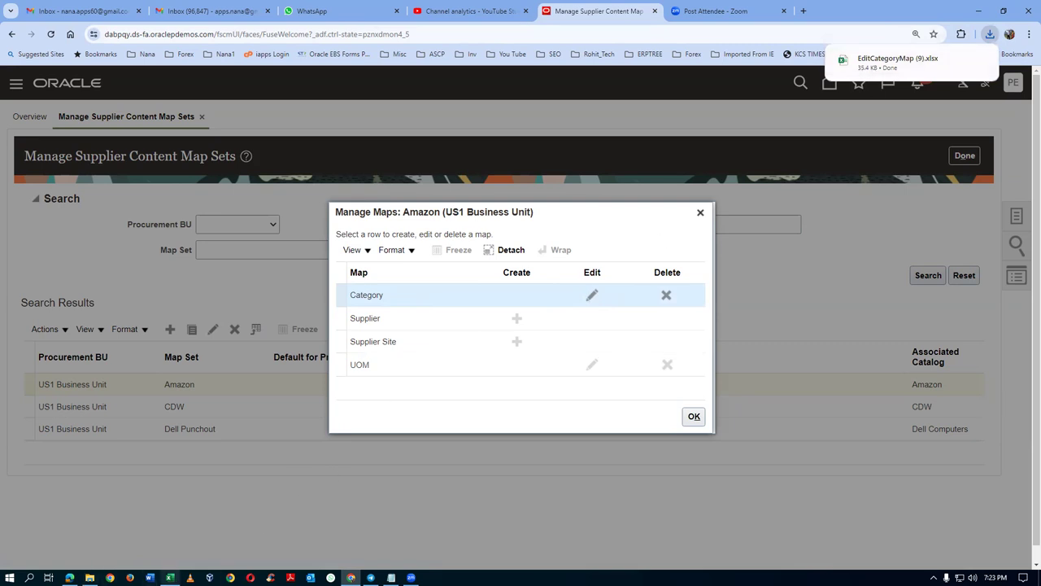
{"action": "left_click", "coordinate": [170, 577]}
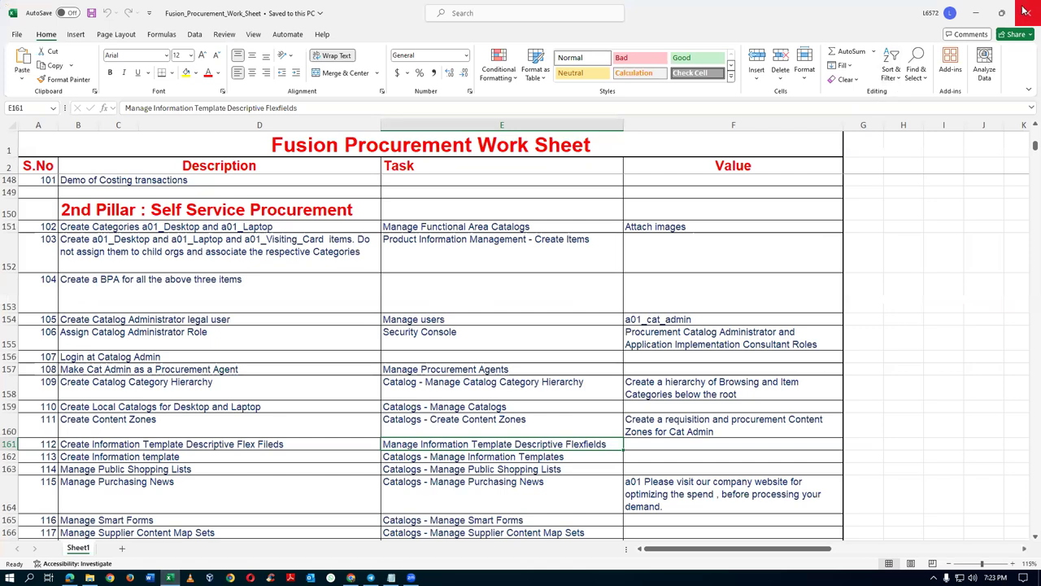
{"action": "key", "text": "alt+Tab"}
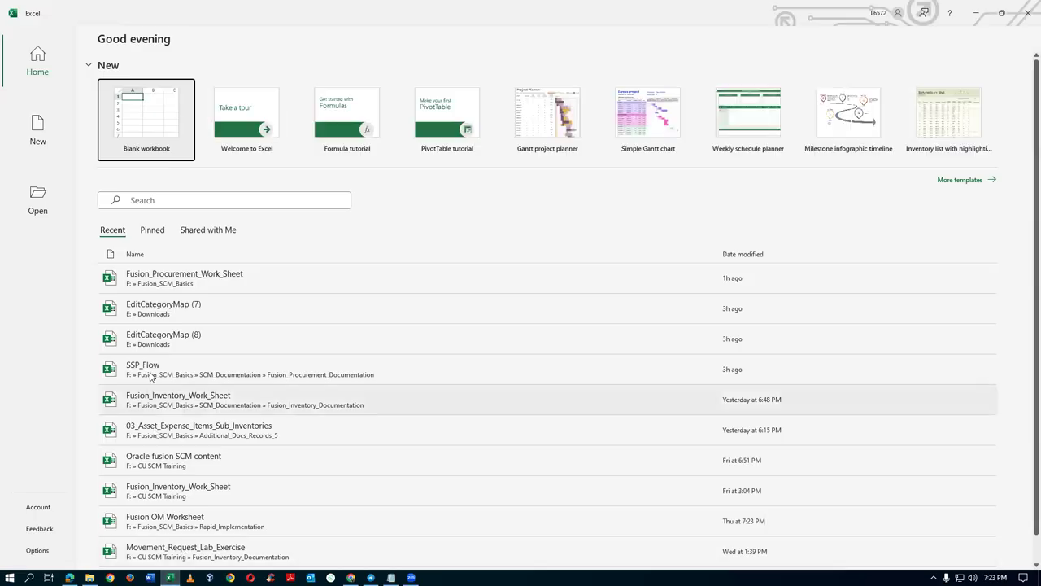
{"action": "key", "text": "alt+Tab"}
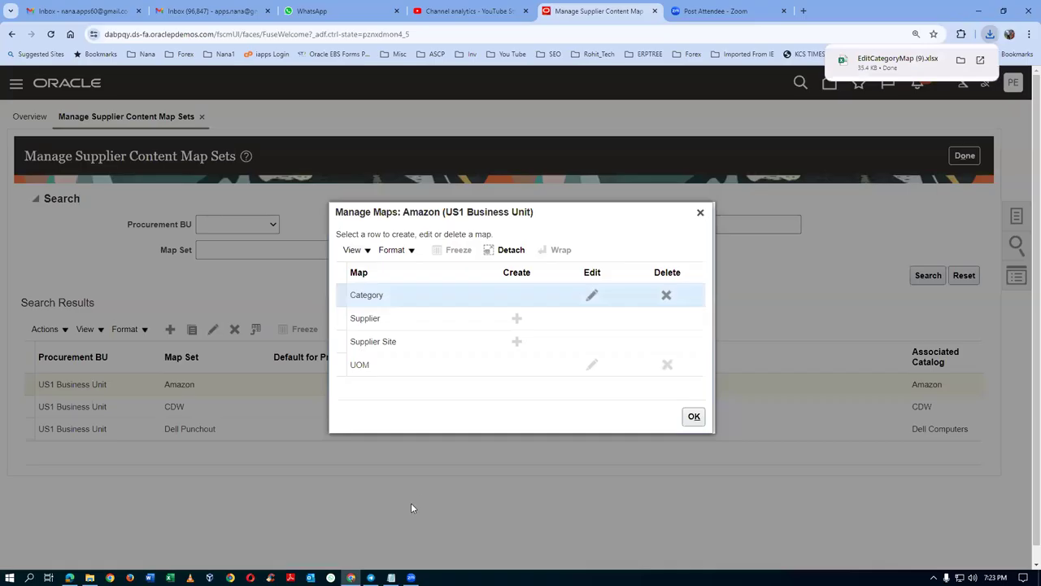
{"action": "left_click", "coordinate": [915, 70]}
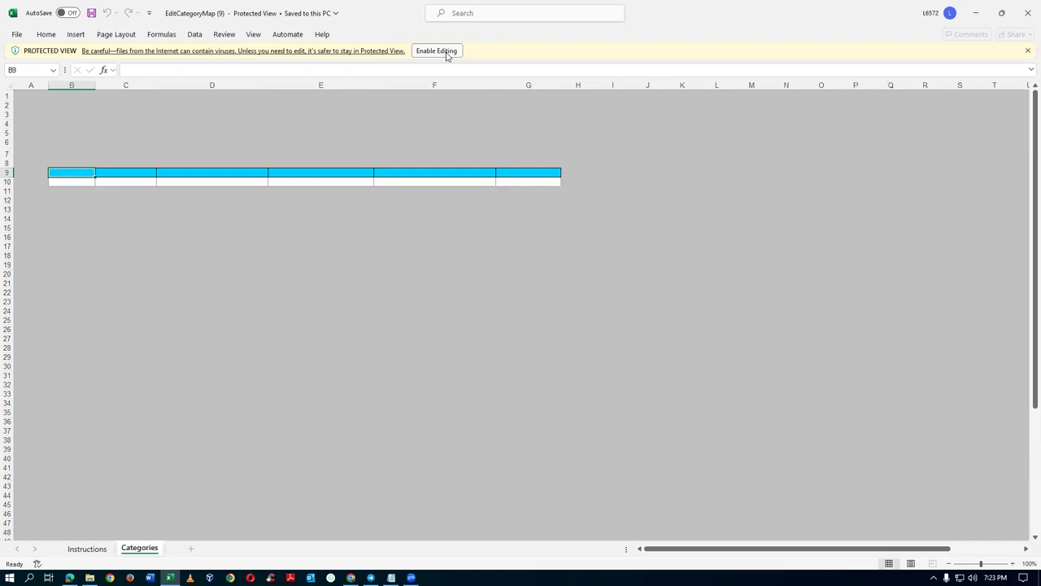
{"action": "left_click", "coordinate": [437, 51]}
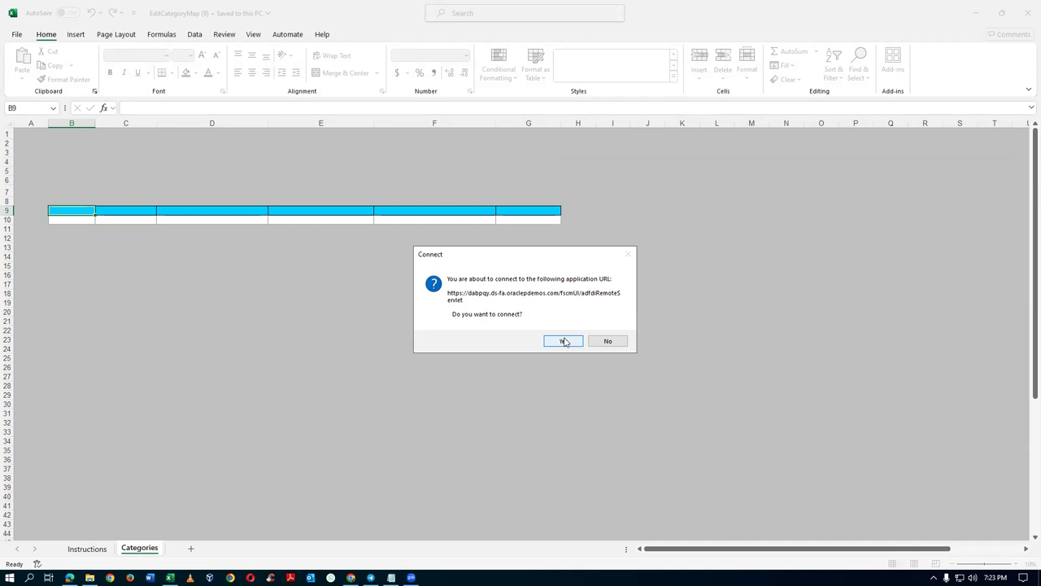
- Connect the workbook to Oracle Applications Cloud by signing in with the user ID and password, skipping the ADF Desktop Integration add-in update
{"action": "left_click", "coordinate": [562, 342]}
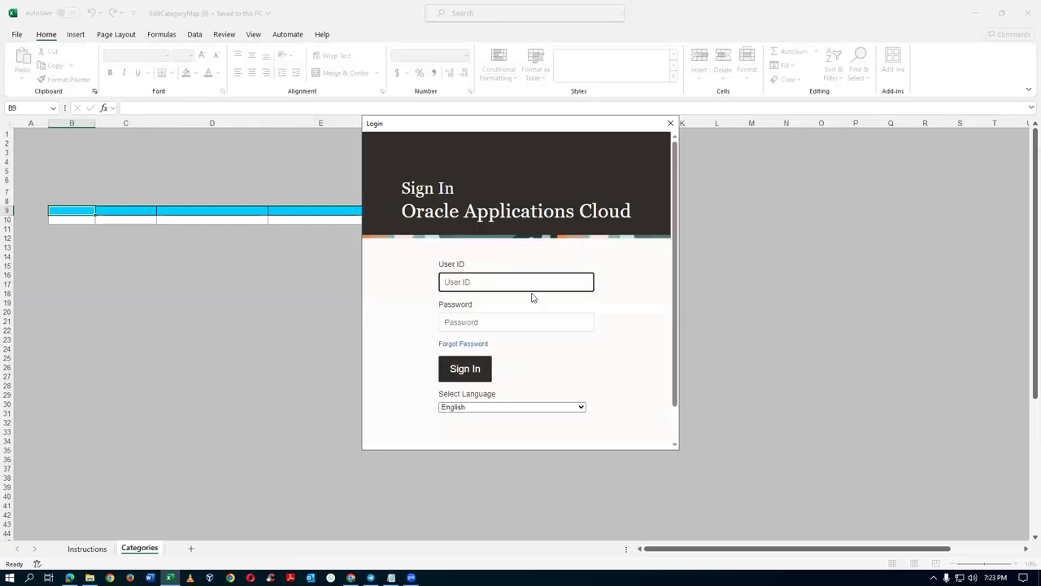
{"action": "type", "text": "p203_emp3"}
{"action": "key", "text": "Tab"}
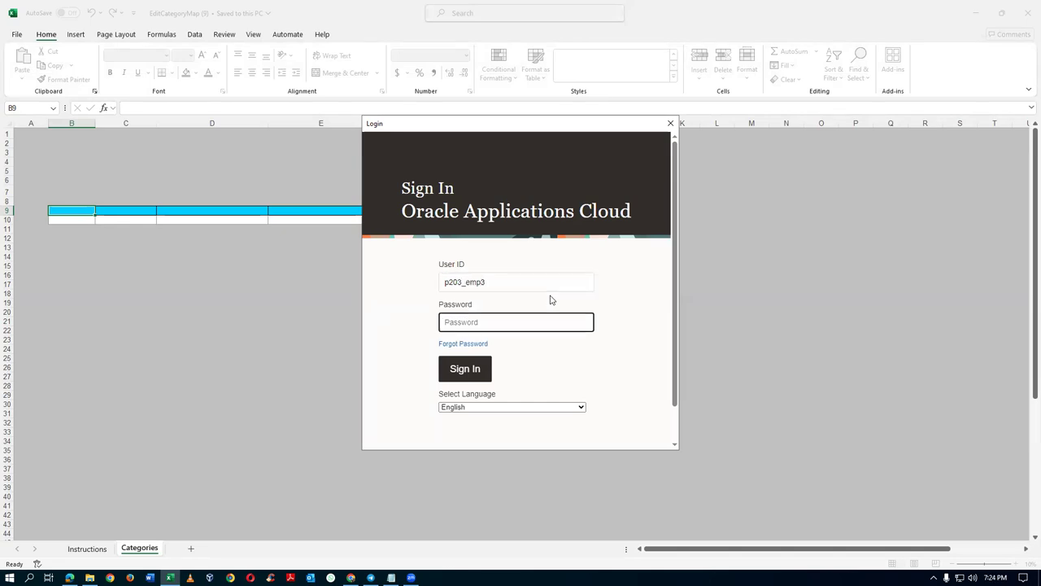
{"action": "type", "text": "*"}
{"action": "left_click", "coordinate": [470, 378]}
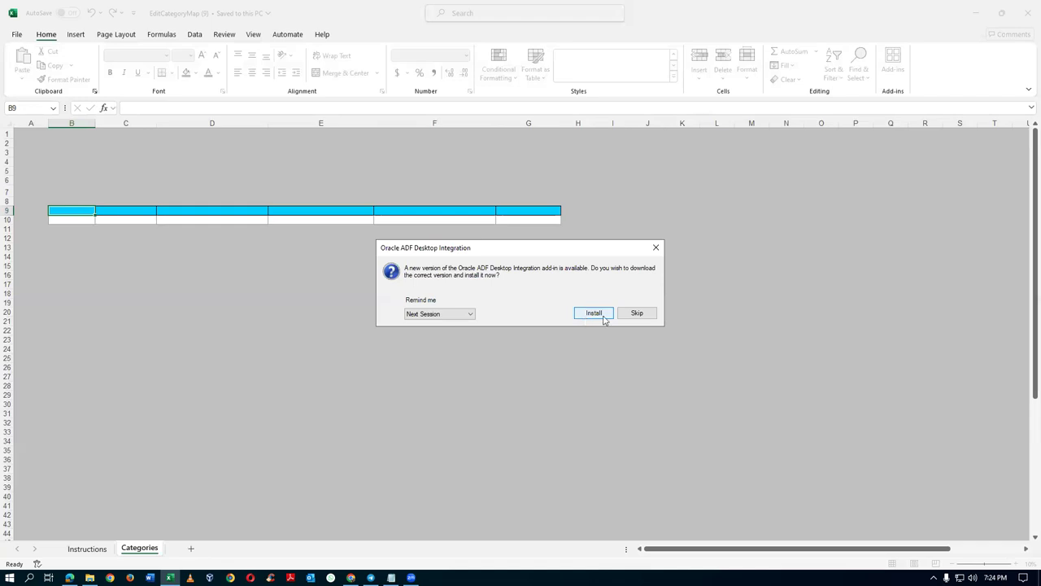
{"action": "left_click", "coordinate": [642, 316]}
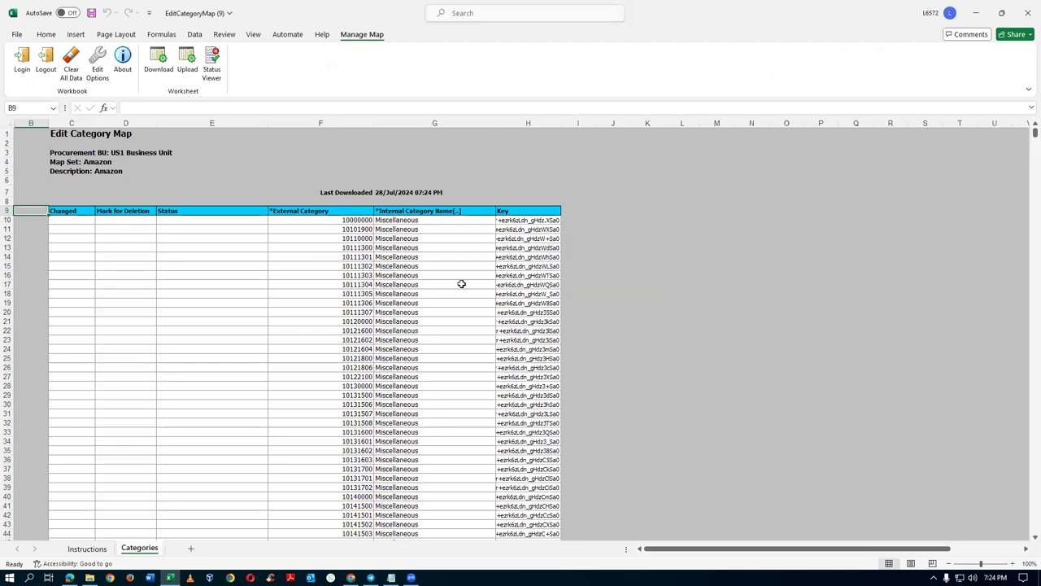
- Check the first row's External Category and Internal Category Name, and go back to the UNSPSC code on the Beelink mini PC's Amazon page
{"action": "left_click", "coordinate": [333, 220]}
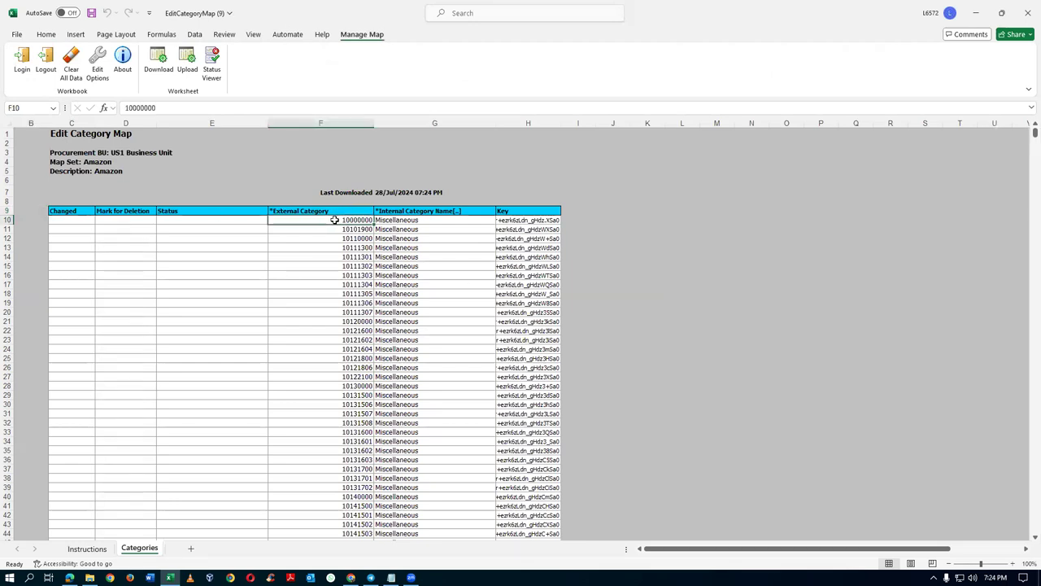
{"action": "left_click", "coordinate": [439, 221]}
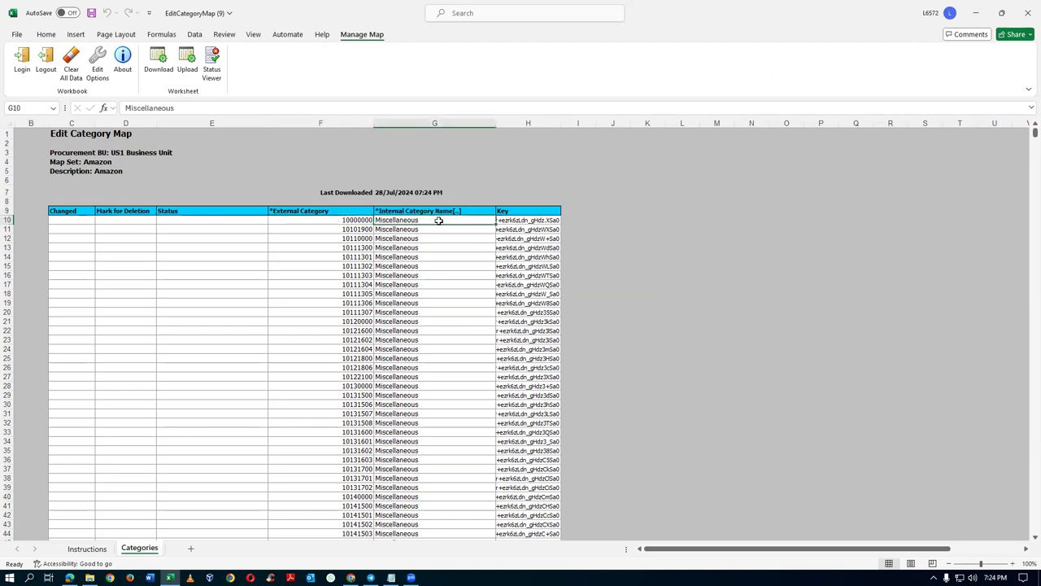
{"action": "key", "text": "alt+Tab"}
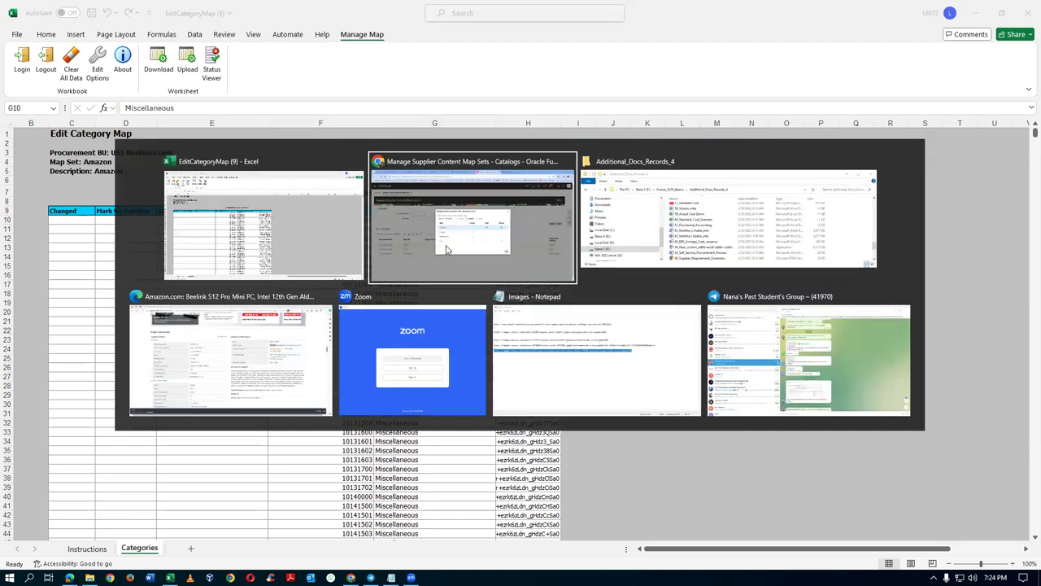
{"action": "key", "text": "alt+Tab"}
{"action": "key", "text": "alt+Tab"}
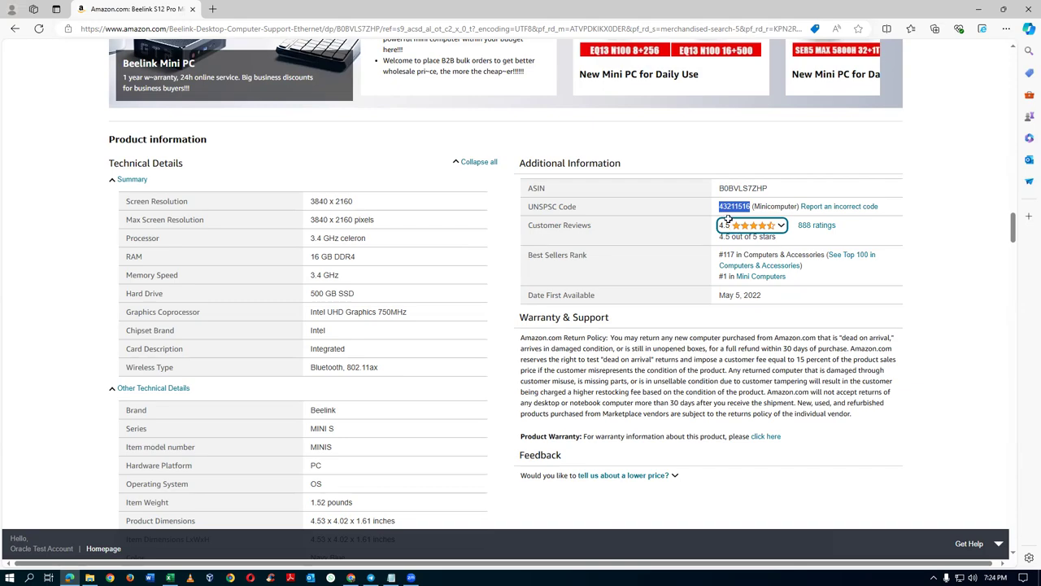
- Switch to the category map workbook in Excel and look for the mini PC's UNSPSC code 43211516 in the External Category column
{"action": "key", "text": "alt+Tab"}
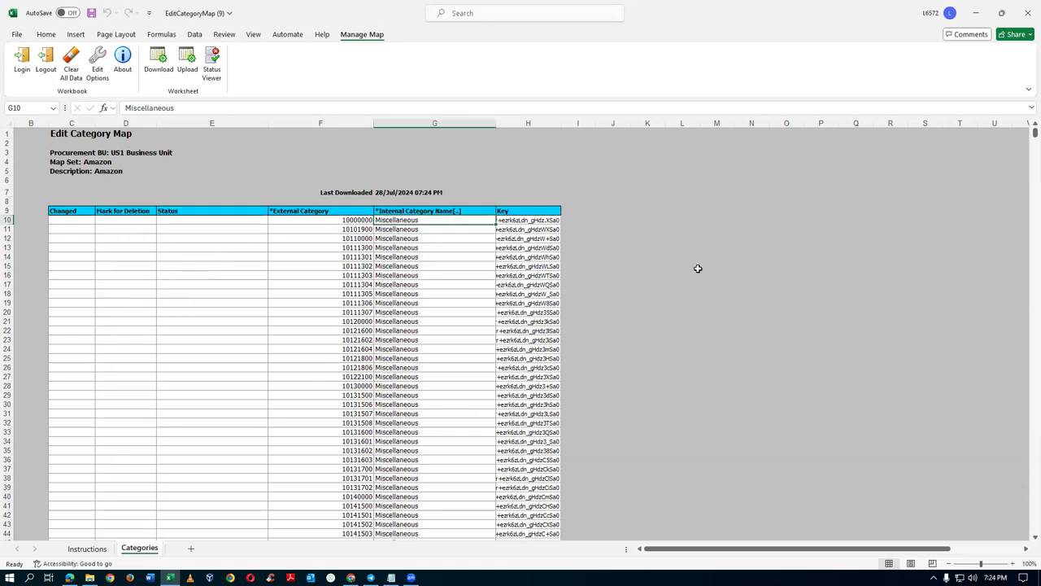
{"action": "scroll", "coordinate": [670, 301], "scroll_direction": "down", "scroll_amount": 4}
{"action": "scroll", "coordinate": [670, 301], "scroll_direction": "down", "scroll_amount": 20}
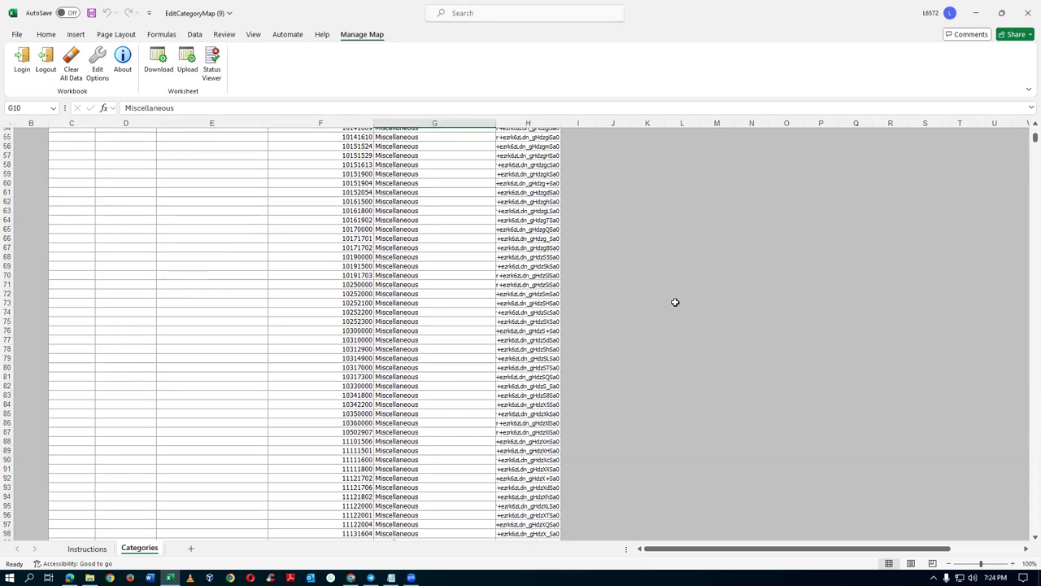
{"action": "left_click_drag", "start_coordinate": [1027, 144], "coordinate": [1026, 333]}
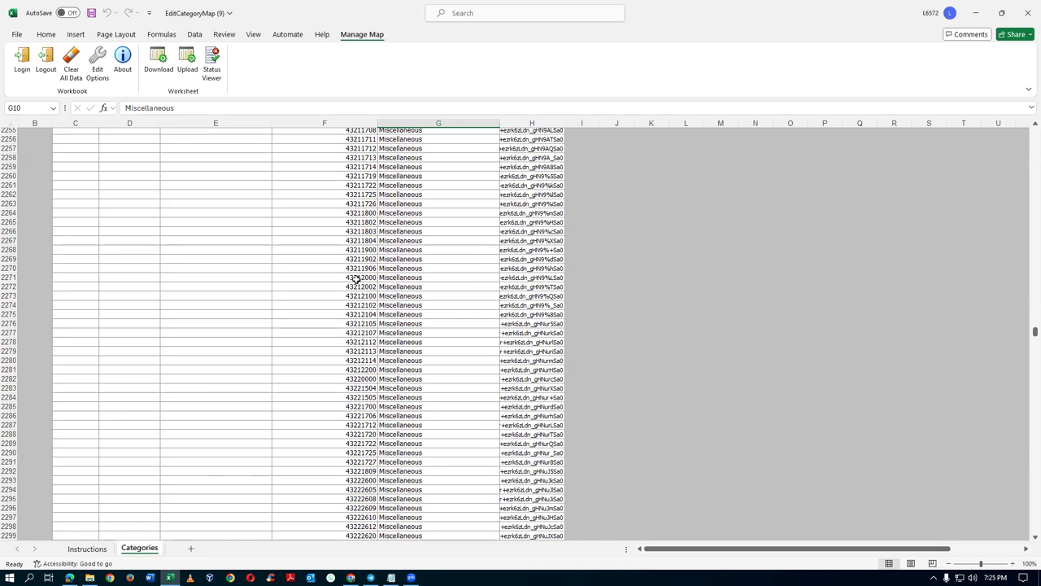
{"action": "key", "text": "alt+Tab"}
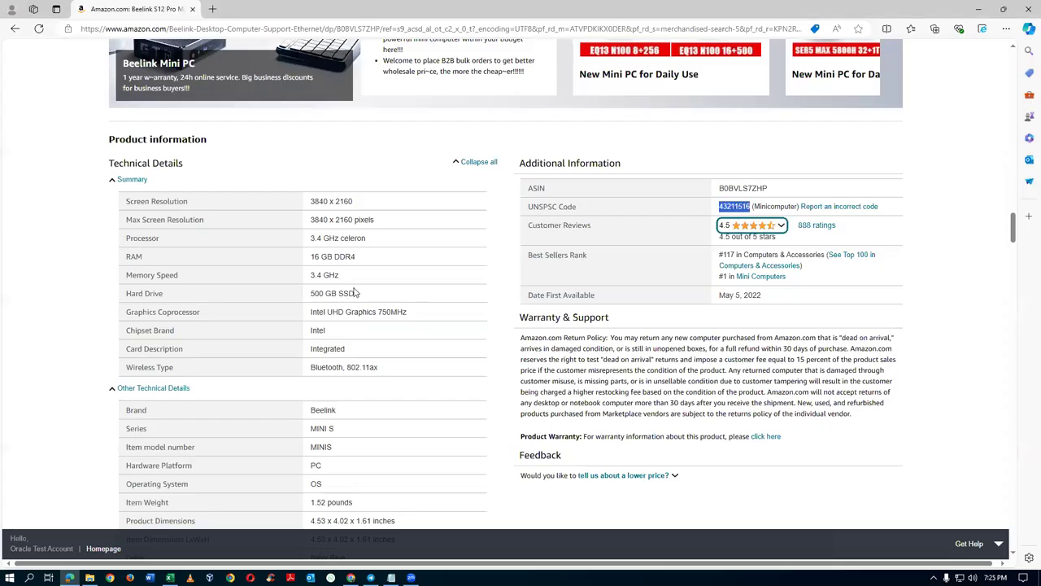
{"action": "key", "text": "alt+Tab"}
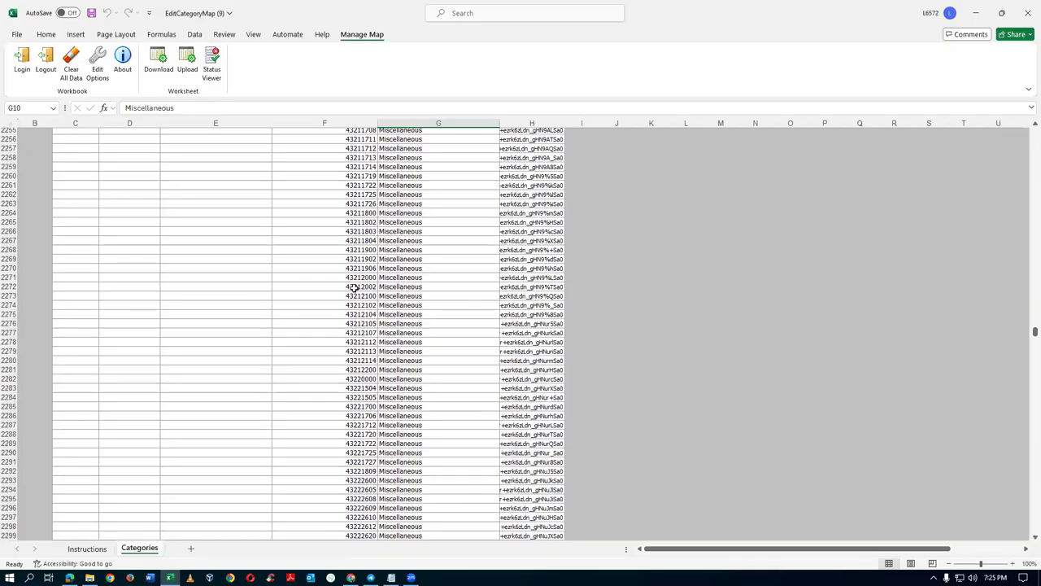
{"action": "scroll", "coordinate": [361, 234], "scroll_direction": "up", "scroll_amount": 3}
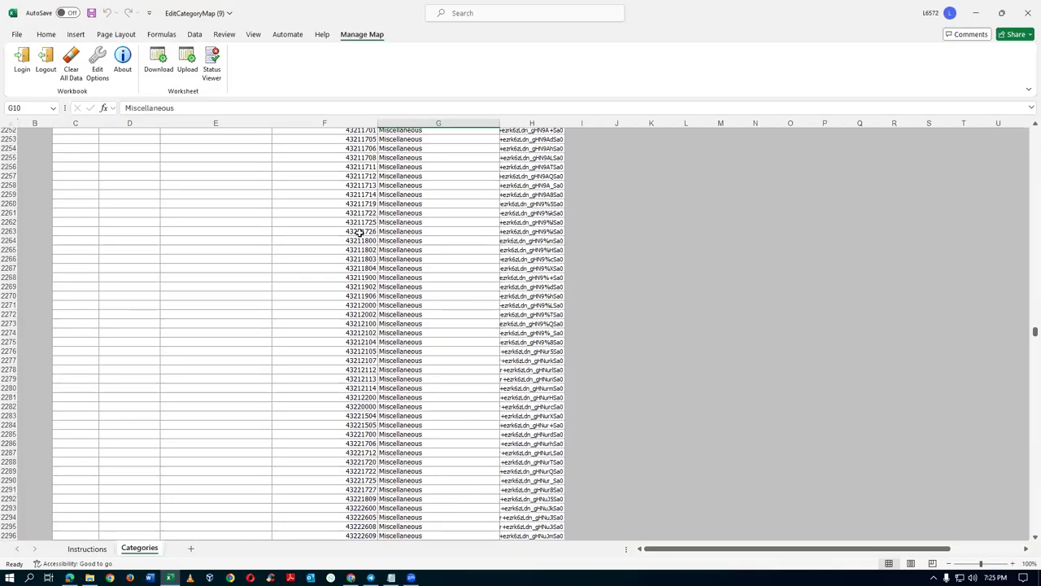
{"action": "scroll", "coordinate": [360, 235], "scroll_direction": "up", "scroll_amount": 4}
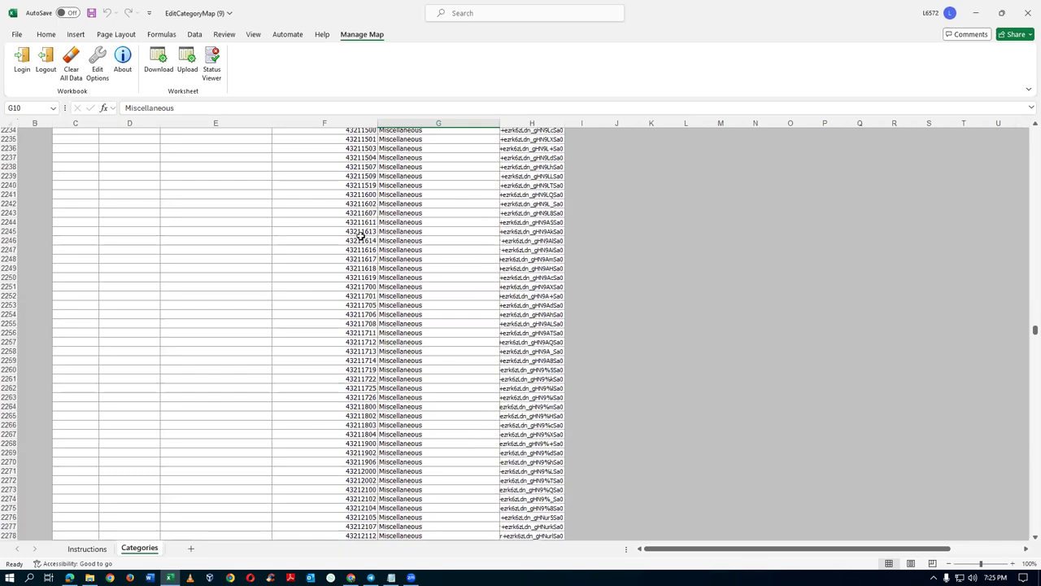
{"action": "scroll", "coordinate": [360, 235], "scroll_direction": "up", "scroll_amount": 2}
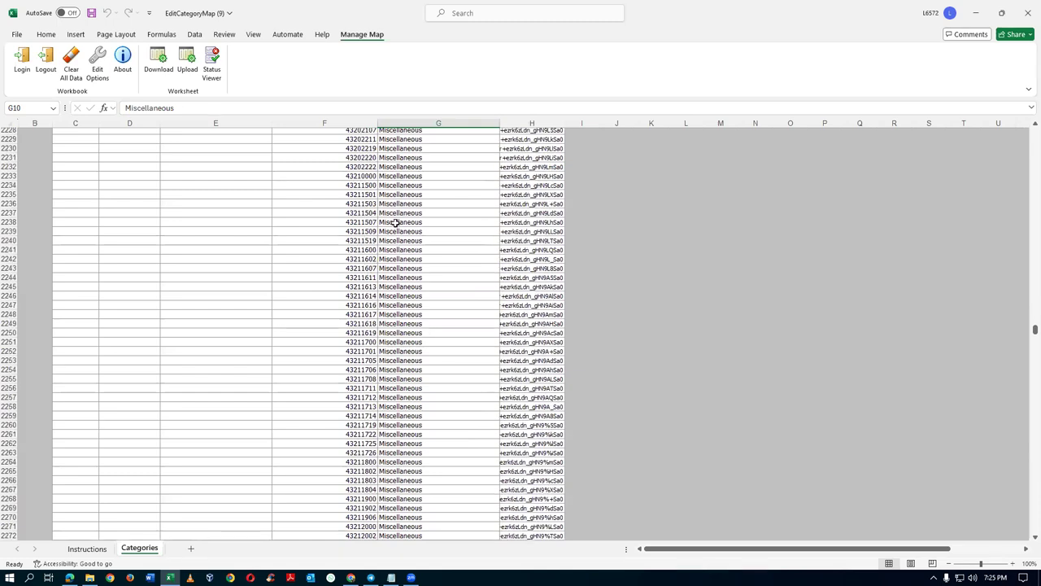
- Insert a blank row above the 43211507 mapping in the Categories sheet
{"action": "left_click", "coordinate": [396, 224]}
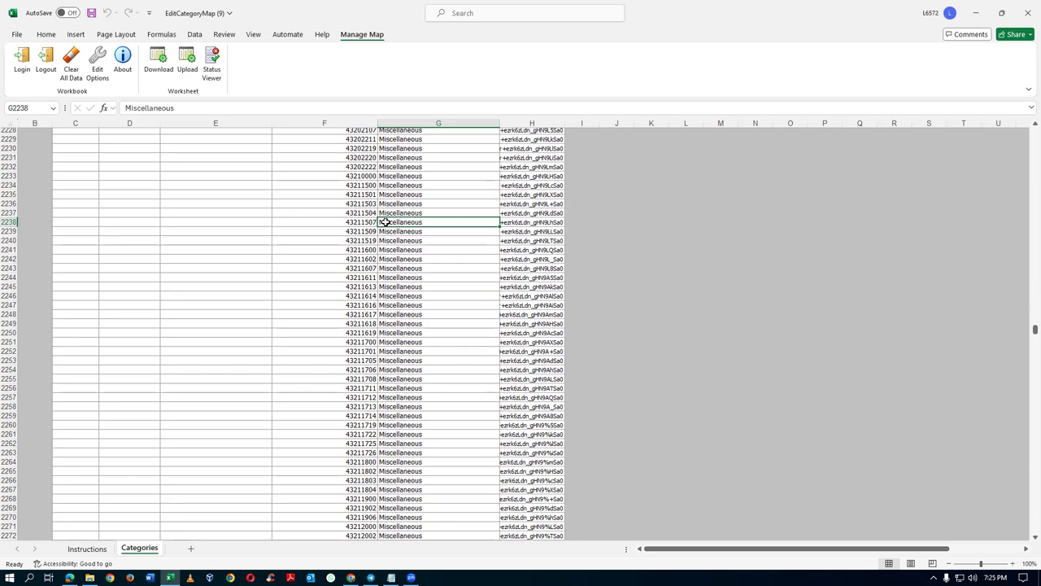
{"action": "left_click", "coordinate": [8, 222]}
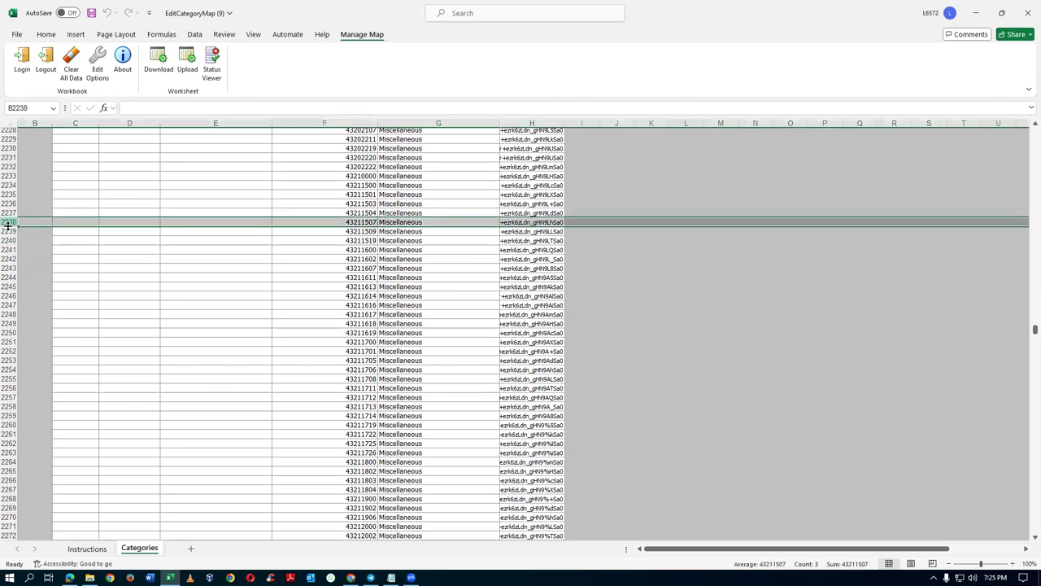
{"action": "left_click", "coordinate": [74, 36]}
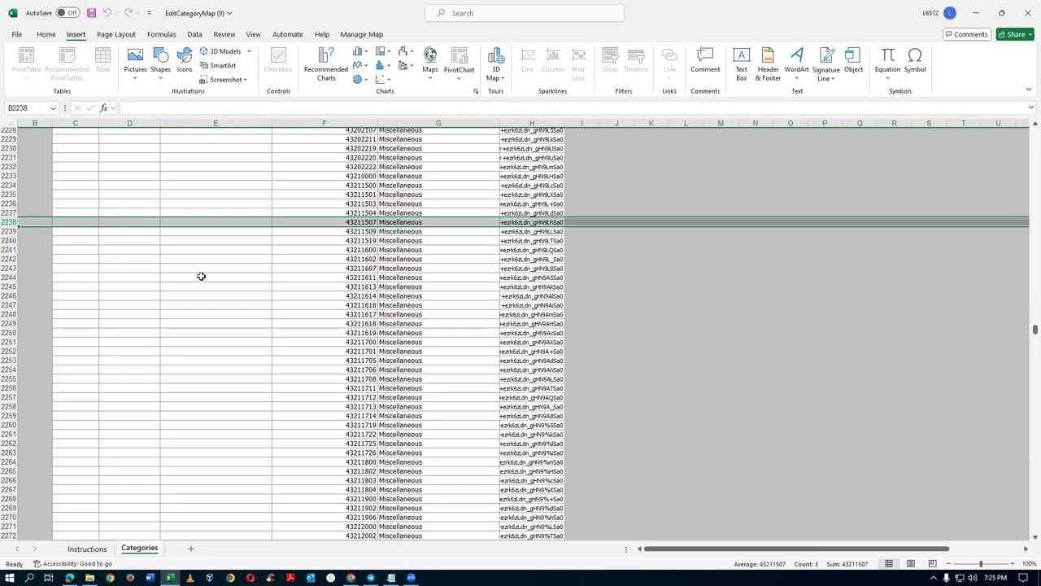
{"action": "right_click", "coordinate": [11, 221]}
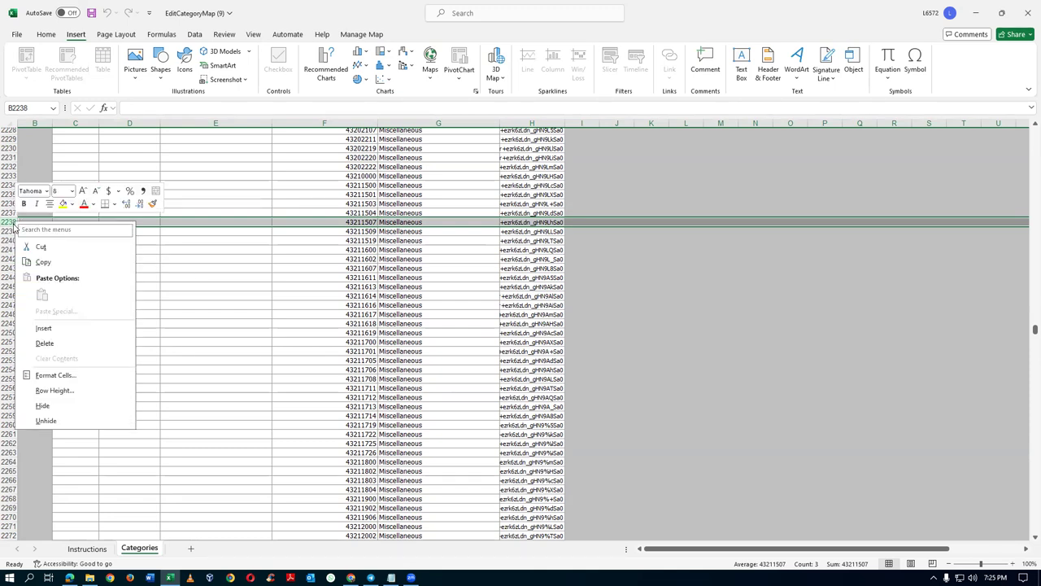
{"action": "left_click", "coordinate": [44, 327]}
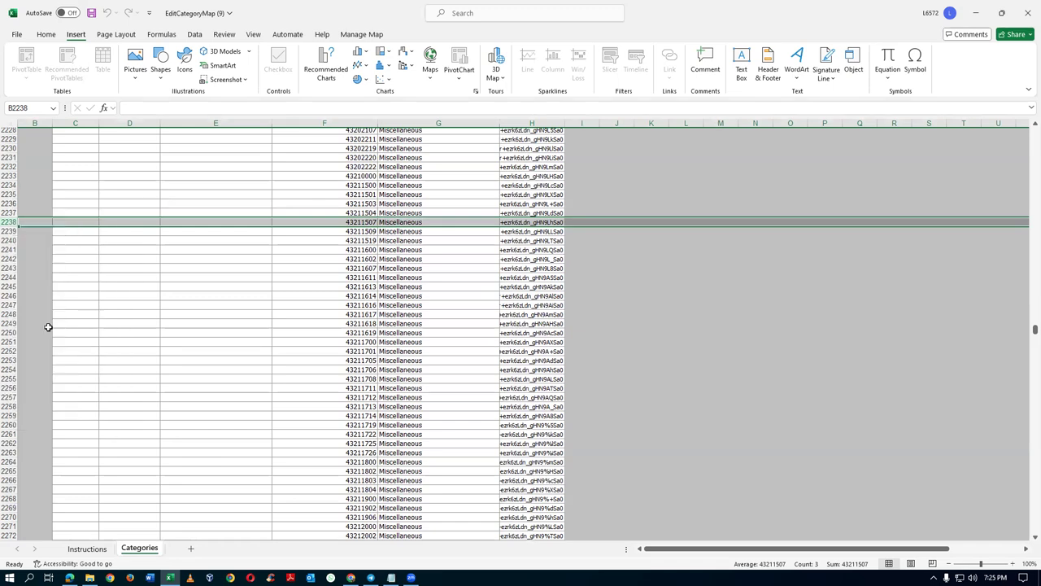
- Enter 43211516 as the External Category of the inserted row
{"action": "left_click", "coordinate": [352, 222]}
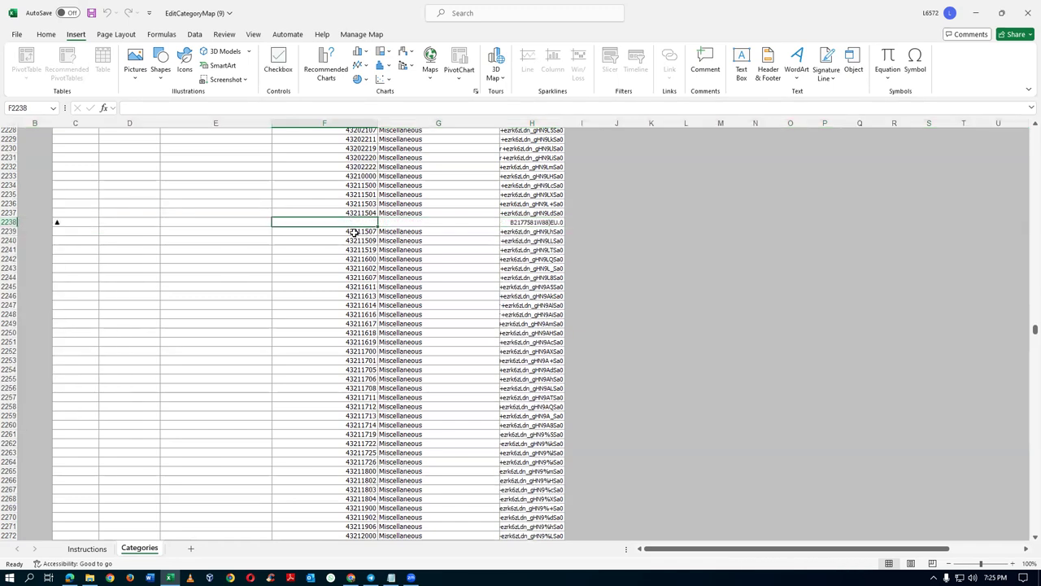
{"action": "type", "text": "43211501"}
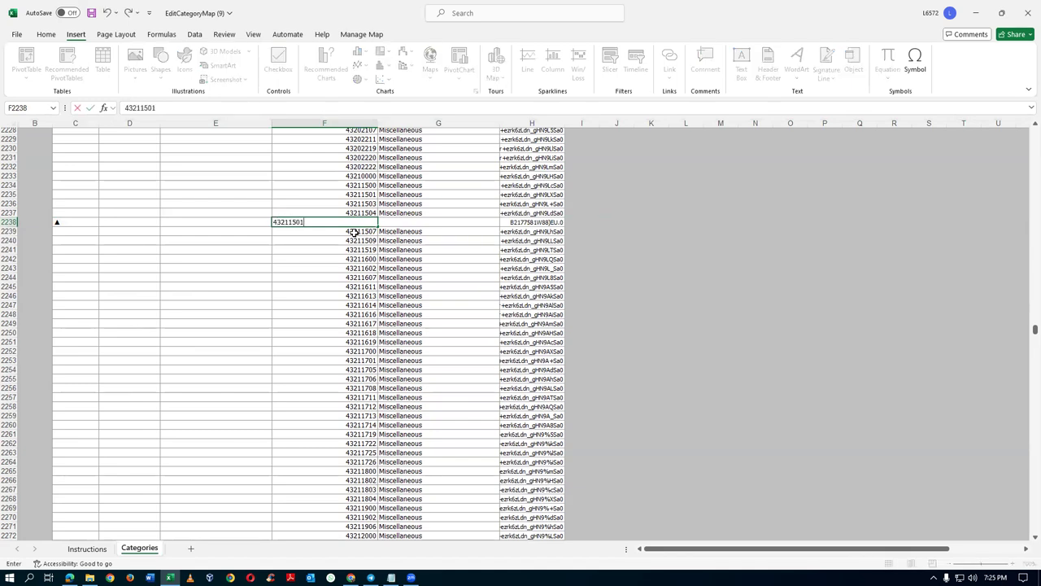
{"action": "key", "text": "BackSpace"}
{"action": "key", "text": "BackSpace"}
{"action": "type", "text": "16"}
{"action": "key", "text": "Tab"}
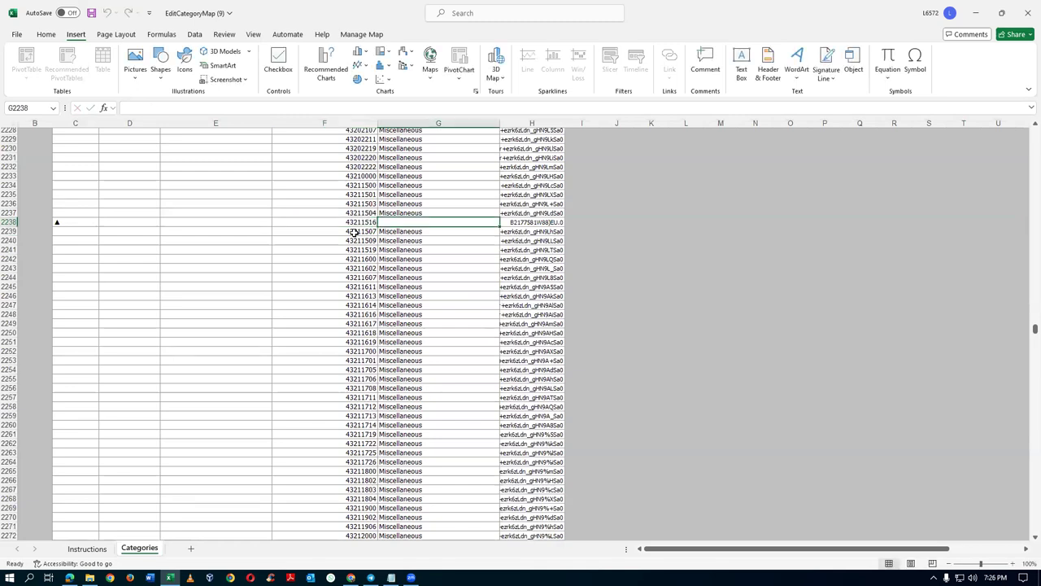
- Search the internal categories for p20 and assign p20_desktop as the Internal Category Name for 43211516
{"action": "key", "text": "alt+Tab"}
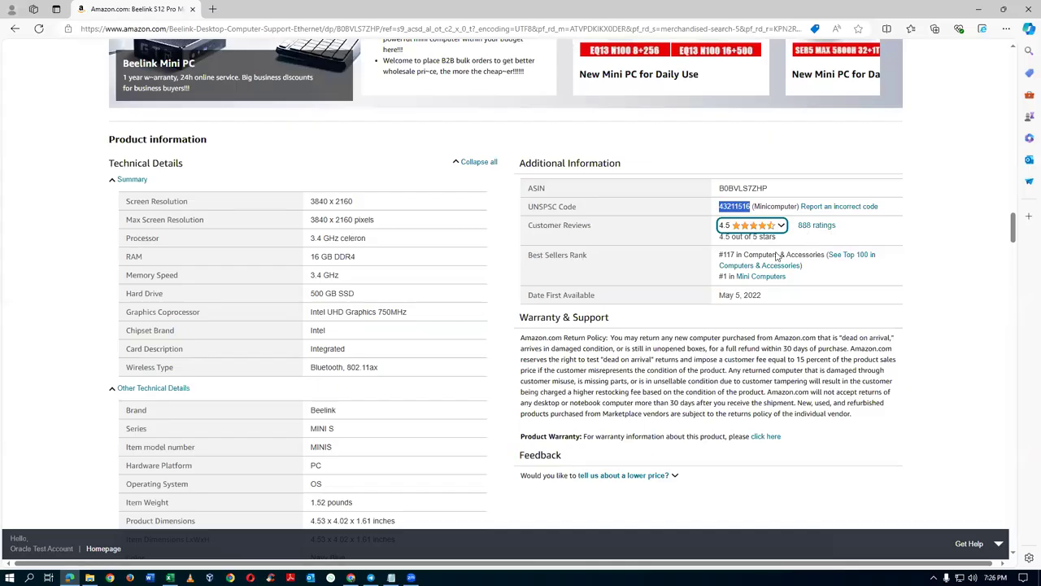
{"action": "key", "text": "alt+Tab"}
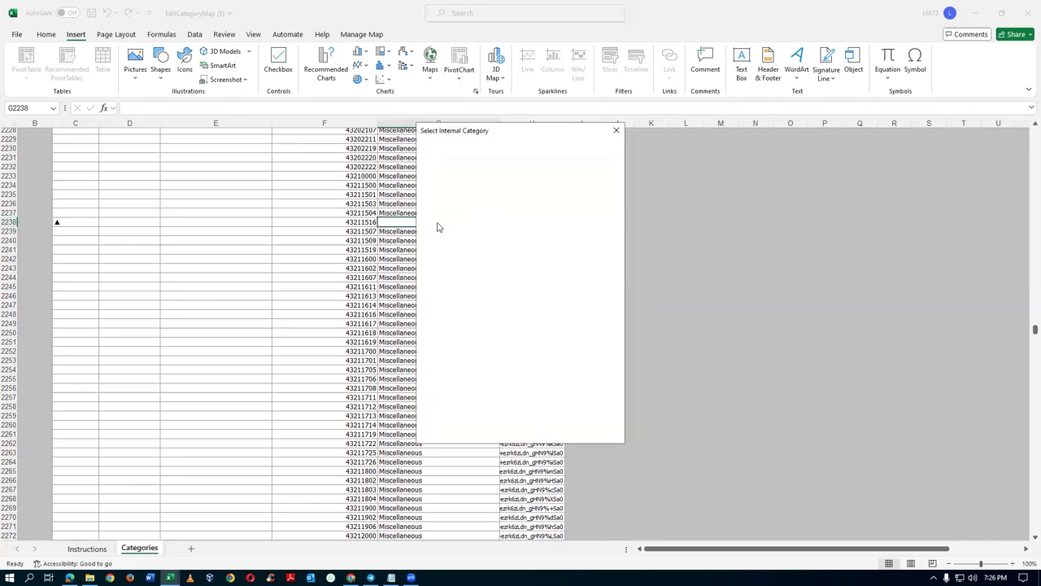
{"action": "left_click", "coordinate": [495, 168]}
{"action": "type", "text": "p20"}
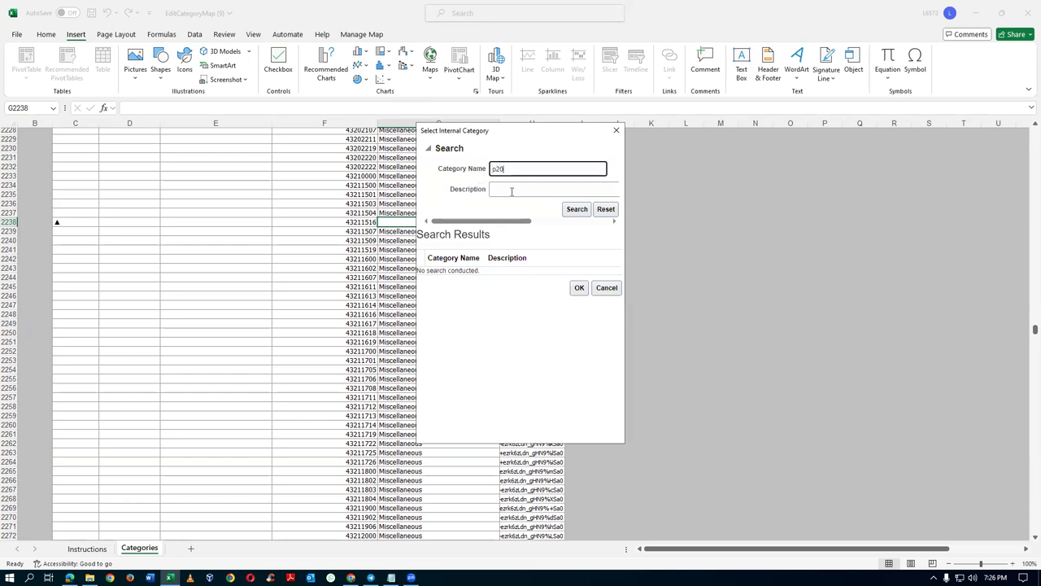
{"action": "left_click", "coordinate": [573, 210]}
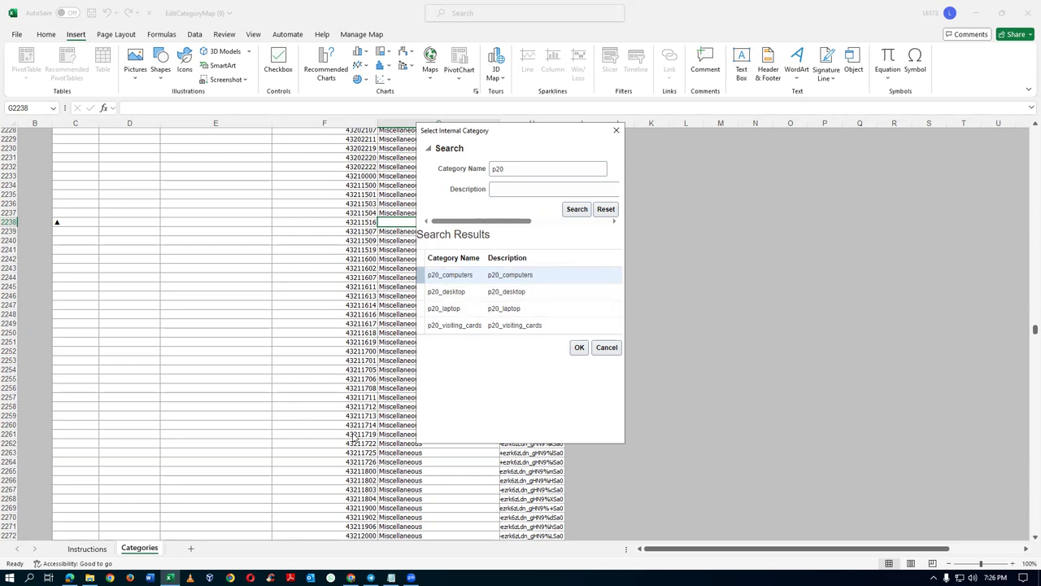
{"action": "left_click", "coordinate": [423, 292]}
{"action": "left_click", "coordinate": [580, 348]}
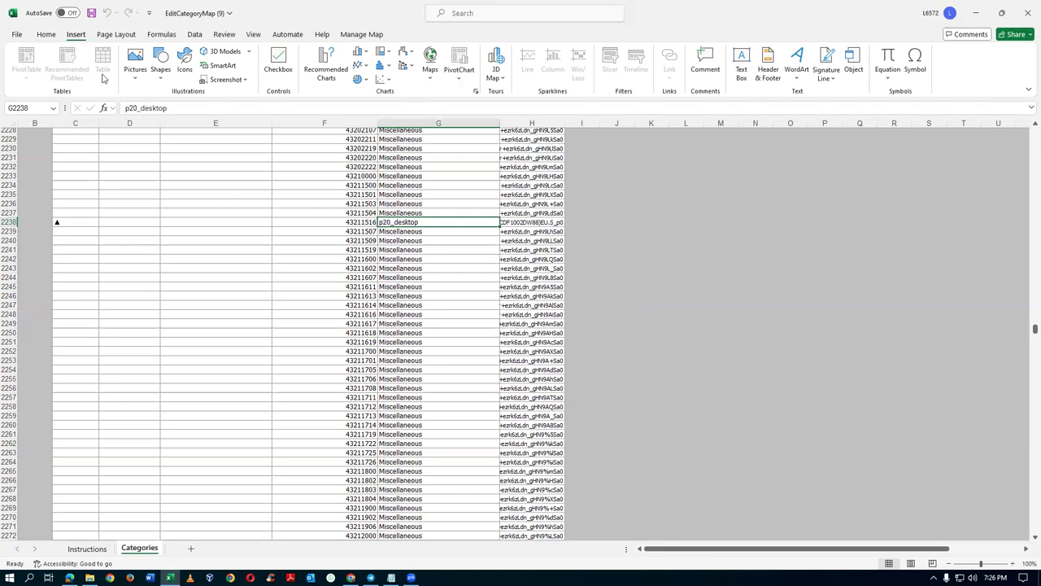
- Save the workbook, upload the category map with upload continuing on failure, and check the new row's status and category
{"action": "left_click", "coordinate": [49, 40]}
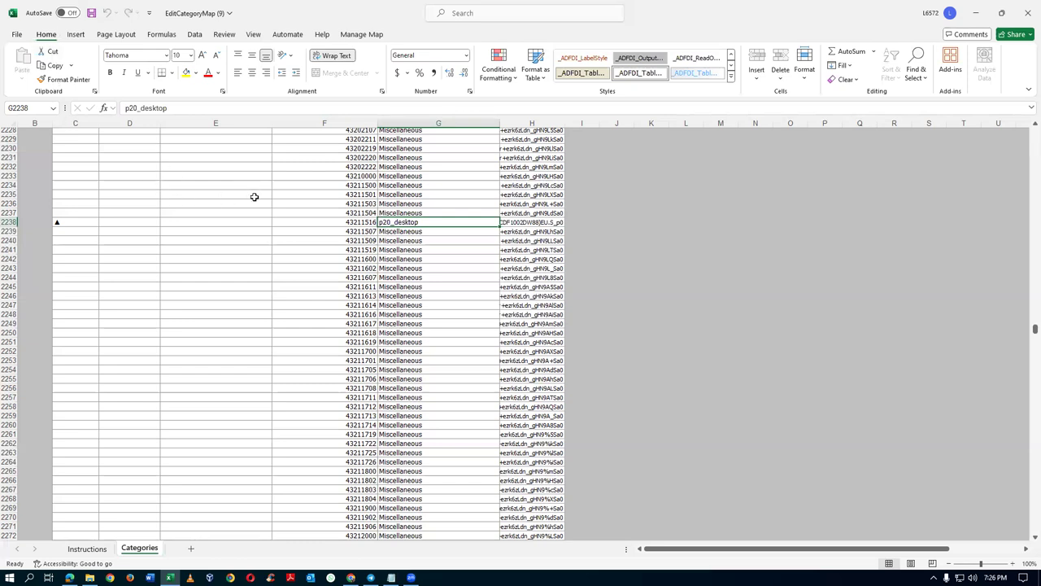
{"action": "key", "text": "ctrl+s"}
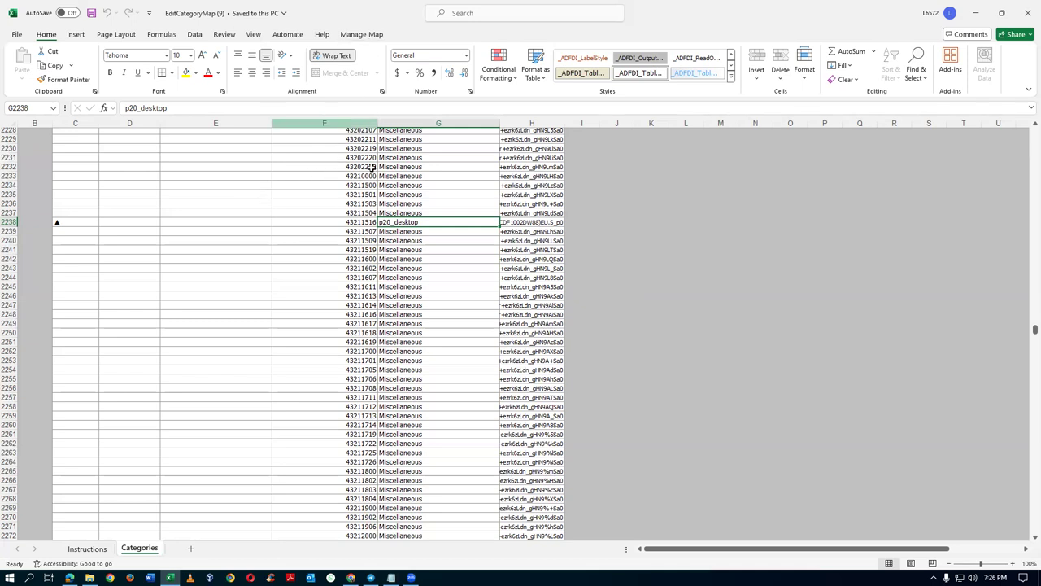
{"action": "left_click", "coordinate": [361, 35]}
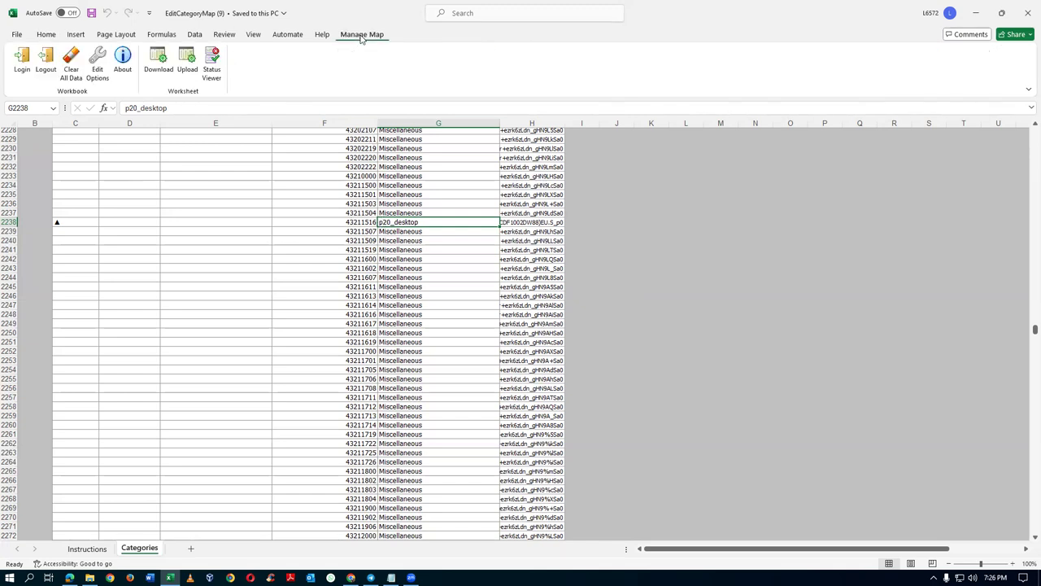
{"action": "left_click", "coordinate": [187, 58]}
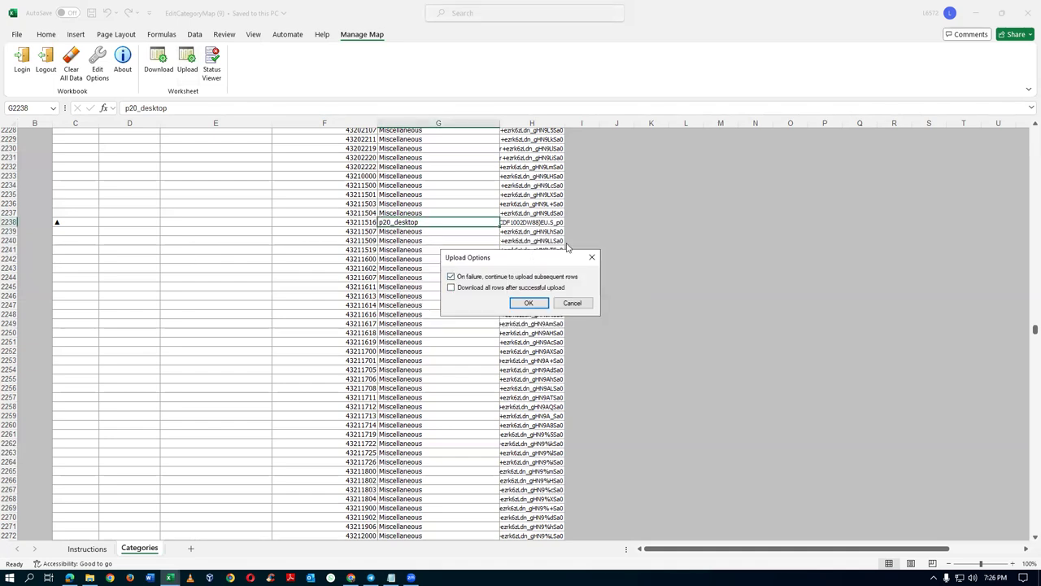
{"action": "left_click", "coordinate": [528, 302]}
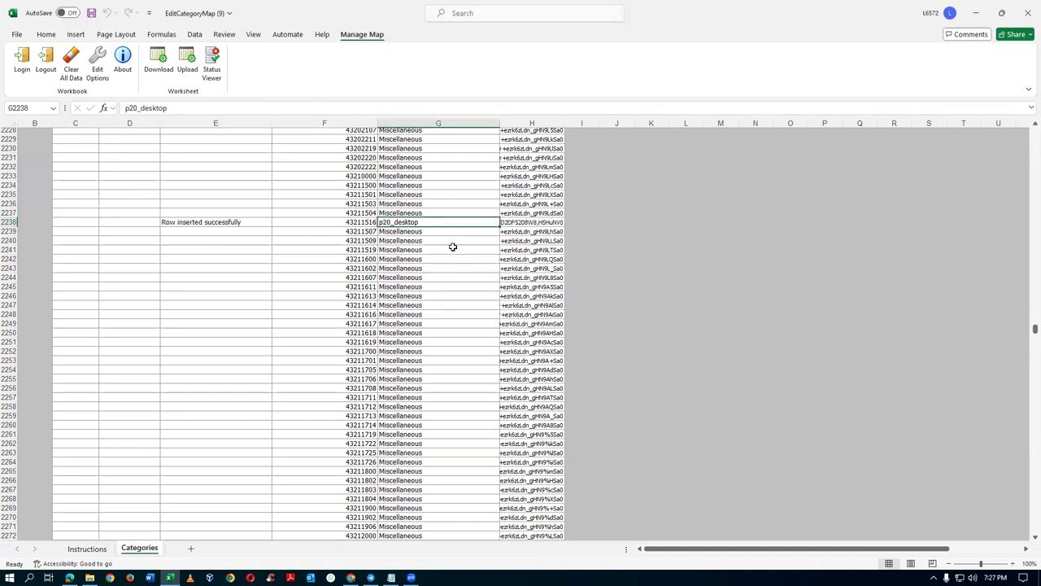
{"action": "left_click", "coordinate": [252, 223]}
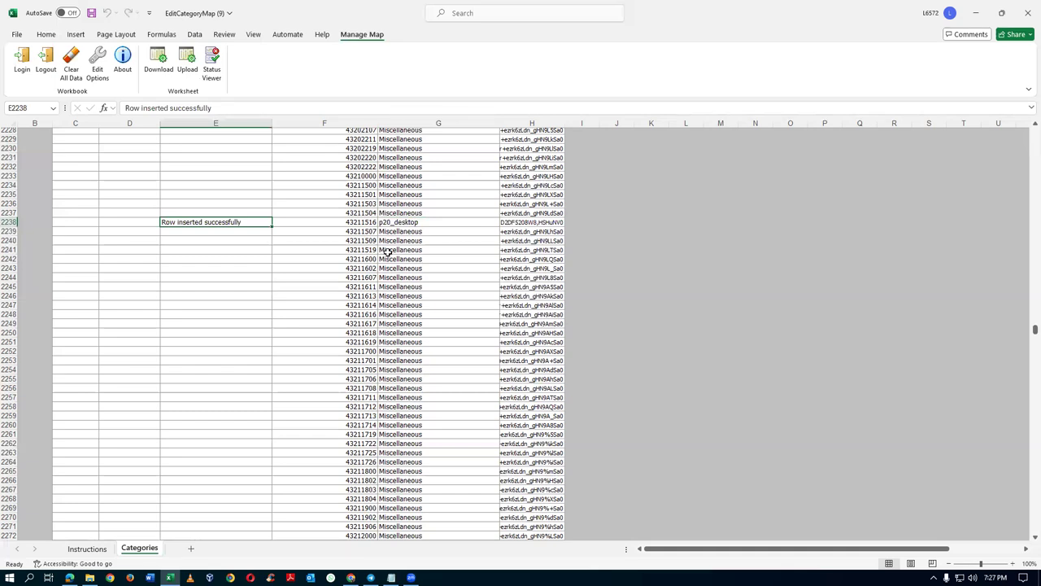
{"action": "left_click", "coordinate": [433, 222]}
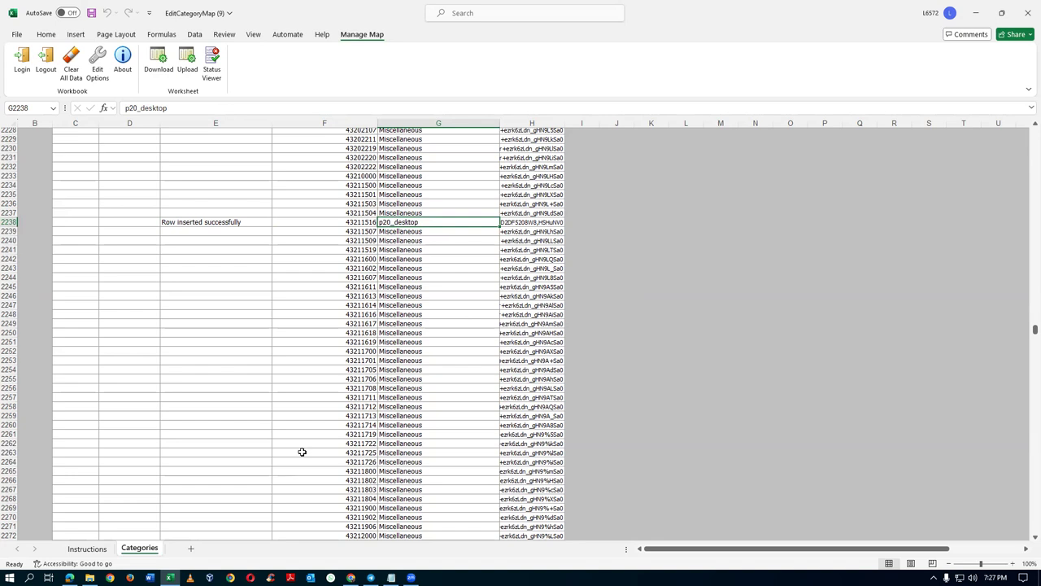
- Go back to the Amazon page in Edge and add the Beelink S12 Pro Mini PC, N100 16G+500G, to the cart
{"action": "scroll", "coordinate": [328, 384], "scroll_direction": "down", "scroll_amount": 3}
{"action": "key", "text": "alt+Tab"}
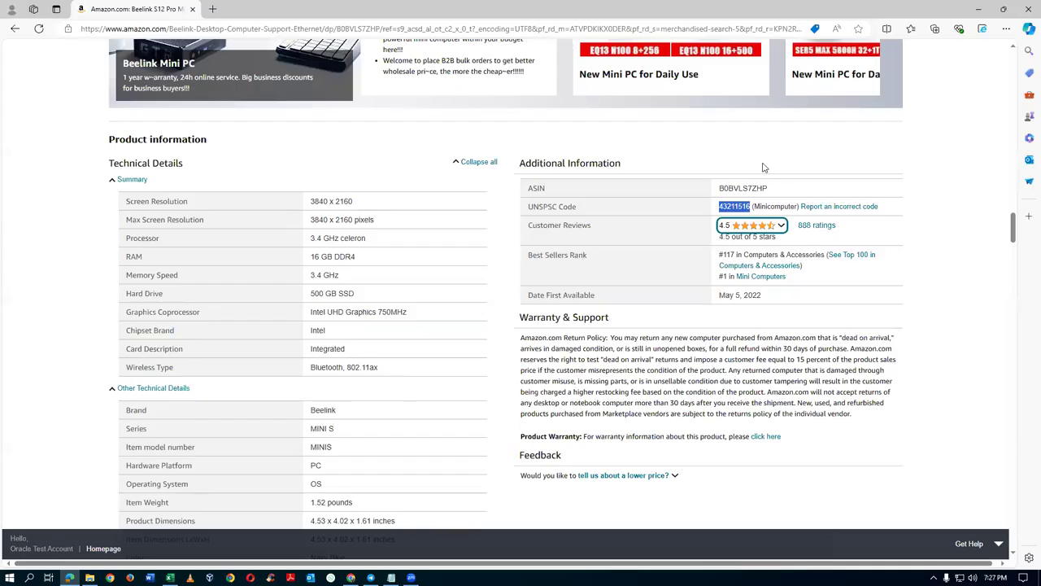
{"action": "scroll", "coordinate": [764, 168], "scroll_direction": "up", "scroll_amount": 20}
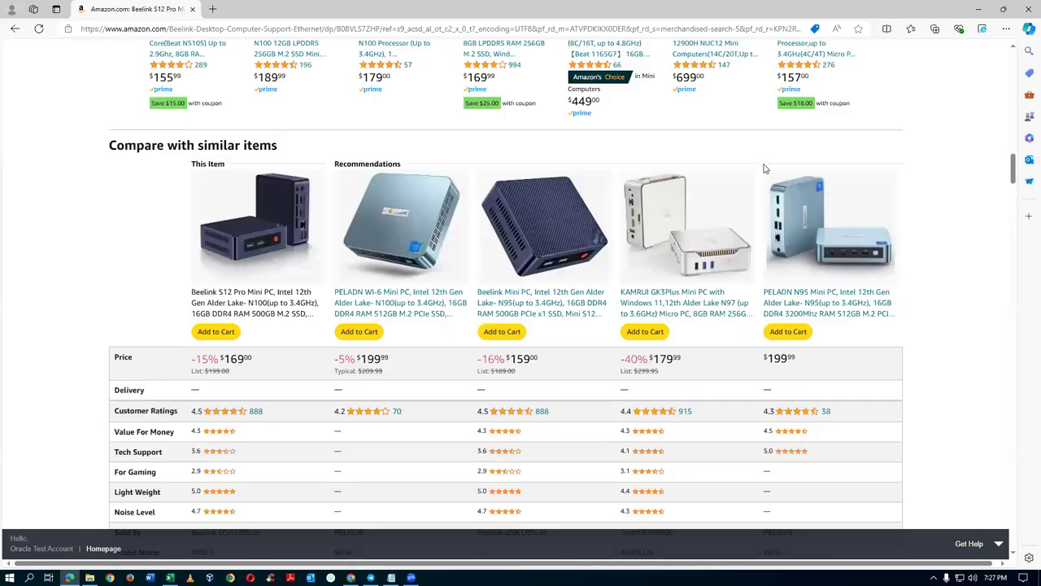
{"action": "scroll", "coordinate": [765, 168], "scroll_direction": "up", "scroll_amount": 20}
{"action": "scroll", "coordinate": [765, 168], "scroll_direction": "up", "scroll_amount": 6}
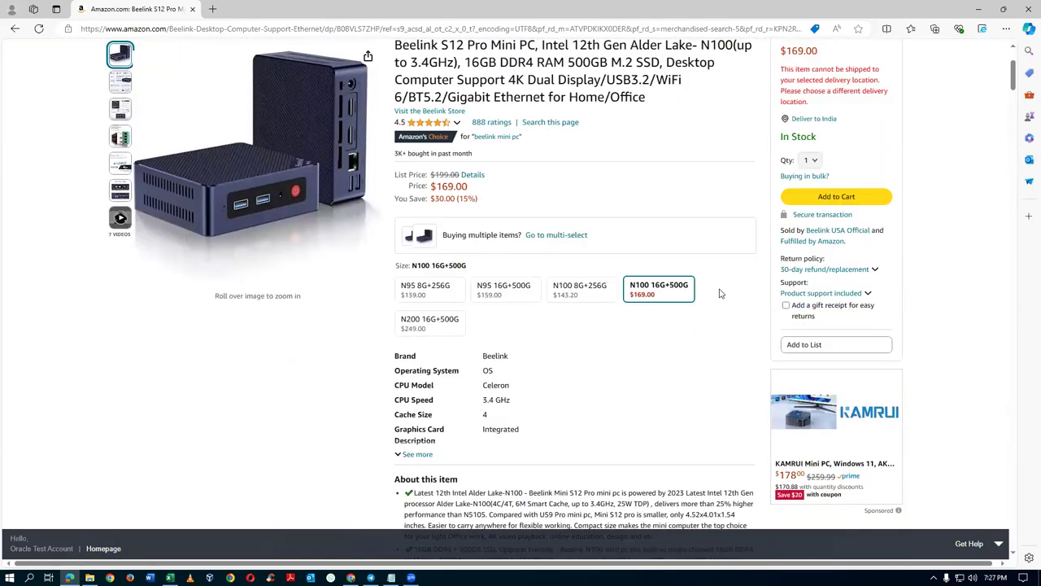
{"action": "left_click", "coordinate": [843, 198]}
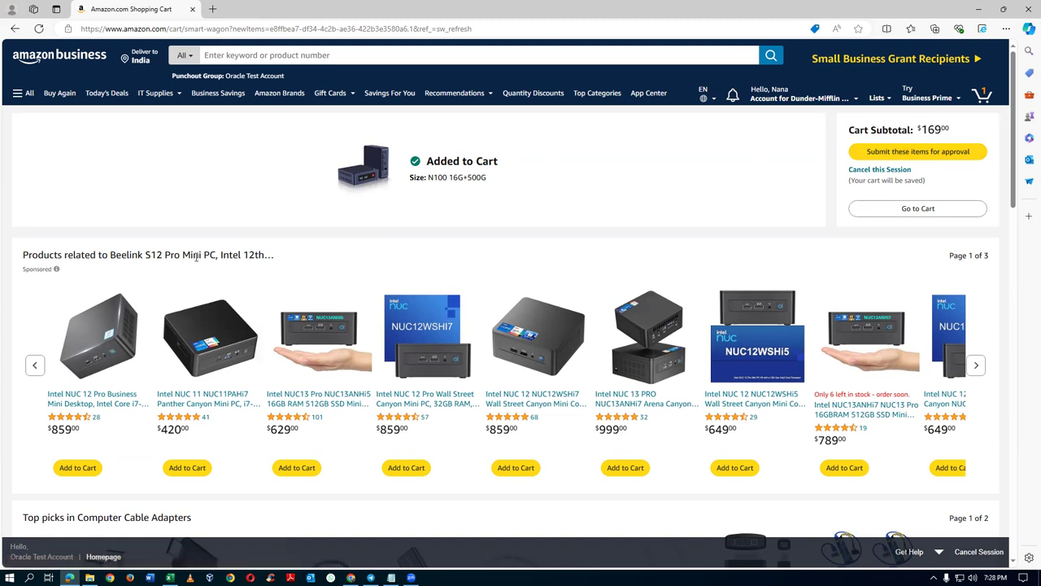
- Submit the cart item for approval and check the Category Name on the resulting Oracle requisition line
{"action": "left_click", "coordinate": [918, 156]}
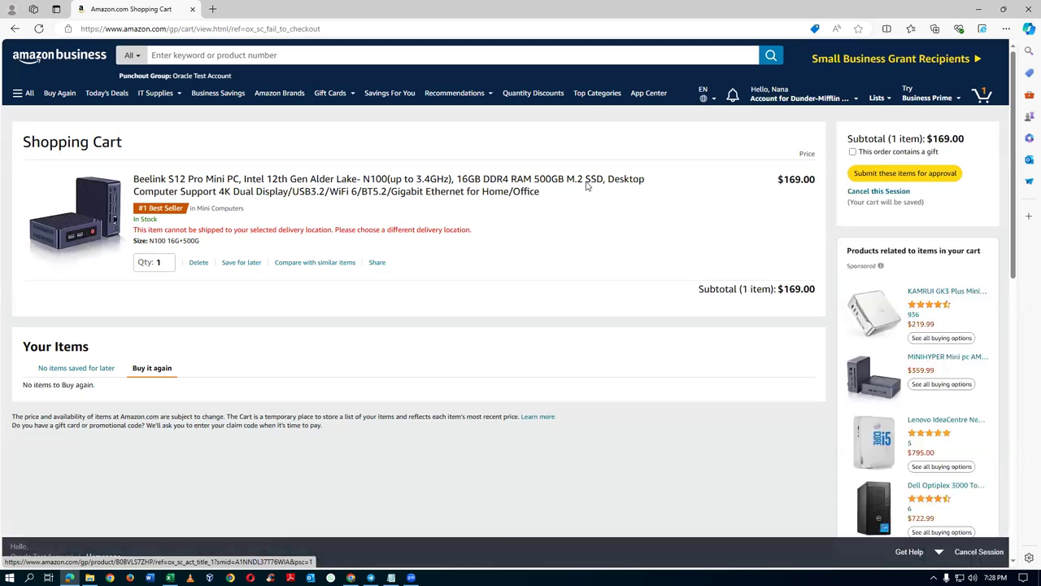
{"action": "left_click", "coordinate": [930, 176]}
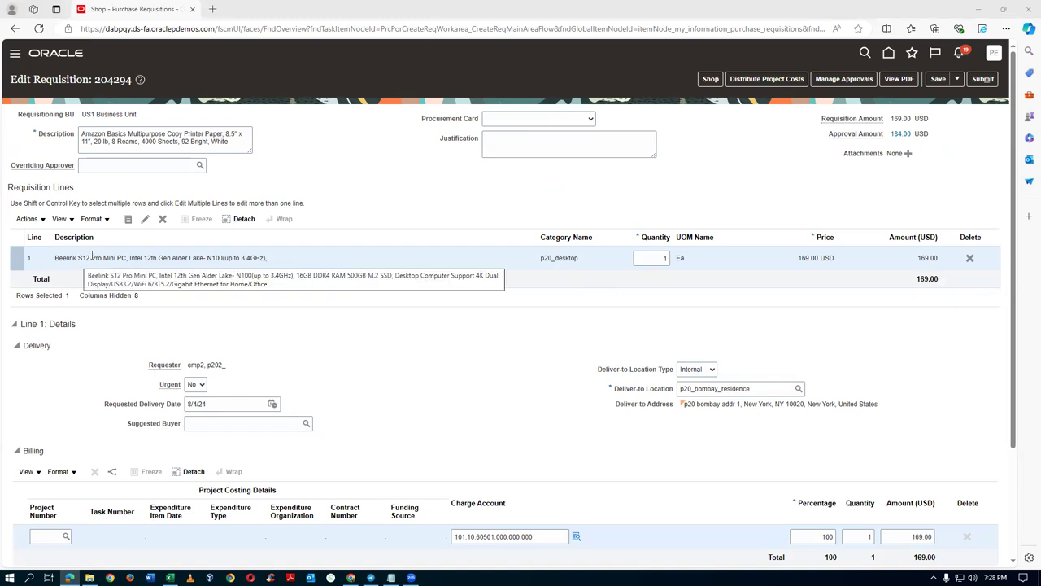
{"action": "left_click", "coordinate": [541, 257]}
{"action": "left_click_drag", "start_coordinate": [541, 257], "coordinate": [579, 260]}
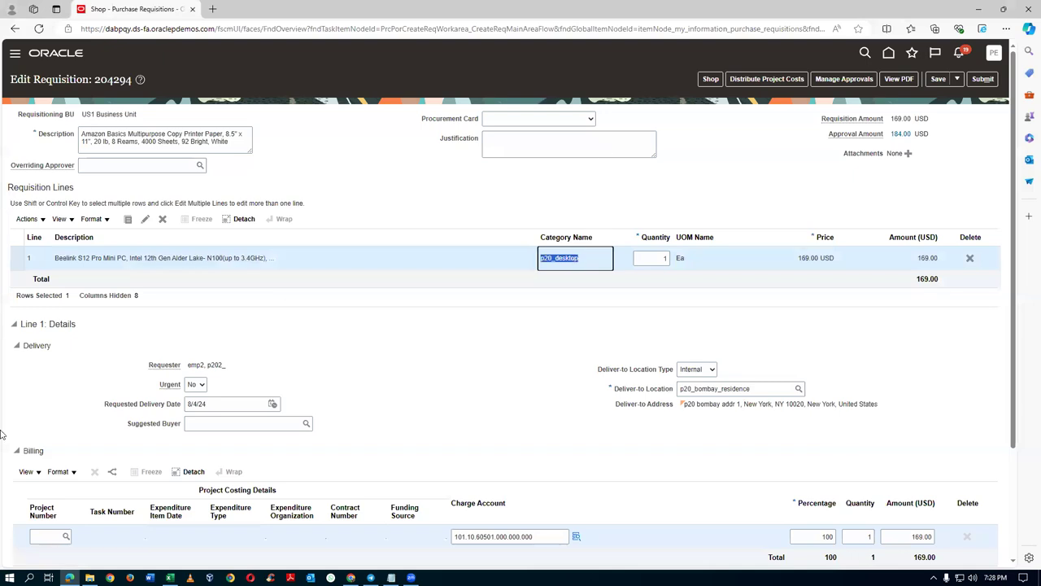
- Open a new Notepad document and note the requisition number with the label Amazon PR
{"action": "left_click", "coordinate": [10, 577]}
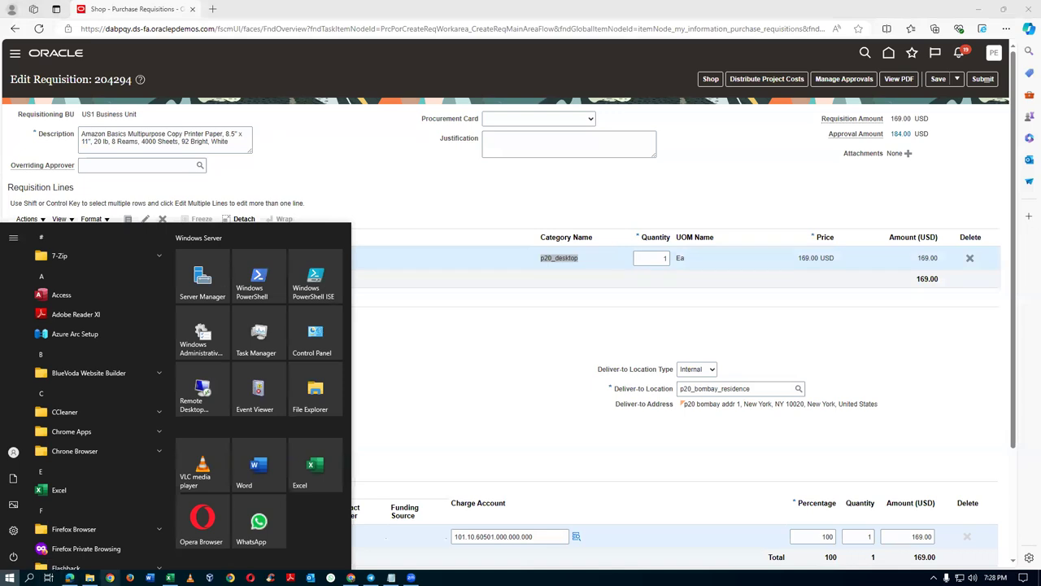
{"action": "type", "text": "notepad"}
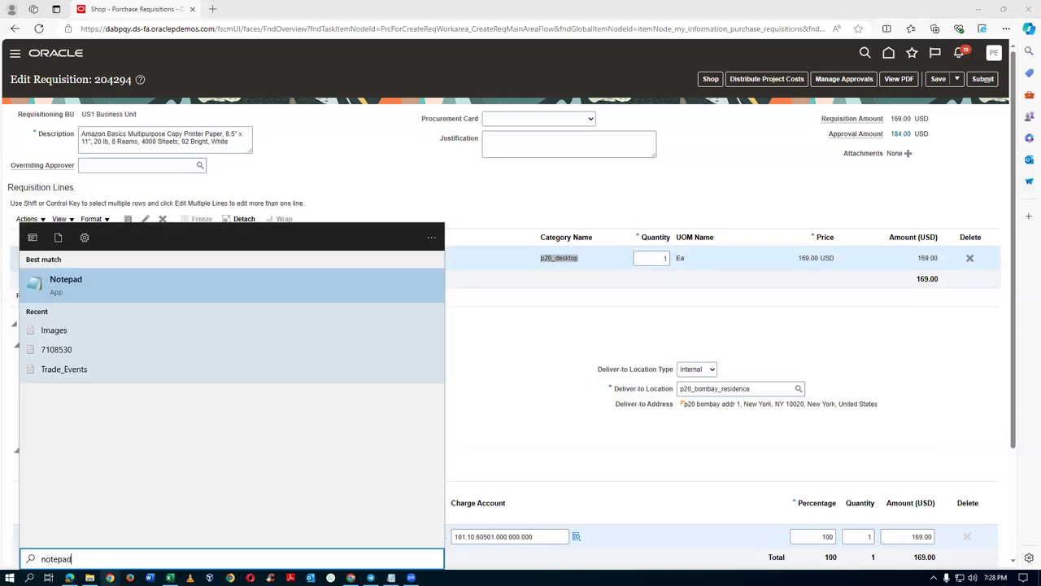
{"action": "left_click", "coordinate": [301, 286]}
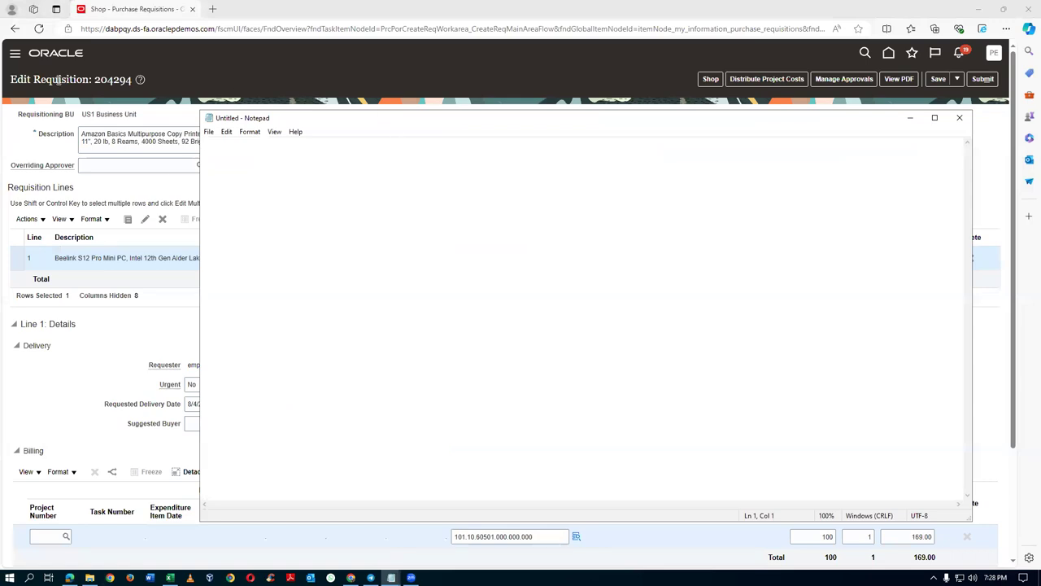
{"action": "key", "text": "Return"}
{"action": "type", "text": "Amazon   "}
{"action": "type", "text": "  204"}
{"action": "type", "text": "29"}
{"action": "type", "text": "PR"}
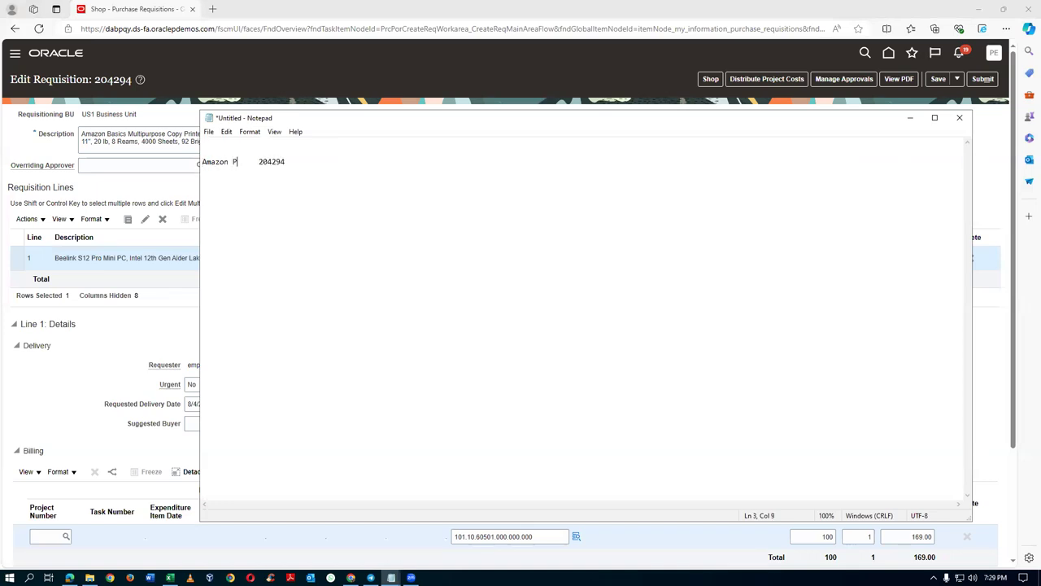
- Return to the requisition in Edge, check its approval routing under Manage Approvals, and go back to editing it
{"action": "left_click", "coordinate": [398, 76]}
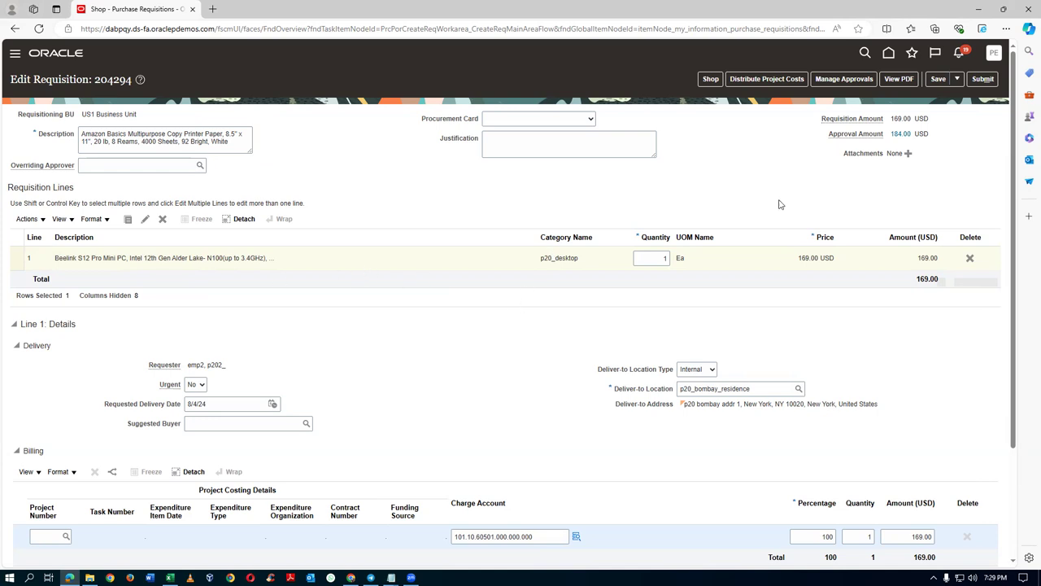
{"action": "left_click", "coordinate": [839, 79]}
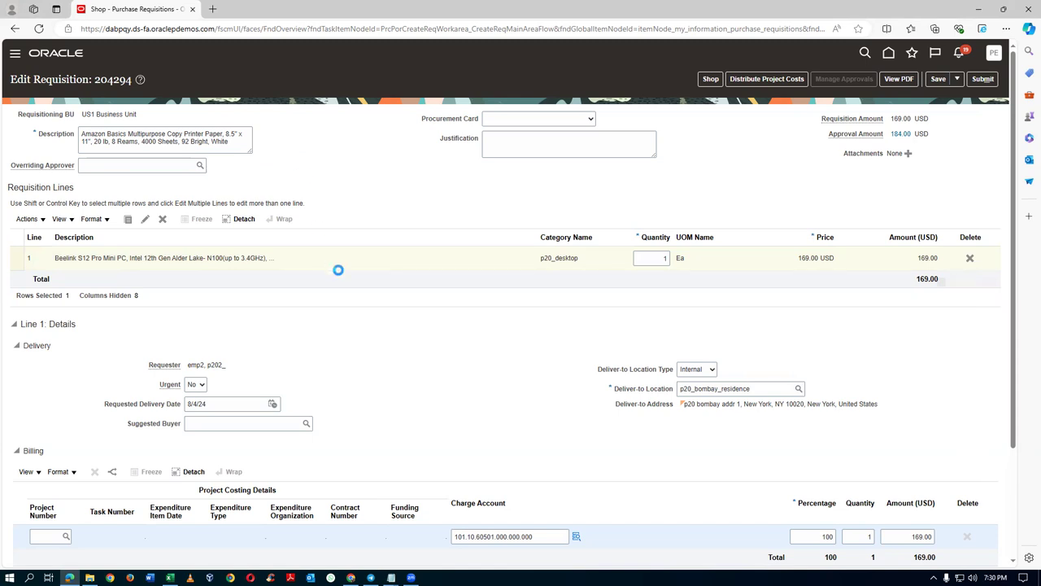
{"action": "scroll", "coordinate": [339, 269], "scroll_direction": "down", "scroll_amount": 3}
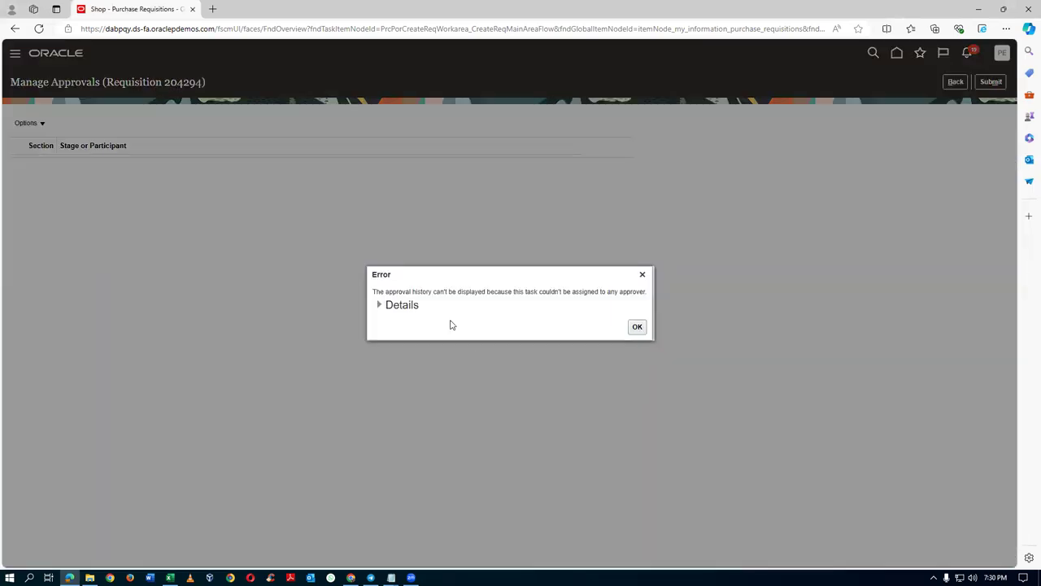
{"action": "left_click", "coordinate": [637, 327]}
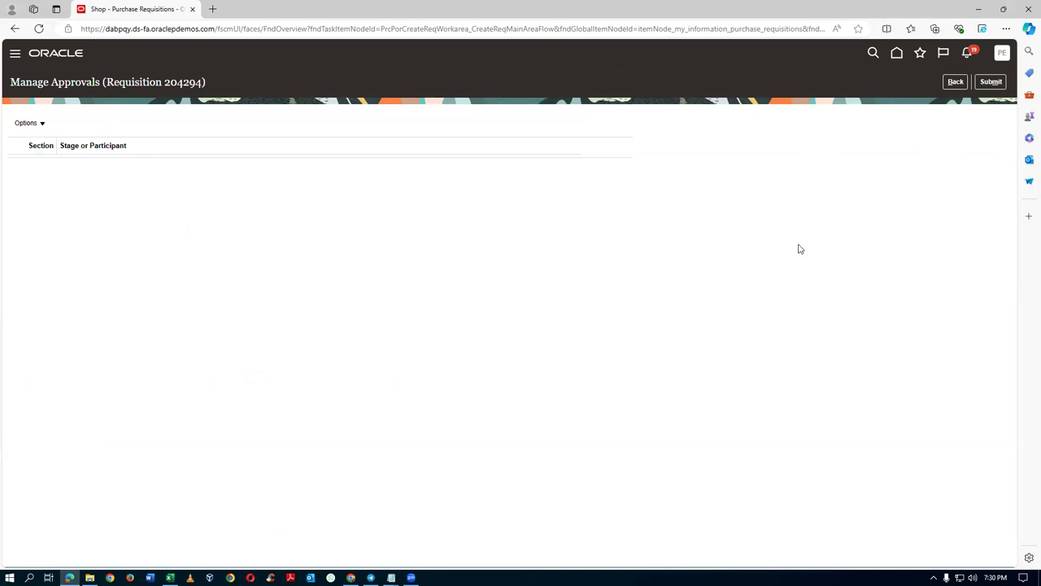
{"action": "left_click", "coordinate": [956, 81]}
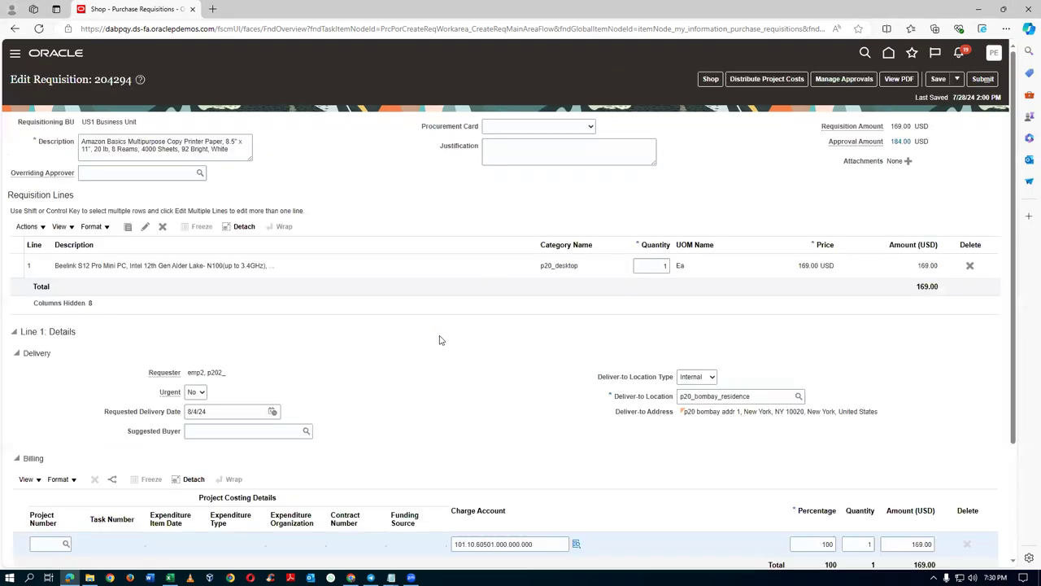
- Switch to Excel and close the EditCategoryMap (9) workbook without saving its changes
{"action": "scroll", "coordinate": [472, 469], "scroll_direction": "down", "scroll_amount": 3}
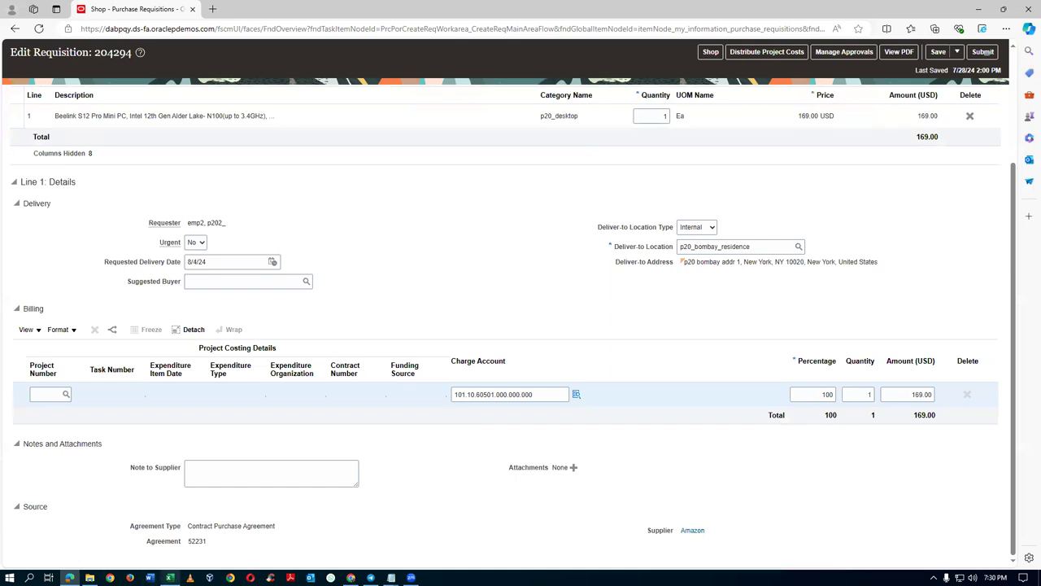
{"action": "left_click", "coordinate": [170, 578]}
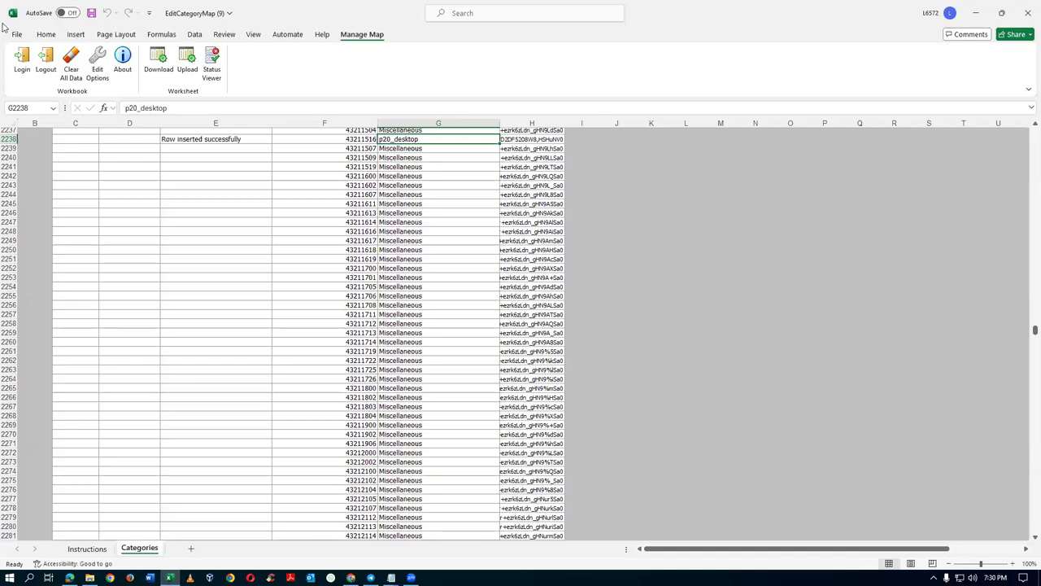
{"action": "left_click", "coordinate": [1027, 16]}
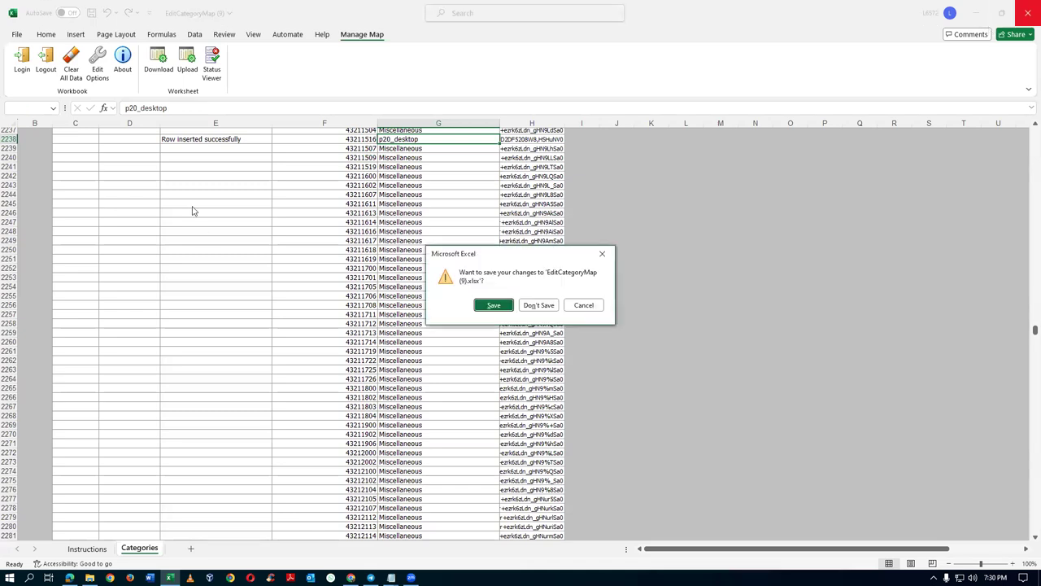
{"action": "left_click", "coordinate": [536, 307]}
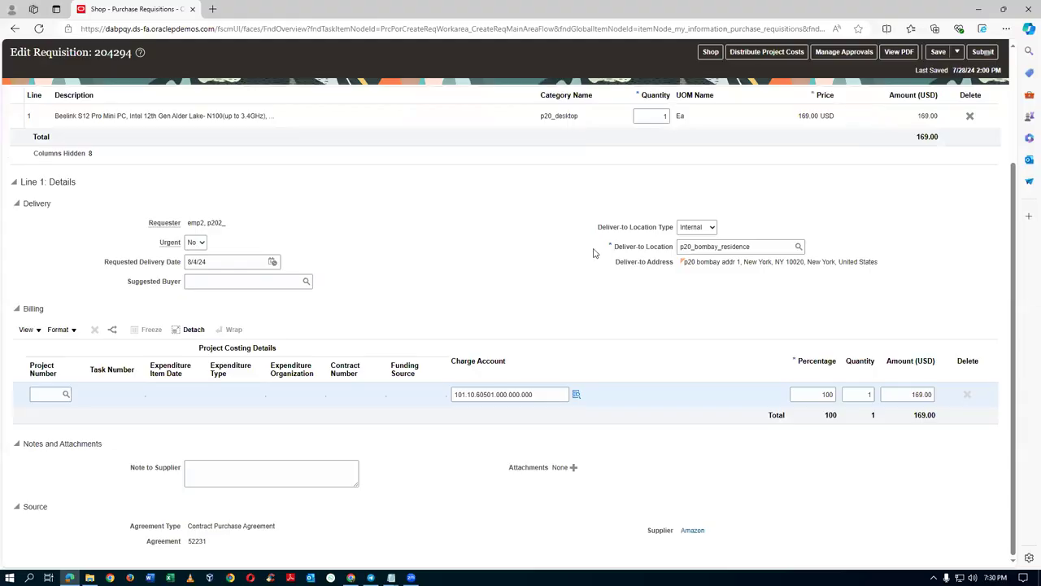
- Open the recent SSP_Flow workbook in Excel and check the Exp. Account listed for p202_emp2
{"action": "left_click", "coordinate": [170, 578]}
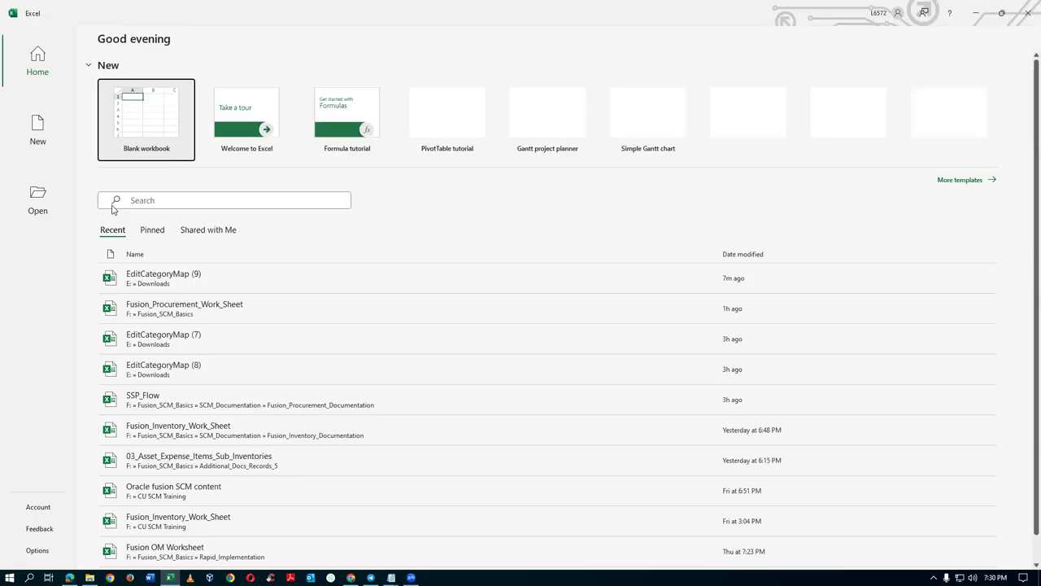
{"action": "left_click", "coordinate": [204, 396]}
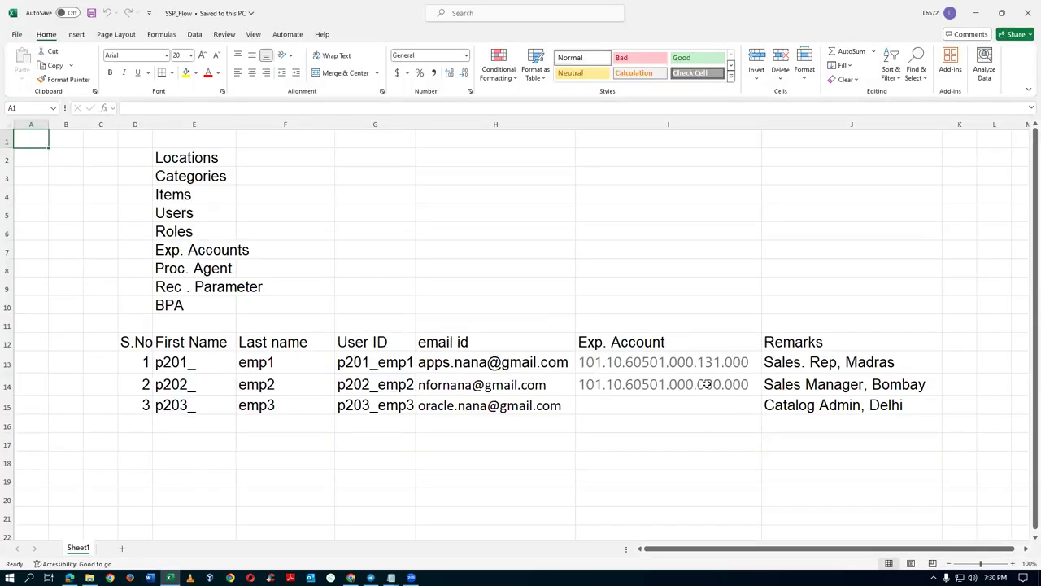
{"action": "left_click", "coordinate": [707, 384]}
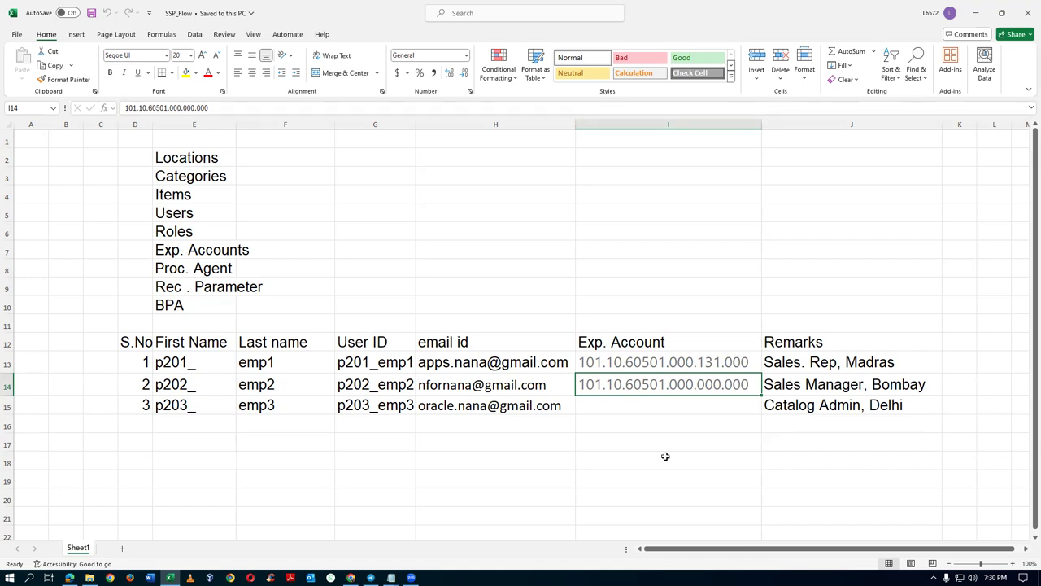
{"action": "left_click", "coordinate": [732, 452]}
{"action": "left_click", "coordinate": [706, 386]}
- Switch back to the requisition in Edge and inspect the charge account's segments in the Billing section without changing them
{"action": "key", "text": "alt+Tab"}
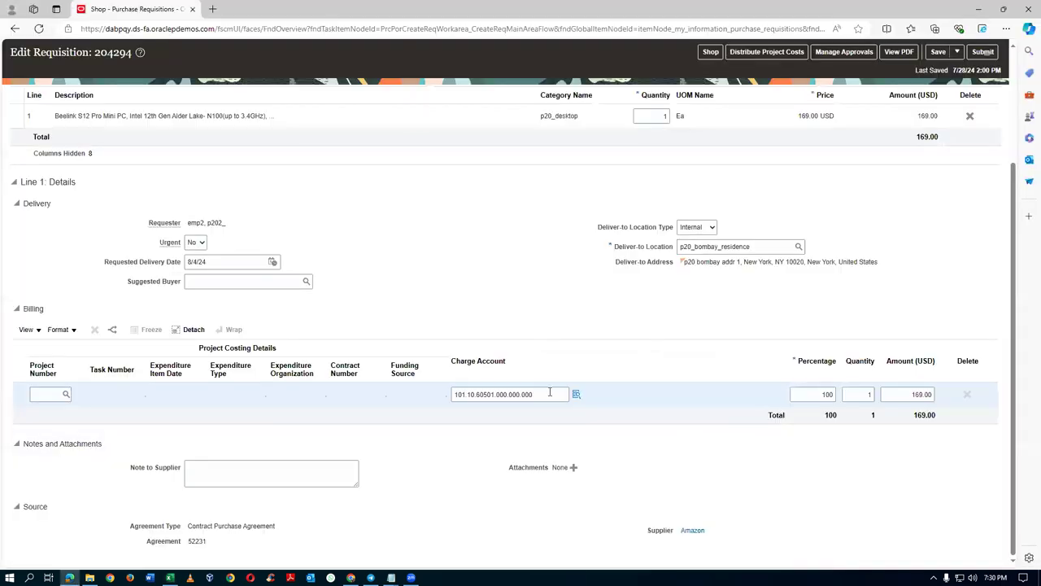
{"action": "left_click", "coordinate": [552, 392]}
{"action": "left_click", "coordinate": [576, 394]}
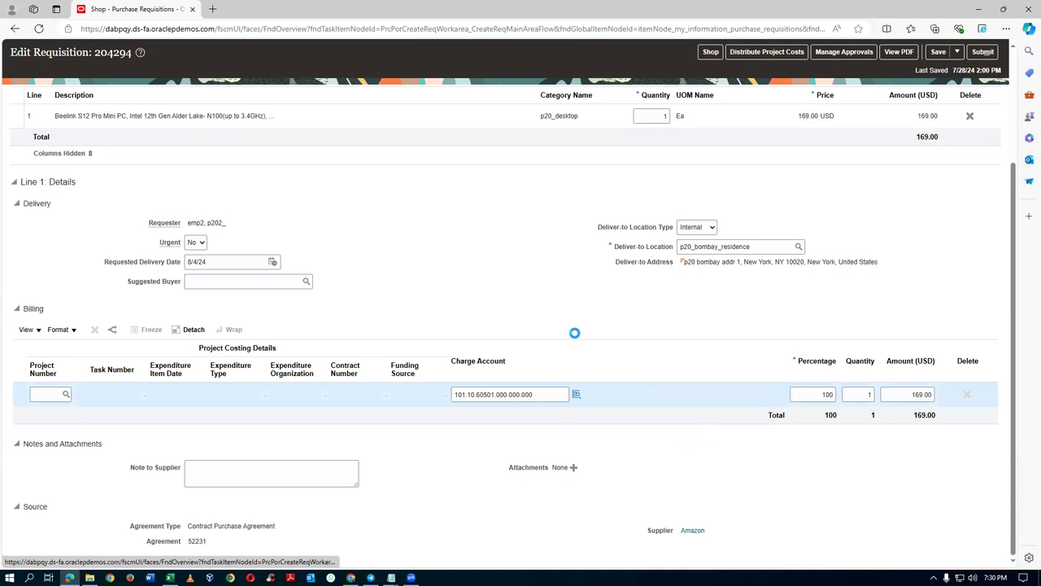
{"action": "left_click", "coordinate": [518, 398]}
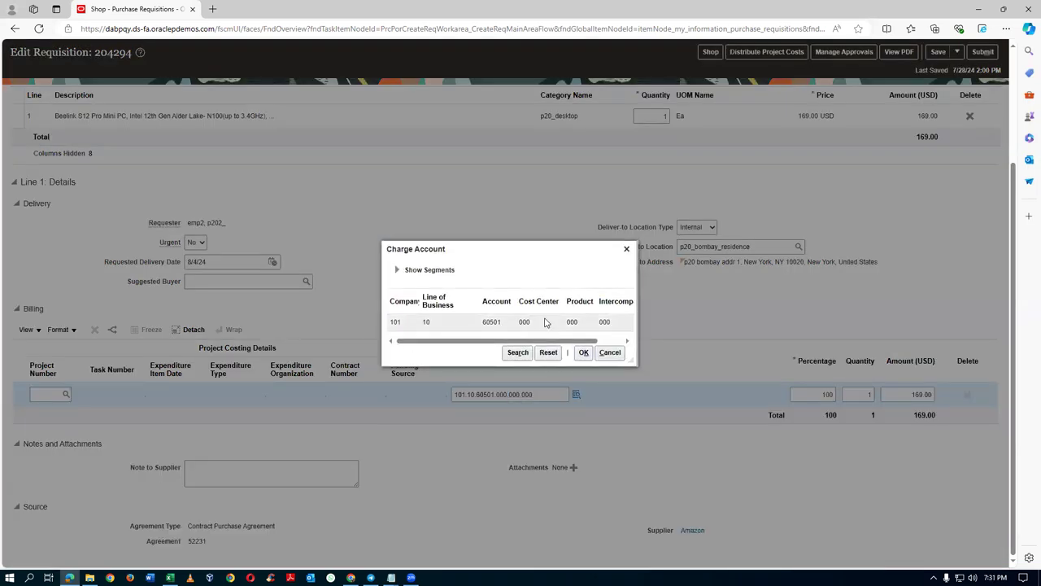
{"action": "left_click", "coordinate": [609, 355]}
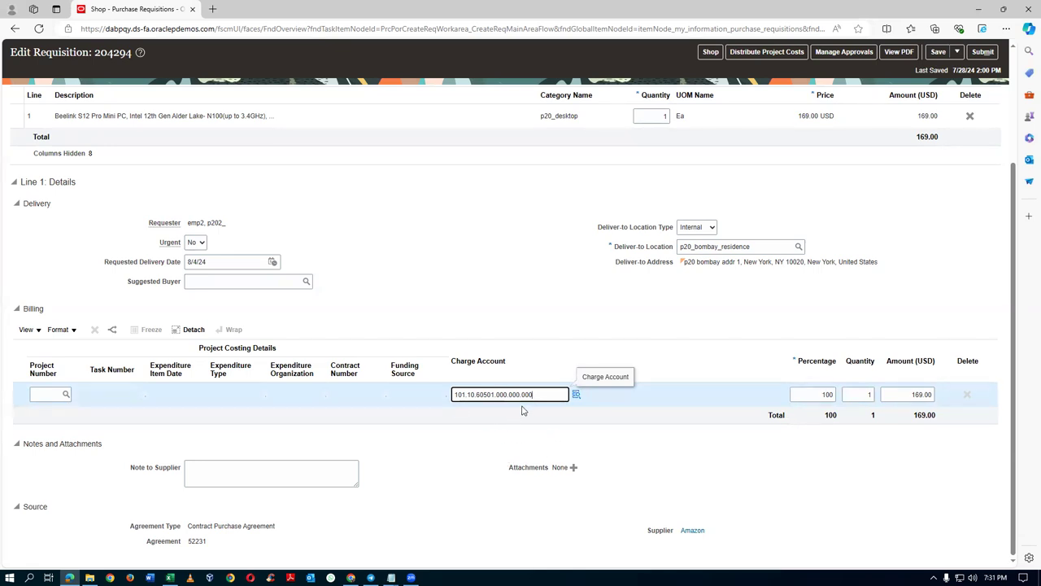
{"action": "left_click", "coordinate": [445, 287]}
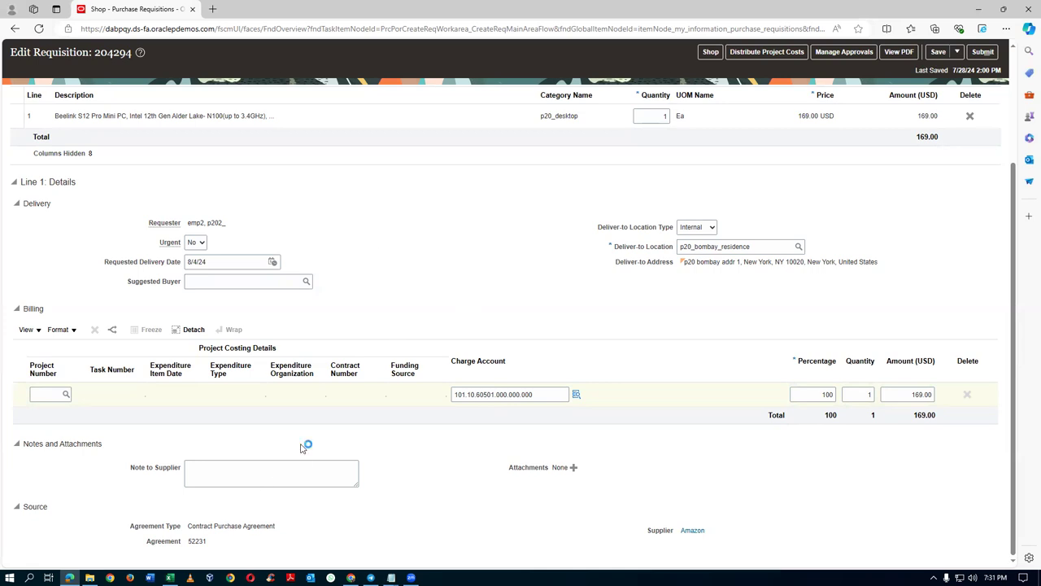
- Switch to Chrome and duplicate the Manage Supplier Content Map Sets browser tab
{"action": "key", "text": "alt+Tab"}
{"action": "key", "text": "alt+Tab"}
{"action": "key", "text": "alt+Tab"}
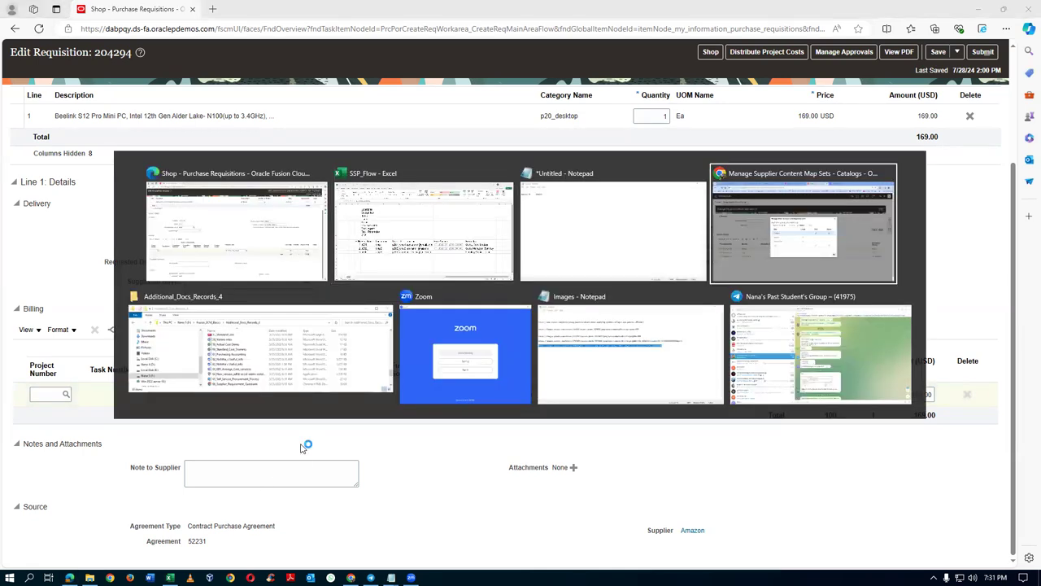
{"action": "left_click", "coordinate": [690, 421]}
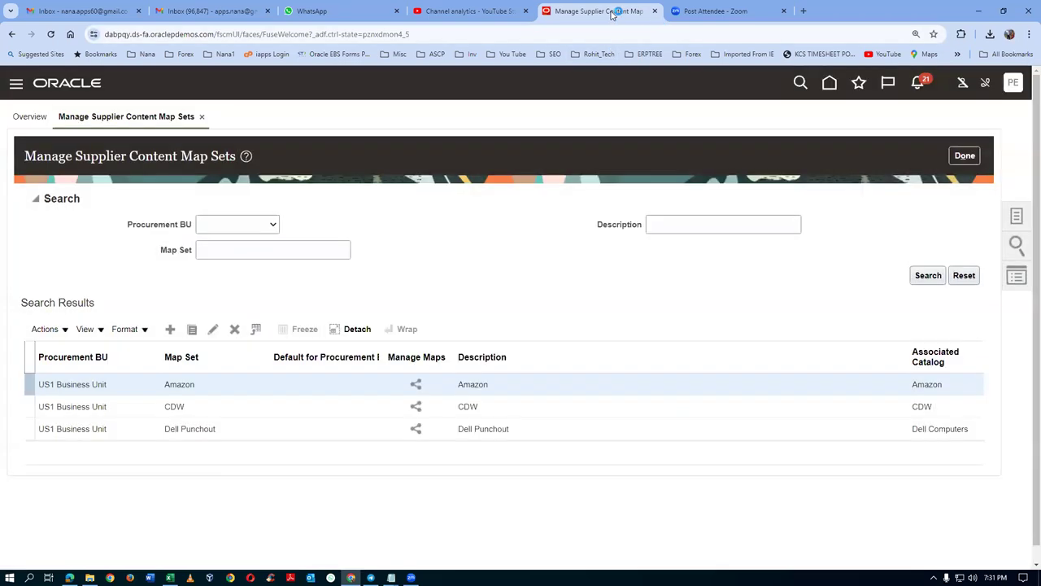
{"action": "right_click", "coordinate": [613, 14]}
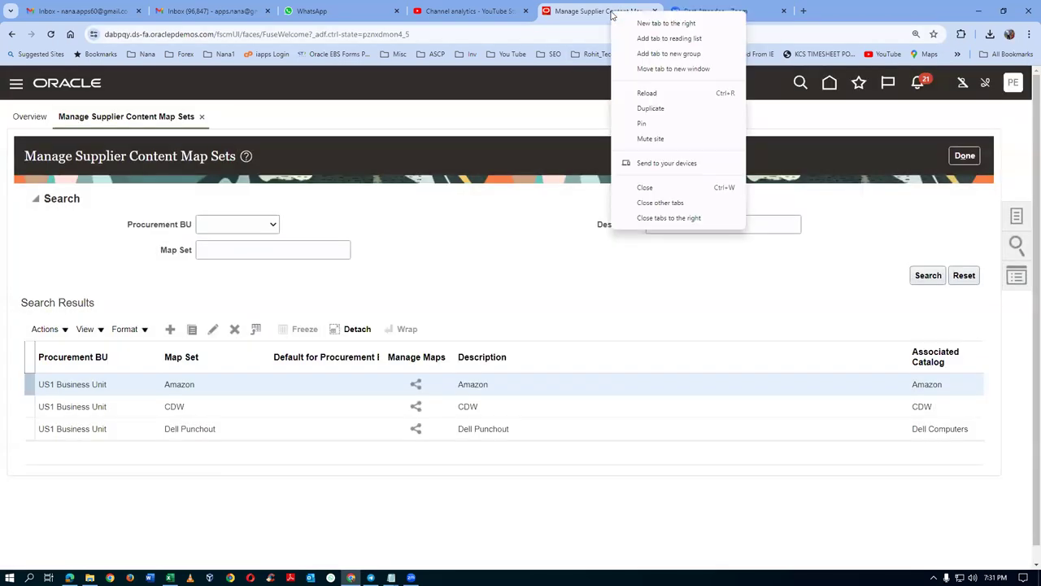
{"action": "left_click", "coordinate": [650, 109]}
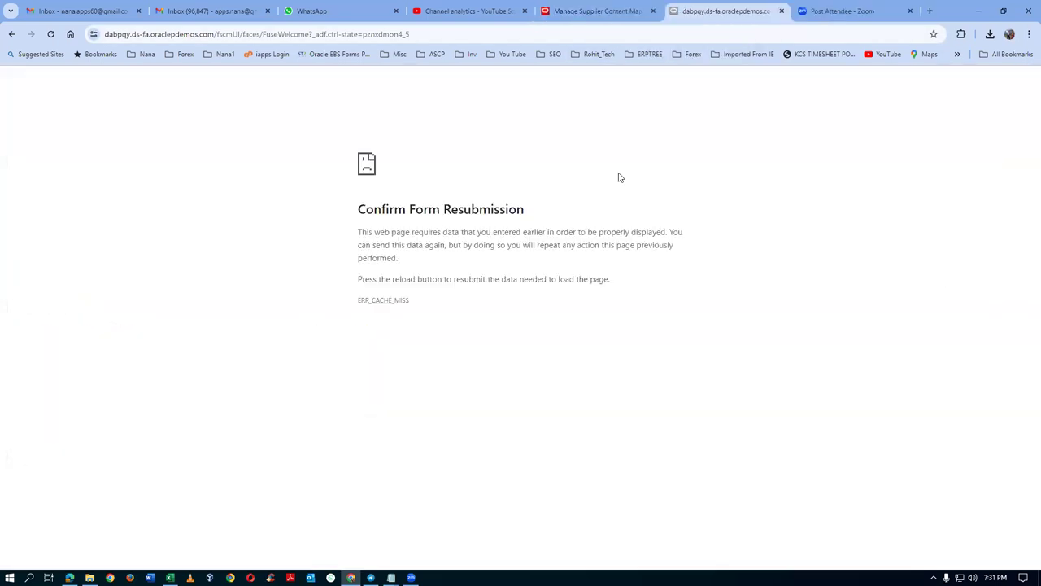
- Remove everything after FuseWelcome from the duplicated tab's address and load the Oracle welcome page
{"action": "left_click", "coordinate": [291, 36]}
{"action": "left_click", "coordinate": [457, 32]}
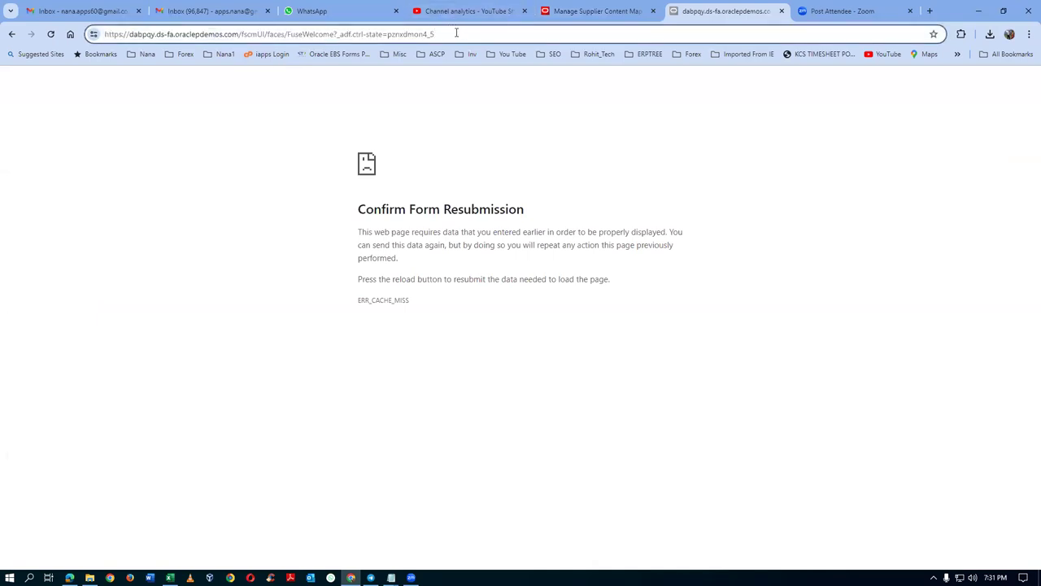
{"action": "key", "text": "BackSpace"}
{"action": "key", "text": "BackSpace"}
{"action": "key", "text": "BackSpace"}
{"action": "key", "text": "BackSpace"}
{"action": "key", "text": "BackSpace"}
{"action": "key", "text": "BackSpace"}
{"action": "key", "text": "BackSpace"}
{"action": "key", "text": "BackSpace"}
{"action": "key", "text": "BackSpace"}
{"action": "key", "text": "BackSpace"}
{"action": "key", "text": "BackSpace"}
{"action": "key", "text": "BackSpace"}
{"action": "key", "text": "BackSpace"}
{"action": "key", "text": "BackSpace"}
{"action": "key", "text": "BackSpace"}
{"action": "key", "text": "BackSpace"}
{"action": "key", "text": "BackSpace"}
{"action": "key", "text": "BackSpace"}
{"action": "key", "text": "BackSpace"}
{"action": "key", "text": "BackSpace"}
{"action": "key", "text": "BackSpace"}
{"action": "key", "text": "BackSpace"}
{"action": "key", "text": "BackSpace"}
{"action": "key", "text": "BackSpace"}
{"action": "key", "text": "BackSpace"}
{"action": "key", "text": "BackSpace"}
{"action": "key", "text": "BackSpace"}
{"action": "key", "text": "BackSpace"}
{"action": "key", "text": "Return"}
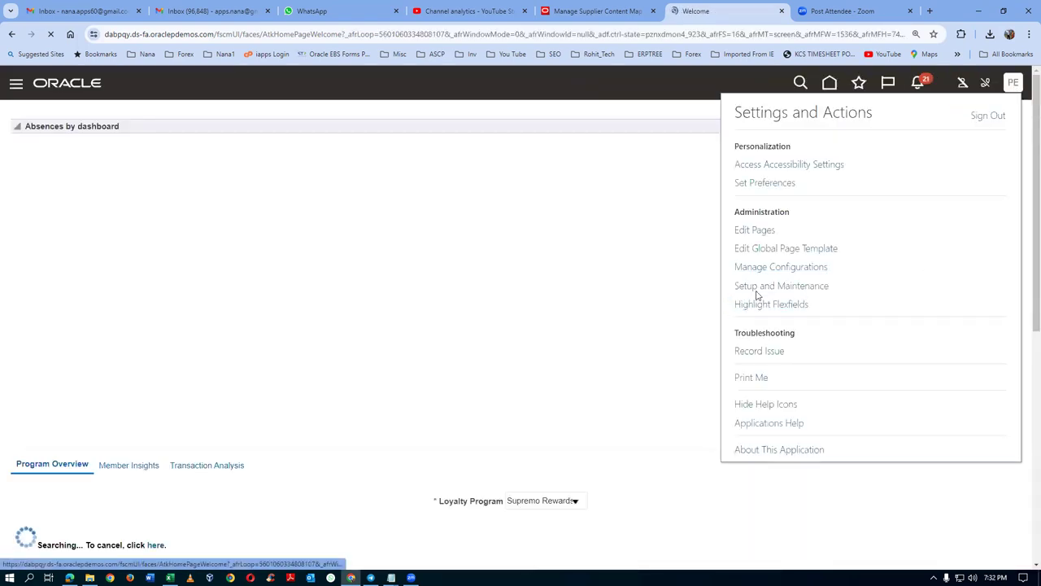
- Search Setup and Maintenance for man%req%app% and open the Manage Requisition Approvals task
{"action": "left_click", "coordinate": [756, 287]}
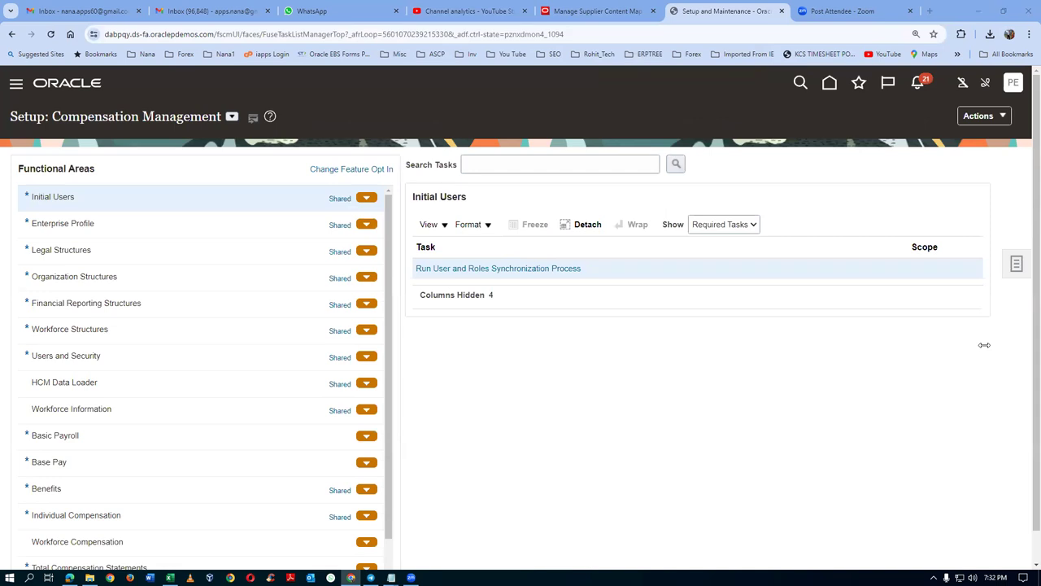
{"action": "left_click", "coordinate": [1016, 264]}
{"action": "left_click", "coordinate": [894, 268]}
{"action": "left_click", "coordinate": [211, 157]}
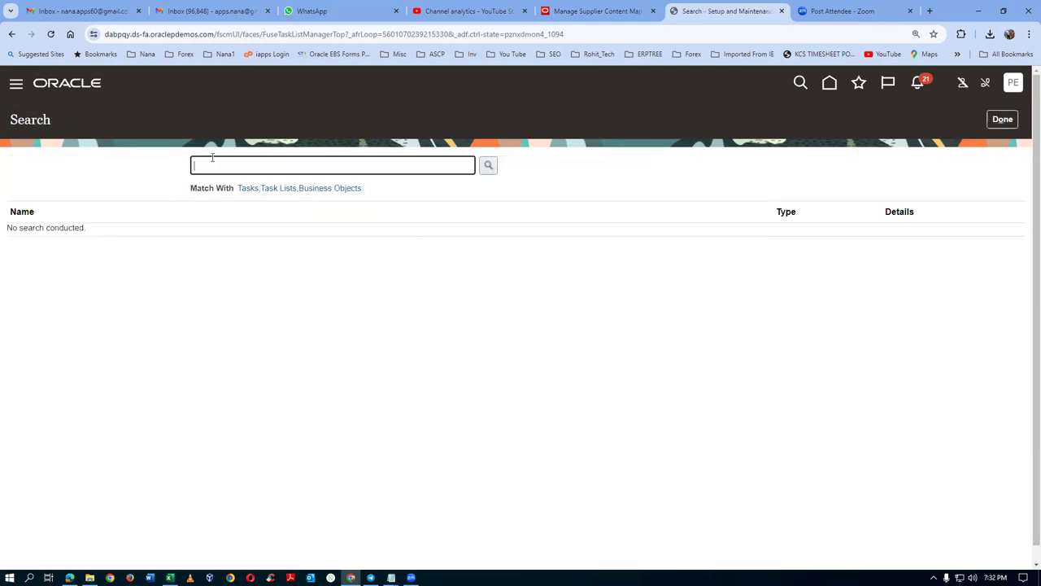
{"action": "type", "text": "man%req%app%"}
{"action": "key", "text": "Return"}
{"action": "left_click", "coordinate": [86, 276]}
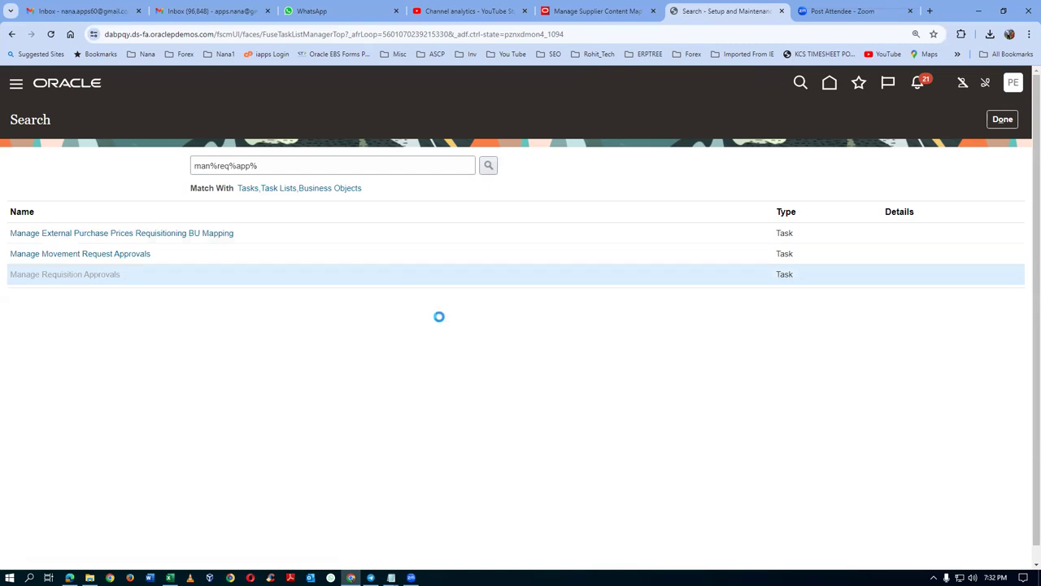
- Open the rules of the Header Hierarchy 3 participant and examine the conditions of the IR TO approval and teste6e rules
{"action": "left_click", "coordinate": [400, 398]}
{"action": "left_click", "coordinate": [375, 161]}
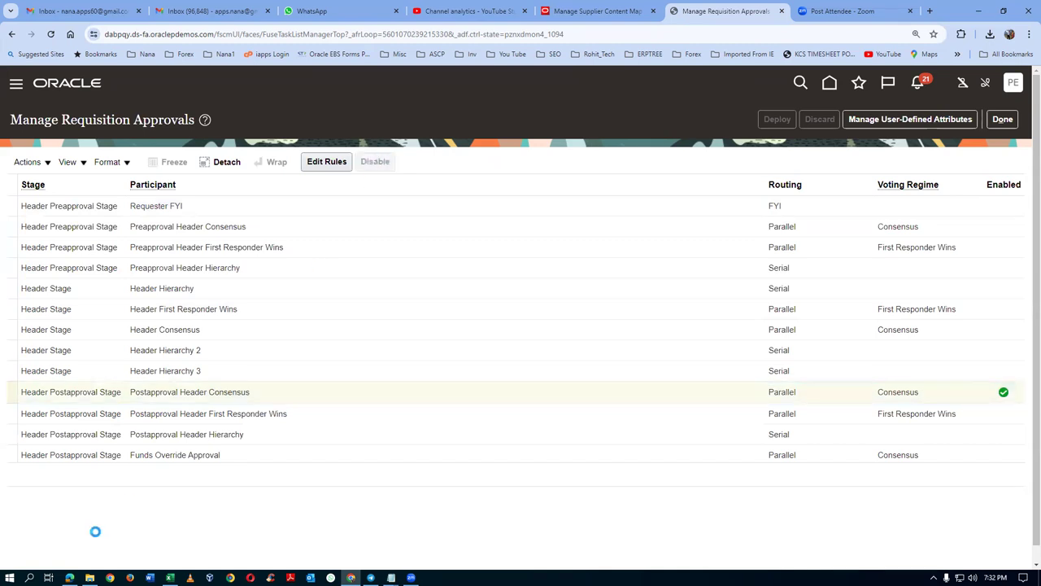
{"action": "left_click", "coordinate": [218, 374]}
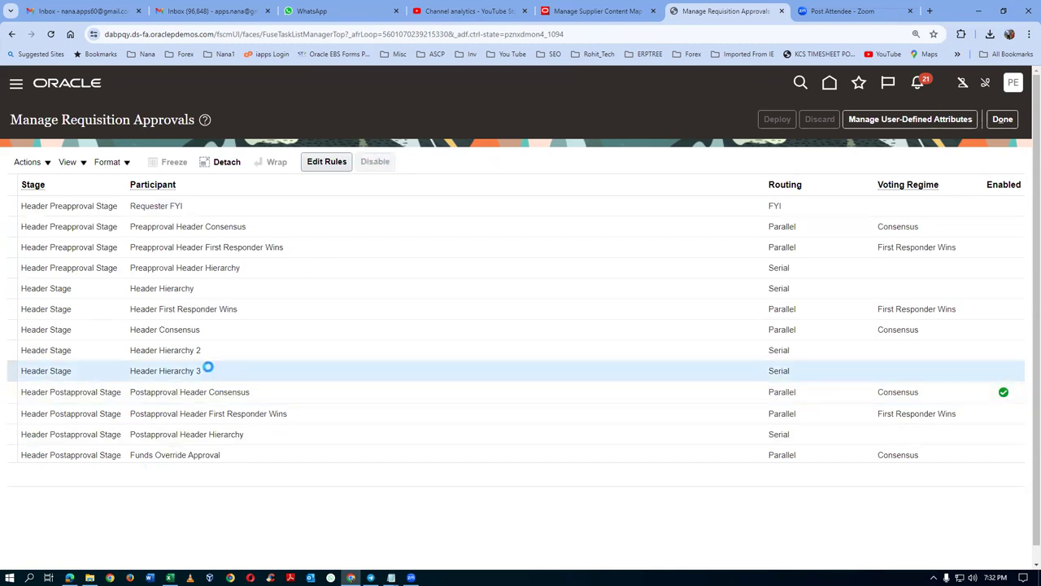
{"action": "left_click", "coordinate": [326, 161]}
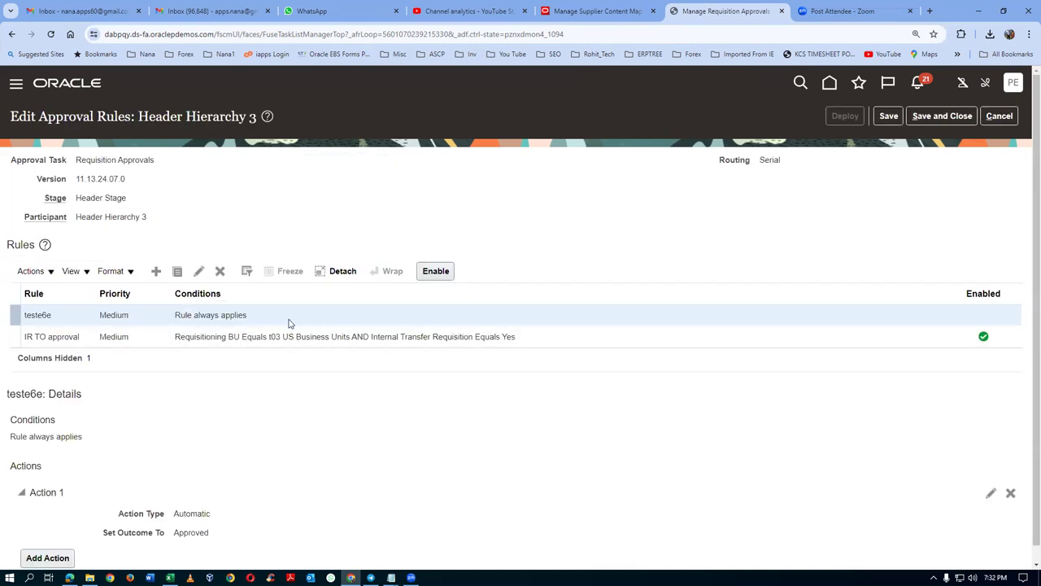
{"action": "left_click", "coordinate": [337, 337]}
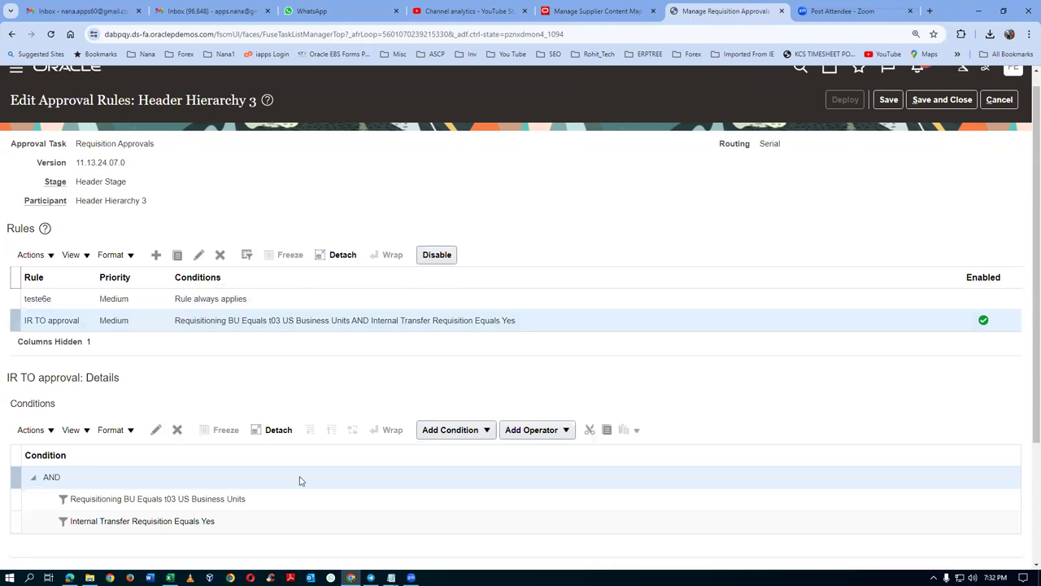
{"action": "left_click", "coordinate": [249, 299]}
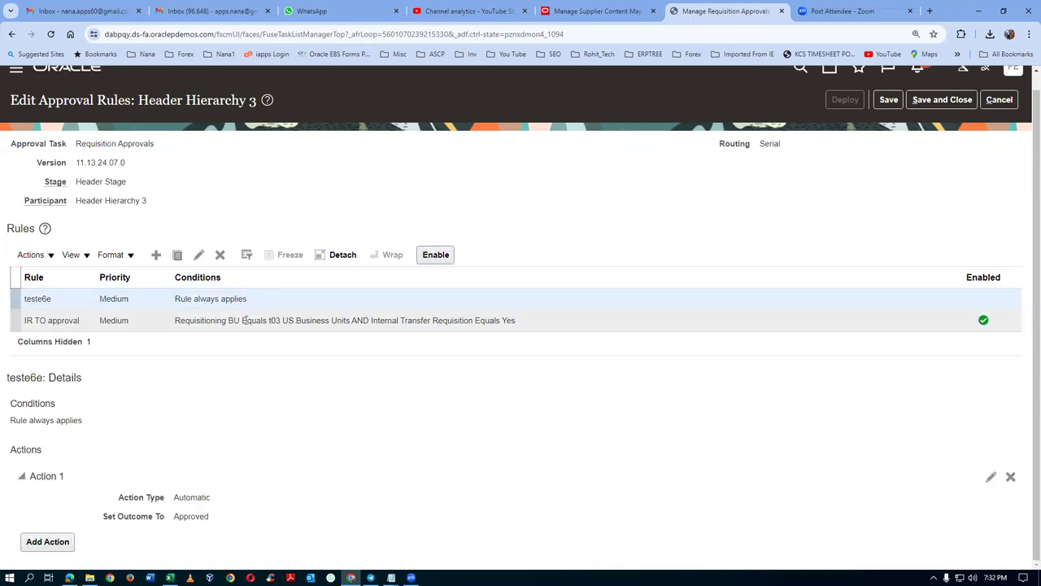
- Enable the teste6e rule of the Header Hierarchy 3 participant, then save and deploy the requisition approval rules
{"action": "left_click", "coordinate": [245, 321]}
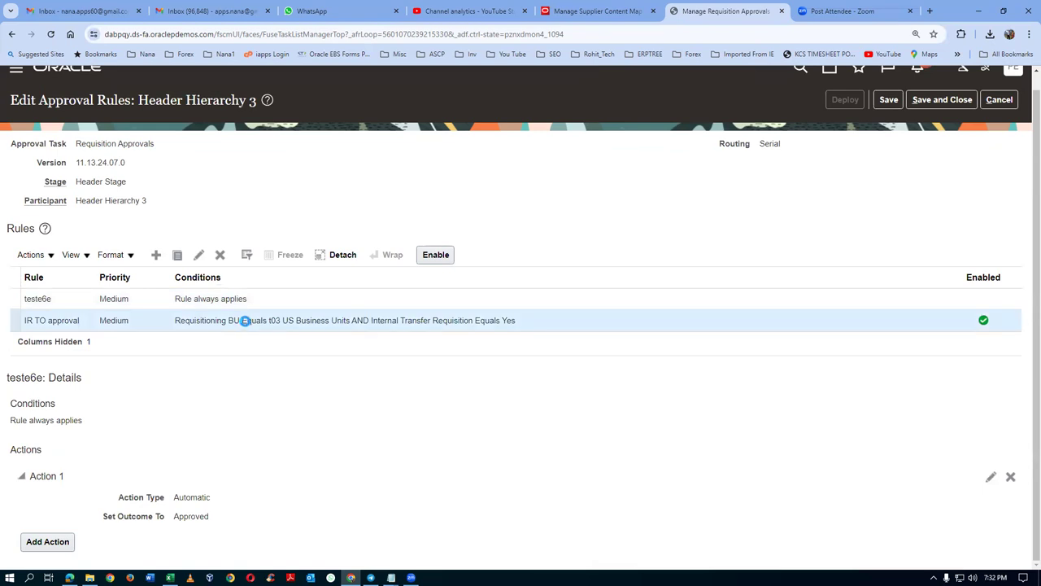
{"action": "left_click", "coordinate": [261, 298]}
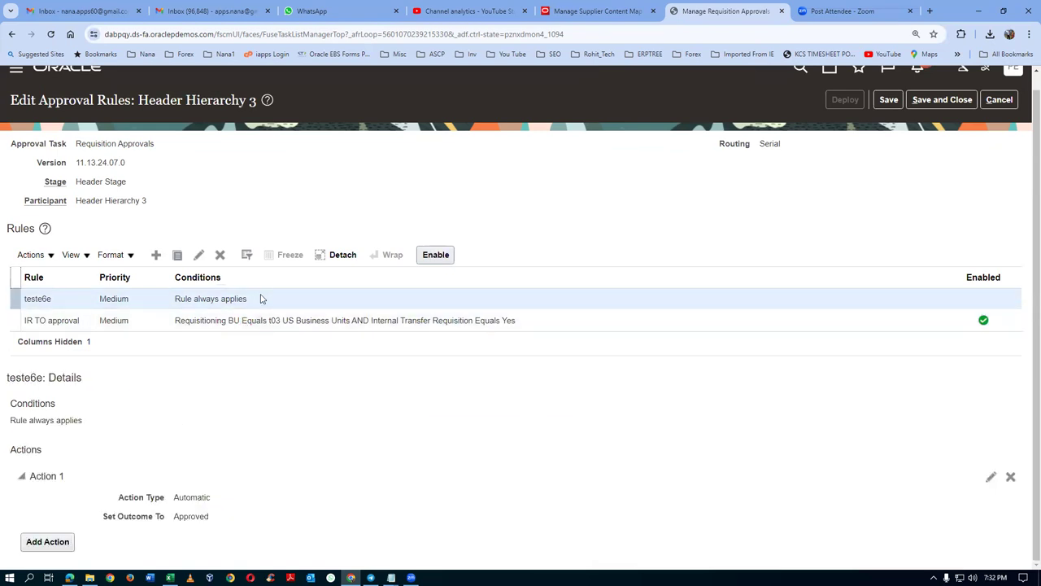
{"action": "left_click", "coordinate": [436, 255]}
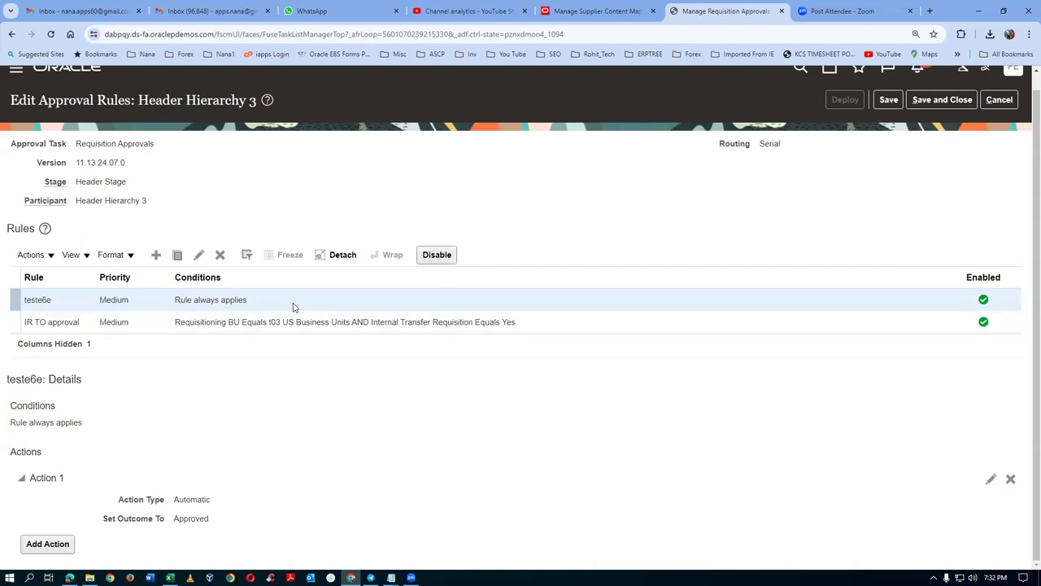
{"action": "left_click", "coordinate": [889, 100]}
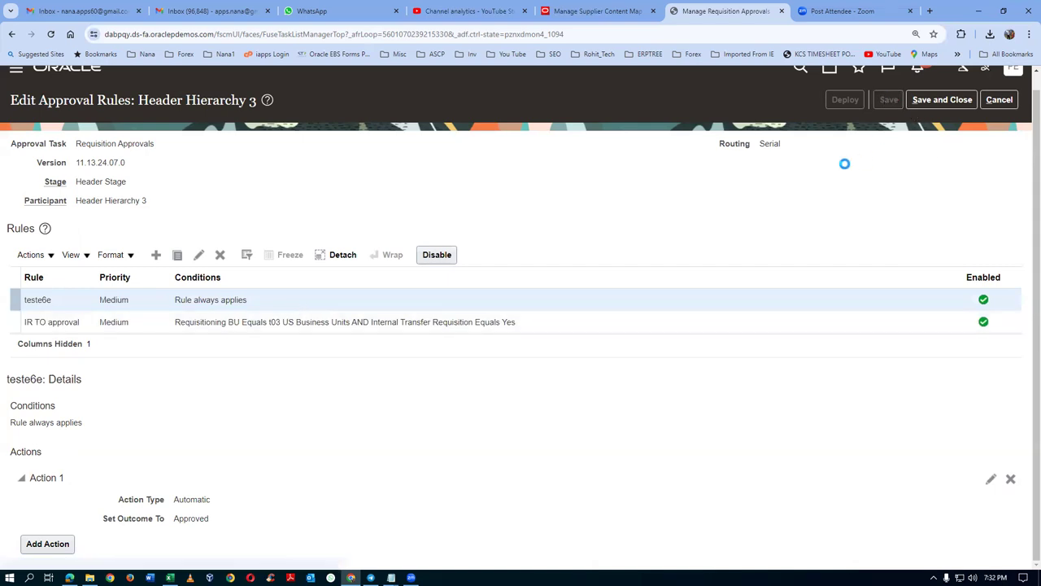
{"action": "left_click", "coordinate": [845, 99]}
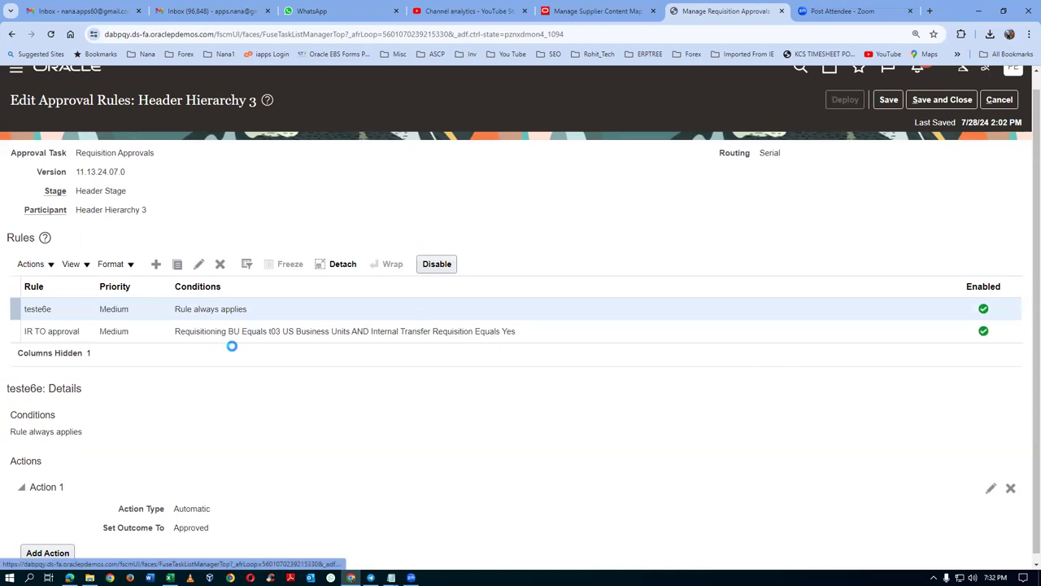
{"action": "left_click", "coordinate": [674, 335]}
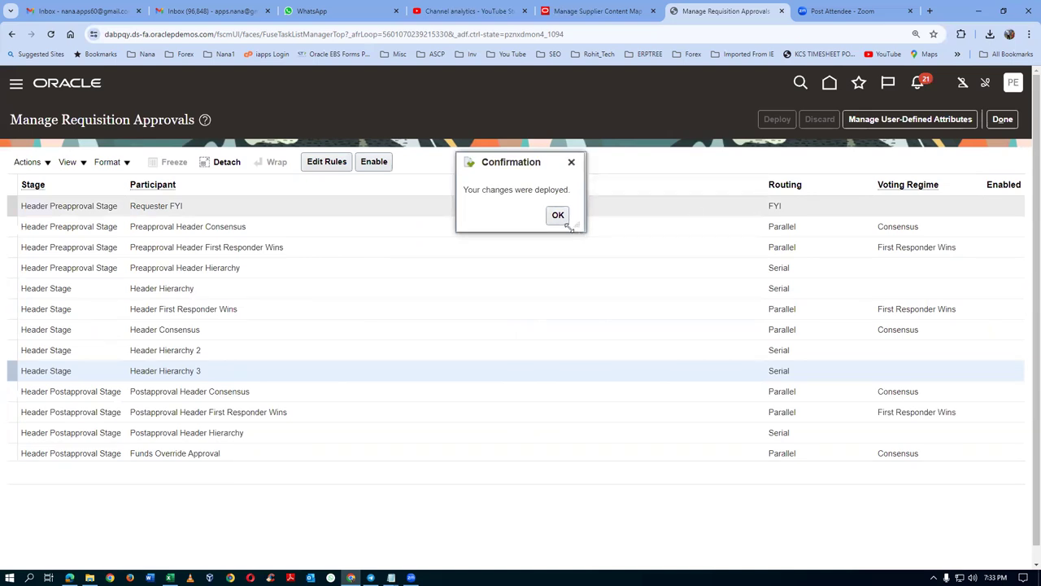
{"action": "left_click", "coordinate": [561, 217]}
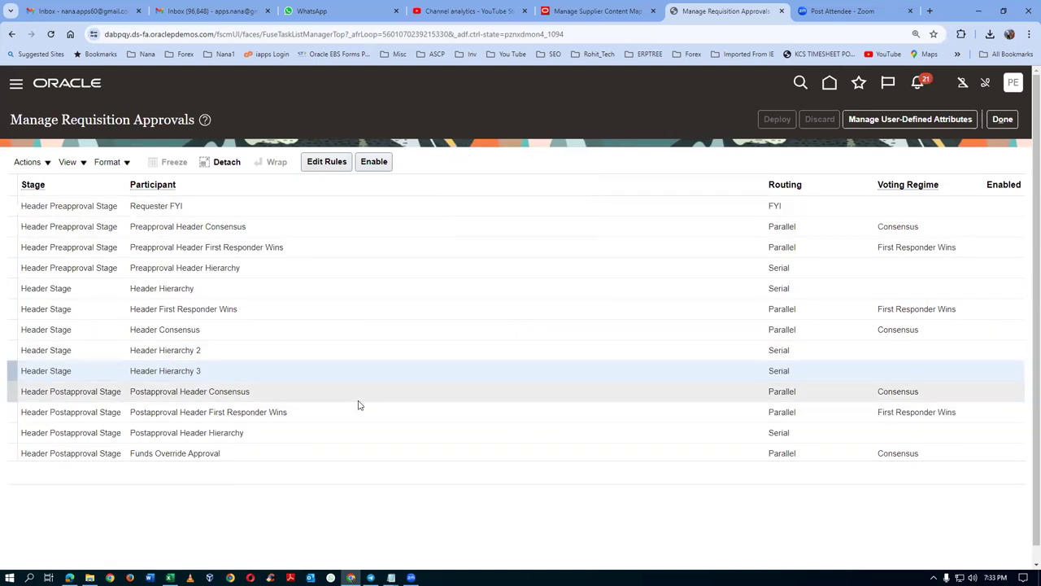
- Switch to Edge and check the Amazon requisition's approval flow, saving the requisition before checking it again
{"action": "key", "text": "alt+Tab"}
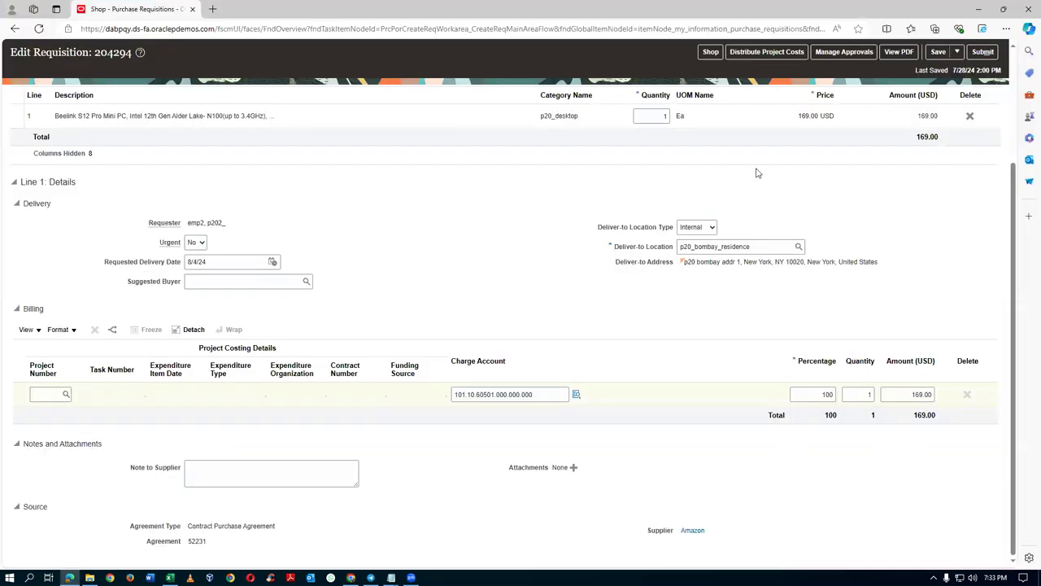
{"action": "left_click", "coordinate": [860, 54]}
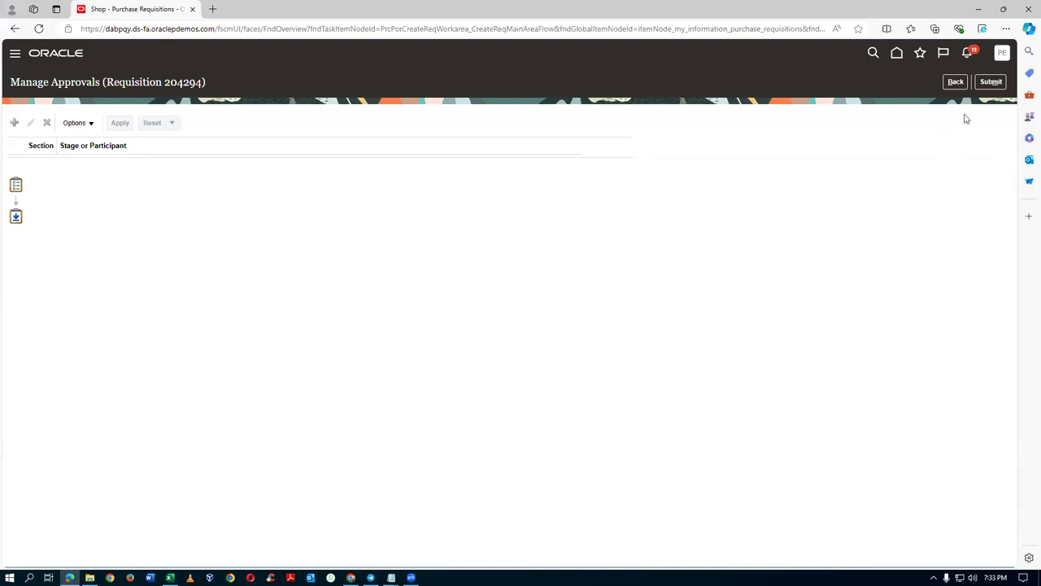
{"action": "left_click", "coordinate": [956, 82]}
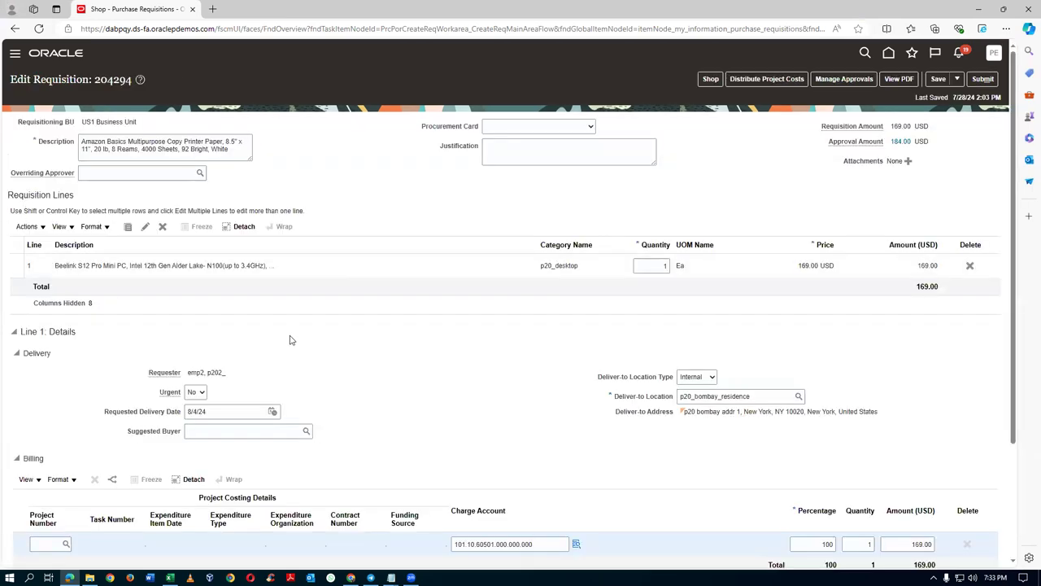
{"action": "left_click", "coordinate": [935, 82]}
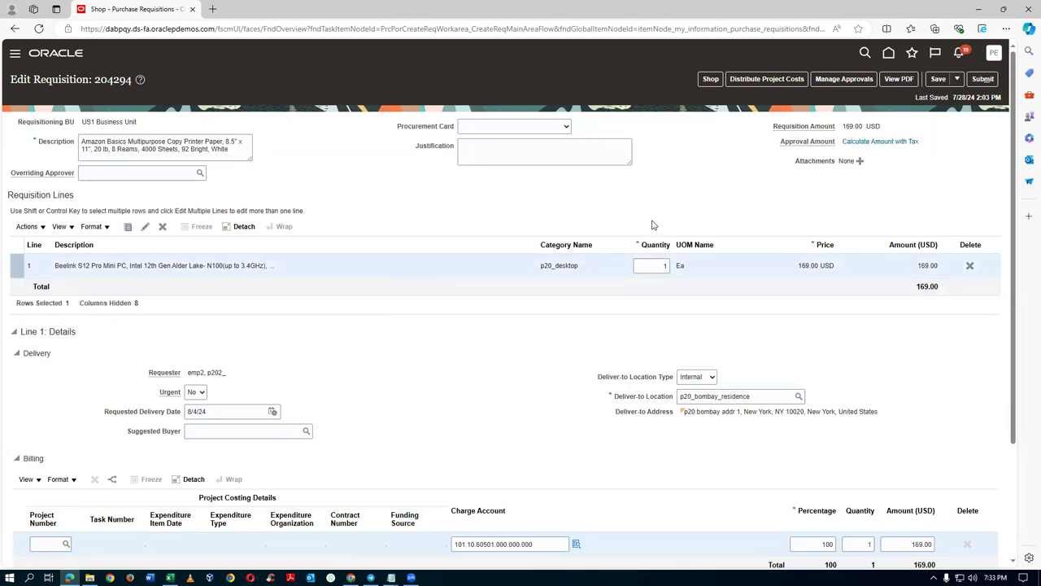
{"action": "left_click", "coordinate": [833, 84]}
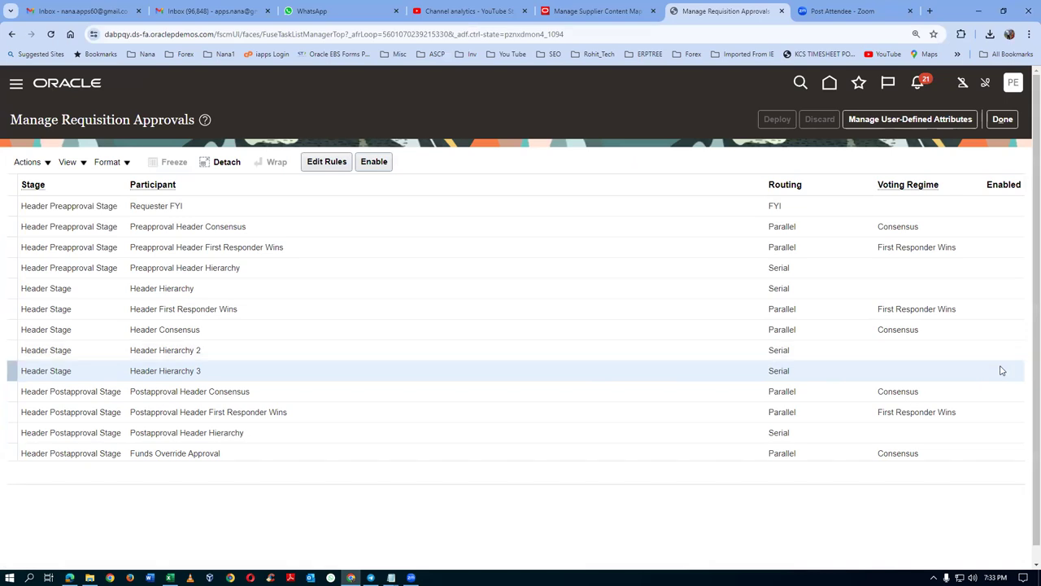
- Enable the Header Hierarchy 3 participant in Manage Requisition Approvals and finish the task
{"action": "left_click", "coordinate": [374, 163]}
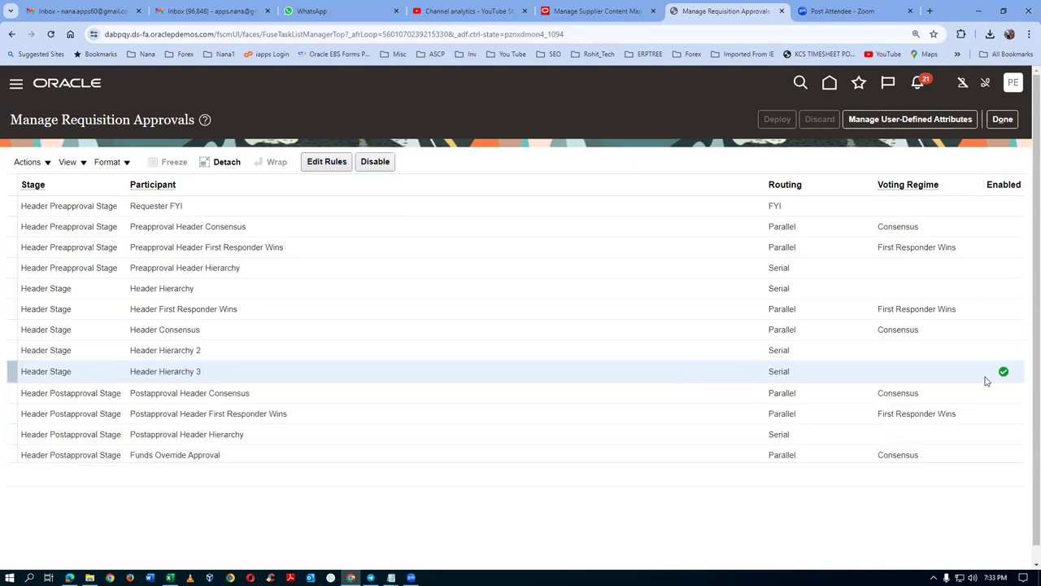
{"action": "left_click", "coordinate": [1006, 120]}
- Return to the requisition in Edge and reload its approval flow, saving the requisition before the second check
{"action": "key", "text": "alt+Tab"}
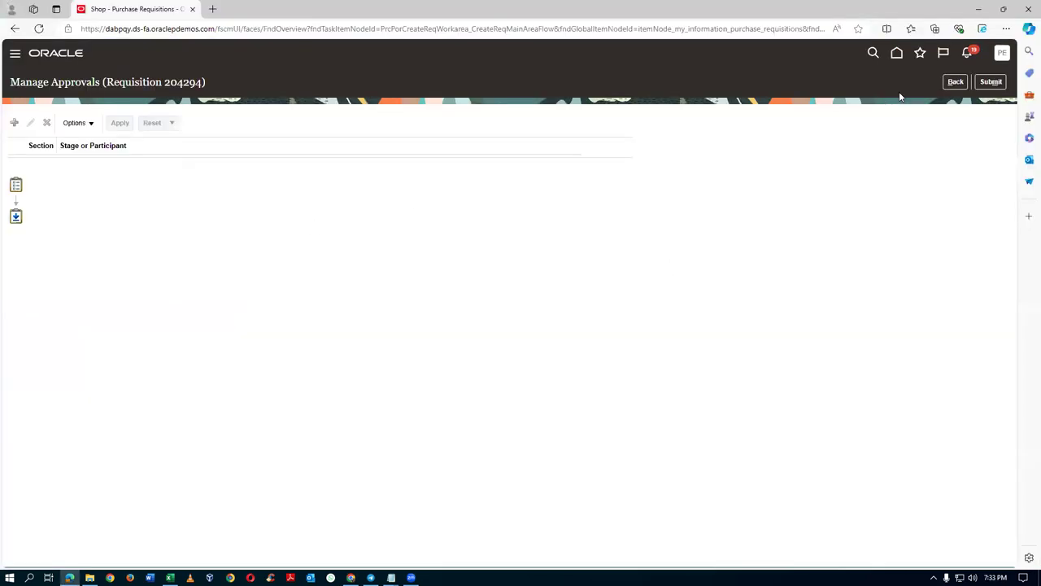
{"action": "left_click", "coordinate": [955, 81]}
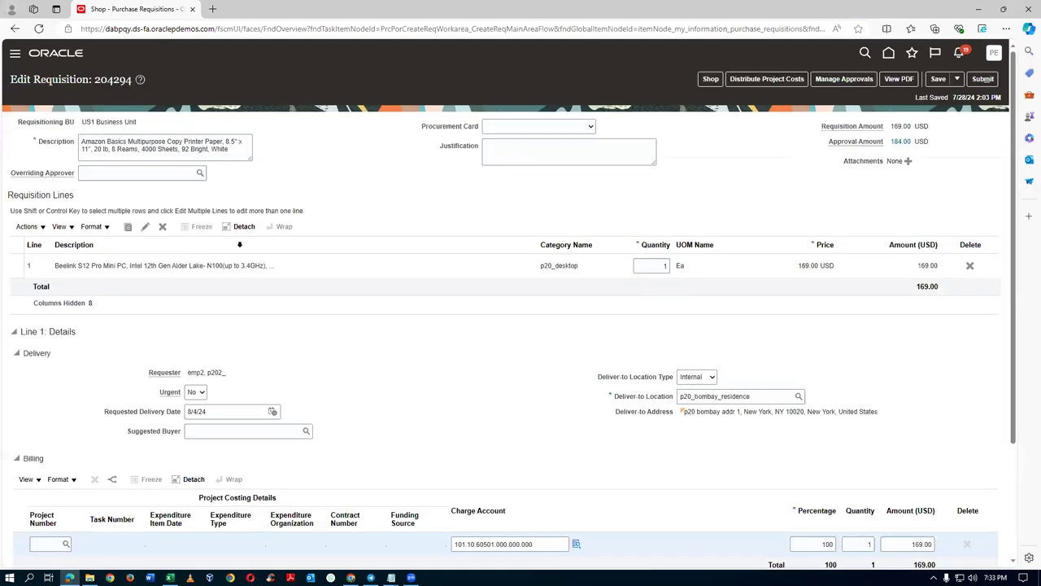
{"action": "left_click", "coordinate": [846, 79]}
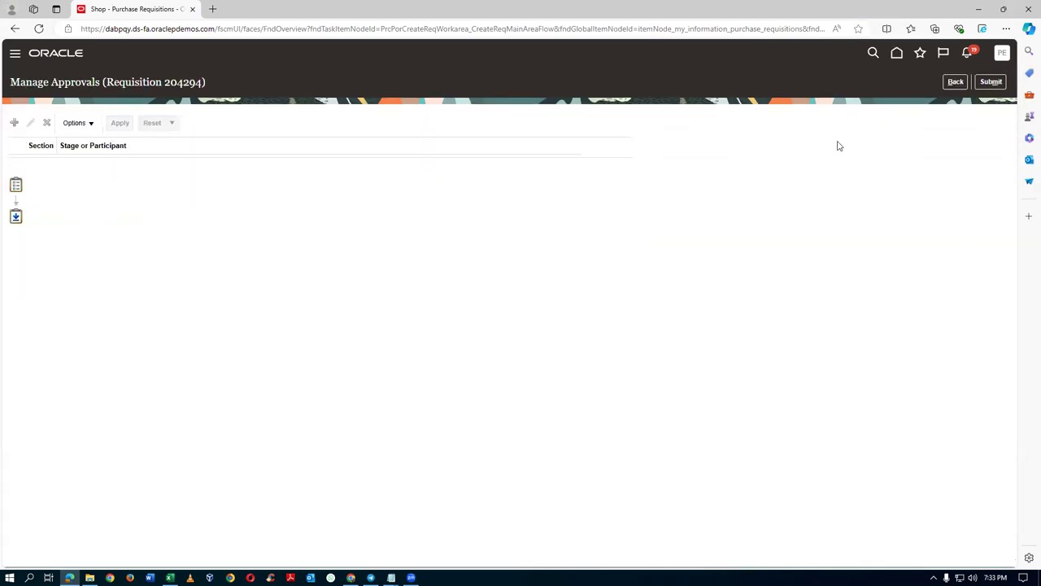
{"action": "left_click", "coordinate": [952, 84]}
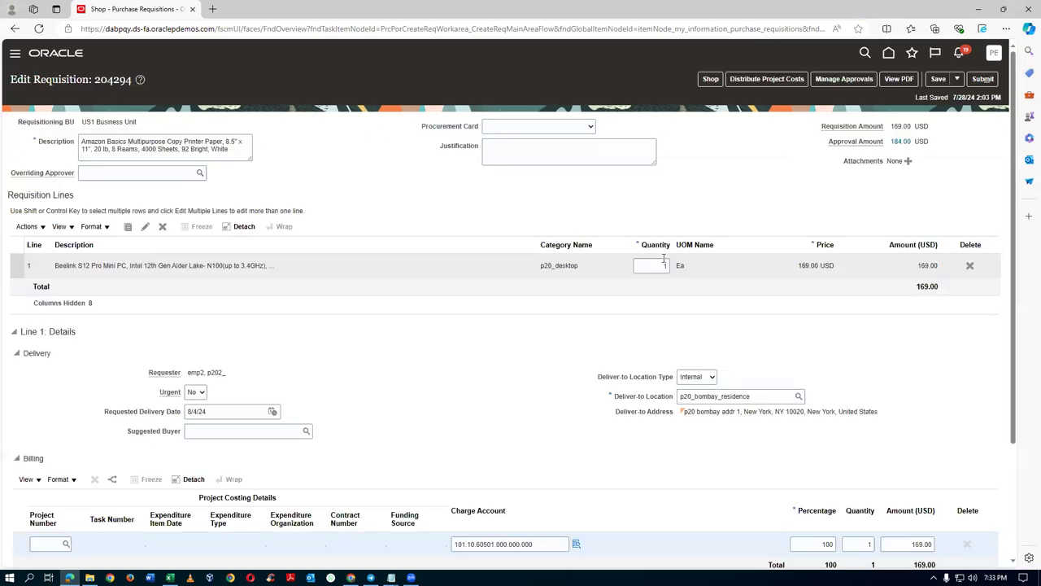
{"action": "left_click", "coordinate": [947, 82]}
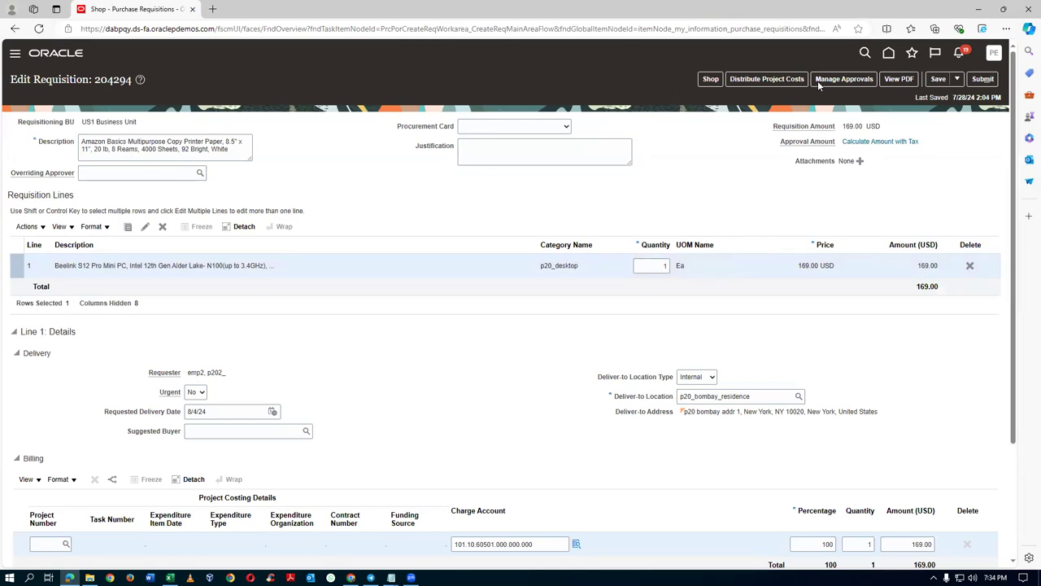
{"action": "left_click", "coordinate": [843, 83]}
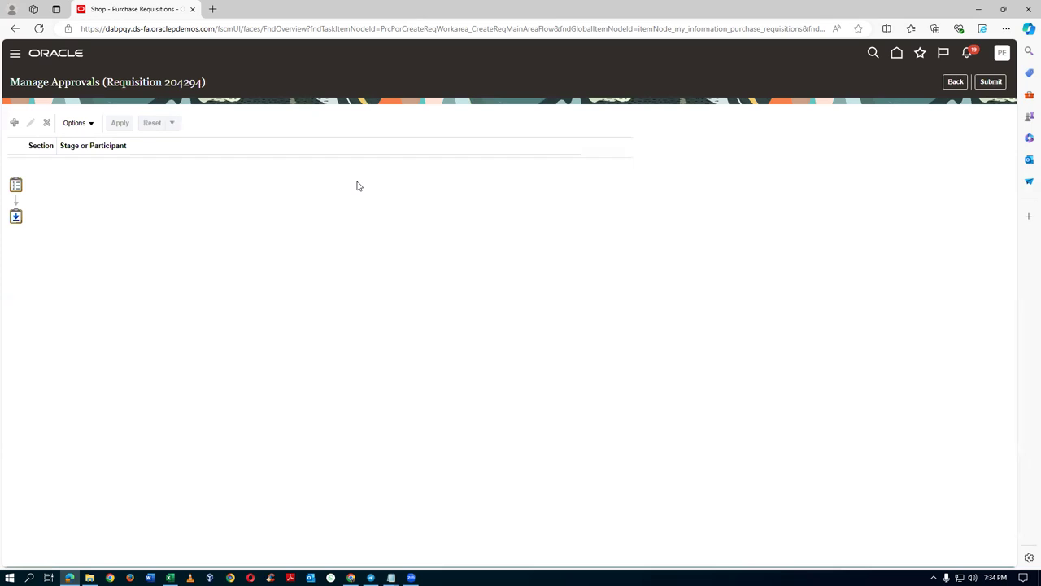
- In Chrome, reopen Manage Requisition Approvals, review the Header Hierarchy 3 participant's rules and leave them without editing
{"action": "key", "text": "alt+Tab"}
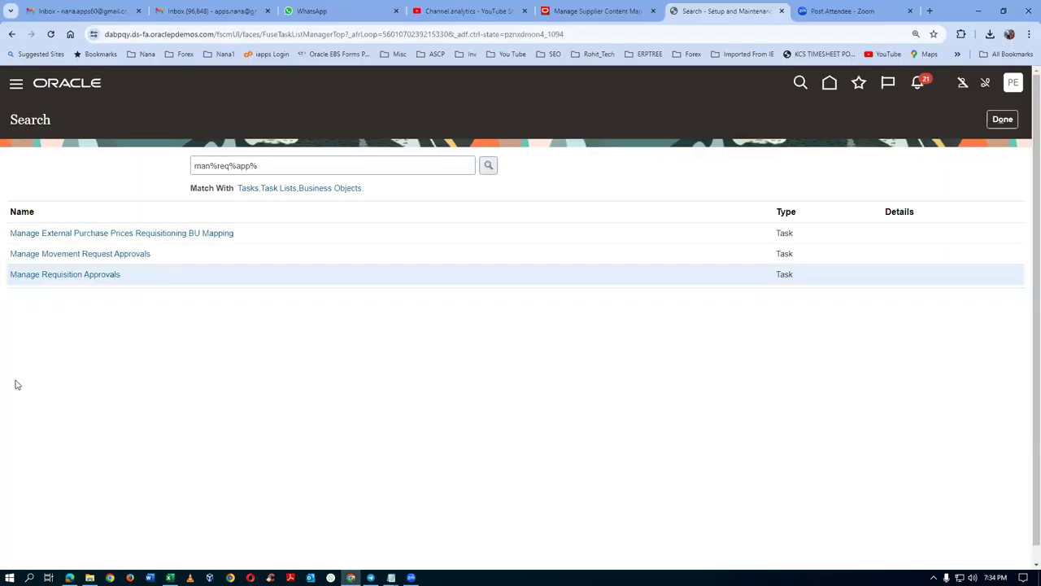
{"action": "left_click", "coordinate": [52, 276]}
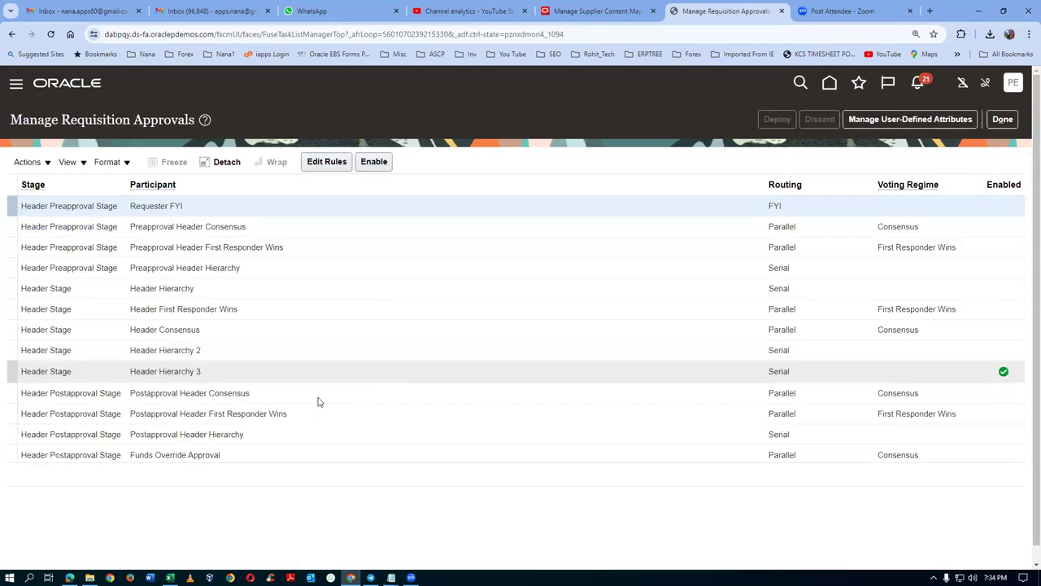
{"action": "left_click", "coordinate": [294, 370]}
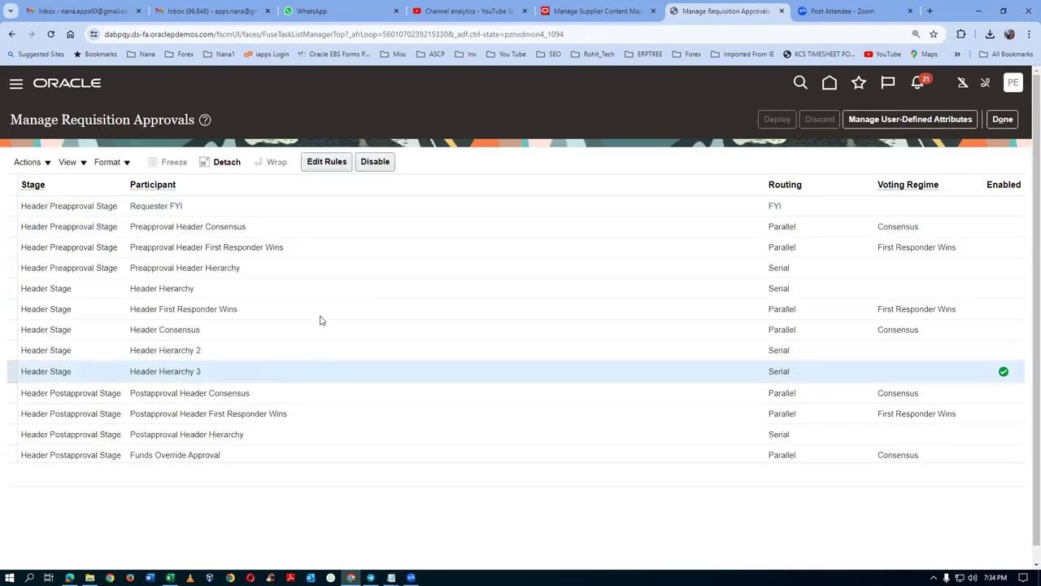
{"action": "left_click", "coordinate": [329, 162]}
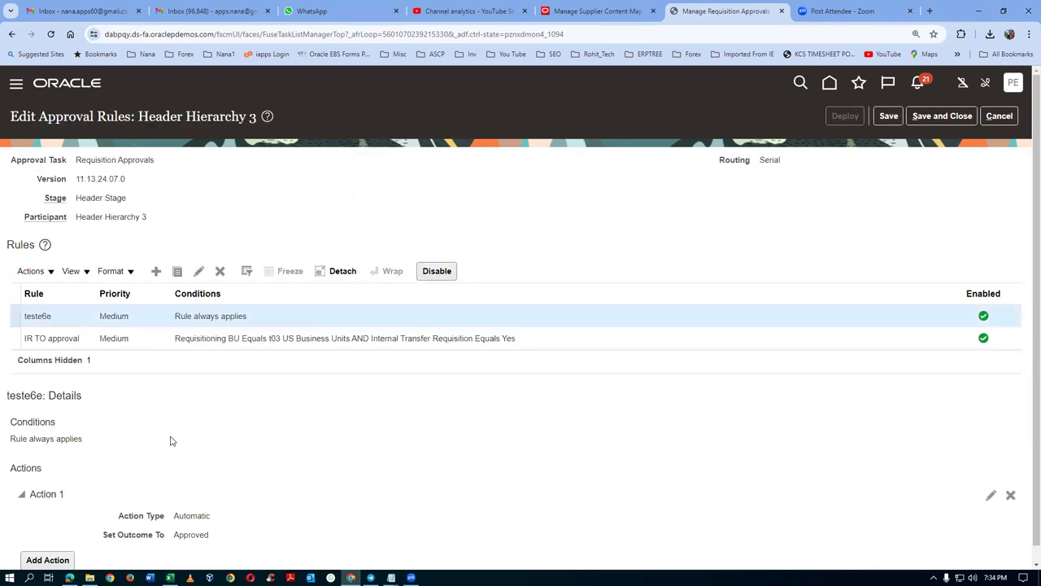
{"action": "scroll", "coordinate": [236, 489], "scroll_direction": "down", "scroll_amount": 1}
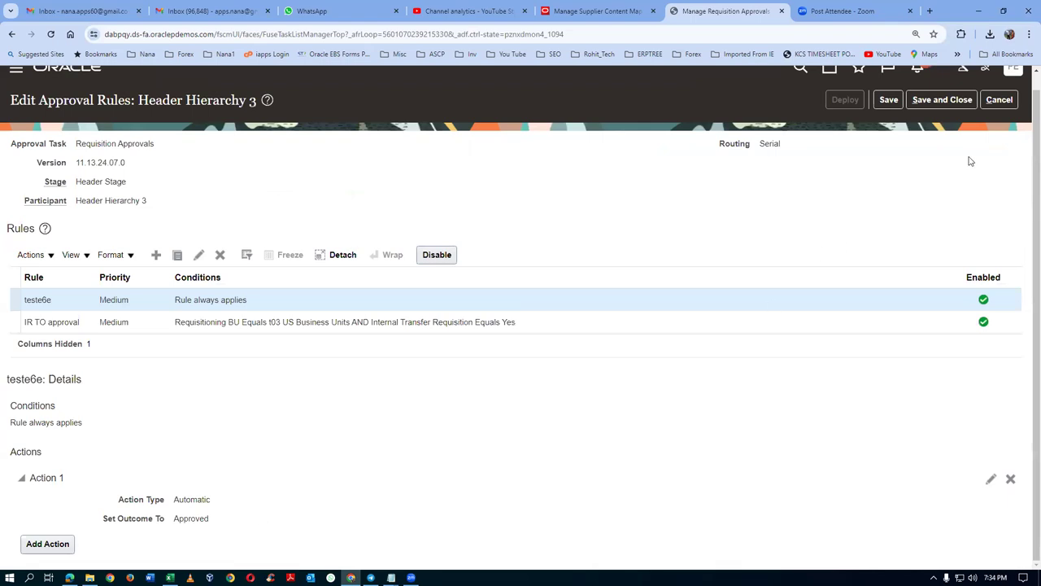
{"action": "left_click", "coordinate": [999, 105]}
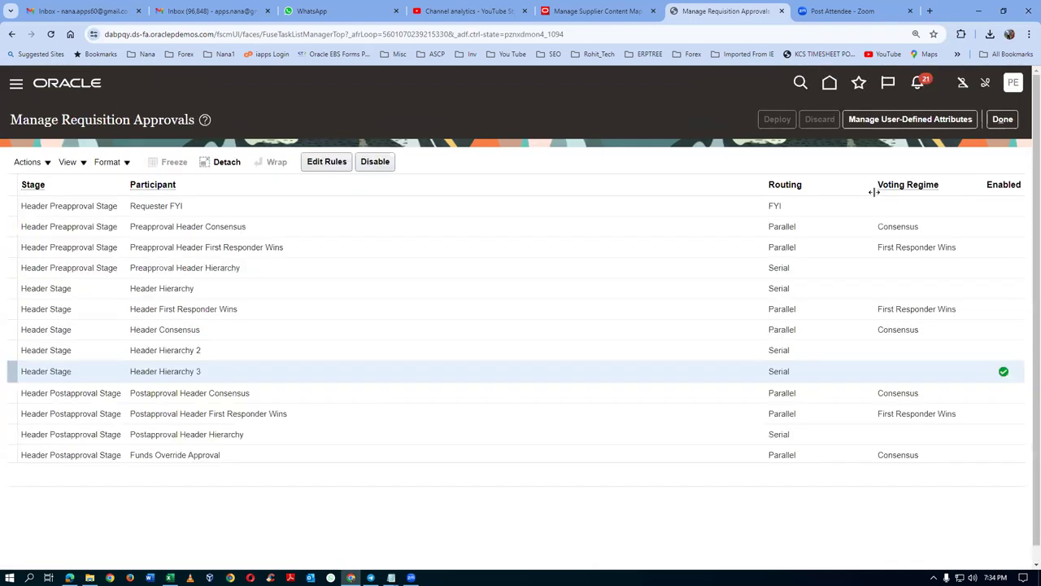
- Switch to Edge, regenerate the requisition's approval flow and submit the requisition for approval
{"action": "key", "text": "alt+Tab"}
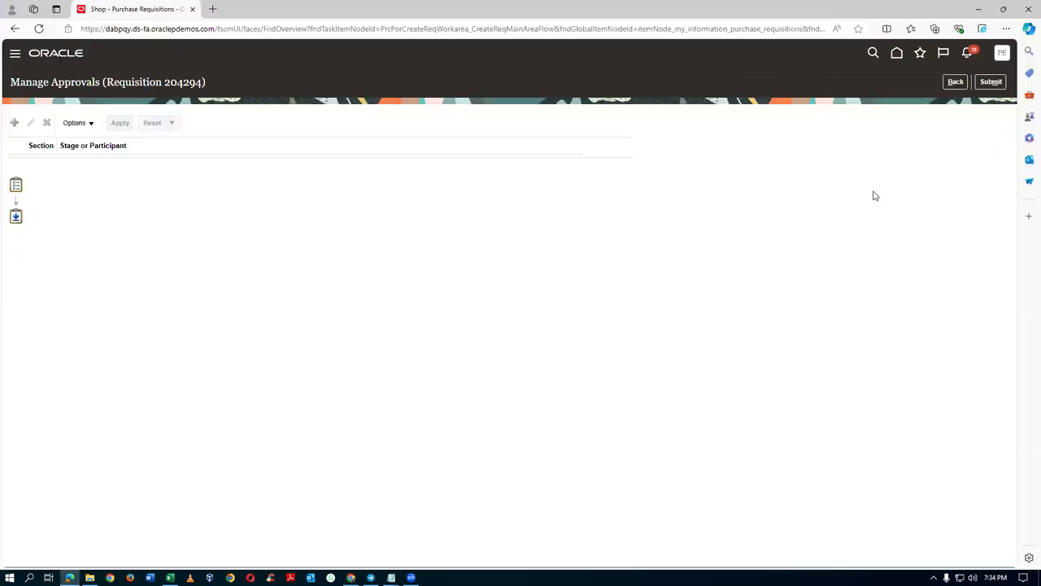
{"action": "left_click", "coordinate": [954, 83]}
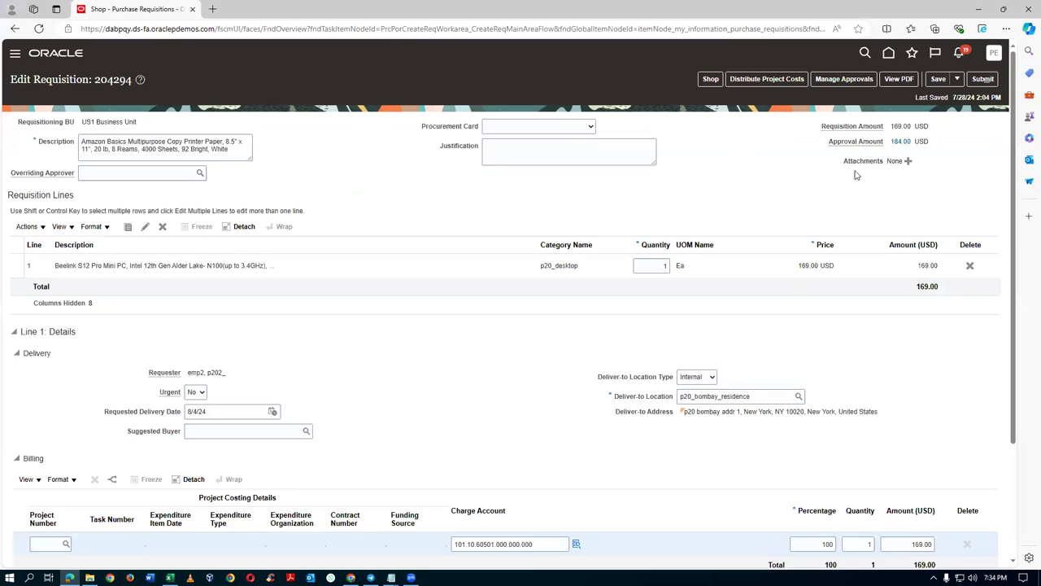
{"action": "left_click", "coordinate": [844, 79]}
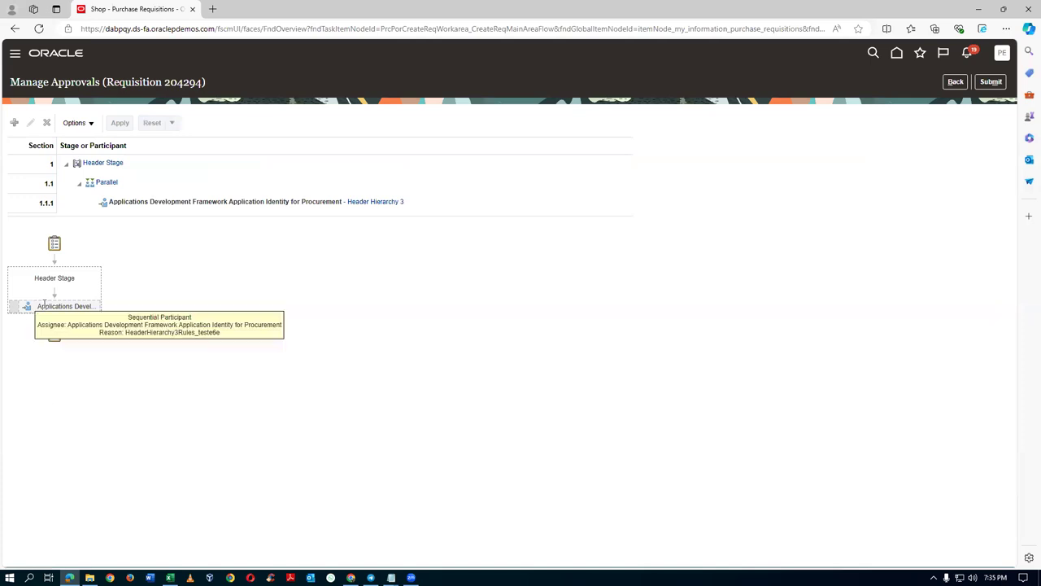
{"action": "left_click", "coordinate": [988, 84]}
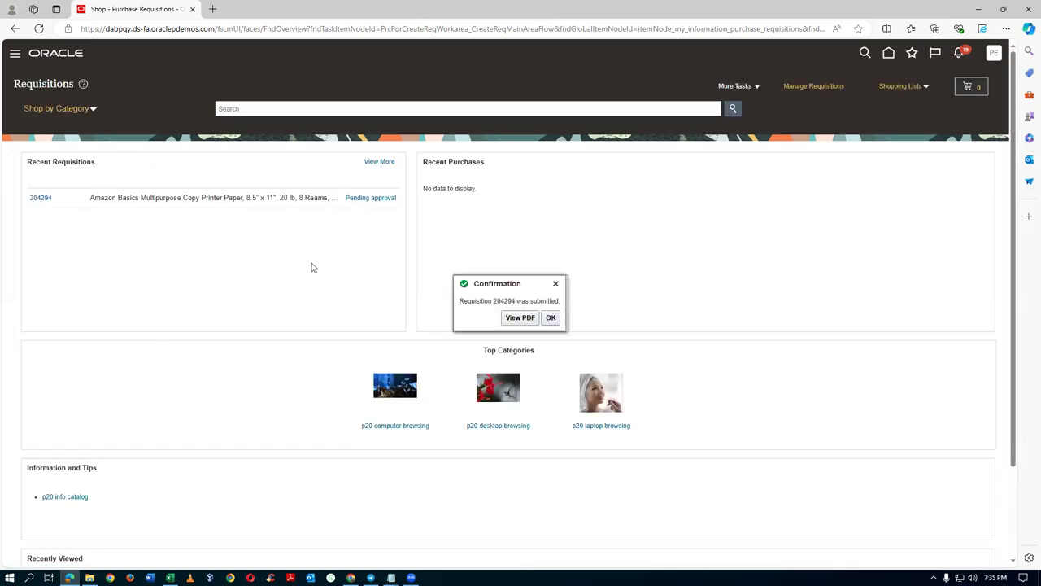
{"action": "left_click", "coordinate": [551, 318]}
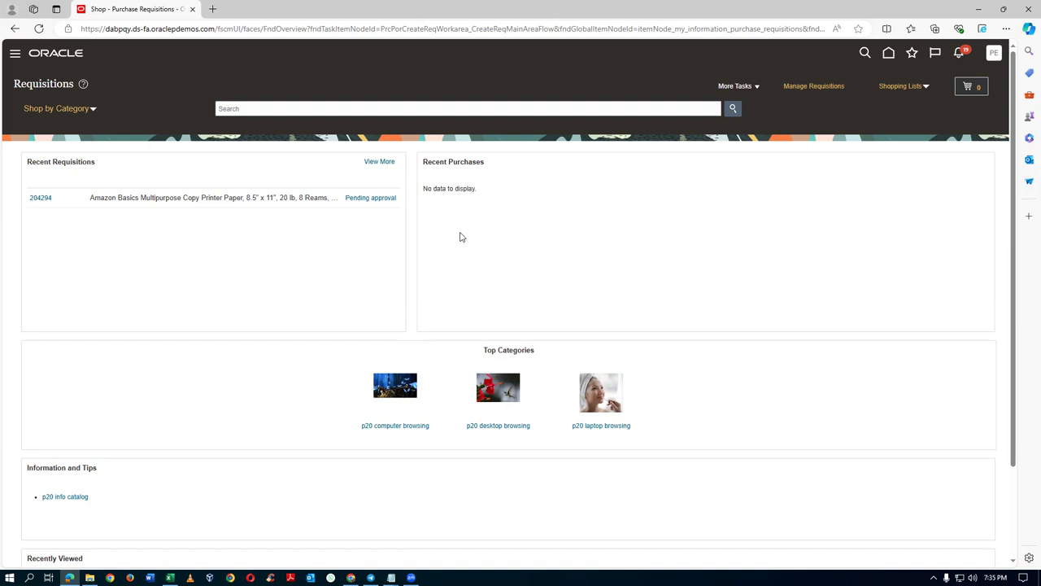
- Try to view the submitted requisition's approval details from the Recent Requisitions status and from its line status
{"action": "left_click", "coordinate": [368, 199]}
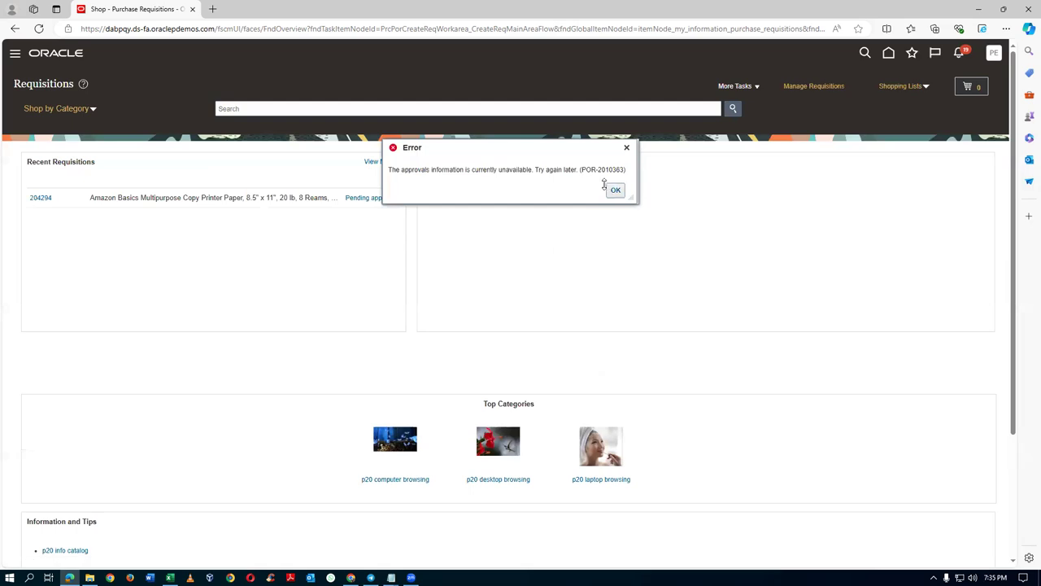
{"action": "left_click", "coordinate": [616, 192]}
{"action": "left_click", "coordinate": [40, 199]}
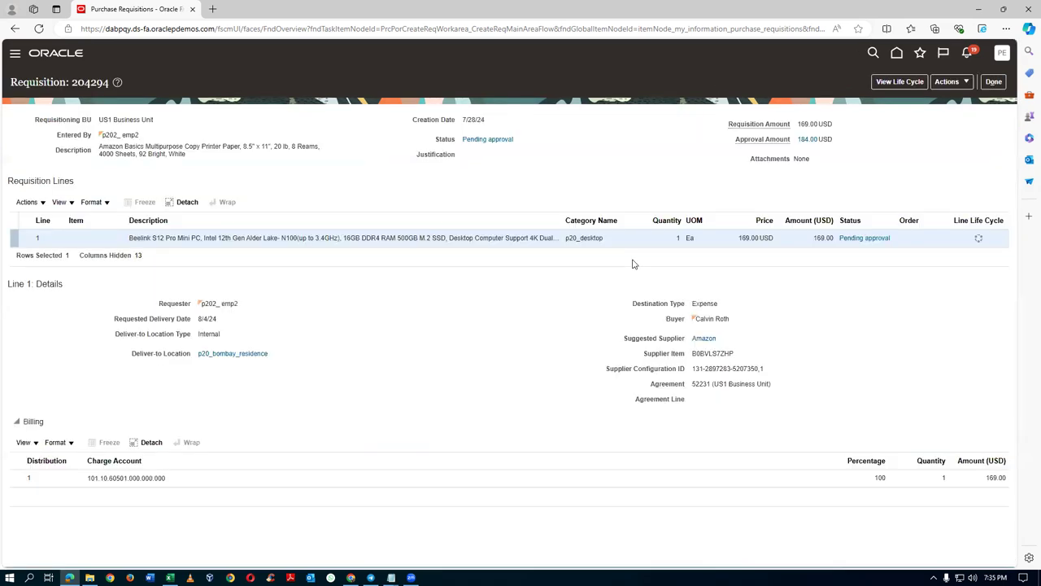
{"action": "left_click", "coordinate": [869, 239]}
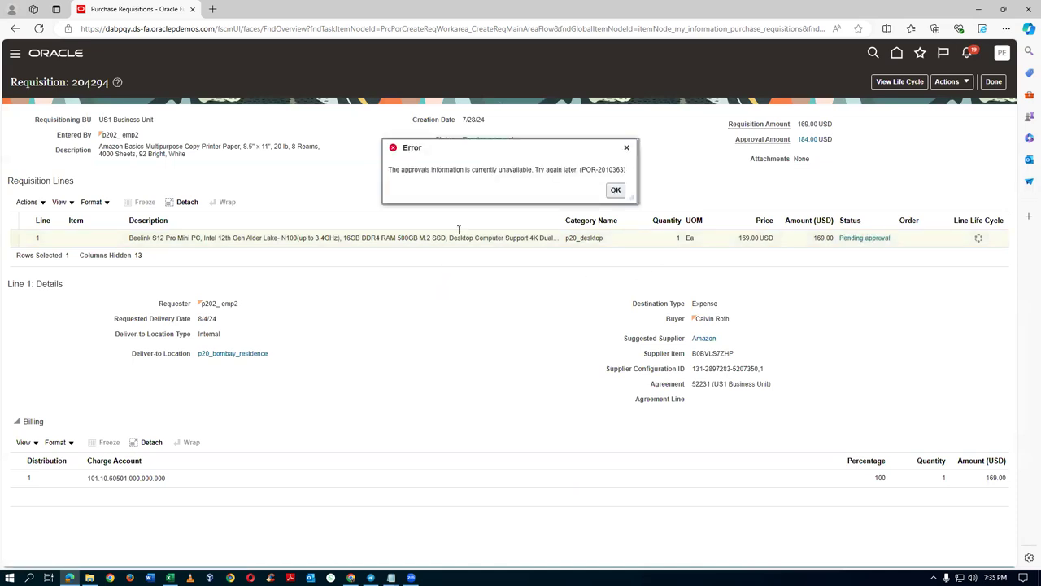
{"action": "left_click", "coordinate": [615, 194]}
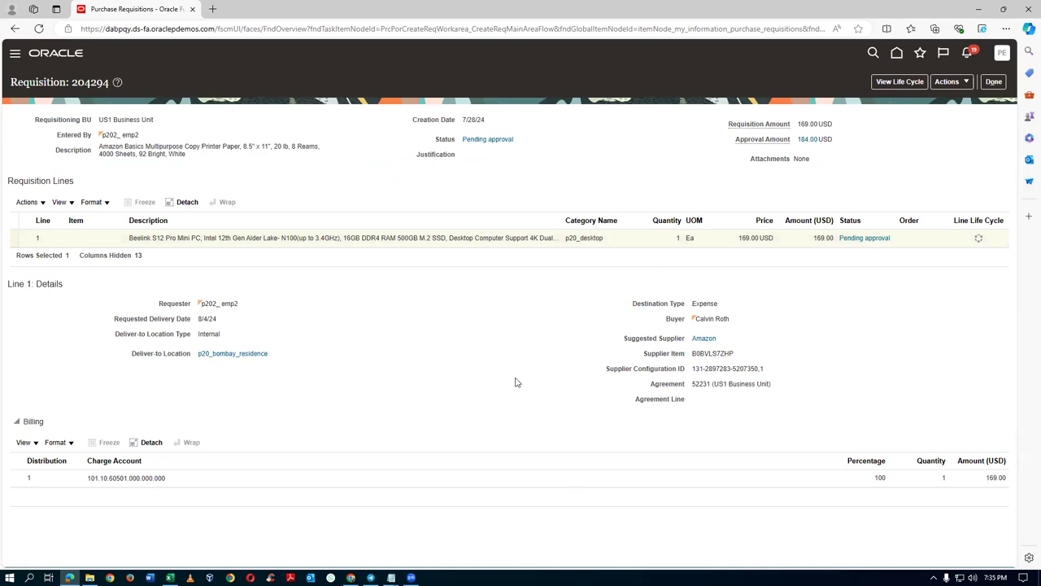
- Switch to Chrome and close the Manage Requisition Approvals task
{"action": "key", "text": "alt+Tab"}
{"action": "left_click", "coordinate": [1000, 120]}
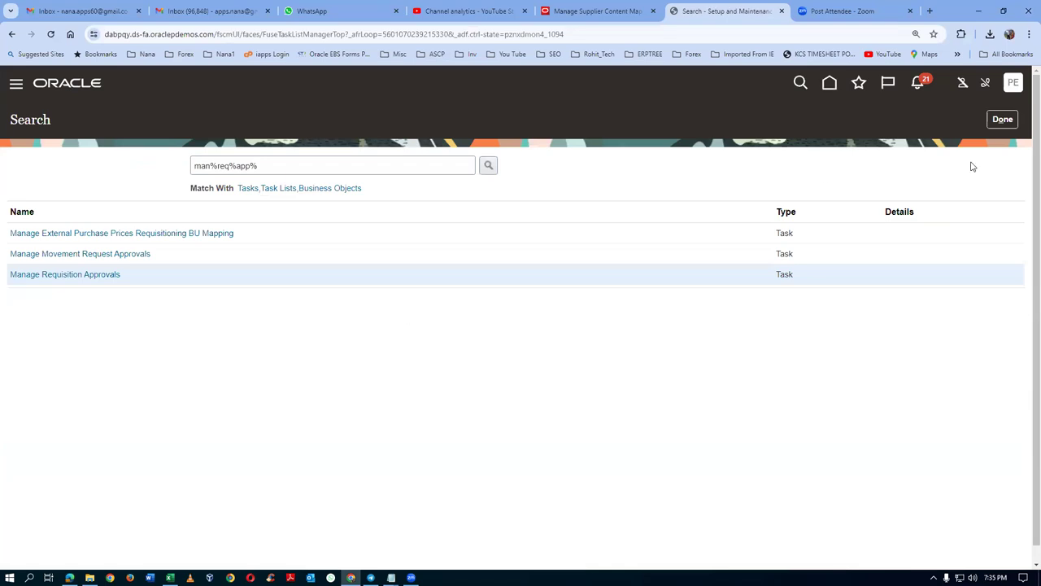
- Leave the setup task search, open the Purchase Orders work area from the home page and open Process Requisitions
{"action": "left_click", "coordinate": [1007, 122]}
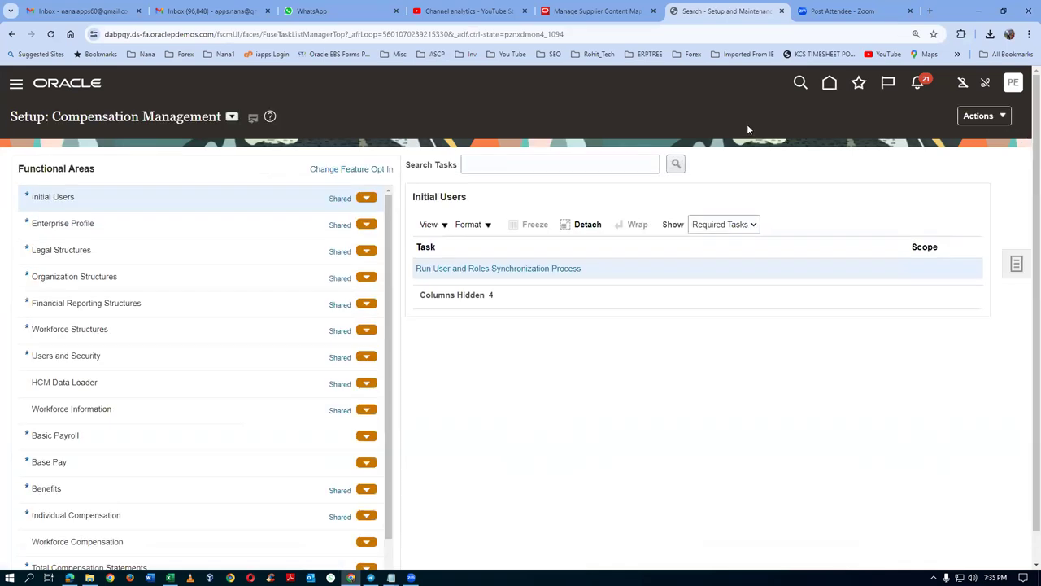
{"action": "left_click", "coordinate": [829, 87]}
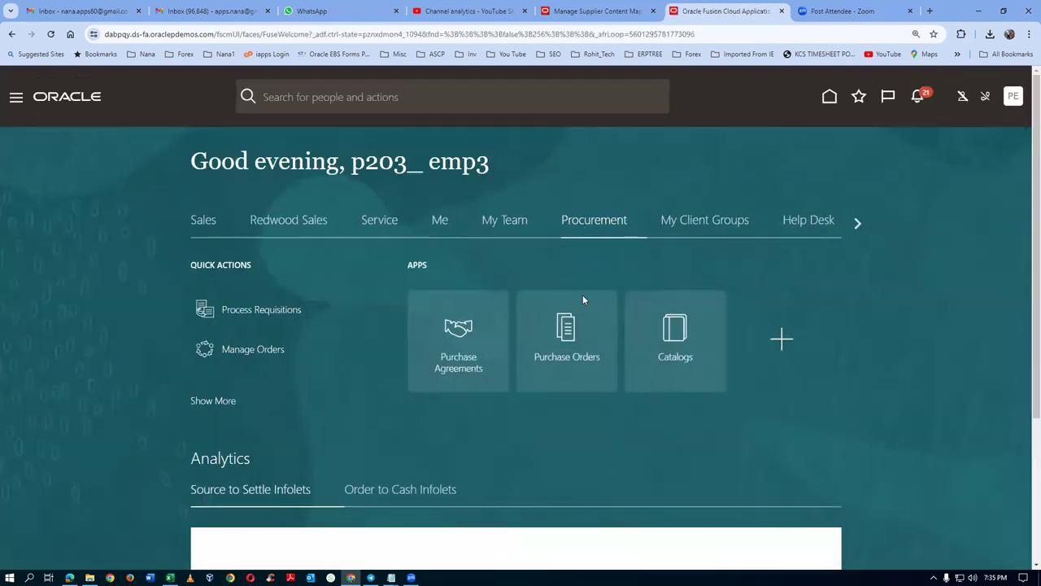
{"action": "left_click", "coordinate": [558, 360]}
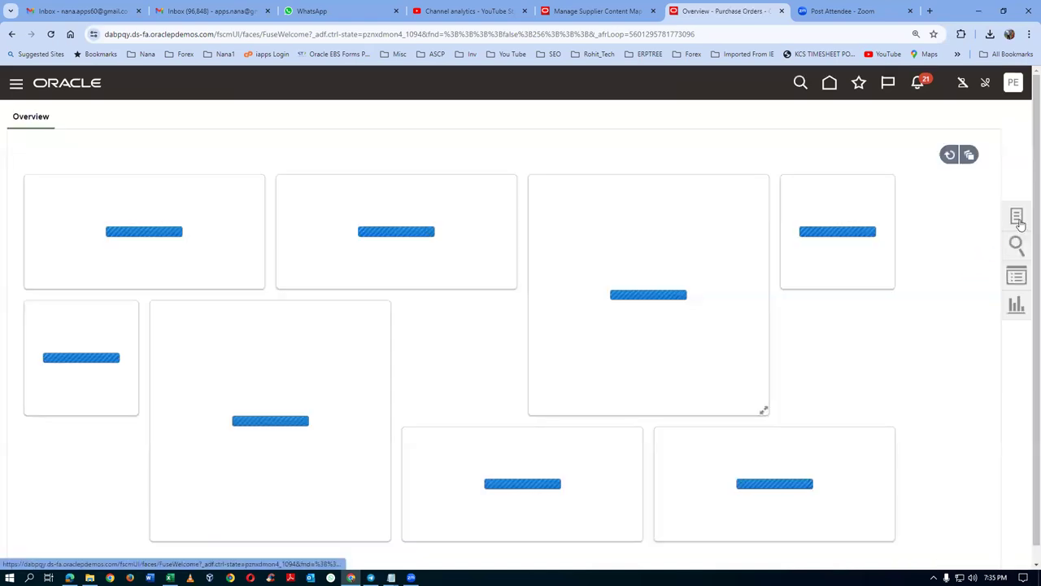
{"action": "left_click", "coordinate": [1018, 217]}
{"action": "left_click", "coordinate": [925, 130]}
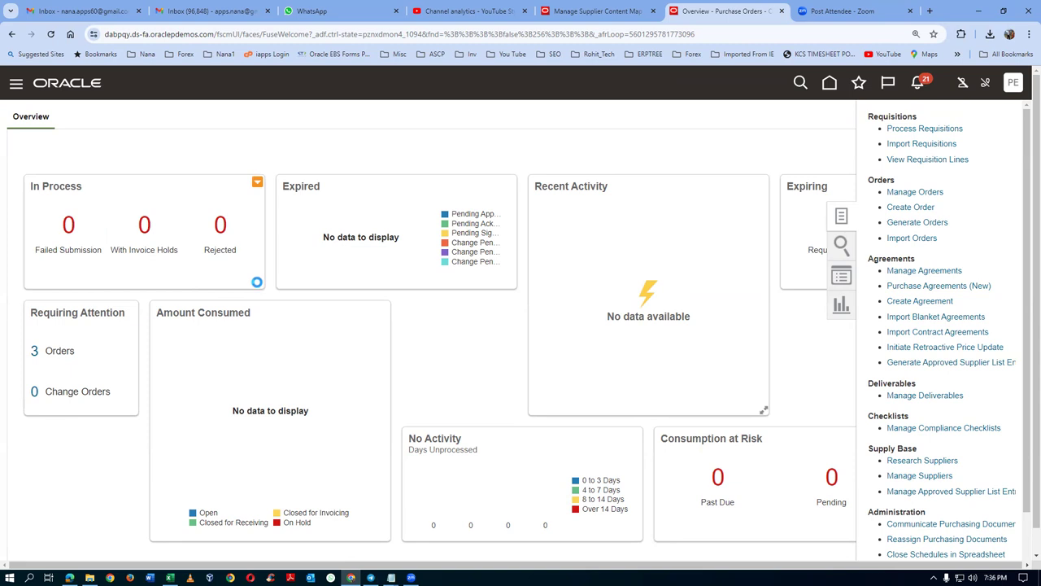
- Search for the submitted requisition's lines by requisition number, with Requisitioning BU set to US1 Business Unit and the Buyer cleared
{"action": "left_click", "coordinate": [246, 266]}
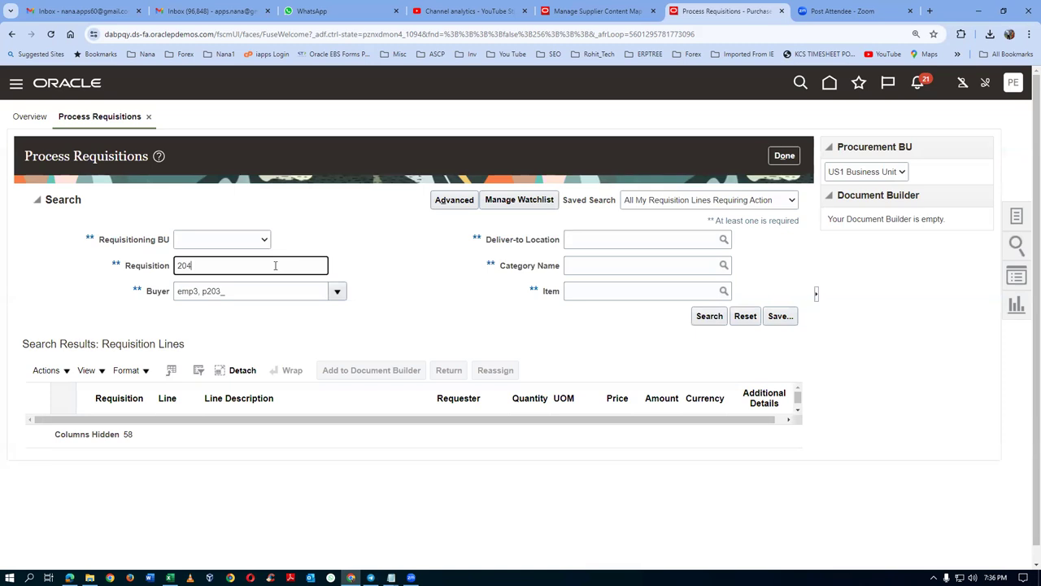
{"action": "type", "text": "204294"}
{"action": "key", "text": "Tab"}
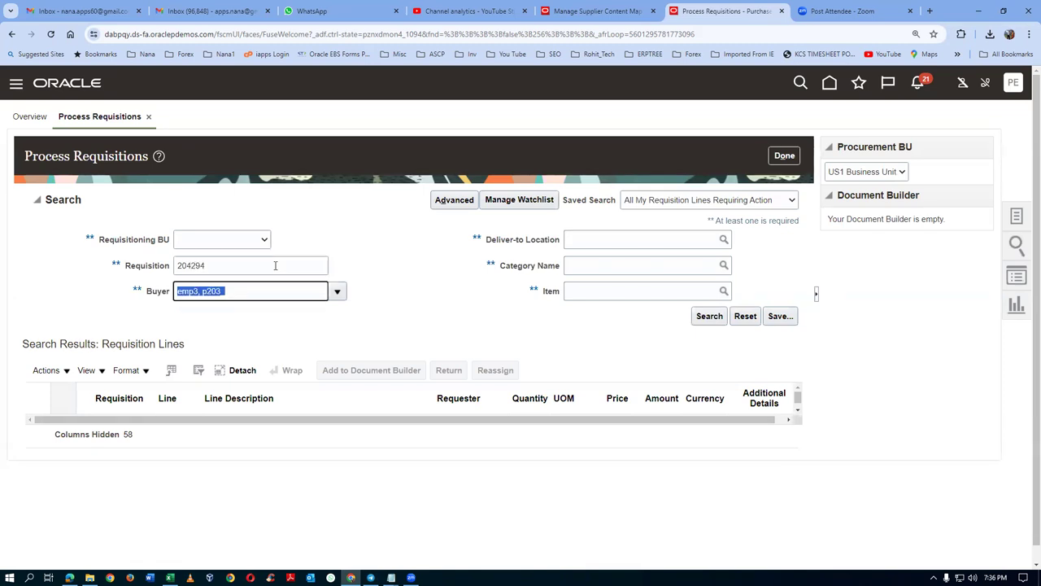
{"action": "left_click", "coordinate": [259, 244]}
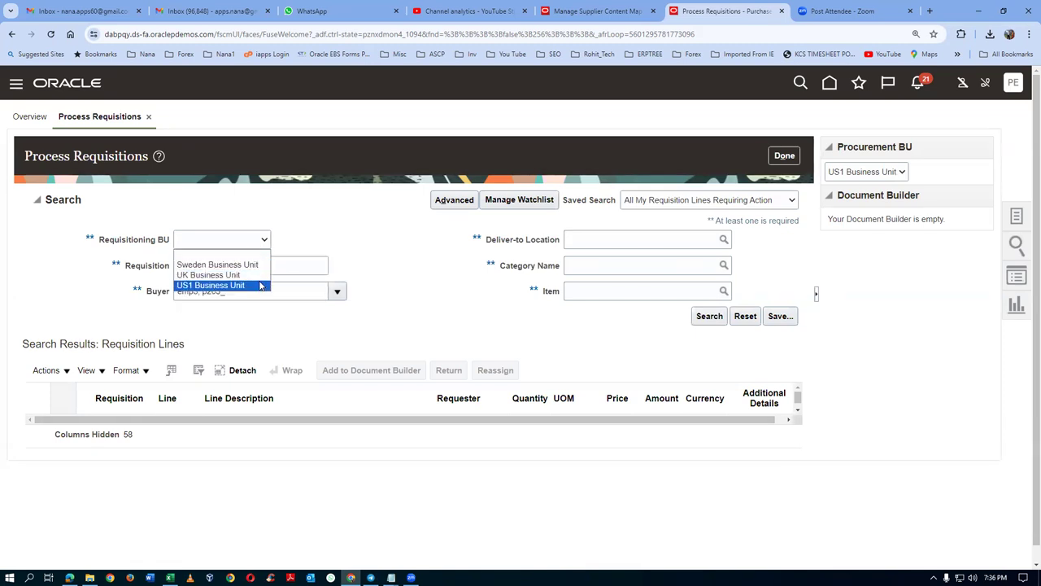
{"action": "left_click", "coordinate": [213, 285]}
{"action": "key", "text": "Tab"}
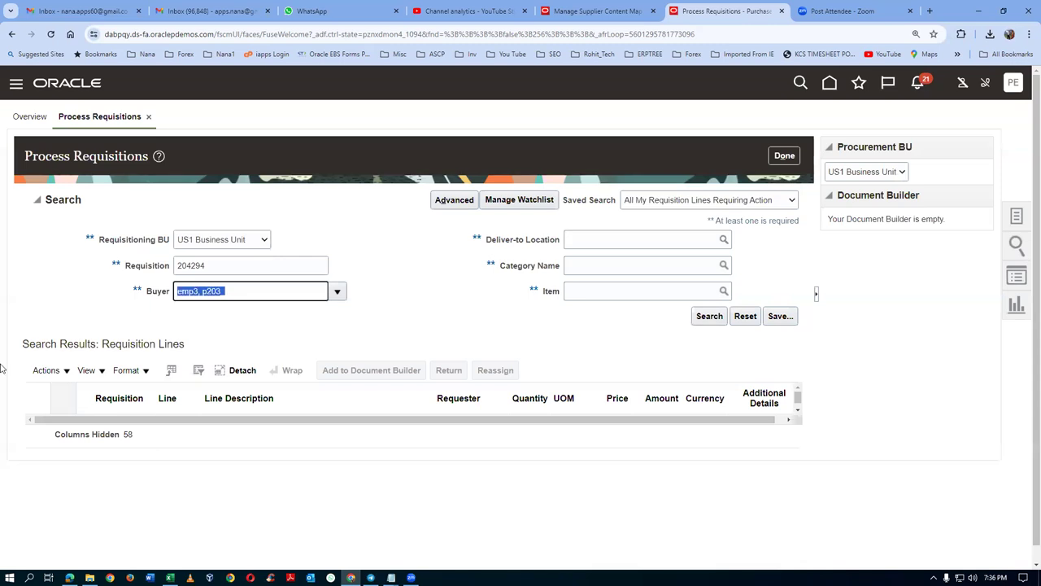
{"action": "key", "text": "Delete"}
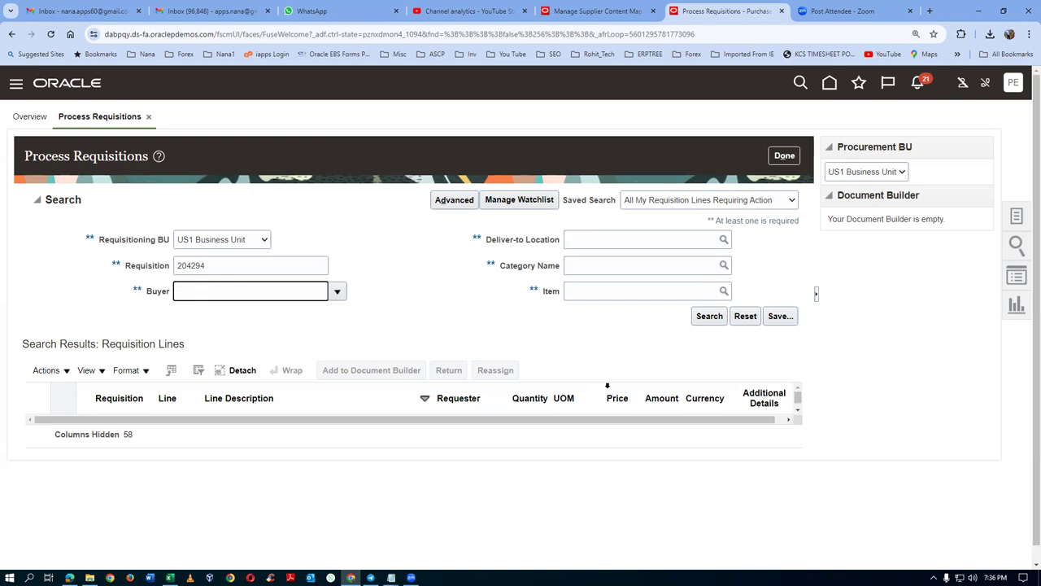
{"action": "left_click", "coordinate": [711, 318]}
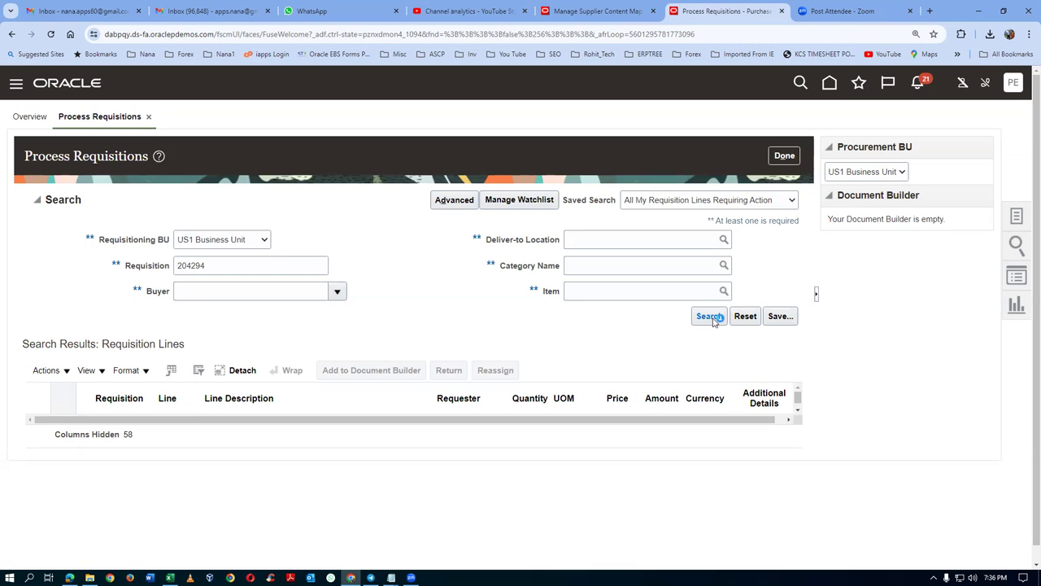
{"action": "left_click", "coordinate": [710, 317]}
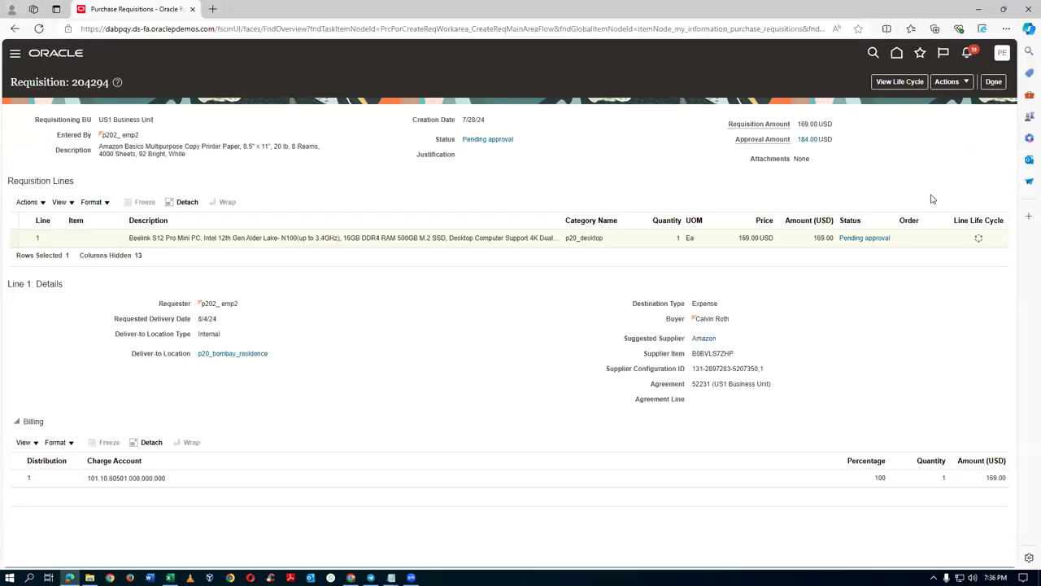
- Switch to Edge, reopen the requisition from Recent Requisitions, and rerun the requisition line search in Chrome
{"action": "left_click", "coordinate": [993, 82]}
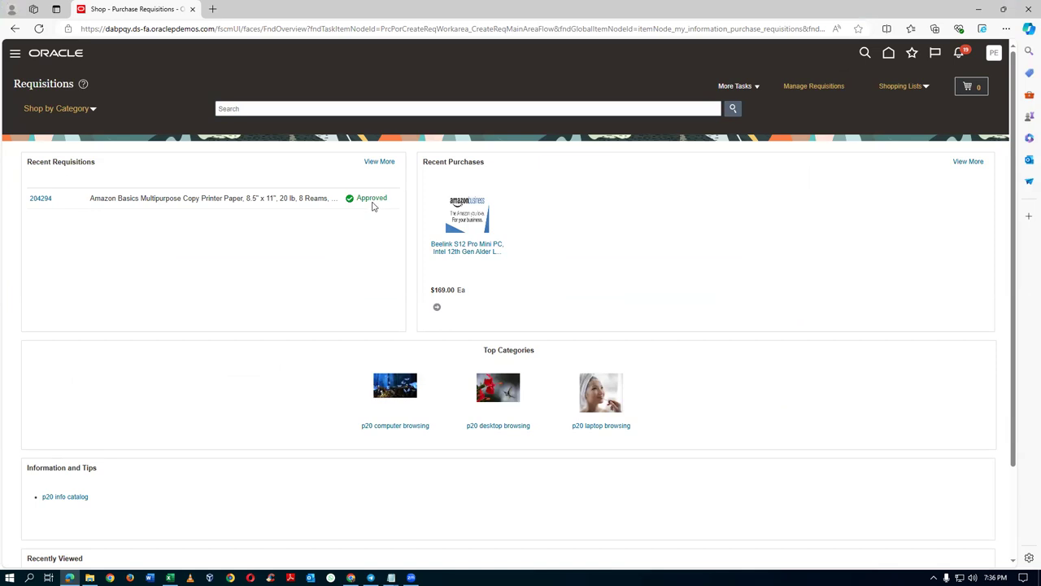
{"action": "left_click", "coordinate": [40, 199]}
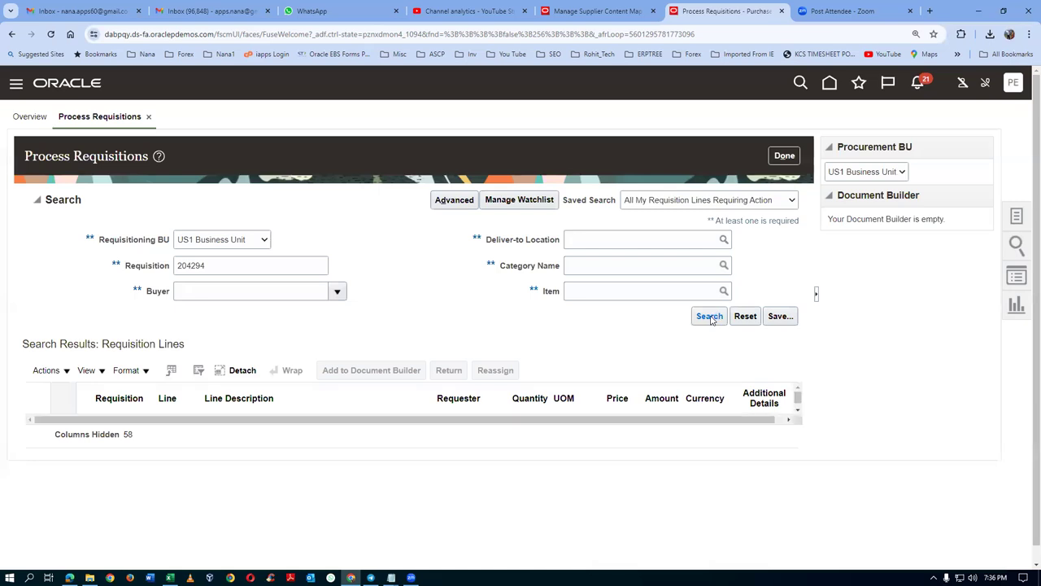
{"action": "left_click", "coordinate": [710, 317]}
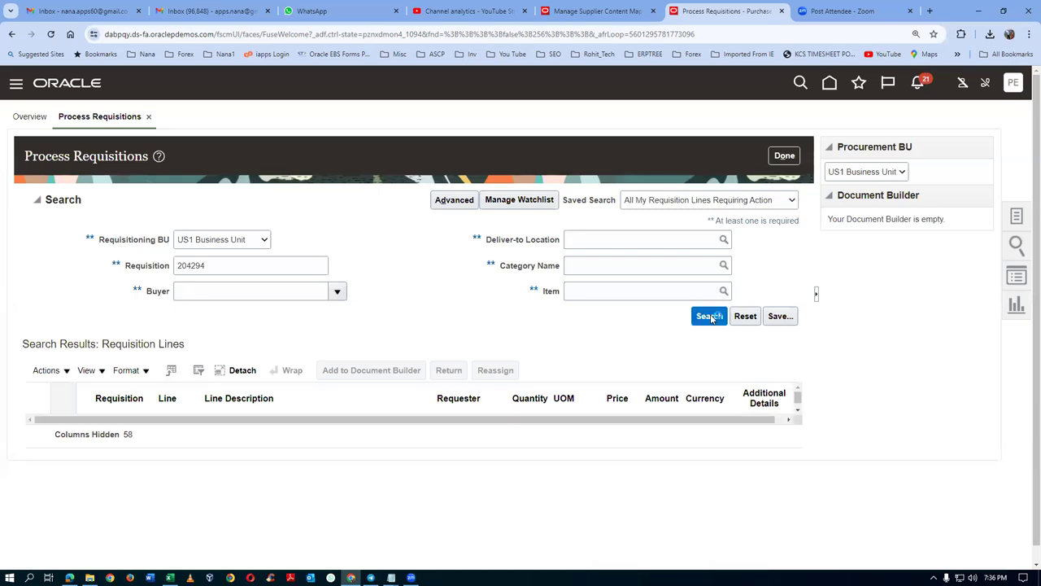
{"action": "key", "text": "alt+Tab"}
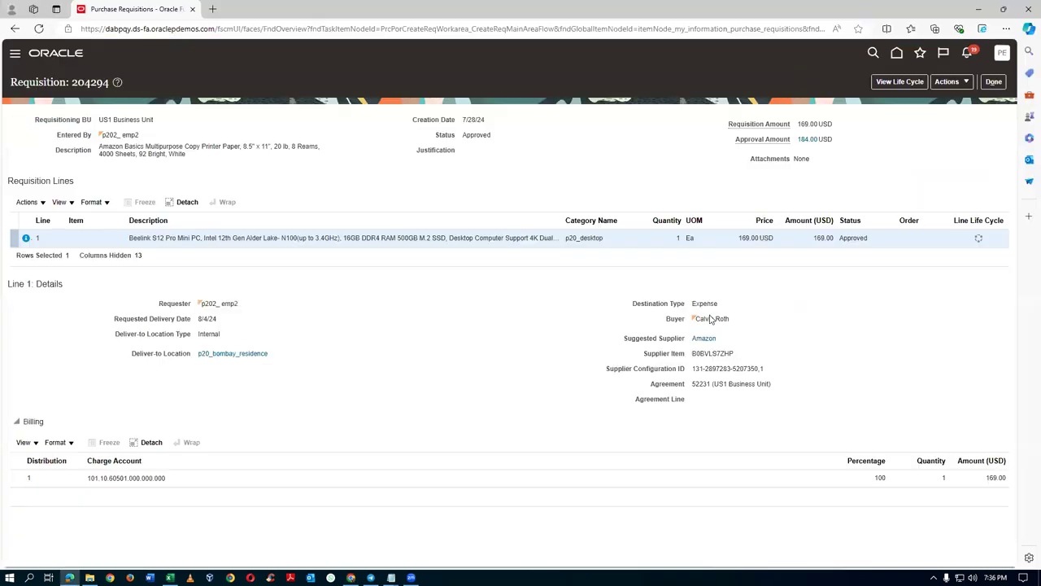
{"action": "key", "text": "alt+Tab"}
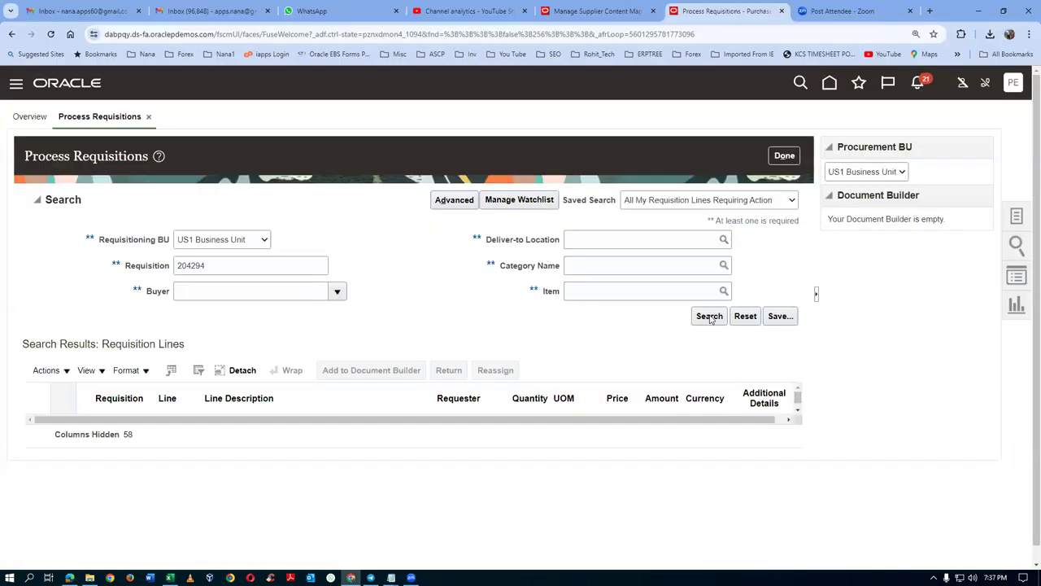
{"action": "left_click", "coordinate": [216, 293]}
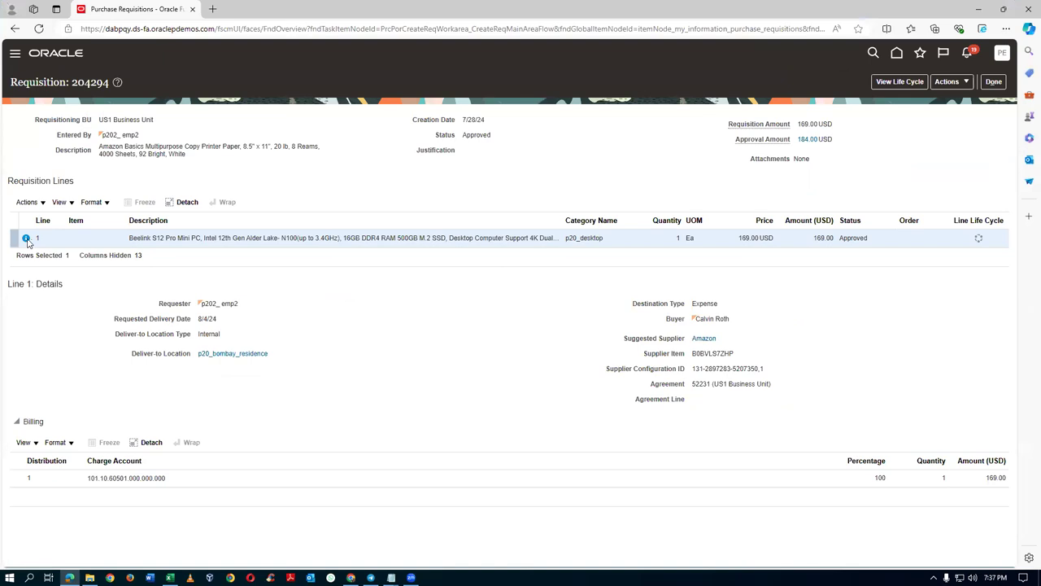
- Switch to Edge and examine requisition line 1's information message and its assigned buyer, closing the message
{"action": "left_click", "coordinate": [26, 239]}
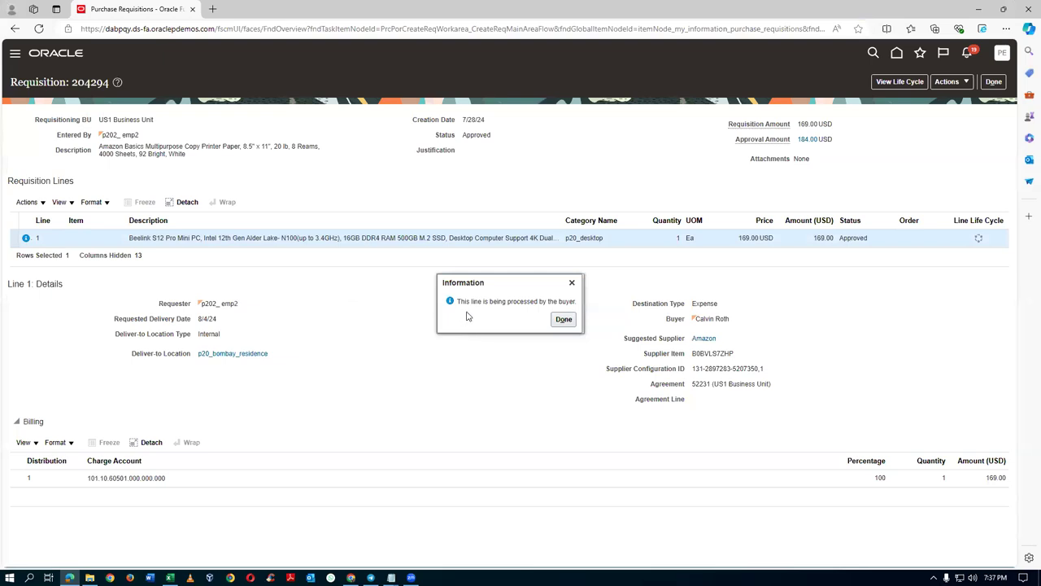
{"action": "left_click", "coordinate": [563, 319]}
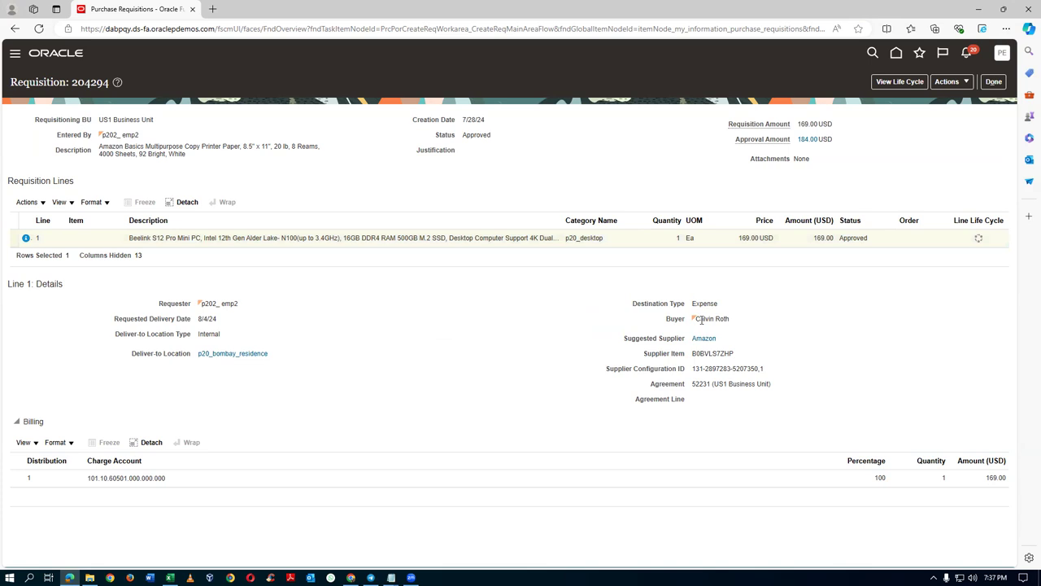
{"action": "left_click_drag", "start_coordinate": [701, 319], "coordinate": [729, 321]}
{"action": "left_click", "coordinate": [26, 238]}
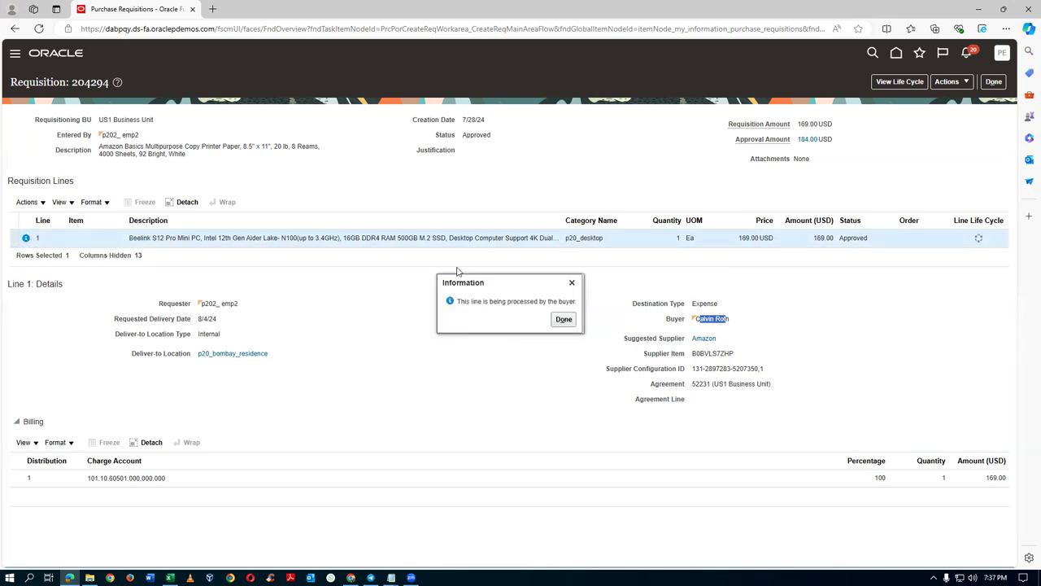
{"action": "left_click", "coordinate": [562, 321]}
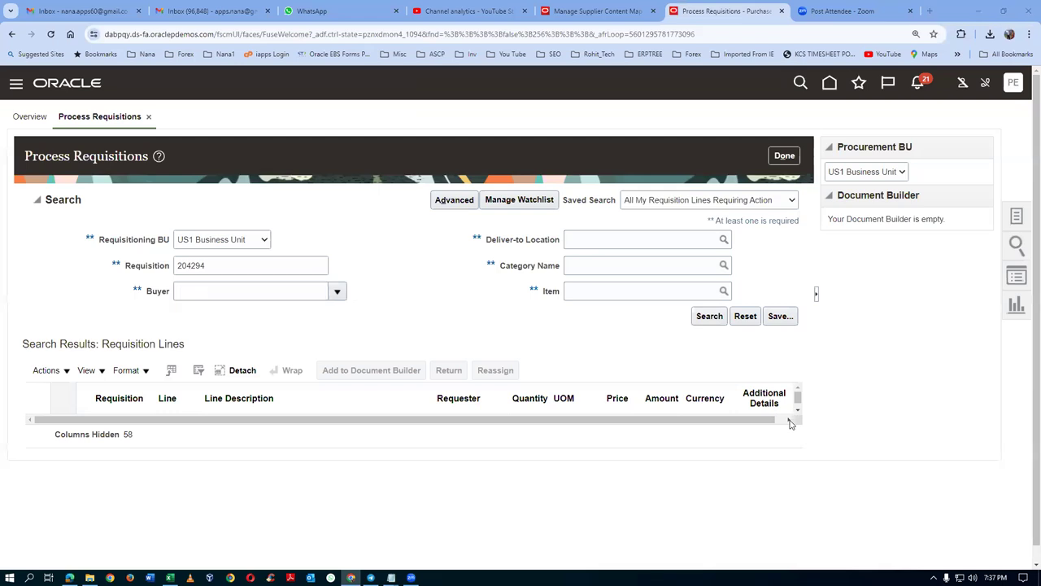
- Close Process Requisitions in Chrome, switch to Edge and reopen the requisition from Recent Requisitions
{"action": "left_click", "coordinate": [794, 156]}
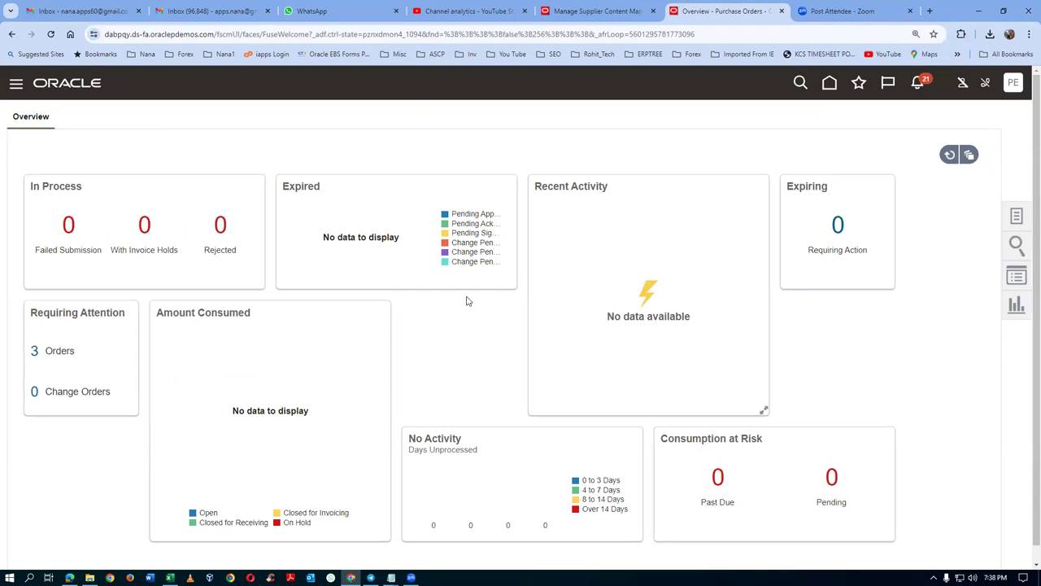
{"action": "key", "text": "alt+Tab"}
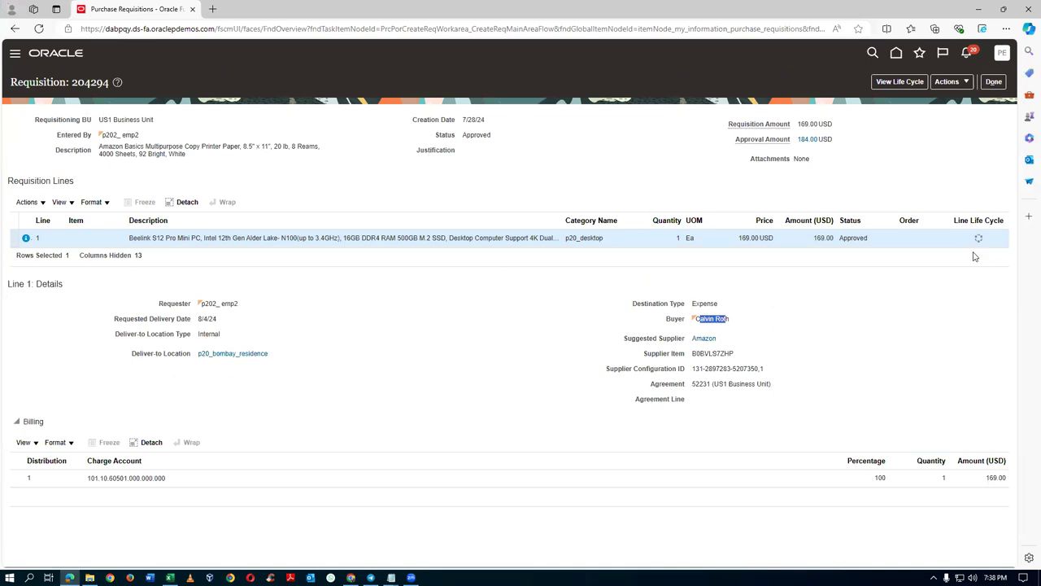
{"action": "left_click", "coordinate": [993, 81]}
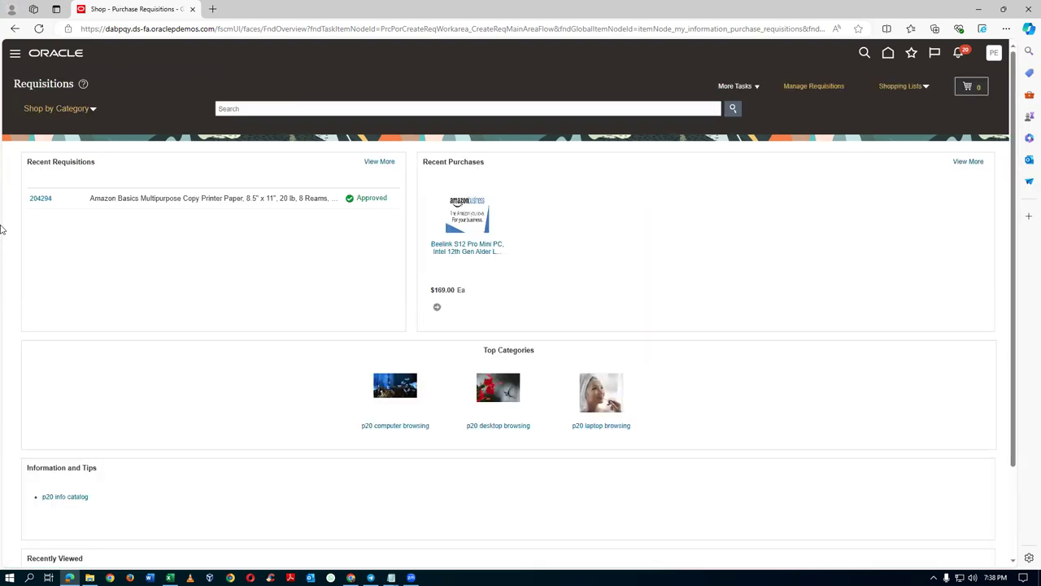
{"action": "left_click", "coordinate": [39, 199]}
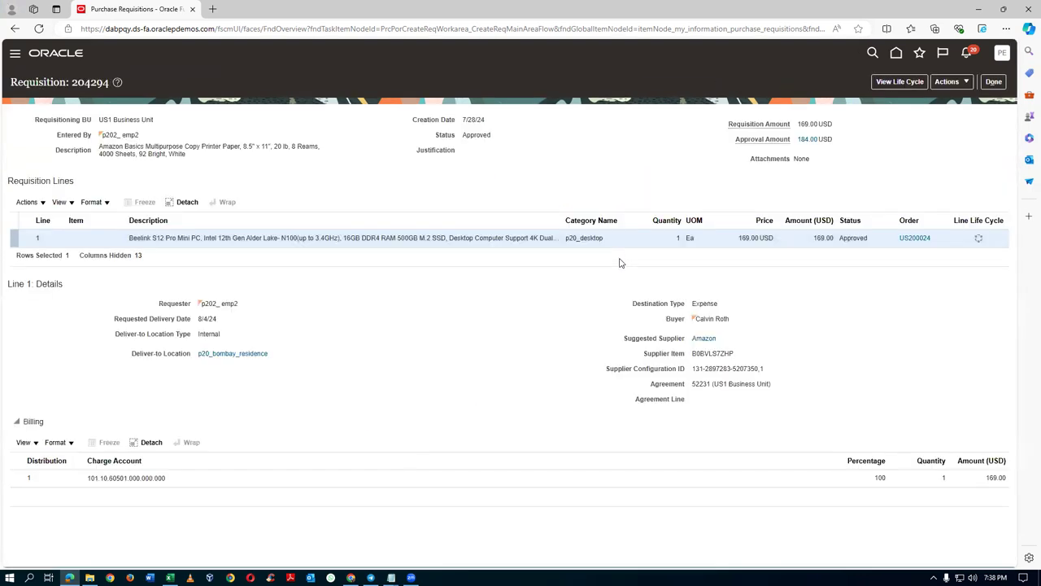
- Open the purchase order linked to line 1, review its status, ship-to location and lines, and return to the requisition
{"action": "left_click", "coordinate": [913, 240]}
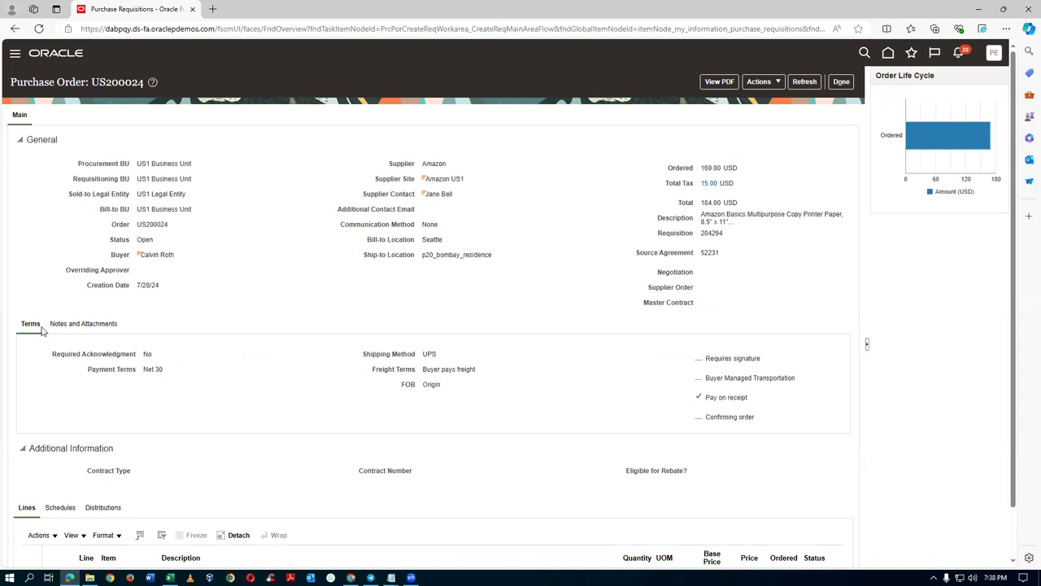
{"action": "left_click_drag", "start_coordinate": [139, 239], "coordinate": [154, 242]}
{"action": "left_click", "coordinate": [219, 295]}
{"action": "left_click_drag", "start_coordinate": [424, 258], "coordinate": [488, 257]}
{"action": "scroll", "coordinate": [488, 315], "scroll_direction": "down", "scroll_amount": 1}
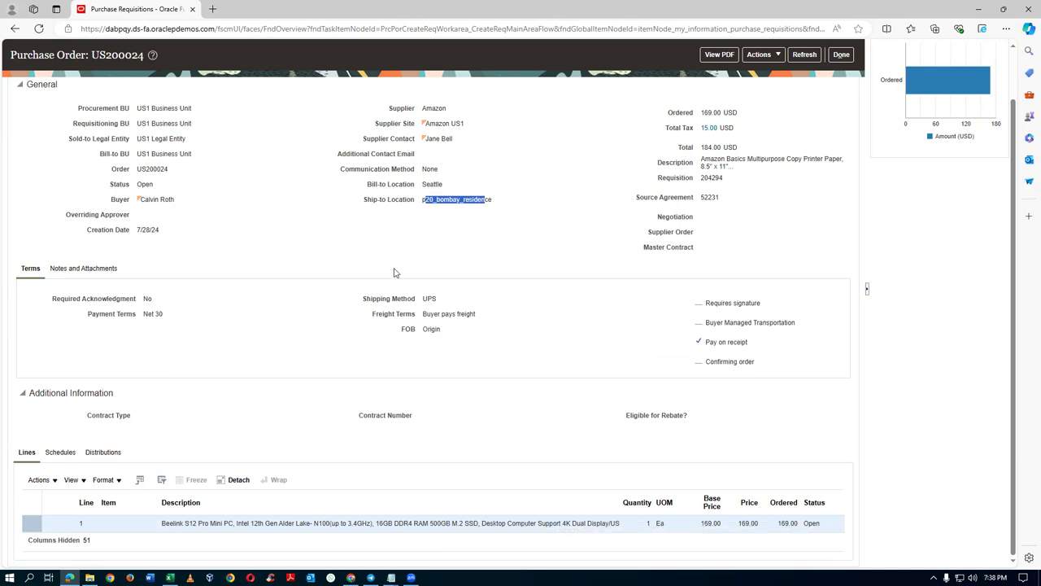
{"action": "scroll", "coordinate": [402, 268], "scroll_direction": "up", "scroll_amount": 2}
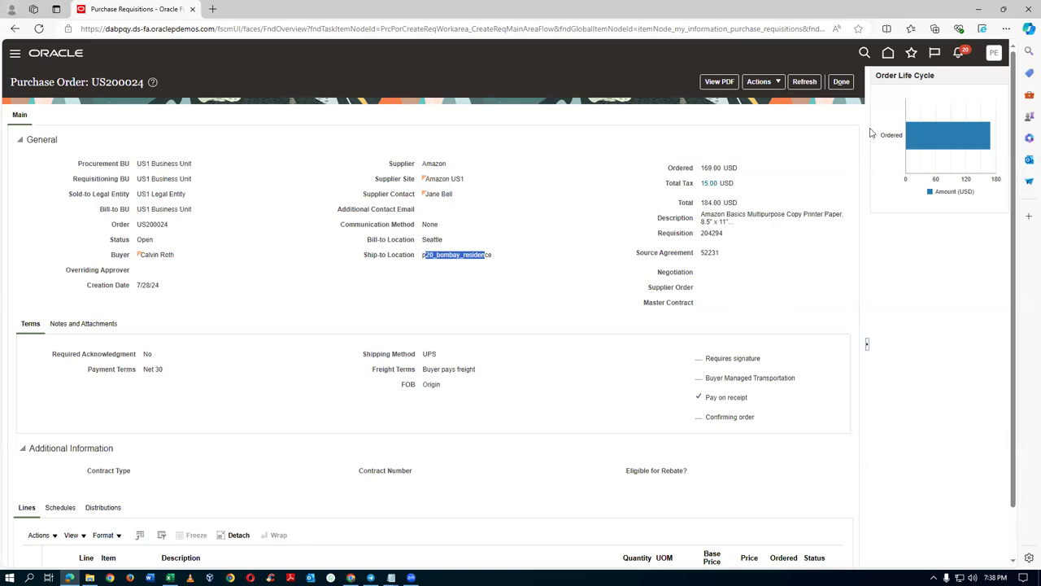
{"action": "left_click", "coordinate": [841, 82]}
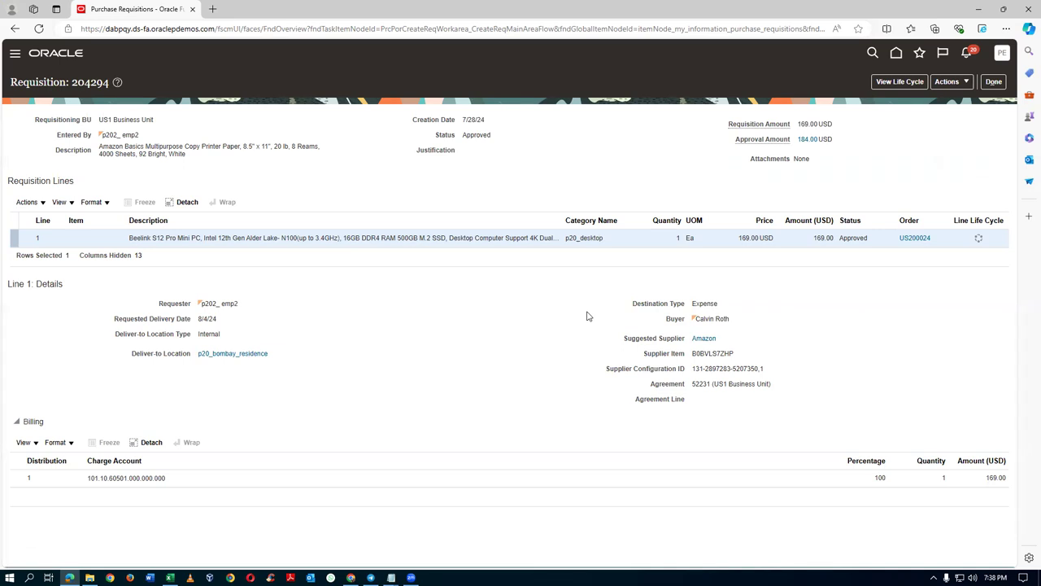
- Duplicate the requisition's tab in Edge and open My Receipts from the Procurement apps in the new tab
{"action": "key", "text": "alt+Tab"}
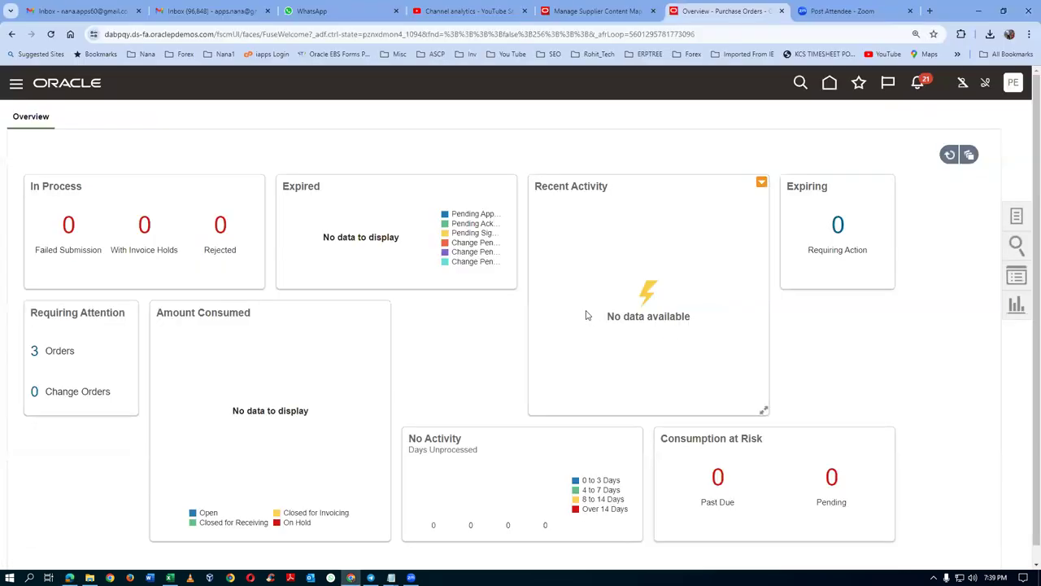
{"action": "key", "text": "alt+Tab"}
{"action": "right_click", "coordinate": [142, 13]}
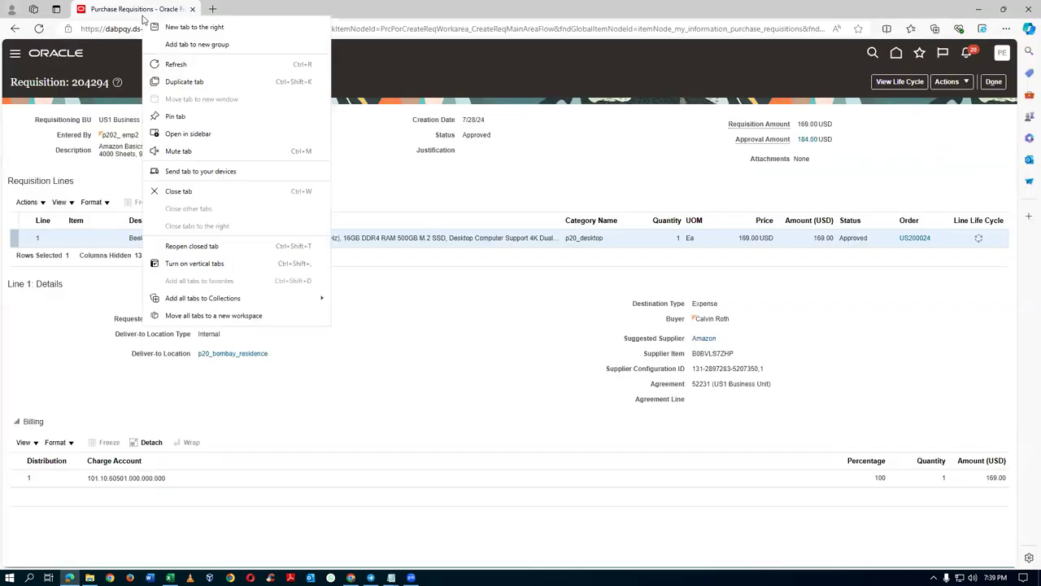
{"action": "left_click", "coordinate": [173, 81]}
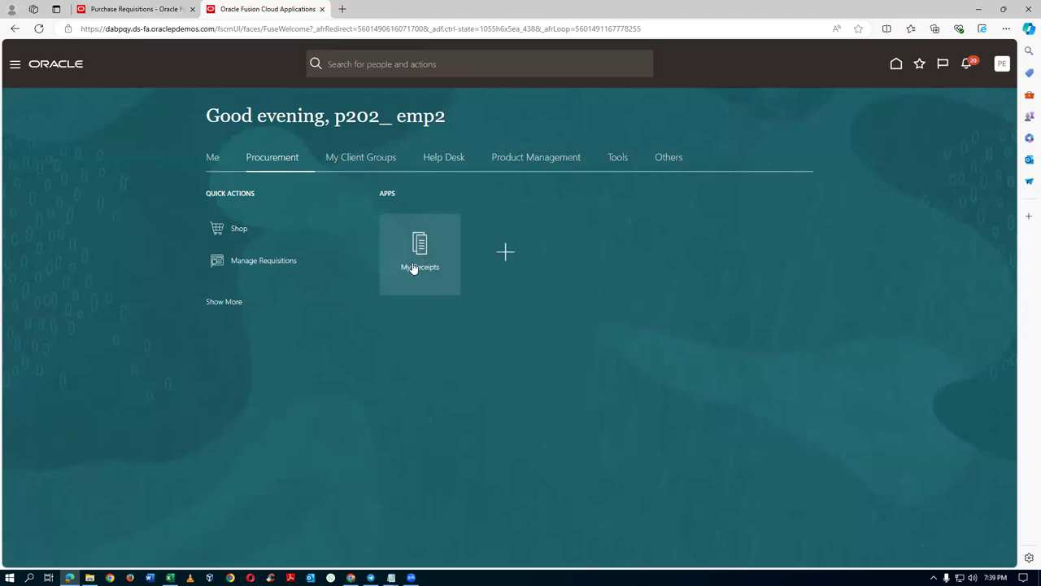
{"action": "left_click", "coordinate": [419, 274]}
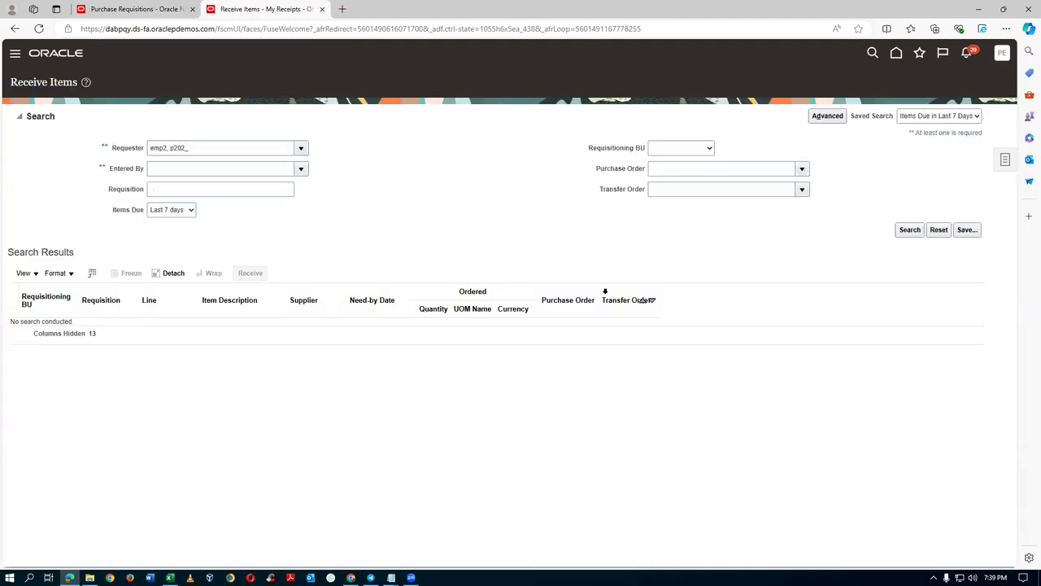
- Search Receive Items for the requisition by its number with items due at any time
{"action": "left_click", "coordinate": [180, 189]}
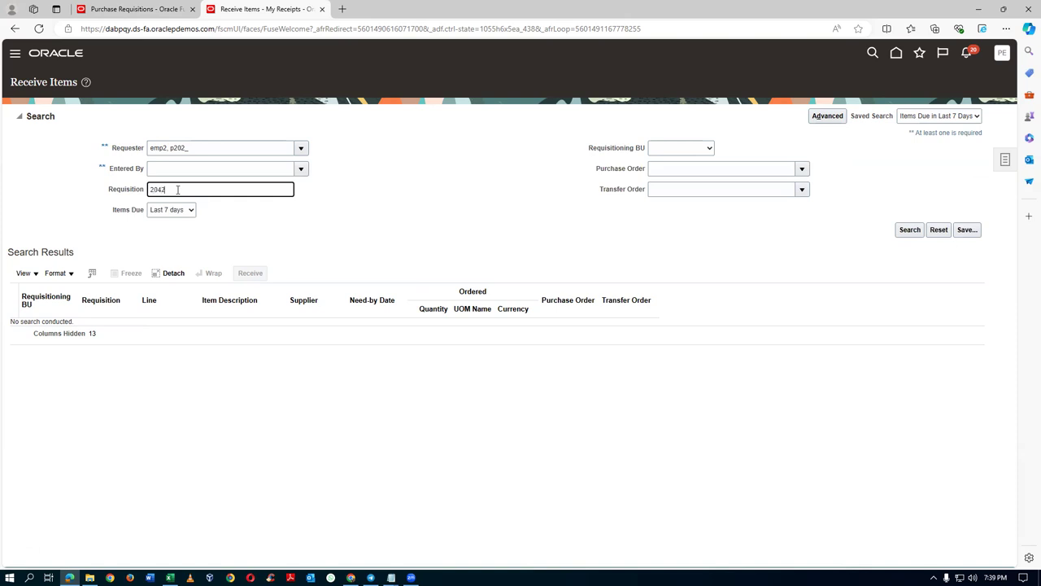
{"action": "type", "text": "204294"}
{"action": "key", "text": "Tab"}
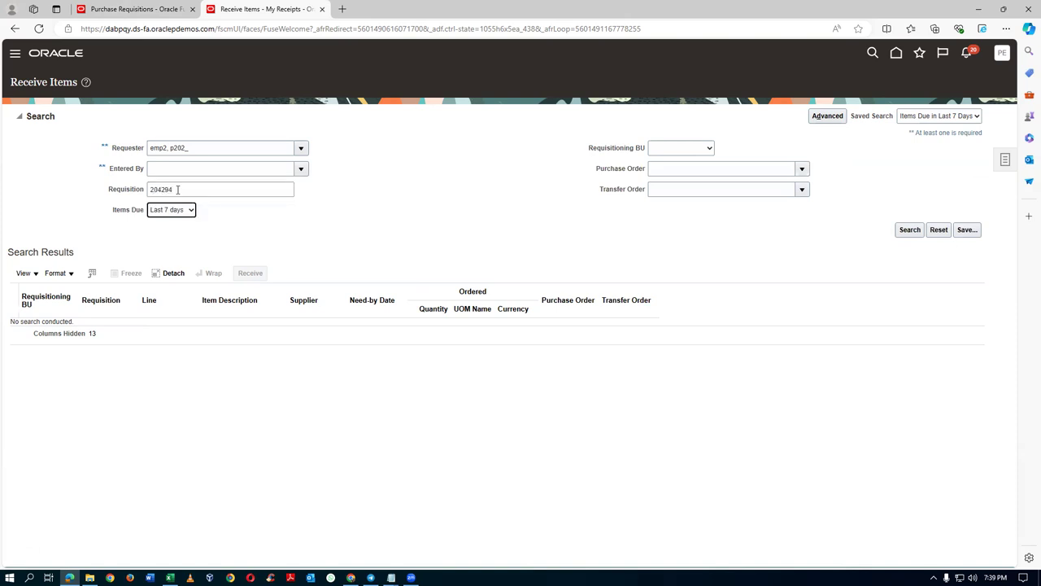
{"action": "left_click", "coordinate": [182, 210]}
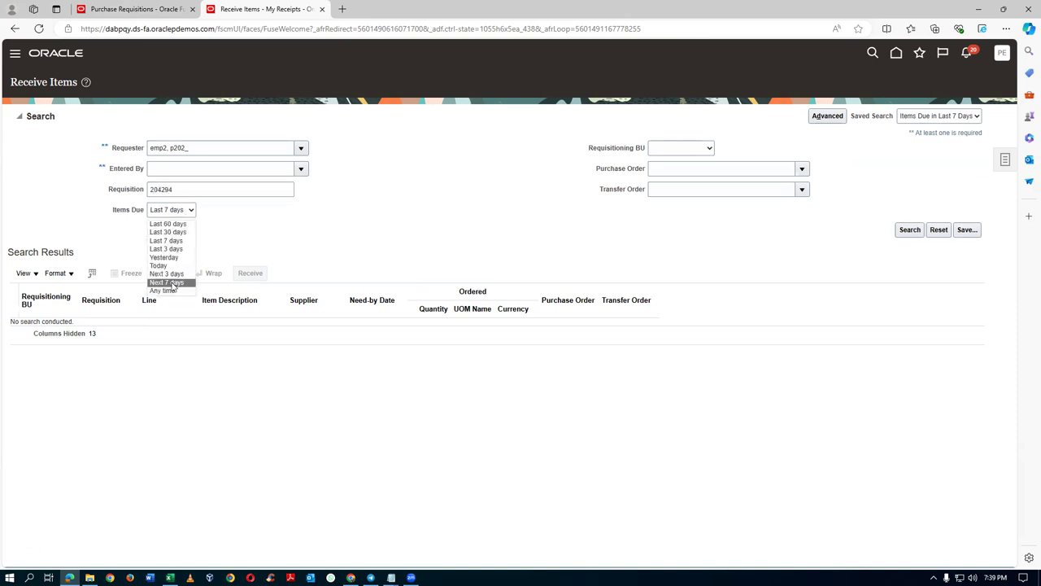
{"action": "left_click", "coordinate": [169, 291]}
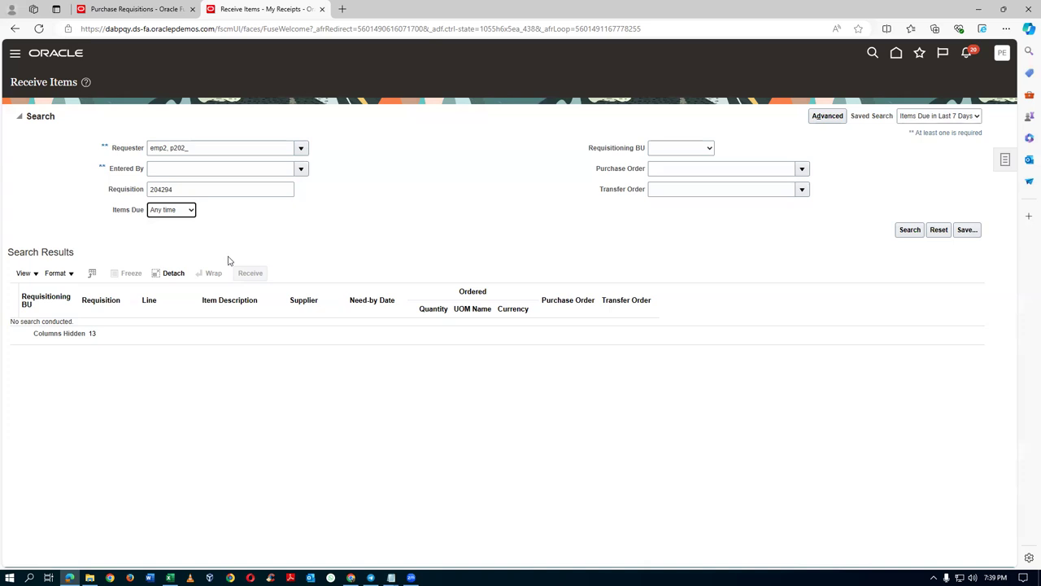
{"action": "left_click", "coordinate": [129, 10]}
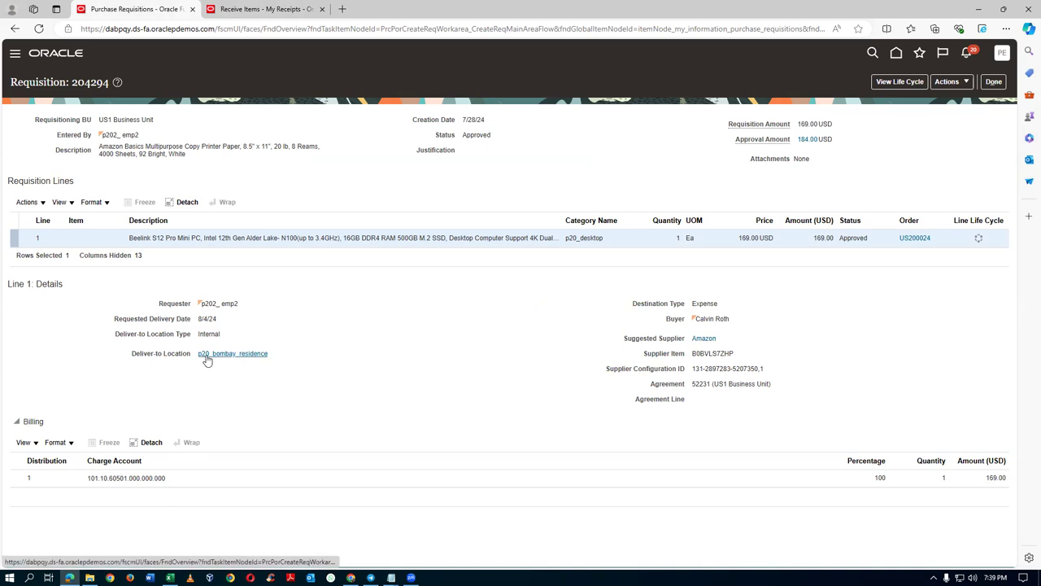
{"action": "left_click", "coordinate": [246, 10]}
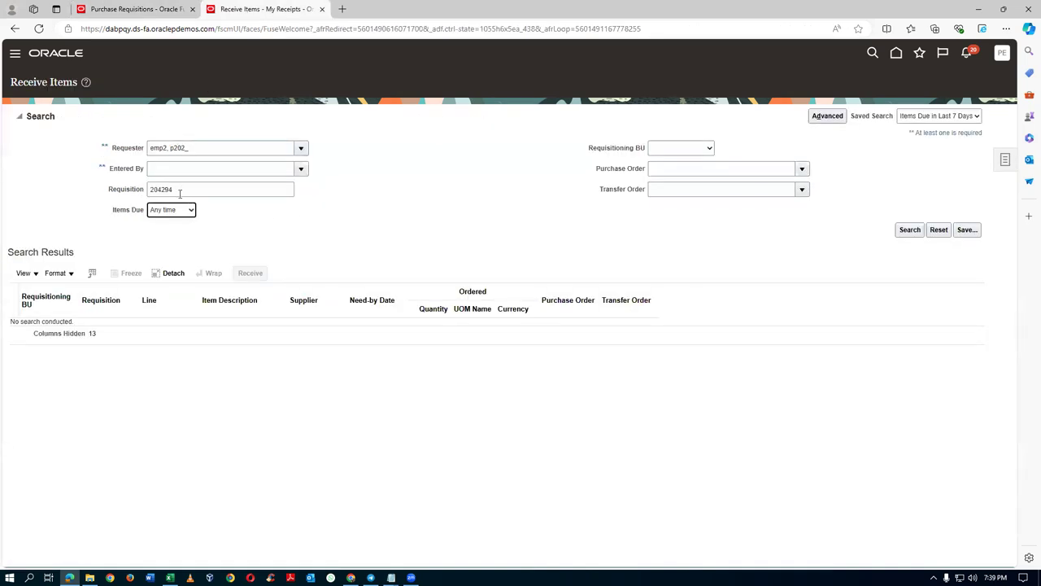
{"action": "left_click", "coordinate": [910, 230]}
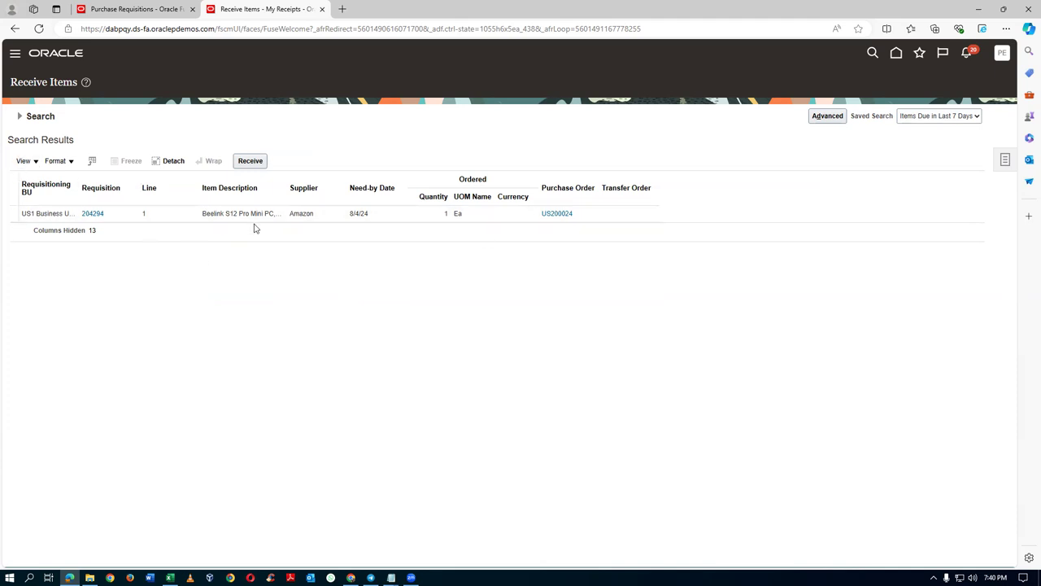
- Start a receipt for the Beelink mini PC line, filling in its receipt quantity, waybill 34345 and packing slip 6758
{"action": "left_click", "coordinate": [309, 214]}
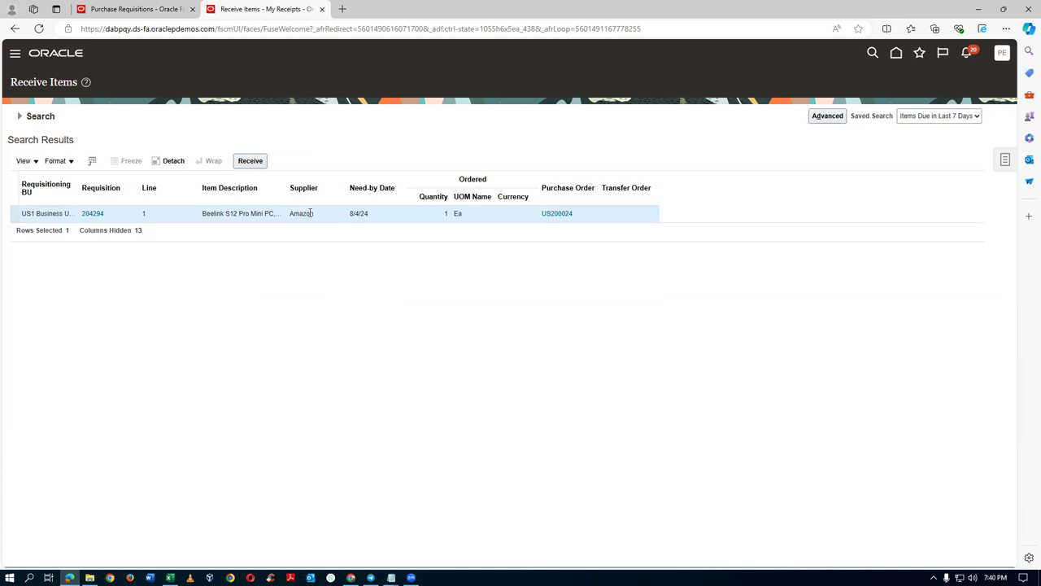
{"action": "left_click", "coordinate": [251, 162]}
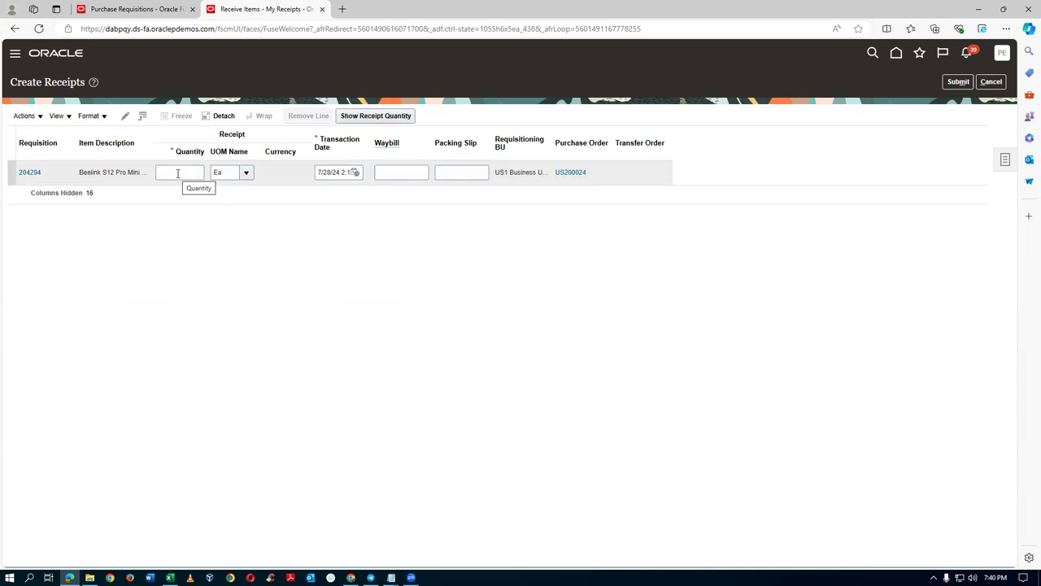
{"action": "left_click", "coordinate": [396, 117]}
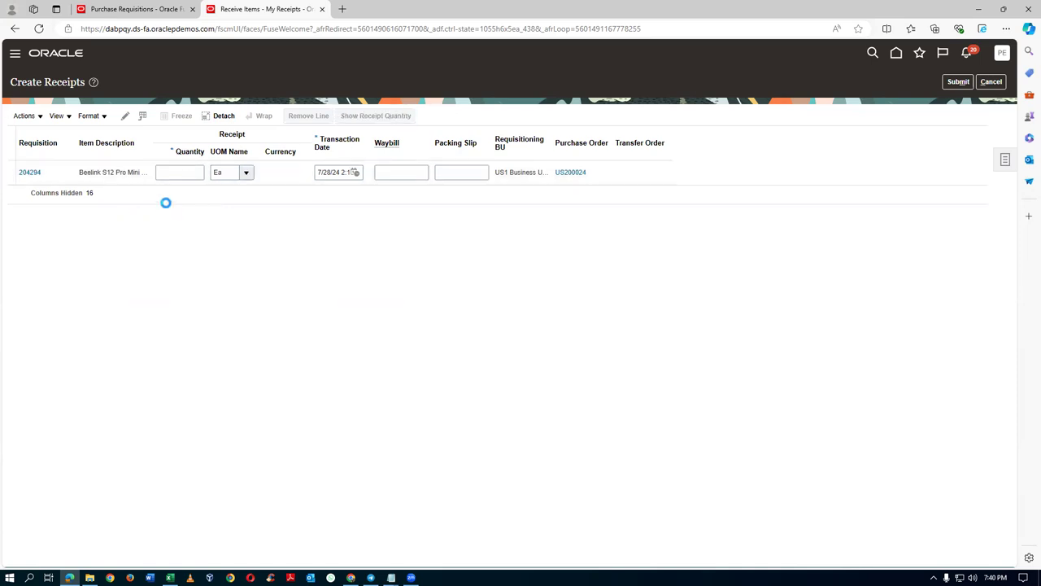
{"action": "left_click", "coordinate": [404, 172]}
{"action": "type", "text": "34345"}
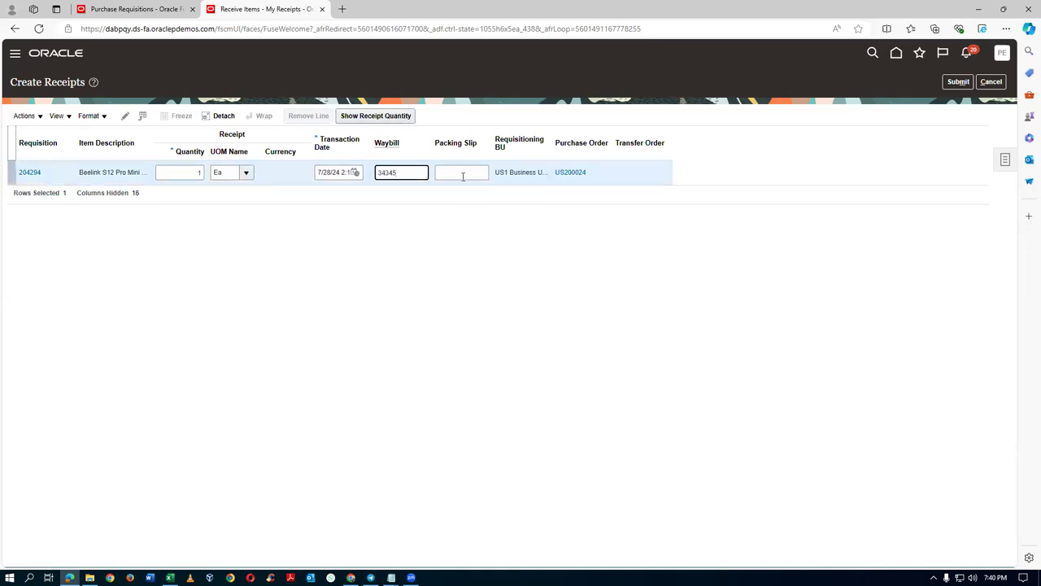
{"action": "left_click", "coordinate": [463, 176]}
{"action": "type", "text": "6758"}
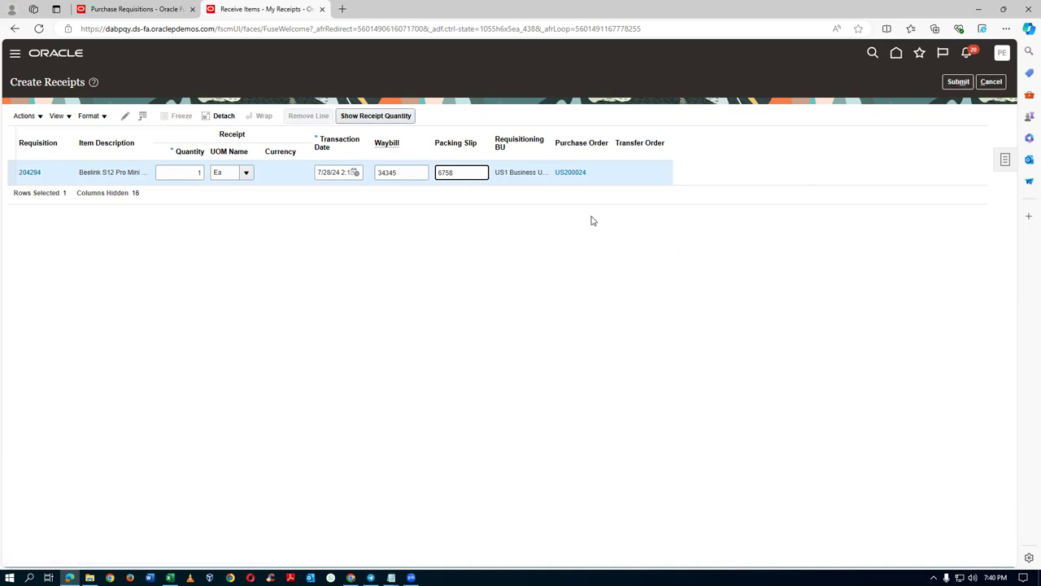
- Open the purchase order linked to requisition line 1 and examine its schedule, delivery location, dates and terms
{"action": "left_click", "coordinate": [157, 12]}
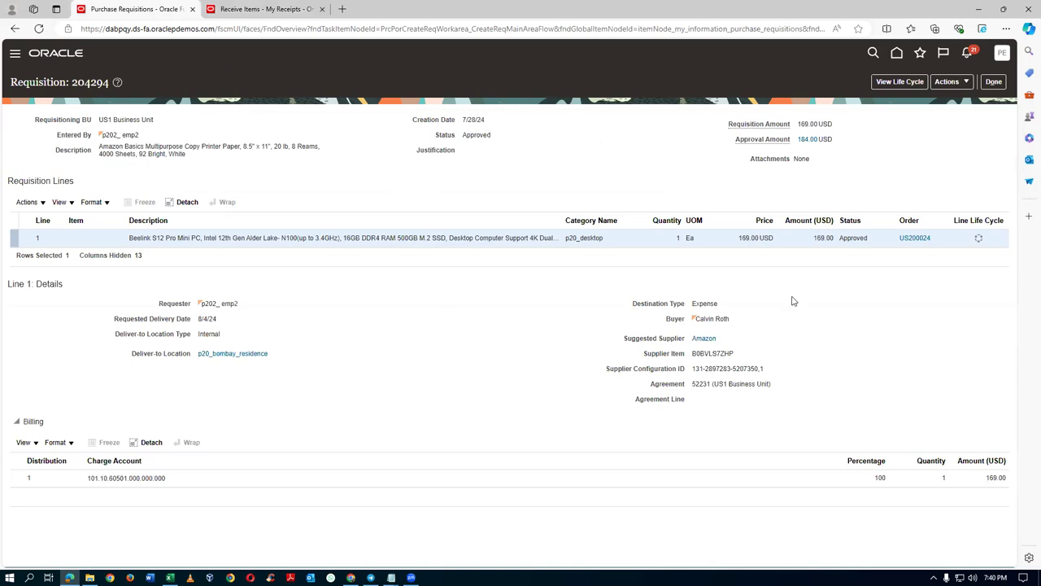
{"action": "left_click", "coordinate": [915, 238]}
{"action": "scroll", "coordinate": [419, 341], "scroll_direction": "down", "scroll_amount": 1}
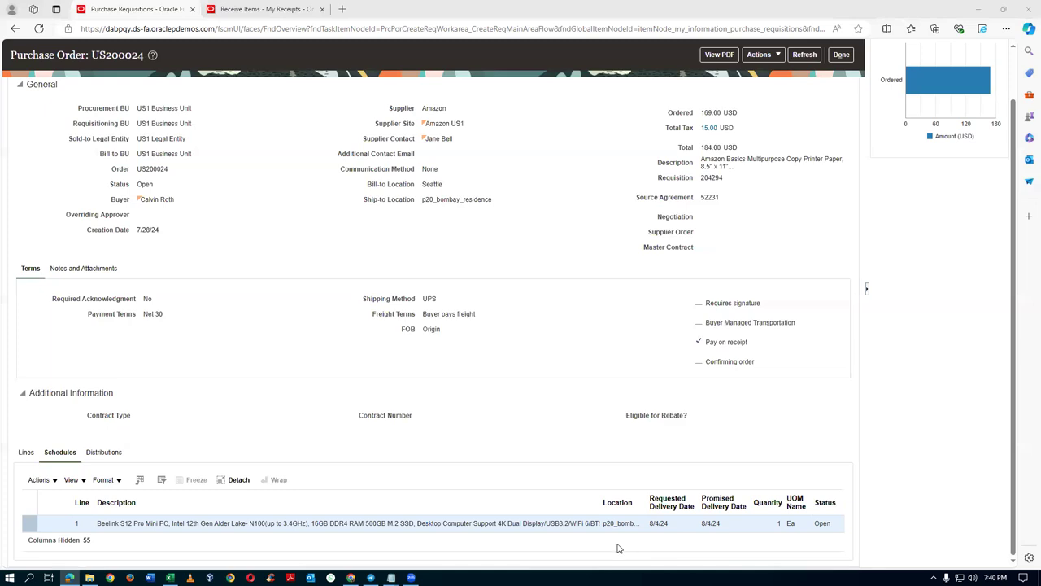
{"action": "left_click", "coordinate": [26, 522]}
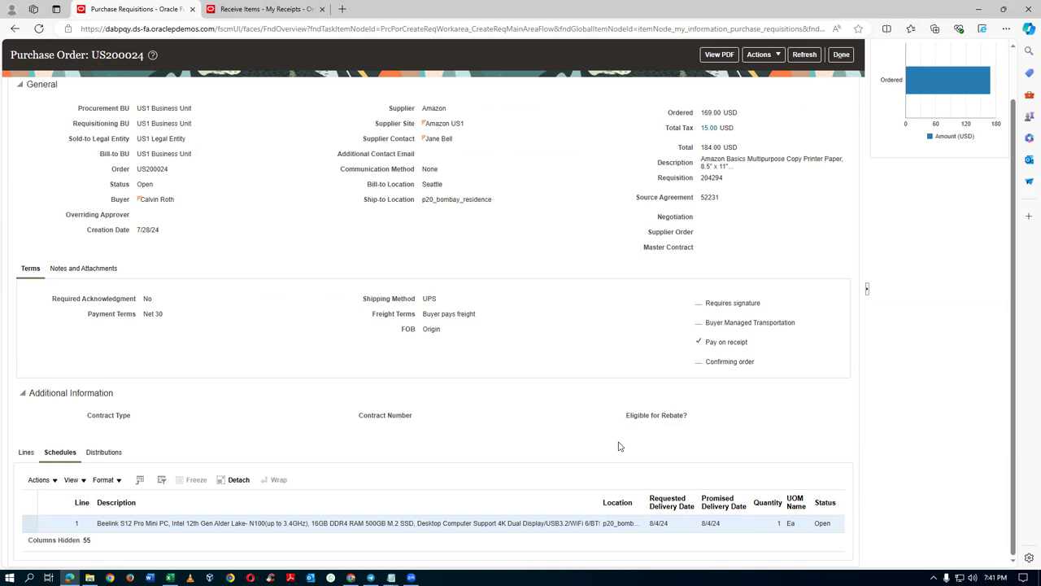
{"action": "scroll", "coordinate": [619, 446], "scroll_direction": "up", "scroll_amount": 1}
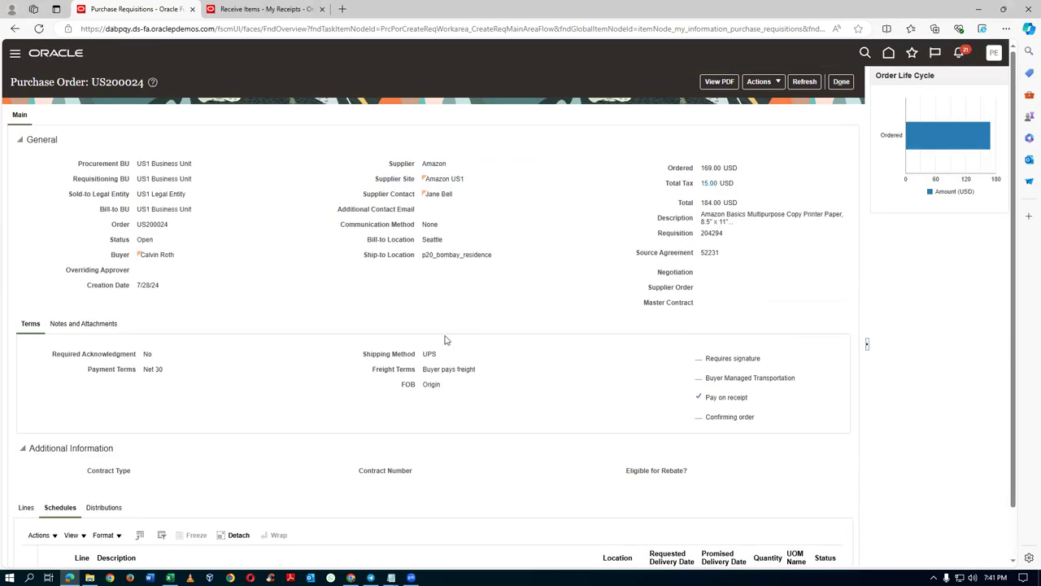
- Return to the prepared receipt, submit it and dismiss the confirmation
{"action": "left_click", "coordinate": [247, 9]}
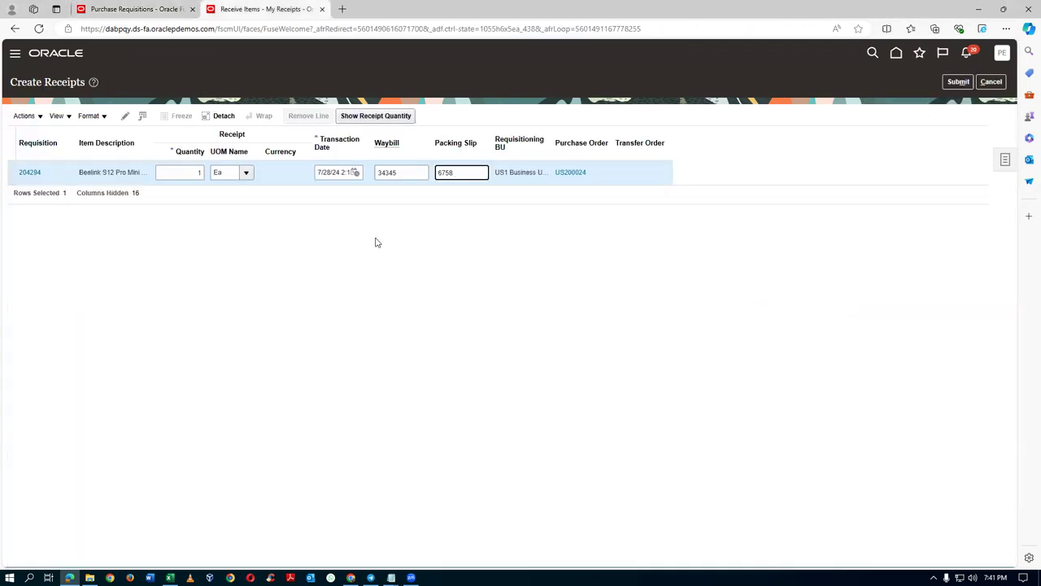
{"action": "left_click", "coordinate": [957, 81]}
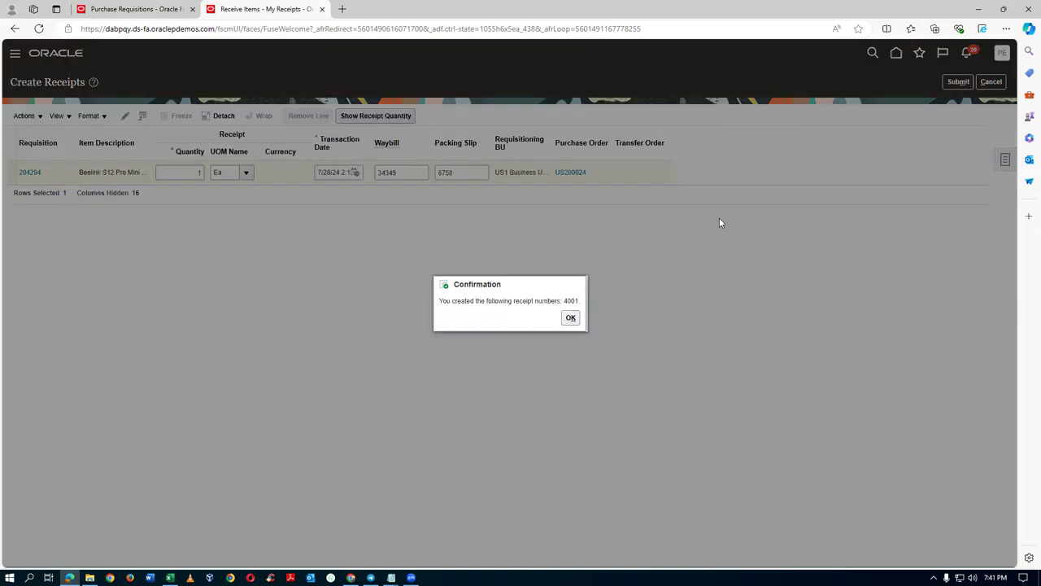
{"action": "left_click", "coordinate": [570, 317]}
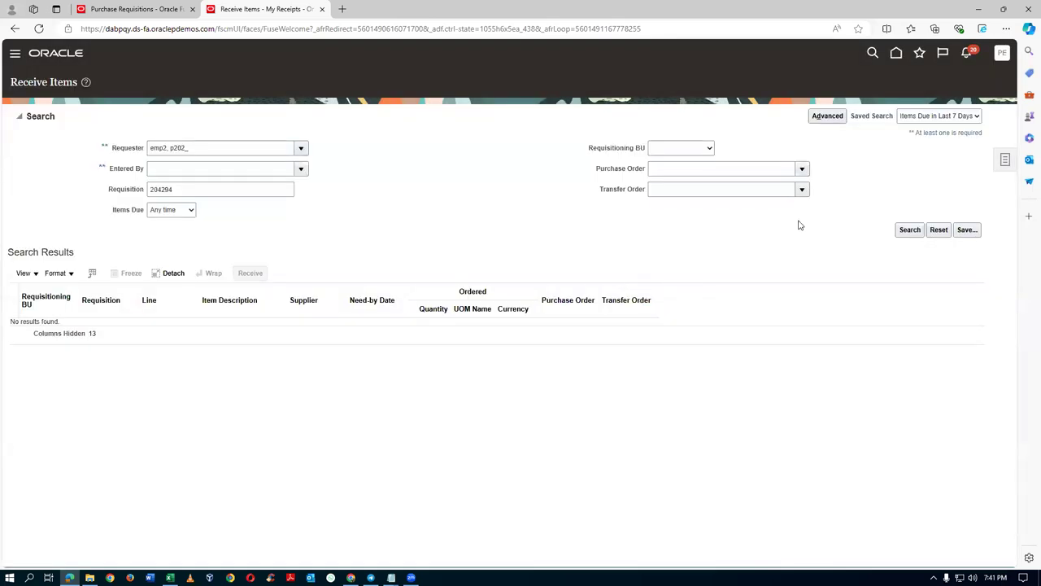
- Open Manage Receipts and search for receipt 4001
{"action": "left_click", "coordinate": [1006, 161]}
{"action": "left_click", "coordinate": [888, 82]}
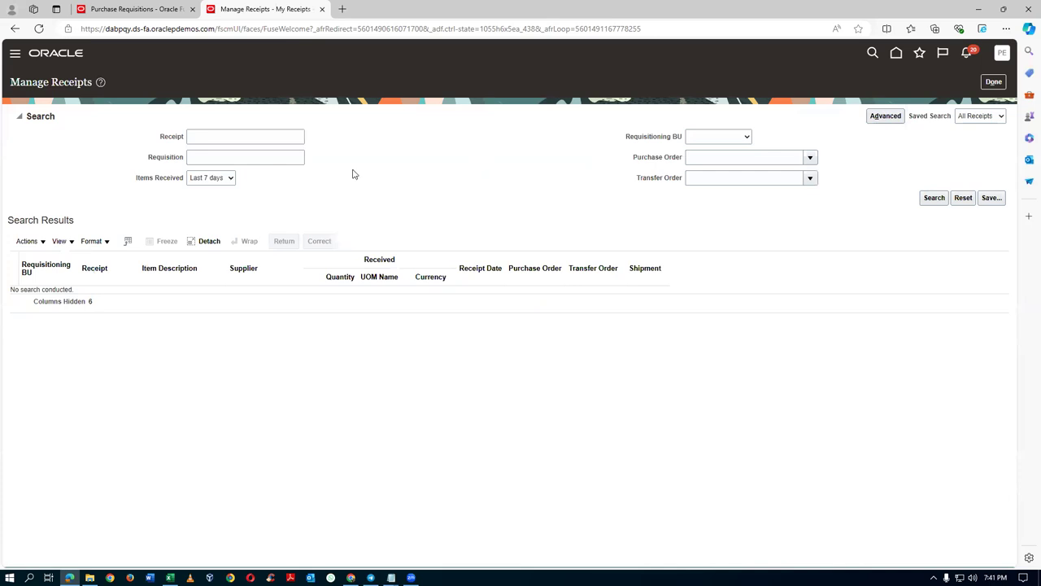
{"action": "left_click", "coordinate": [254, 137]}
{"action": "type", "text": "4001"}
{"action": "key", "text": "Tab"}
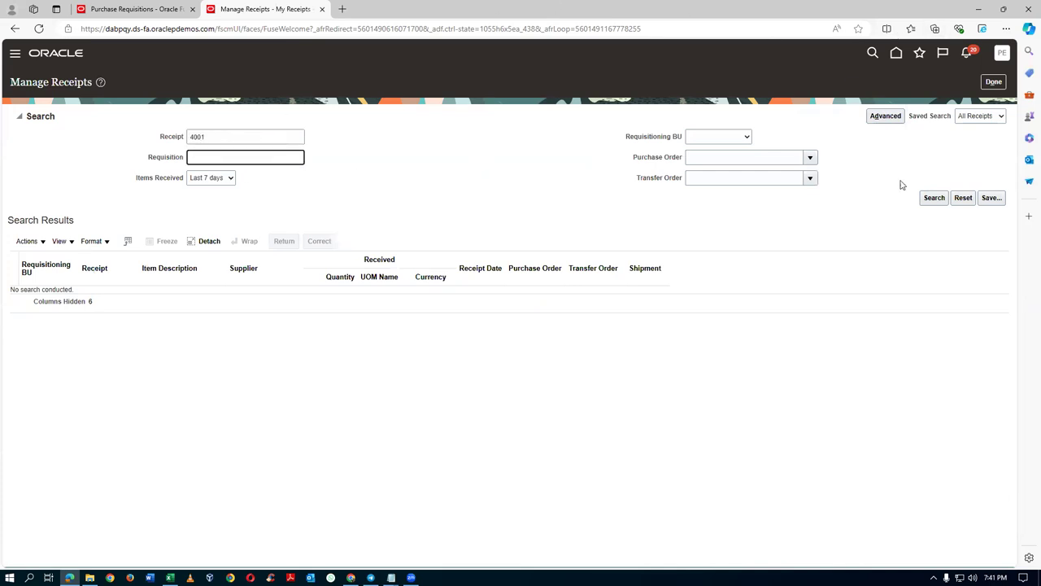
{"action": "left_click", "coordinate": [934, 200]}
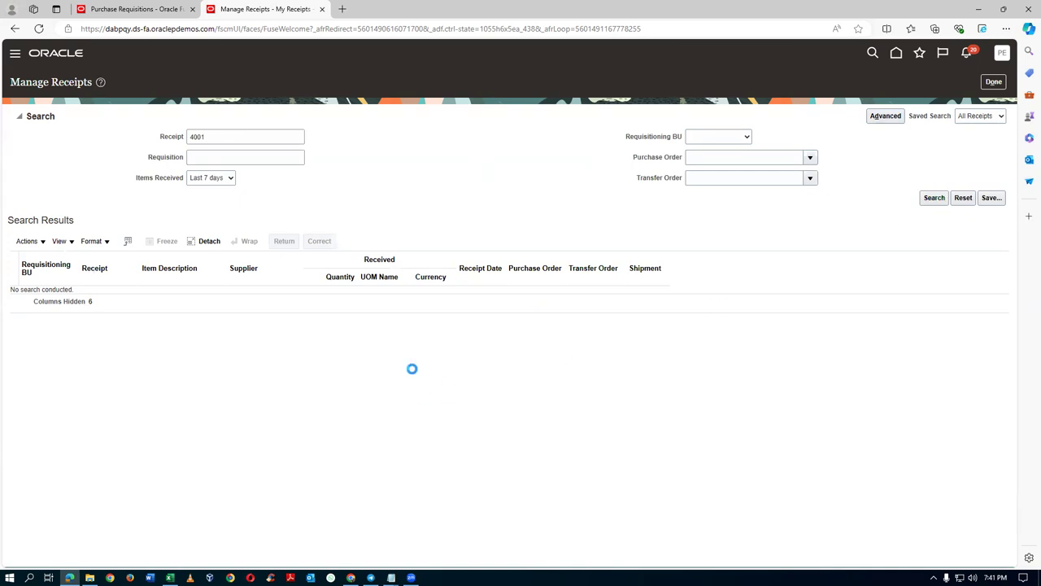
- Review the receipt's Beelink mini PC line with its Return and Correct options, and go back to Receive Items
{"action": "left_click", "coordinate": [309, 215]}
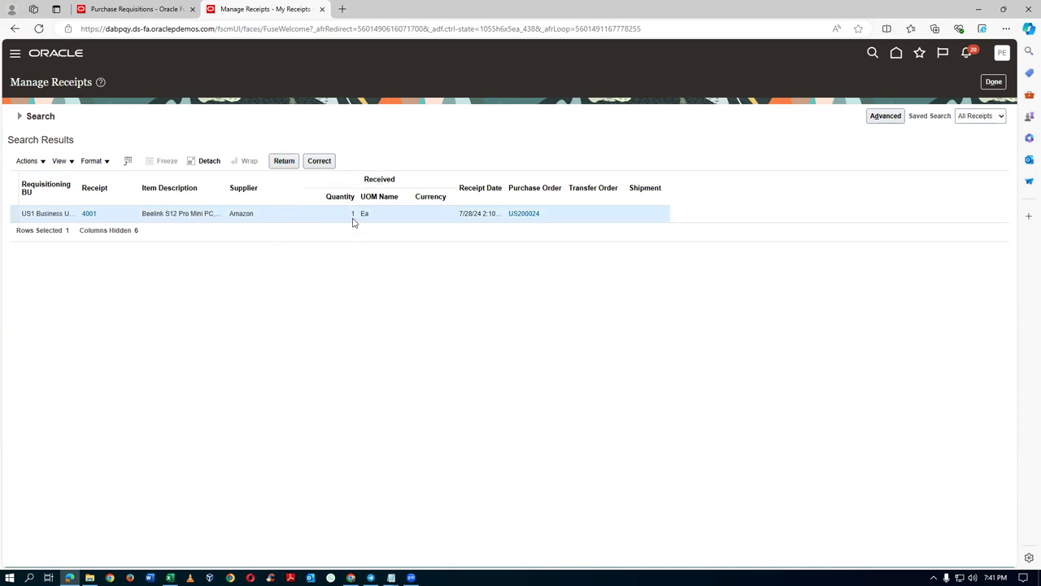
{"action": "left_click", "coordinate": [318, 163]}
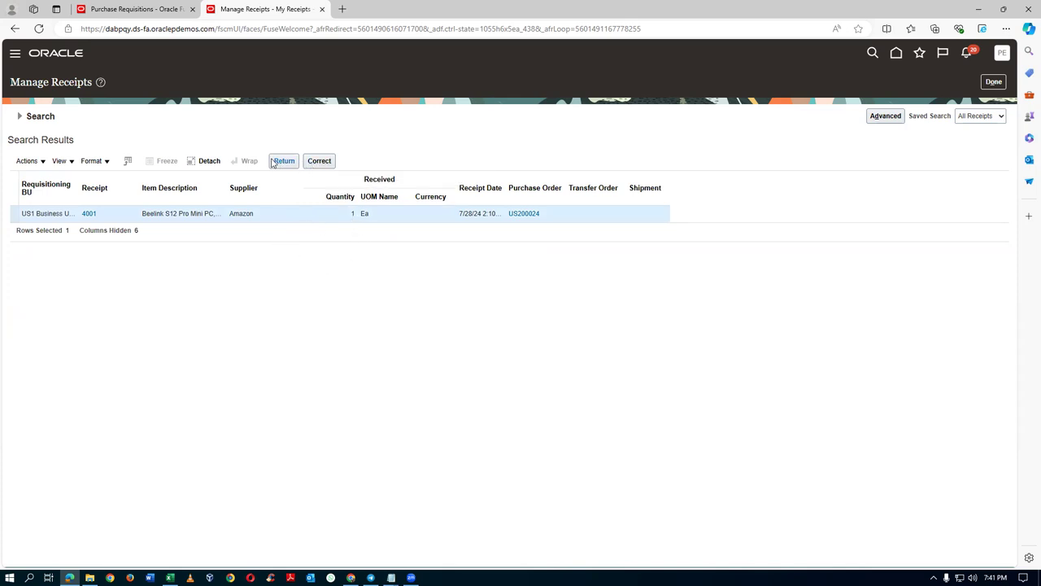
{"action": "left_click", "coordinate": [313, 162]}
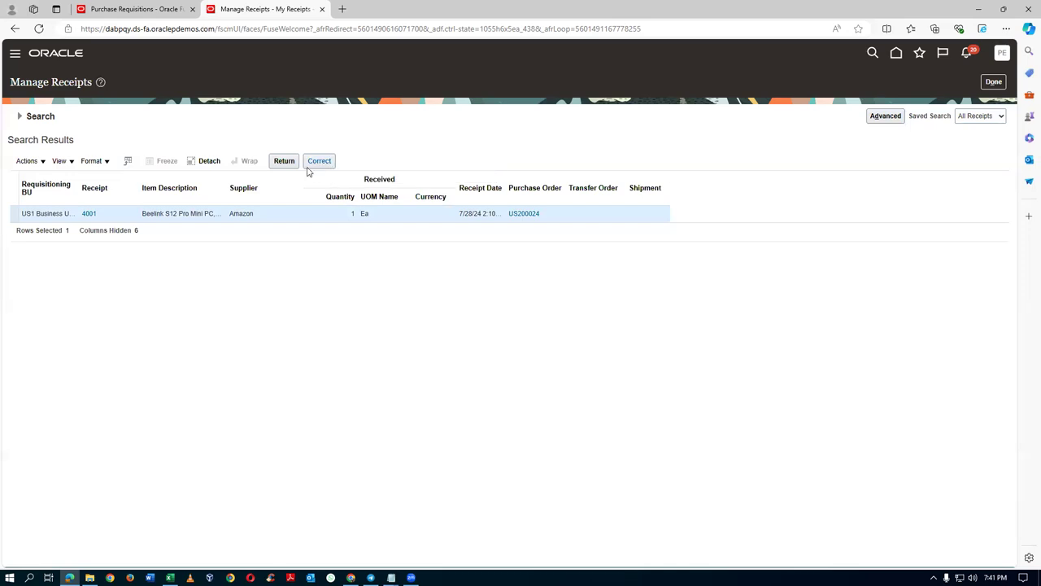
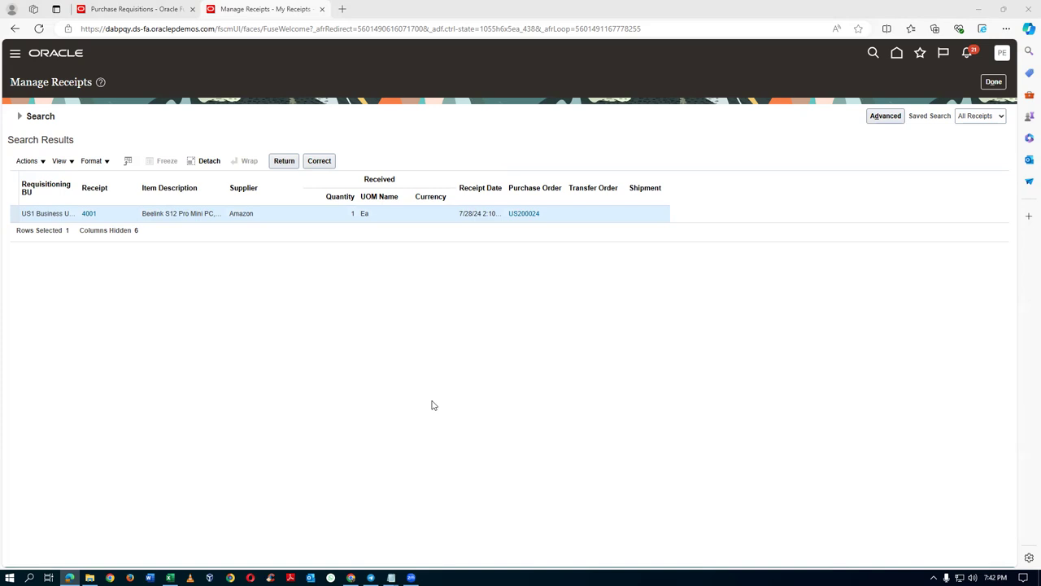
{"action": "left_click", "coordinate": [991, 82]}
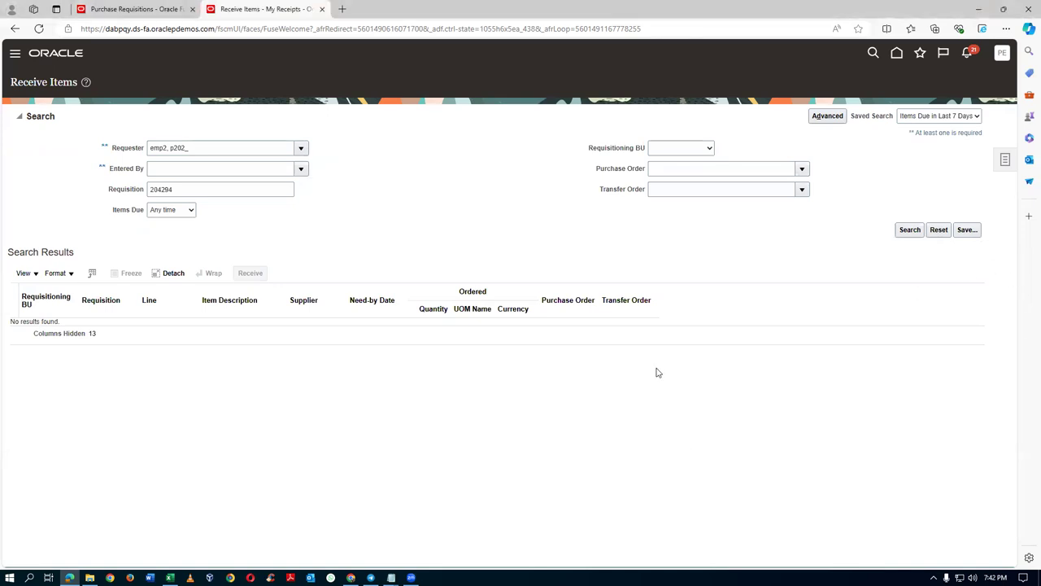
- Switch to Chrome and open Setup and Maintenance
{"action": "key", "text": "alt+Tab"}
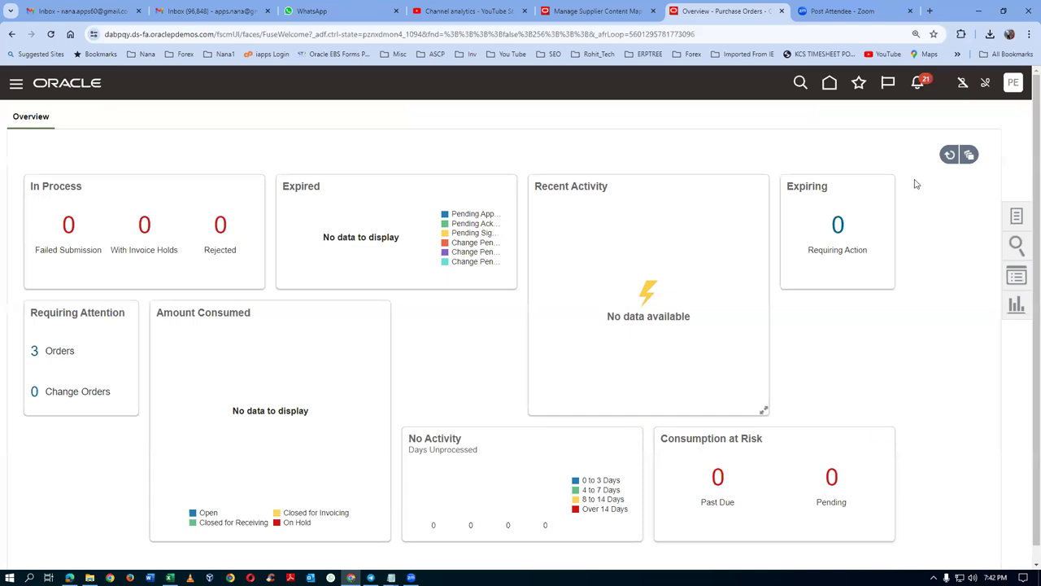
{"action": "left_click", "coordinate": [1015, 88]}
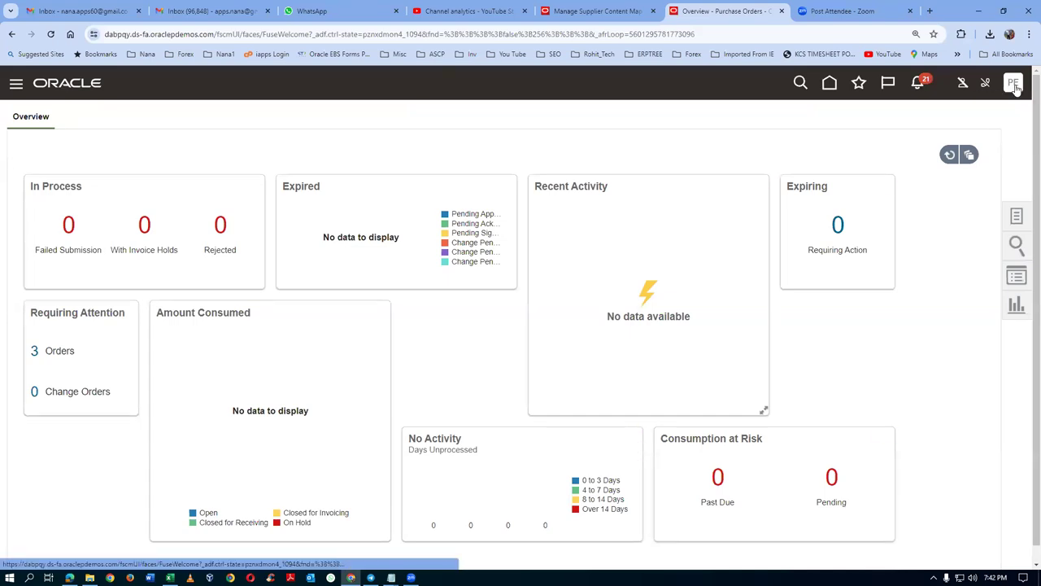
{"action": "left_click", "coordinate": [777, 287]}
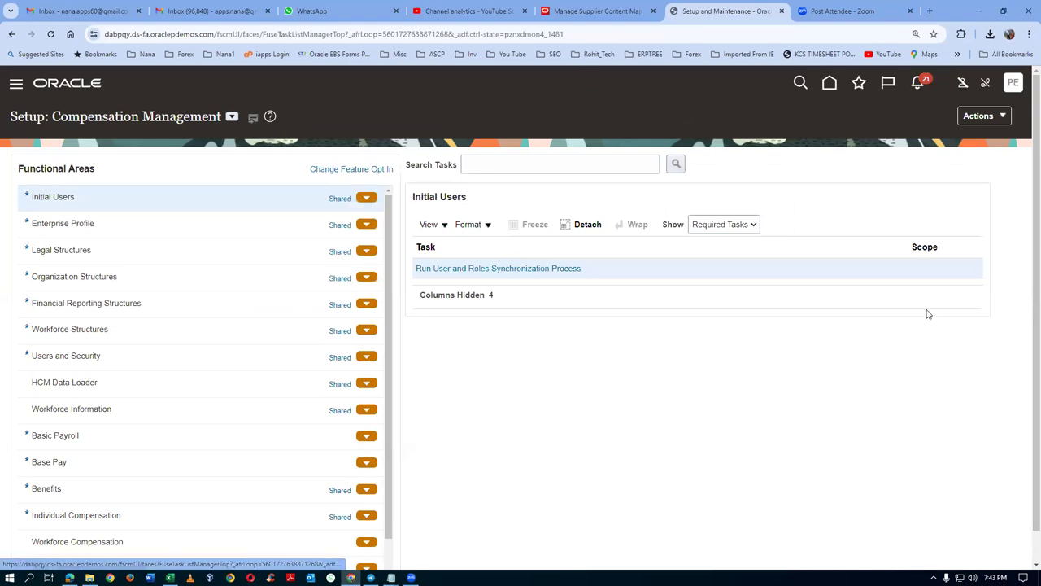
{"action": "left_click", "coordinate": [1016, 263]}
{"action": "left_click", "coordinate": [763, 335]}
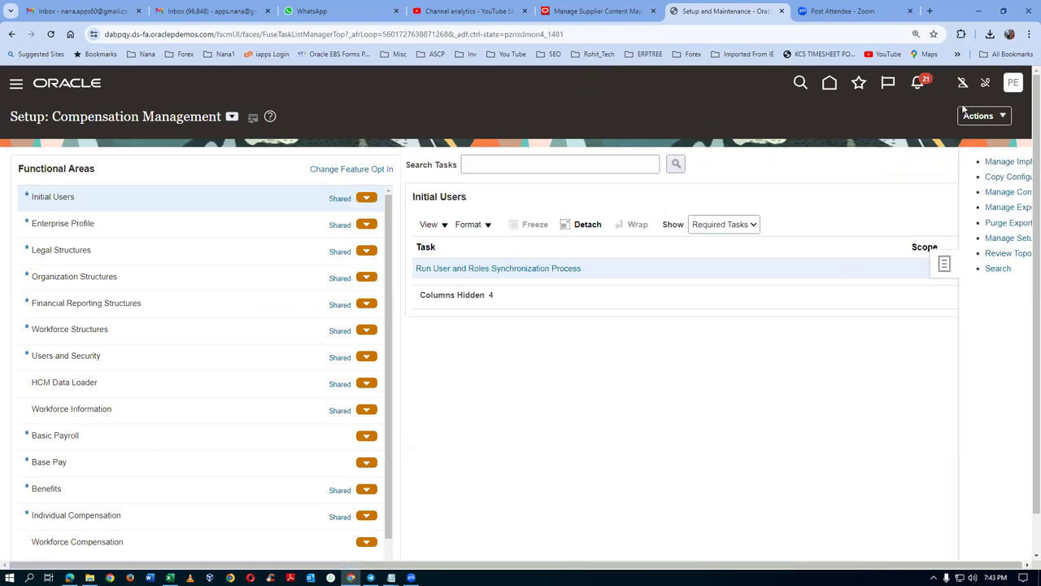
{"action": "left_click", "coordinate": [1009, 90]}
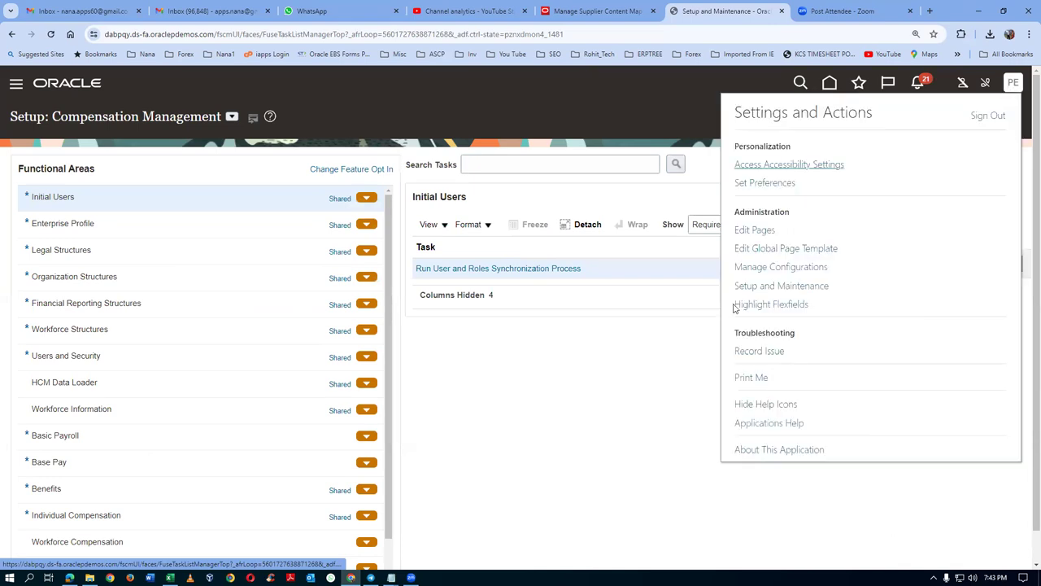
{"action": "left_click", "coordinate": [757, 285]}
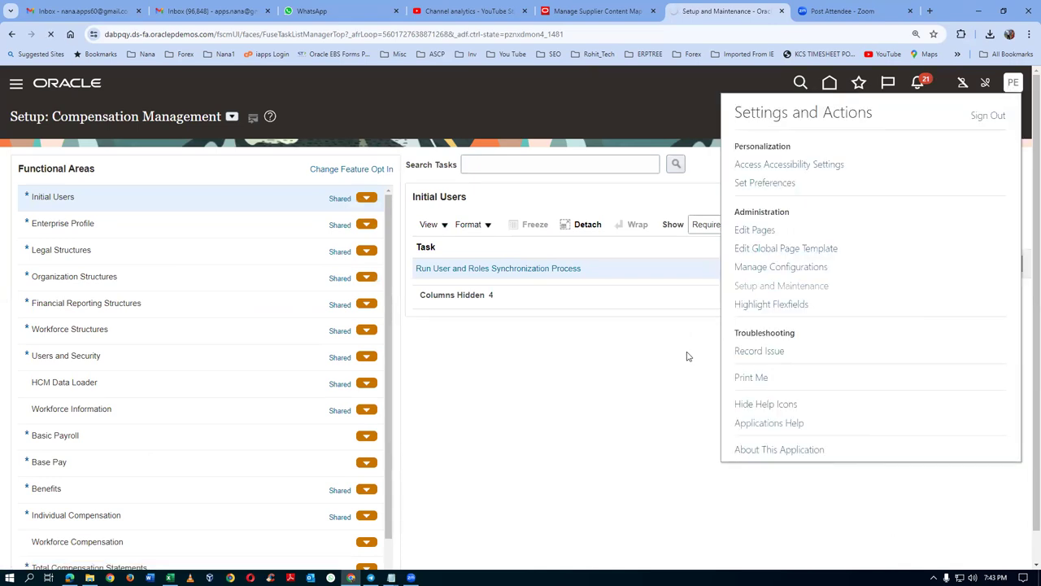
- Search the setup tasks for conf%proc%busi% and open Configure Procurement Business Function
{"action": "left_click", "coordinate": [1017, 263]}
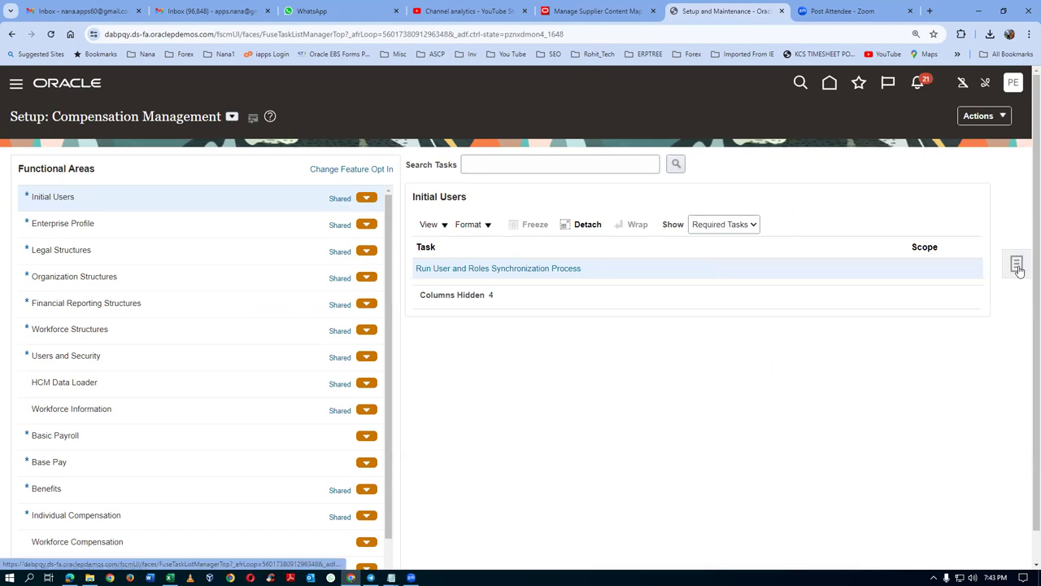
{"action": "left_click", "coordinate": [895, 269]}
{"action": "type", "text": "conf%proc%busi%"}
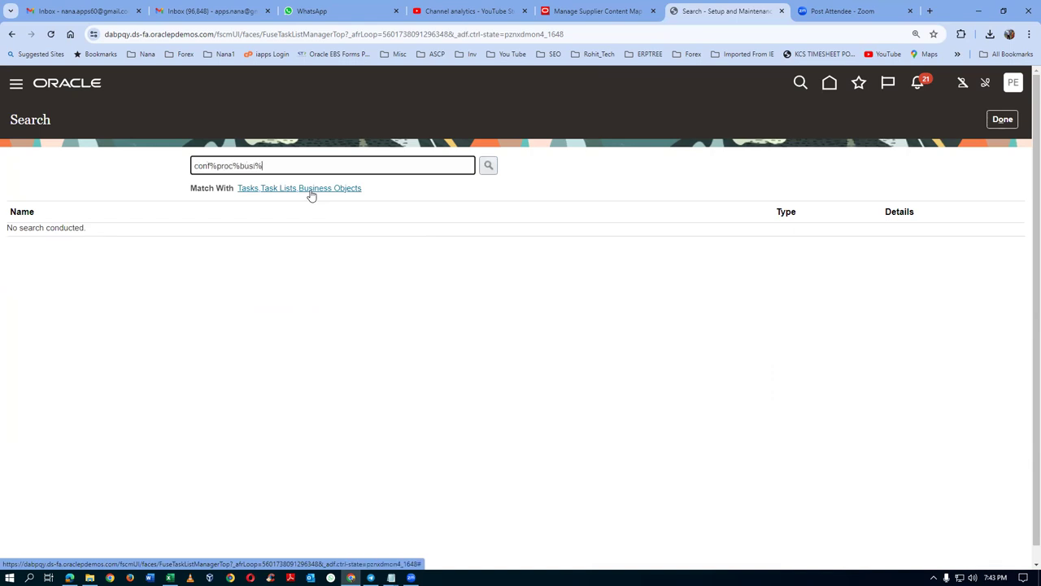
{"action": "key", "text": "Return"}
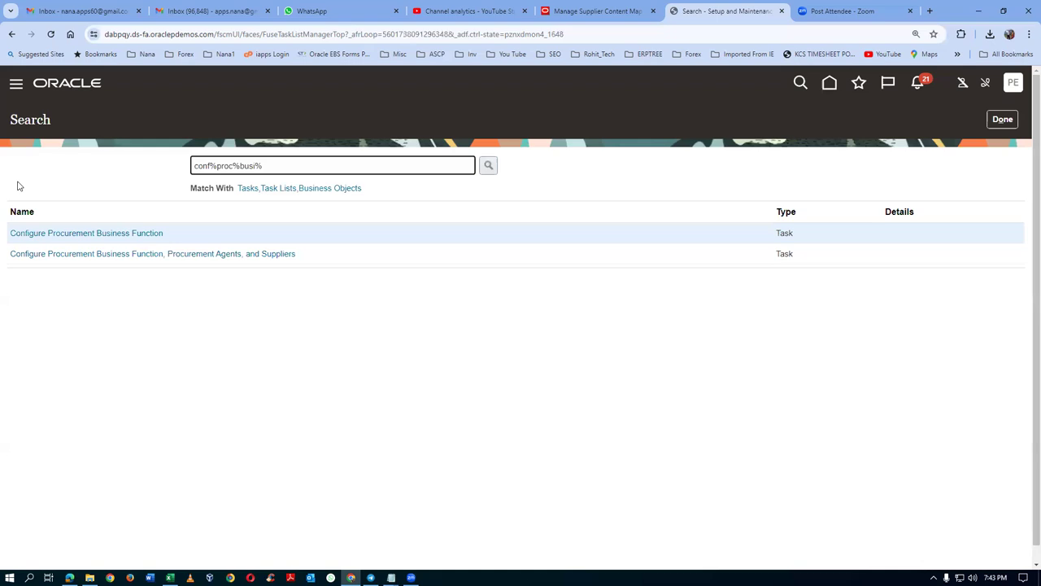
{"action": "left_click", "coordinate": [64, 234]}
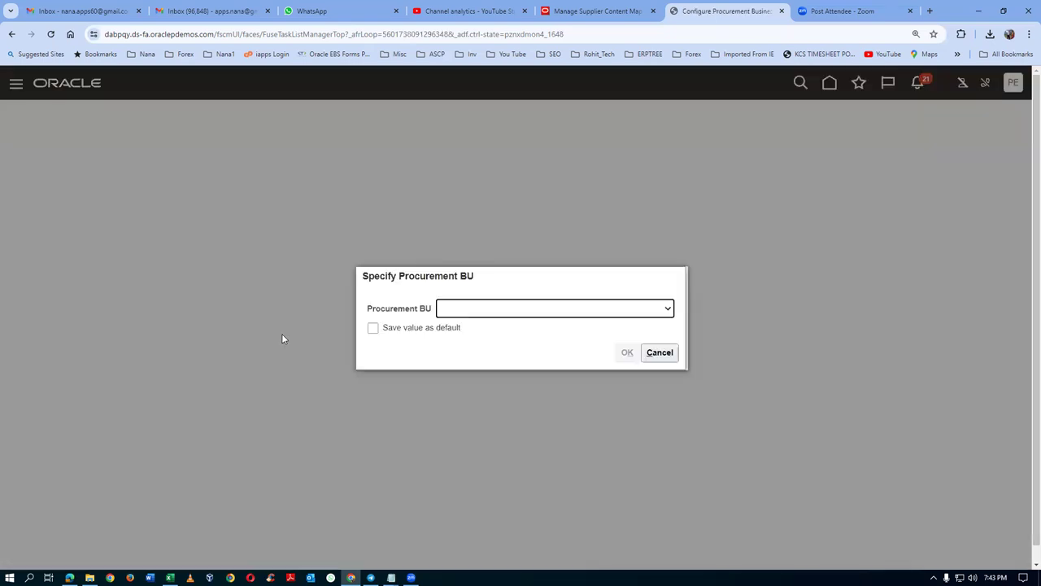
- Specify US1 Business Unit as the procurement BU and open its configuration
{"action": "left_click", "coordinate": [465, 309]}
{"action": "type", "text": "US INS Business Unit"}
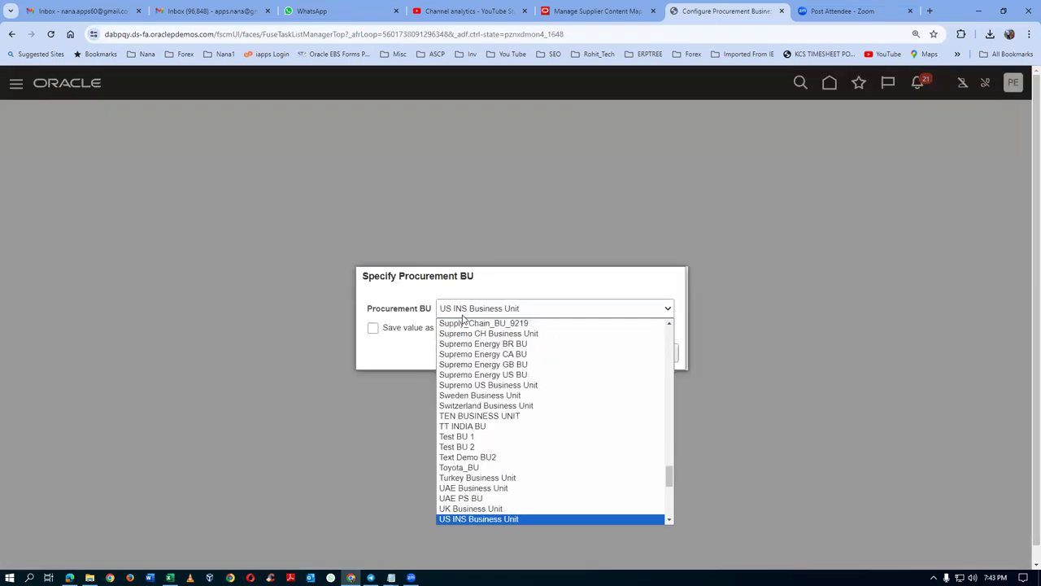
{"action": "key", "text": "Down"}
{"action": "key", "text": "Down"}
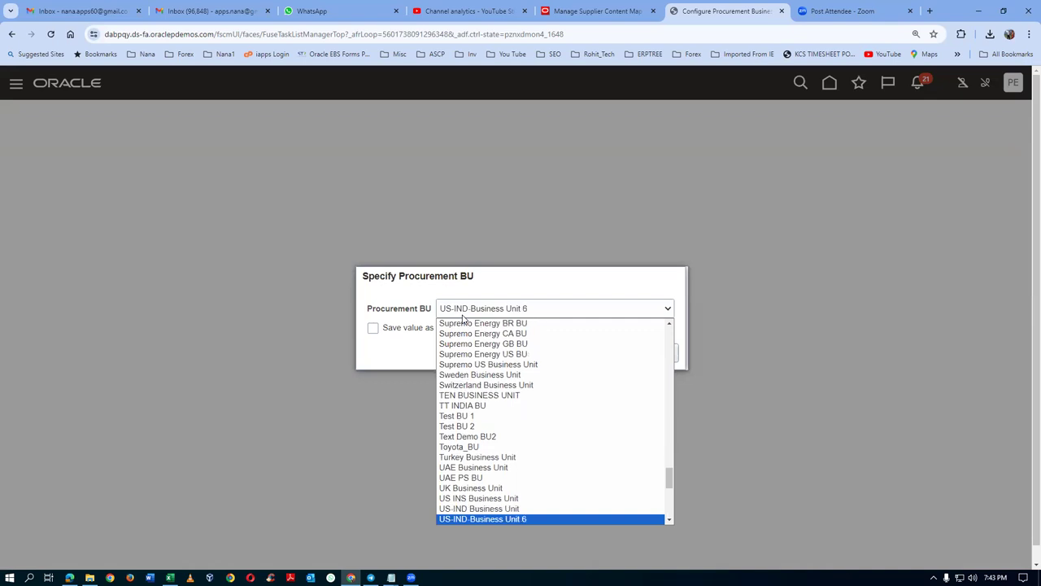
{"action": "key", "text": "Down"}
{"action": "key", "text": "Return"}
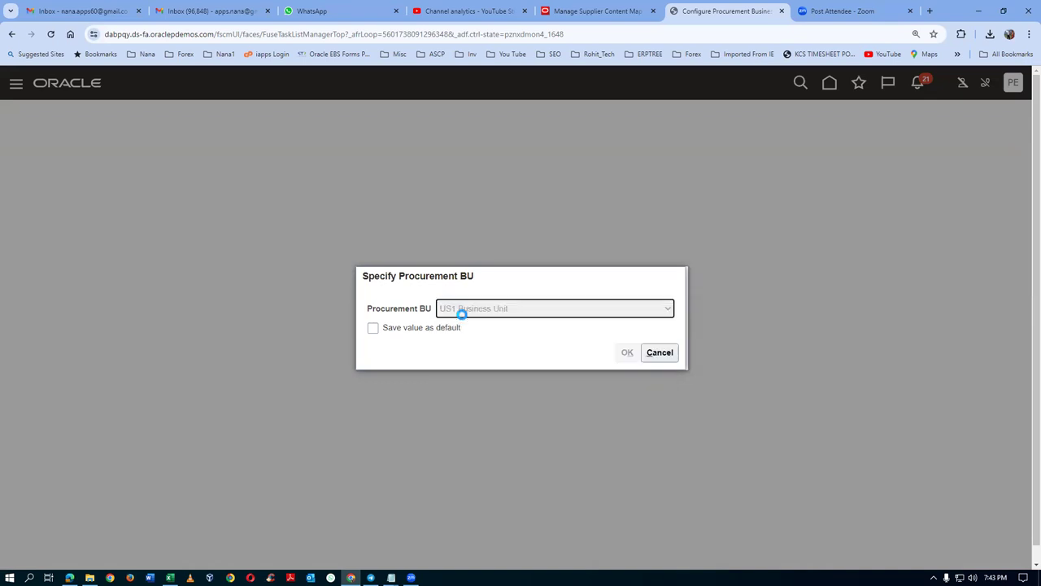
{"action": "left_click", "coordinate": [629, 354]}
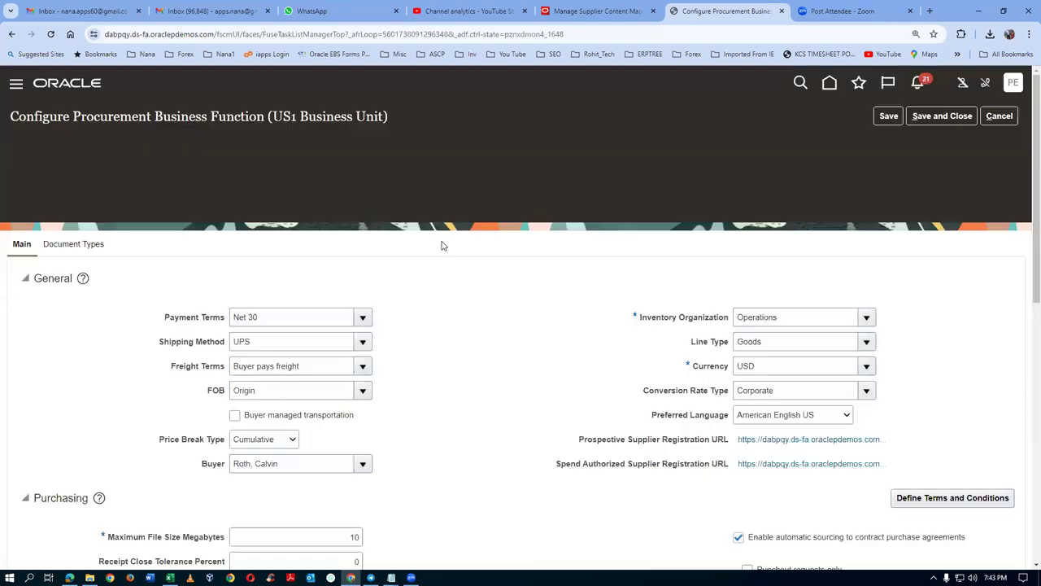
- Replace the default Buyer with the signed-in employee, save and close the configuration, and dismiss the confirmation
{"action": "left_click_drag", "start_coordinate": [294, 376], "coordinate": [197, 409]}
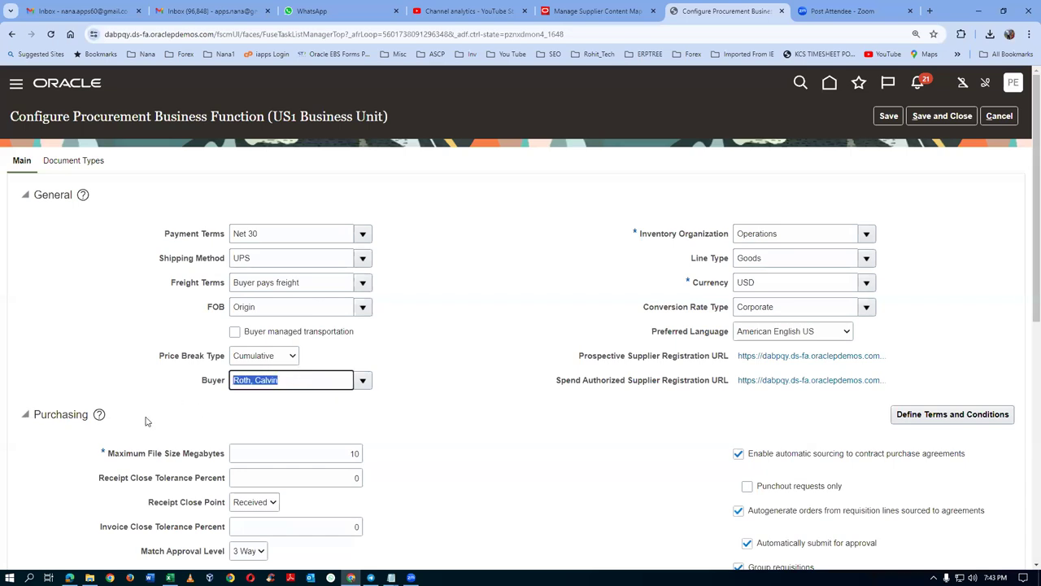
{"action": "type", "text": "emp3, p20"}
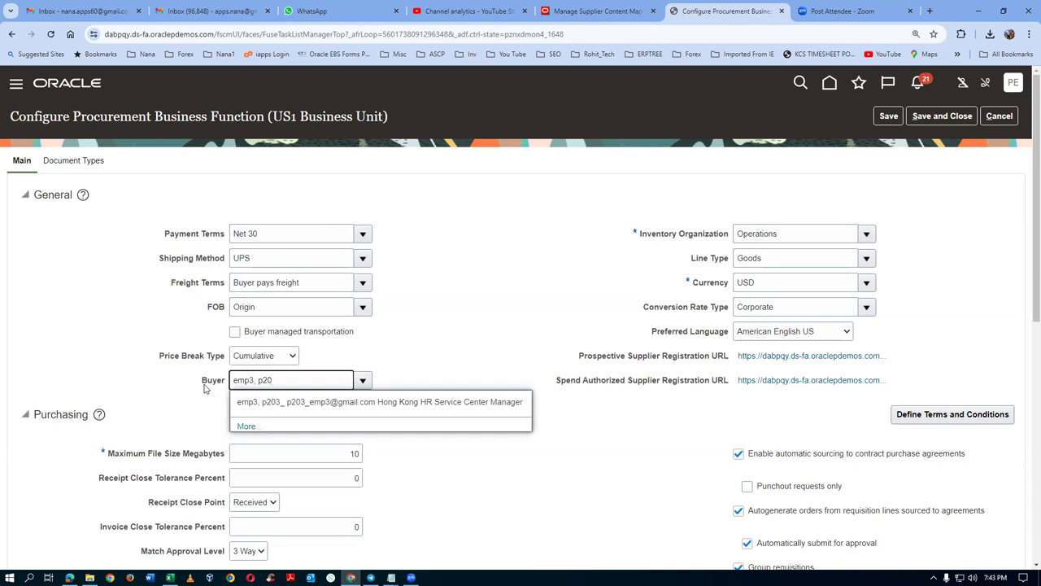
{"action": "type", "text": "3_"}
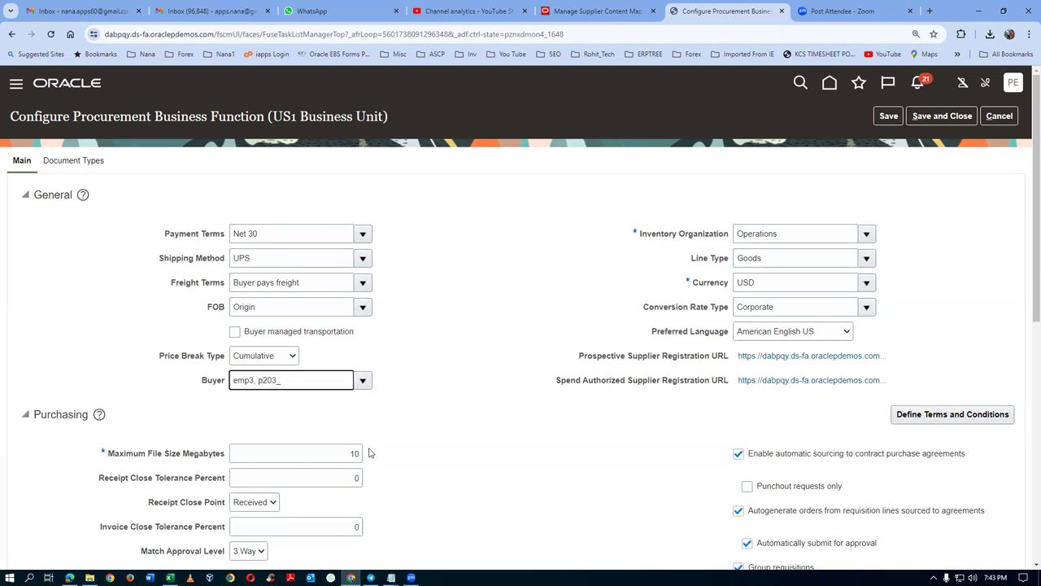
{"action": "left_click", "coordinate": [246, 423]}
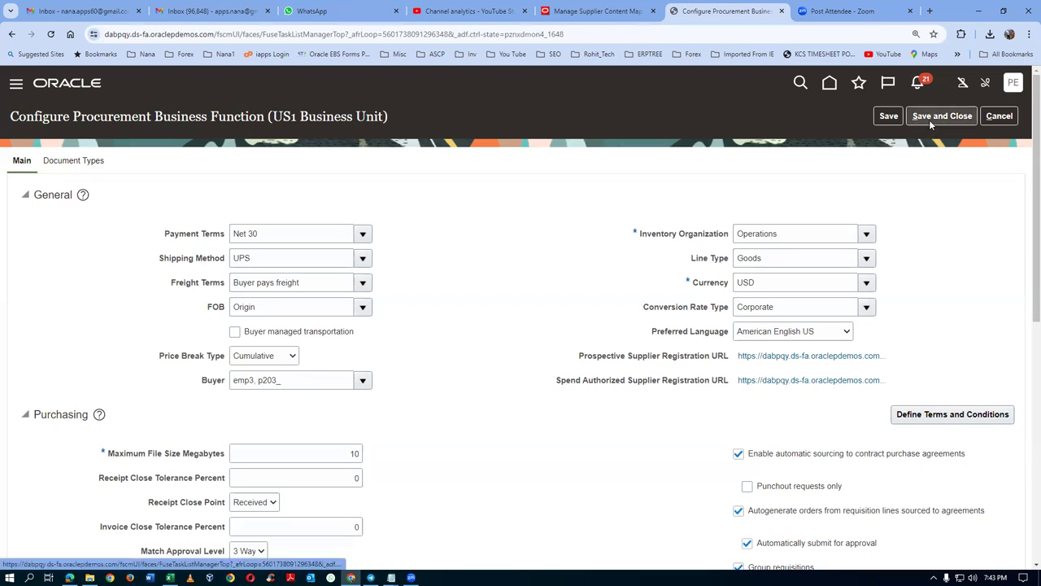
{"action": "left_click", "coordinate": [959, 116]}
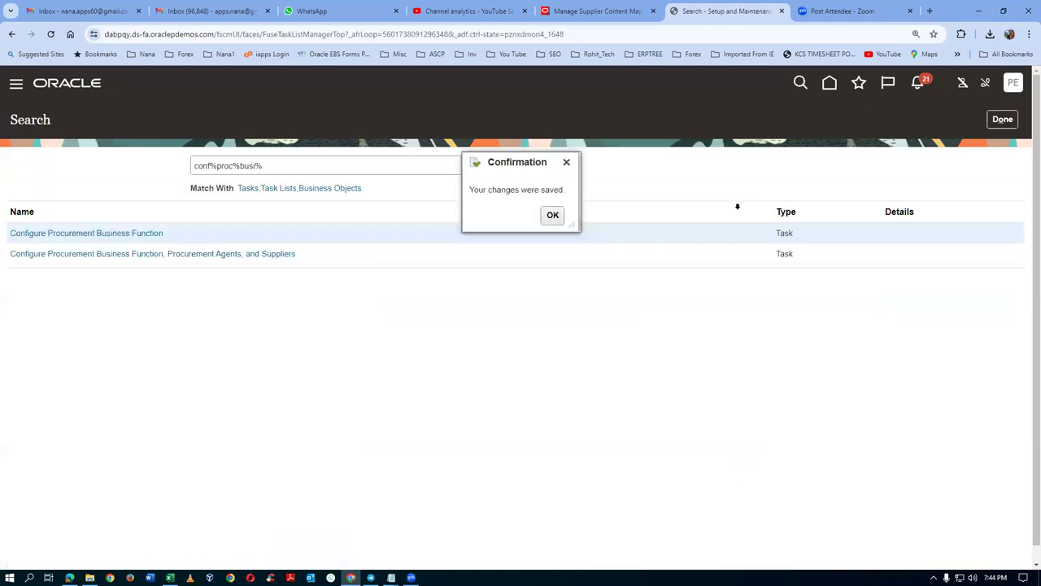
{"action": "left_click", "coordinate": [551, 214]}
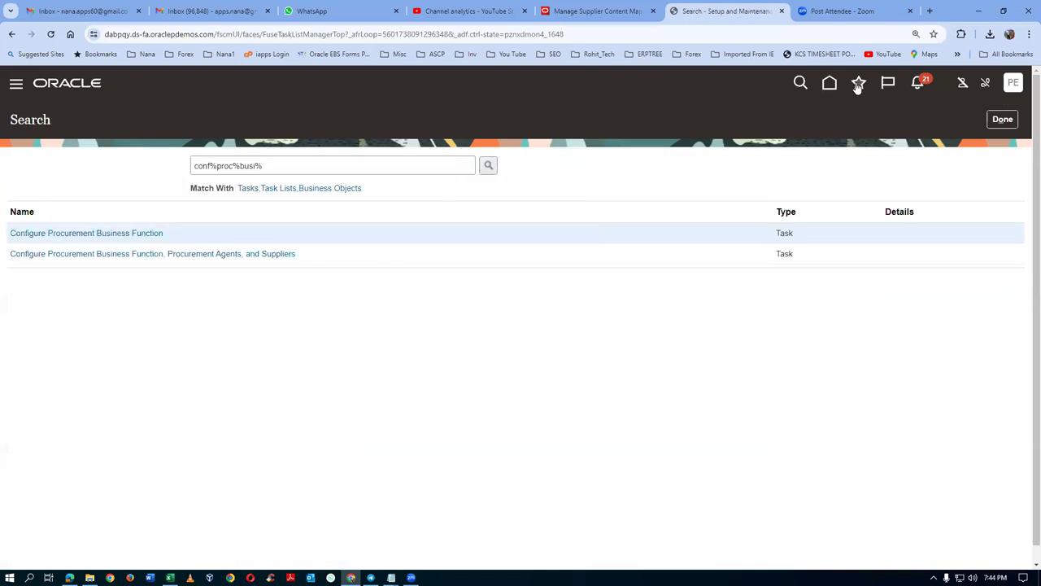
{"action": "left_click", "coordinate": [858, 84]}
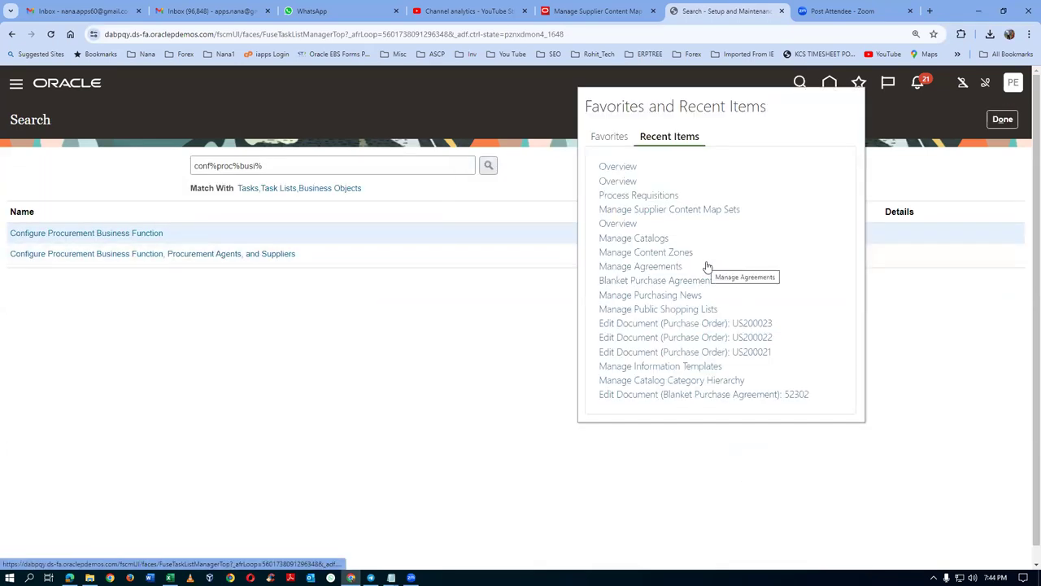
{"action": "left_click", "coordinate": [606, 137]}
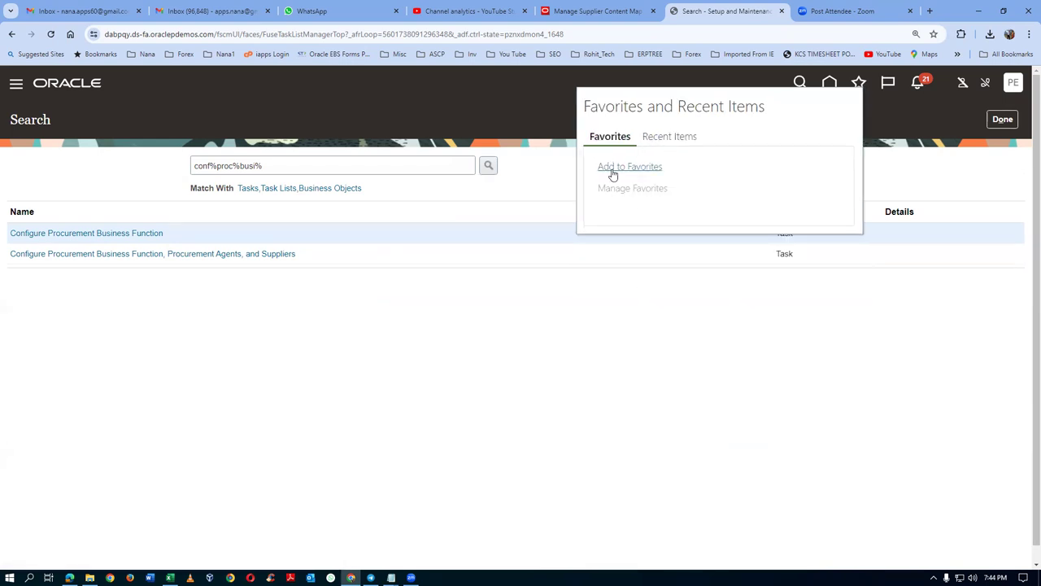
{"action": "left_click", "coordinate": [675, 140]}
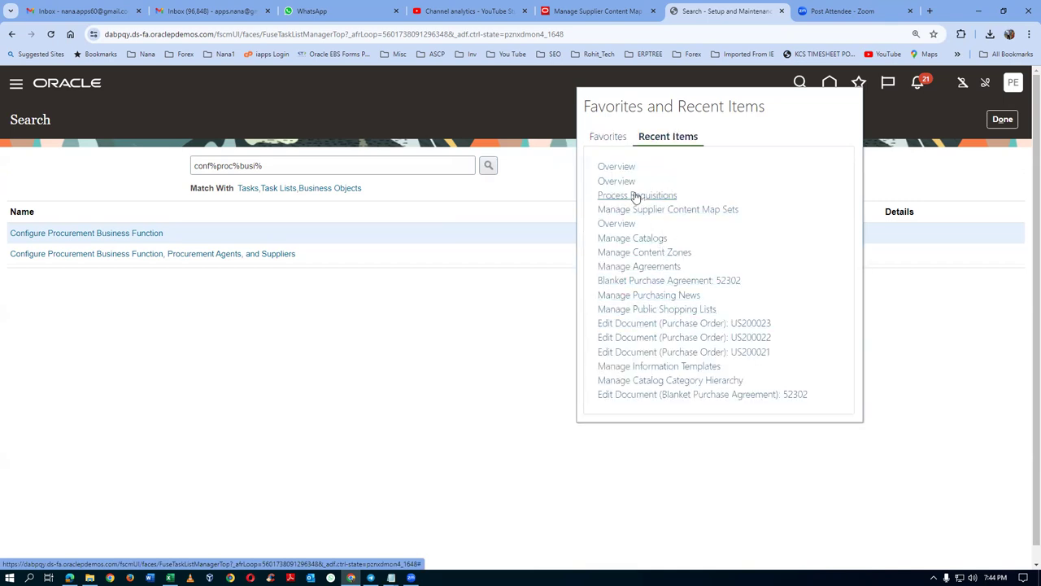
{"action": "left_click", "coordinate": [935, 186]}
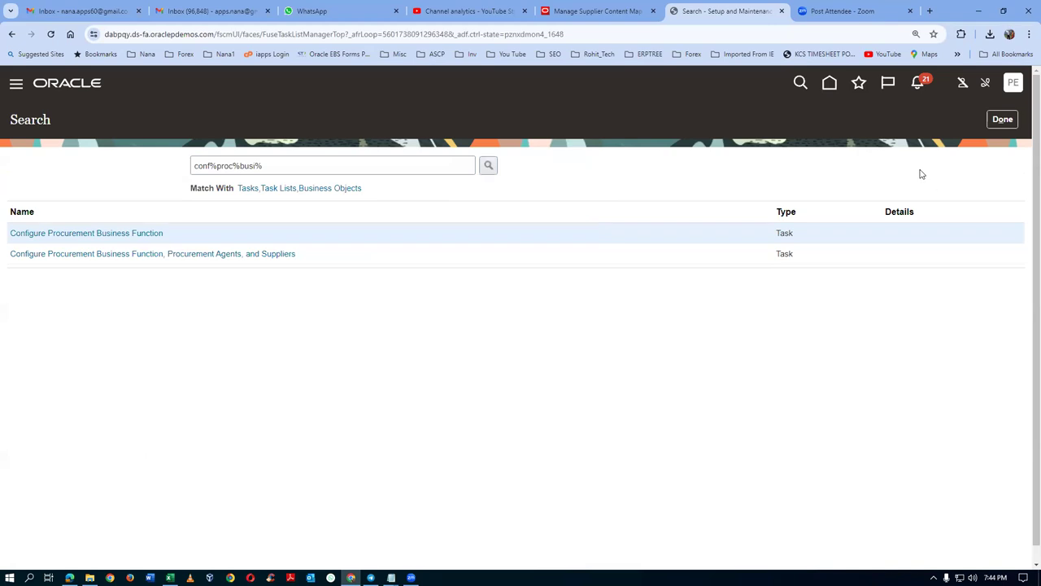
- Return to the home page, look through the application groups and open Product Information Management
{"action": "left_click", "coordinate": [833, 85]}
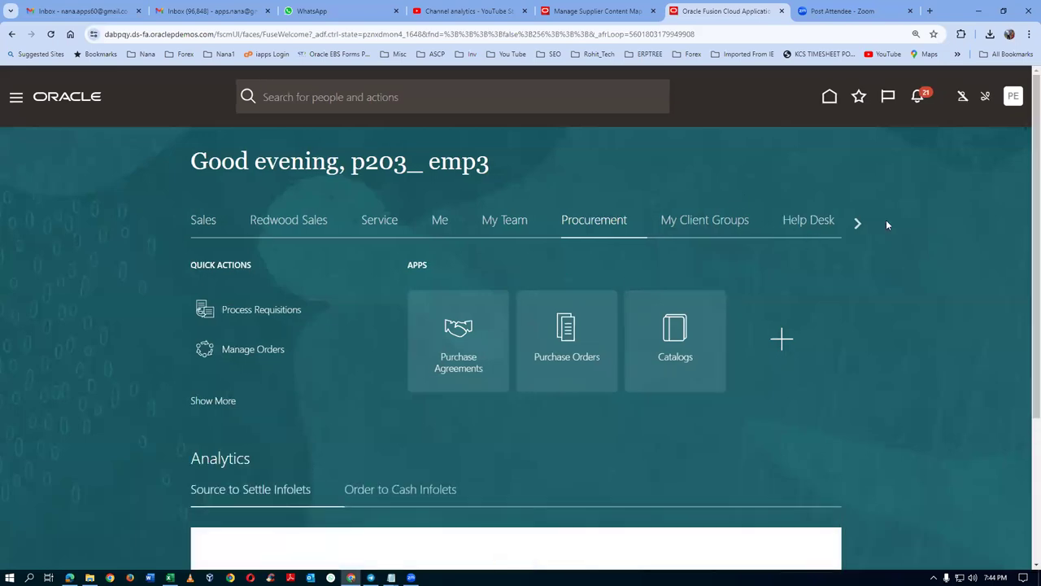
{"action": "left_click", "coordinate": [857, 224]}
{"action": "left_click", "coordinate": [857, 223]}
{"action": "left_click", "coordinate": [857, 223]}
{"action": "left_click", "coordinate": [857, 224]}
{"action": "left_click", "coordinate": [856, 223]}
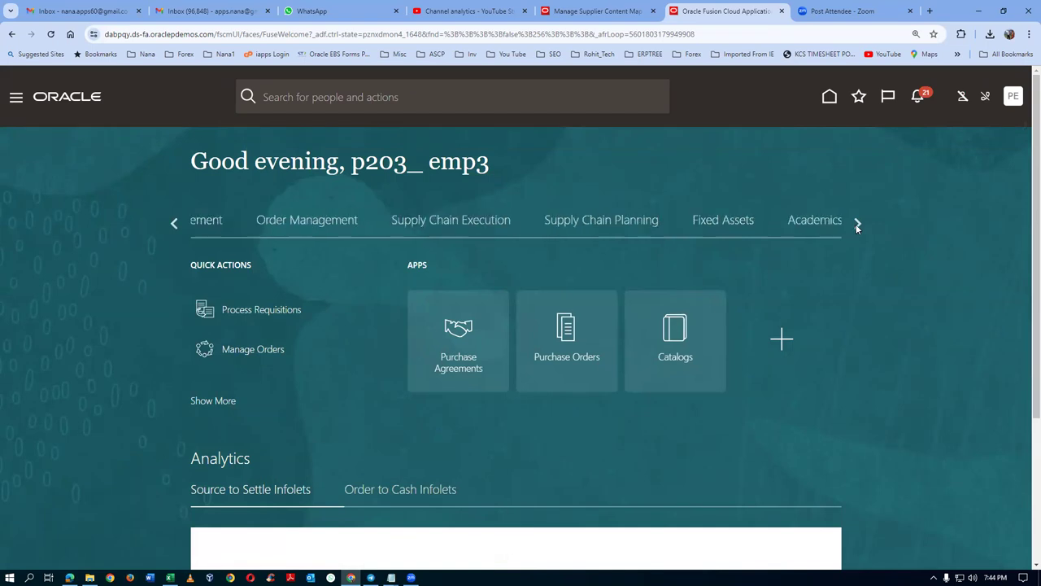
{"action": "left_click", "coordinate": [856, 224]}
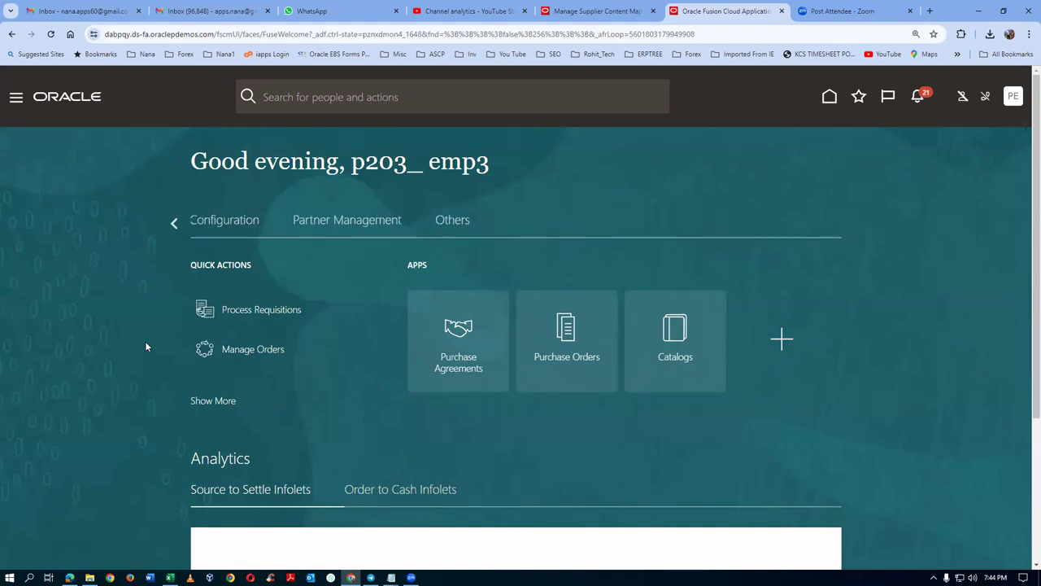
{"action": "left_click", "coordinate": [173, 225]}
{"action": "left_click", "coordinate": [174, 225]}
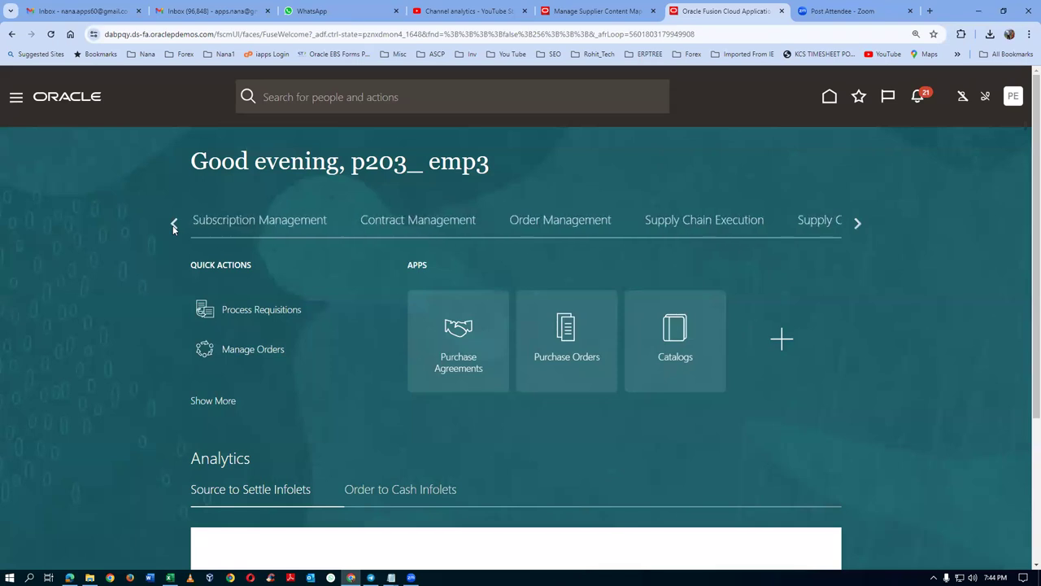
{"action": "left_click", "coordinate": [173, 225]}
{"action": "left_click", "coordinate": [173, 224]}
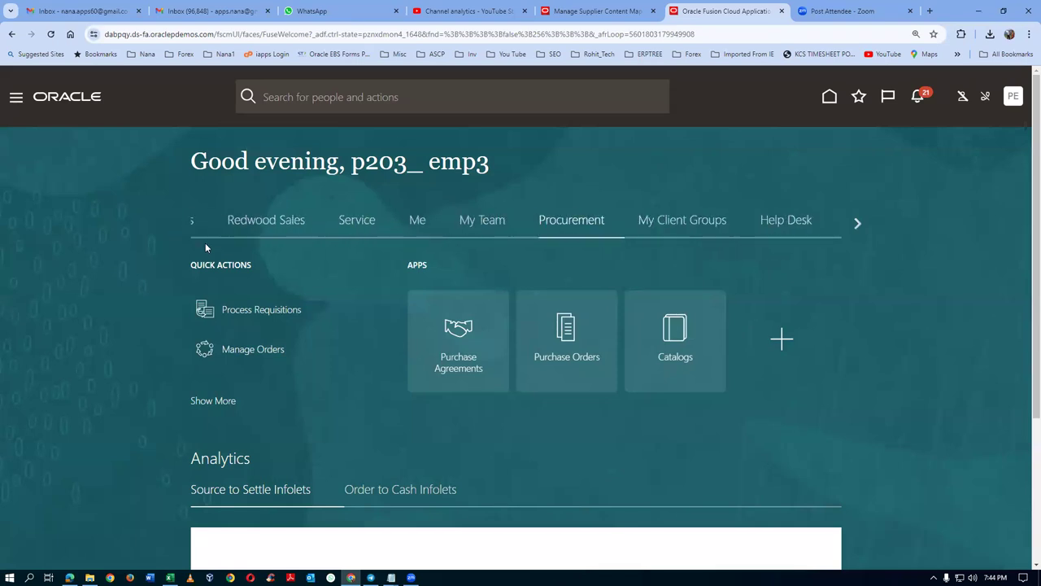
{"action": "left_click", "coordinate": [860, 223]}
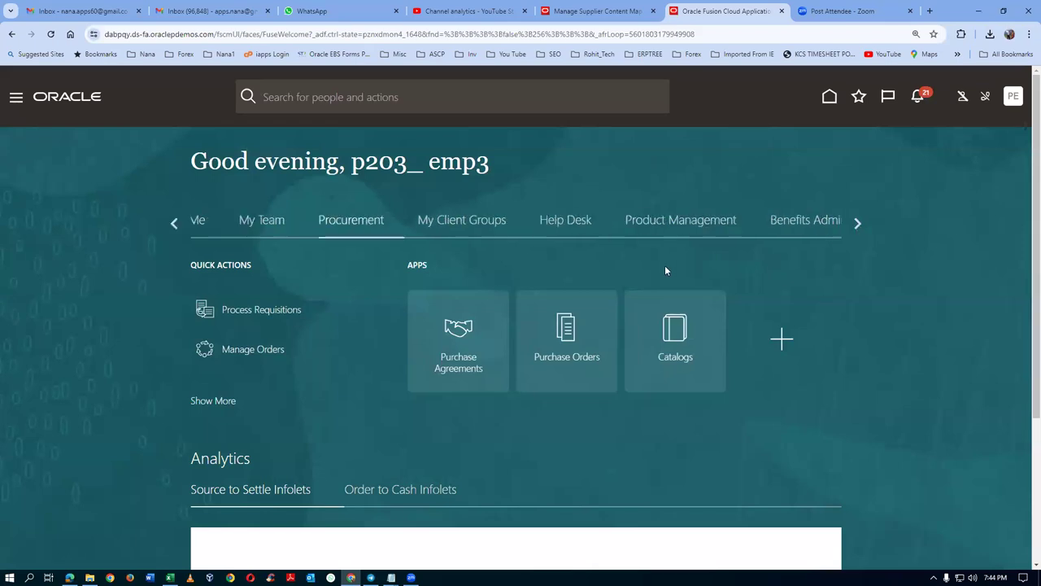
{"action": "left_click", "coordinate": [342, 221]}
{"action": "left_click", "coordinate": [580, 373]}
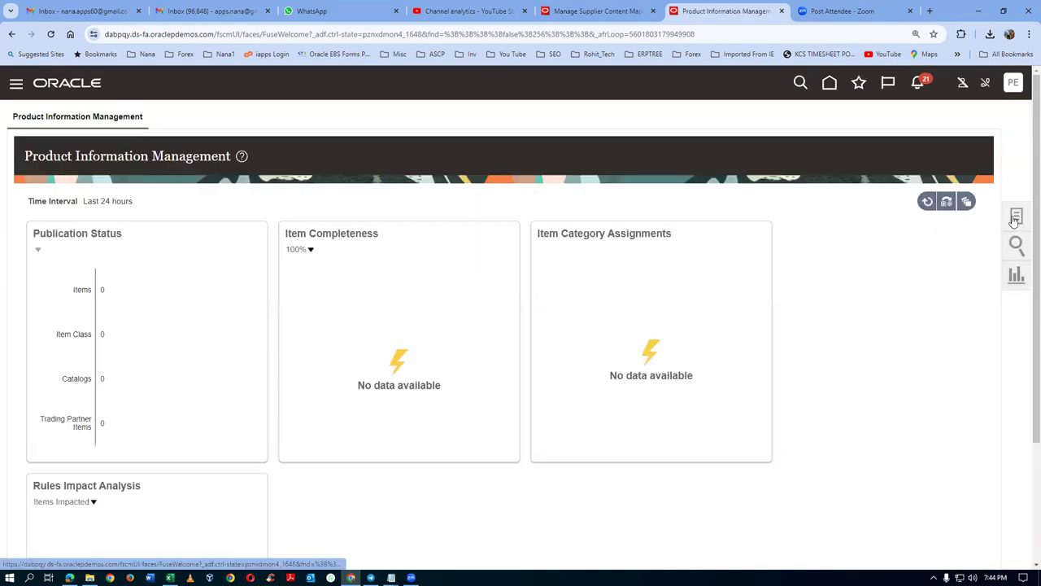
- Open Browse Items and search for items starting with p2001
{"action": "left_click", "coordinate": [1015, 219]}
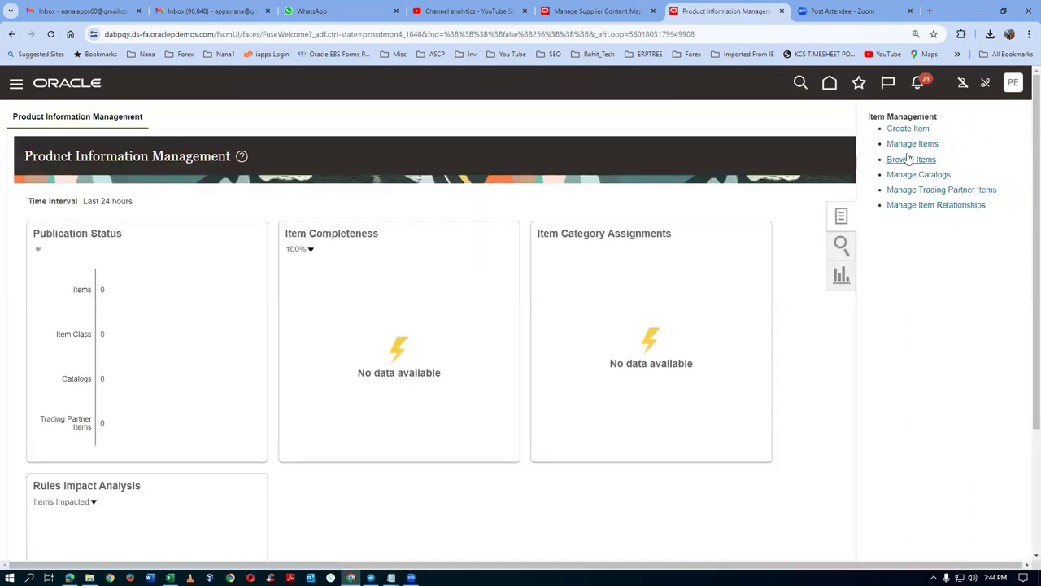
{"action": "left_click", "coordinate": [910, 160]}
{"action": "left_click", "coordinate": [487, 367]}
{"action": "type", "text": "p2001"}
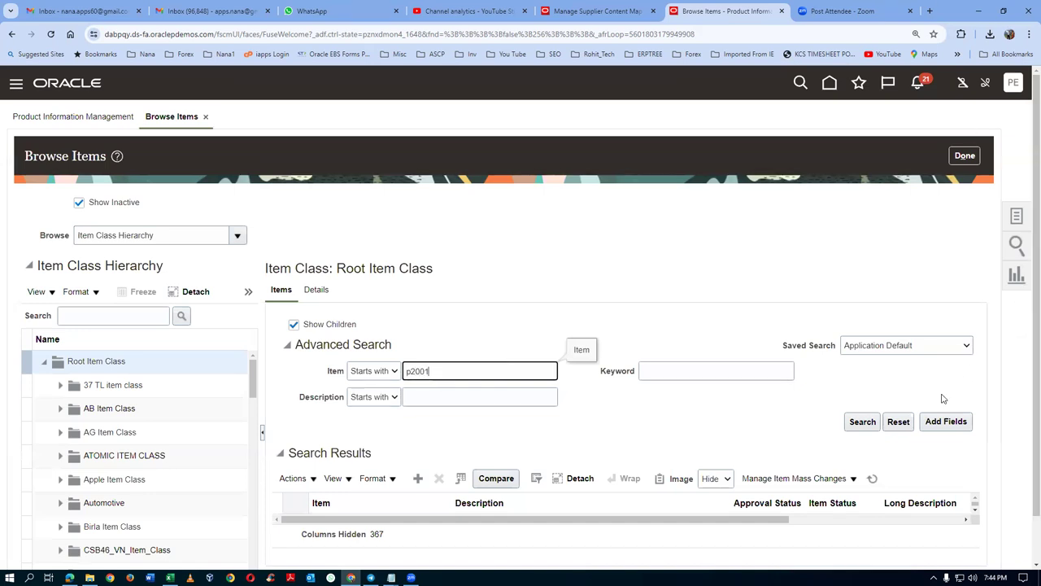
{"action": "left_click", "coordinate": [861, 422]}
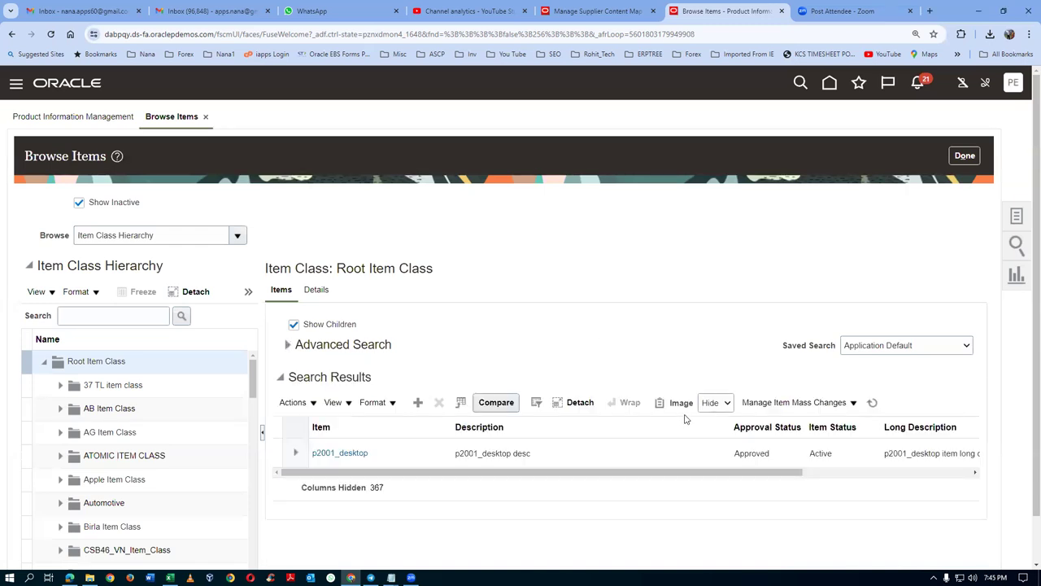
- Open the p2001_desktop item and show the Purchasing attributes in its specifications
{"action": "left_click", "coordinate": [331, 455]}
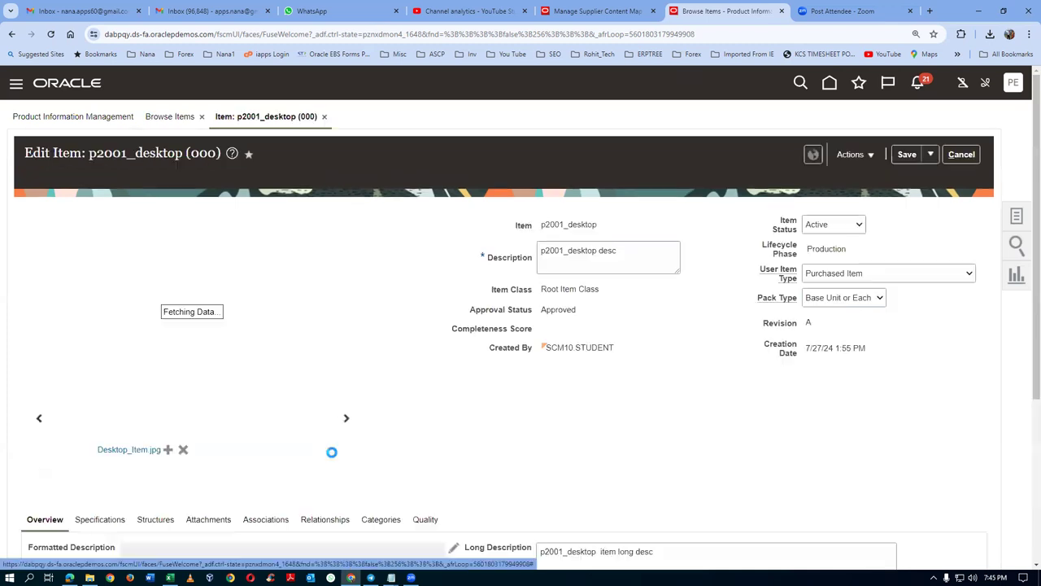
{"action": "scroll", "coordinate": [348, 453], "scroll_direction": "down", "scroll_amount": 2}
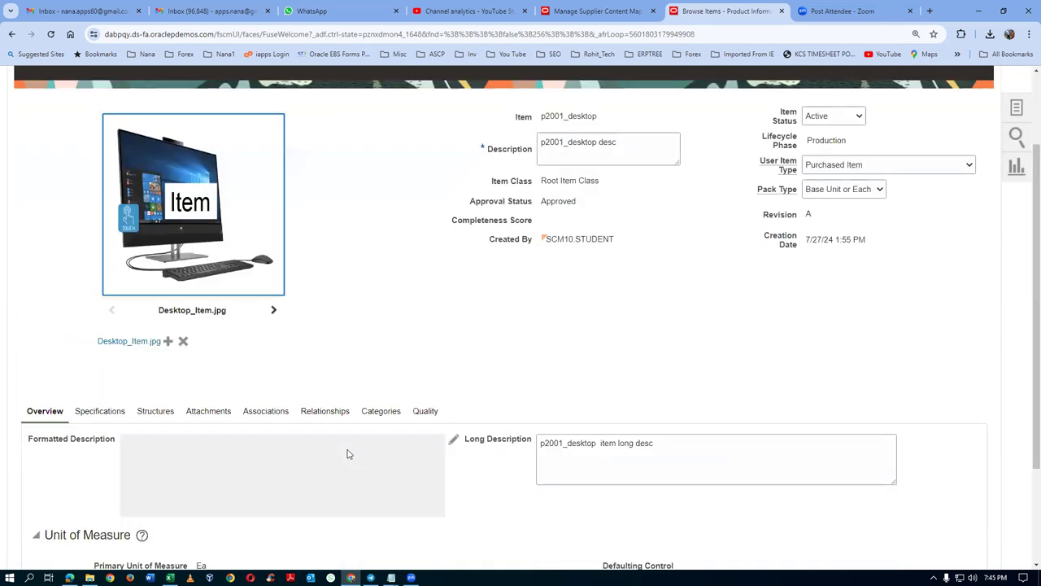
{"action": "left_click", "coordinate": [110, 357]}
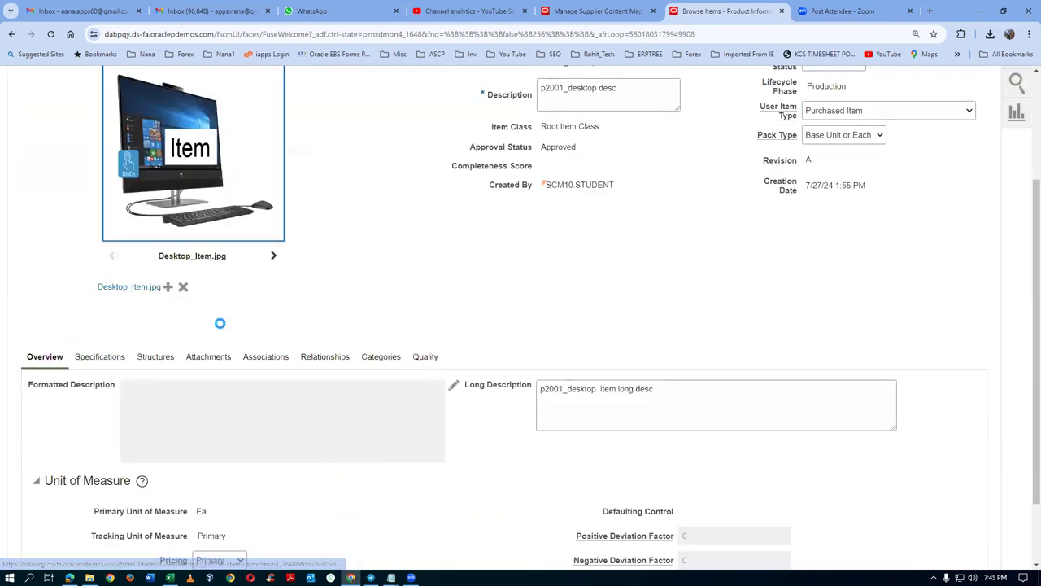
{"action": "scroll", "coordinate": [222, 330], "scroll_direction": "down", "scroll_amount": 2}
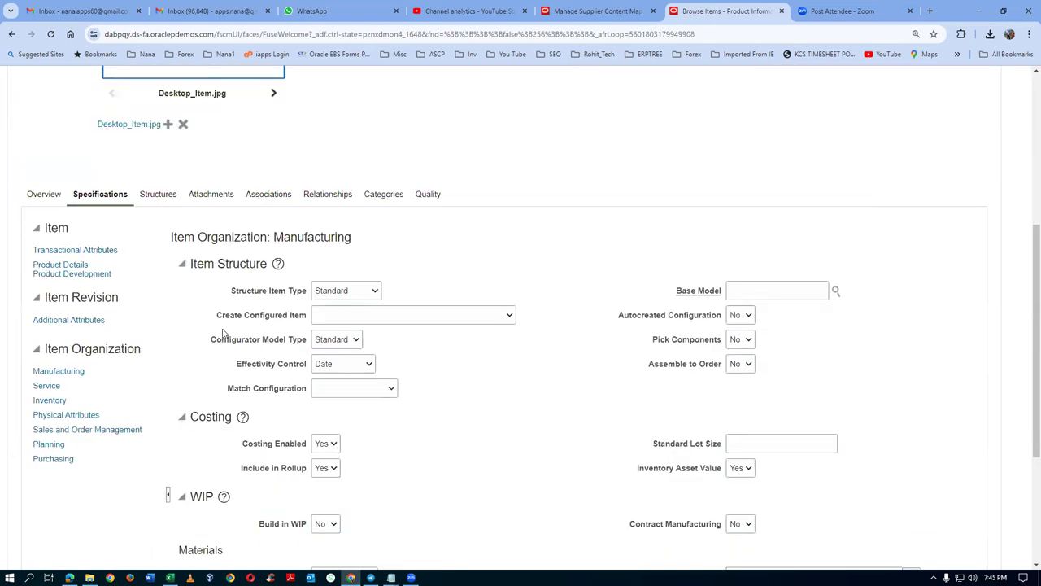
{"action": "left_click", "coordinate": [54, 458]}
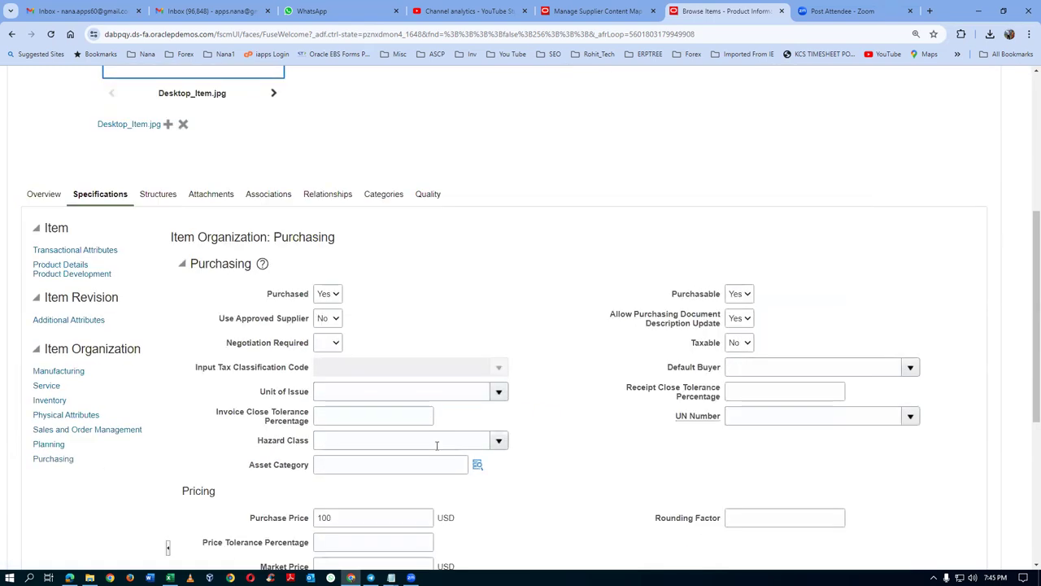
- Examine the Receipt Routing choices under the item's Receiving attributes, and close the item without saving
{"action": "scroll", "coordinate": [439, 448], "scroll_direction": "down", "scroll_amount": 2}
{"action": "scroll", "coordinate": [442, 450], "scroll_direction": "down", "scroll_amount": 2}
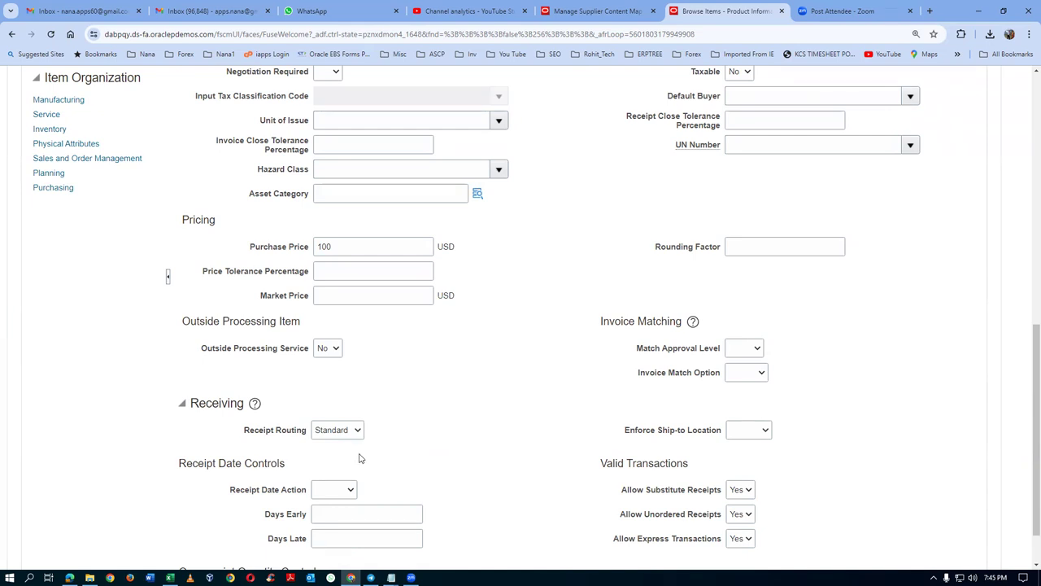
{"action": "left_click", "coordinate": [342, 435]}
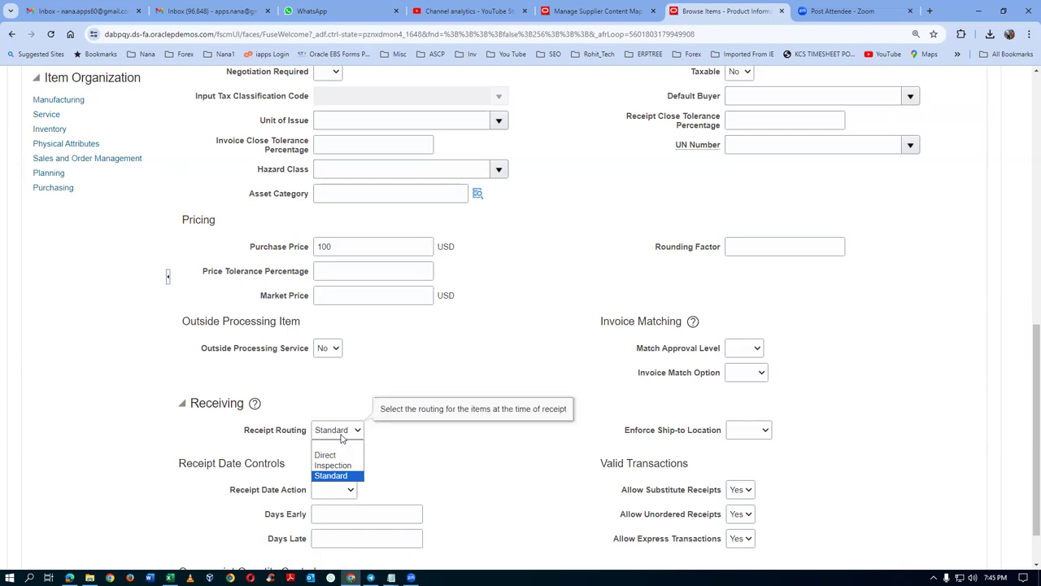
{"action": "left_click", "coordinate": [342, 438]}
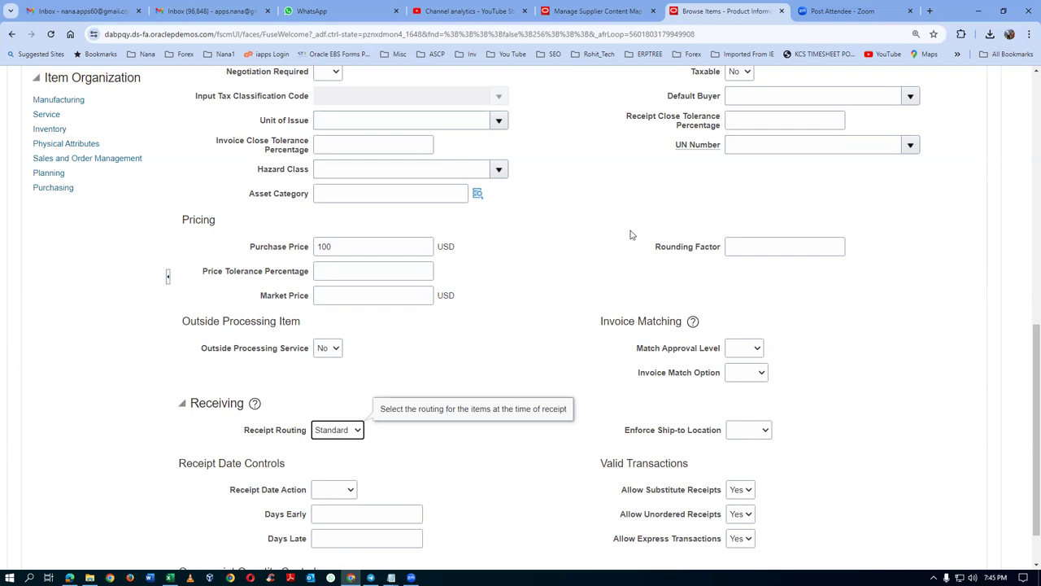
{"action": "scroll", "coordinate": [642, 231], "scroll_direction": "up", "scroll_amount": 5}
{"action": "scroll", "coordinate": [669, 228], "scroll_direction": "up", "scroll_amount": 2}
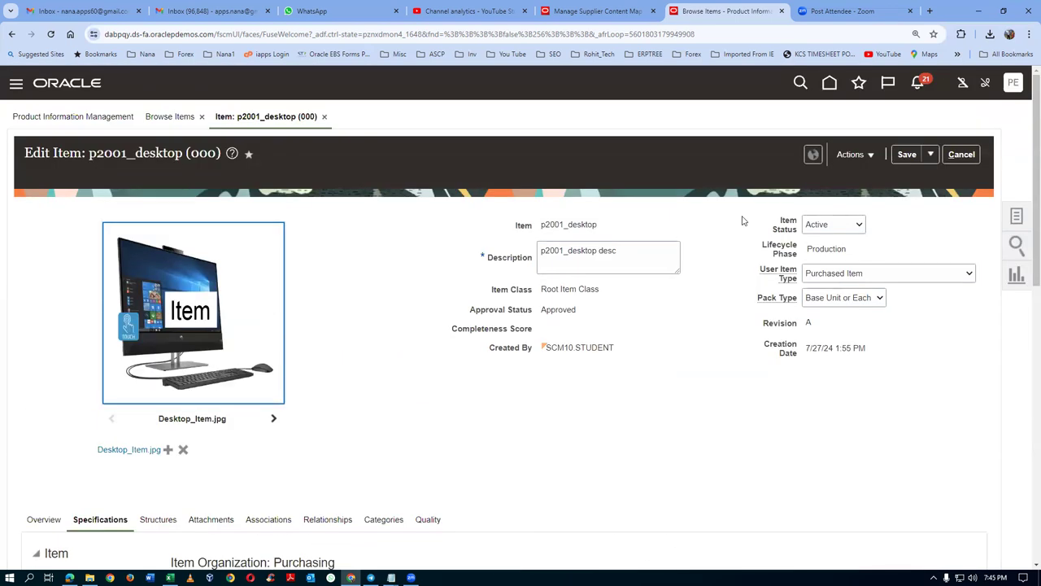
{"action": "left_click", "coordinate": [960, 156]}
- Return to Setup and Maintenance and open its list of tasks
{"action": "left_click", "coordinate": [1013, 83]}
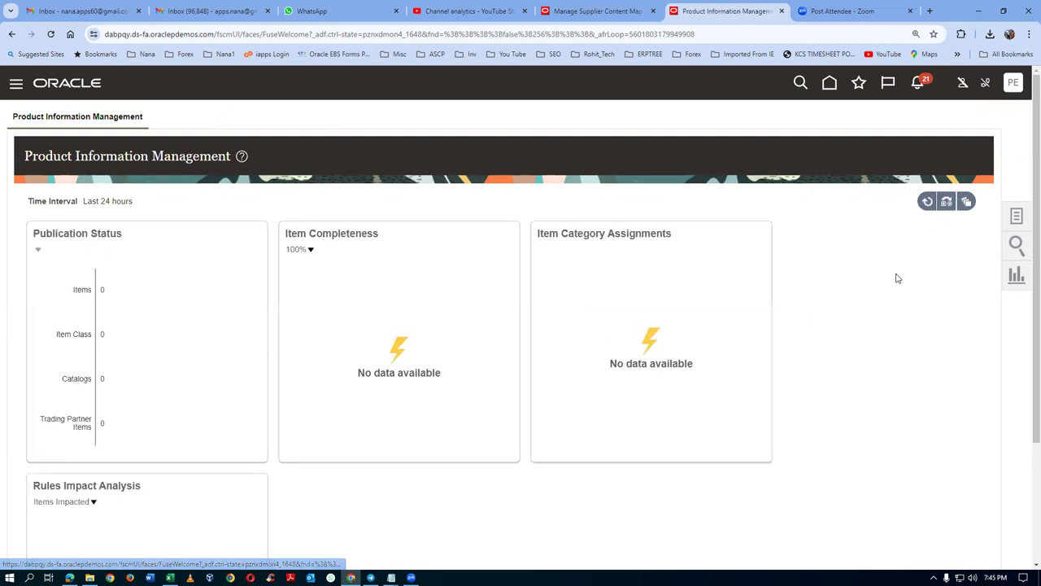
{"action": "left_click", "coordinate": [794, 287]}
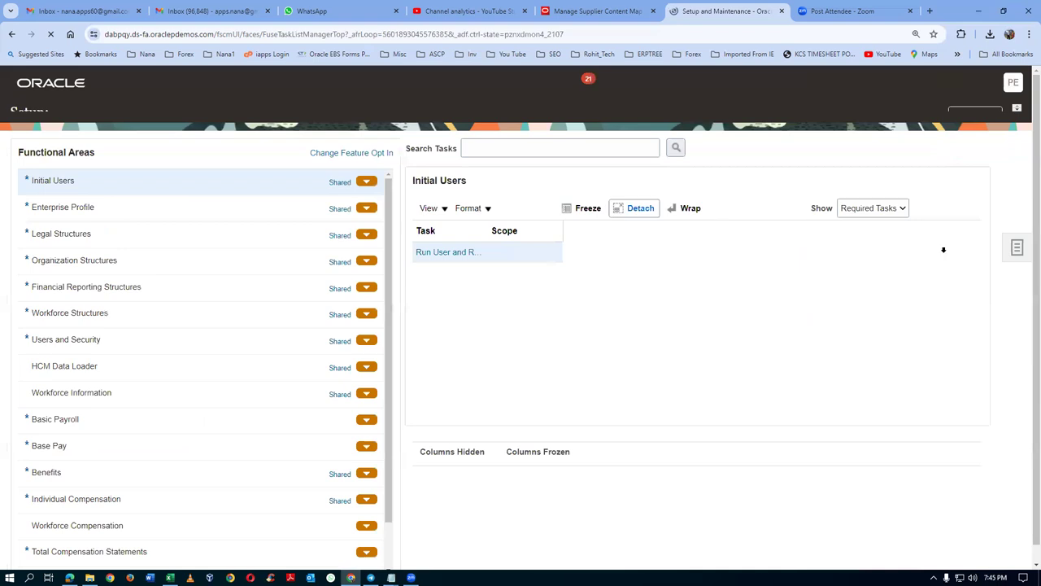
{"action": "left_click", "coordinate": [1017, 270]}
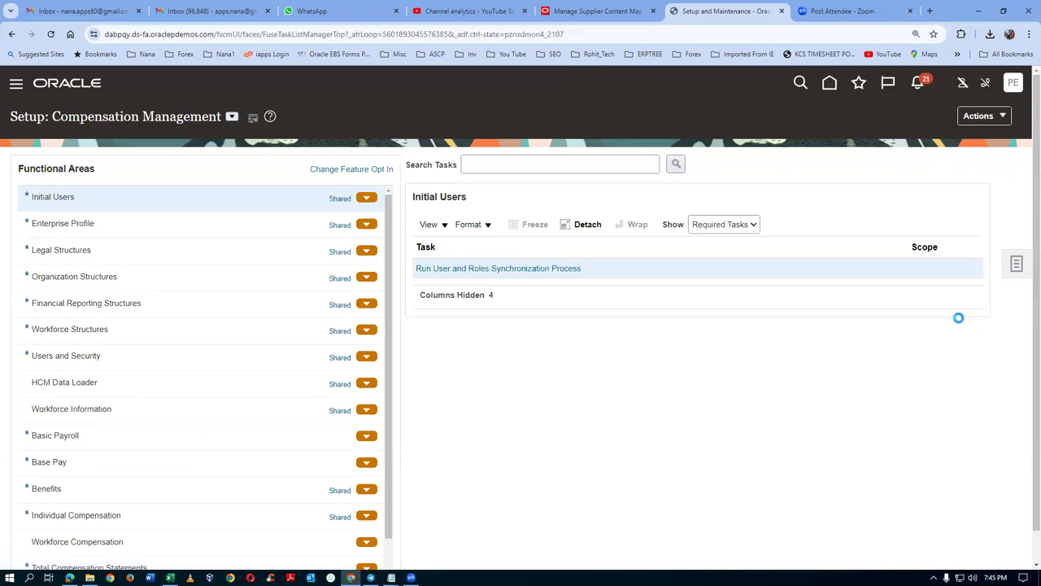
- Search the setup tasks for "man%rec%para%", view the Manage Receiving Parameters task, and leave it without saving
{"action": "left_click", "coordinate": [903, 275]}
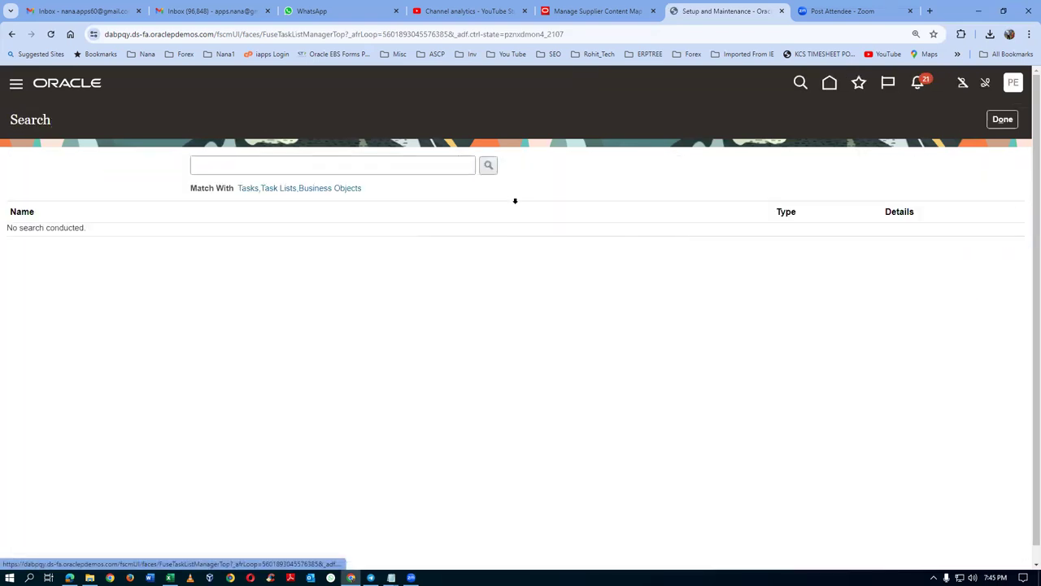
{"action": "left_click", "coordinate": [443, 164]}
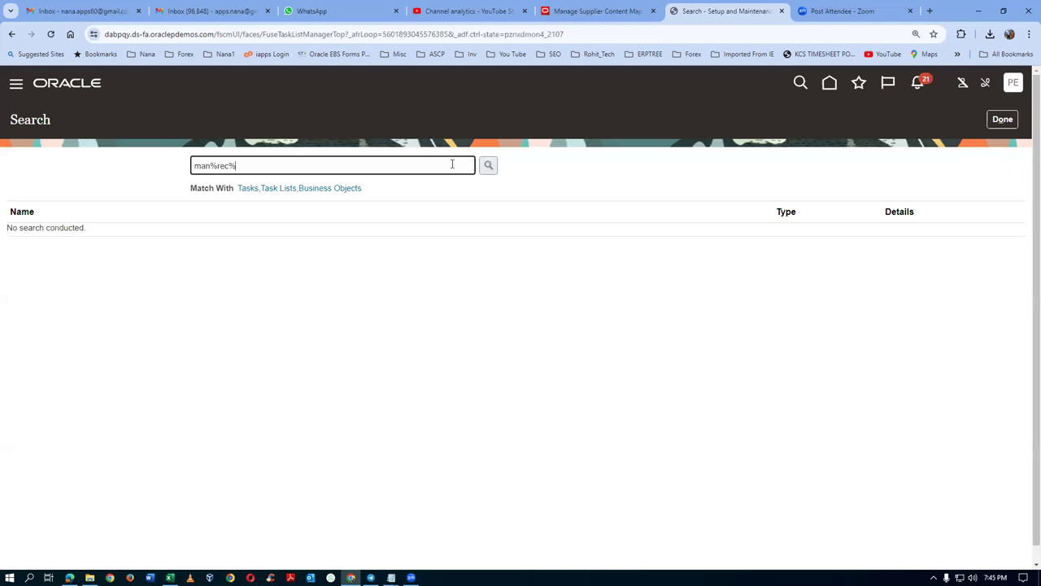
{"action": "key", "text": "Return"}
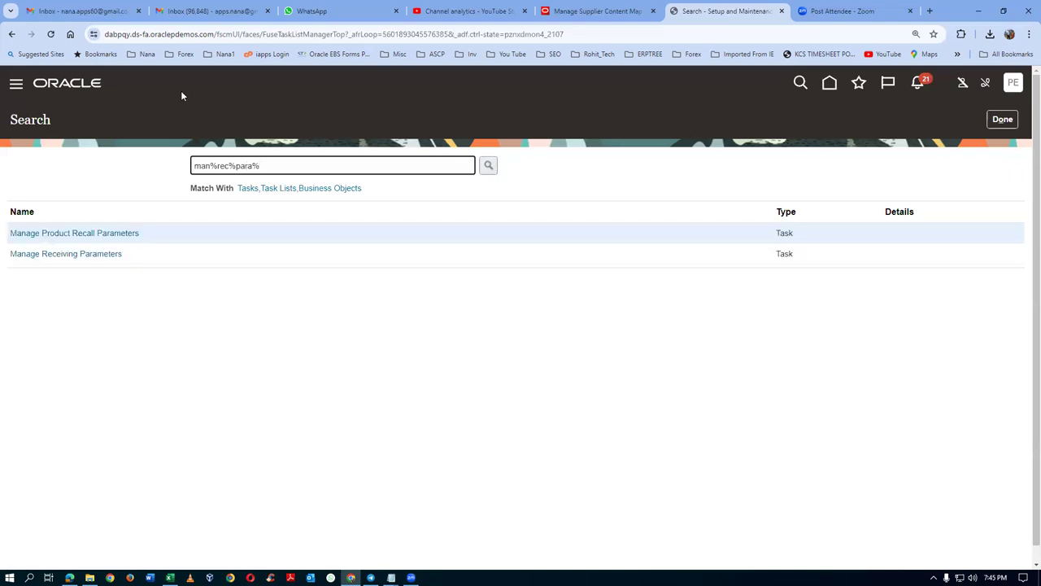
{"action": "left_click", "coordinate": [117, 256]}
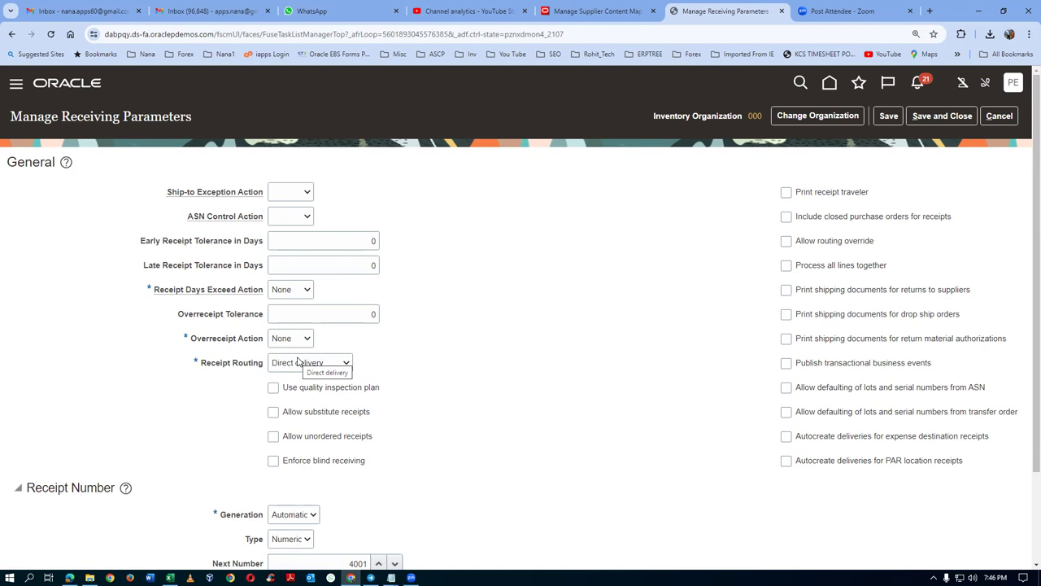
{"action": "left_click", "coordinate": [999, 116]}
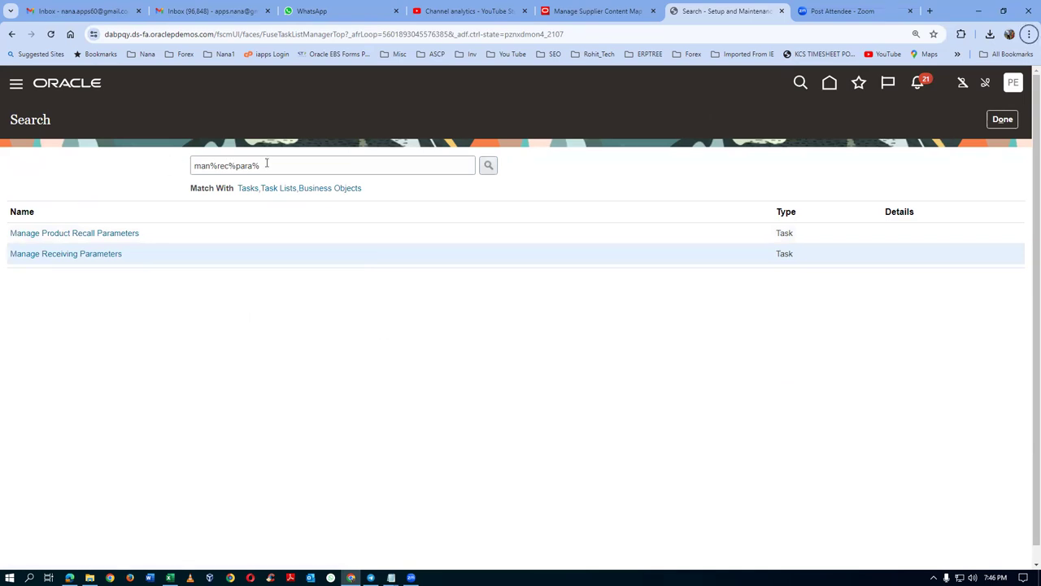
- Search the setup tasks for "conf%req%busi%" and open Configure Requisitioning Business Function
{"action": "left_click_drag", "start_coordinate": [266, 163], "coordinate": [4, 214]}
{"action": "type", "text": "cd"}
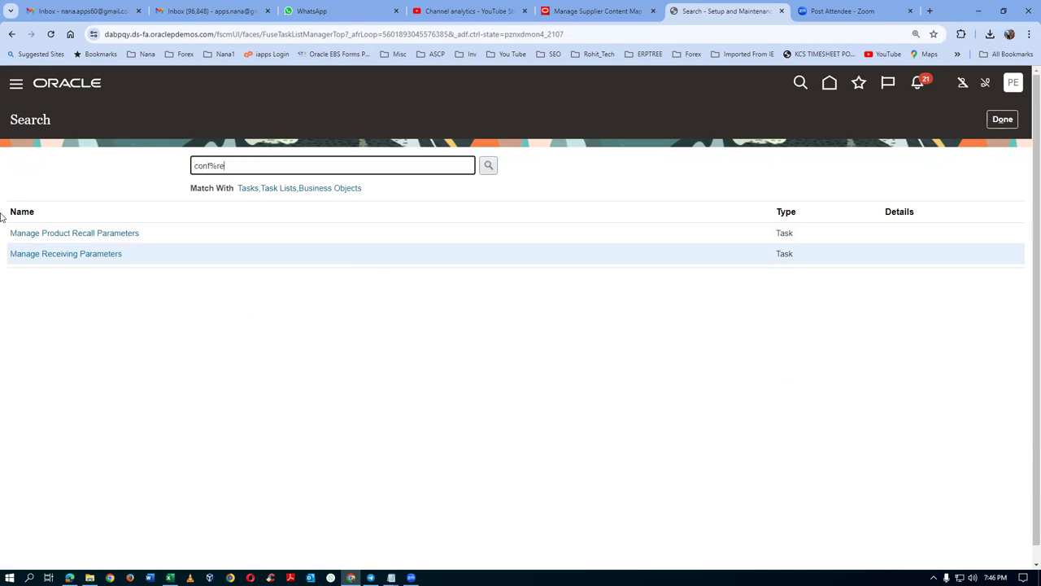
{"action": "type", "text": "nf%req%busi%"}
{"action": "key", "text": "Return"}
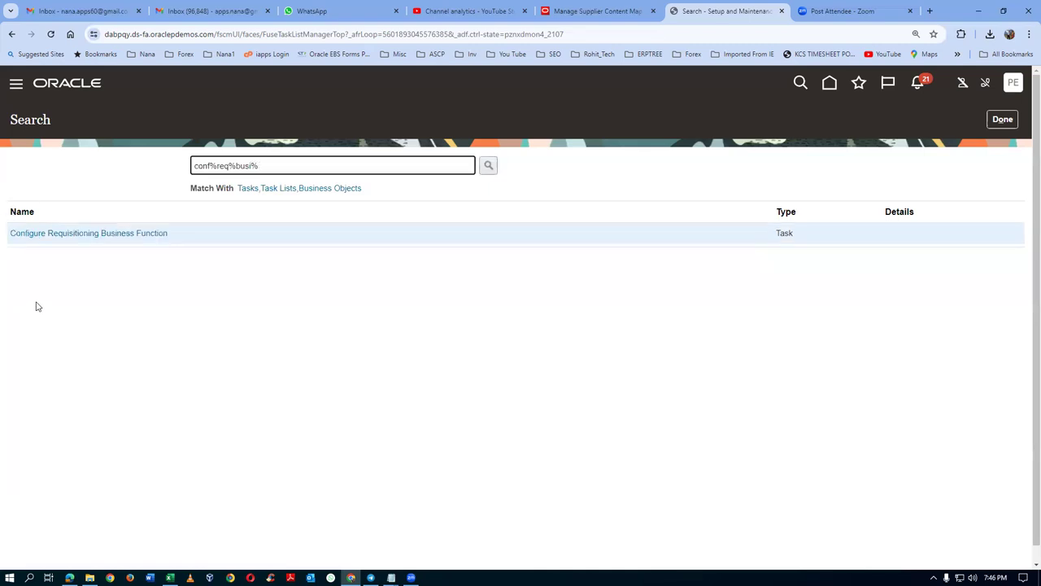
{"action": "left_click", "coordinate": [66, 234]}
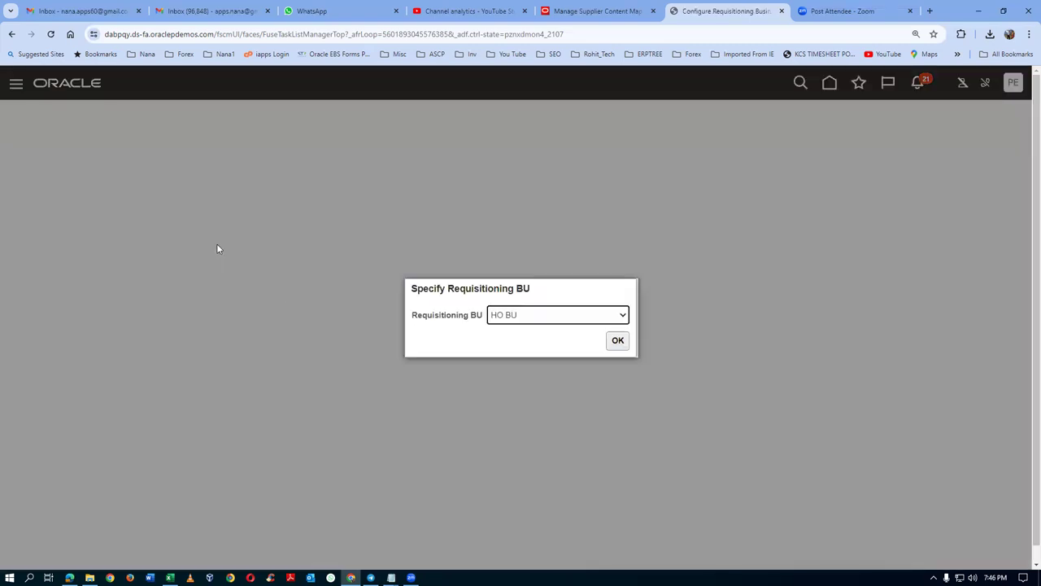
- Specify US1 Business Unit as the requisitioning BU and open its configuration
{"action": "left_click", "coordinate": [515, 317]}
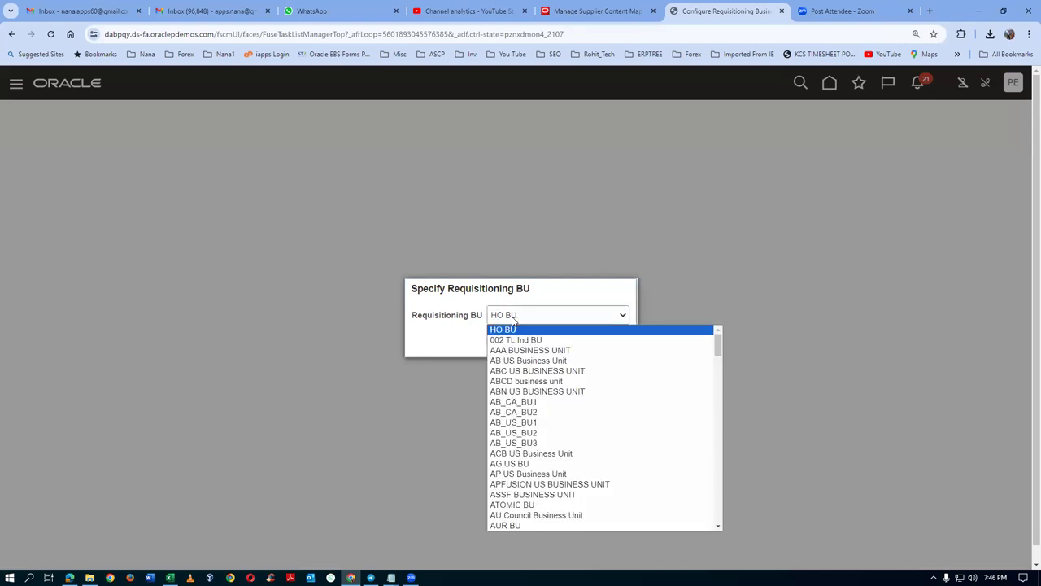
{"action": "key", "text": "u"}
{"action": "key", "text": "Down"}
{"action": "key", "text": "Down"}
{"action": "key", "text": "Down"}
{"action": "key", "text": "Down"}
{"action": "key", "text": "Down"}
{"action": "key", "text": "Down"}
{"action": "key", "text": "Down"}
{"action": "key", "text": "Up"}
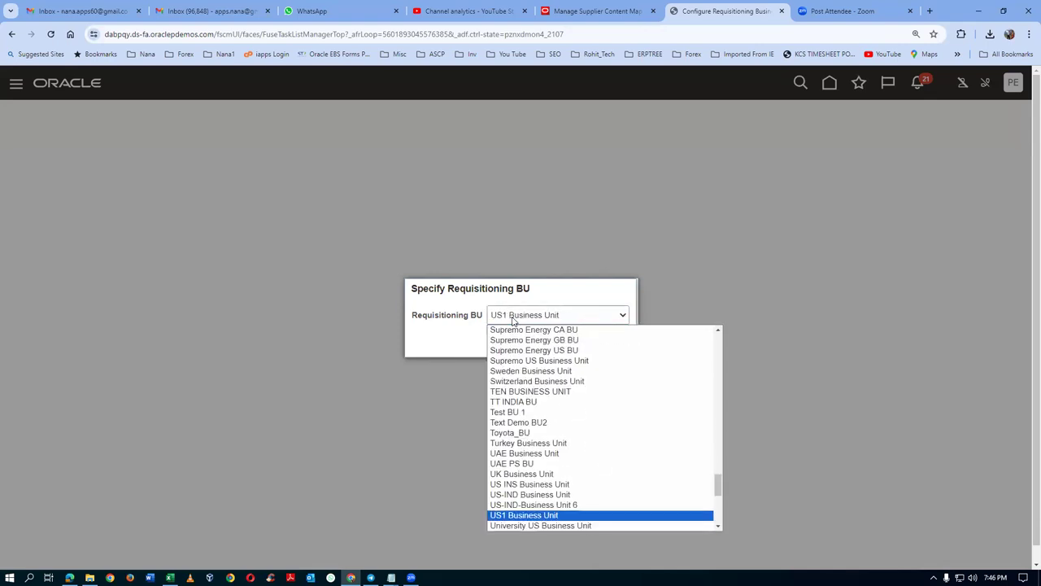
{"action": "key", "text": "Return"}
{"action": "left_click", "coordinate": [617, 342]}
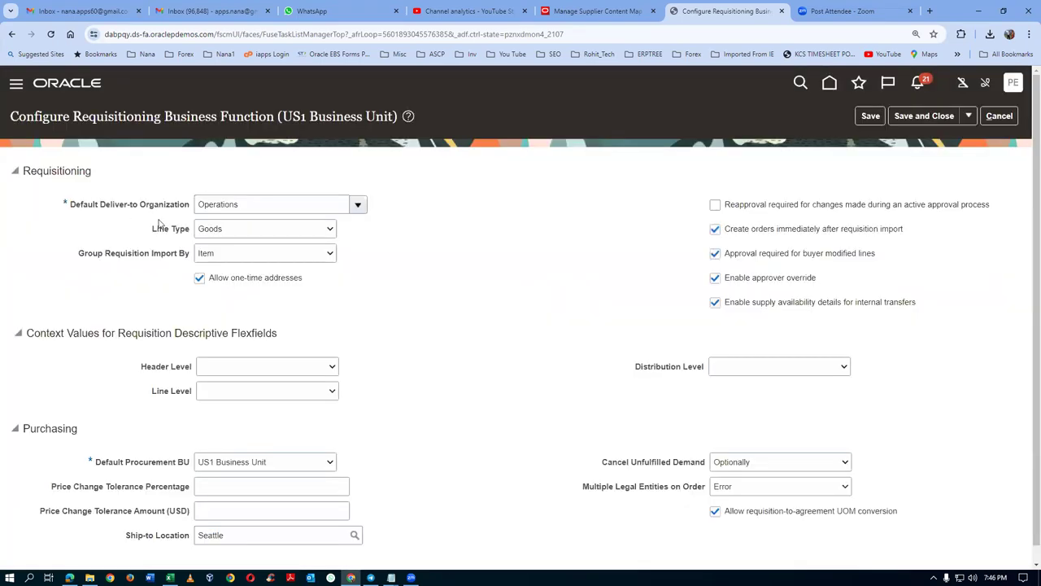
- Set the default deliver-to organization to Seattle (001), save the requisitioning configuration and close it
{"action": "left_click", "coordinate": [291, 206]}
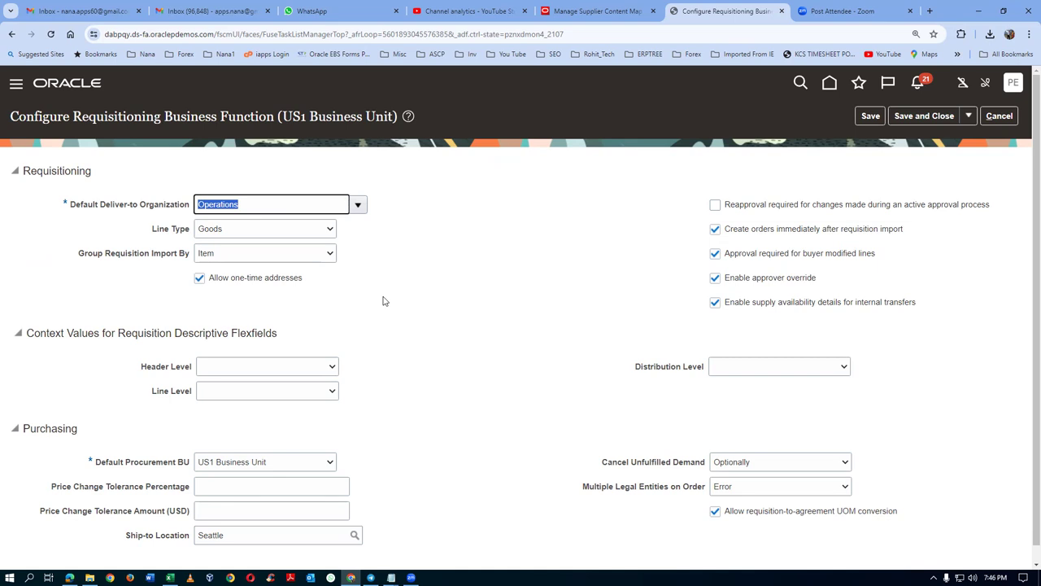
{"action": "type", "text": "Seattle"}
{"action": "key", "text": "Tab"}
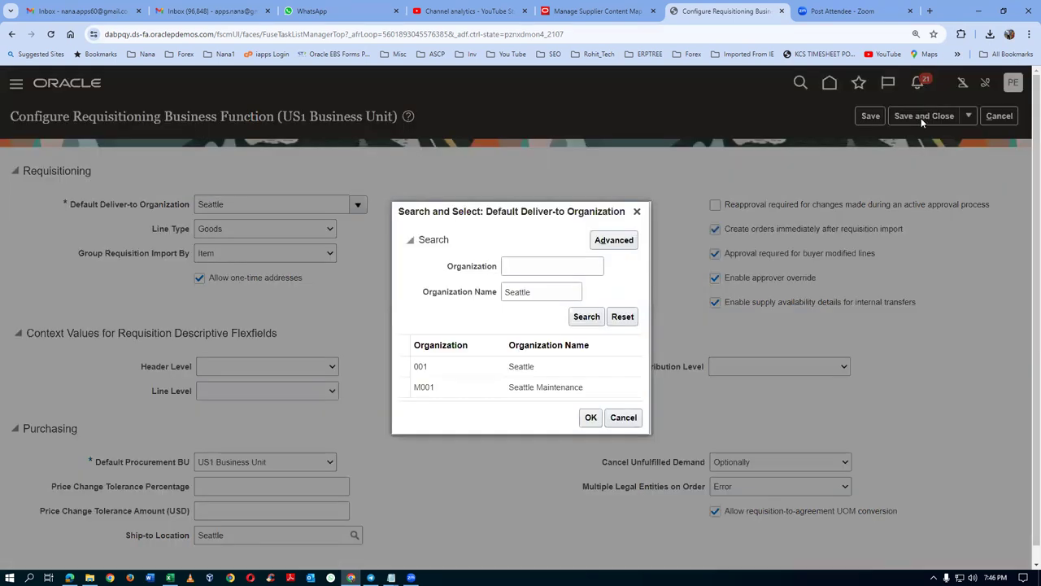
{"action": "left_click", "coordinate": [467, 373]}
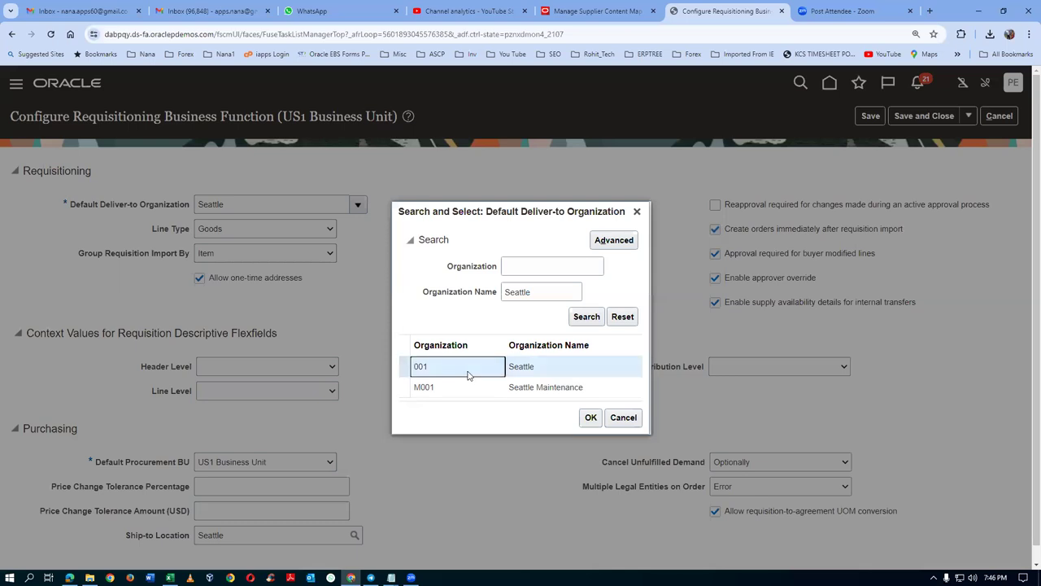
{"action": "left_click", "coordinate": [591, 417]}
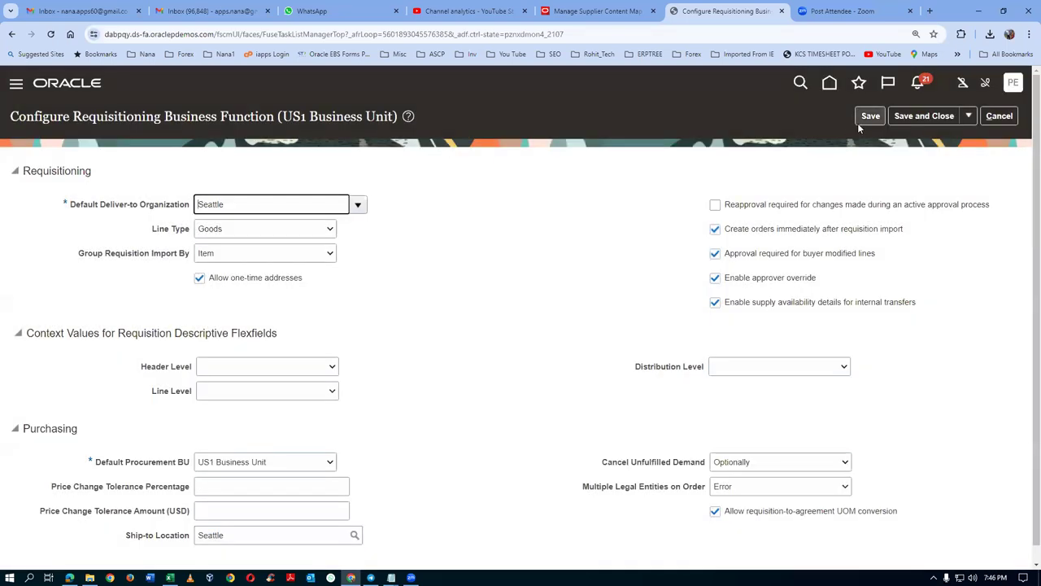
{"action": "left_click", "coordinate": [925, 117]}
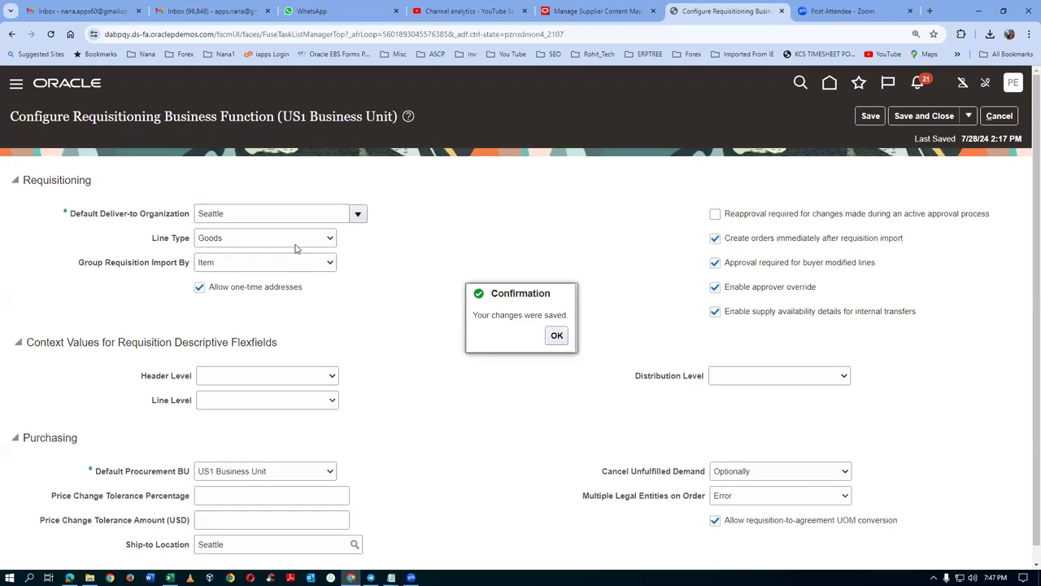
{"action": "left_click", "coordinate": [554, 335]}
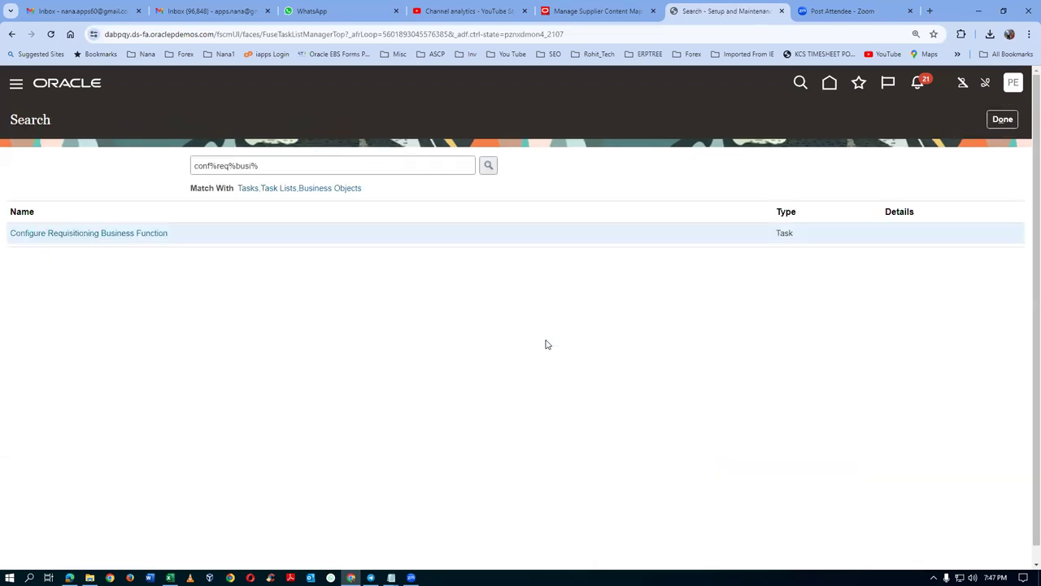
- Switch to the Edge window, close the Receive Items page, and leave the purchase order and requisition to return to the Requisitions shopping page
{"action": "key", "text": "alt+Tab"}
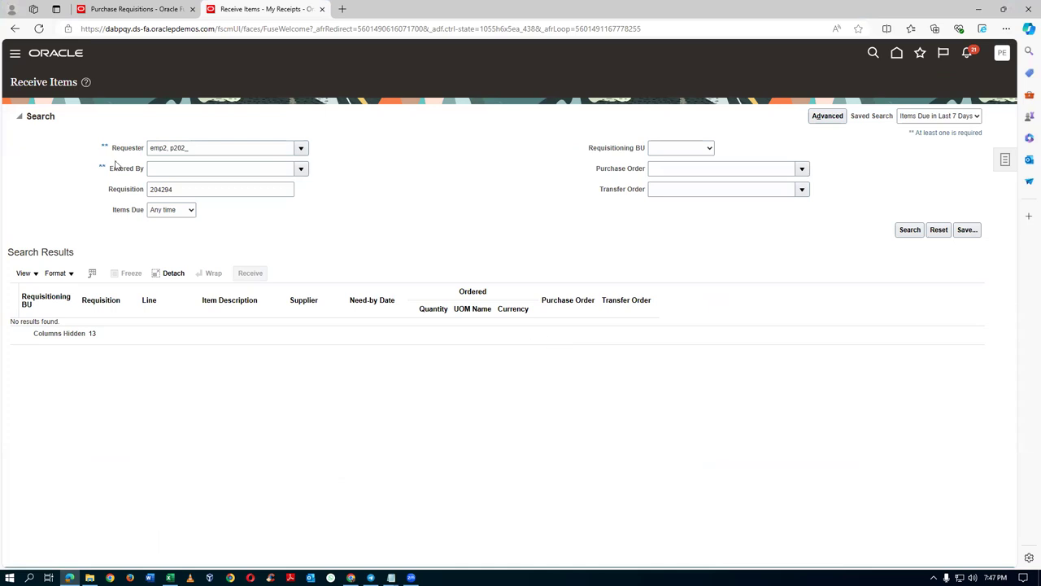
{"action": "left_click", "coordinate": [321, 9]}
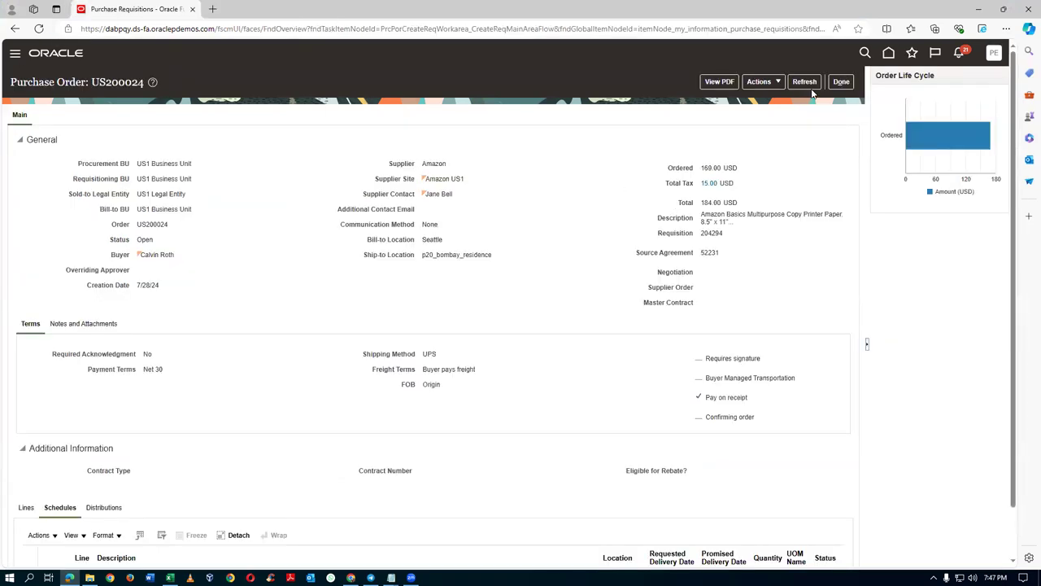
{"action": "left_click", "coordinate": [846, 86]}
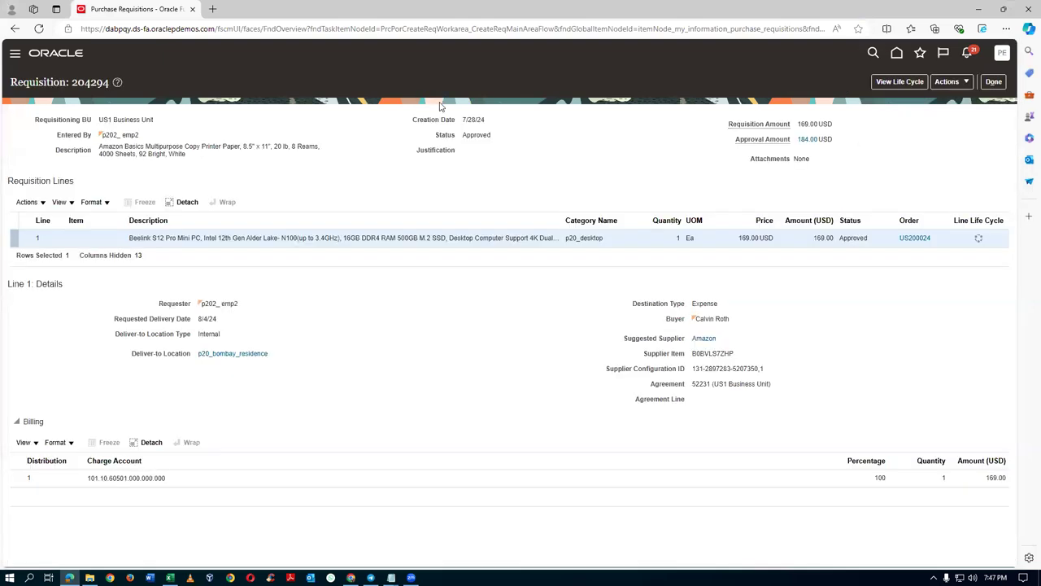
{"action": "left_click", "coordinate": [994, 81]}
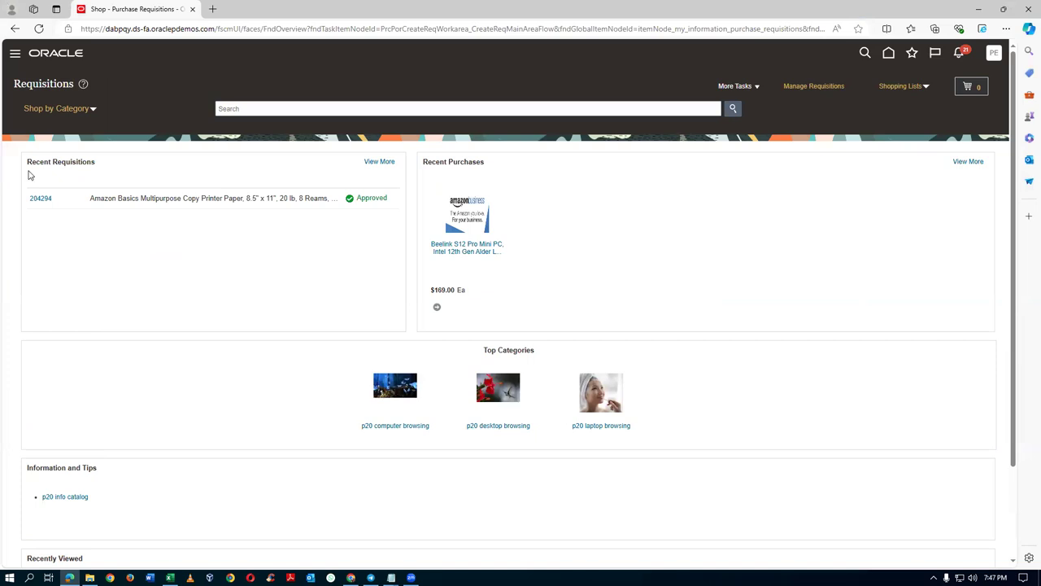
- Open p2001_desktop desc from the p20 computer browsing category and try to add a quantity of 2 to the cart
{"action": "left_click", "coordinate": [92, 109]}
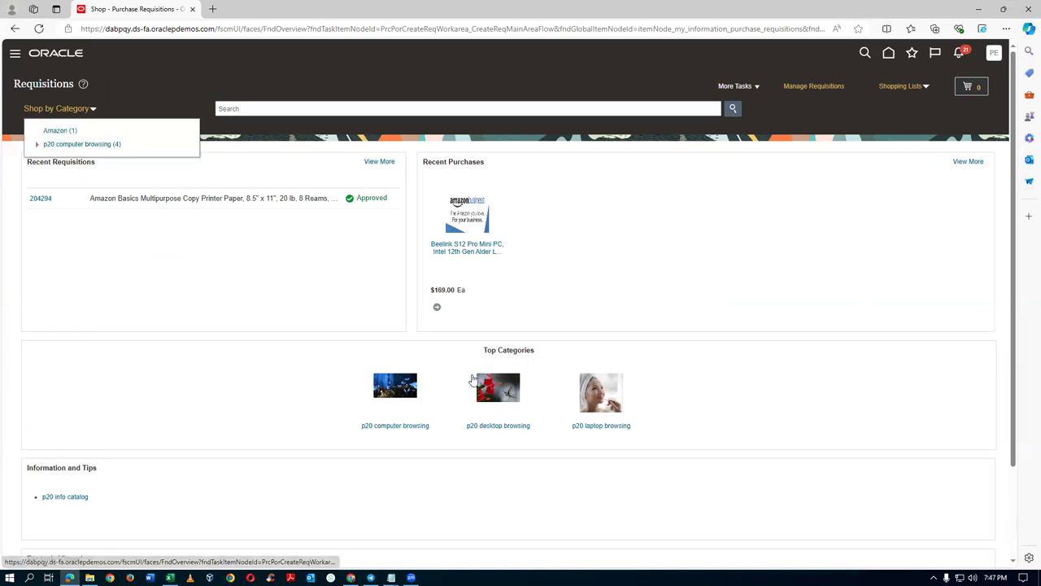
{"action": "left_click", "coordinate": [401, 382]}
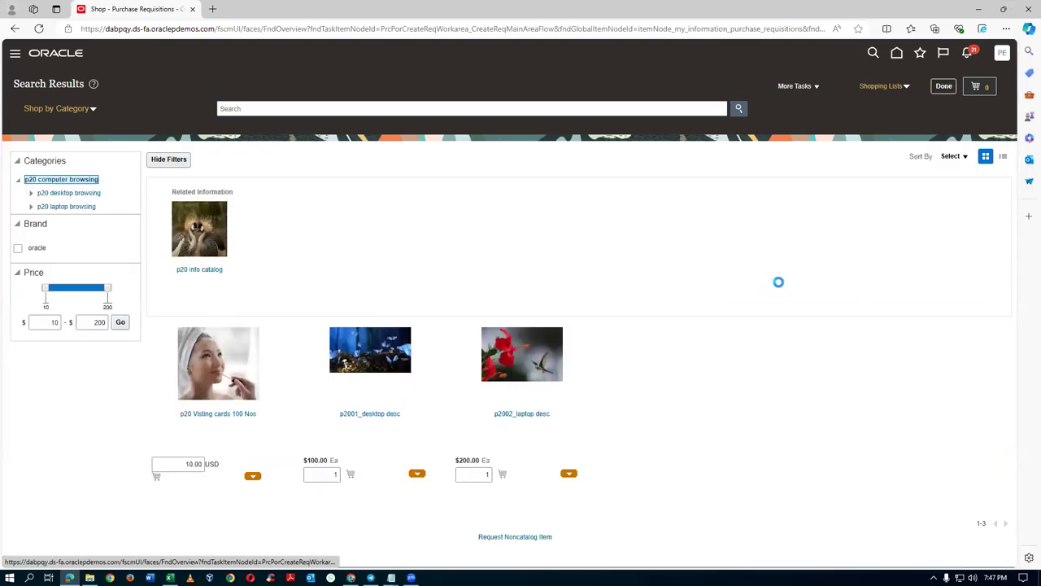
{"action": "left_click", "coordinate": [423, 216]}
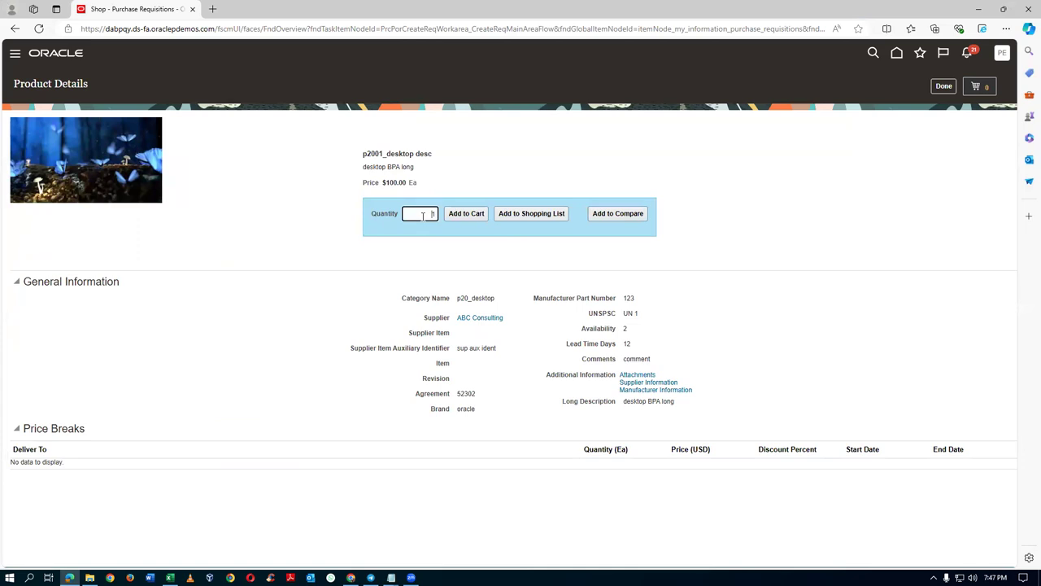
{"action": "key", "text": "Tab"}
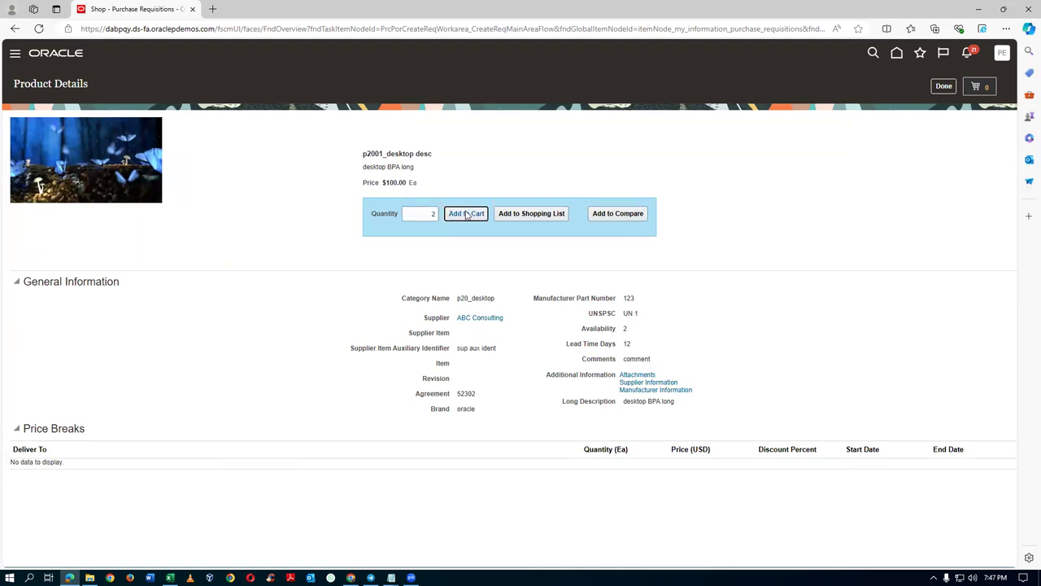
{"action": "left_click", "coordinate": [467, 215]}
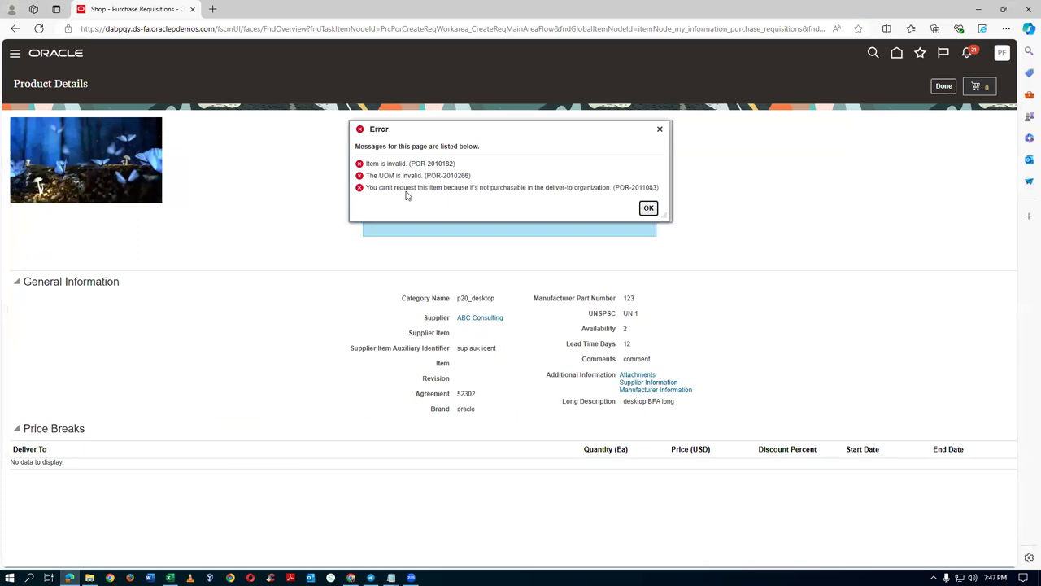
{"action": "left_click_drag", "start_coordinate": [411, 164], "coordinate": [521, 196]}
{"action": "left_click", "coordinate": [509, 206]}
{"action": "left_click", "coordinate": [648, 208]}
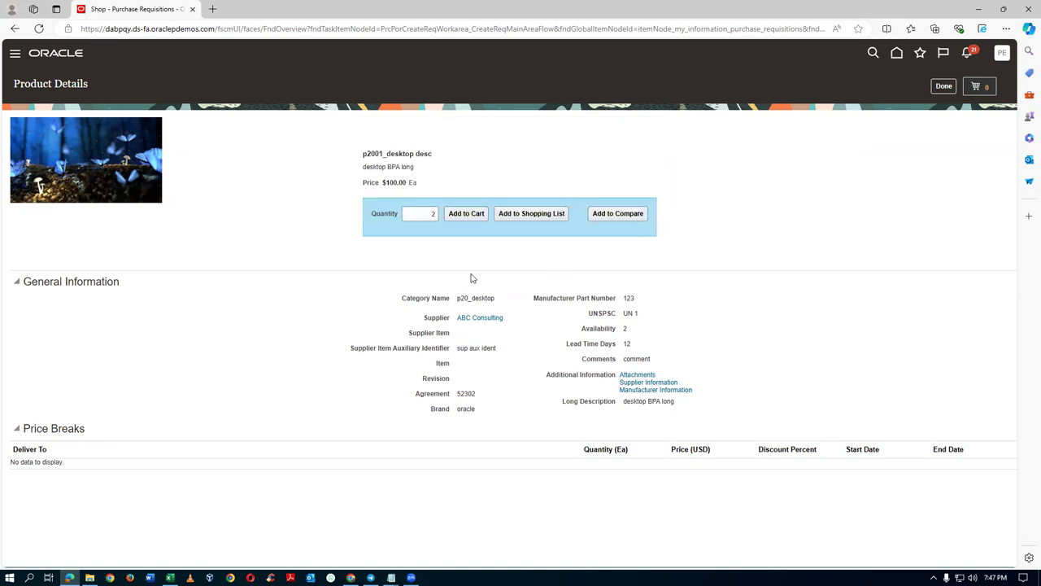
- Switch back to the Chrome window and reopen Configure Requisitioning Business Function for US1 Business Unit
{"action": "key", "text": "alt+Tab"}
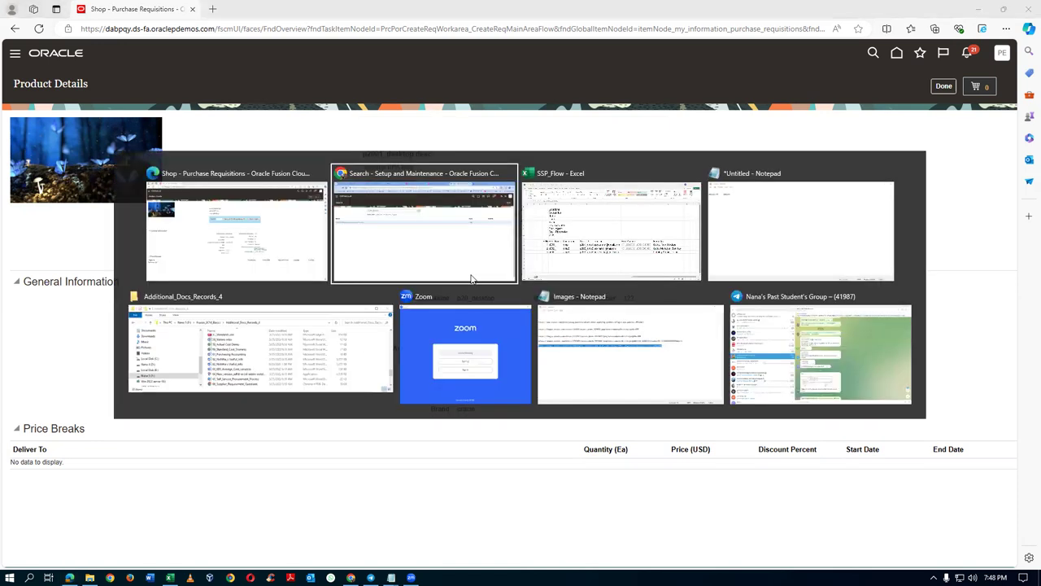
{"action": "left_click", "coordinate": [122, 234]}
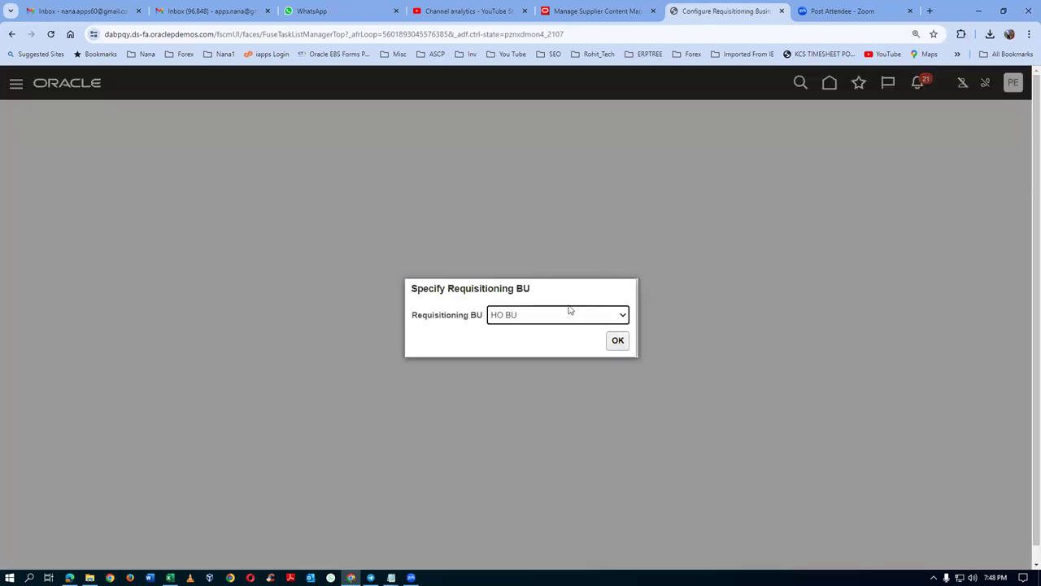
{"action": "left_click", "coordinate": [540, 319]}
{"action": "type", "text": "US1"}
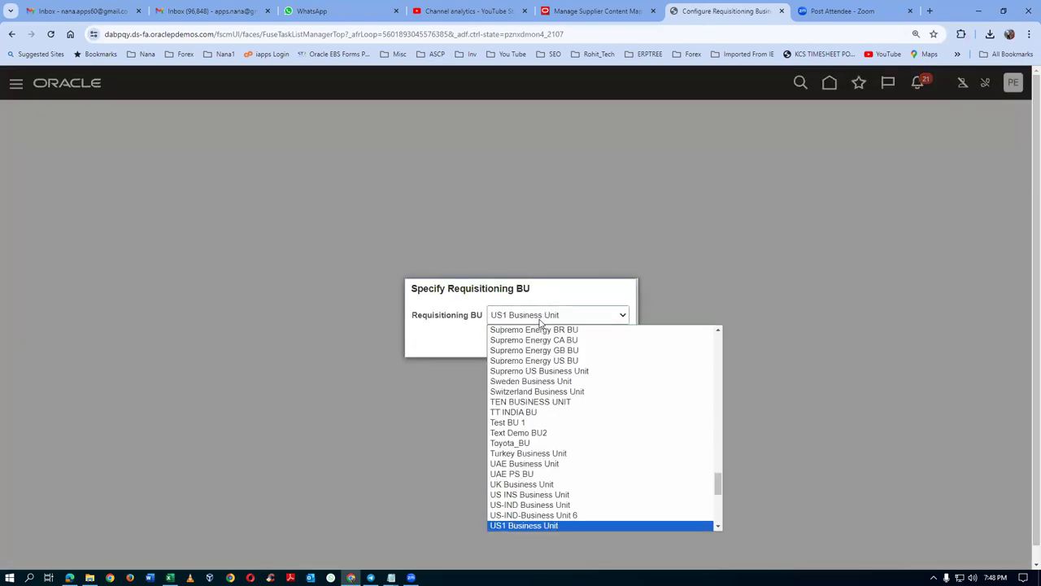
{"action": "key", "text": "Up"}
{"action": "key", "text": "Down"}
{"action": "key", "text": "Return"}
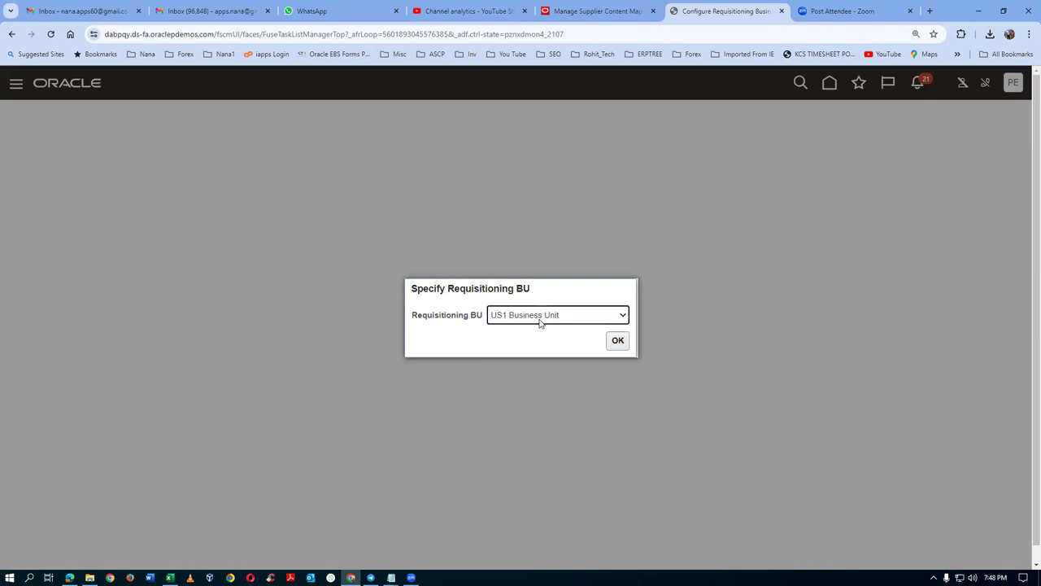
{"action": "left_click", "coordinate": [617, 342]}
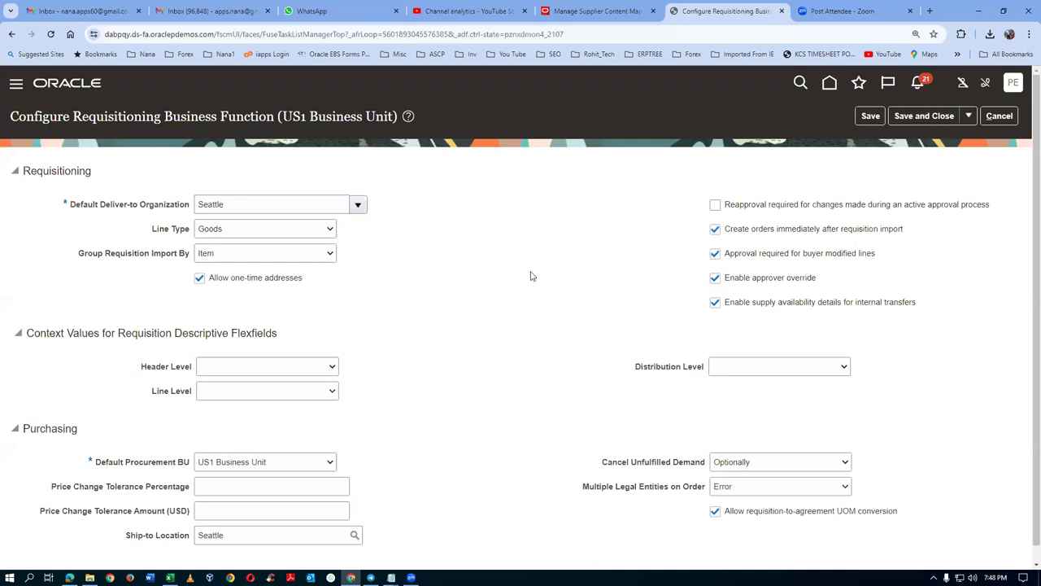
- Set the default deliver-to organization to Operations and save and close the requisitioning configuration
{"action": "double_click", "coordinate": [252, 206]}
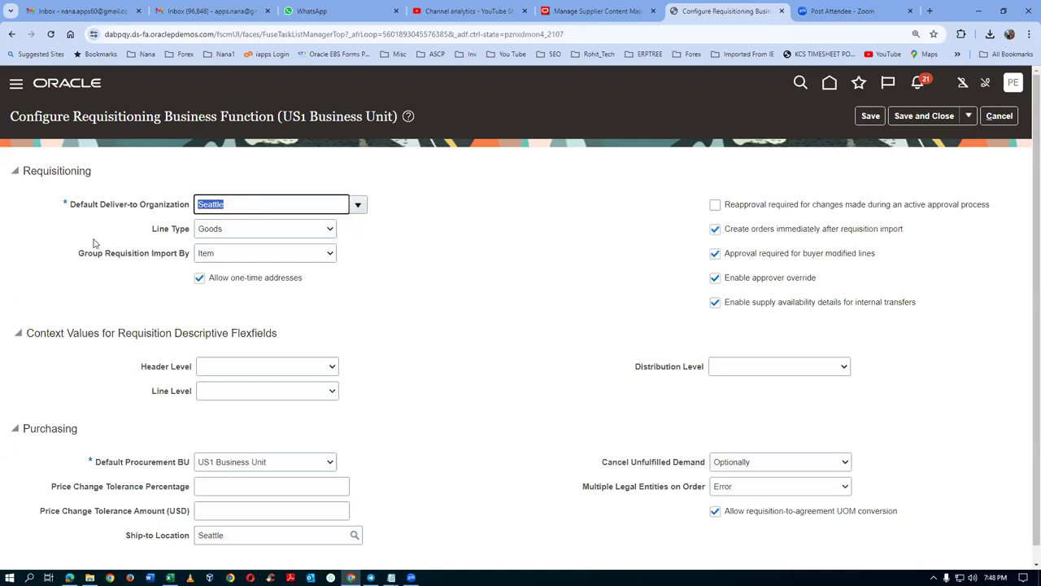
{"action": "type", "text": "Operations"}
{"action": "left_click", "coordinate": [435, 306]}
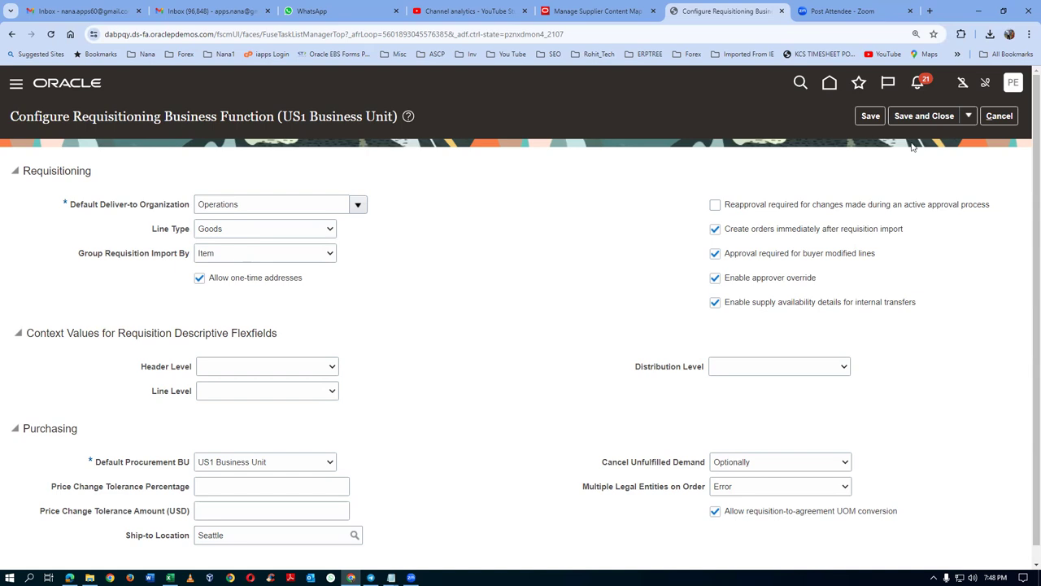
{"action": "left_click", "coordinate": [918, 116]}
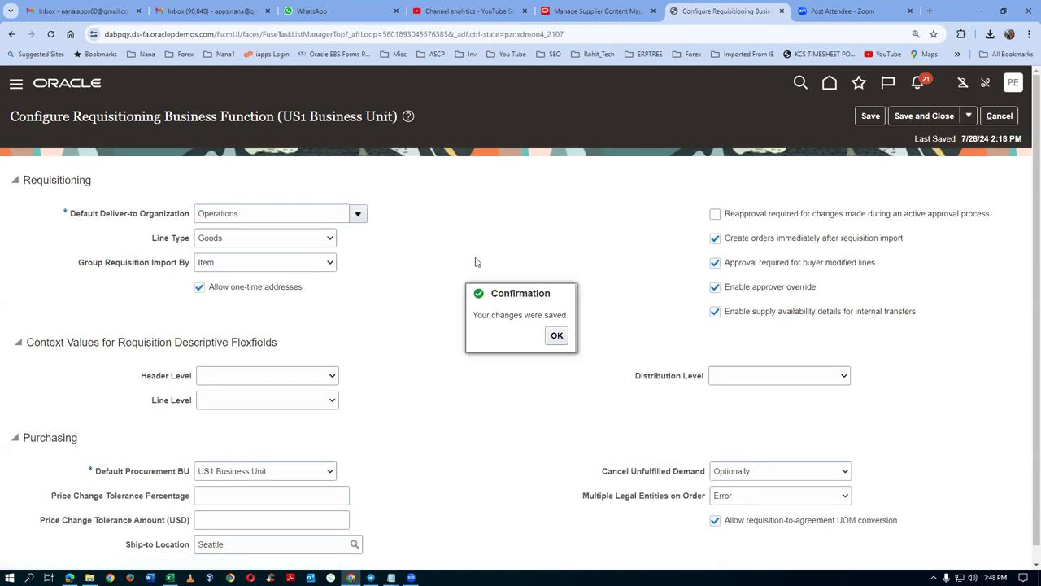
- Acknowledge the saved configuration, try again in Edge to add 2 of p2001_desktop desc to the cart, and return to the Requisitions page
{"action": "left_click", "coordinate": [556, 335]}
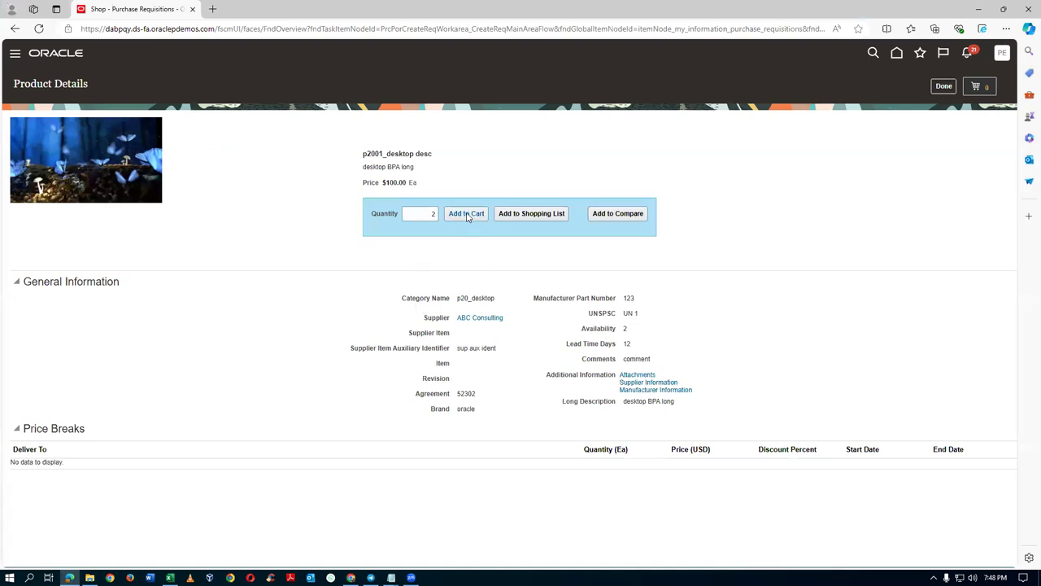
{"action": "left_click", "coordinate": [467, 215]}
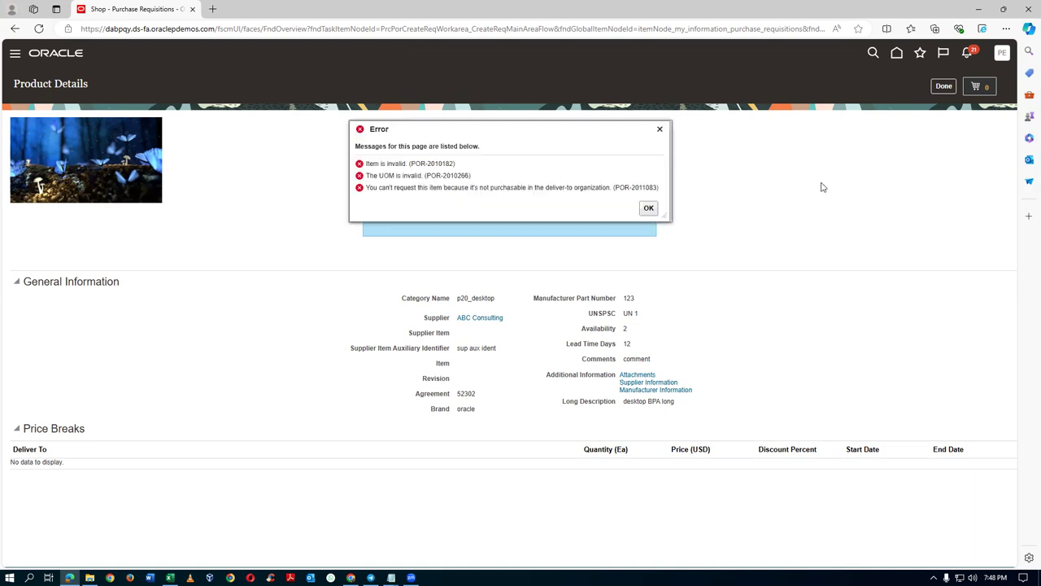
{"action": "left_click", "coordinate": [649, 208]}
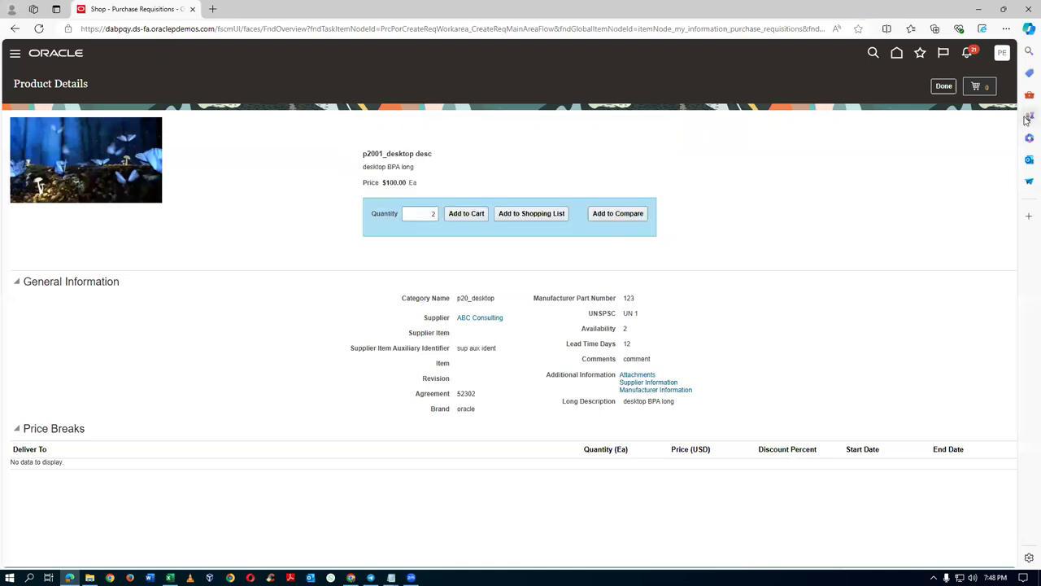
{"action": "left_click", "coordinate": [944, 87]}
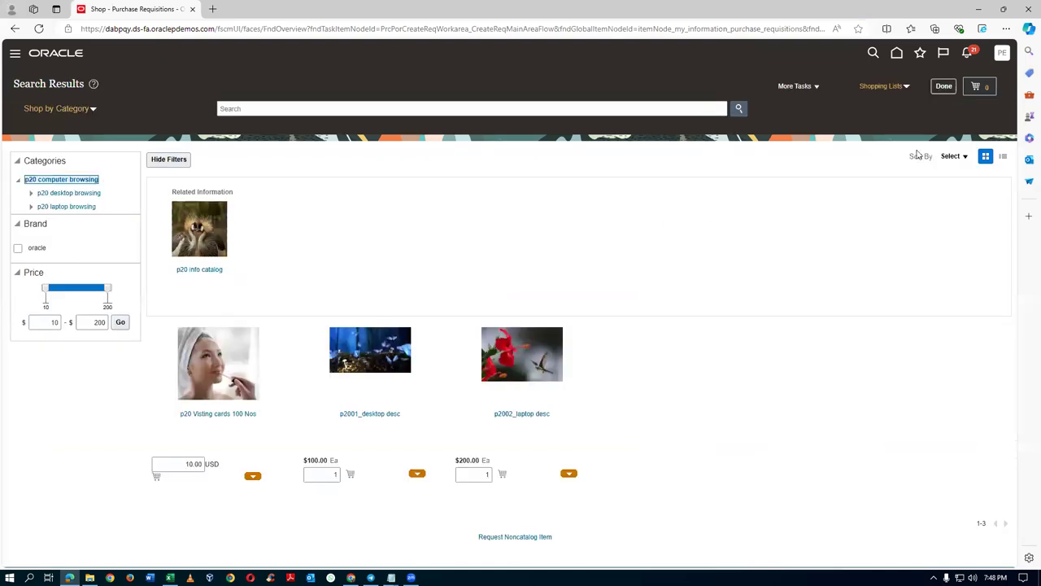
{"action": "left_click", "coordinate": [942, 87]}
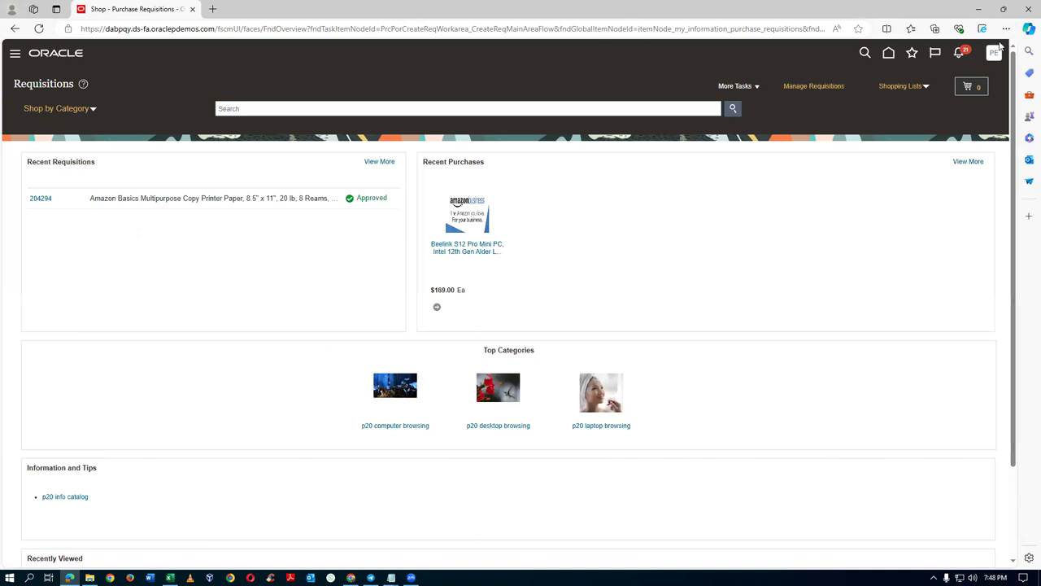
- Sign out of Oracle Applications Cloud, sign back in, and reopen the Requisitions shopping page from Procurement
{"action": "left_click", "coordinate": [974, 78]}
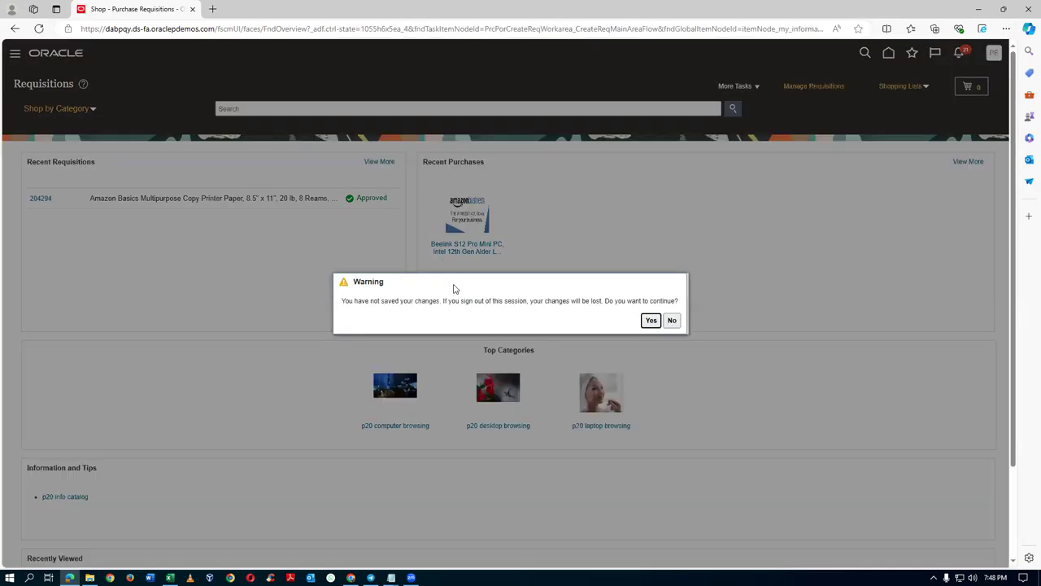
{"action": "key", "text": "Return"}
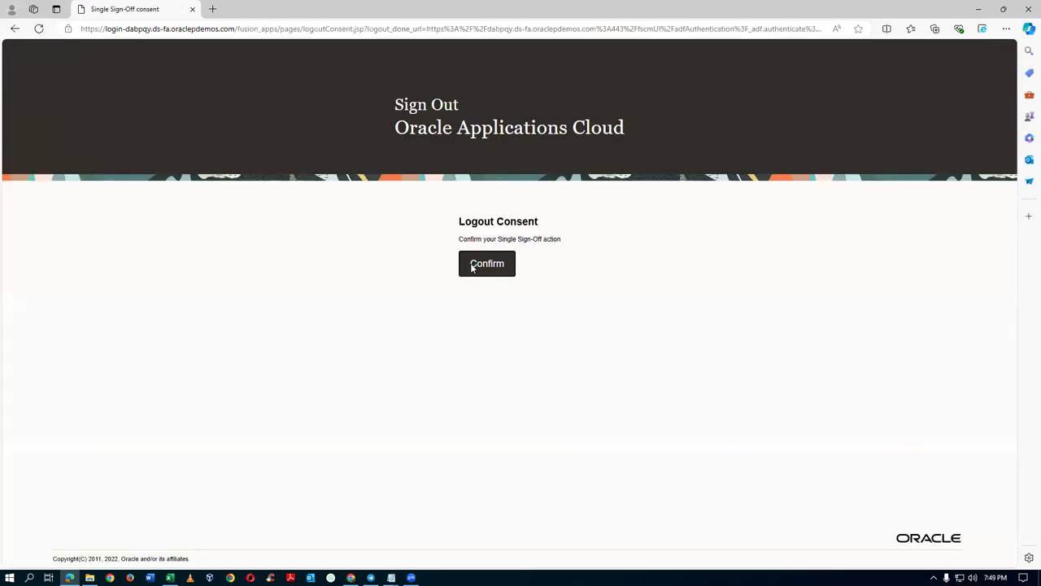
{"action": "left_click", "coordinate": [485, 261]}
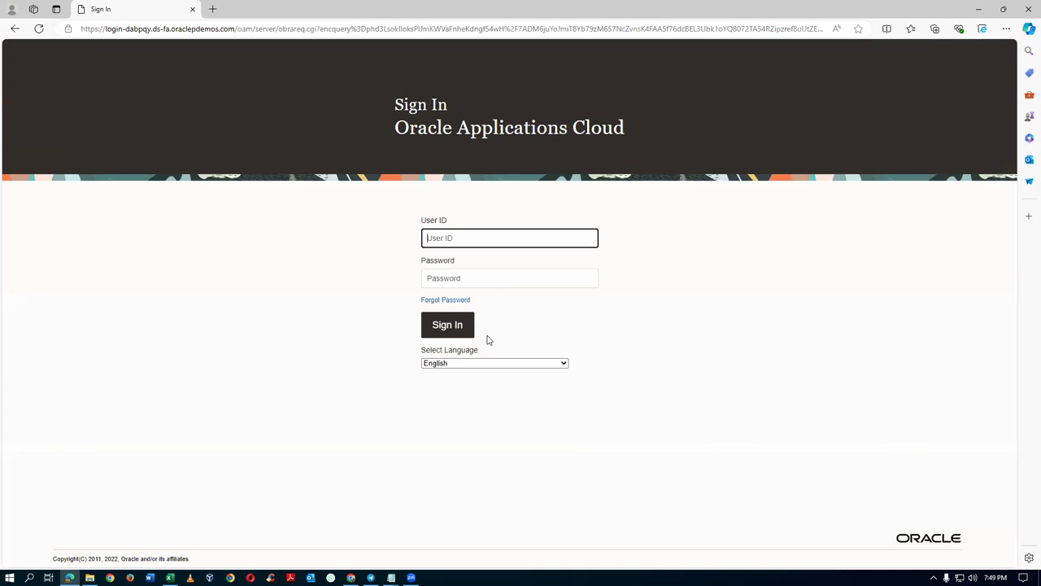
{"action": "left_click", "coordinate": [448, 333]}
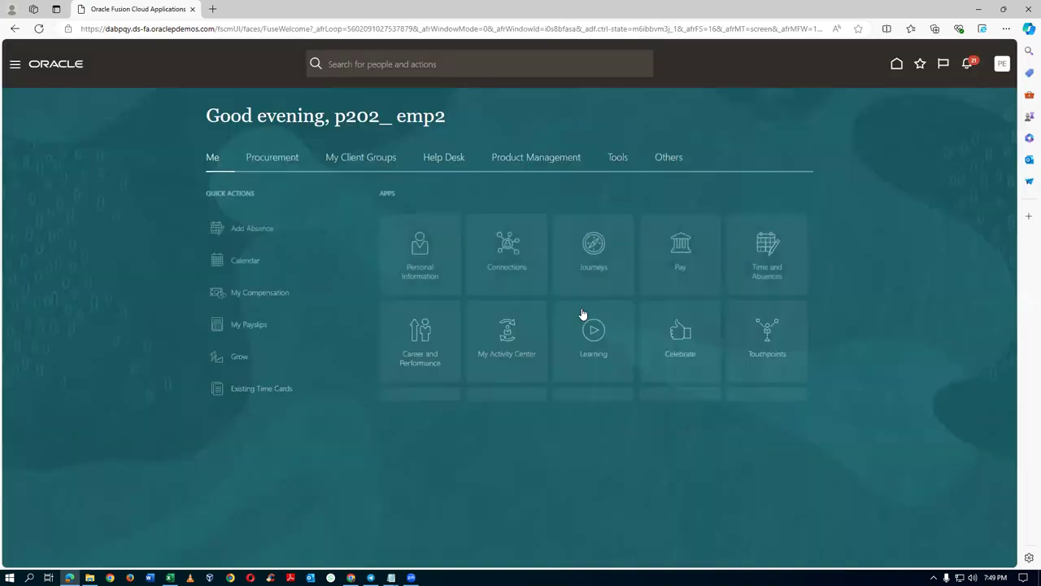
{"action": "left_click", "coordinate": [270, 160]}
{"action": "left_click", "coordinate": [239, 229]}
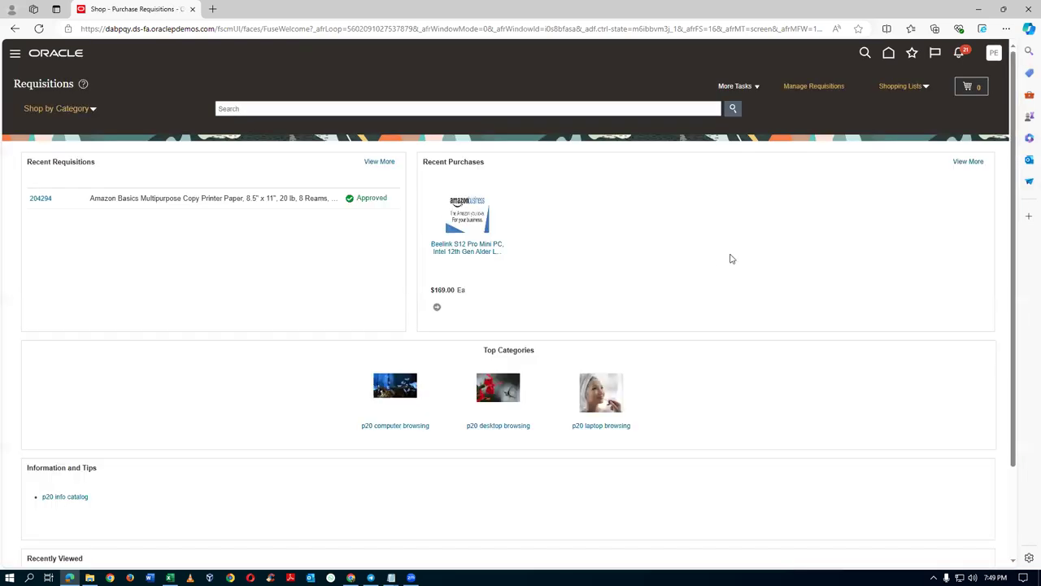
- Open p2001_desktop desc from the p20 computer browsing category and add a quantity of 3 to the cart
{"action": "left_click", "coordinate": [396, 392]}
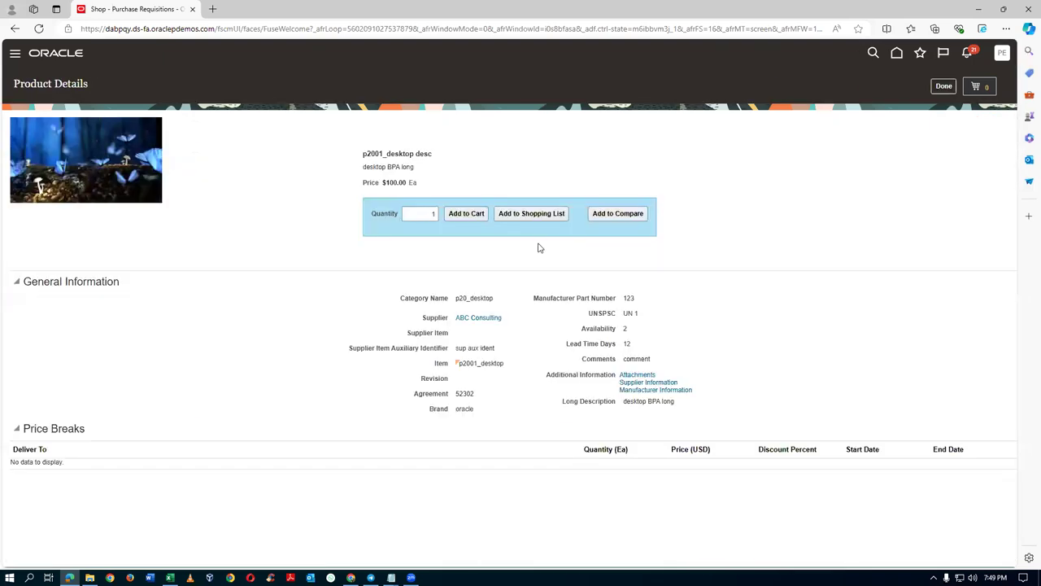
{"action": "double_click", "coordinate": [431, 214]}
{"action": "type", "text": "3"}
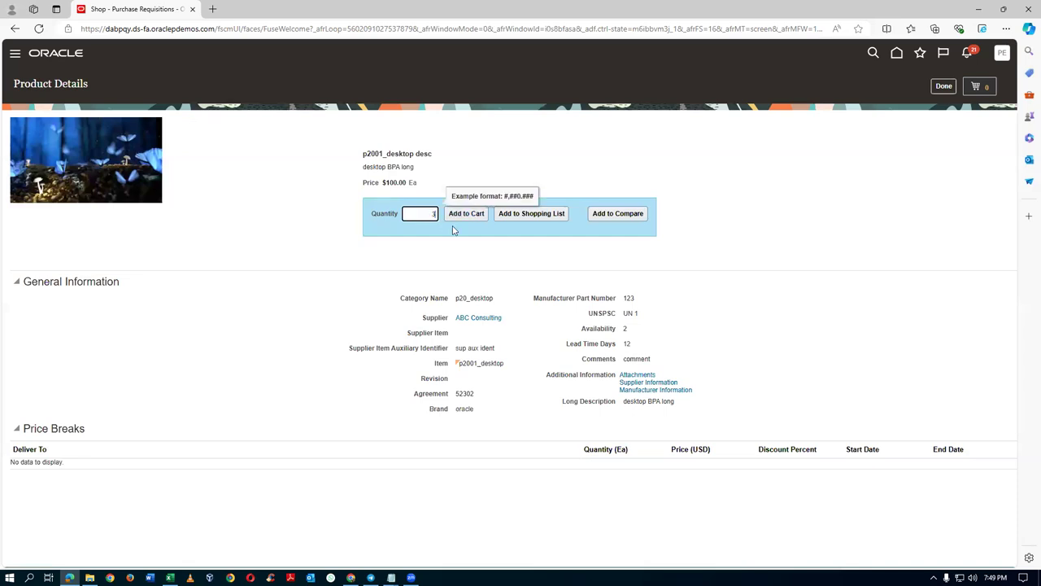
{"action": "key", "text": "Tab"}
{"action": "left_click", "coordinate": [468, 214]}
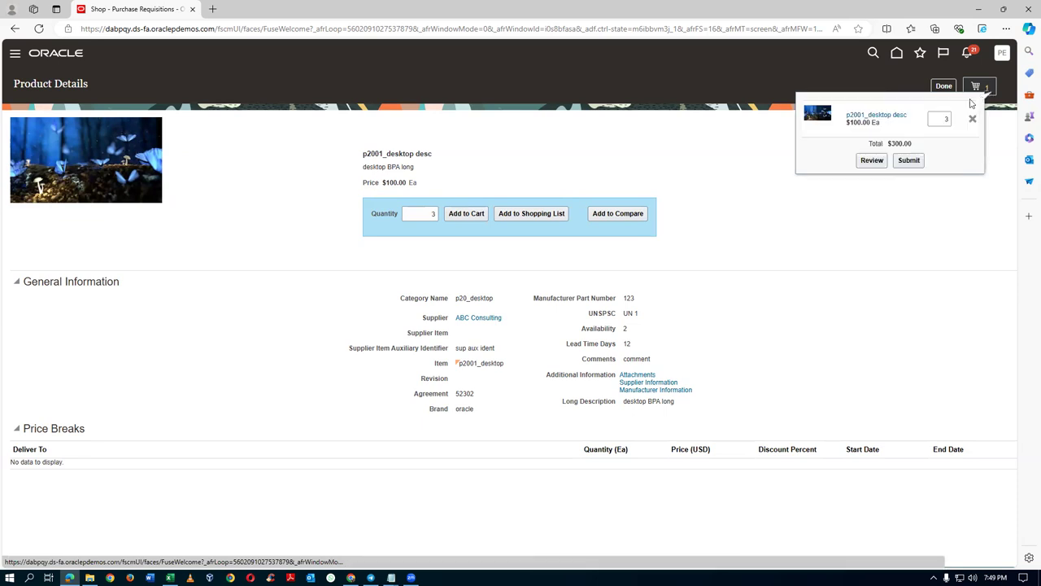
- Review the cart's requisition, enter the note to supplier "Put the warrenty card in the pack", and open its approvals
{"action": "left_click", "coordinate": [869, 161]}
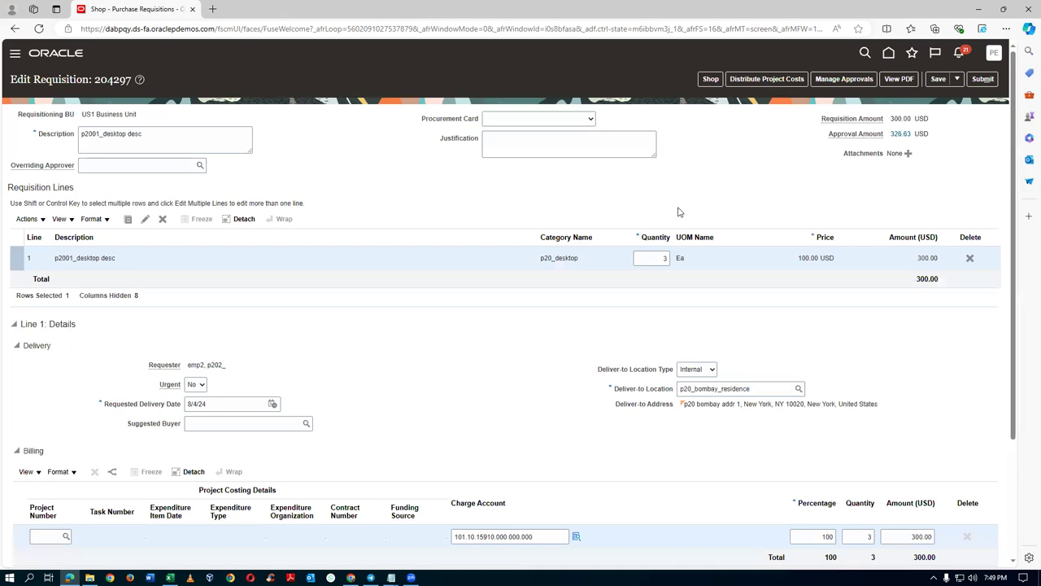
{"action": "scroll", "coordinate": [628, 281], "scroll_direction": "down", "scroll_amount": 2}
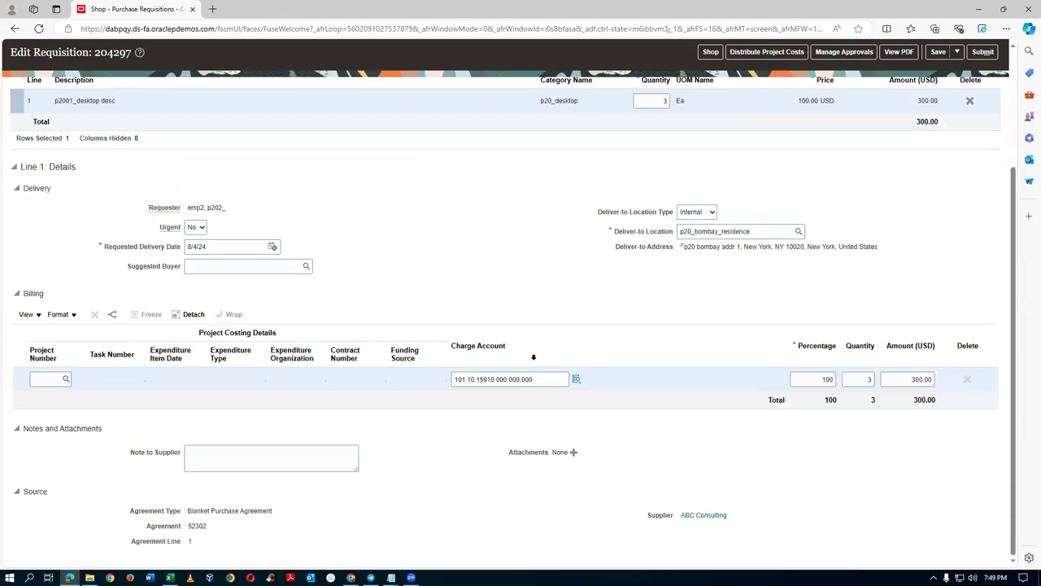
{"action": "left_click", "coordinate": [254, 467]}
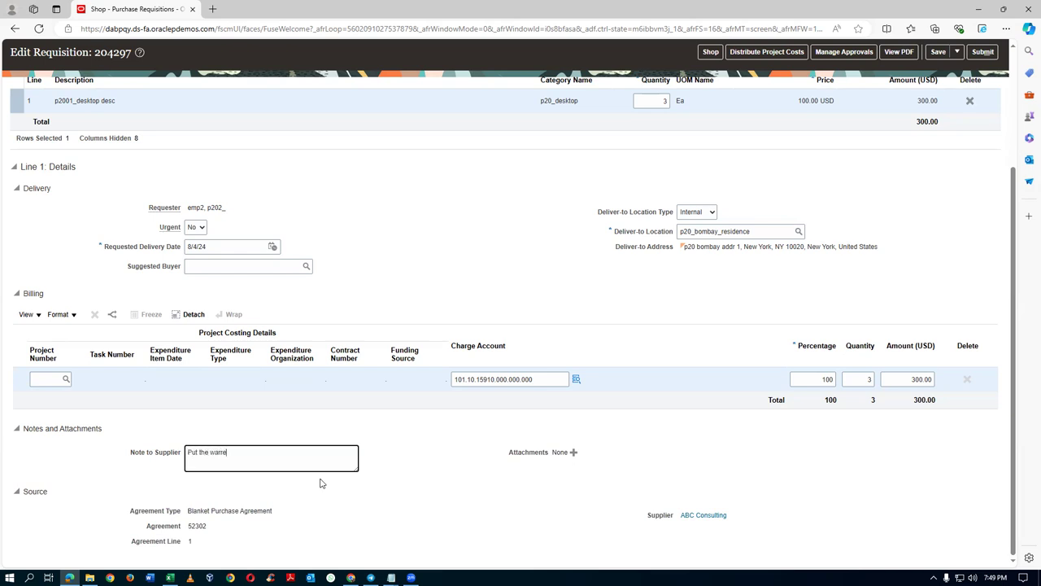
{"action": "type", "text": "y card in the pack"}
{"action": "scroll", "coordinate": [856, 200], "scroll_direction": "up", "scroll_amount": 1}
{"action": "left_click", "coordinate": [844, 51]}
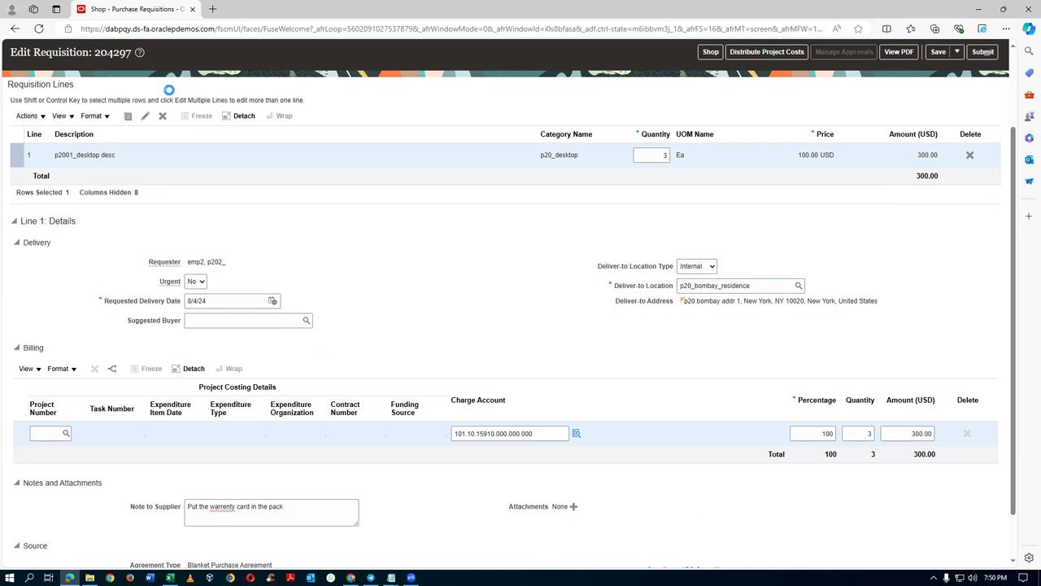
- Switch to the untitled Notepad, record the requisition's number labelled Desktop below the Amazon PR entry, and return to Edge
{"action": "key", "text": "alt+Tab"}
{"action": "key", "text": "alt+Tab"}
{"action": "key", "text": "alt+Tab"}
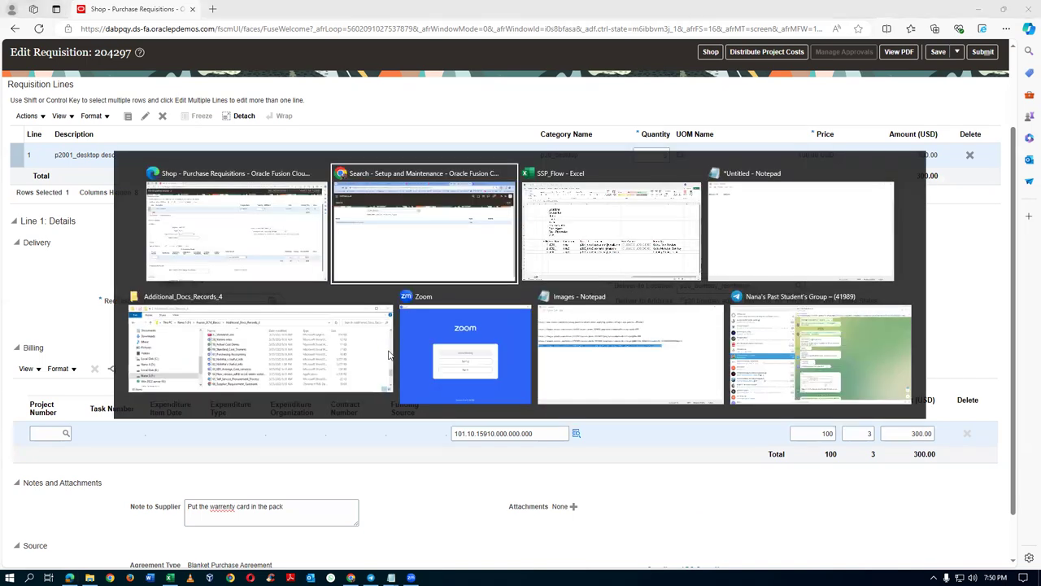
{"action": "key", "text": "Return"}
{"action": "type", "text": "Des"}
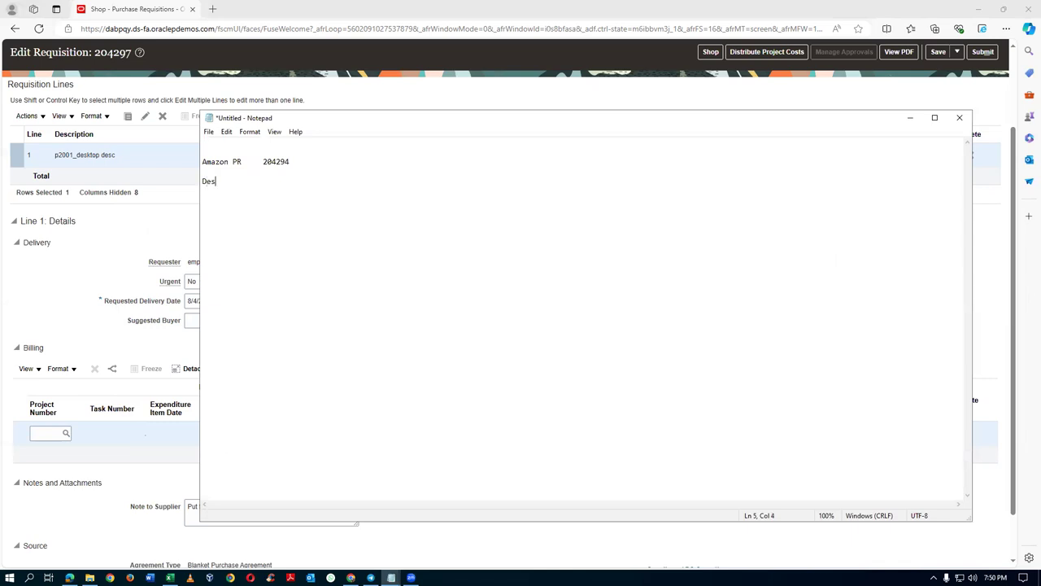
{"action": "type", "text": "ktop     204297"}
{"action": "left_click", "coordinate": [116, 239]}
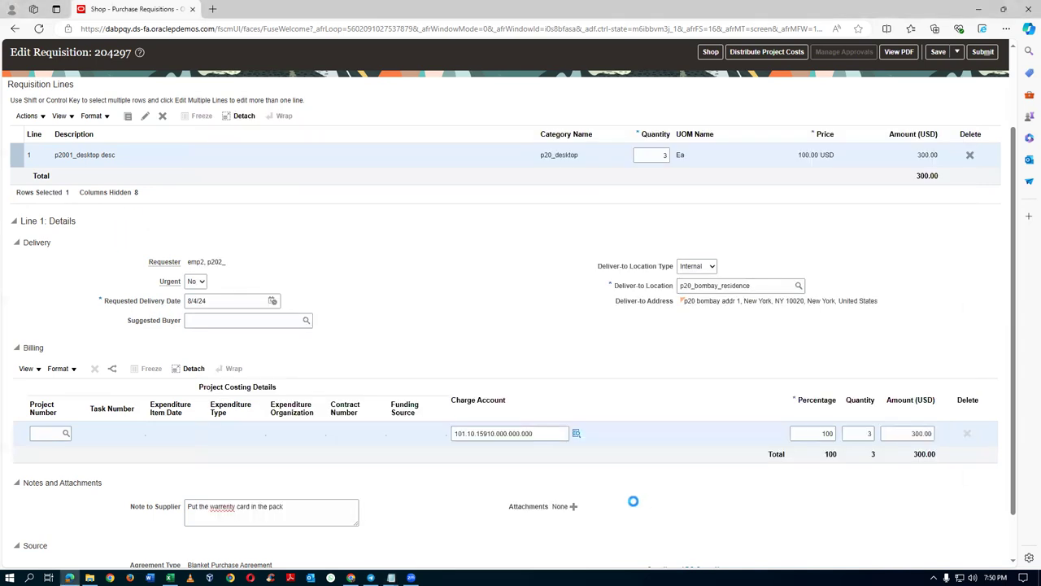
- Submit the desktop requisition for approval from its Manage Approvals page and acknowledge the confirmation
{"action": "scroll", "coordinate": [754, 489], "scroll_direction": "down", "scroll_amount": 1}
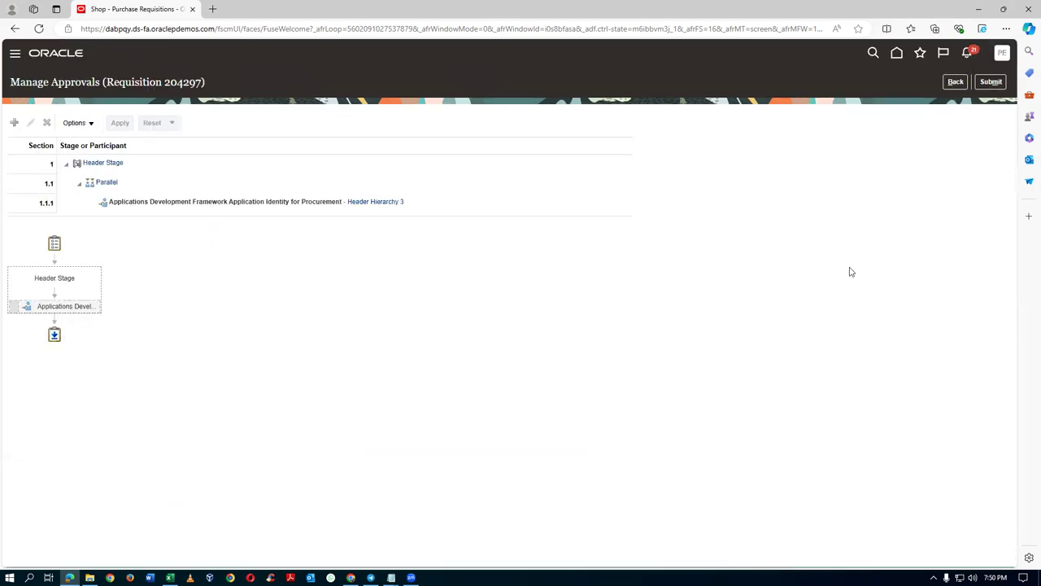
{"action": "left_click", "coordinate": [985, 84]}
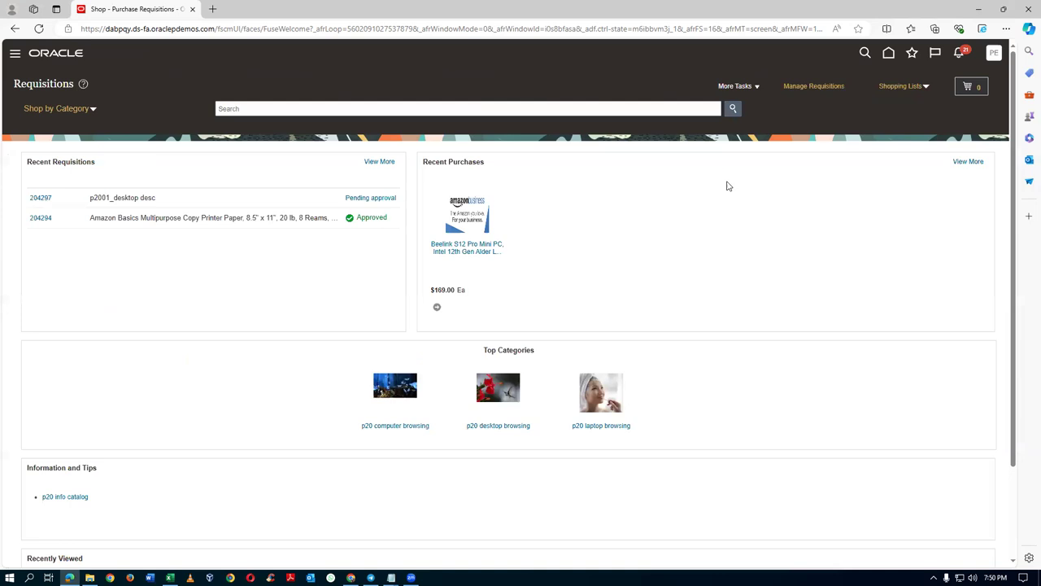
{"action": "left_click", "coordinate": [550, 317]}
- Check the submitted desktop requisition's approval action details, and return to the Requisitions page
{"action": "left_click", "coordinate": [377, 202]}
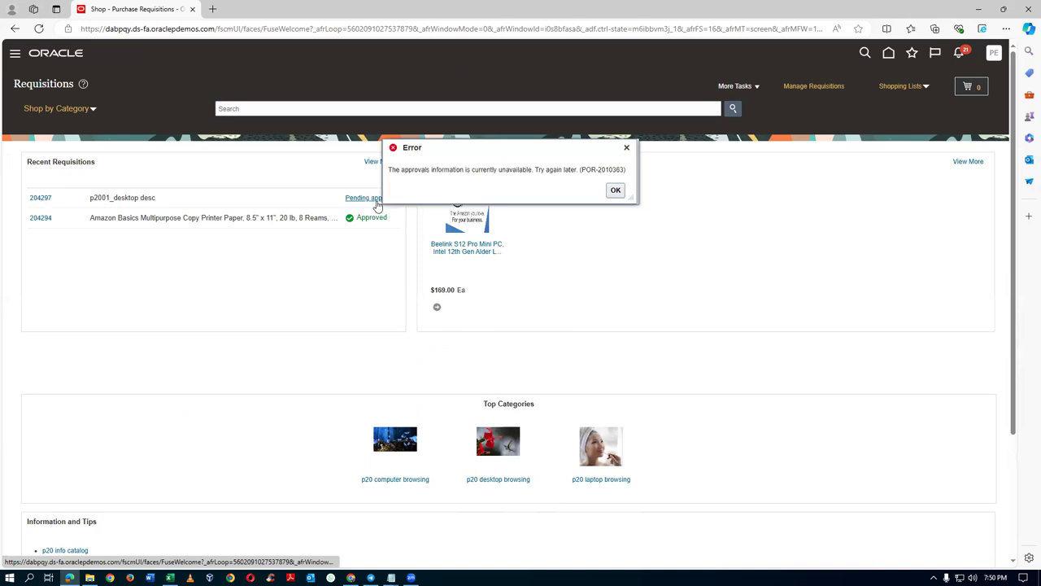
{"action": "left_click", "coordinate": [40, 198]}
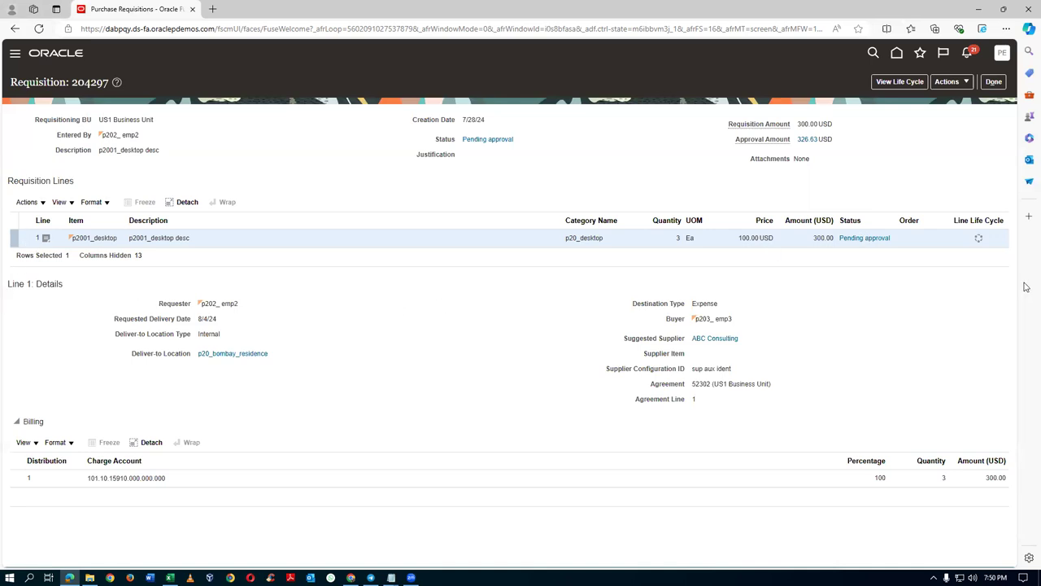
{"action": "left_click", "coordinate": [886, 243]}
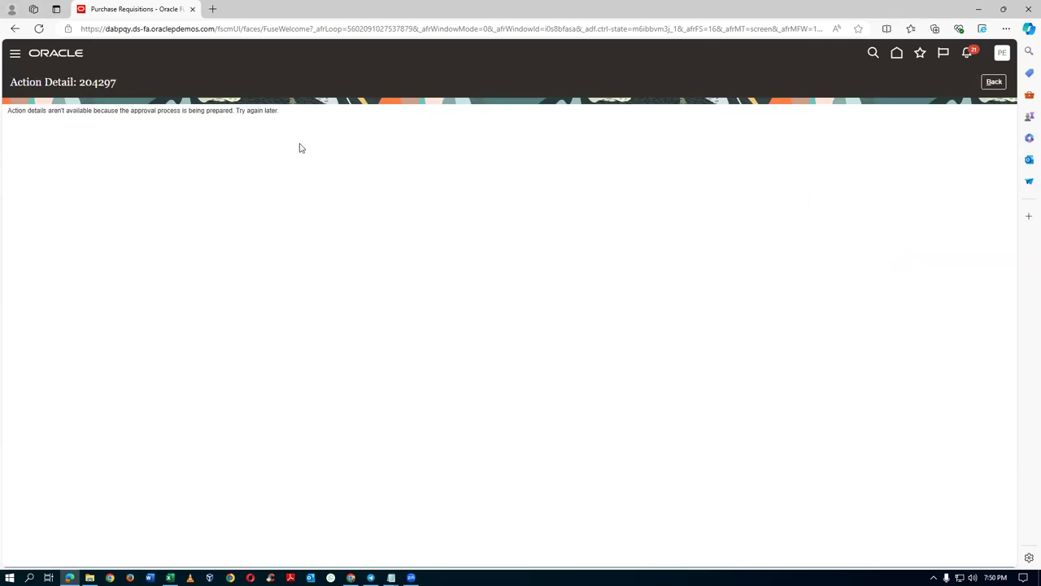
{"action": "left_click", "coordinate": [995, 82]}
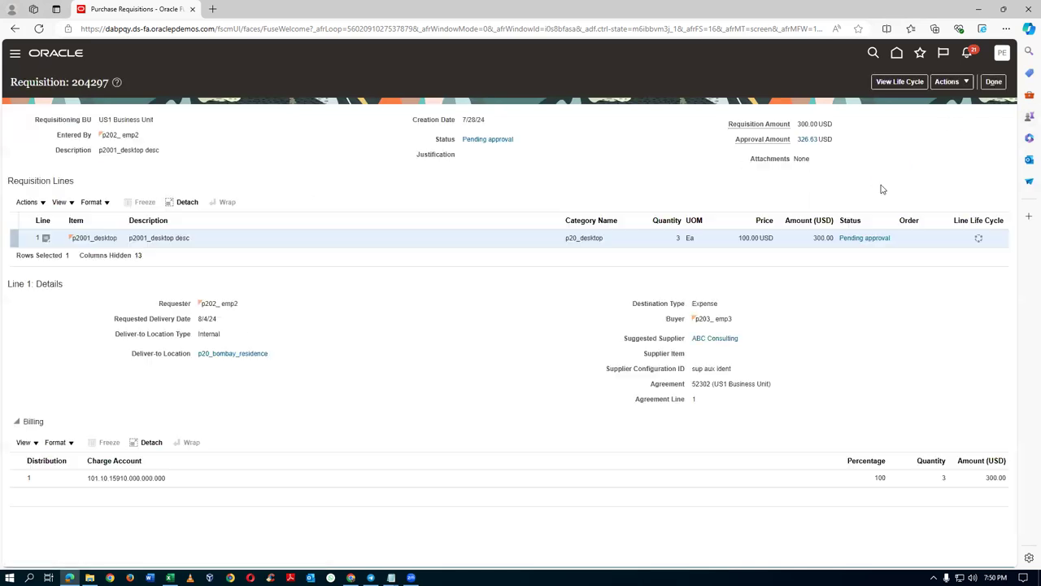
{"action": "left_click", "coordinate": [865, 241]}
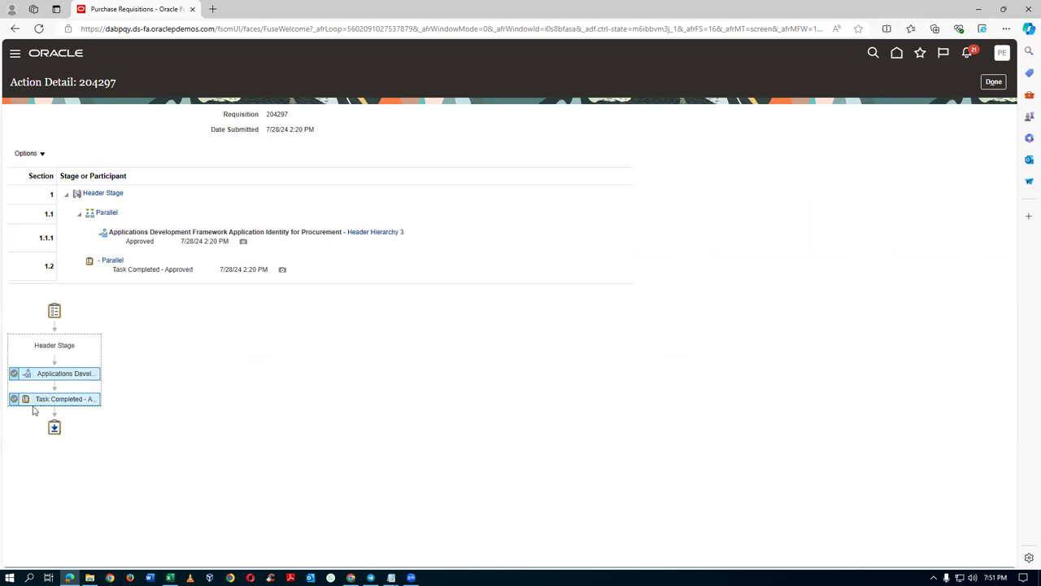
{"action": "mouse_move", "coordinate": [39, 400]}
{"action": "left_click", "coordinate": [994, 82]}
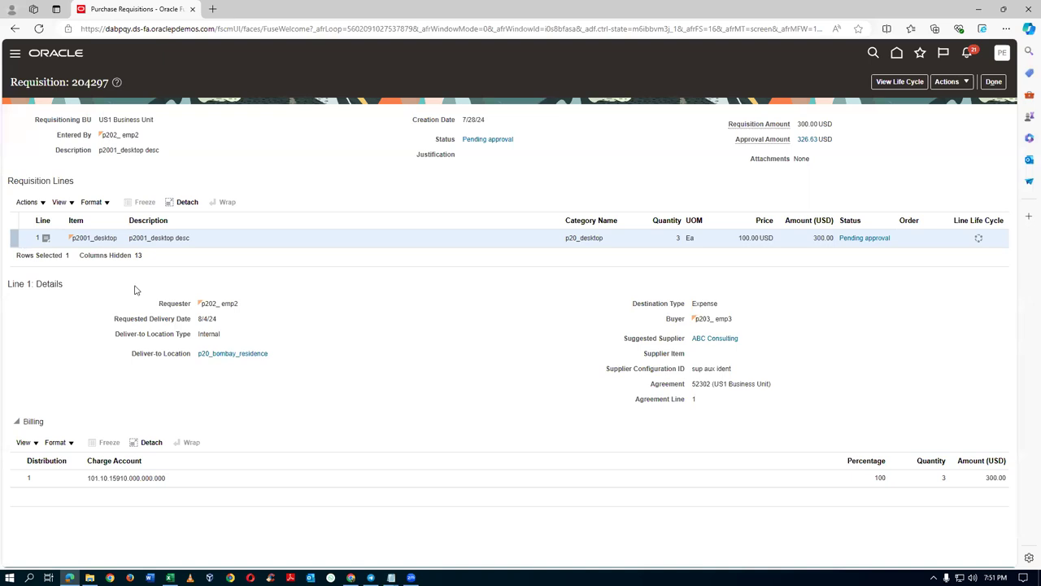
{"action": "left_click", "coordinate": [995, 83]}
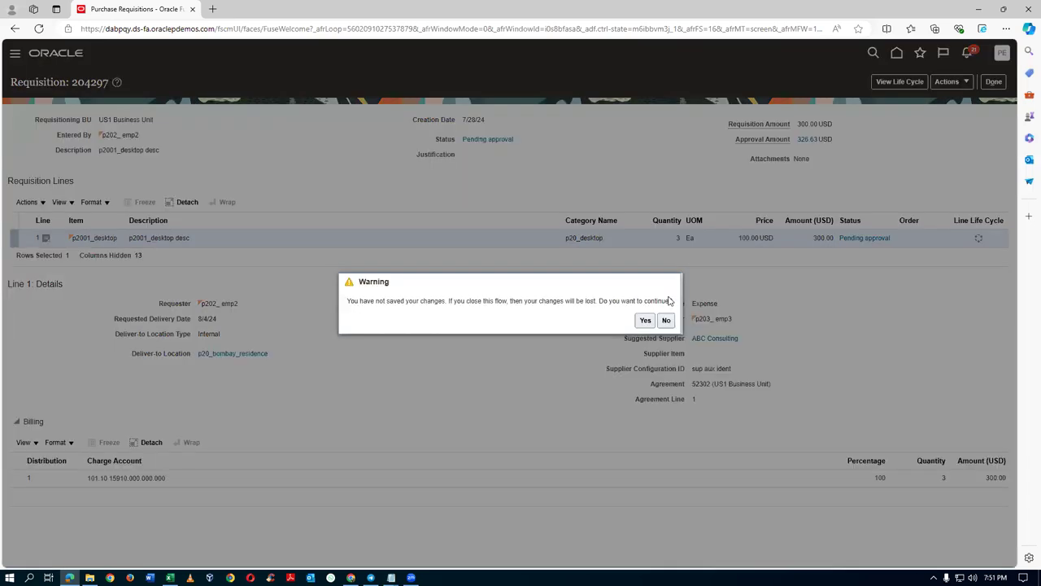
{"action": "left_click", "coordinate": [645, 320]}
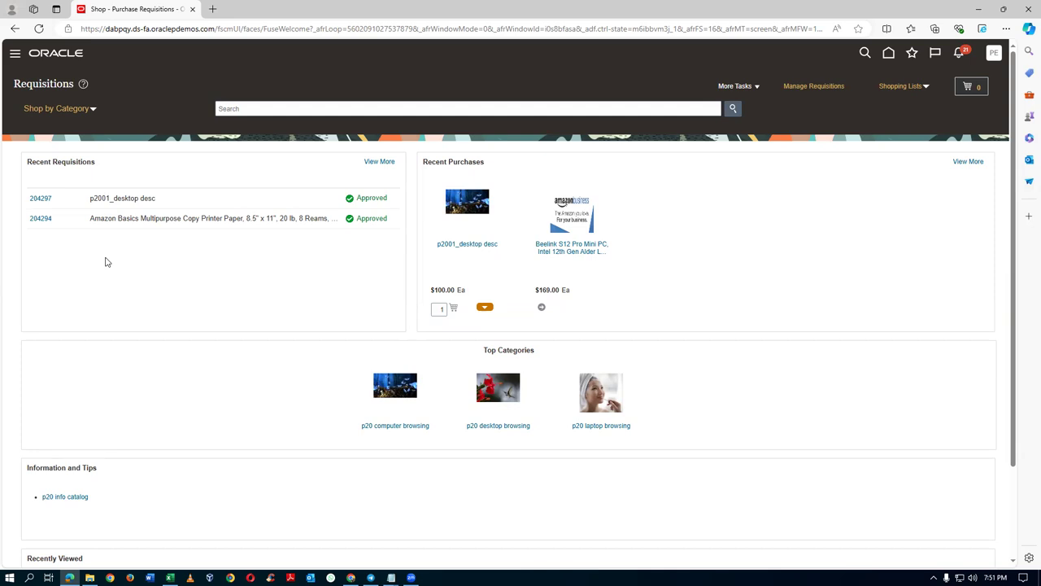
- Open the desktop requisition, read line 1's processing information, and reopen the requisition to check for its purchase order
{"action": "left_click", "coordinate": [38, 200]}
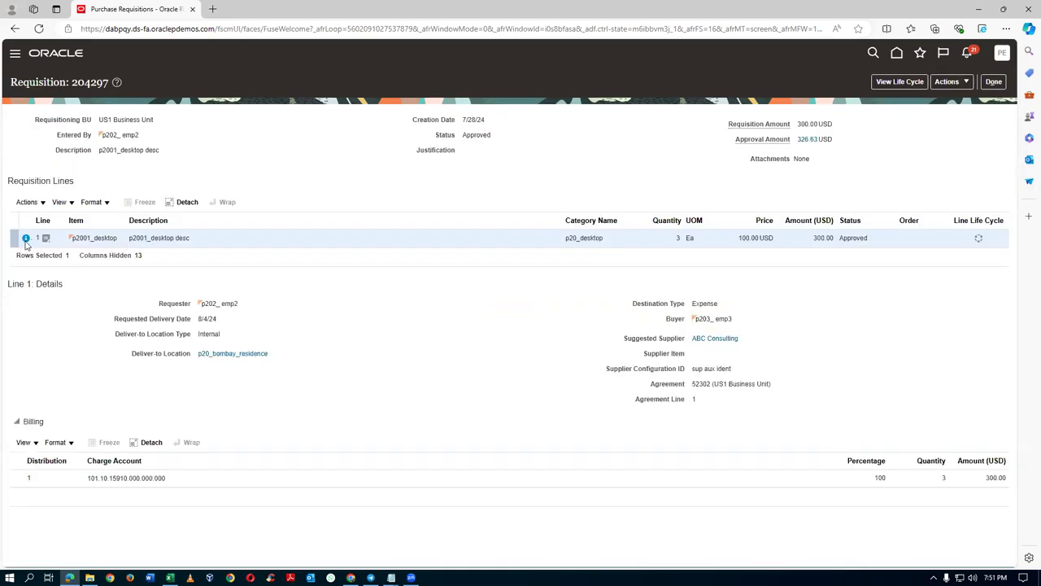
{"action": "left_click", "coordinate": [25, 239]}
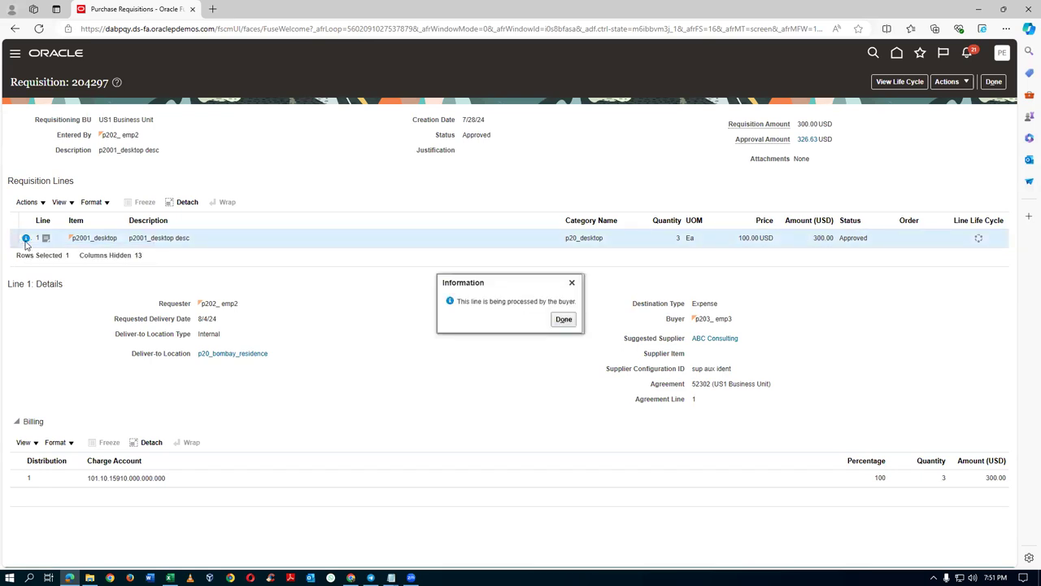
{"action": "left_click", "coordinate": [565, 321]}
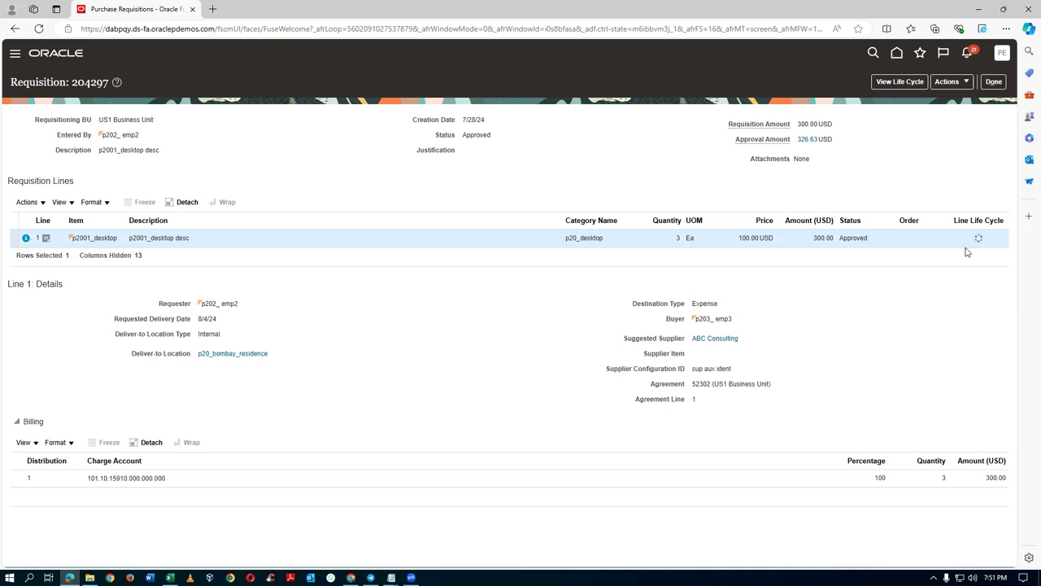
{"action": "left_click", "coordinate": [994, 82]}
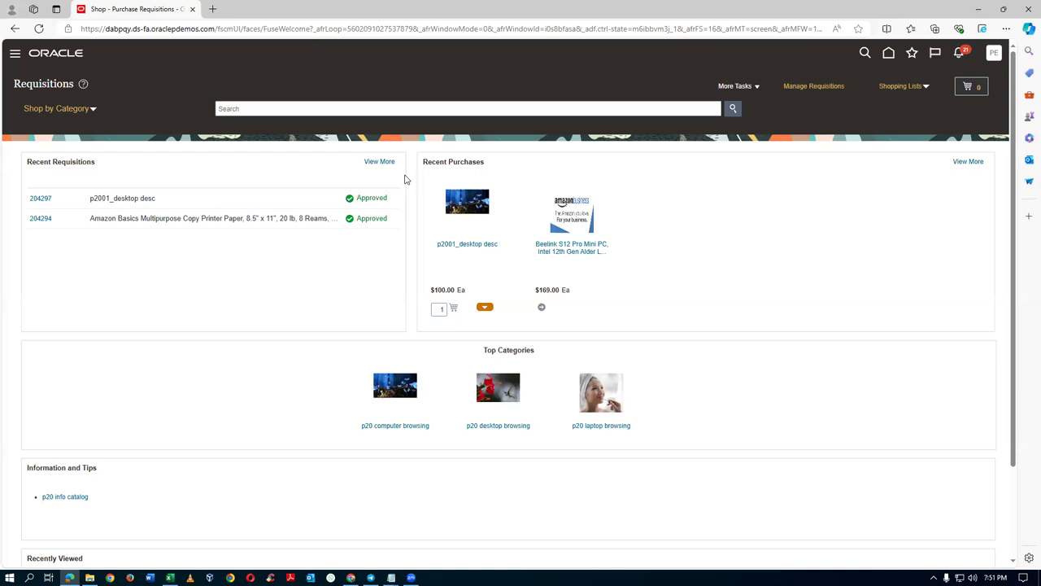
{"action": "left_click", "coordinate": [41, 200]}
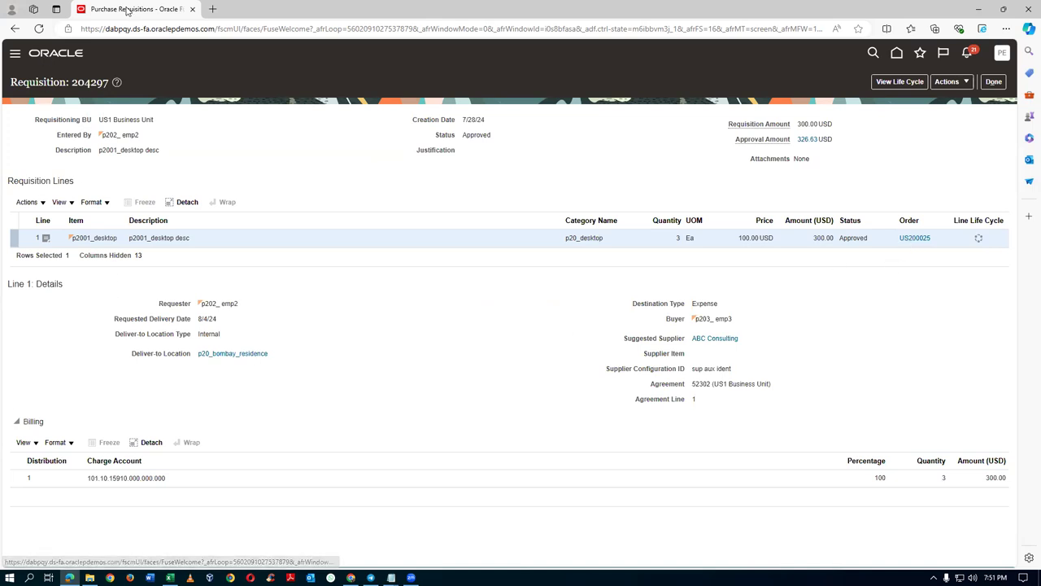
- Duplicate the desktop requisition's browser tab and open My Receipts in the copy
{"action": "right_click", "coordinate": [126, 9]}
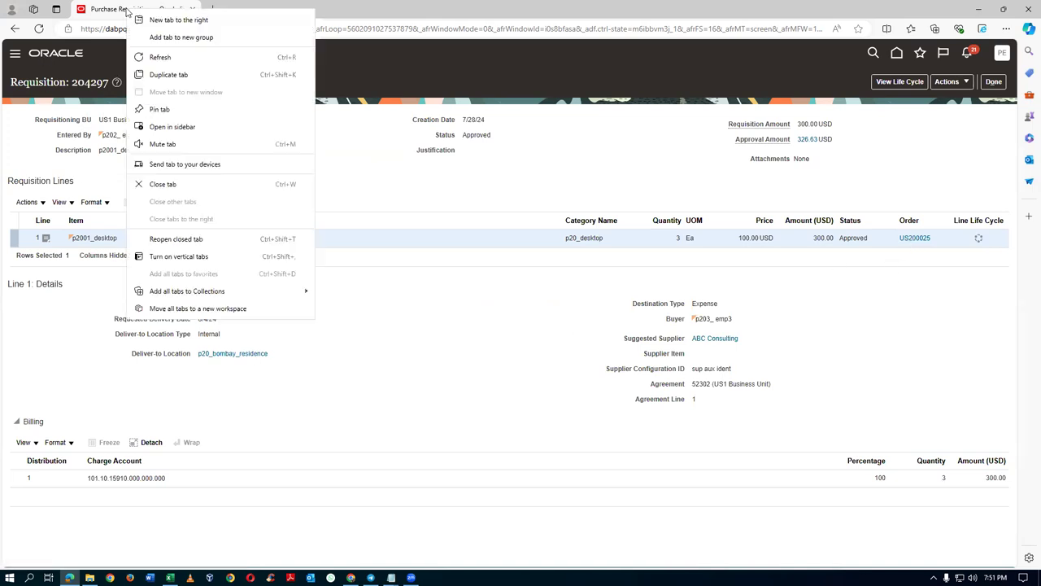
{"action": "left_click", "coordinate": [162, 75]}
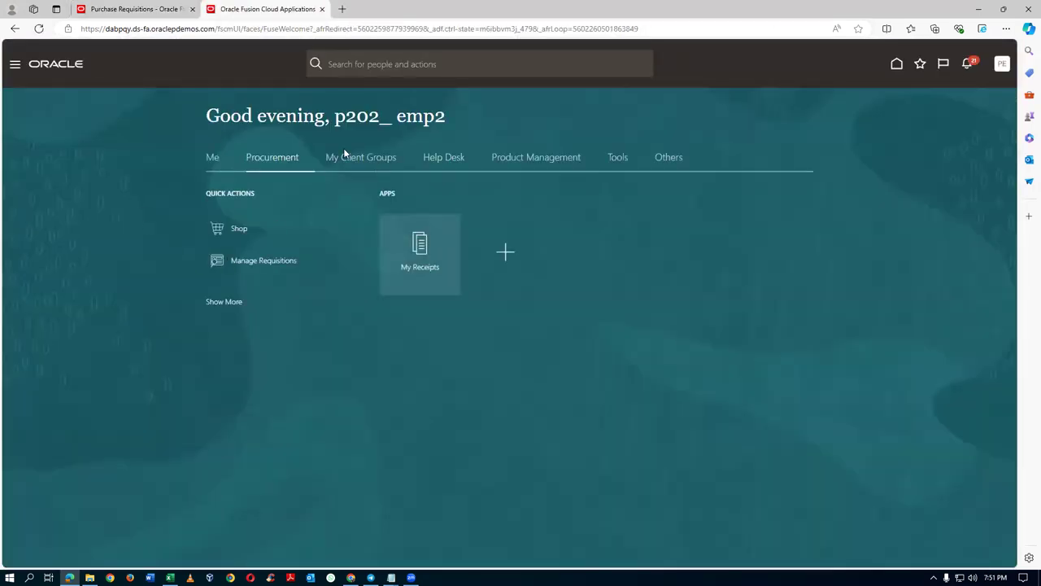
{"action": "left_click", "coordinate": [424, 278]}
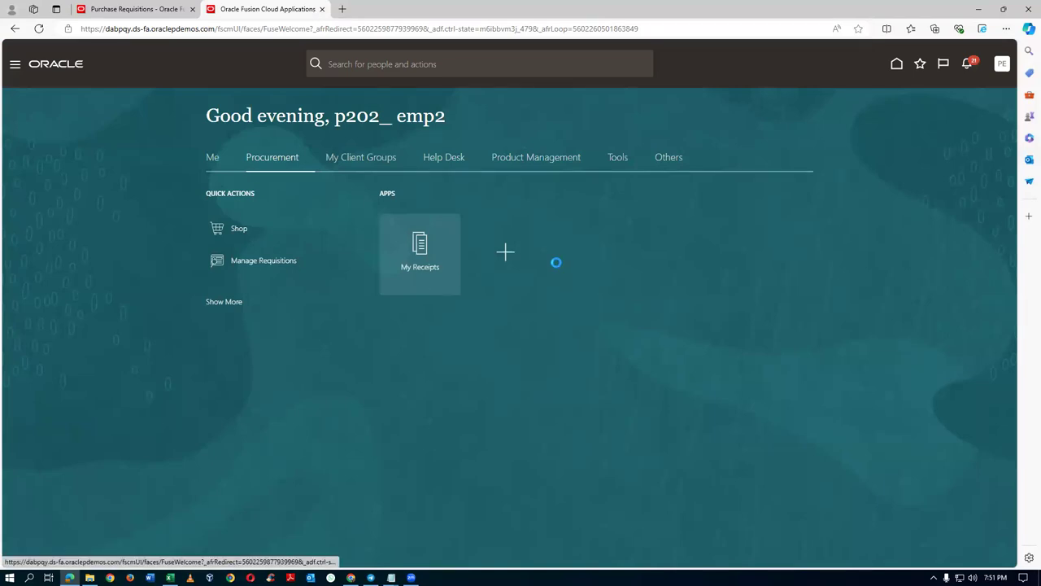
- Check the desktop requisition's number, and search the items to receive for it with items due at any time
{"action": "left_click", "coordinate": [134, 11]}
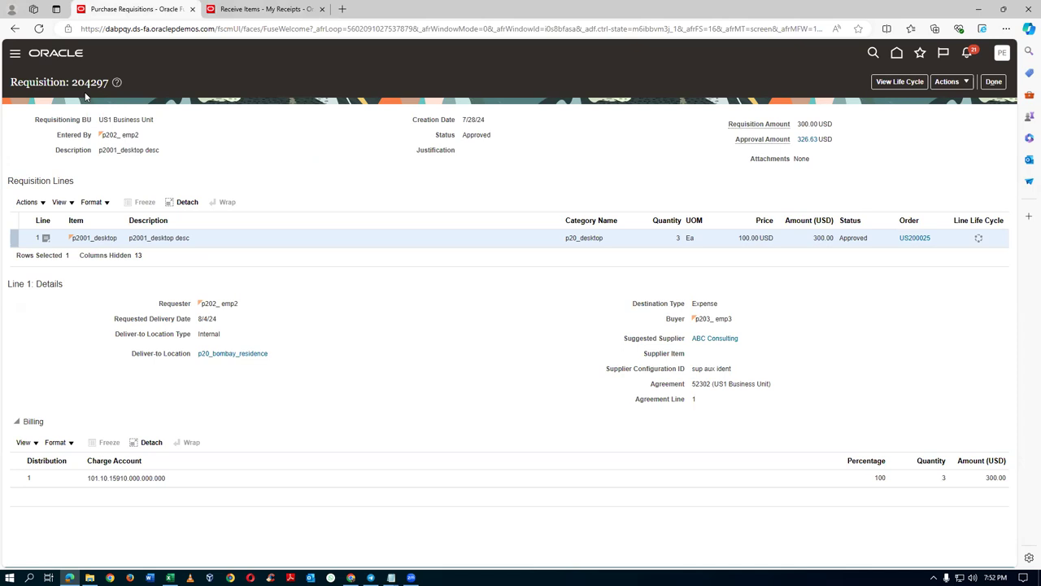
{"action": "left_click", "coordinate": [285, 12]}
{"action": "left_click", "coordinate": [210, 191]}
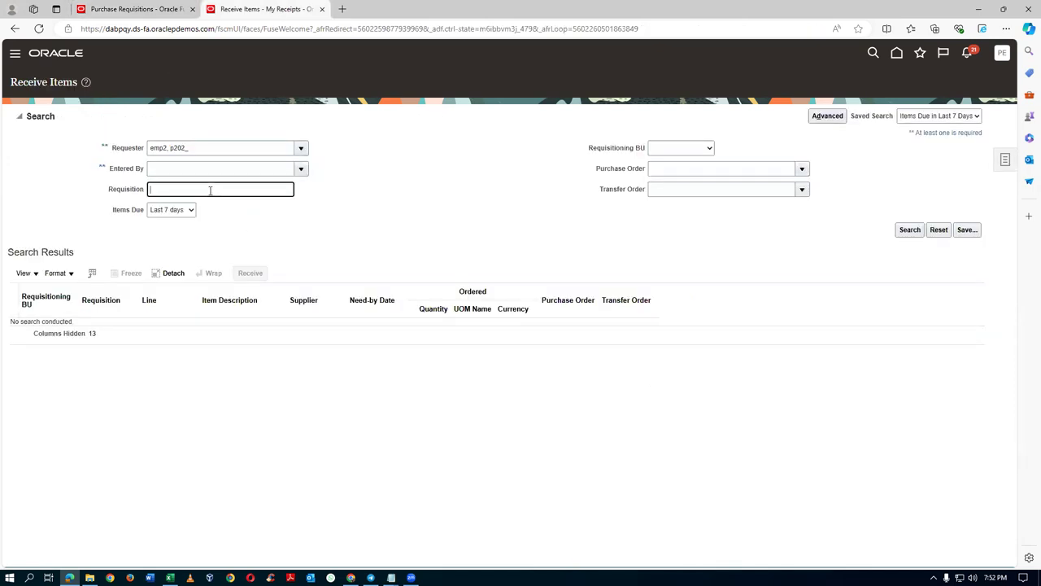
{"action": "type", "text": "204297"}
{"action": "key", "text": "Tab"}
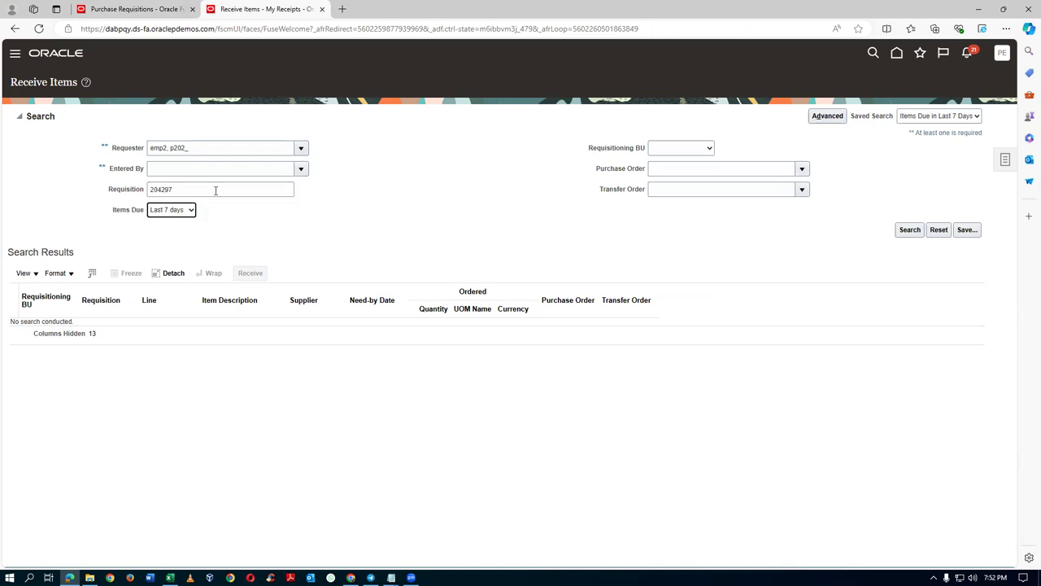
{"action": "left_click", "coordinate": [172, 210]}
{"action": "left_click", "coordinate": [171, 292]}
{"action": "left_click", "coordinate": [905, 235]}
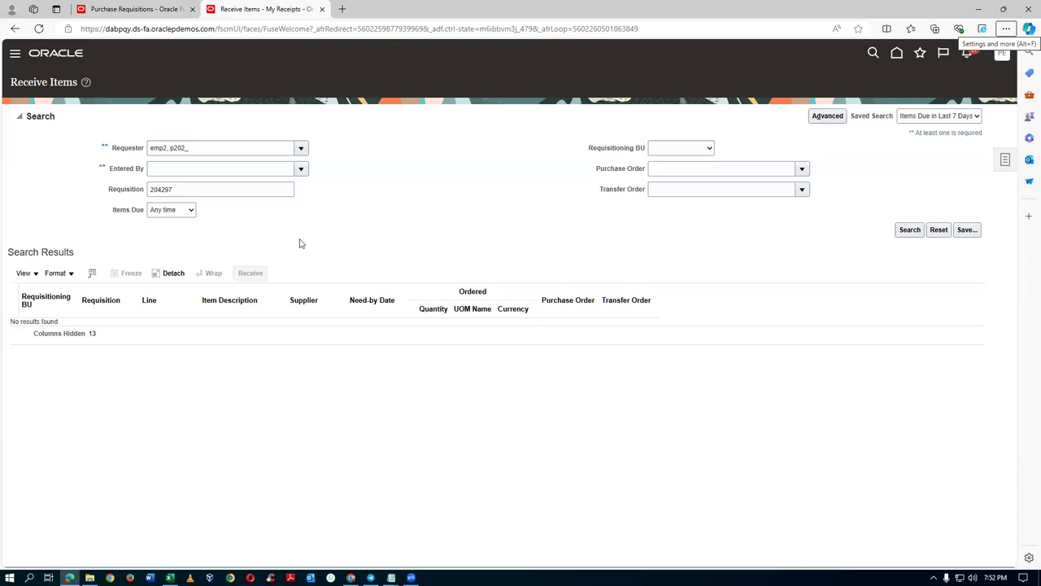
- Switch to Chrome, leave the setup task search, and open Purchase Orders in the Procurement area from the home page
{"action": "key", "text": "alt+Tab"}
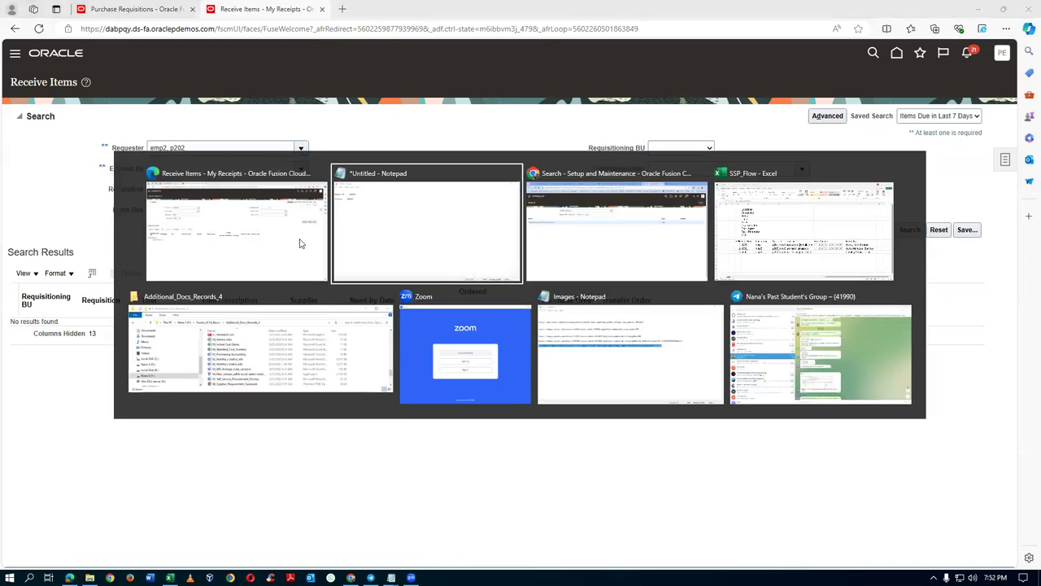
{"action": "key", "text": "alt+Tab"}
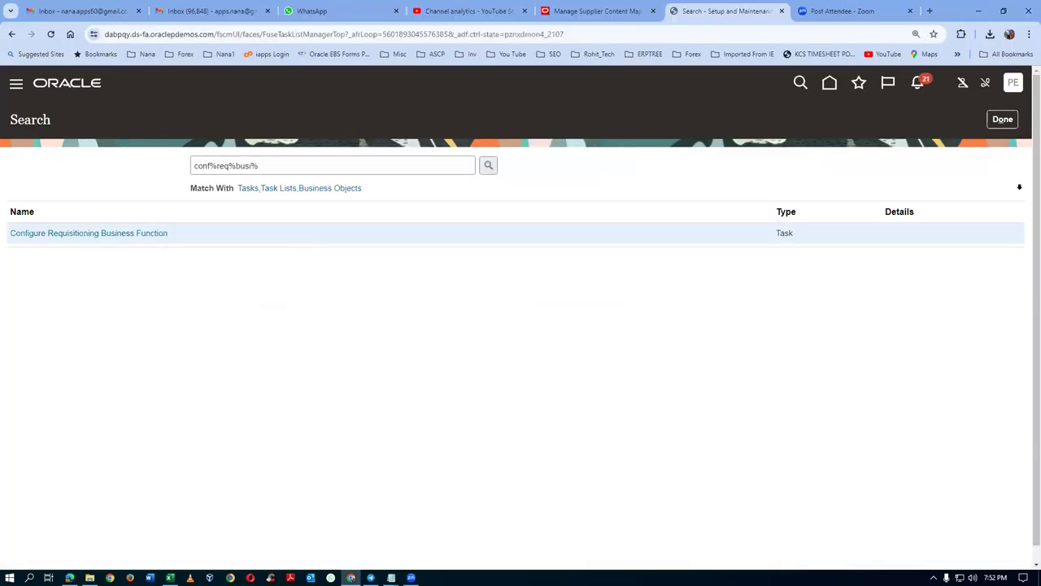
{"action": "left_click", "coordinate": [999, 122]}
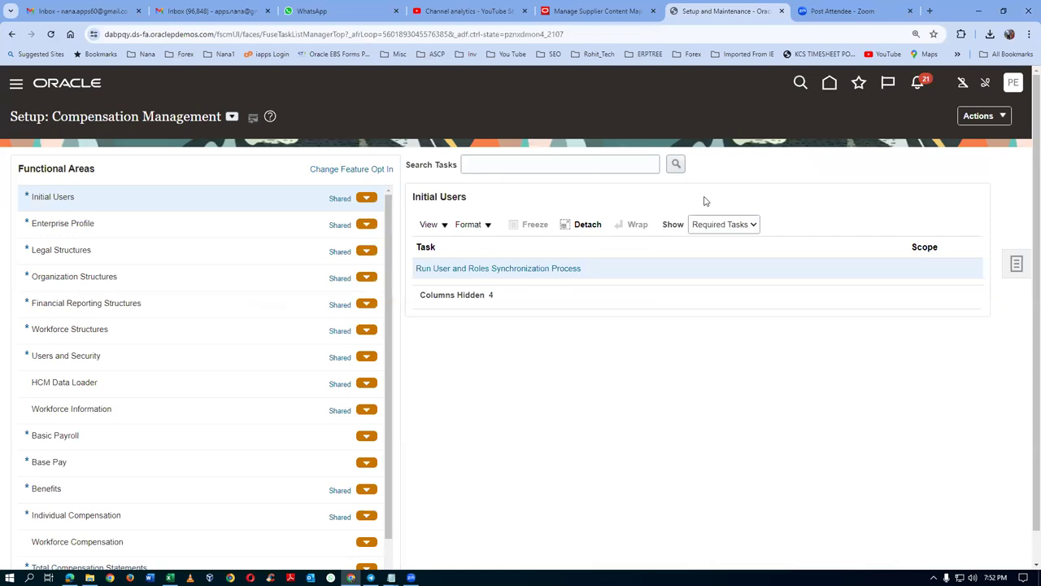
{"action": "left_click", "coordinate": [830, 83]}
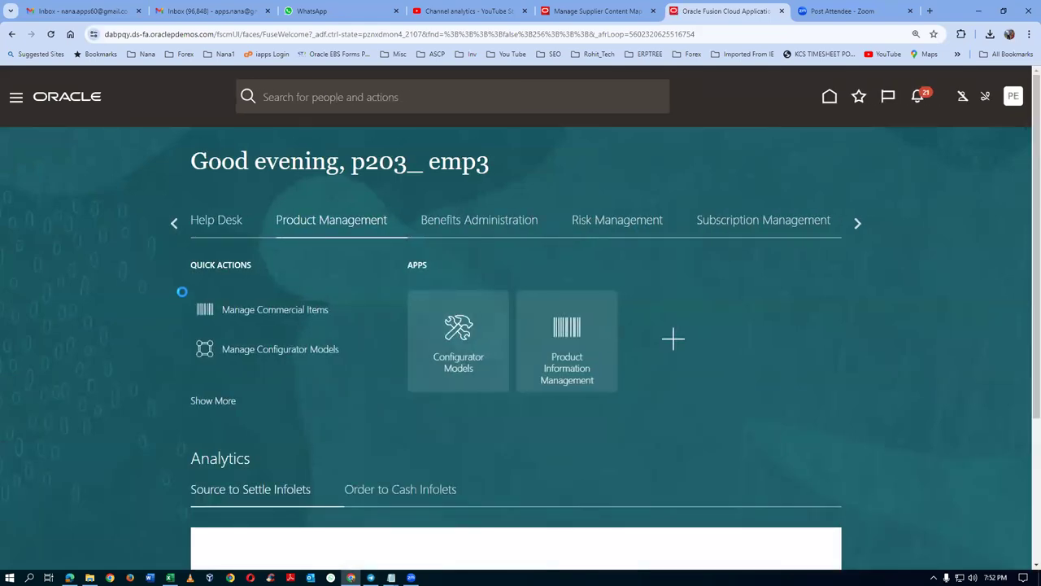
{"action": "left_click", "coordinate": [859, 224]}
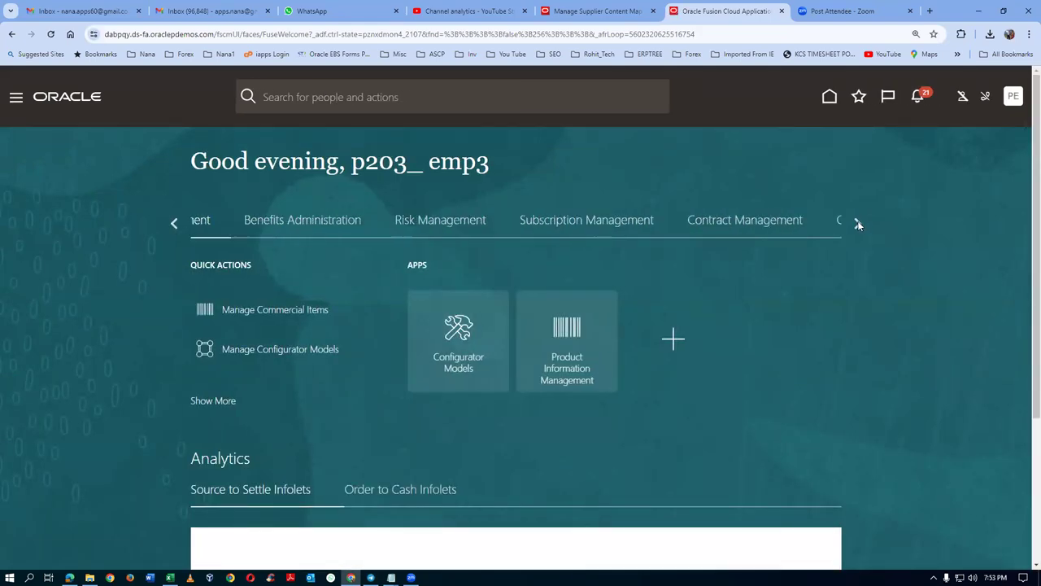
{"action": "left_click", "coordinate": [859, 223]}
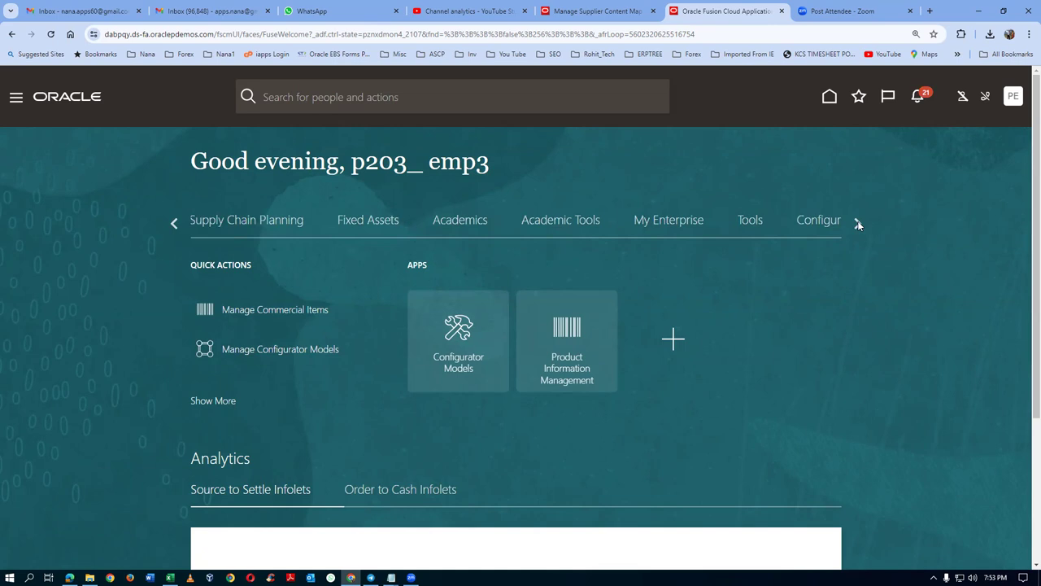
{"action": "left_click", "coordinate": [174, 224]}
{"action": "left_click", "coordinate": [174, 223]}
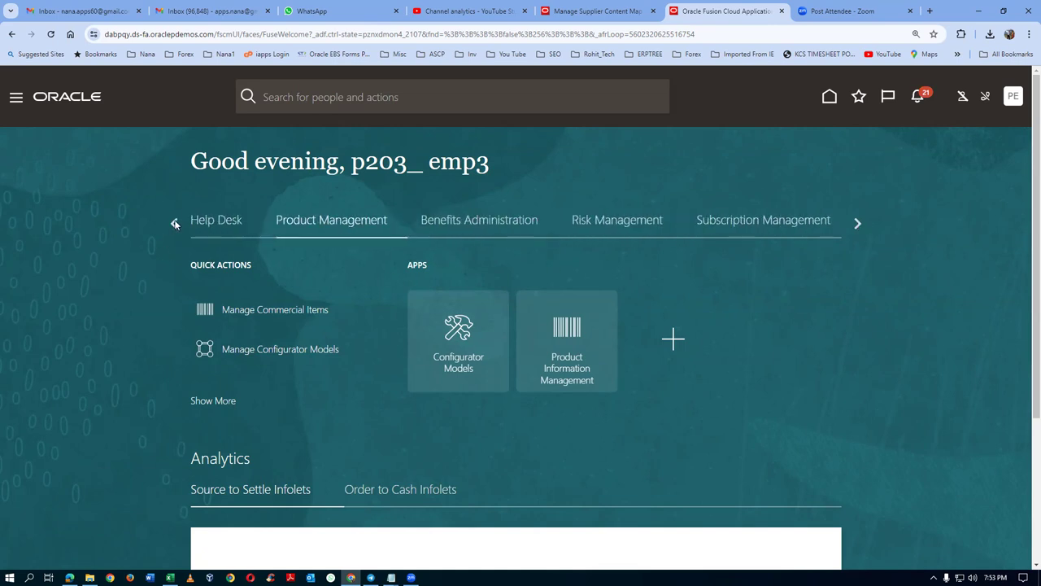
{"action": "left_click", "coordinate": [174, 224]}
{"action": "left_click", "coordinate": [174, 224]}
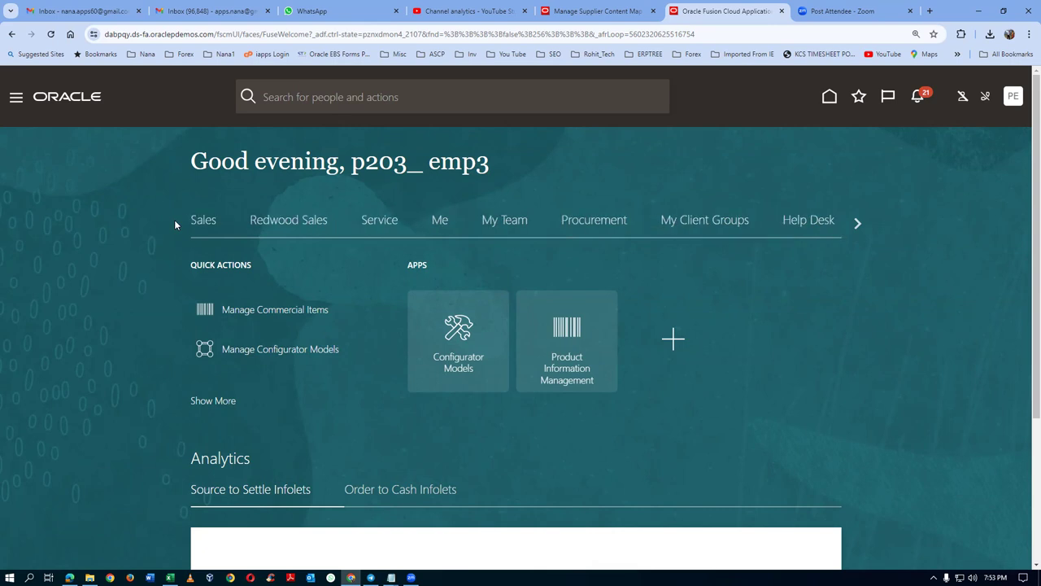
{"action": "left_click", "coordinate": [582, 232]}
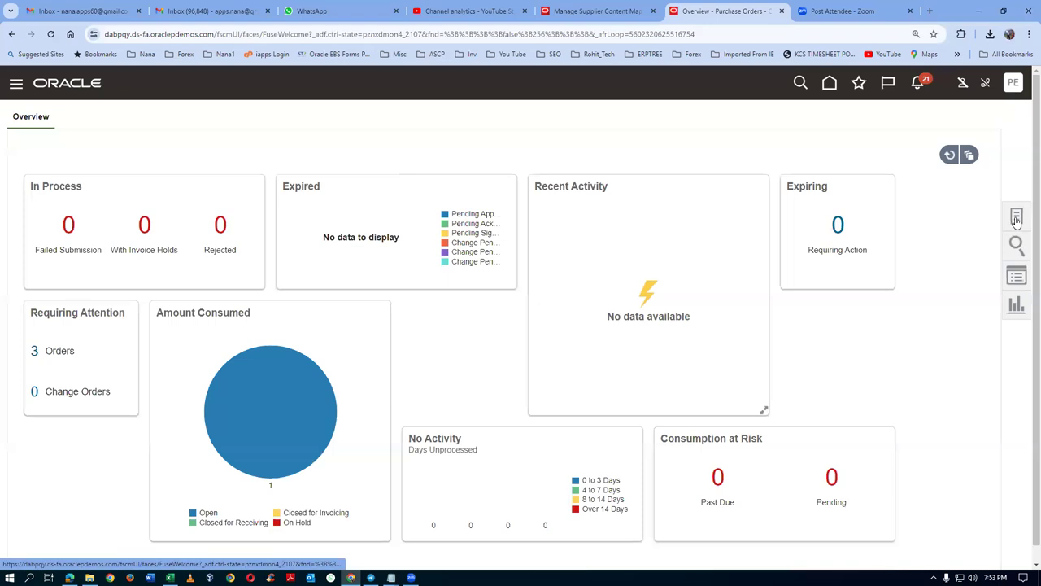
- Open Manage Orders and search for the purchase order by the desktop requisition's number
{"action": "left_click", "coordinate": [1017, 218]}
{"action": "left_click", "coordinate": [919, 193]}
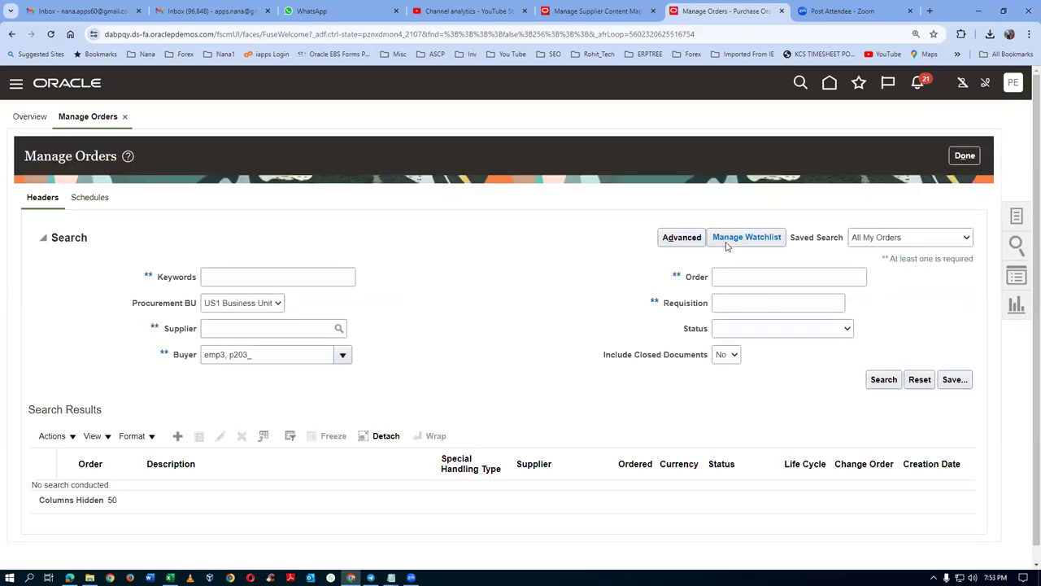
{"action": "left_click", "coordinate": [724, 309]}
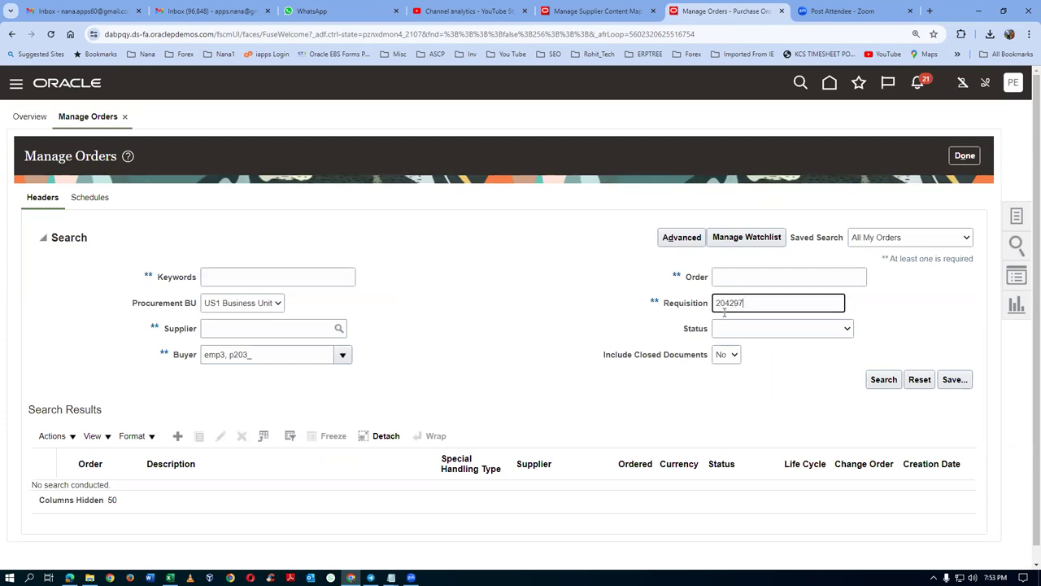
{"action": "left_click", "coordinate": [883, 379]}
{"action": "scroll", "coordinate": [553, 378], "scroll_direction": "down", "scroll_amount": 1}
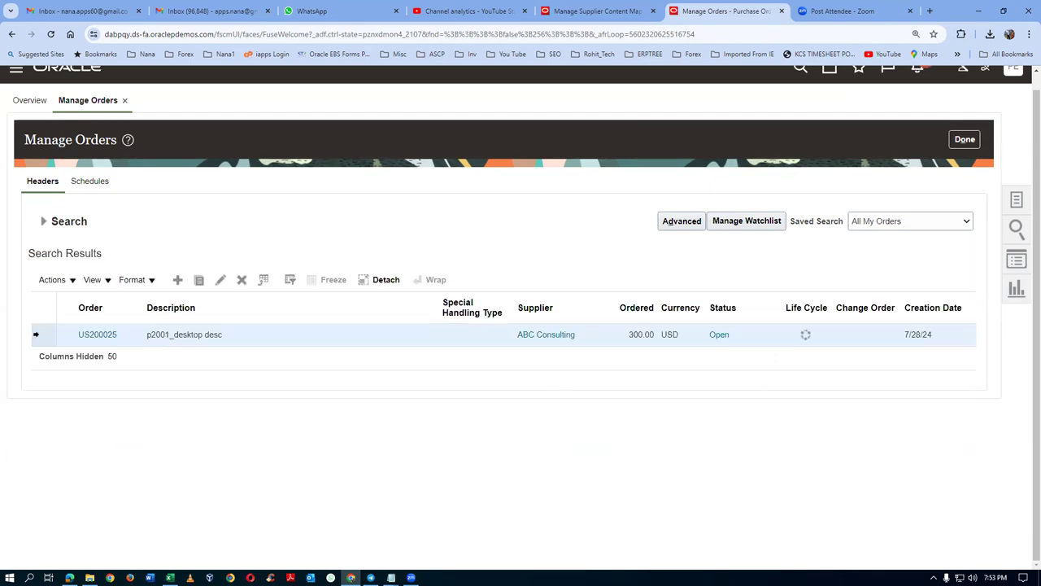
- Edit the desktop purchase order as a change order, and describe it as "Change of Rec Routing to Direct"
{"action": "left_click", "coordinate": [53, 280]}
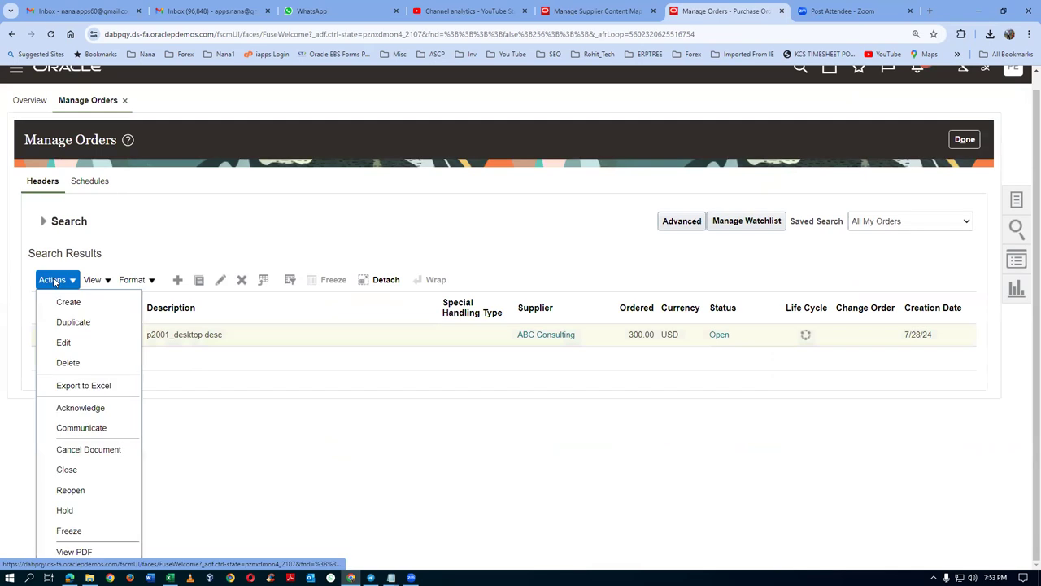
{"action": "left_click", "coordinate": [65, 344]}
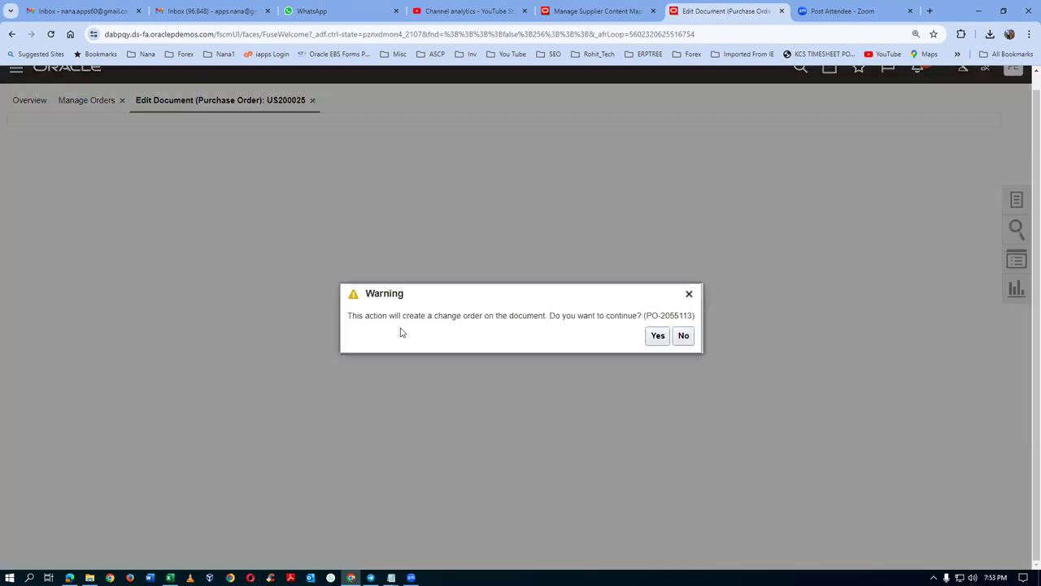
{"action": "left_click_drag", "start_coordinate": [403, 315], "coordinate": [461, 317]}
{"action": "left_click", "coordinate": [657, 336]}
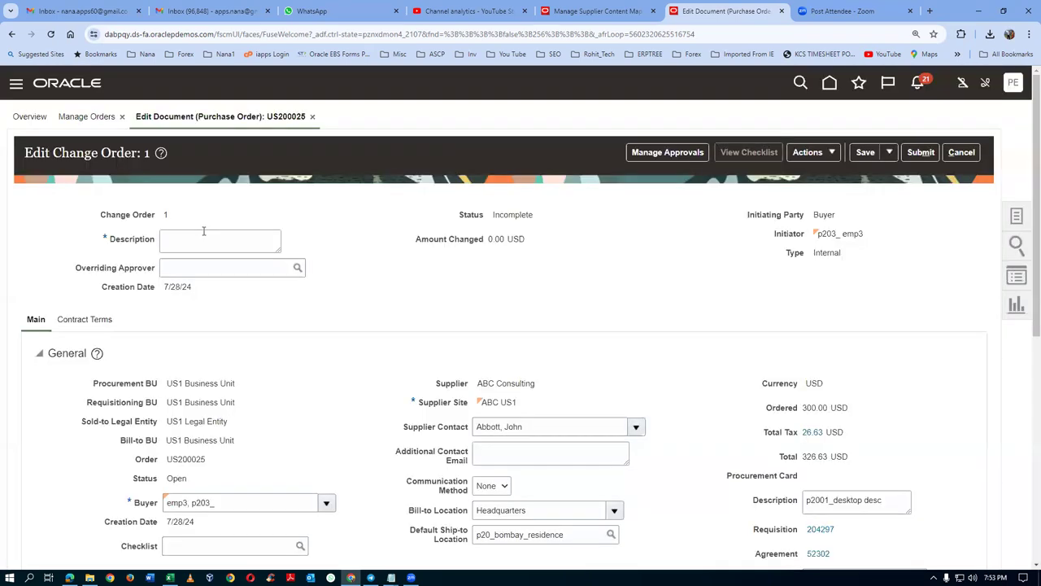
{"action": "left_click", "coordinate": [202, 238]}
{"action": "type", "text": "Change of Rec Routing to Direct"}
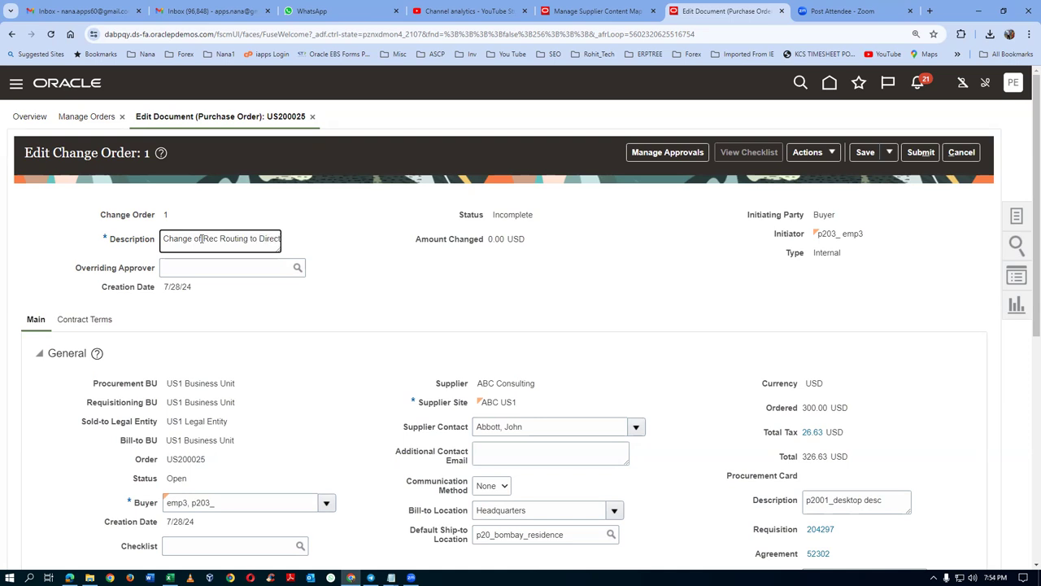
- Edit the desktop line's schedule, set its receipt routing to Direct delivery, and accept the schedule changes
{"action": "scroll", "coordinate": [285, 263], "scroll_direction": "down", "scroll_amount": 5}
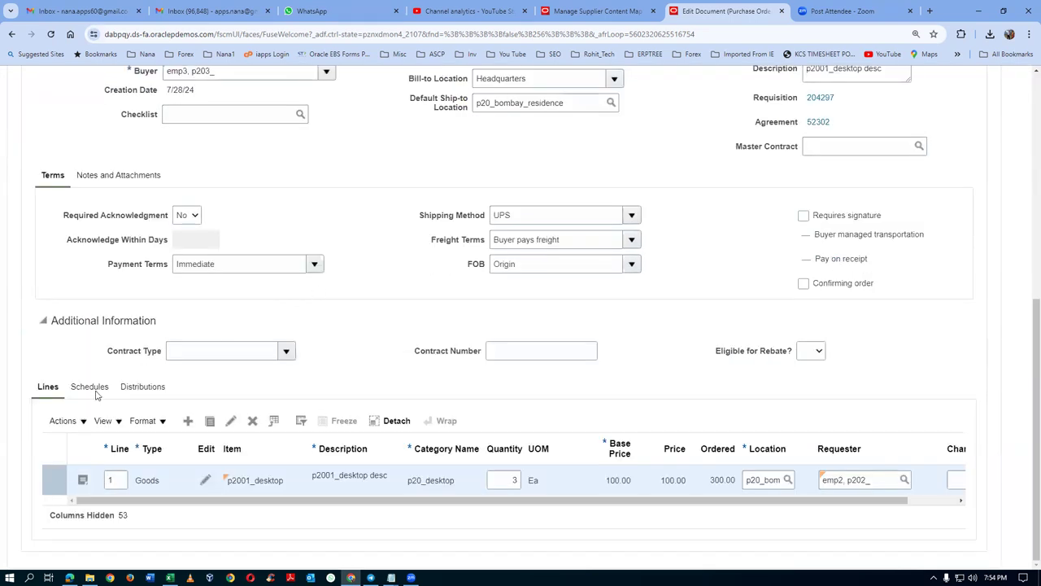
{"action": "left_click", "coordinate": [88, 389]}
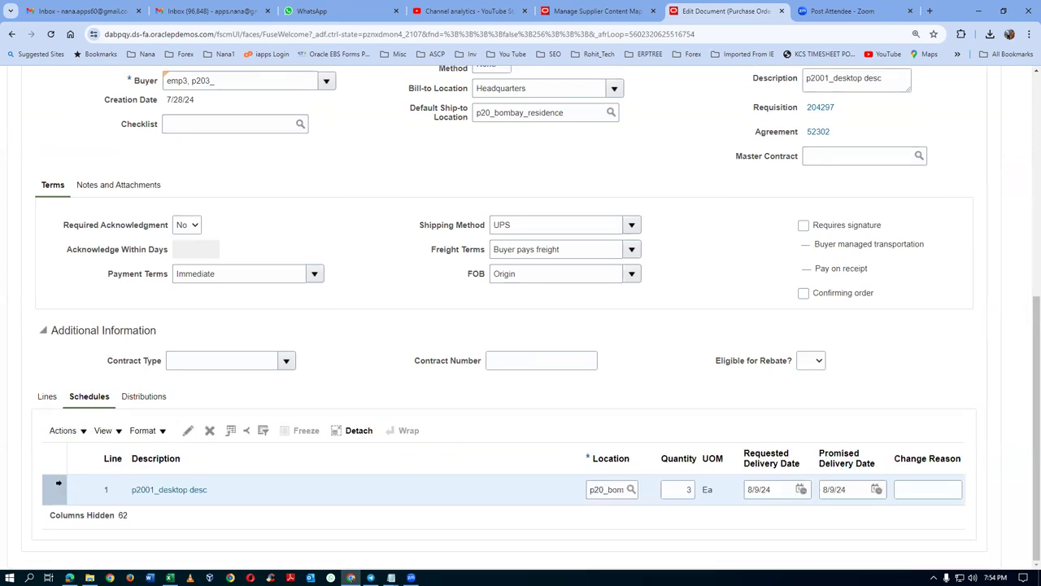
{"action": "left_click", "coordinate": [188, 430]}
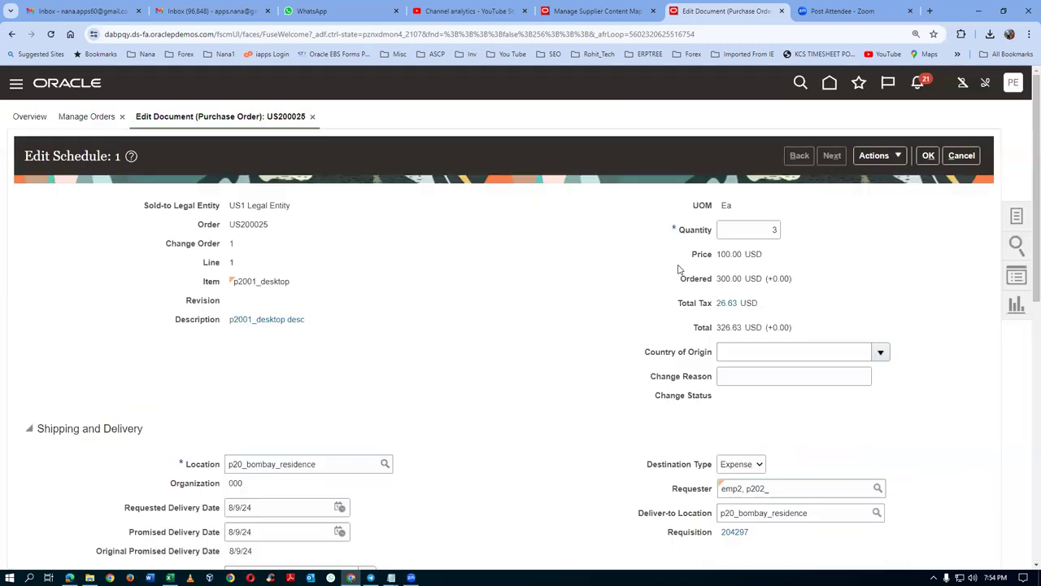
{"action": "scroll", "coordinate": [679, 269], "scroll_direction": "down", "scroll_amount": 4}
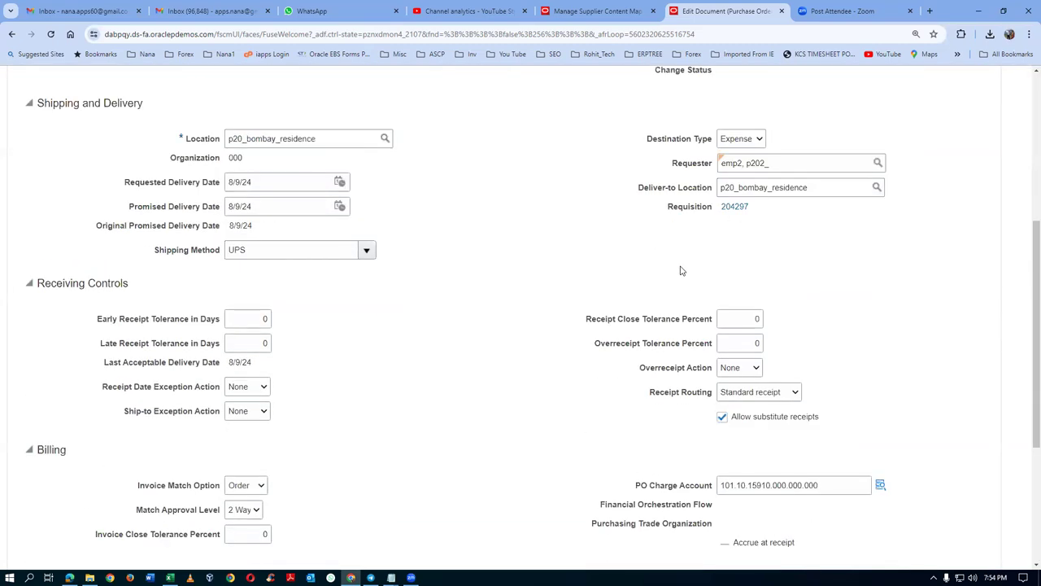
{"action": "scroll", "coordinate": [682, 270], "scroll_direction": "down", "scroll_amount": 2}
{"action": "left_click", "coordinate": [741, 284]}
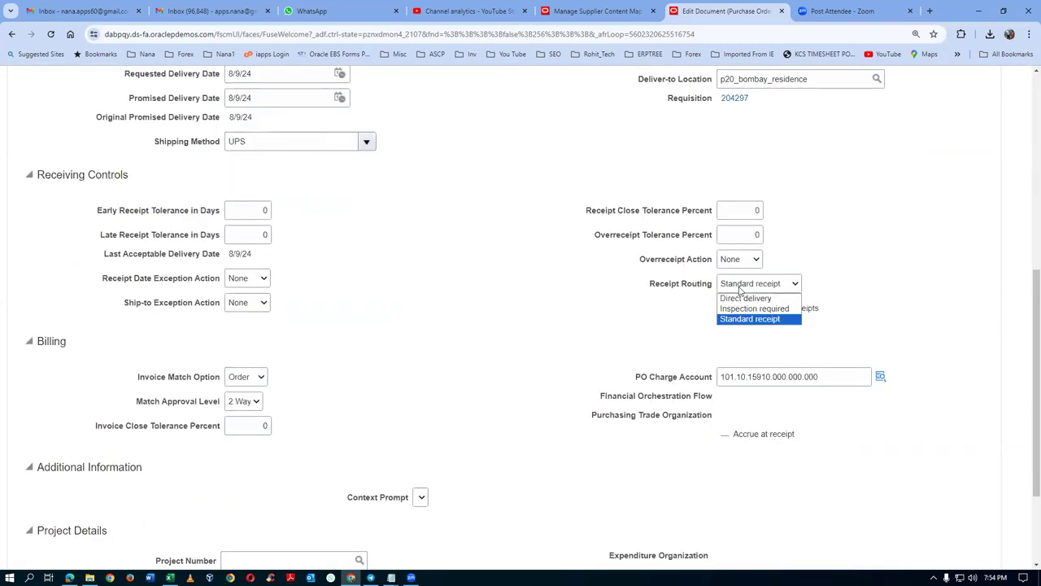
{"action": "left_click", "coordinate": [741, 298]}
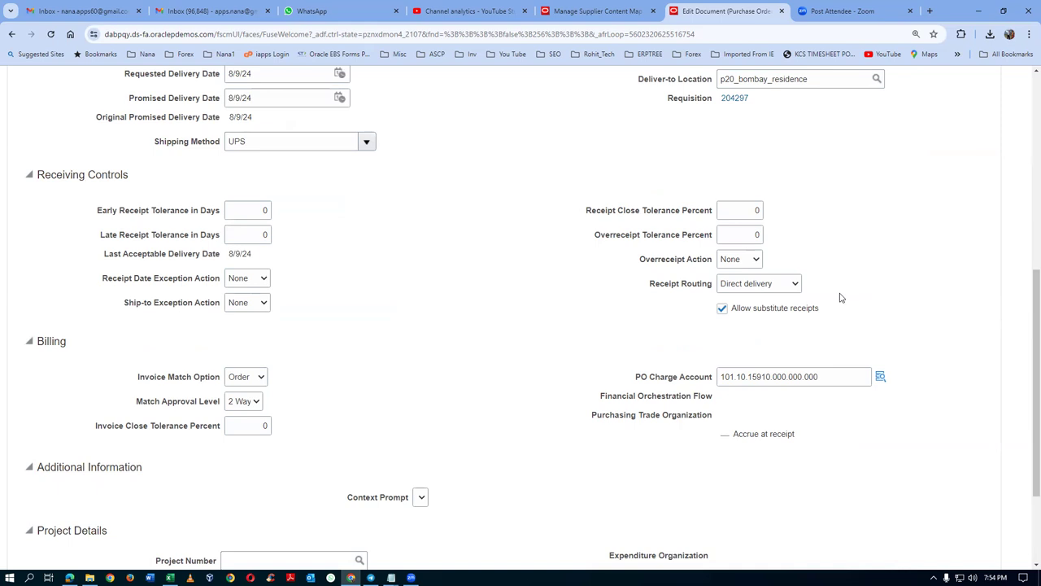
{"action": "scroll", "coordinate": [841, 297], "scroll_direction": "up", "scroll_amount": 5}
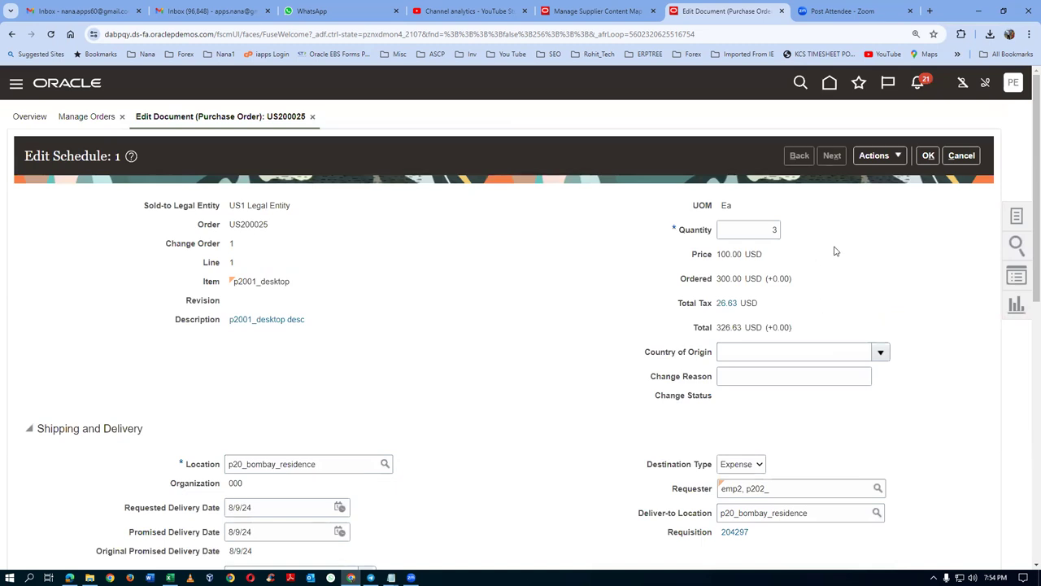
{"action": "left_click", "coordinate": [929, 153]}
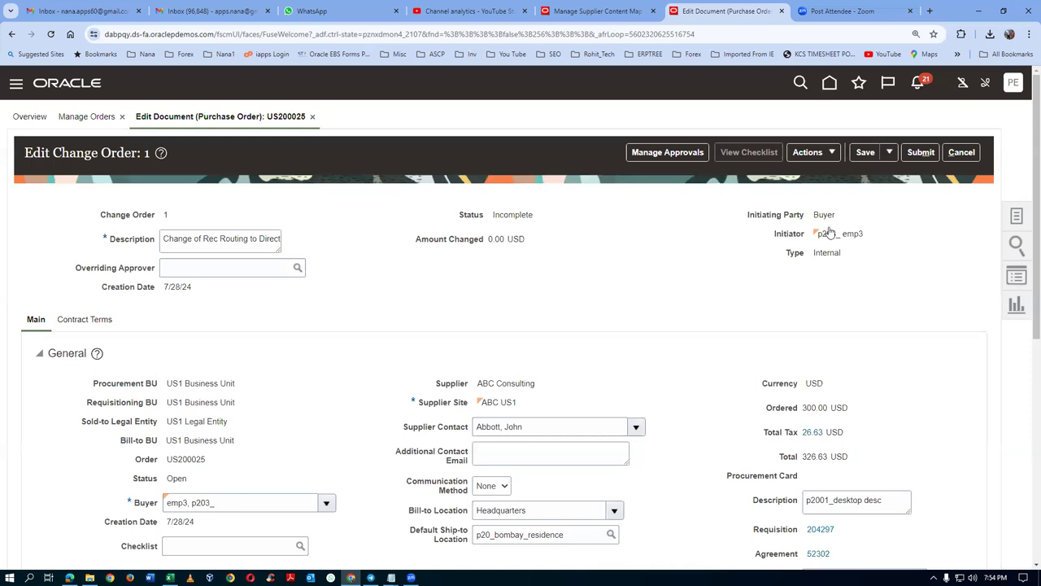
- Submit the change order for approval, acknowledge the confirmation, and close Manage Orders
{"action": "left_click", "coordinate": [922, 153]}
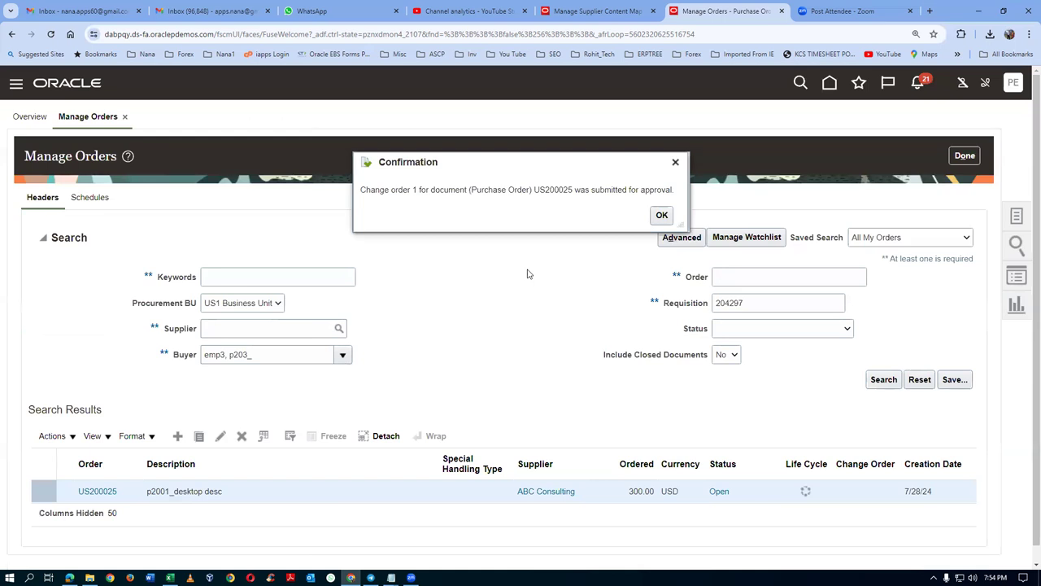
{"action": "left_click", "coordinate": [661, 216]}
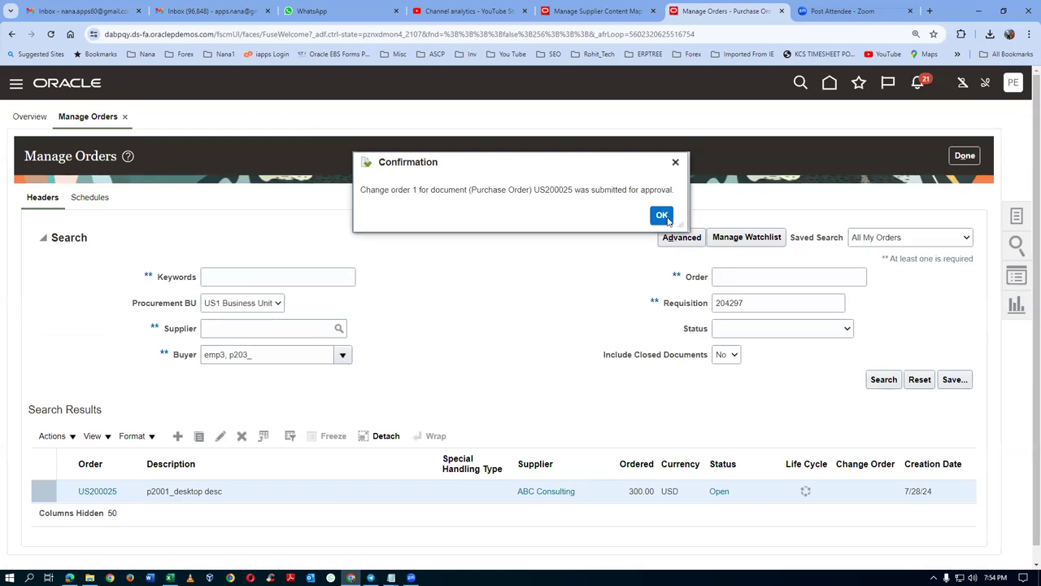
{"action": "left_click", "coordinate": [966, 157]}
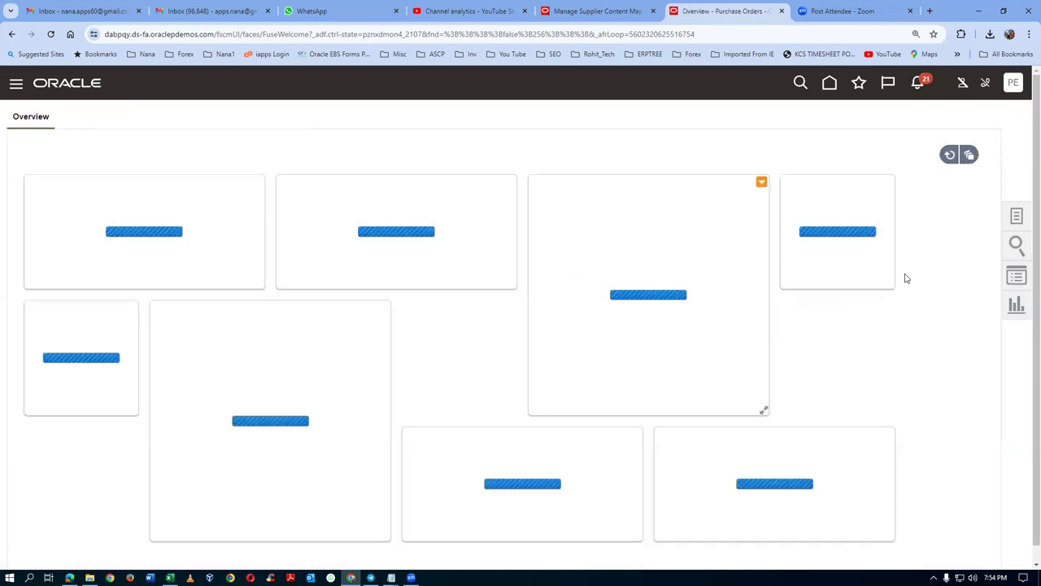
- Open Manage Orders again and find the desktop purchase order by its requisition number
{"action": "left_click", "coordinate": [1017, 215]}
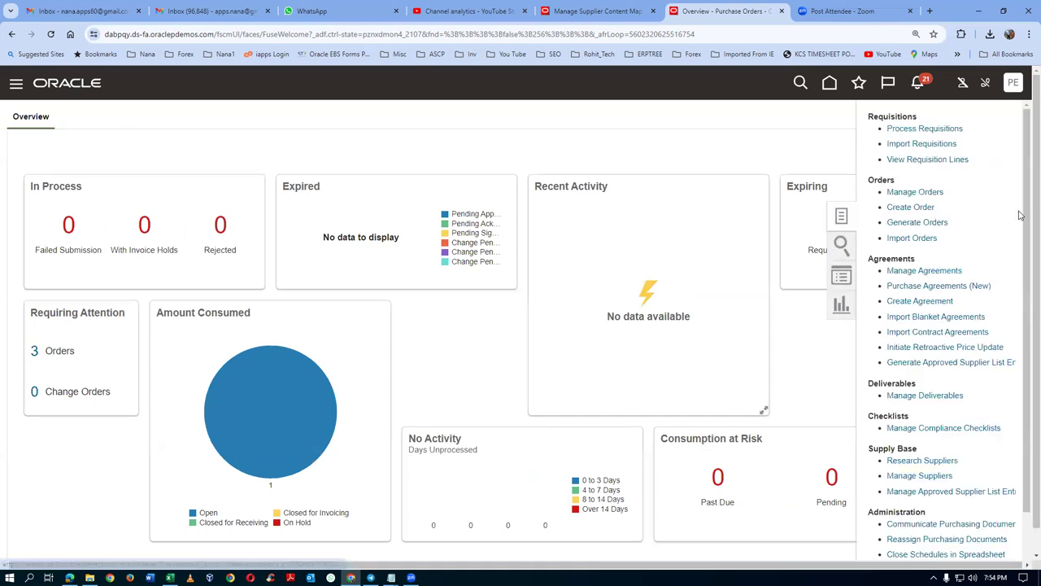
{"action": "left_click", "coordinate": [912, 193]}
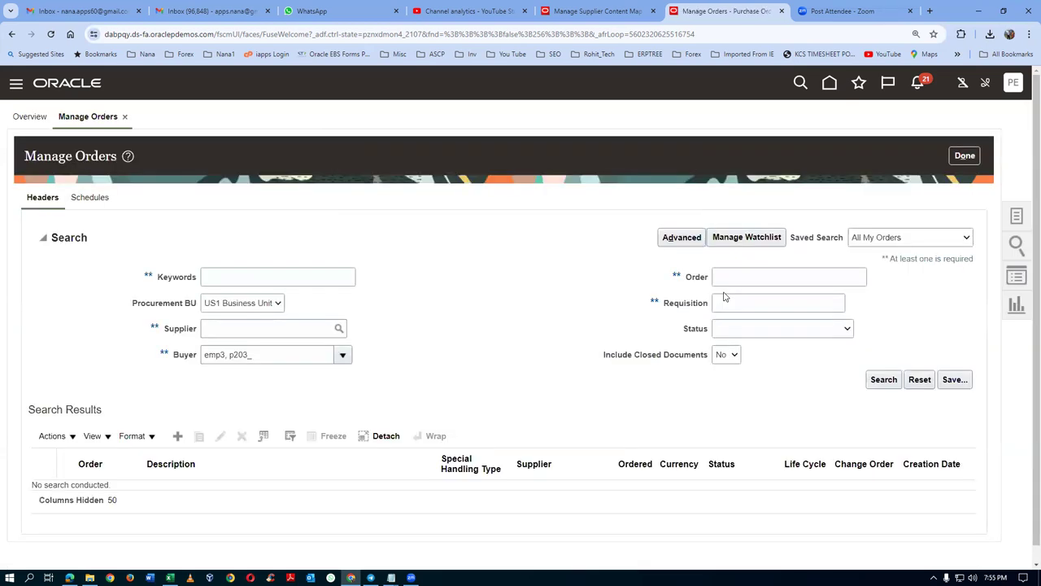
{"action": "left_click", "coordinate": [727, 281]}
{"action": "left_click", "coordinate": [739, 304]}
{"action": "type", "text": "204297"}
{"action": "left_click", "coordinate": [885, 380]}
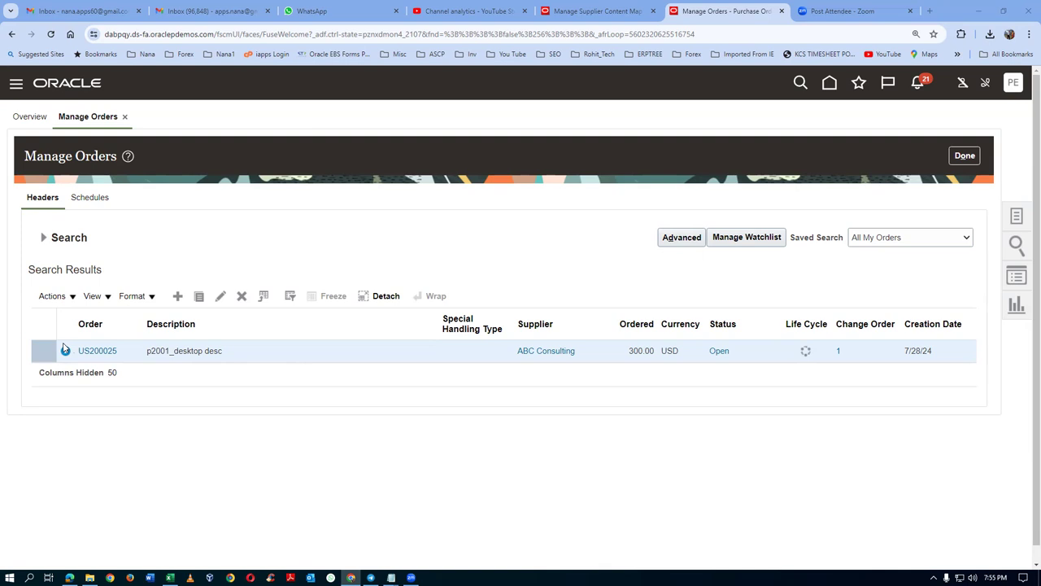
- Rerun the order search with the same criteria to check the change order's progress on the desktop purchase order
{"action": "mouse_move", "coordinate": [67, 355]}
{"action": "left_click", "coordinate": [43, 239]}
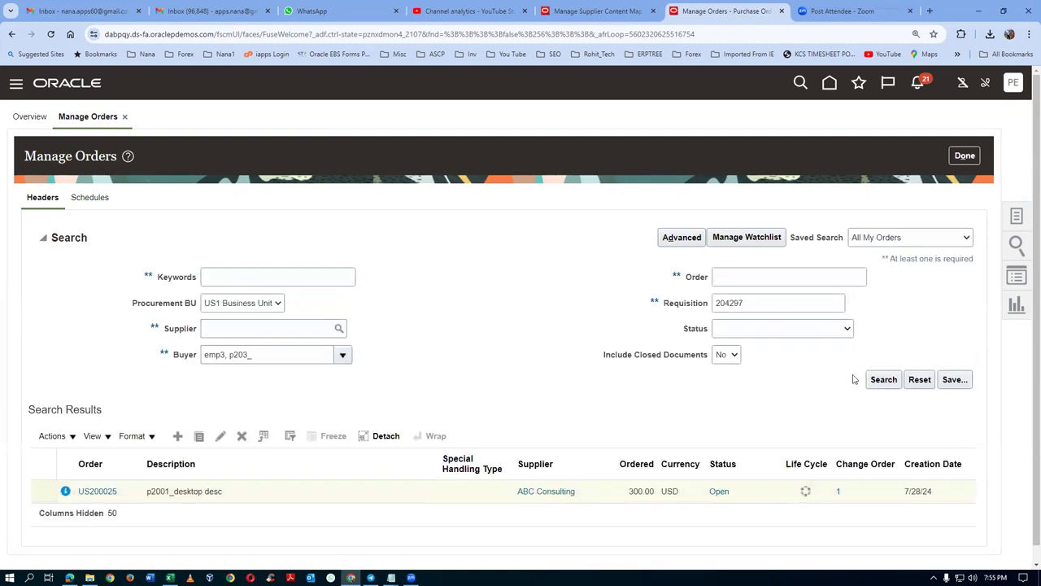
{"action": "left_click", "coordinate": [882, 379]}
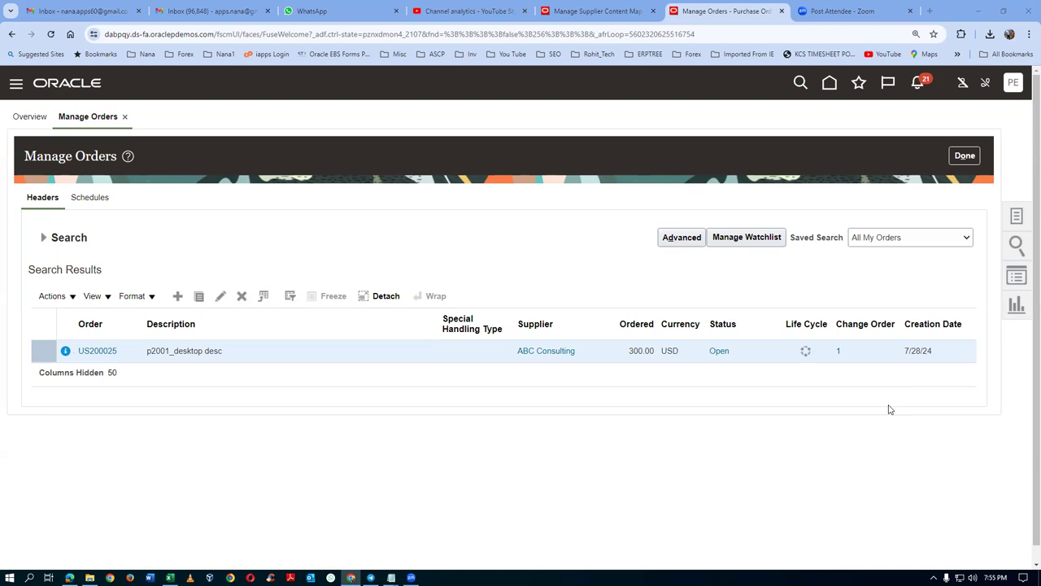
{"action": "left_click", "coordinate": [44, 238]}
{"action": "left_click", "coordinate": [884, 379]}
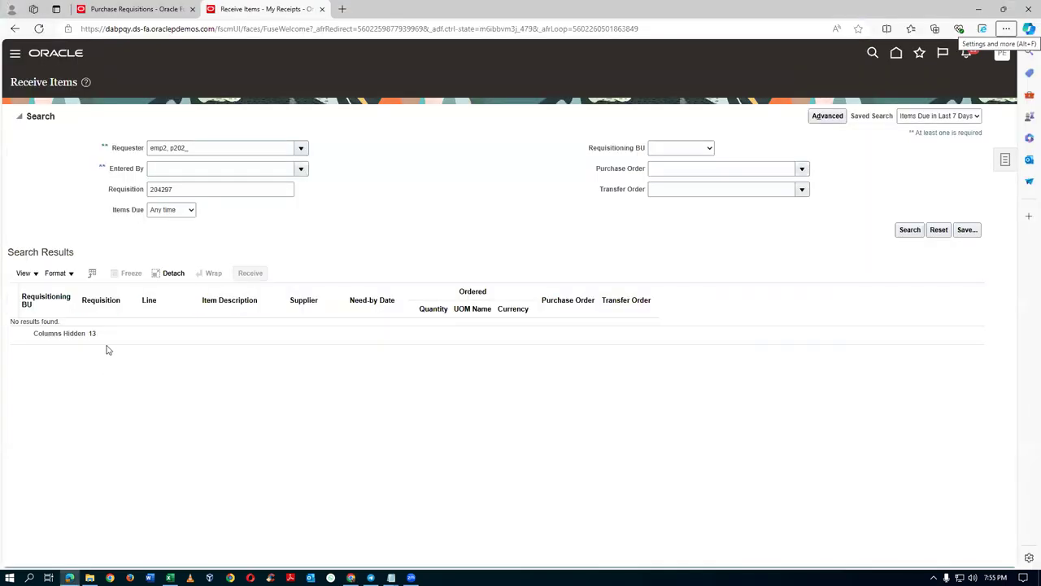
- In the requester's Receive Items page, search for the desktop requisition and receive its line with a quantity of 3
{"action": "left_click", "coordinate": [910, 234]}
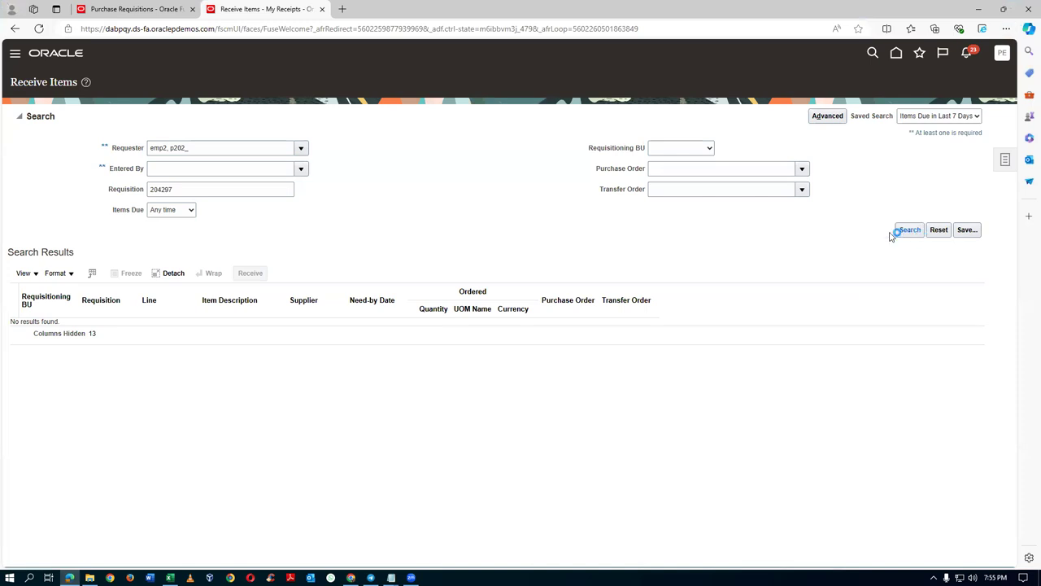
{"action": "left_click", "coordinate": [169, 214]}
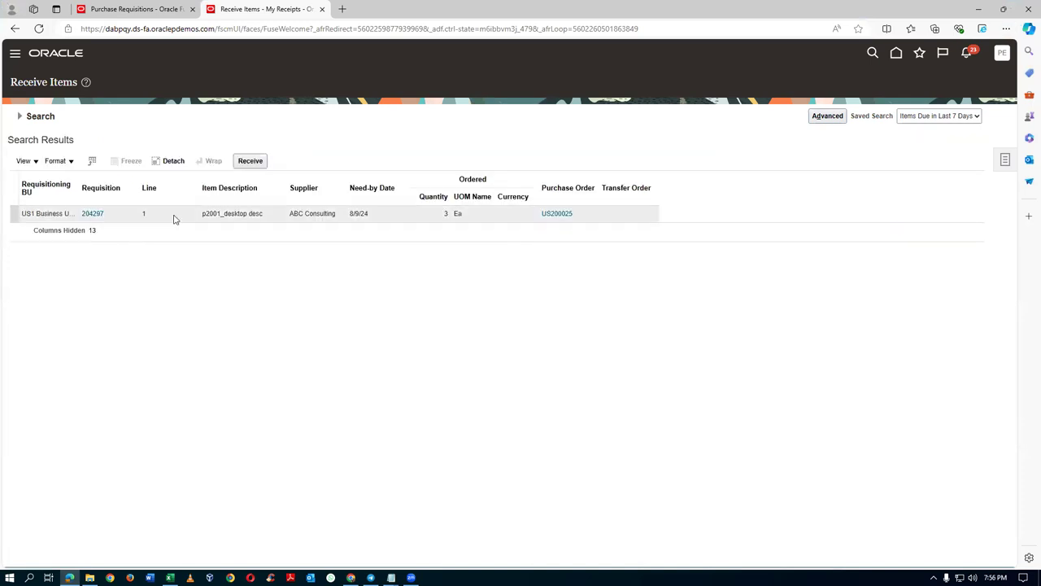
{"action": "left_click", "coordinate": [251, 161]}
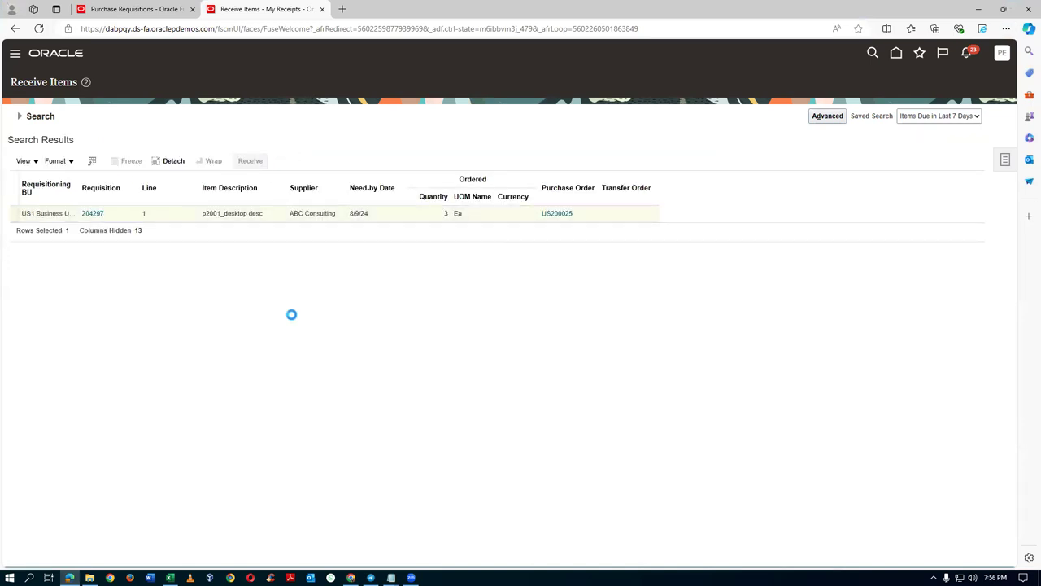
{"action": "left_click", "coordinate": [396, 116]}
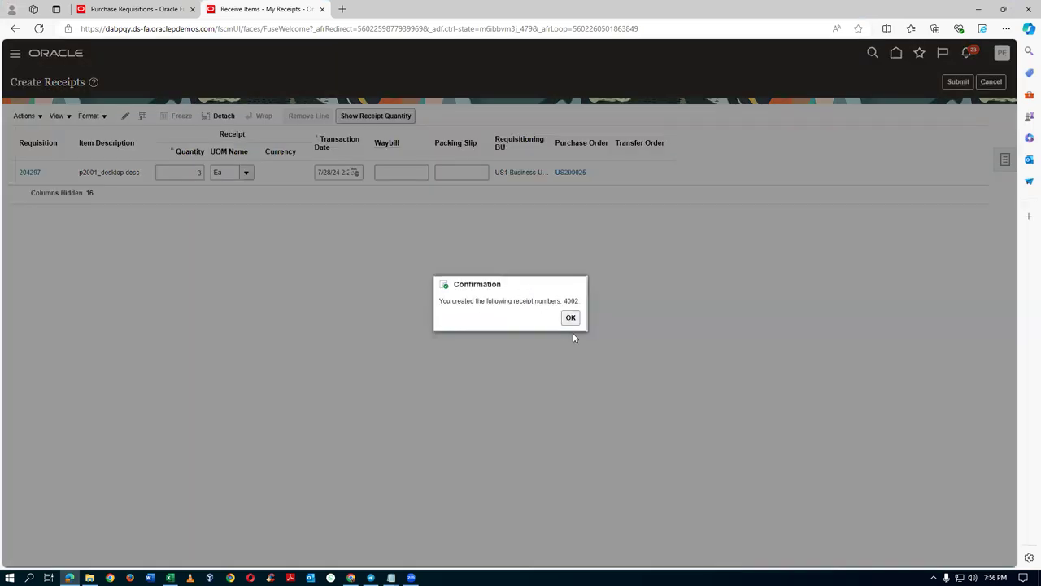
{"action": "left_click", "coordinate": [570, 318]}
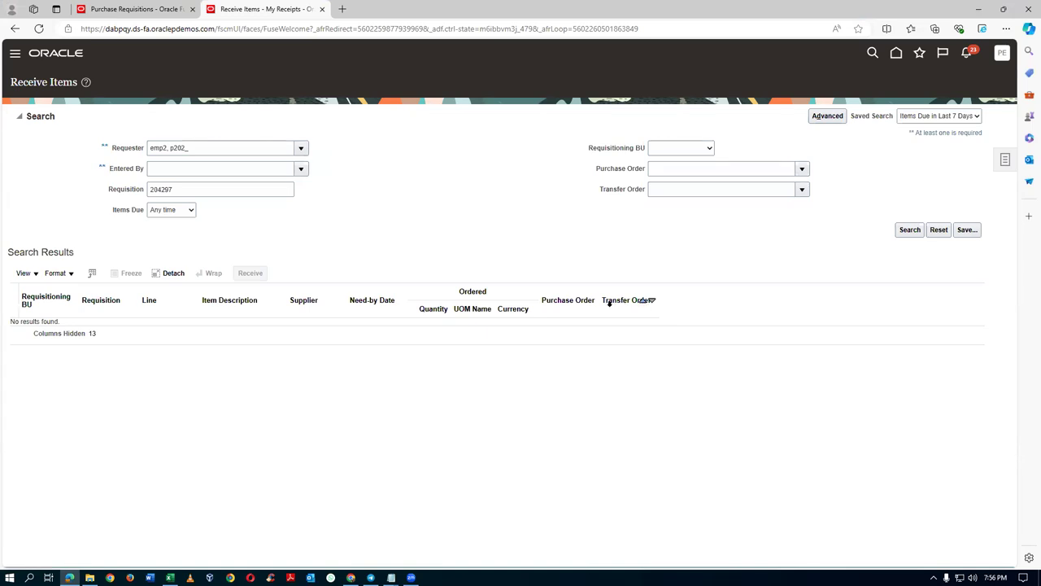
- Open Manage Receipts and search for receipt 4002
{"action": "left_click", "coordinate": [1004, 162]}
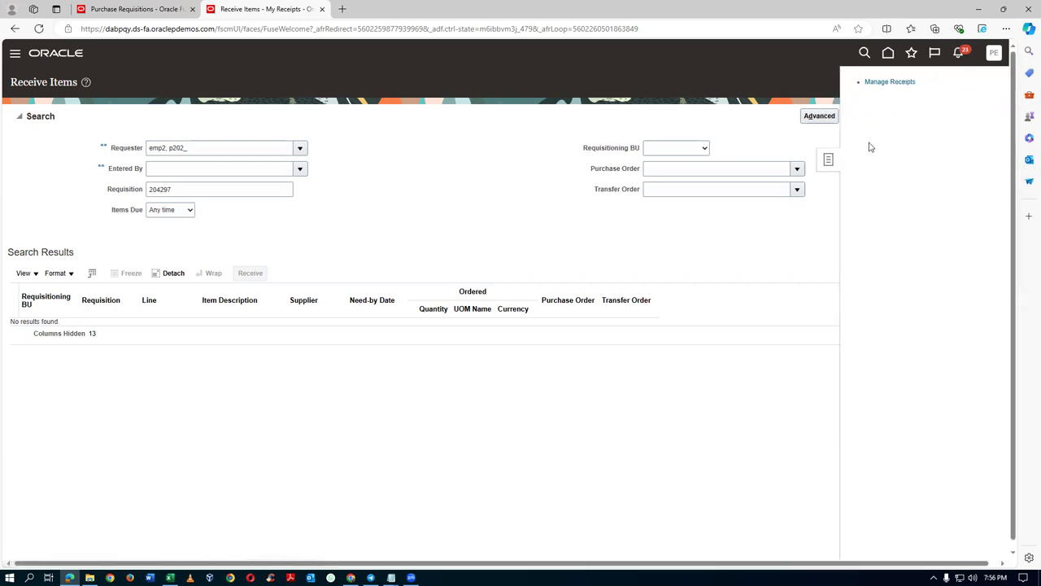
{"action": "left_click", "coordinate": [891, 82]}
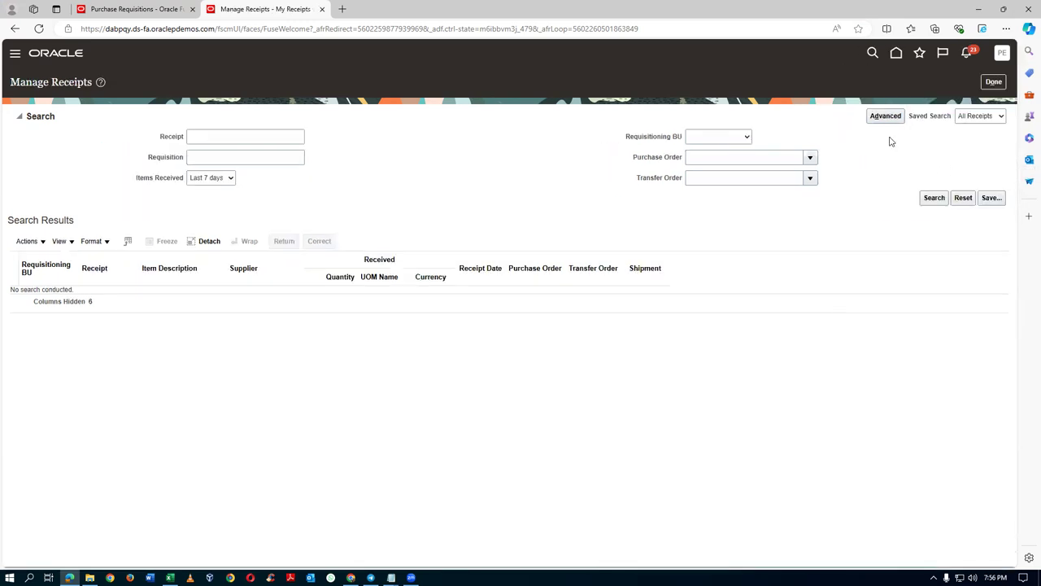
{"action": "left_click", "coordinate": [217, 144]}
{"action": "key", "text": "Tab"}
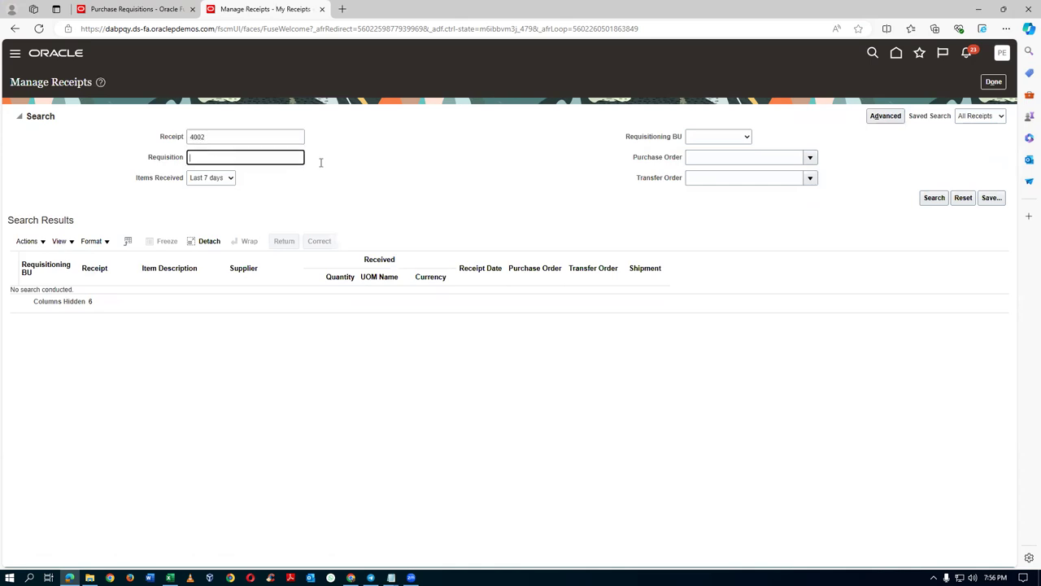
{"action": "left_click", "coordinate": [918, 205]}
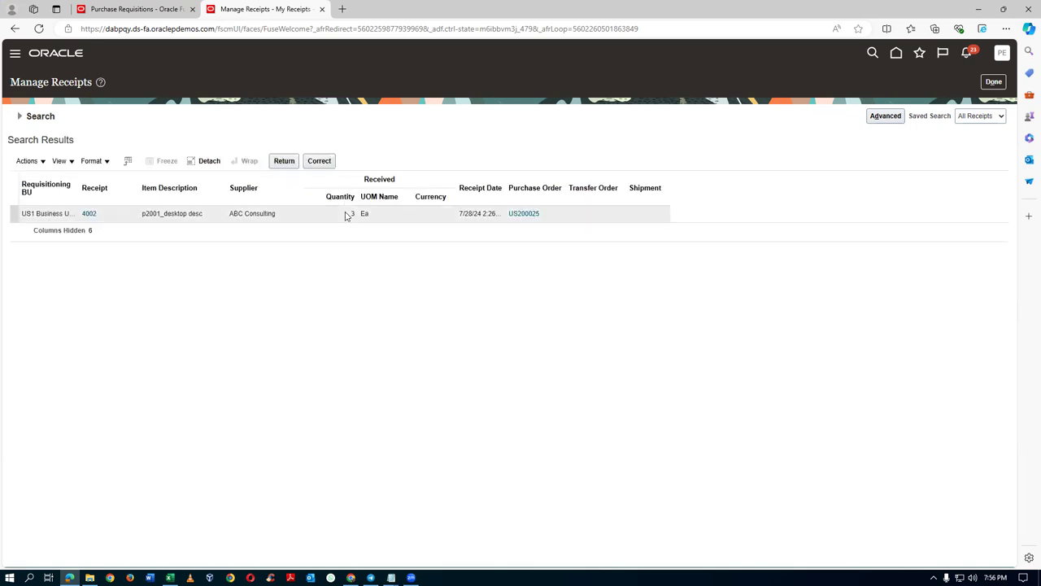
- Correct the desktop receipt's quantity to 2.9, submit the correction, and acknowledge the confirmation
{"action": "left_click", "coordinate": [303, 217]}
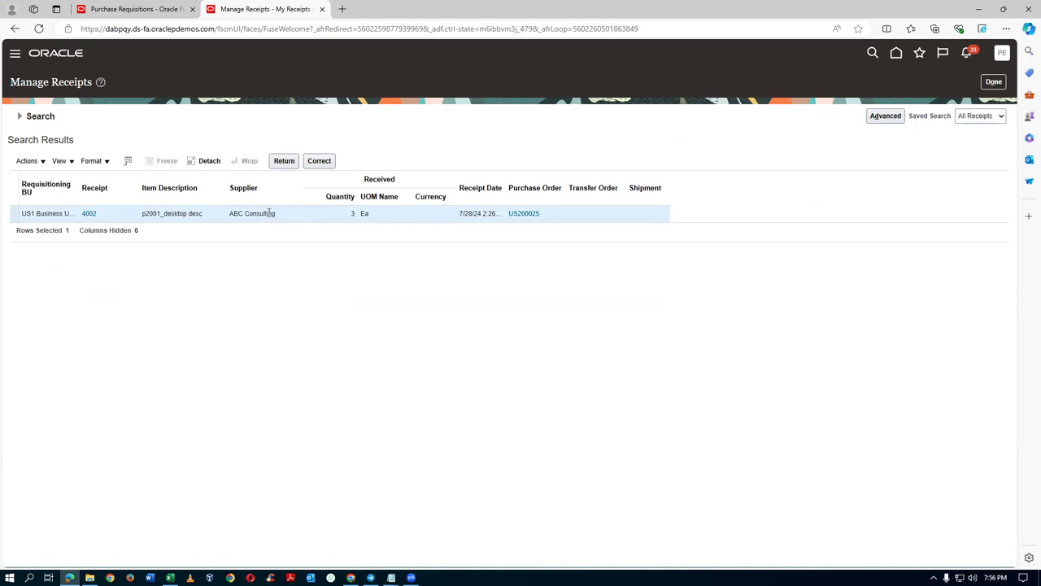
{"action": "left_click", "coordinate": [319, 160]}
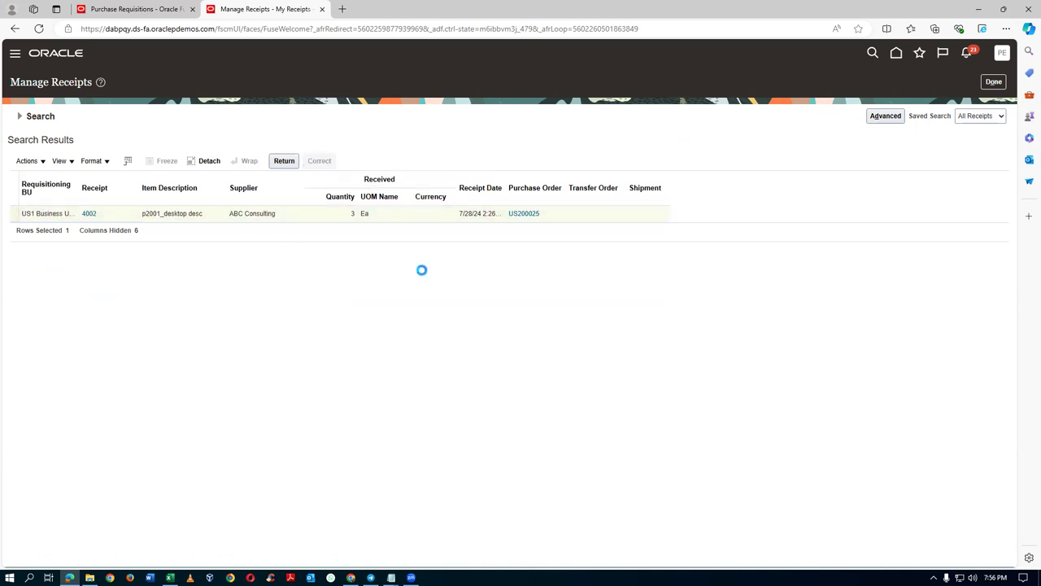
{"action": "left_click", "coordinate": [460, 173]}
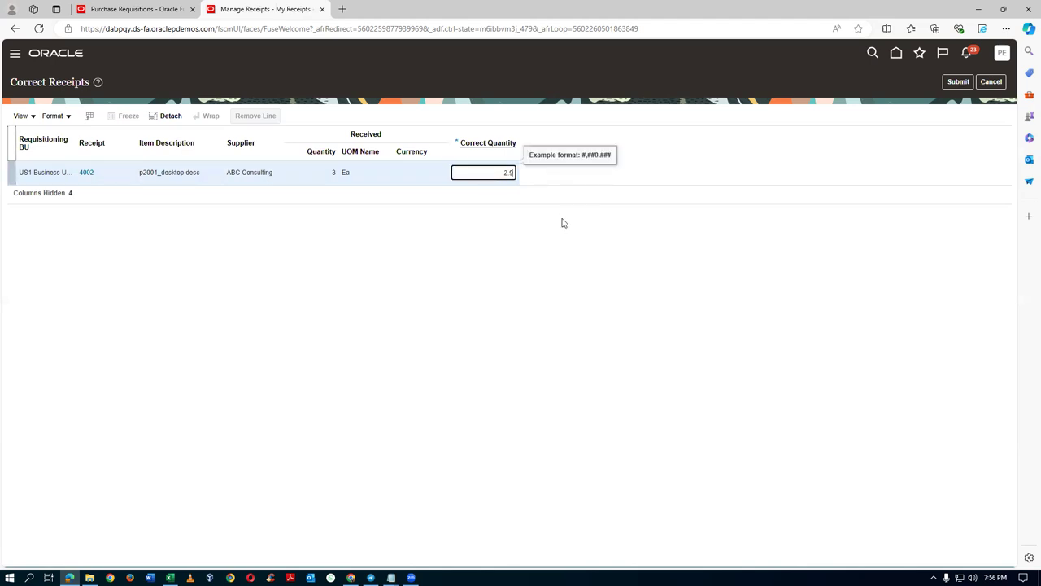
{"action": "left_click", "coordinate": [958, 81]}
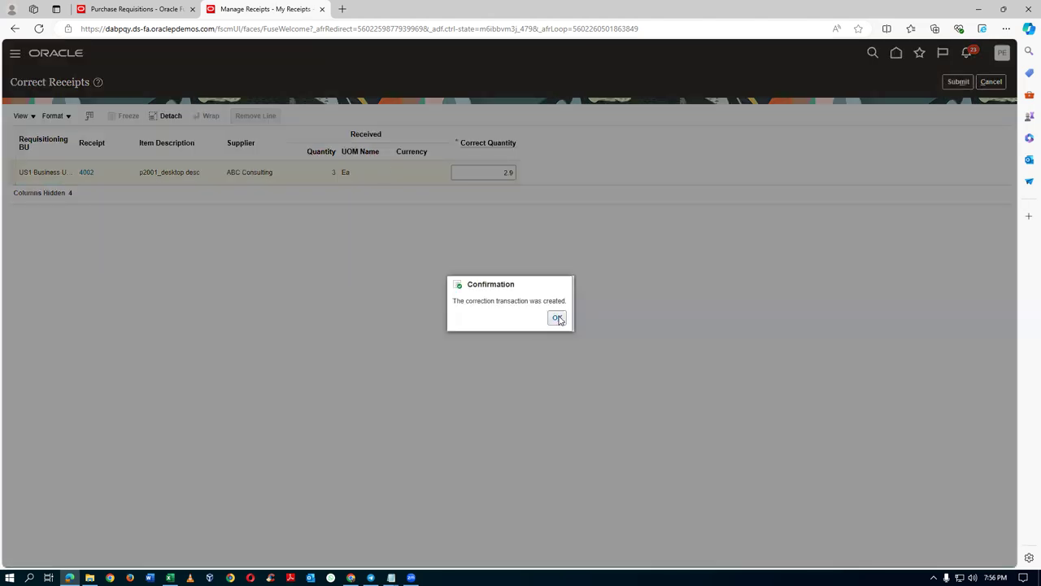
{"action": "left_click", "coordinate": [558, 318]}
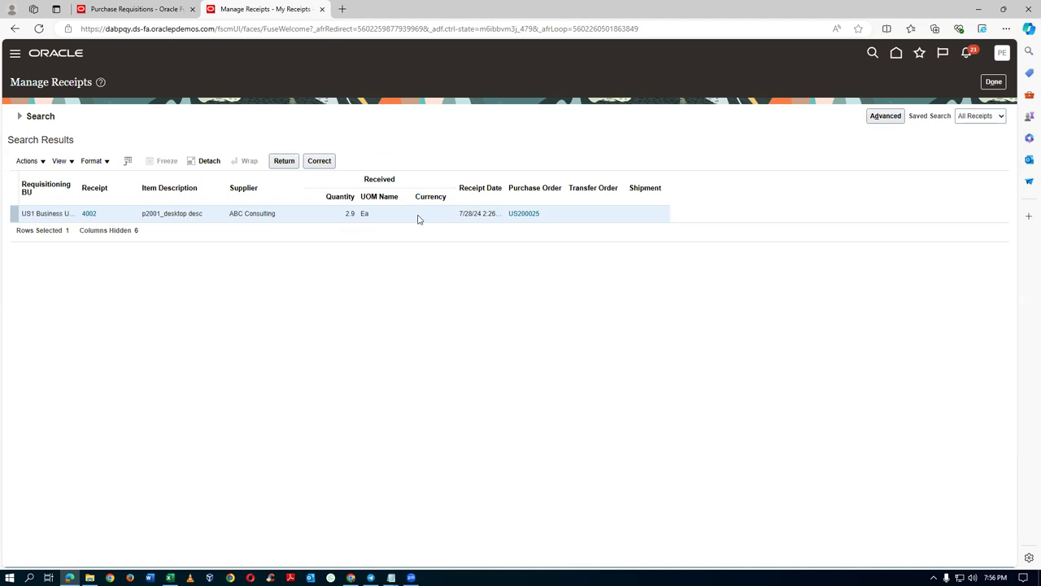
- Return a quantity of 1 from the desktop receipt with a Damaged reason and RMA 567, and submit the return
{"action": "left_click", "coordinate": [284, 161]}
{"action": "left_click", "coordinate": [447, 173]}
{"action": "type", "text": "1"}
{"action": "key", "text": "Tab"}
{"action": "left_click", "coordinate": [524, 173]}
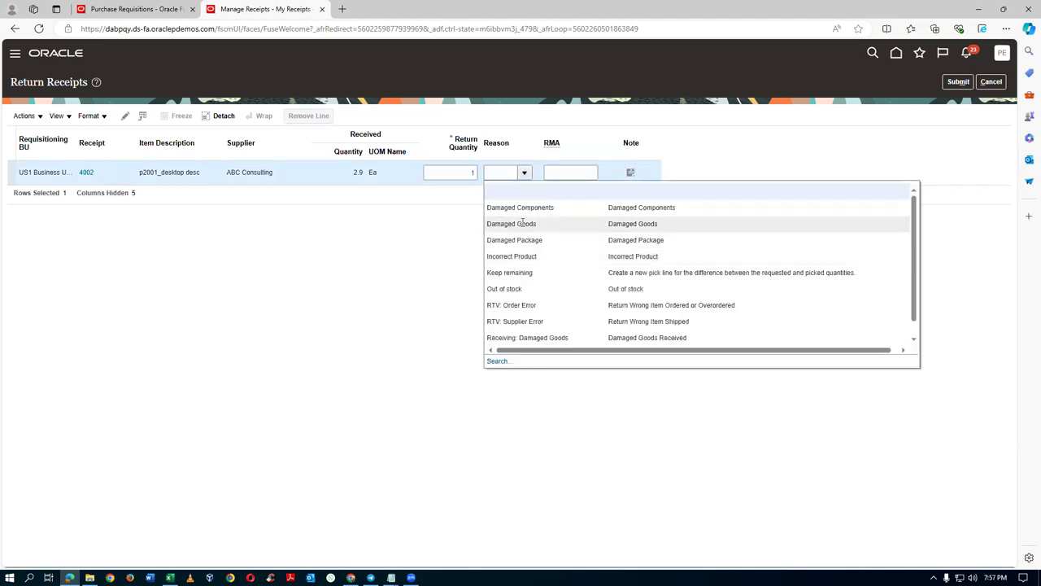
{"action": "left_click", "coordinate": [529, 213]}
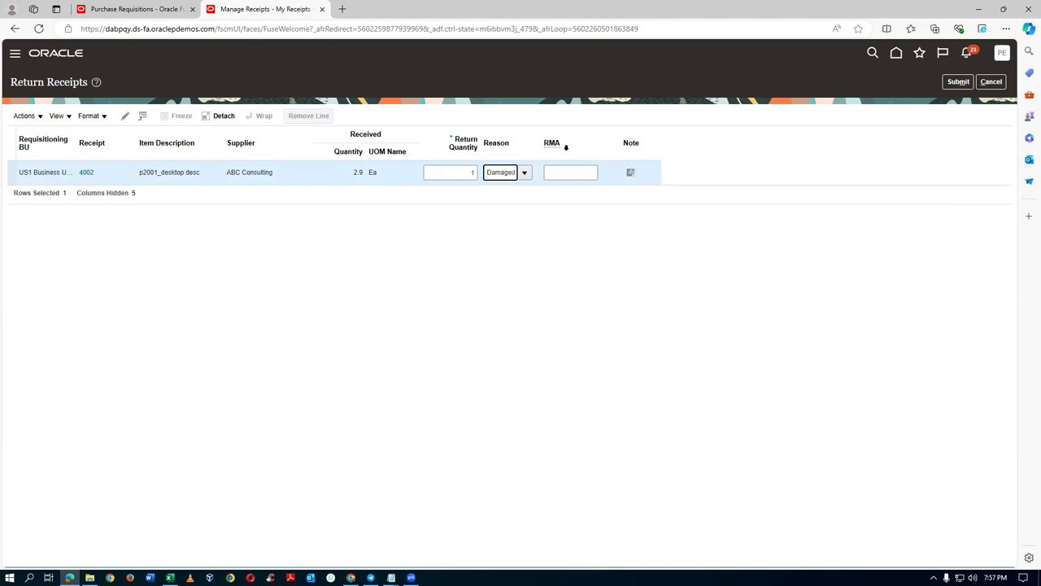
{"action": "left_click", "coordinate": [566, 175]}
{"action": "left_click", "coordinate": [958, 82]}
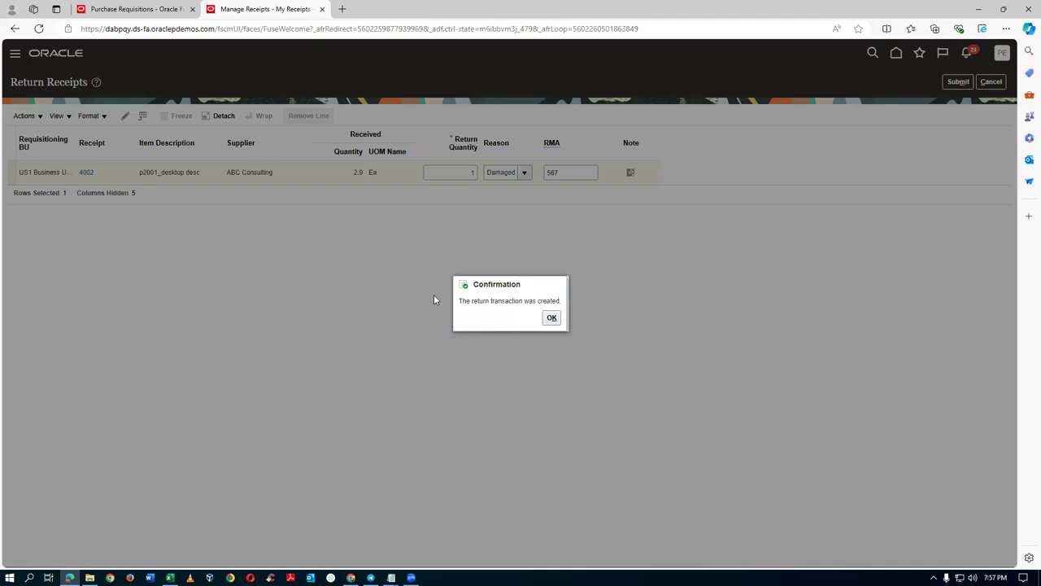
{"action": "left_click", "coordinate": [551, 319]}
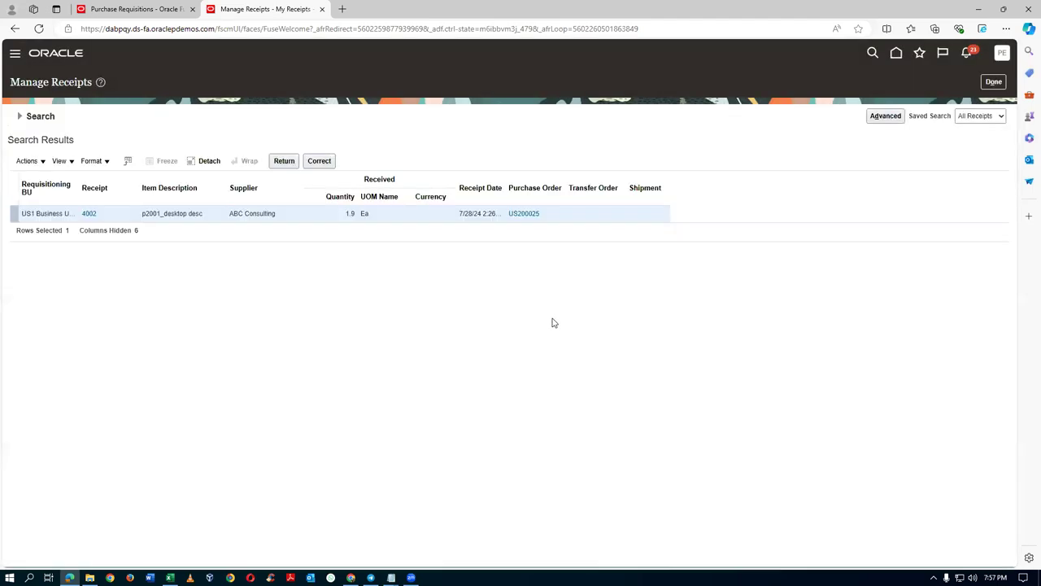
- Leave Manage Receipts, check the desktop requisition's remaining receipt quantity in a new receipt, and cancel that receipt
{"action": "left_click", "coordinate": [993, 82]}
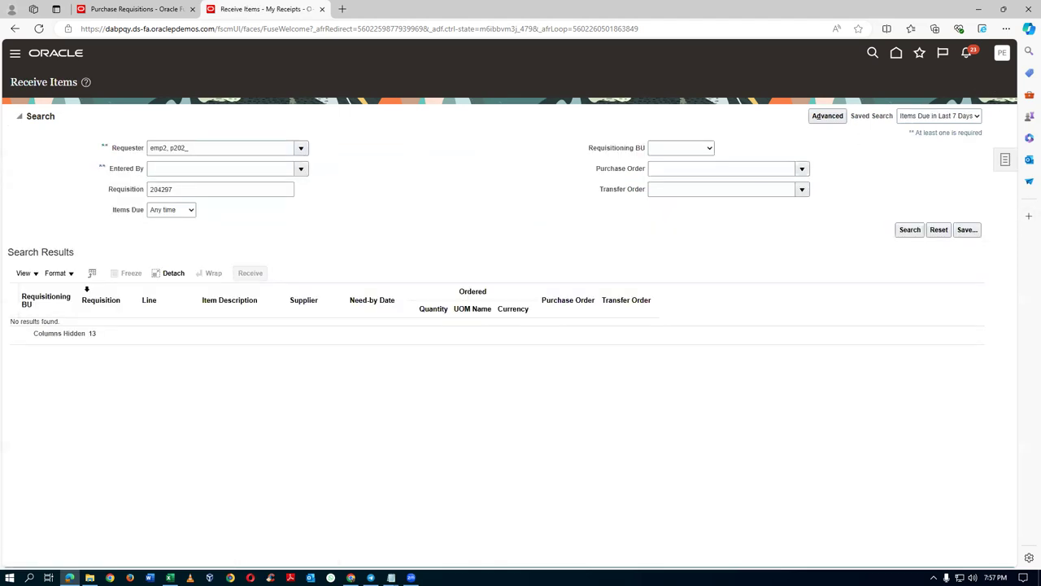
{"action": "left_click", "coordinate": [908, 231]}
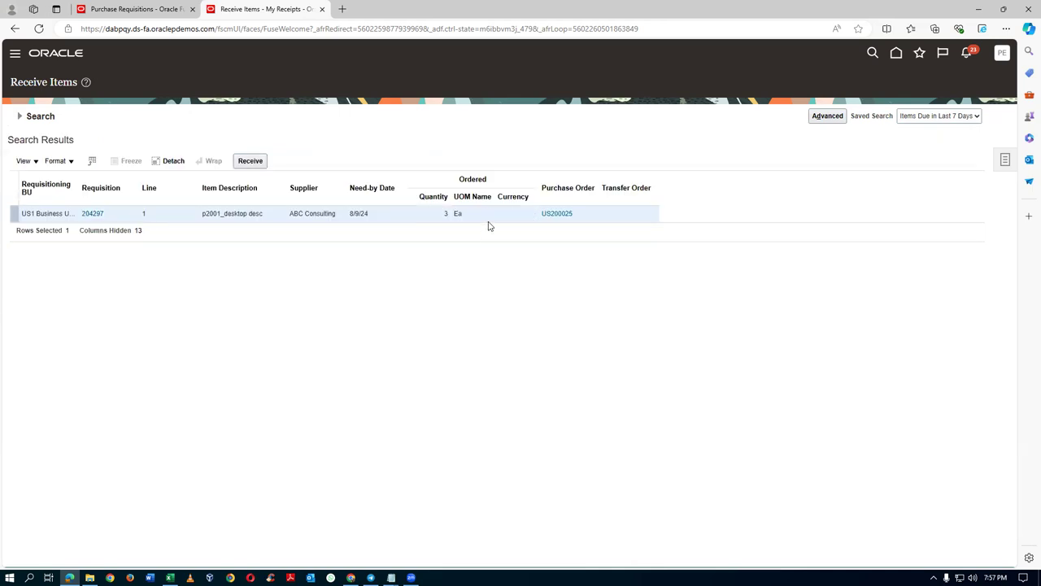
{"action": "left_click", "coordinate": [249, 162]}
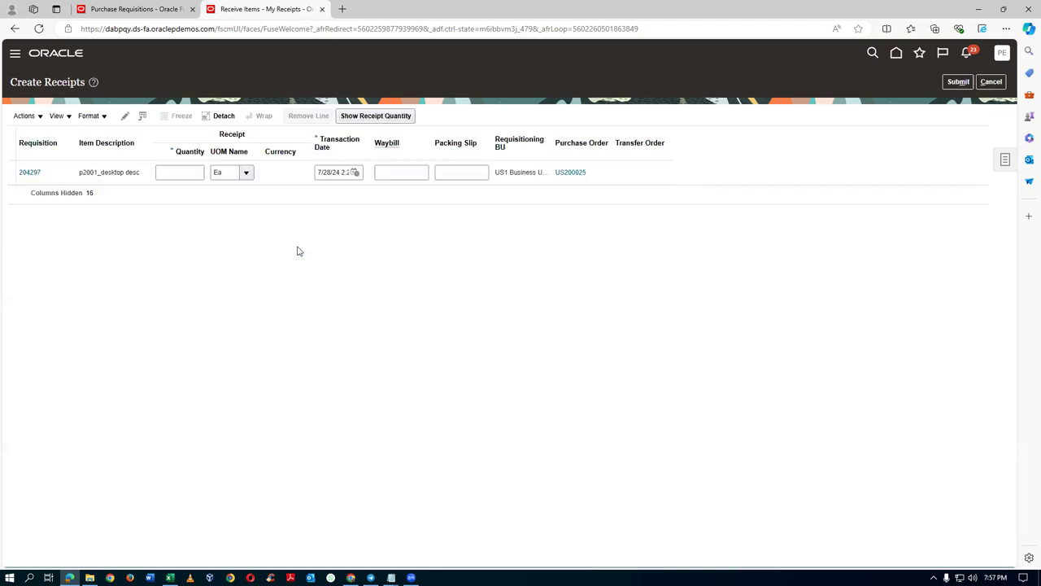
{"action": "left_click", "coordinate": [367, 116]}
{"action": "left_click", "coordinate": [991, 81]}
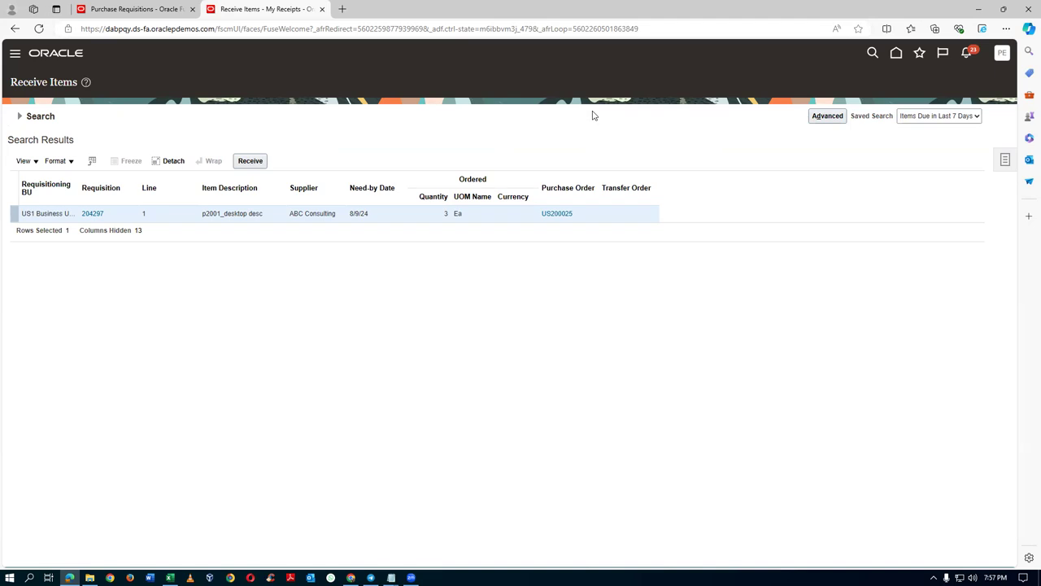
- Return to the Purchase Requisitions page and close the desktop requisition's details
{"action": "key", "text": "alt+Tab"}
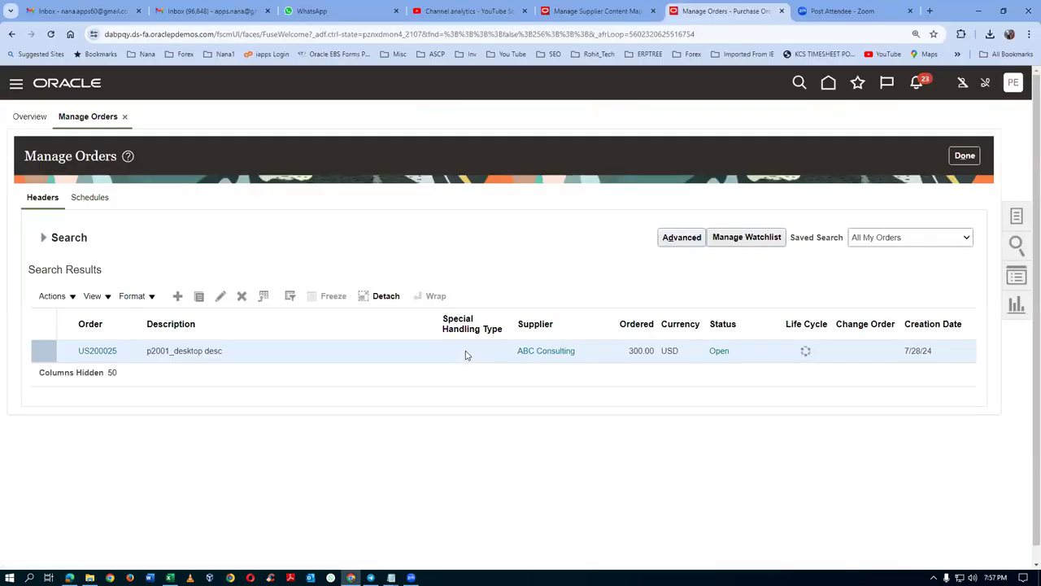
{"action": "key", "text": "alt+Tab"}
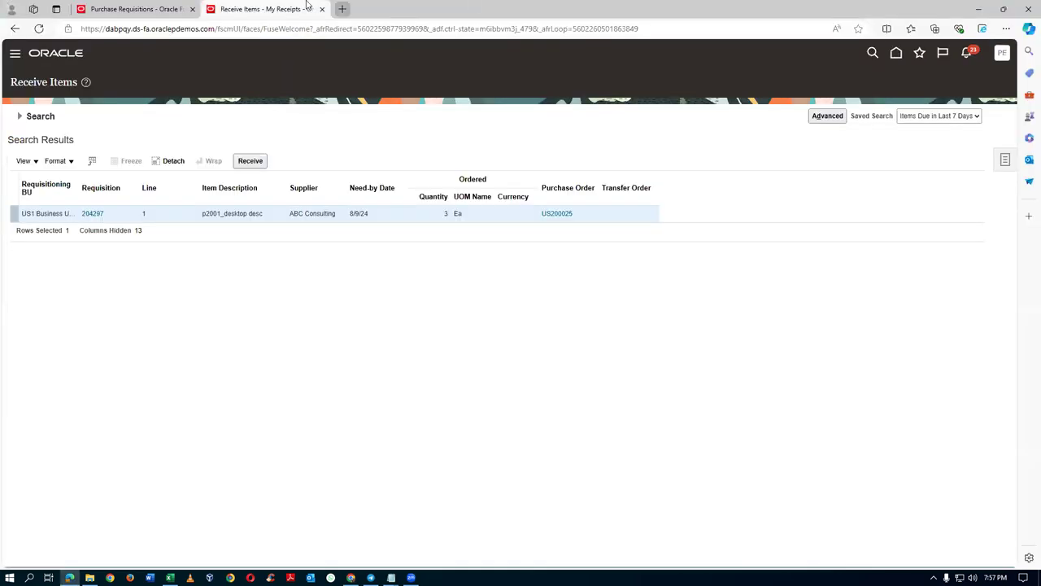
{"action": "left_click", "coordinate": [160, 11]}
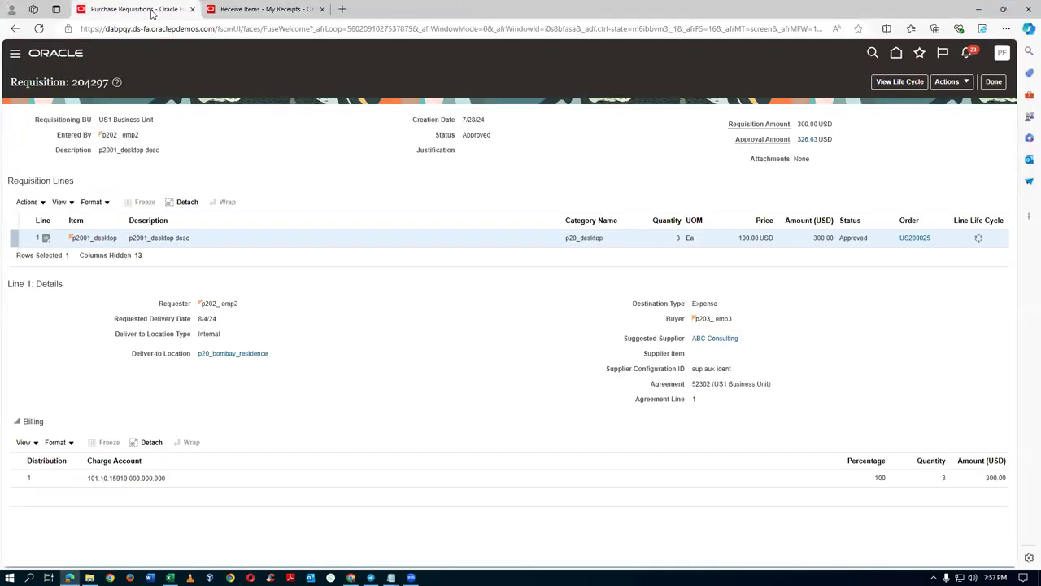
{"action": "left_click", "coordinate": [991, 83]}
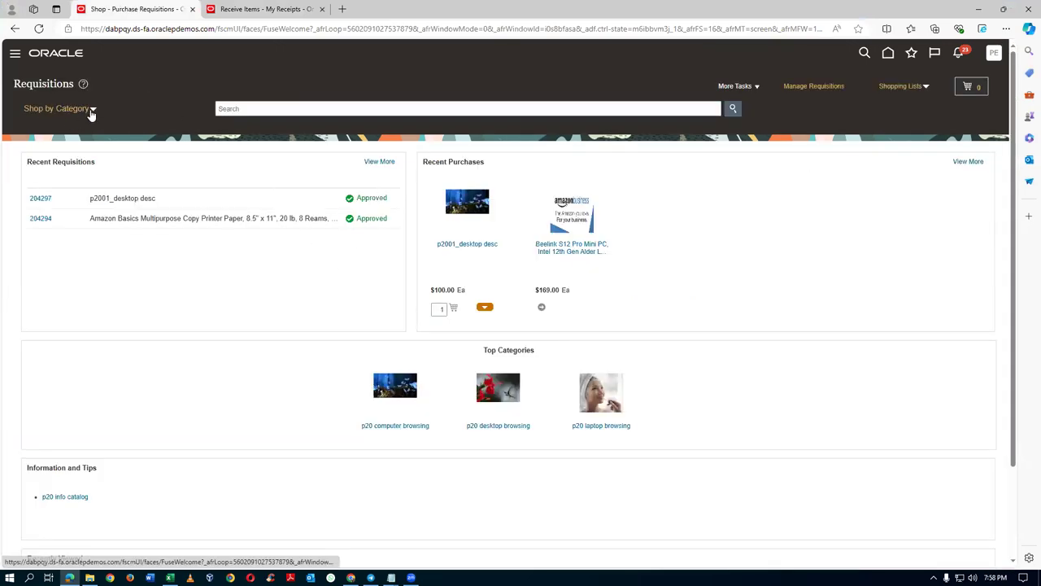
- Open the p2002_laptop desc item from the p20 laptop browsing category and add a quantity of 5 to the cart
{"action": "left_click", "coordinate": [602, 394]}
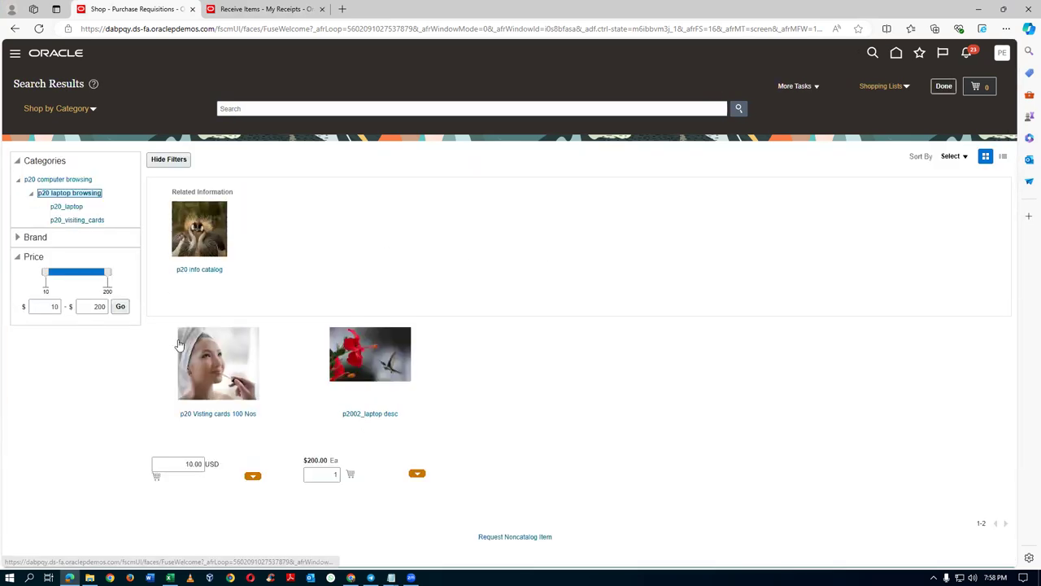
{"action": "left_click", "coordinate": [398, 359]}
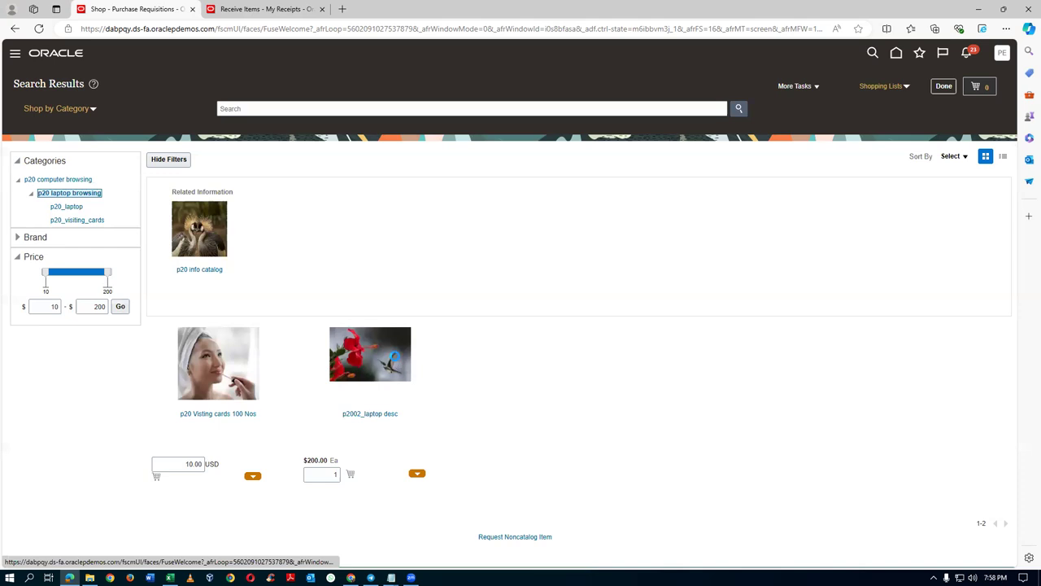
{"action": "double_click", "coordinate": [433, 214]}
{"action": "type", "text": "5"}
{"action": "left_click", "coordinate": [466, 215]}
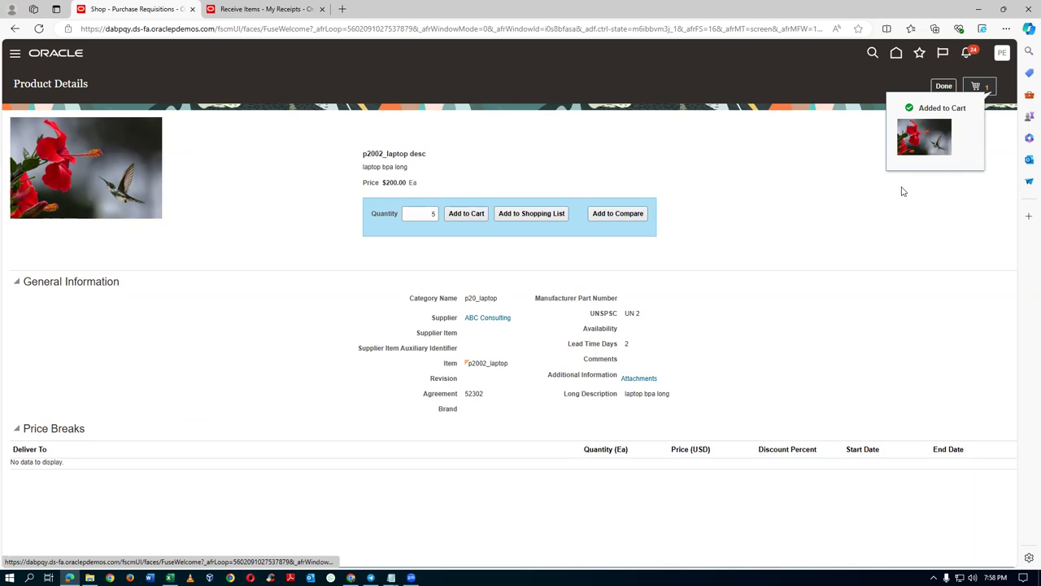
- Review the p2002_laptop desc requisition's line, delivery and billing details and submit the requisition
{"action": "left_click", "coordinate": [871, 161]}
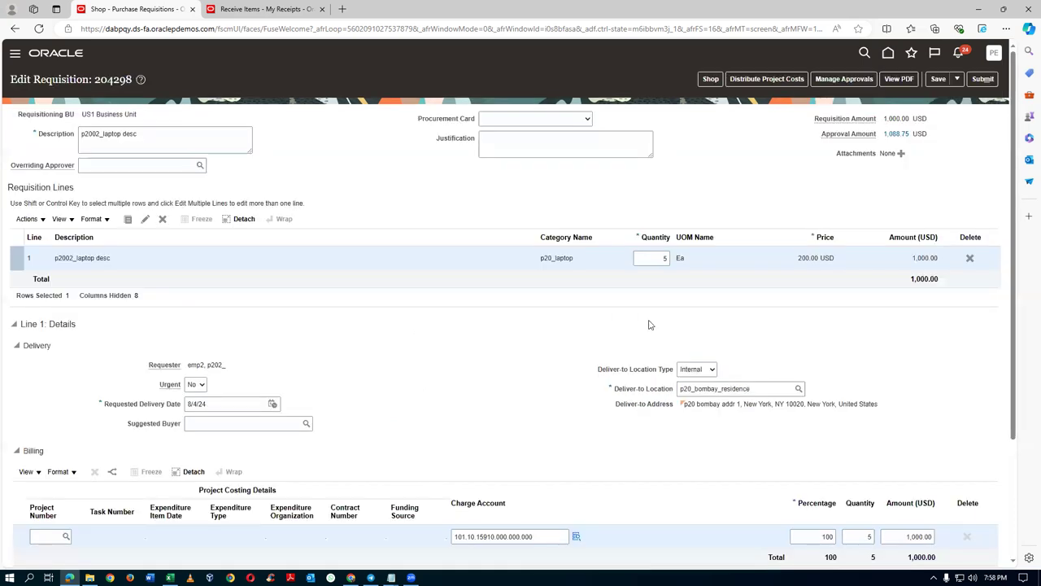
{"action": "scroll", "coordinate": [648, 324], "scroll_direction": "down", "scroll_amount": 2}
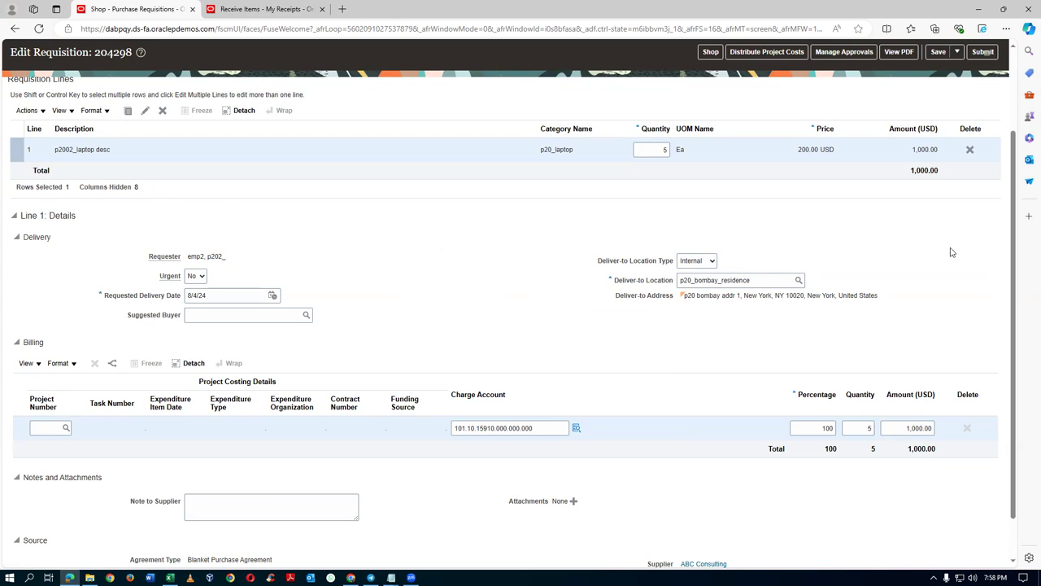
{"action": "scroll", "coordinate": [952, 252], "scroll_direction": "up", "scroll_amount": 2}
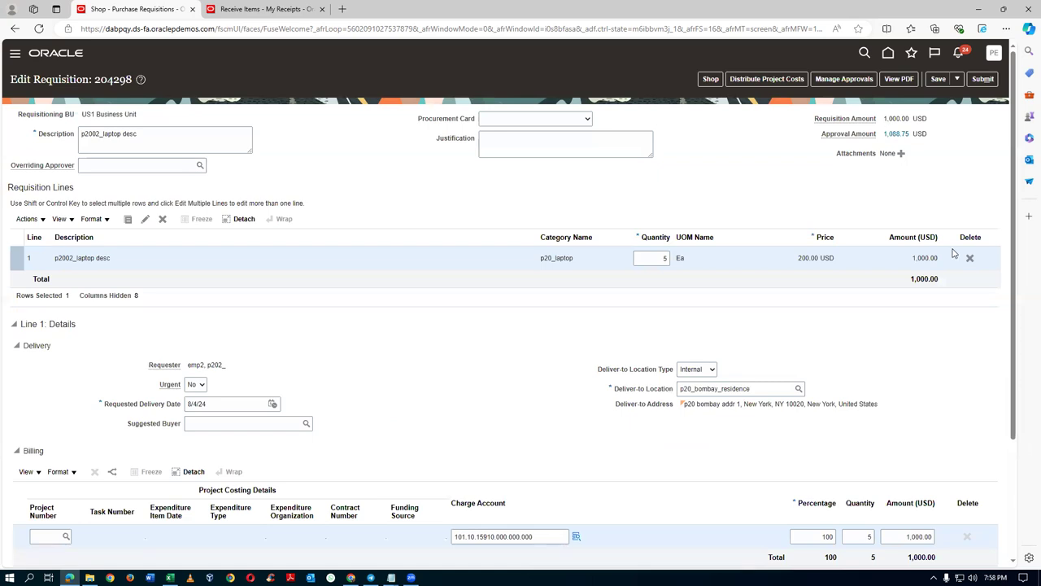
{"action": "left_click", "coordinate": [985, 80]}
{"action": "left_click", "coordinate": [551, 317]}
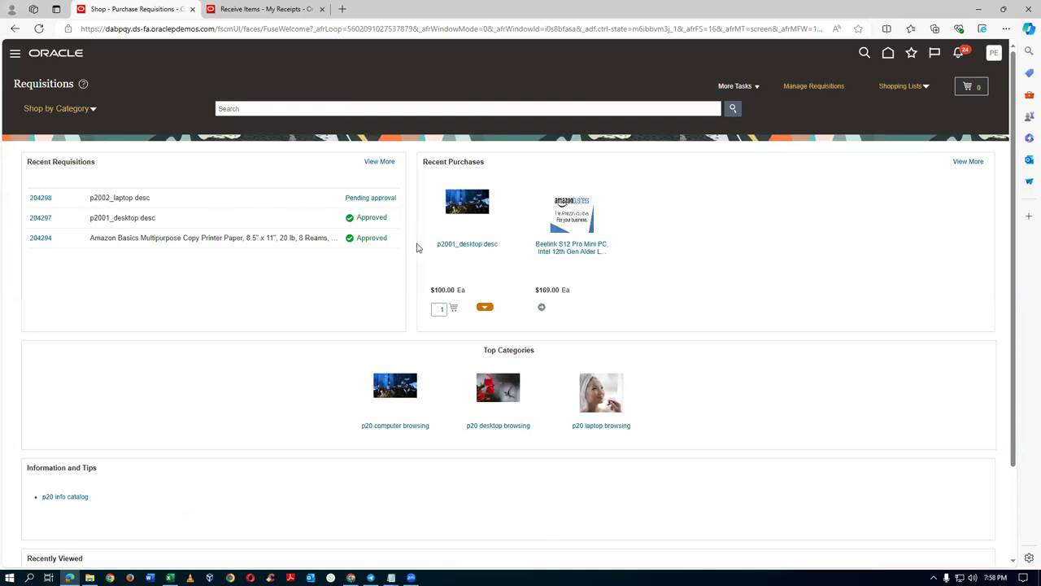
- Open the p20 Visting cards 100 Nos item from the p20 laptop browsing category and add it to the cart
{"action": "left_click", "coordinate": [603, 394]}
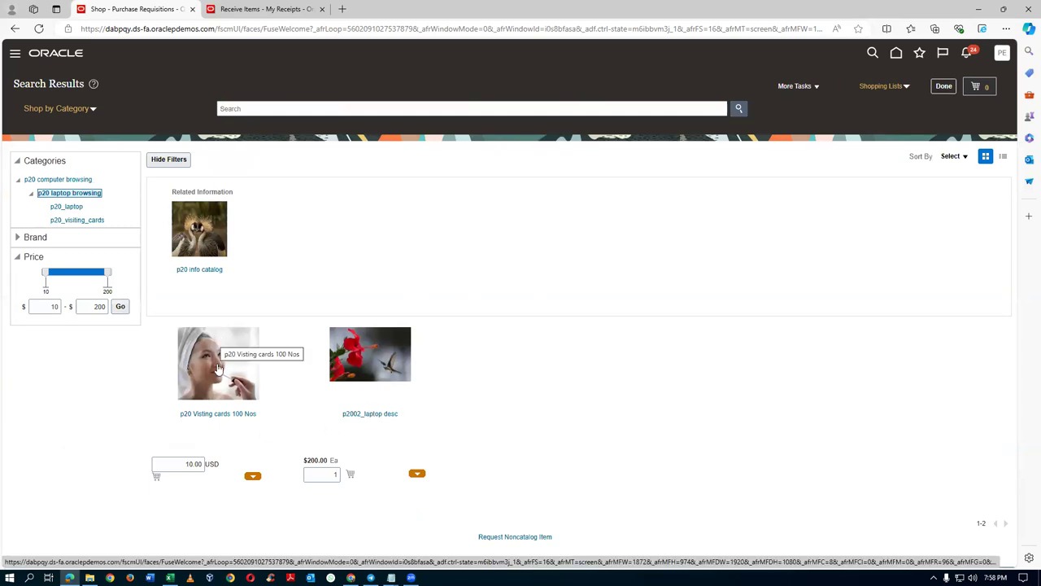
{"action": "left_click", "coordinate": [218, 367]}
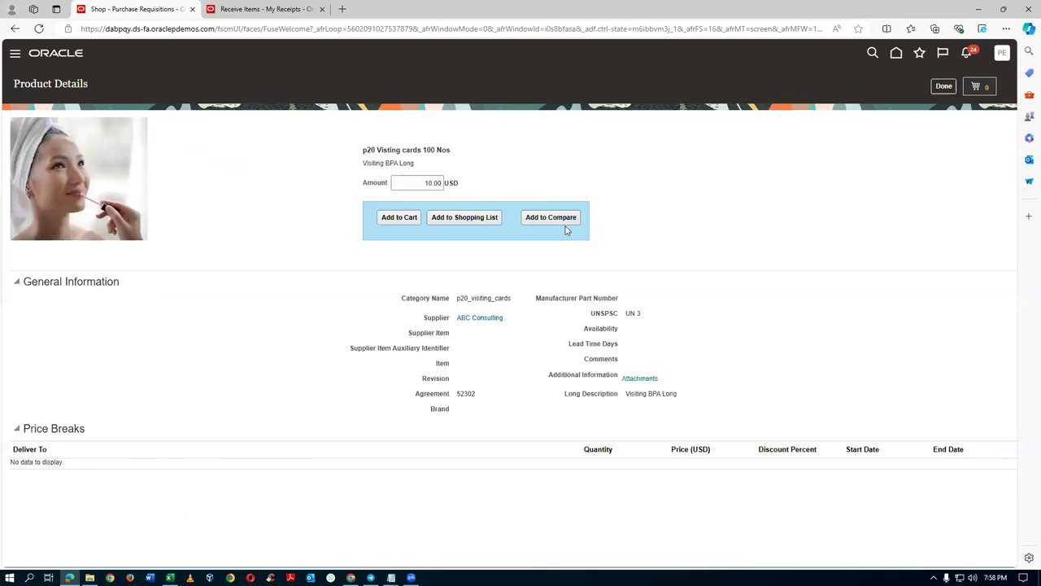
{"action": "left_click", "coordinate": [389, 220]}
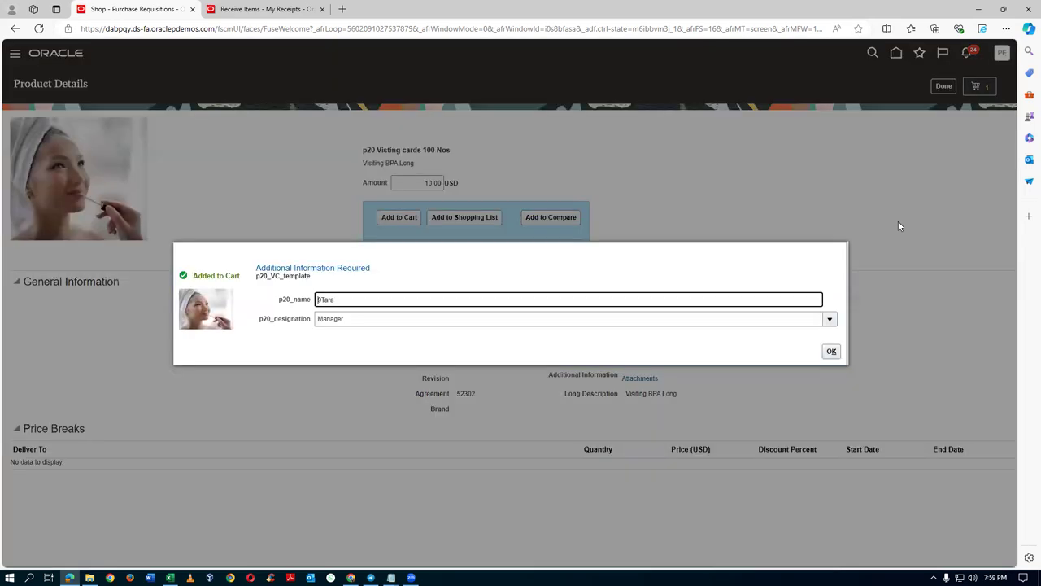
- Fill in the visiting cards' additional information with the cardholder's name and the Jr. Mgr designation
{"action": "left_click_drag", "start_coordinate": [345, 301], "coordinate": [250, 321]}
{"action": "type", "text": "Simran"}
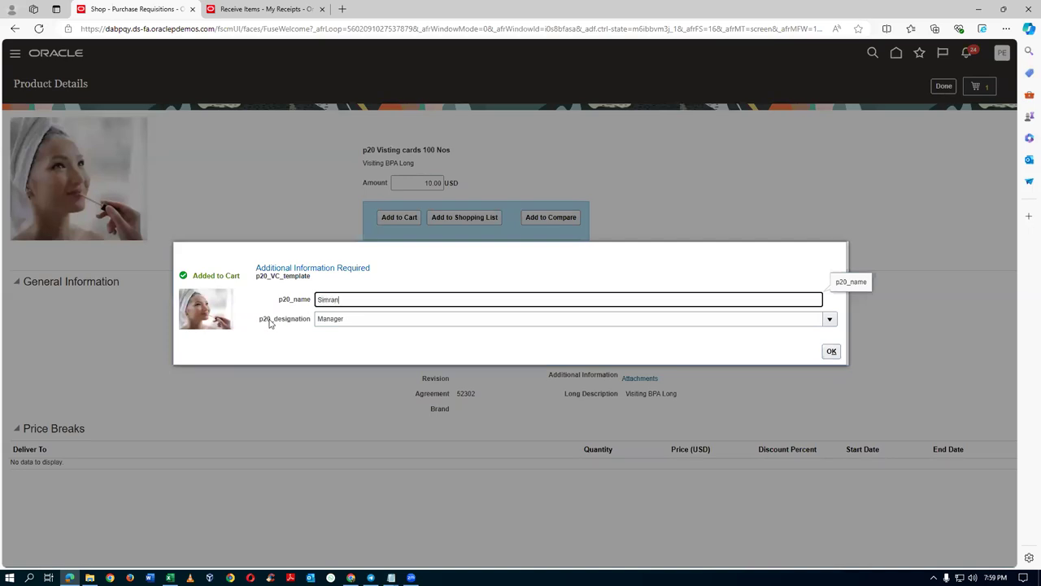
{"action": "key", "text": "Tab"}
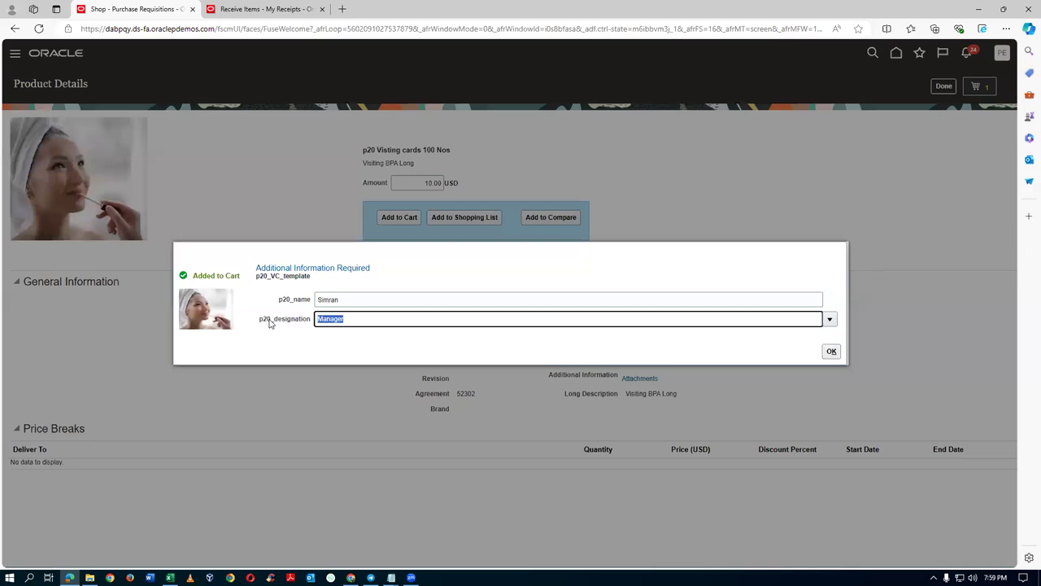
{"action": "left_click", "coordinate": [832, 320]}
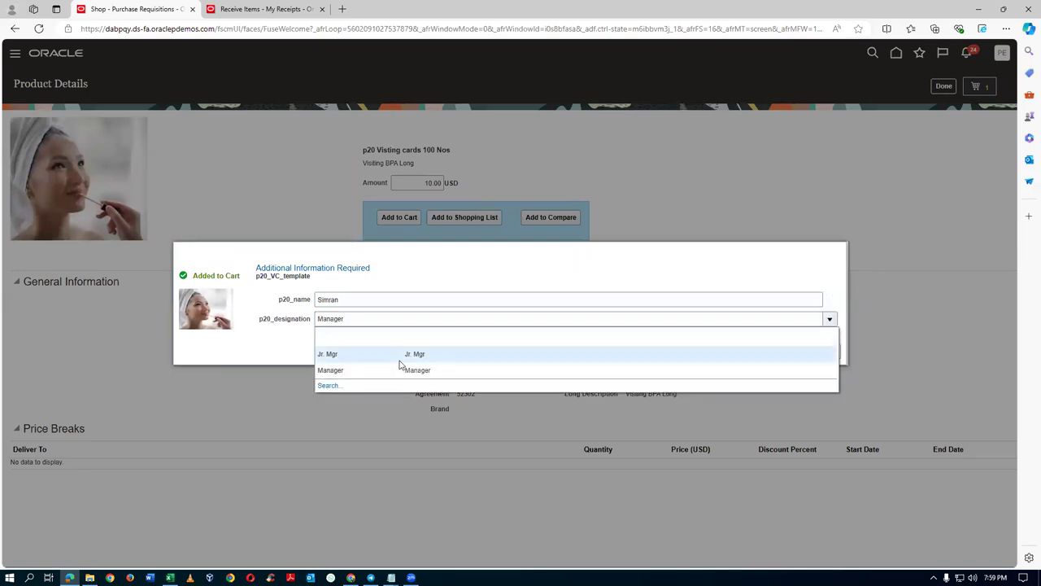
{"action": "left_click", "coordinate": [401, 358]}
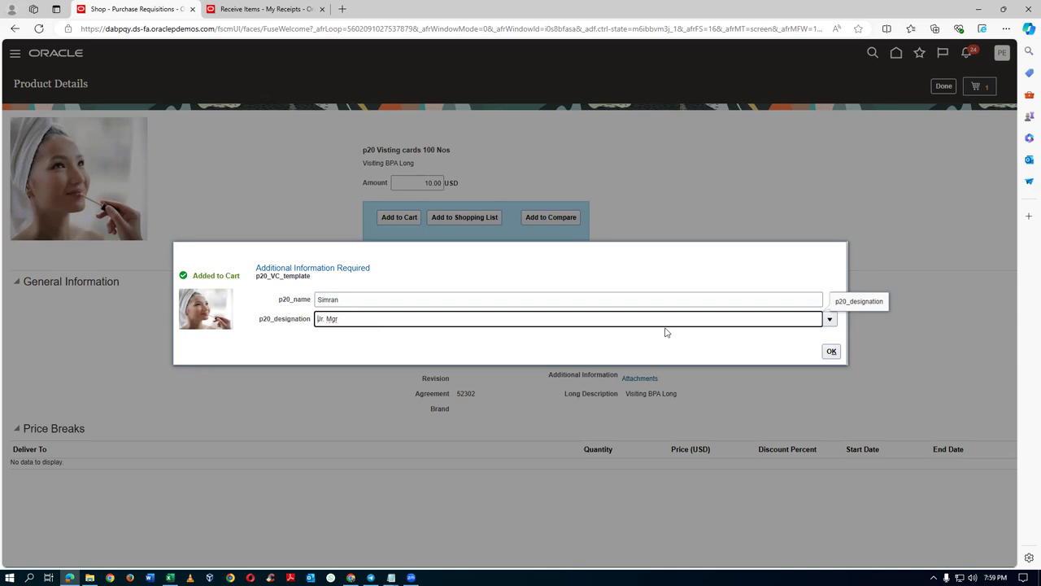
{"action": "left_click", "coordinate": [832, 350]}
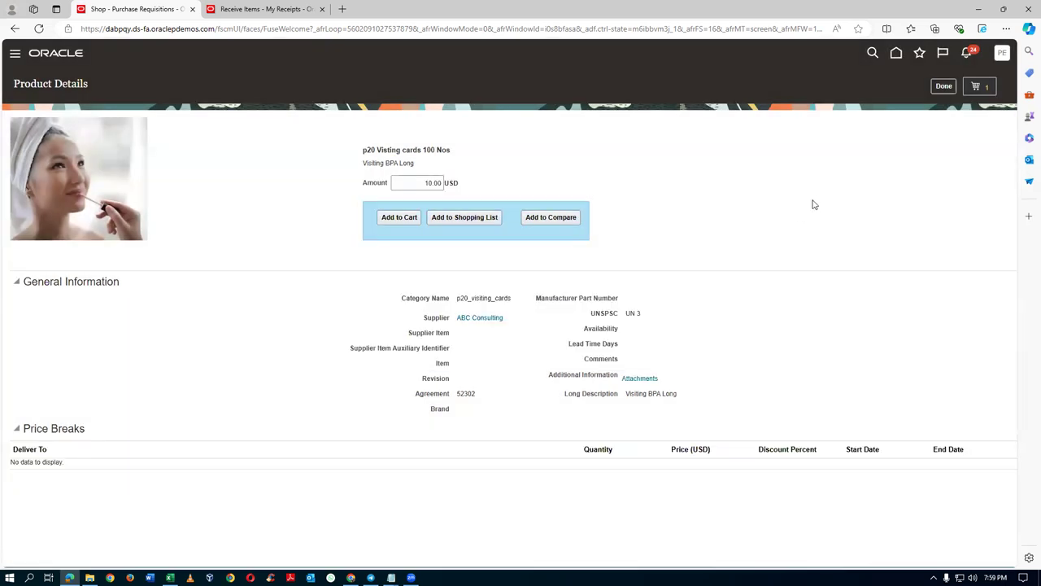
- Review the visiting cards requisition from the cart, check its line's additional information, and submit the requisition
{"action": "left_click", "coordinate": [987, 93]}
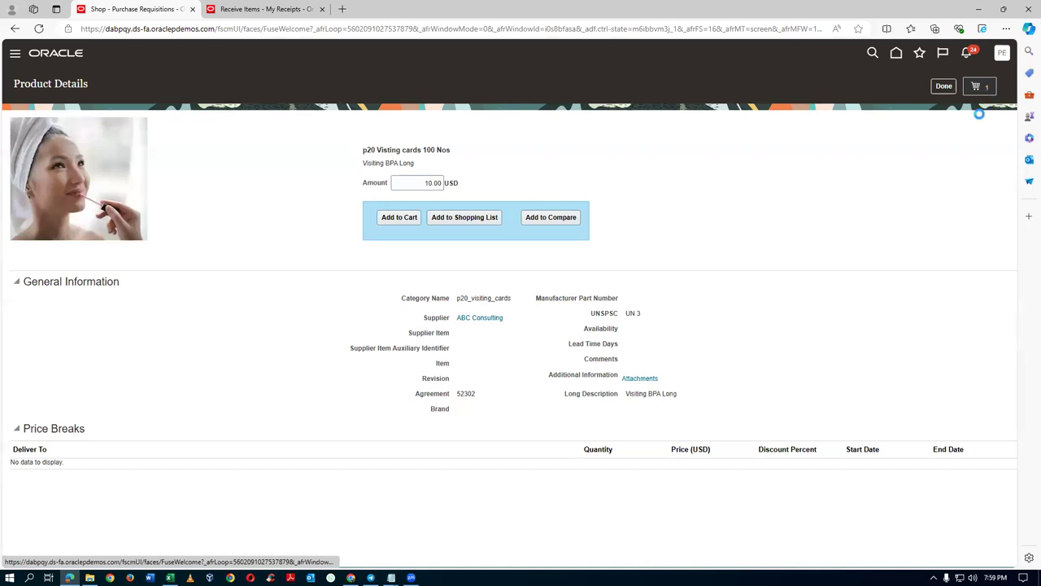
{"action": "left_click", "coordinate": [871, 161]}
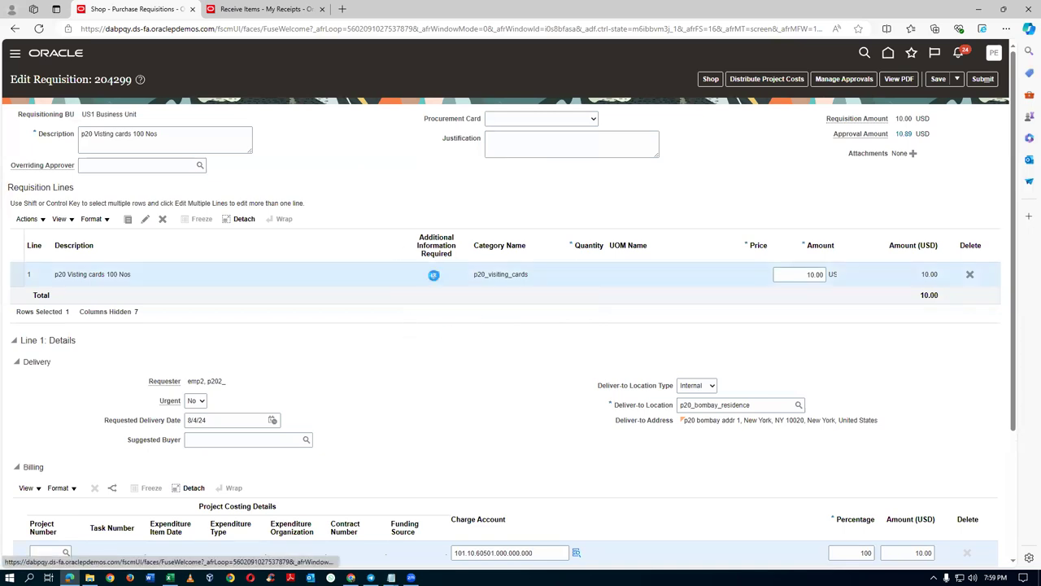
{"action": "left_click", "coordinate": [434, 275]}
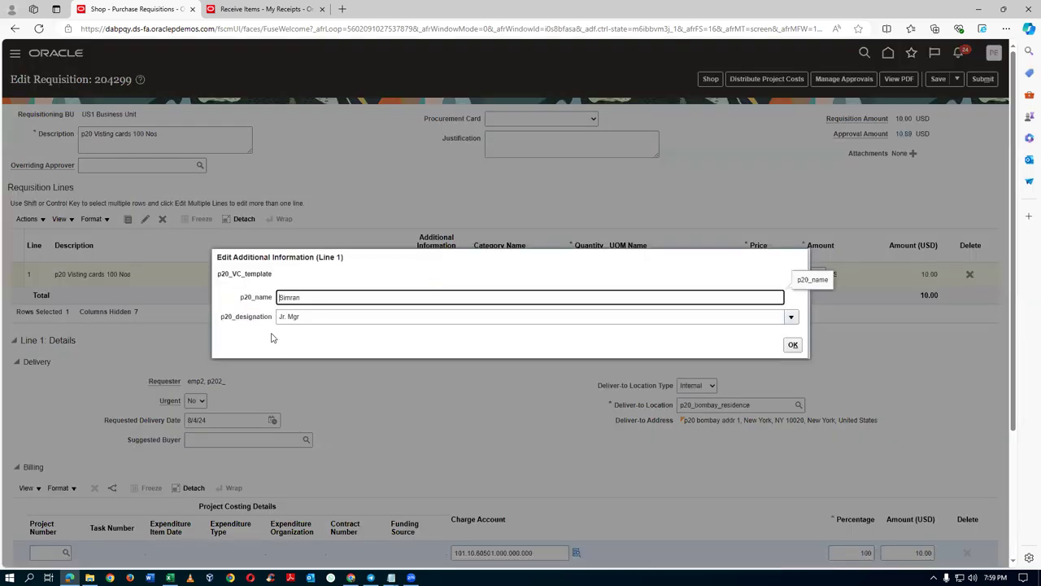
{"action": "left_click", "coordinate": [794, 345]}
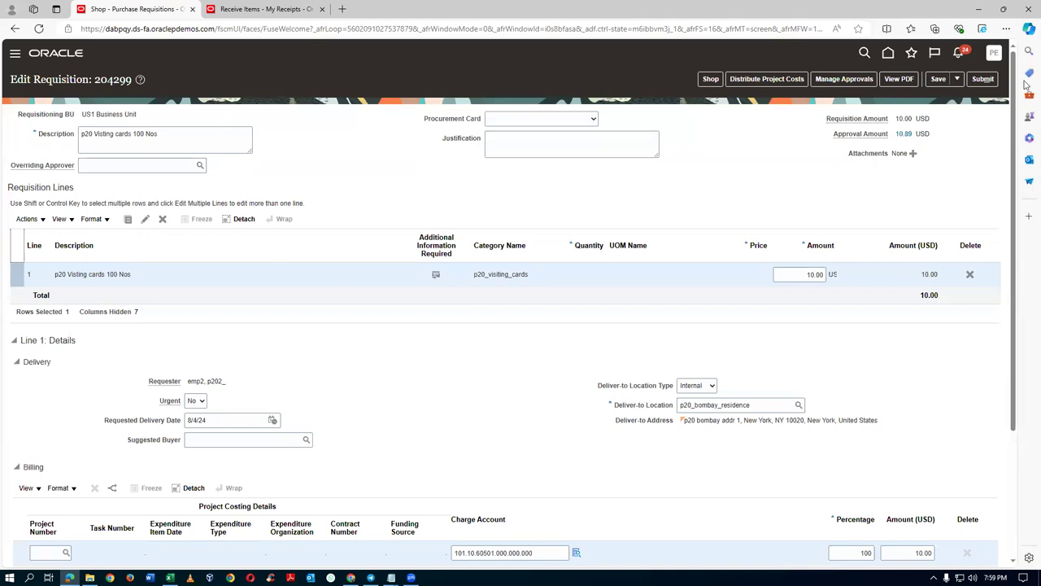
{"action": "left_click", "coordinate": [983, 79]}
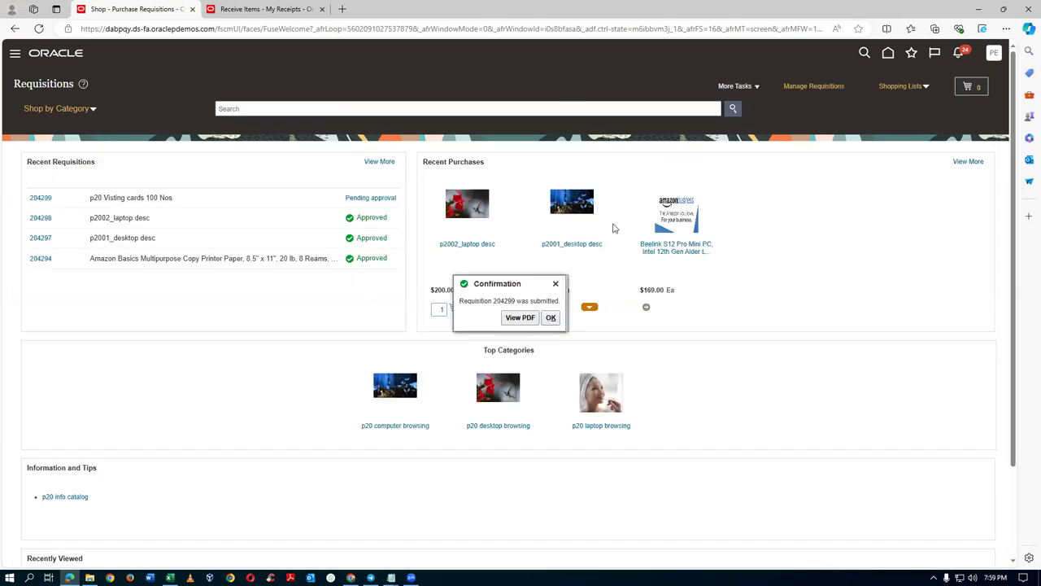
{"action": "left_click", "coordinate": [551, 318]}
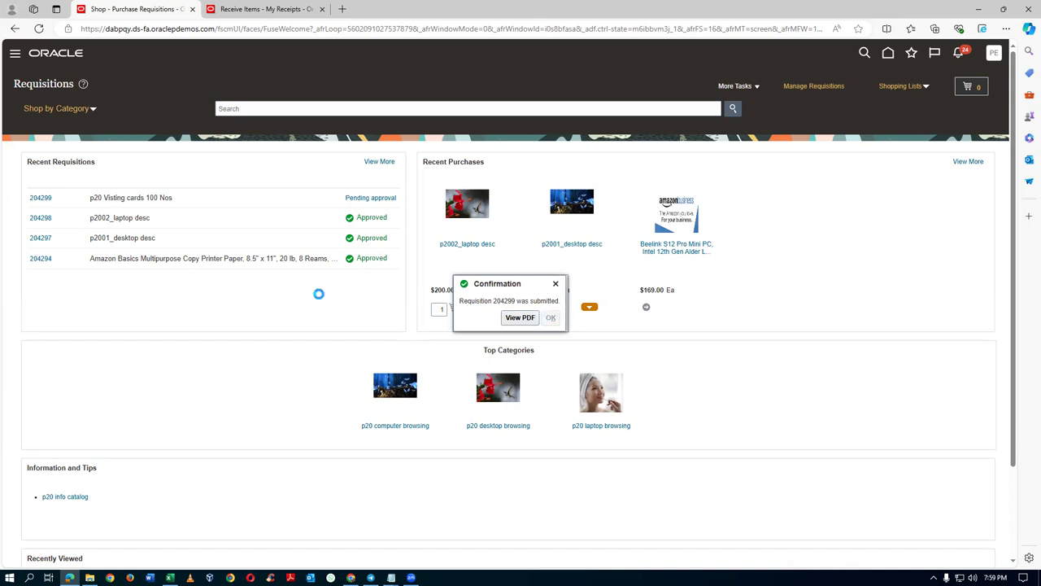
- Try twice to view the approval details of the visiting cards requisition line, returning to the Requisitions page each time
{"action": "left_click", "coordinate": [41, 198]}
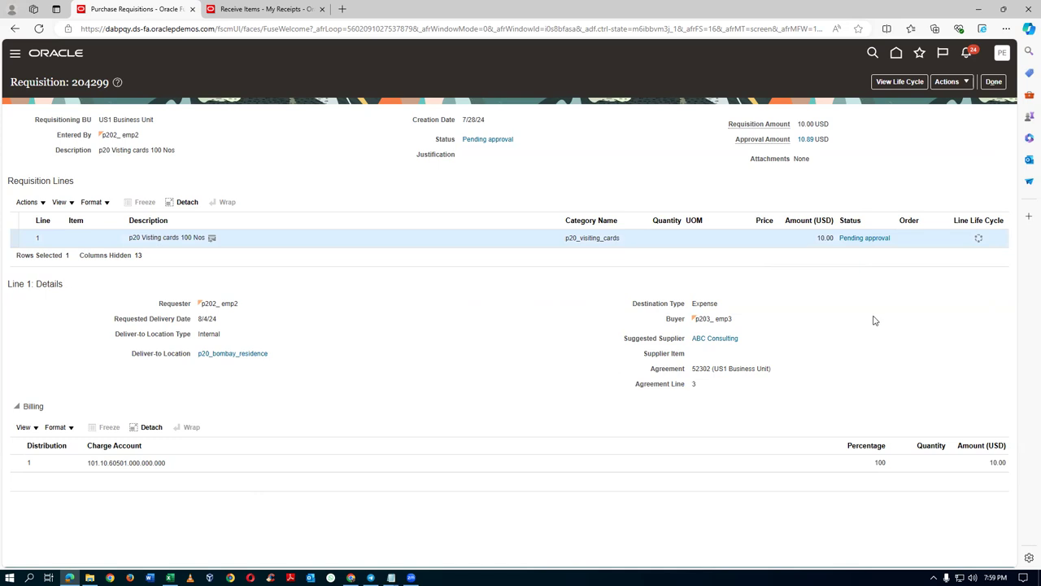
{"action": "left_click", "coordinate": [864, 238]}
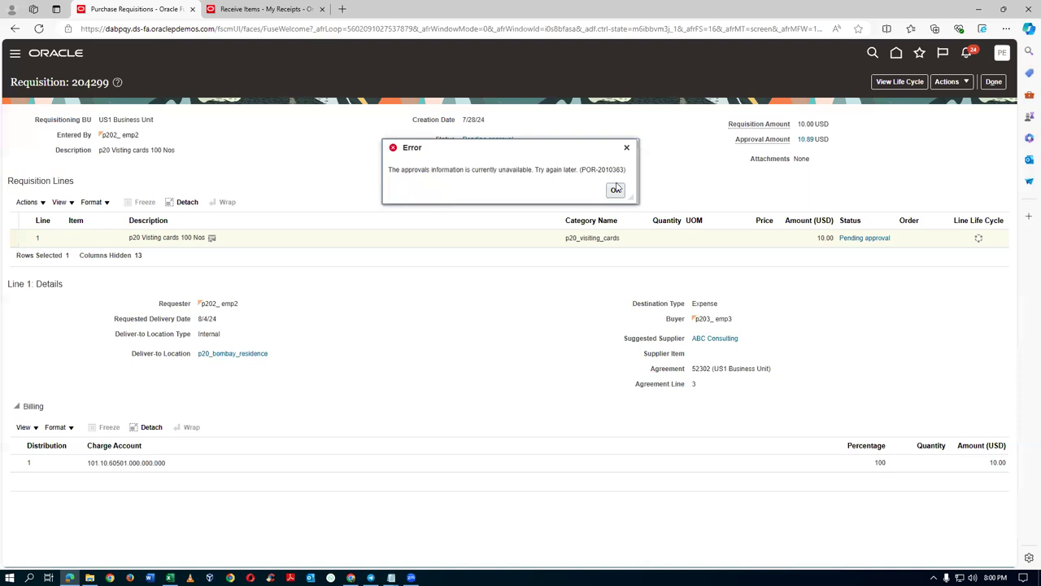
{"action": "left_click", "coordinate": [616, 189]}
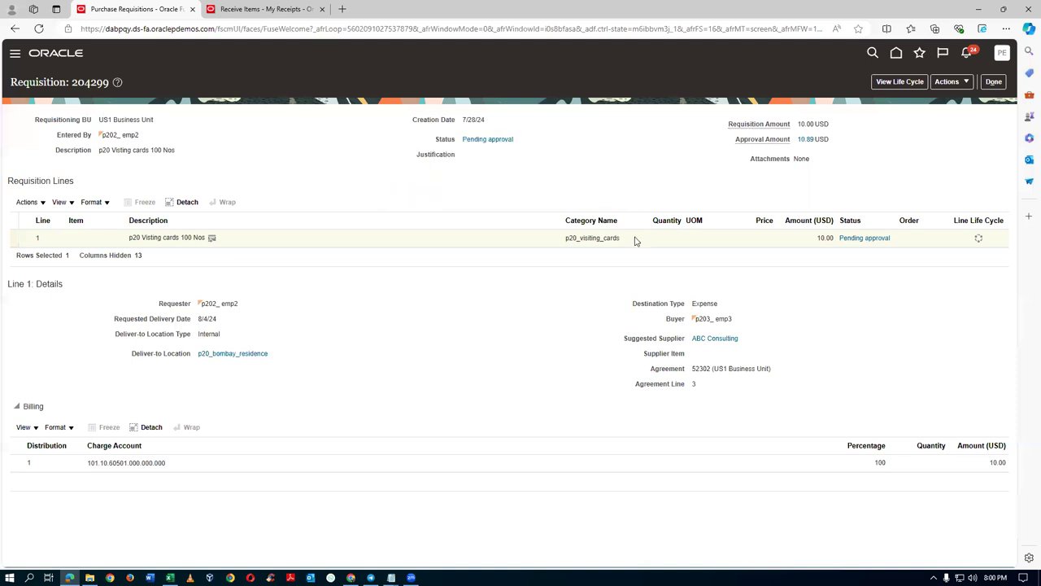
{"action": "left_click", "coordinate": [995, 81]}
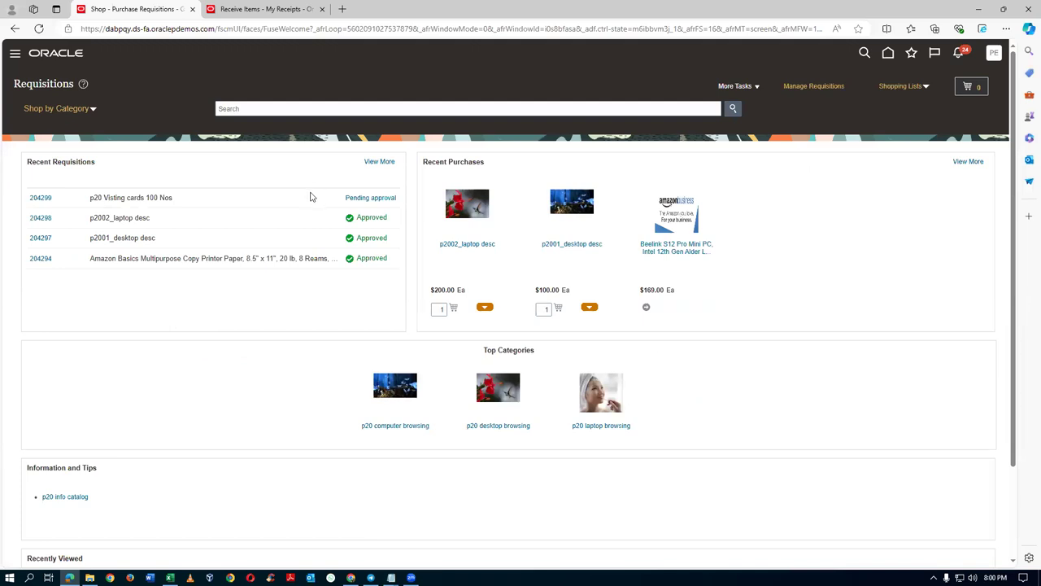
{"action": "left_click", "coordinate": [34, 200]}
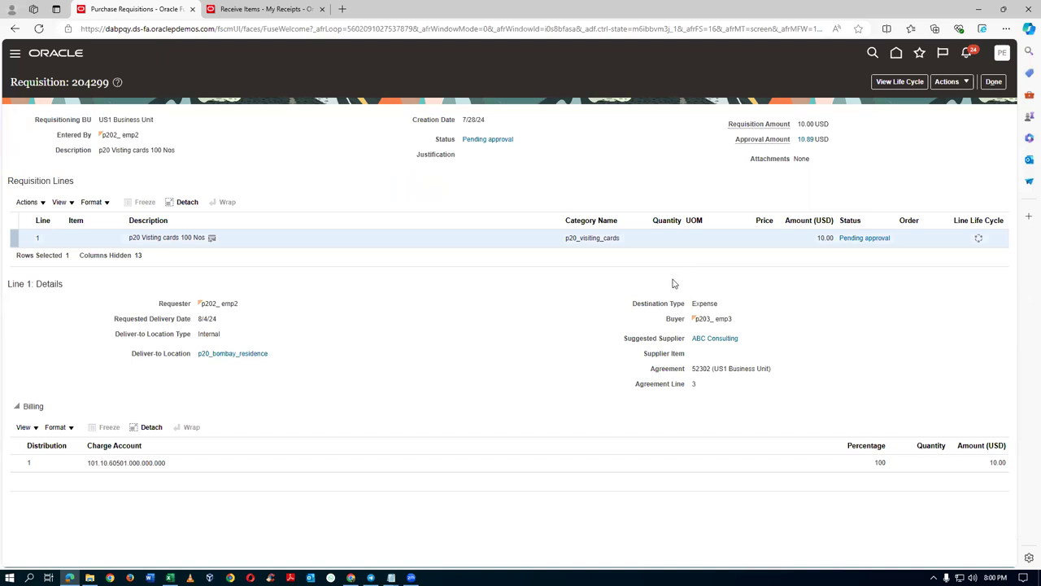
{"action": "left_click", "coordinate": [860, 240]}
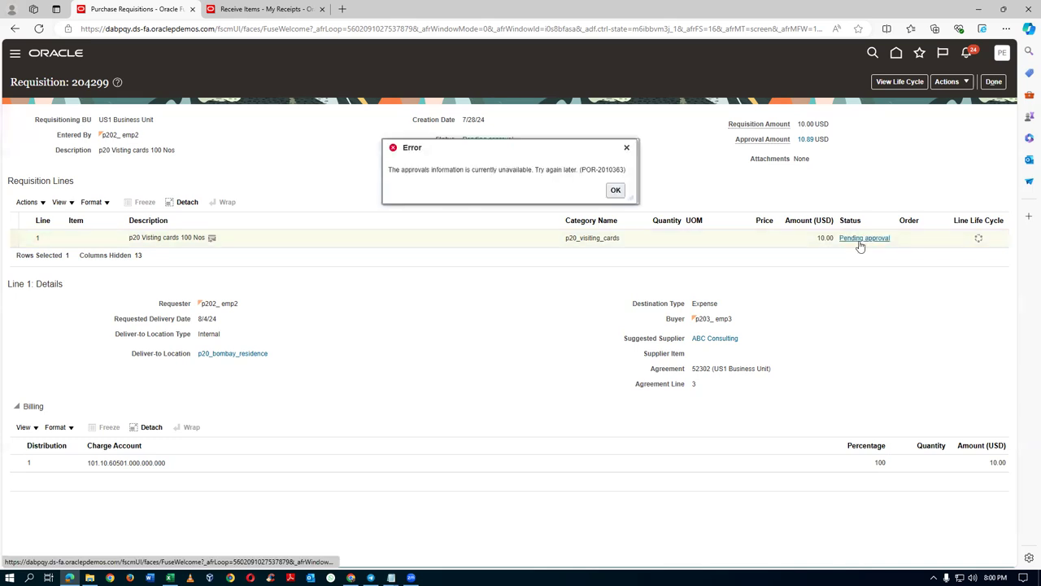
{"action": "left_click", "coordinate": [615, 192]}
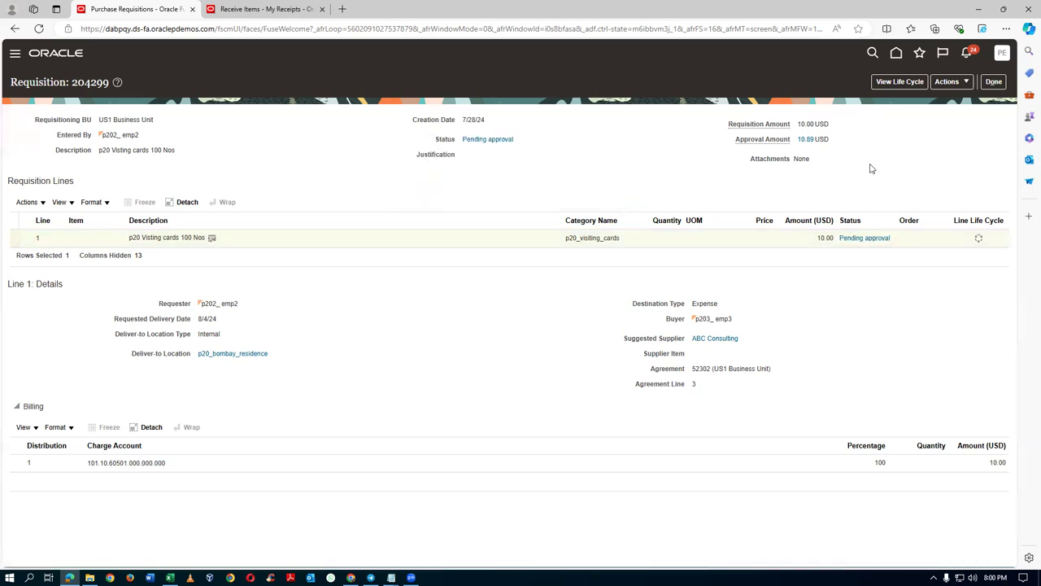
{"action": "left_click", "coordinate": [993, 81]}
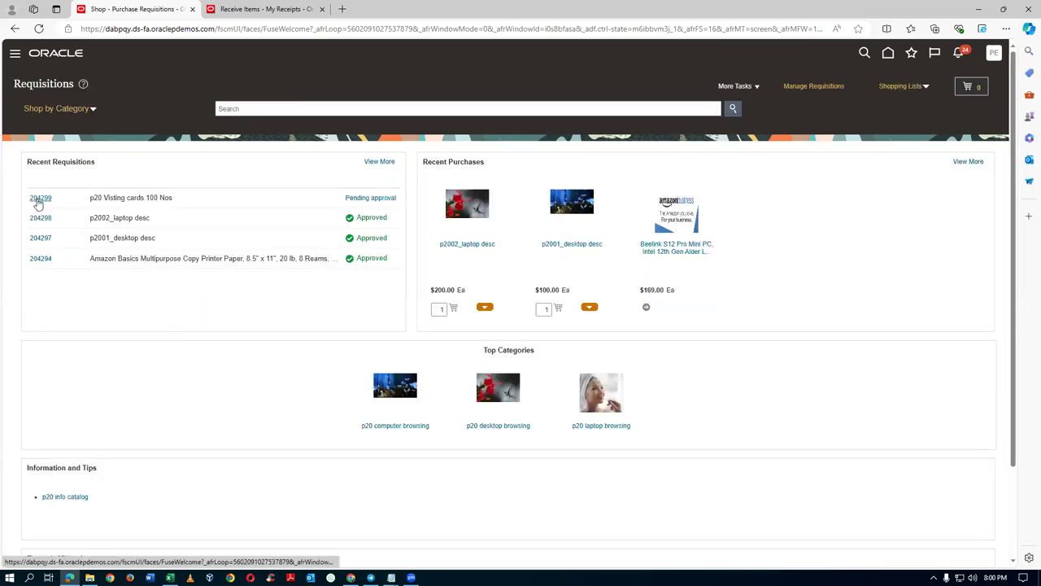
- Examine the approval stages in the visiting cards requisition's action detail and return to the Requisitions page
{"action": "left_click", "coordinate": [43, 199]}
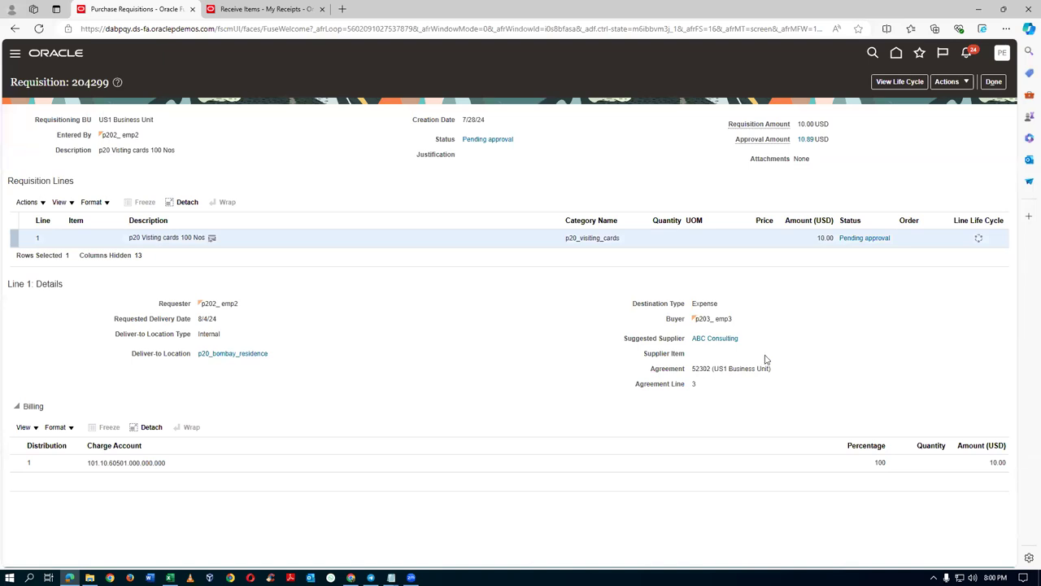
{"action": "left_click", "coordinate": [854, 238]}
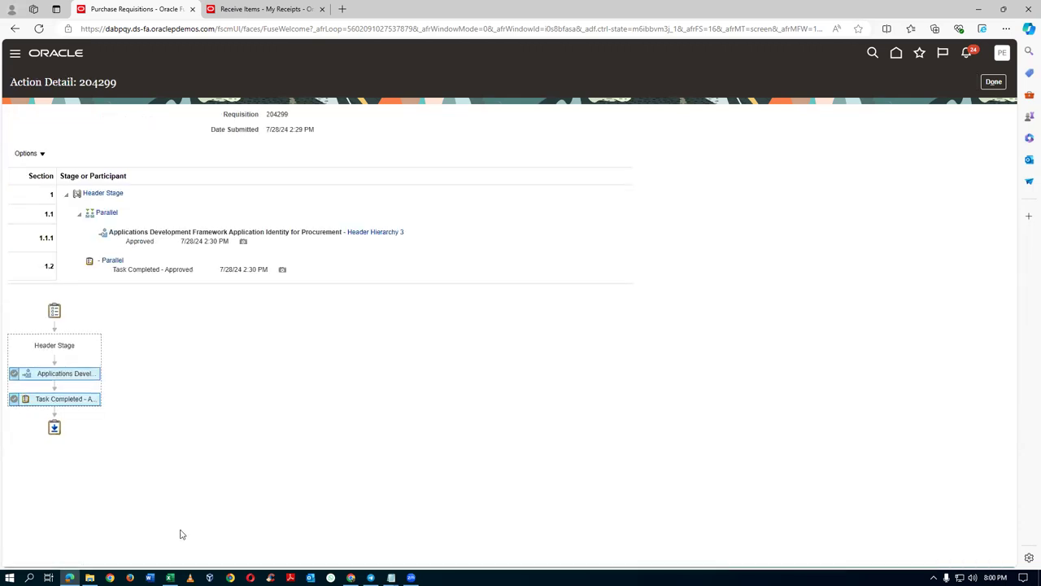
{"action": "mouse_move", "coordinate": [71, 399]}
{"action": "left_click", "coordinate": [994, 81]}
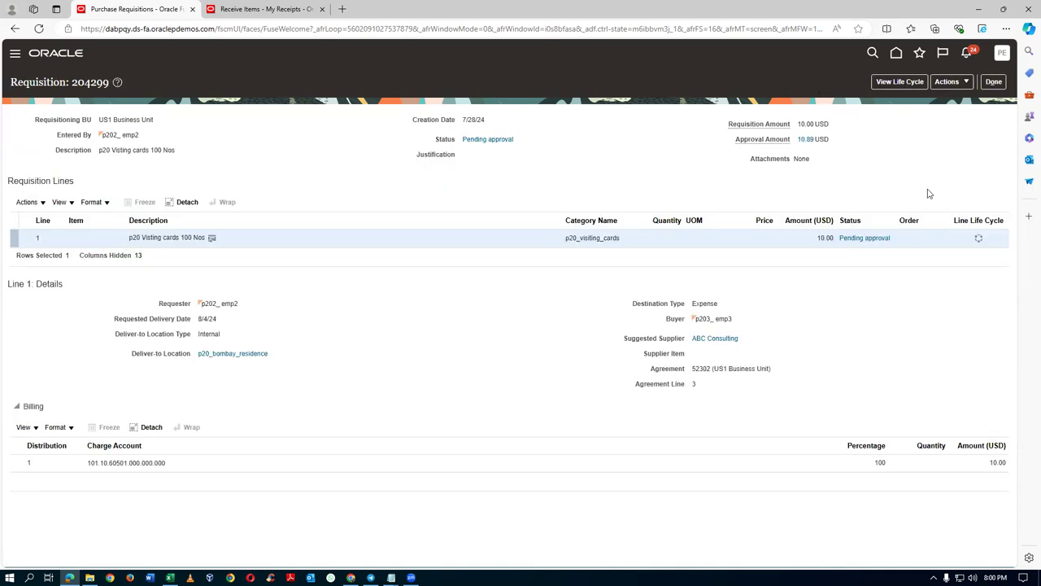
{"action": "left_click", "coordinate": [996, 84]}
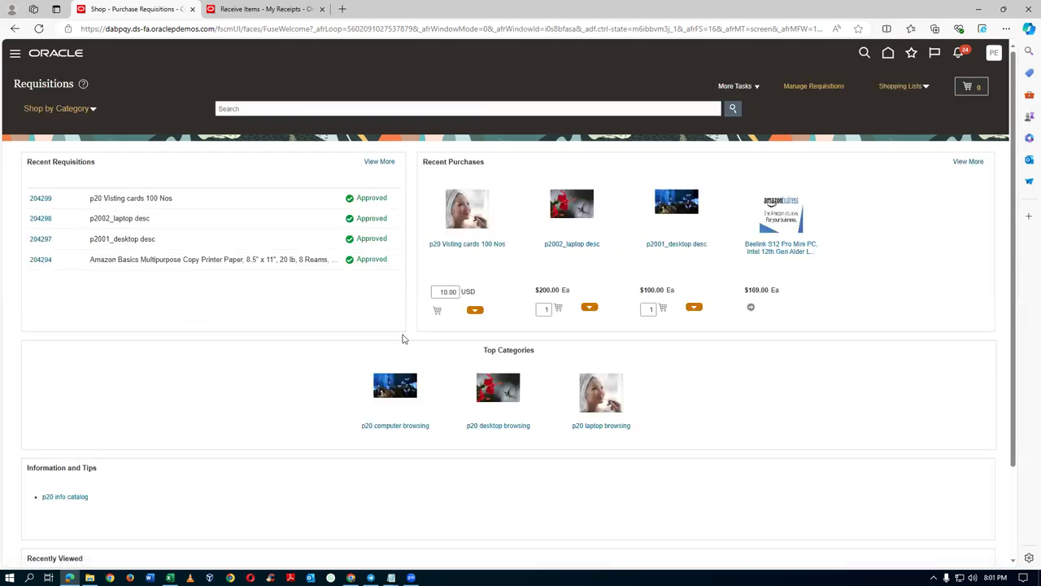
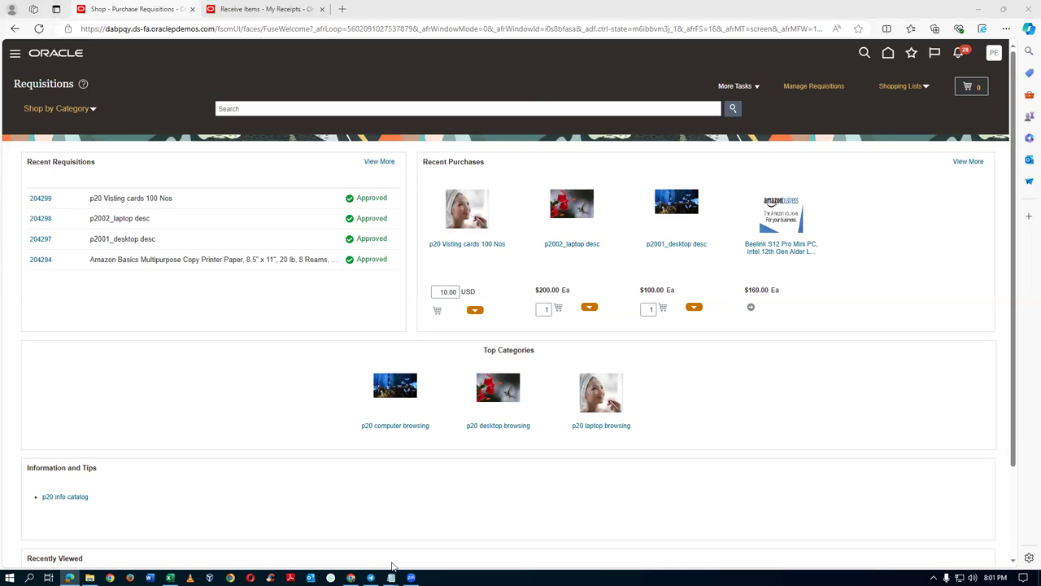
- Open the approved visiting cards requisition and search Receive Items for requisition 204299
{"action": "left_click", "coordinate": [39, 199]}
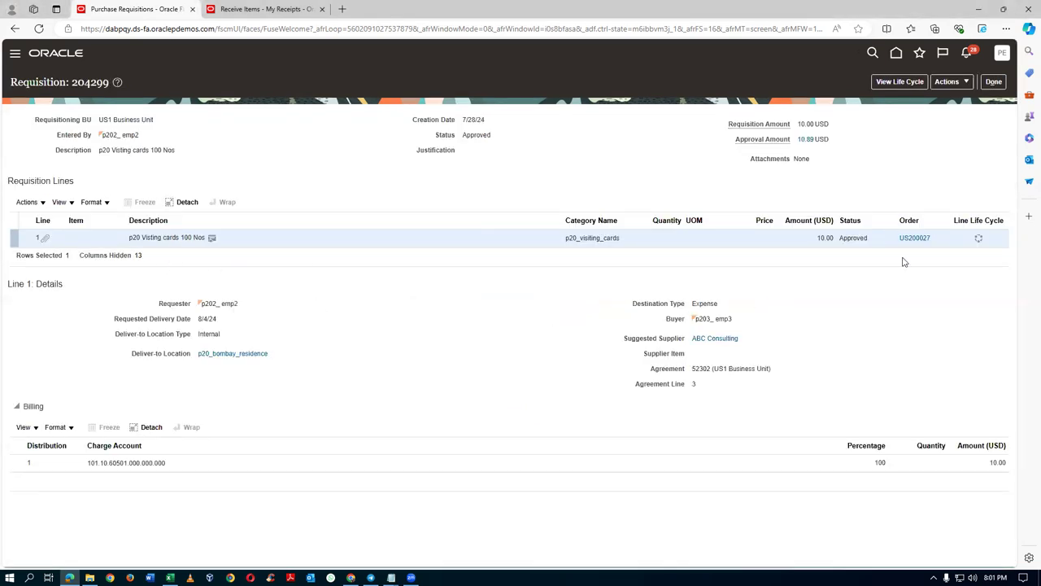
{"action": "left_click", "coordinate": [280, 10]}
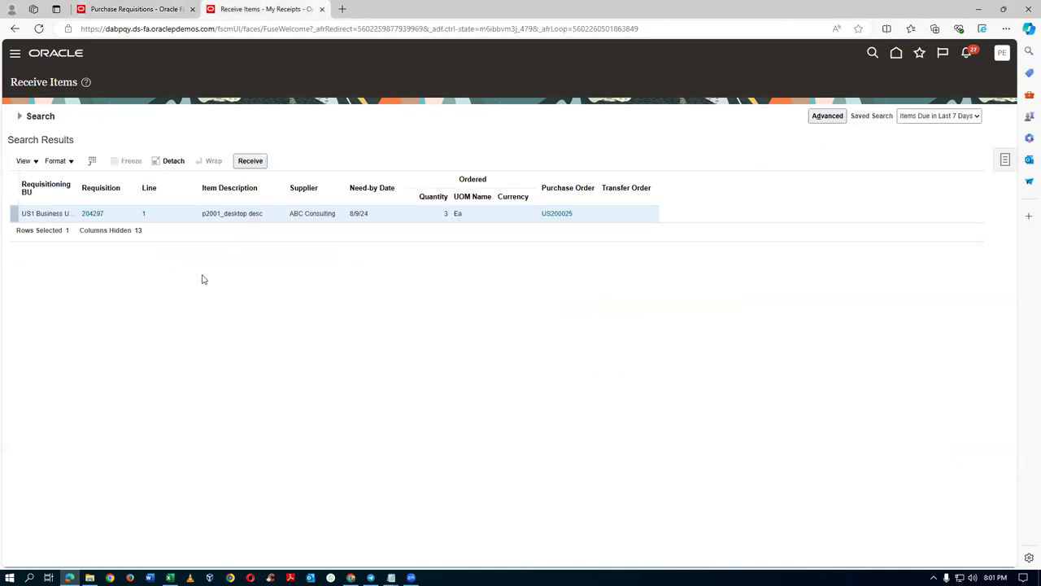
{"action": "left_click", "coordinate": [20, 117]}
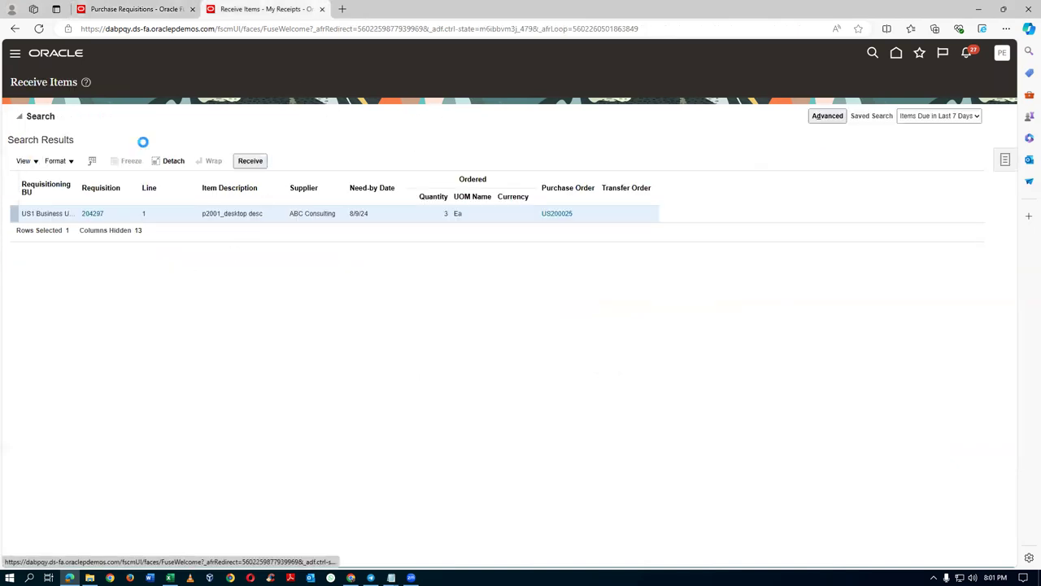
{"action": "left_click", "coordinate": [182, 192]}
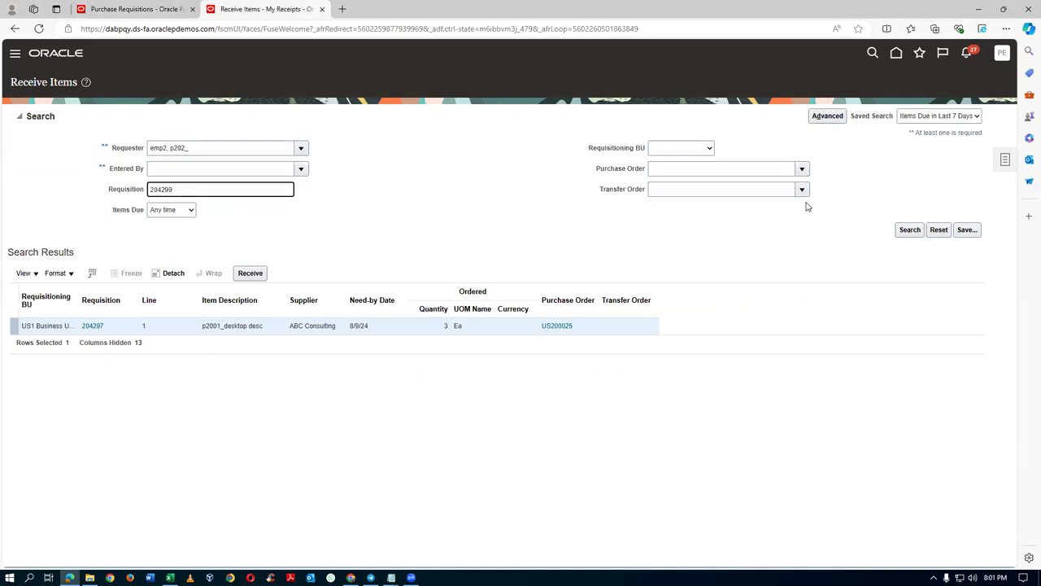
{"action": "left_click", "coordinate": [911, 231]}
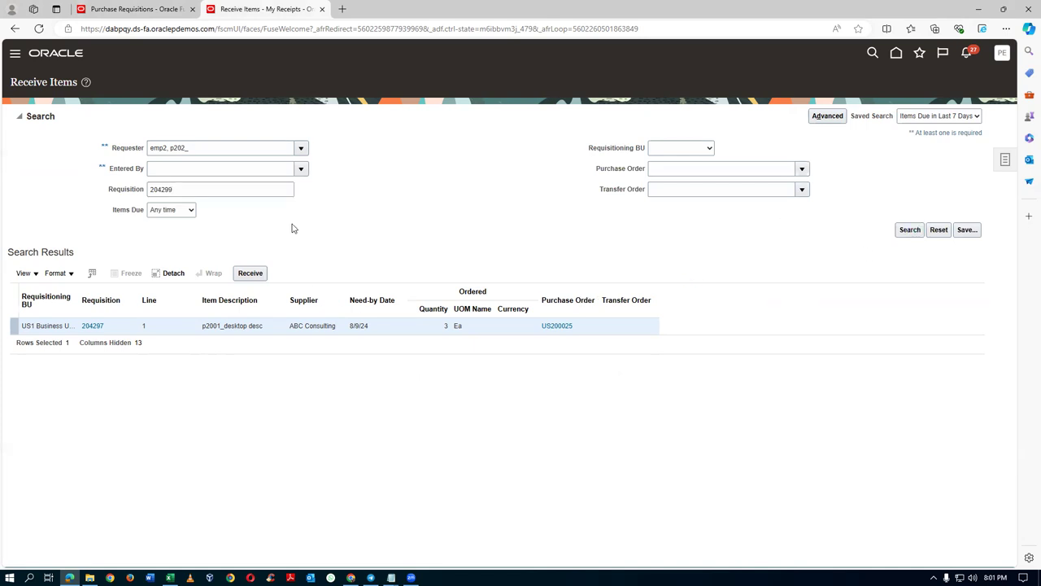
{"action": "left_click", "coordinate": [171, 213]}
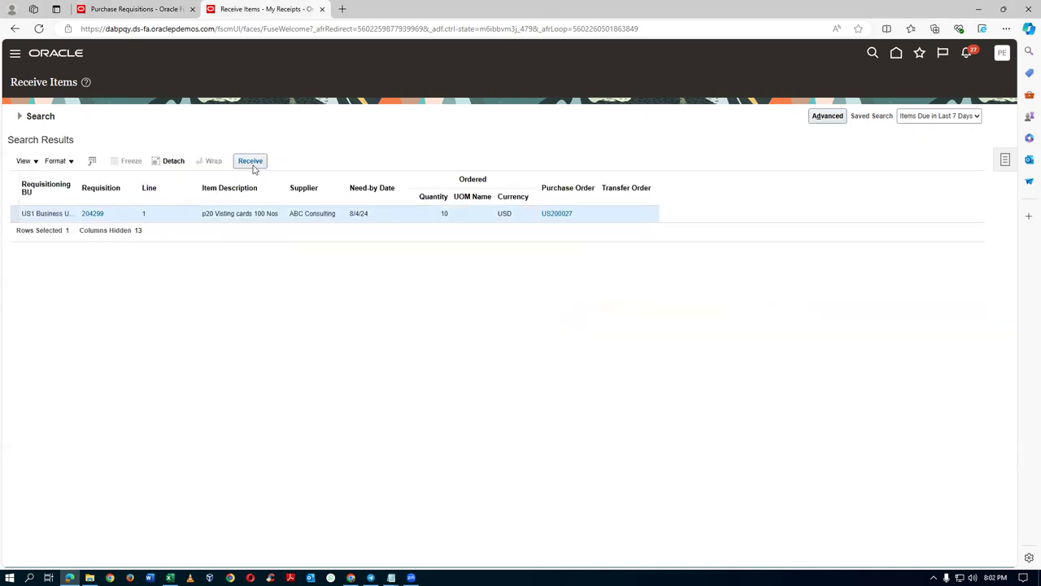
- Create and submit a receipt for the visiting cards line with the full ordered quantity of 10
{"action": "left_click", "coordinate": [251, 161]}
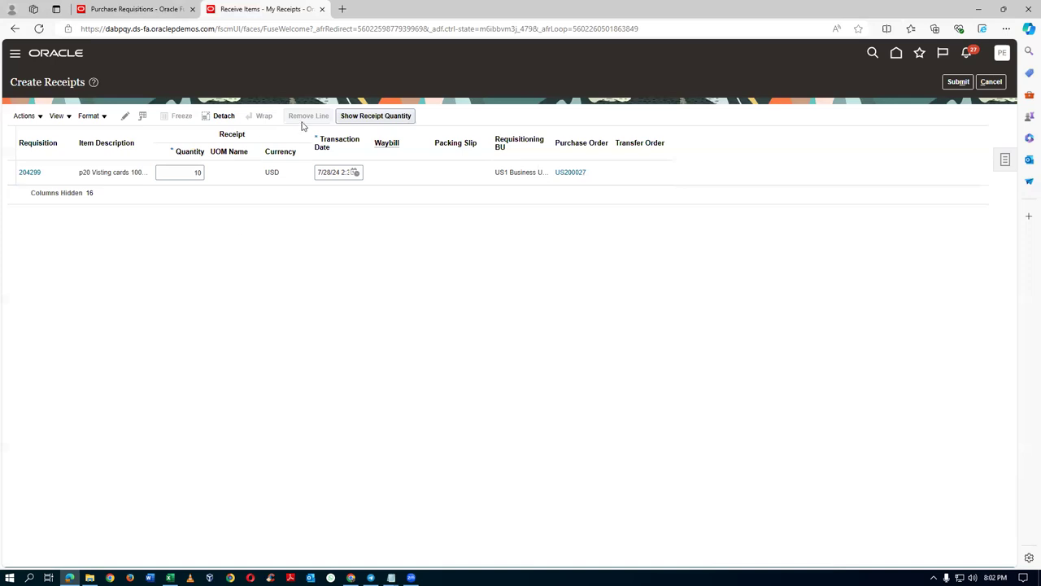
{"action": "left_click", "coordinate": [352, 118]}
{"action": "left_click", "coordinate": [958, 81]}
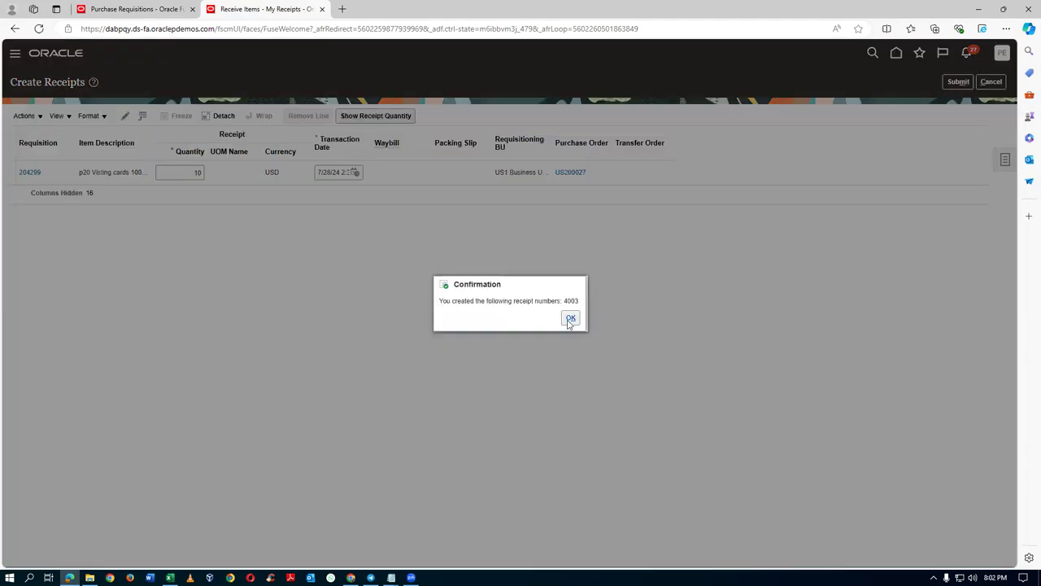
{"action": "left_click", "coordinate": [570, 319]}
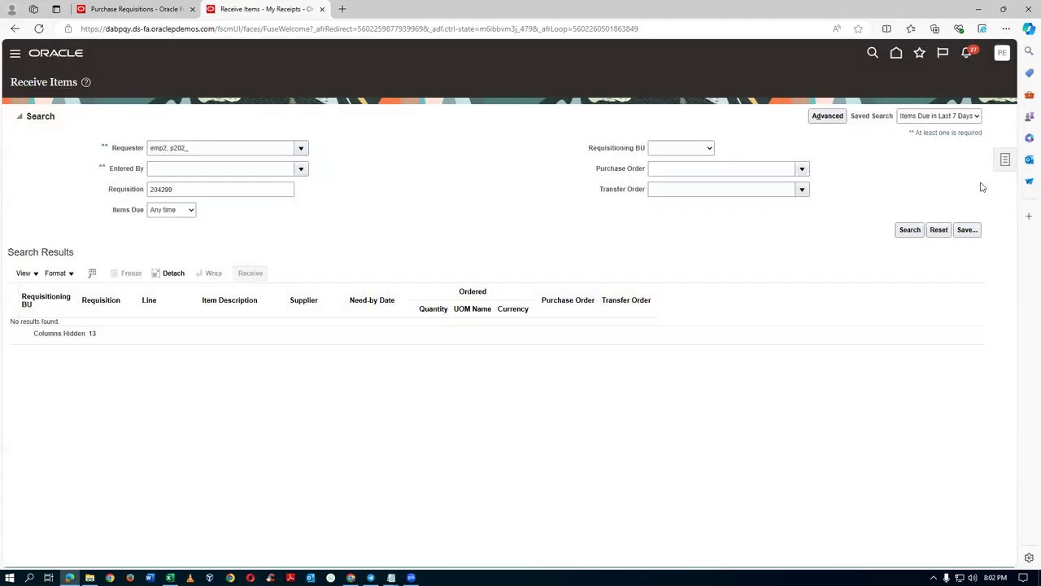
- Search Manage Receipts for receipt 4003 with items received at any time
{"action": "left_click", "coordinate": [1005, 160]}
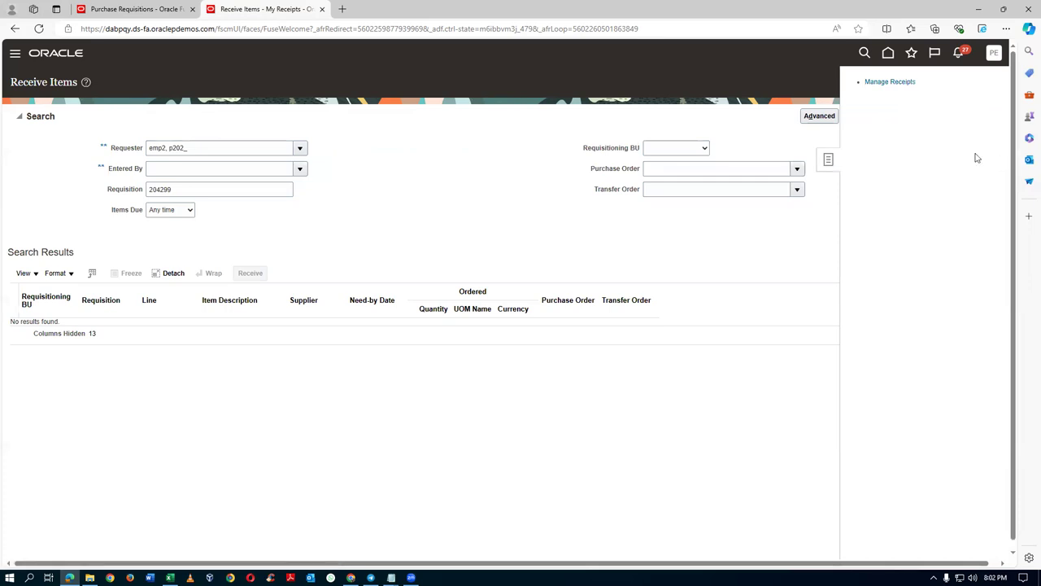
{"action": "left_click", "coordinate": [889, 82]}
{"action": "left_click", "coordinate": [274, 138]}
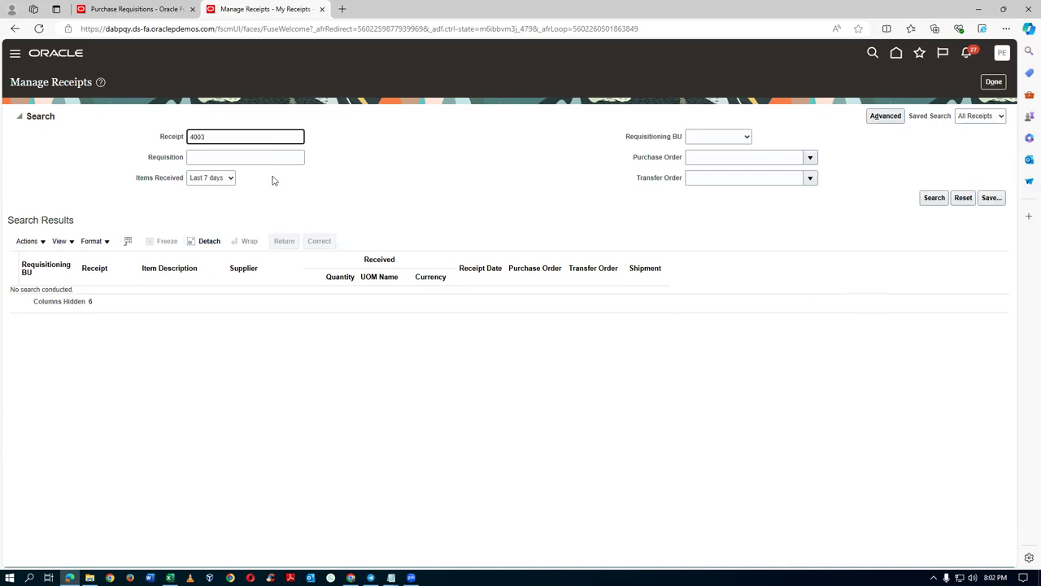
{"action": "left_click", "coordinate": [224, 179]}
{"action": "left_click", "coordinate": [213, 178]}
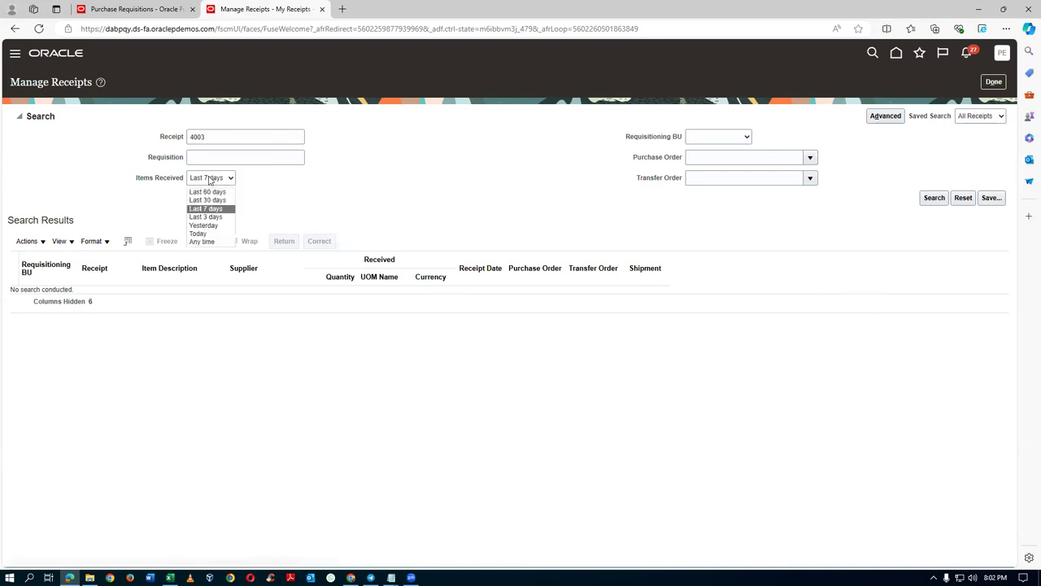
{"action": "left_click", "coordinate": [201, 242]}
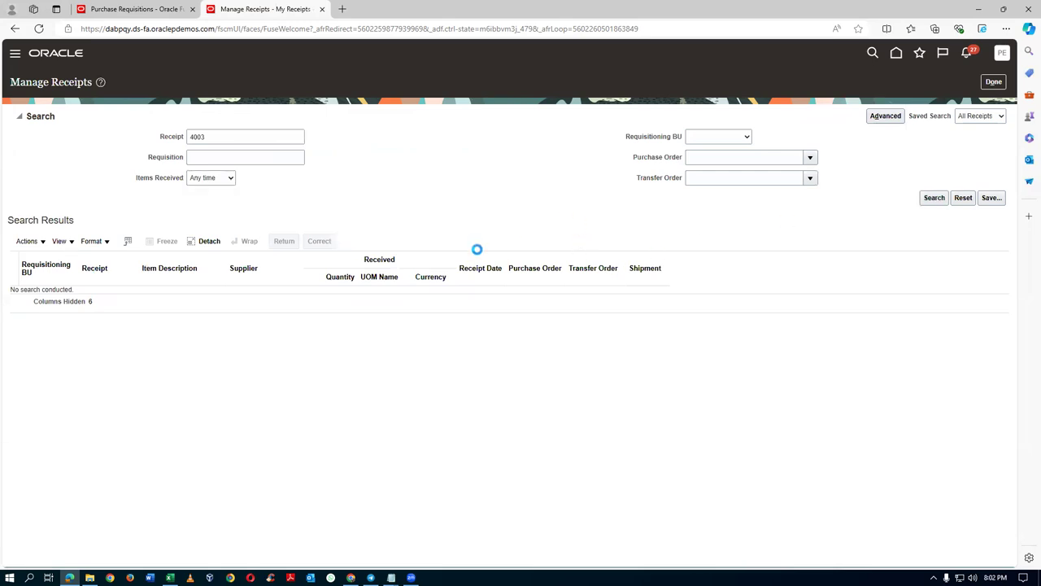
{"action": "left_click", "coordinate": [324, 217]}
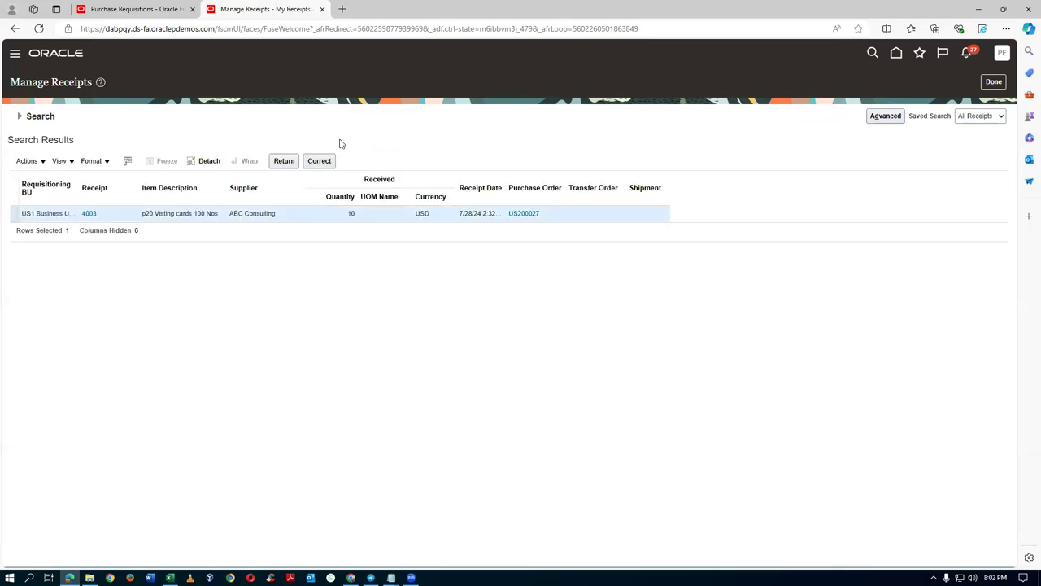
- Correct the visiting cards receipt to a quantity of 9 and submit the correction
{"action": "left_click", "coordinate": [325, 162]}
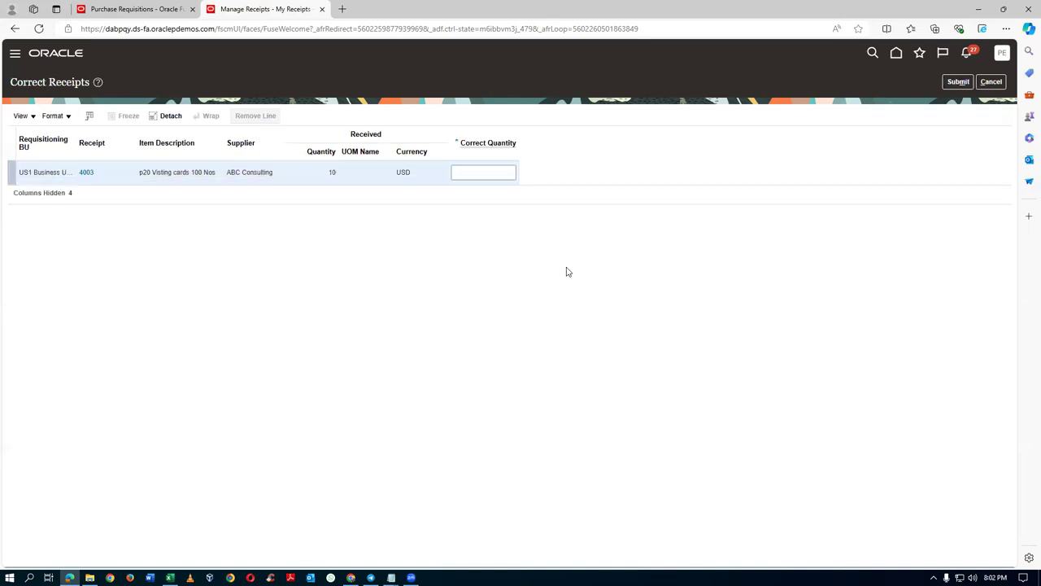
{"action": "left_click", "coordinate": [488, 173]}
{"action": "type", "text": "9"}
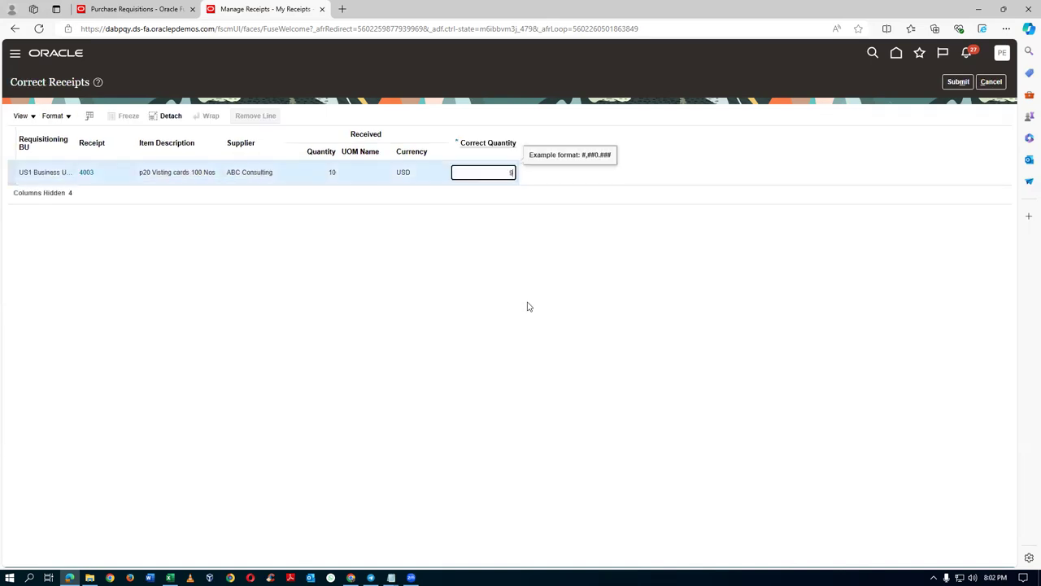
{"action": "left_click", "coordinate": [837, 219]}
{"action": "left_click", "coordinate": [955, 85]}
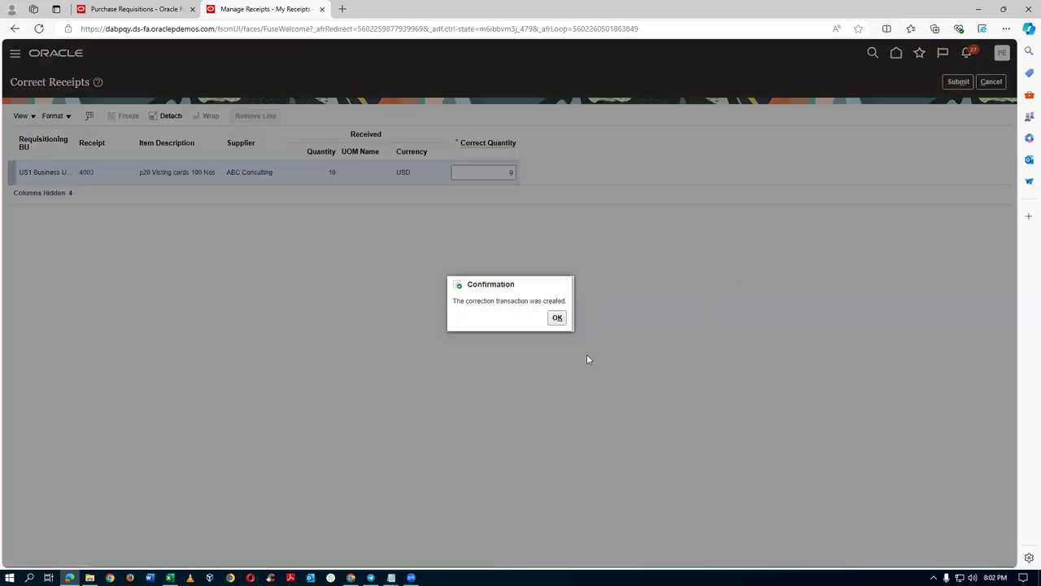
{"action": "left_click", "coordinate": [558, 317]}
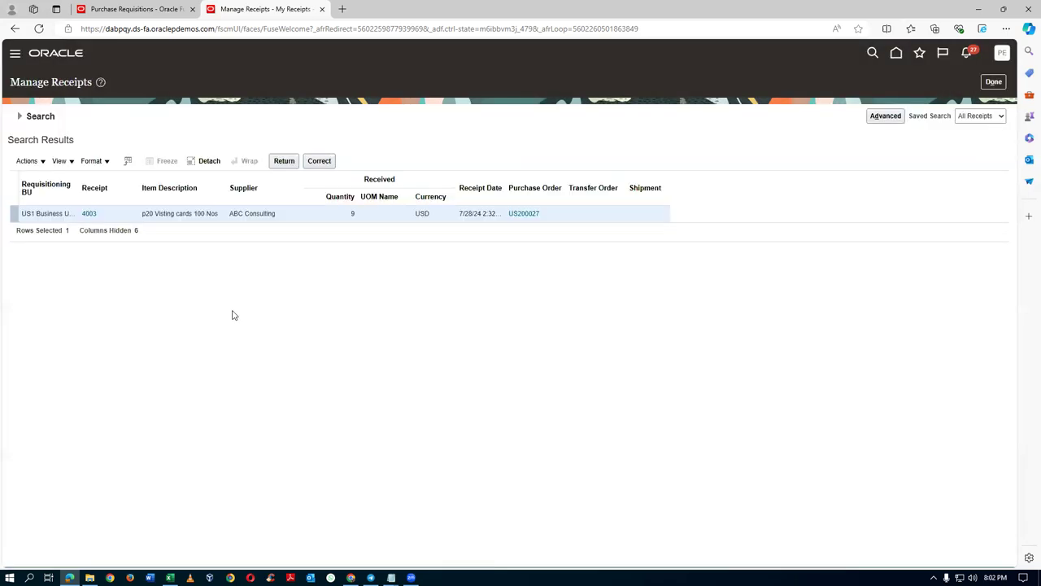
- Try to return the visiting cards receipt
{"action": "left_click", "coordinate": [284, 162]}
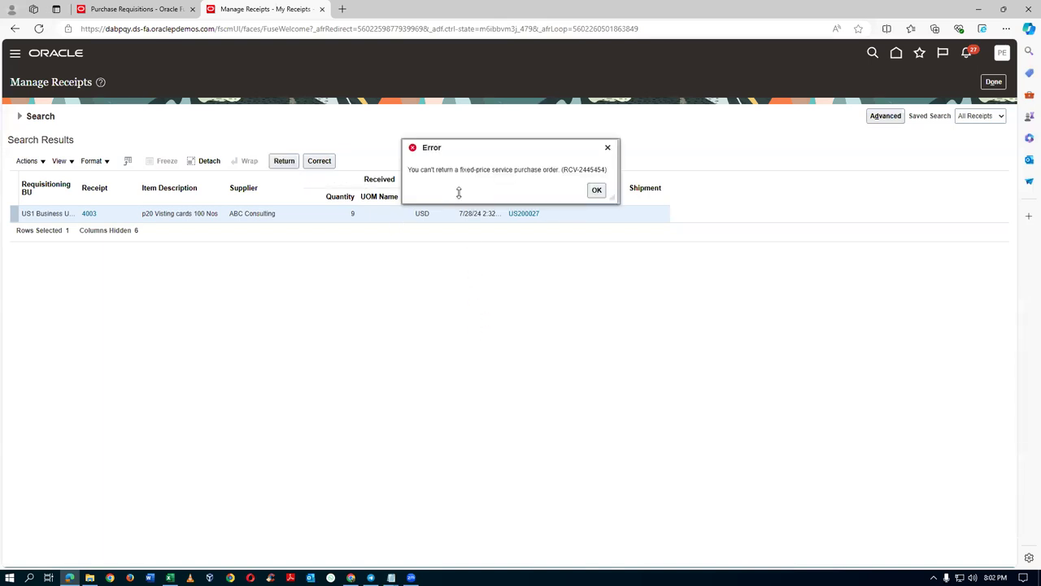
{"action": "left_click_drag", "start_coordinate": [431, 171], "coordinate": [535, 167]}
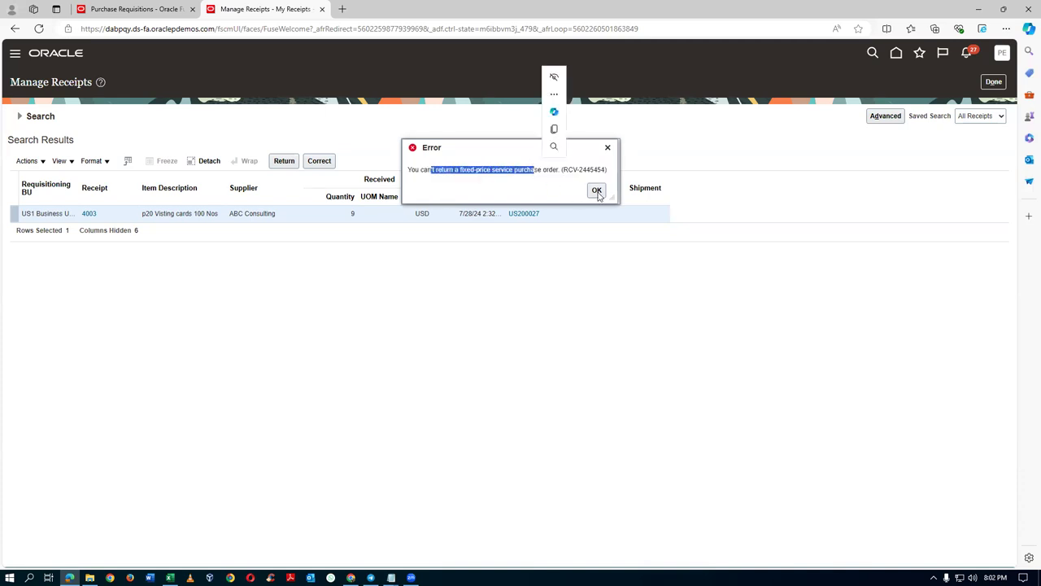
{"action": "left_click", "coordinate": [595, 191]}
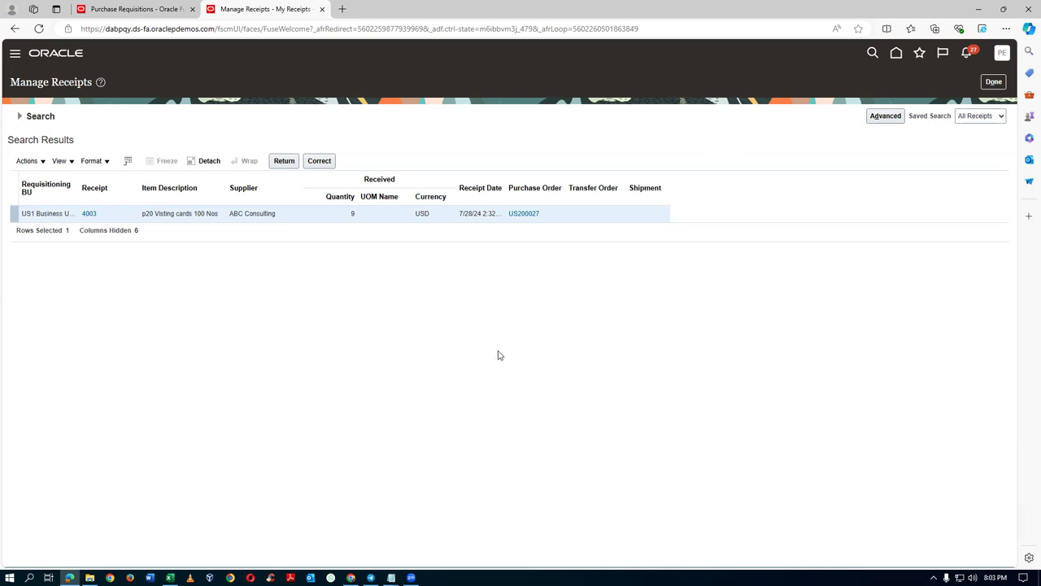
- Switch to the buyer's session in Chrome, close Manage Orders and open the Purchase Orders work area
{"action": "key", "text": "alt+Tab"}
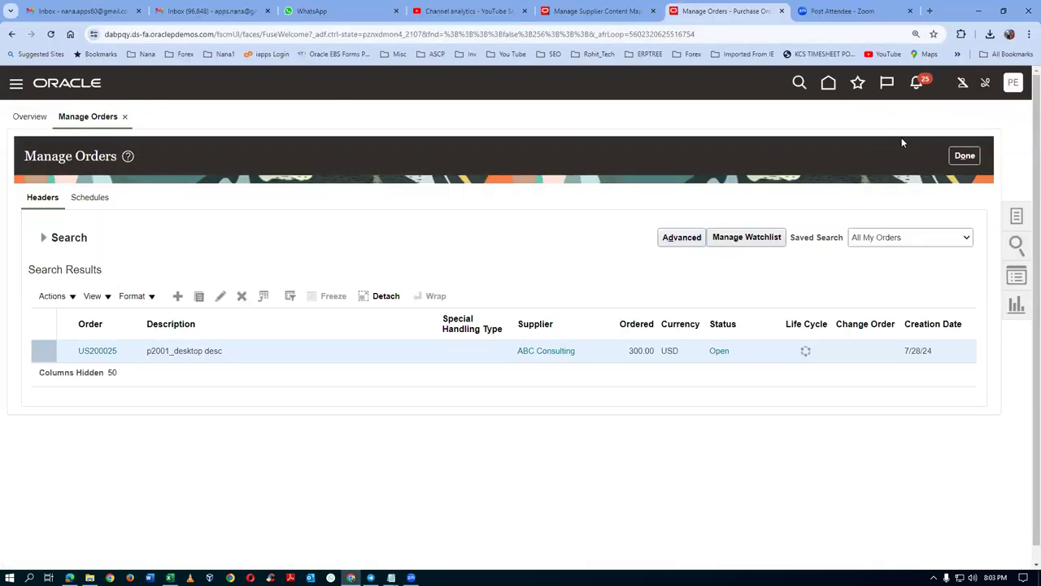
{"action": "left_click", "coordinate": [973, 161]}
{"action": "left_click", "coordinate": [827, 88]}
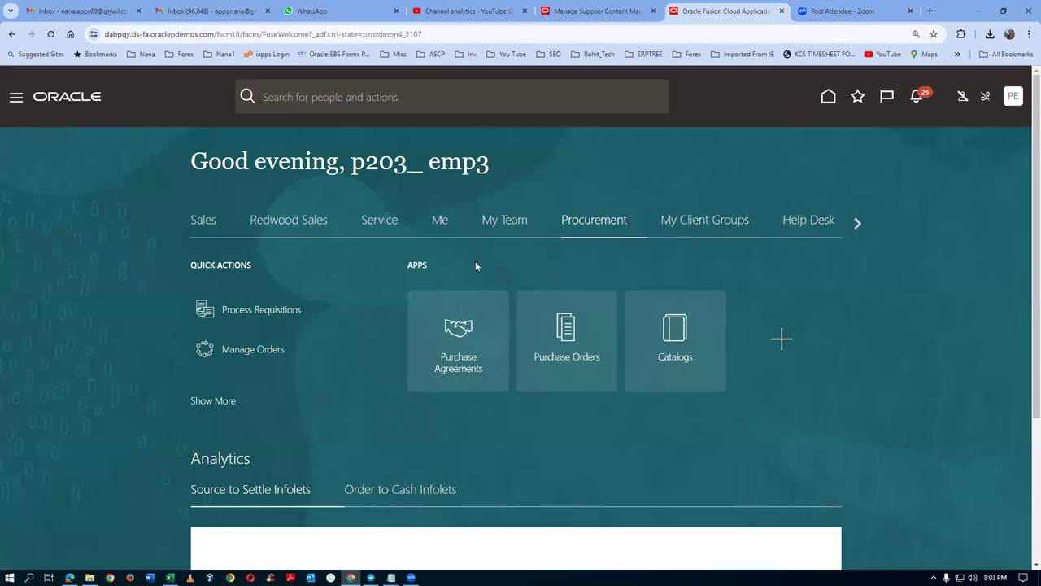
{"action": "left_click", "coordinate": [582, 344]}
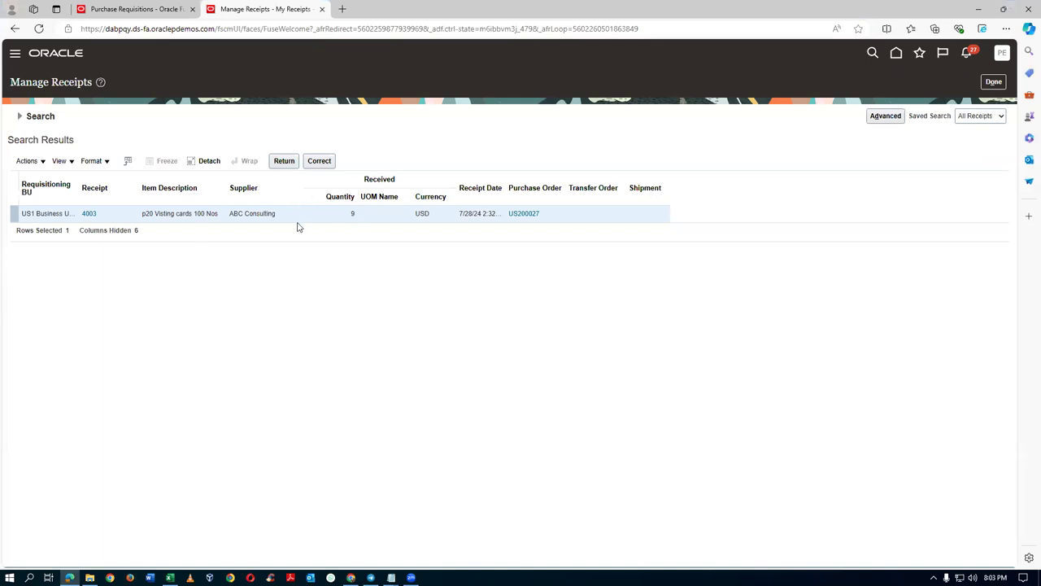
- Examine the visiting cards receipt's details and its transaction history, expanding the receive transaction to its delivery and correction entries
{"action": "left_click", "coordinate": [88, 214]}
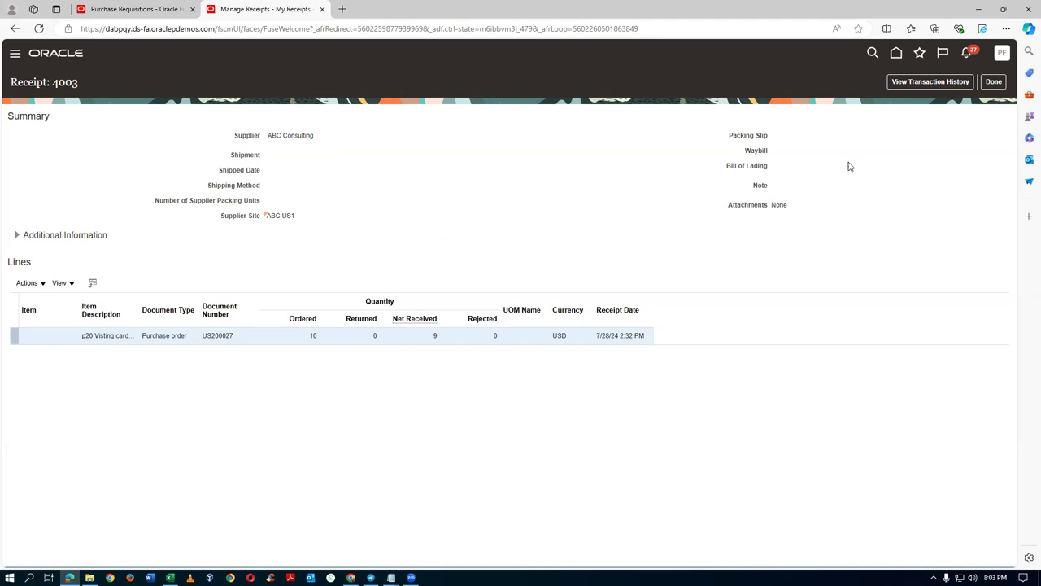
{"action": "left_click", "coordinate": [994, 82]}
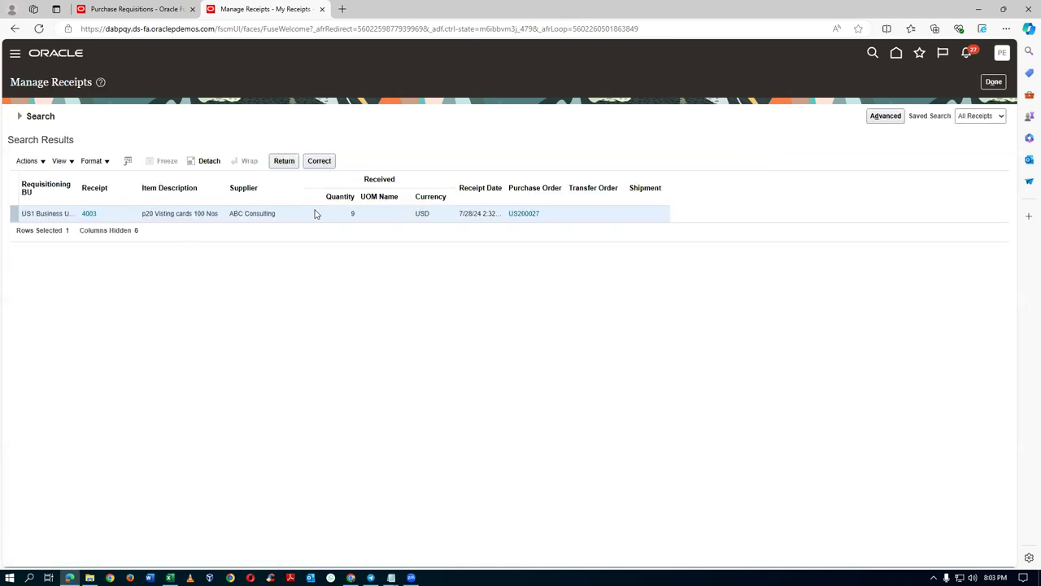
{"action": "left_click", "coordinate": [89, 214]}
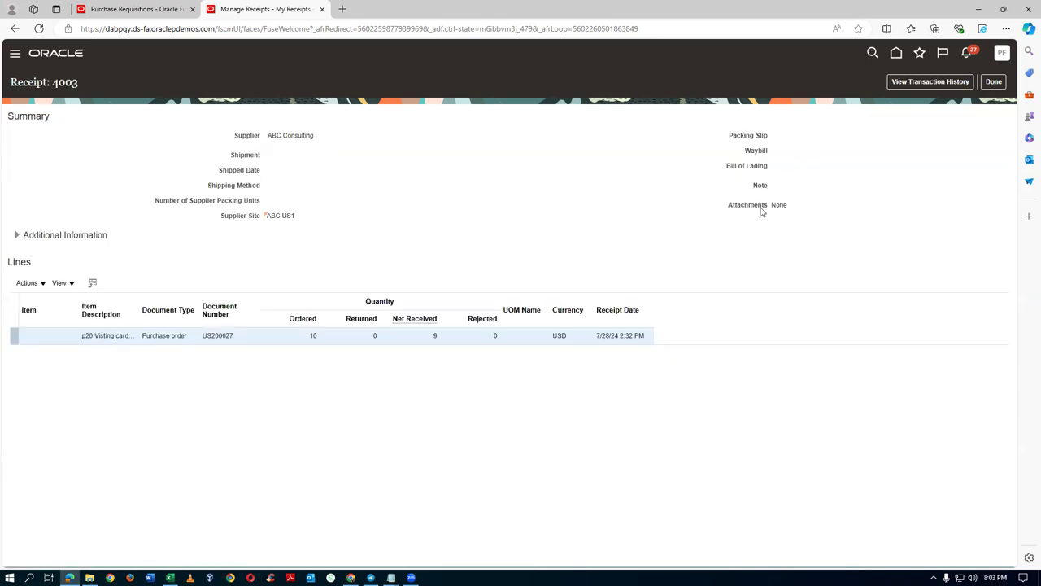
{"action": "left_click_drag", "start_coordinate": [773, 205], "coordinate": [786, 211]}
{"action": "left_click", "coordinate": [936, 85]}
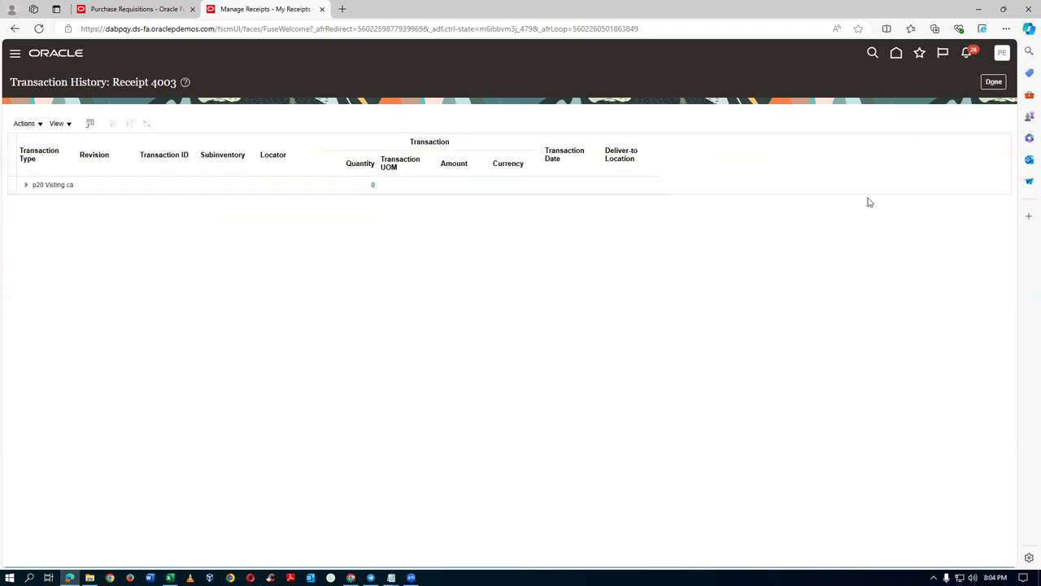
{"action": "left_click", "coordinate": [82, 186]}
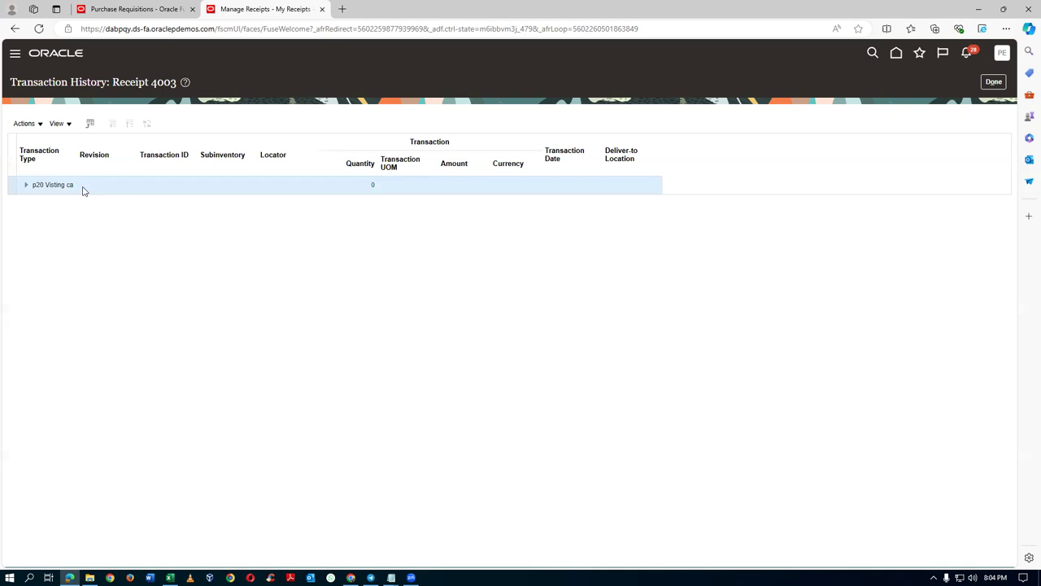
{"action": "left_click", "coordinate": [26, 186]}
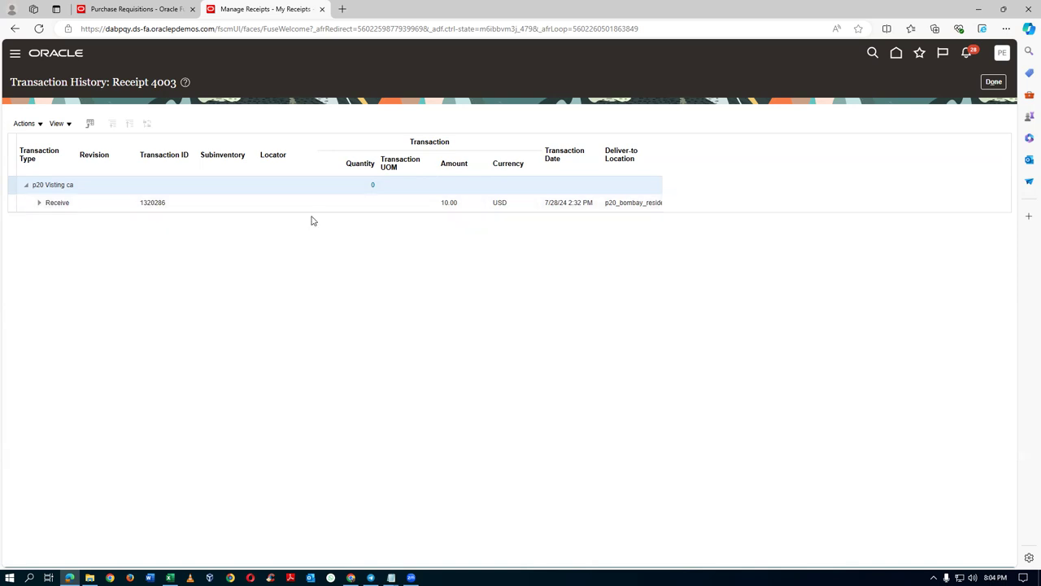
{"action": "left_click", "coordinate": [39, 208]}
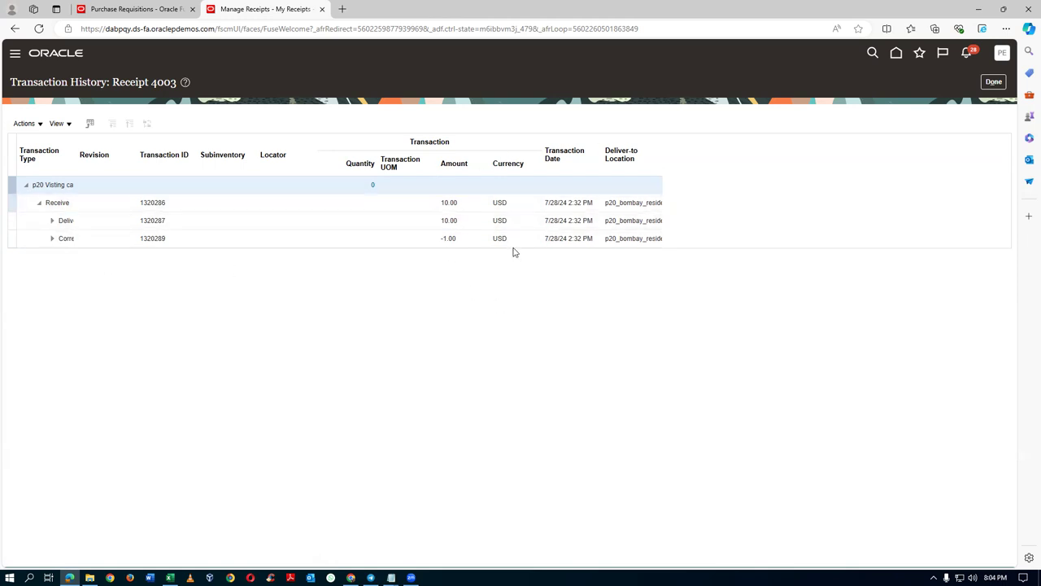
- Switch to the buyer's session in Chrome and search Manage Orders using the visiting cards requisition number as the order
{"action": "key", "text": "alt+Tab"}
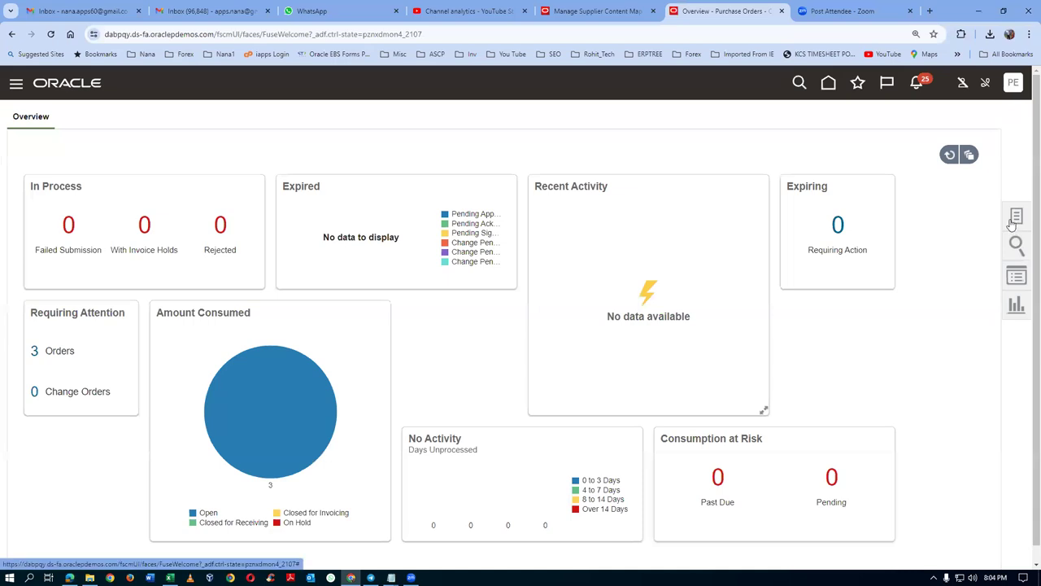
{"action": "left_click", "coordinate": [916, 192]}
{"action": "left_click", "coordinate": [738, 275]}
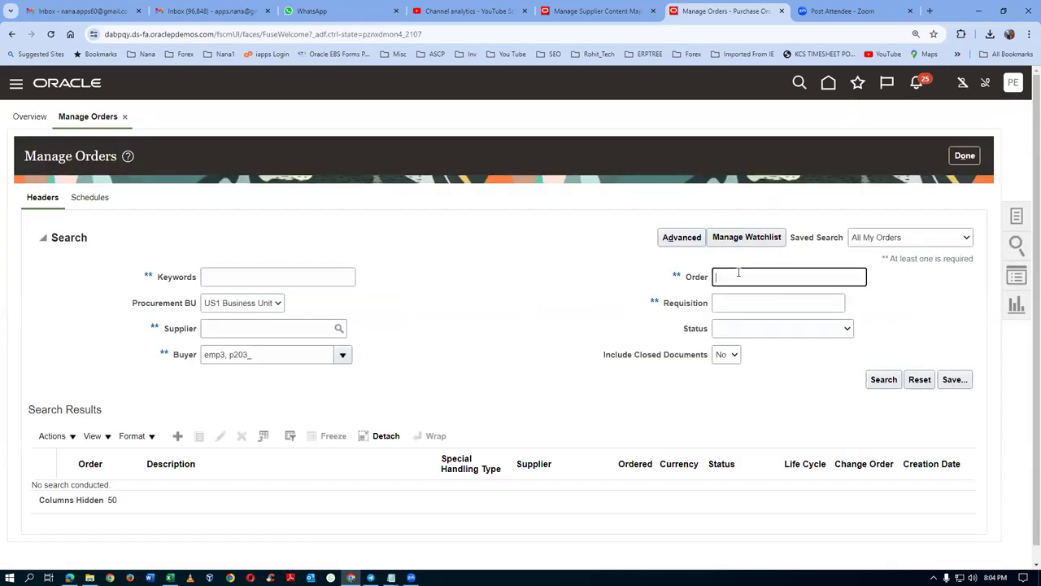
{"action": "type", "text": "204299"}
{"action": "left_click", "coordinate": [872, 380]}
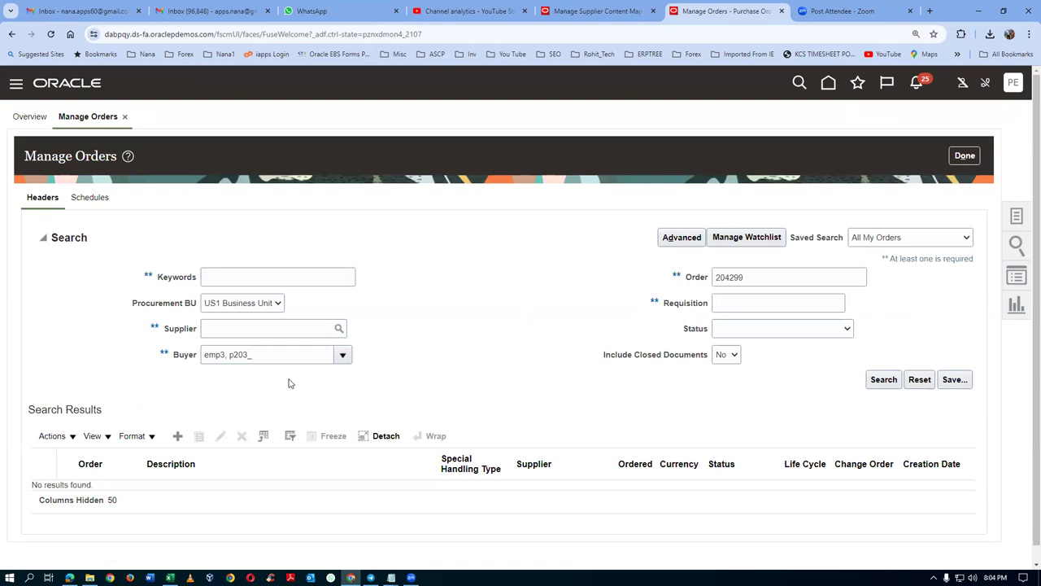
{"action": "scroll", "coordinate": [285, 389], "scroll_direction": "down", "scroll_amount": 1}
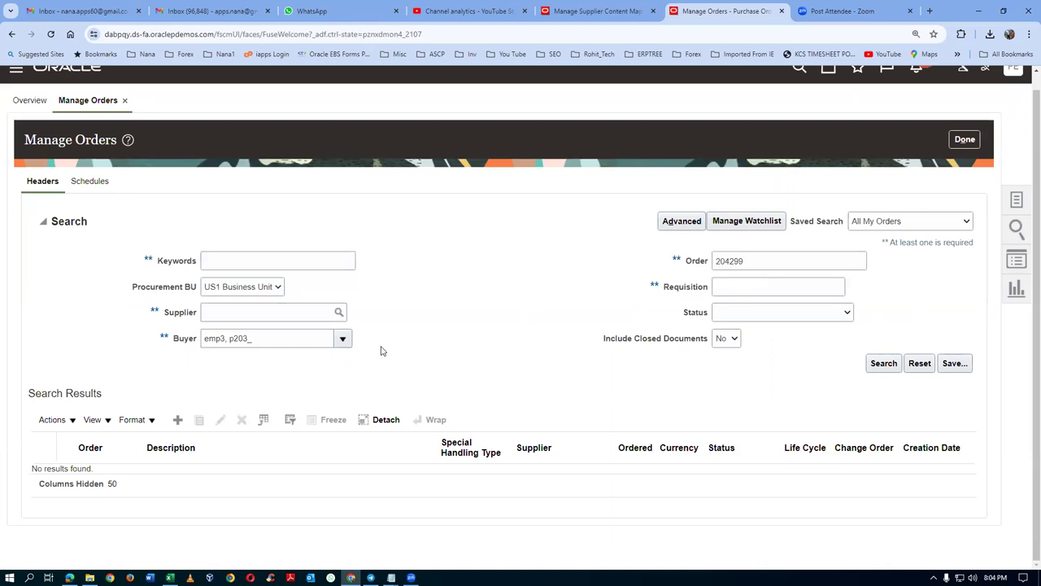
- Search Manage Orders by the visiting cards requisition number, clearing the order number criterion
{"action": "left_click", "coordinate": [722, 283]}
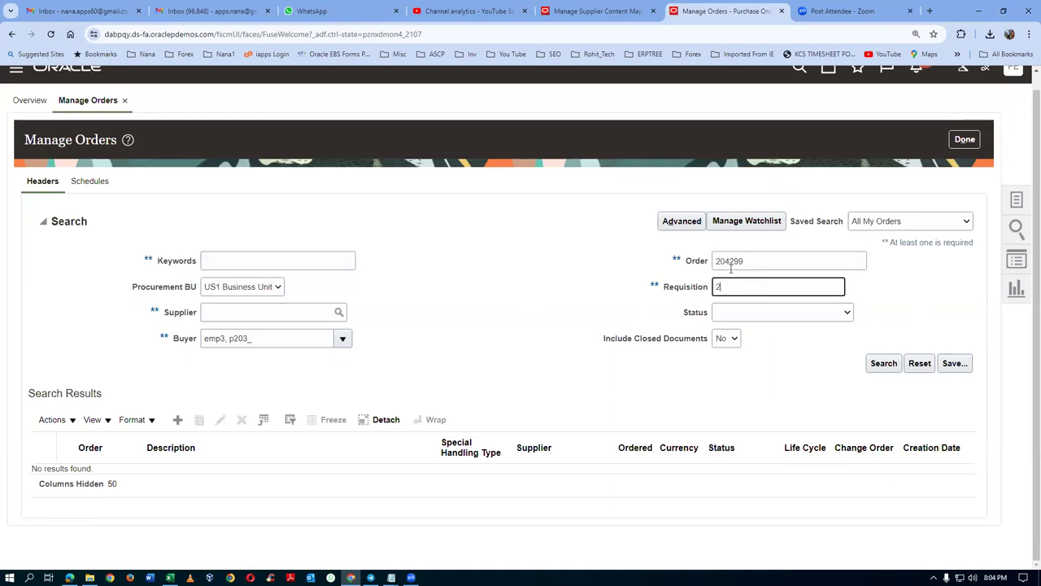
{"action": "type", "text": "204299"}
{"action": "key", "text": "Tab"}
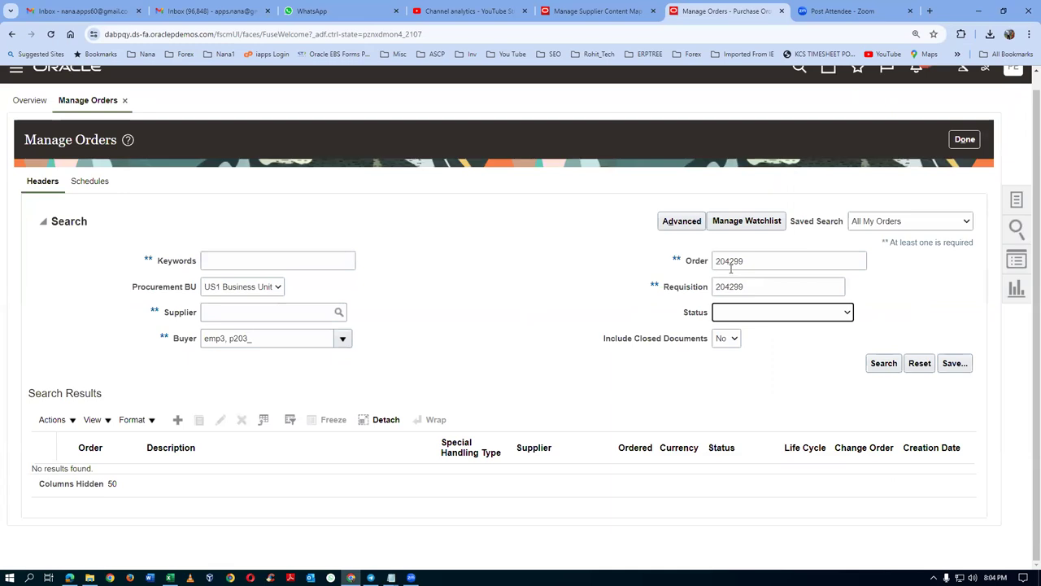
{"action": "key", "text": "shift+Tab"}
{"action": "key", "text": "shift+Tab"}
{"action": "key", "text": "BackSpace"}
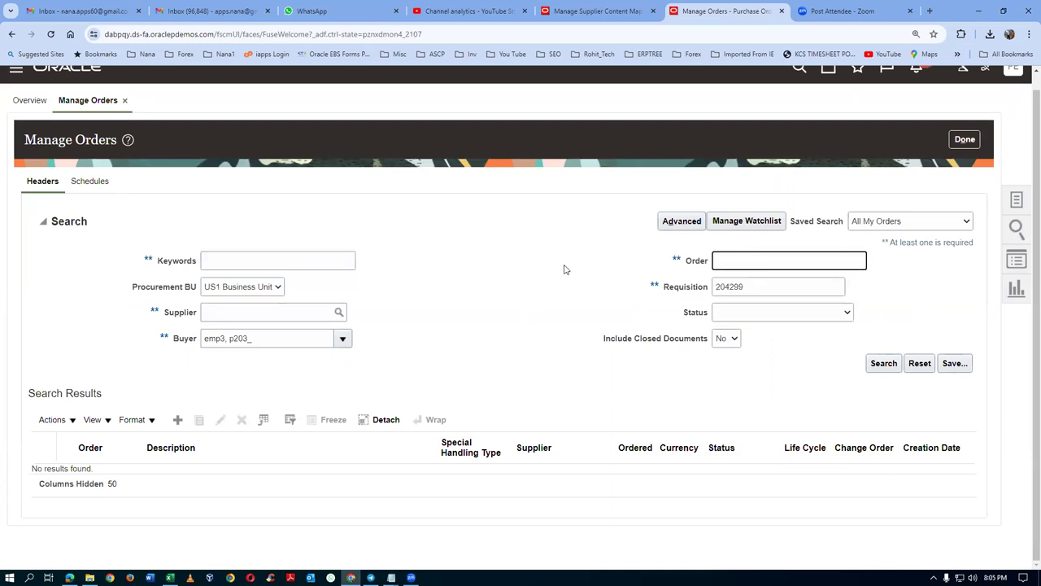
{"action": "left_click", "coordinate": [883, 364]}
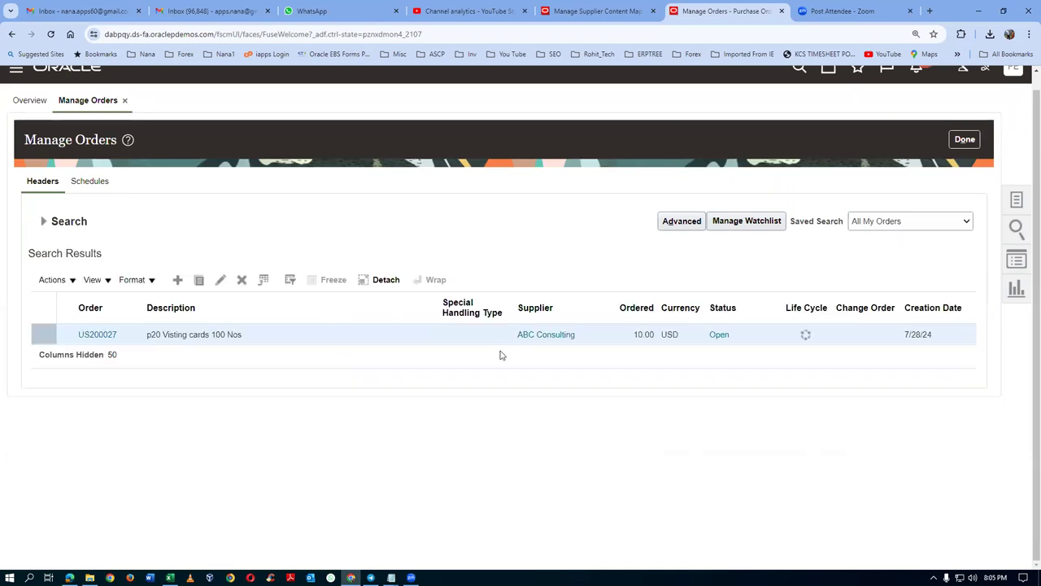
- Open the visiting cards purchase order and examine its notes and attachments and the list of attachments on line 1
{"action": "left_click", "coordinate": [97, 335]}
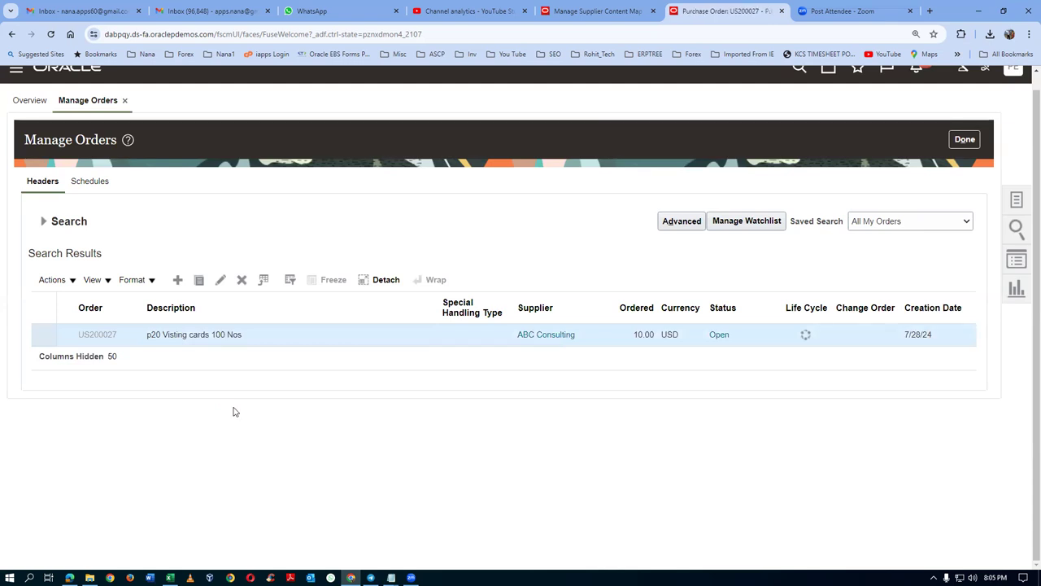
{"action": "scroll", "coordinate": [234, 410], "scroll_direction": "down", "scroll_amount": 3}
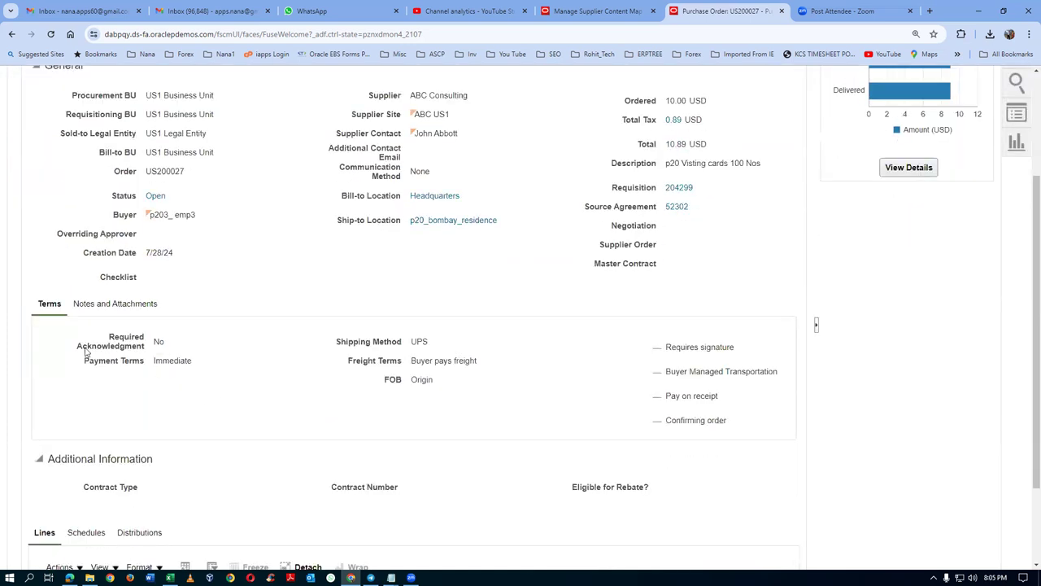
{"action": "left_click", "coordinate": [126, 311]}
{"action": "scroll", "coordinate": [257, 396], "scroll_direction": "down", "scroll_amount": 1}
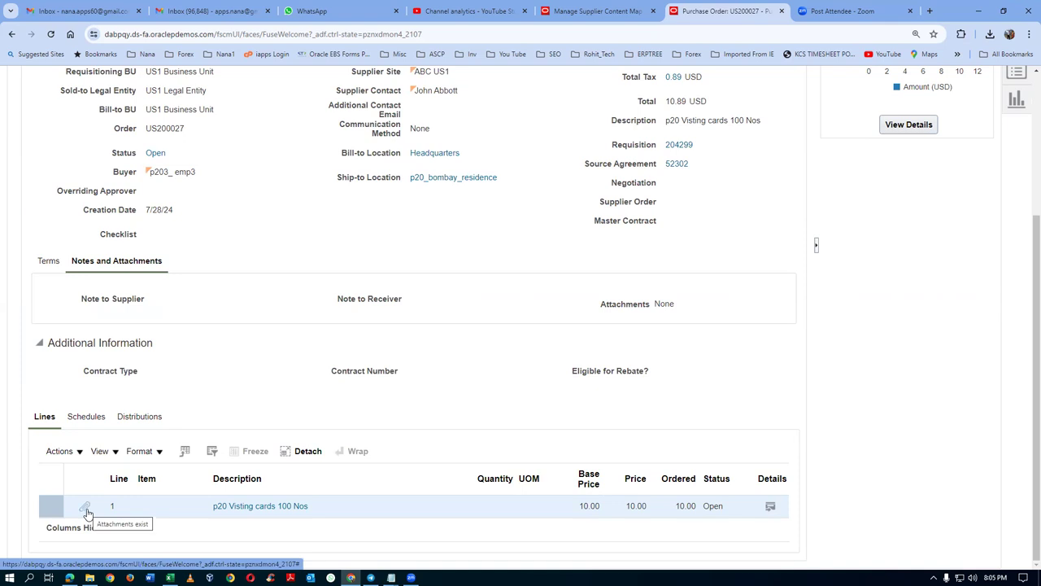
{"action": "scroll", "coordinate": [1007, 225], "scroll_direction": "up", "scroll_amount": 2}
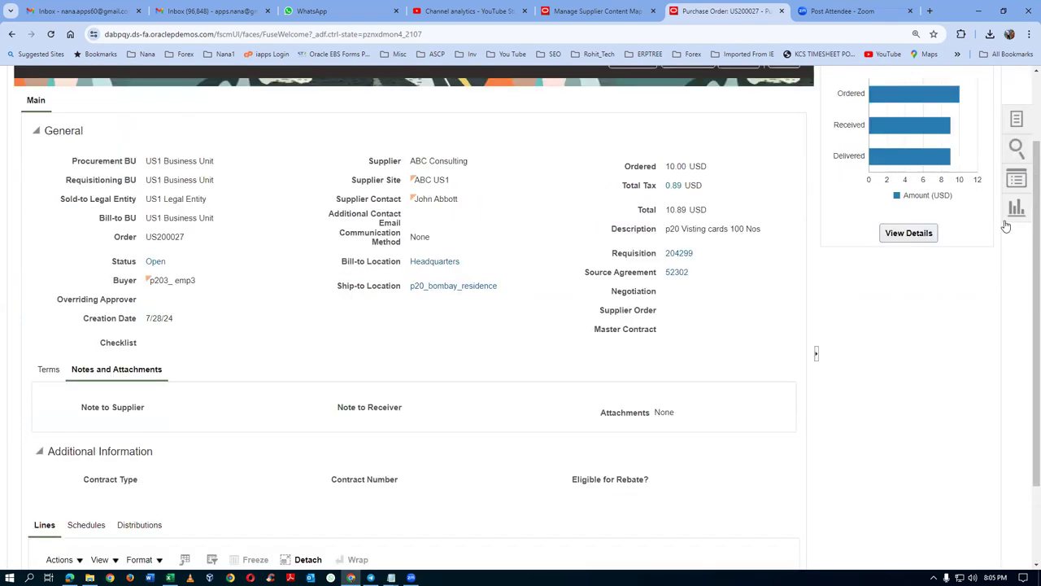
{"action": "scroll", "coordinate": [240, 347], "scroll_direction": "down", "scroll_amount": 2}
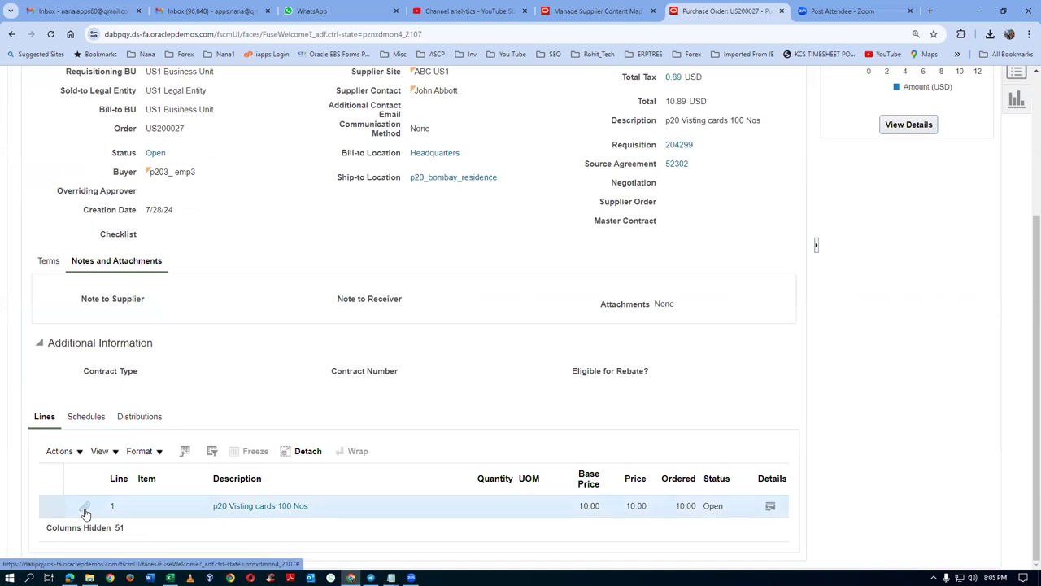
{"action": "left_click", "coordinate": [84, 510]}
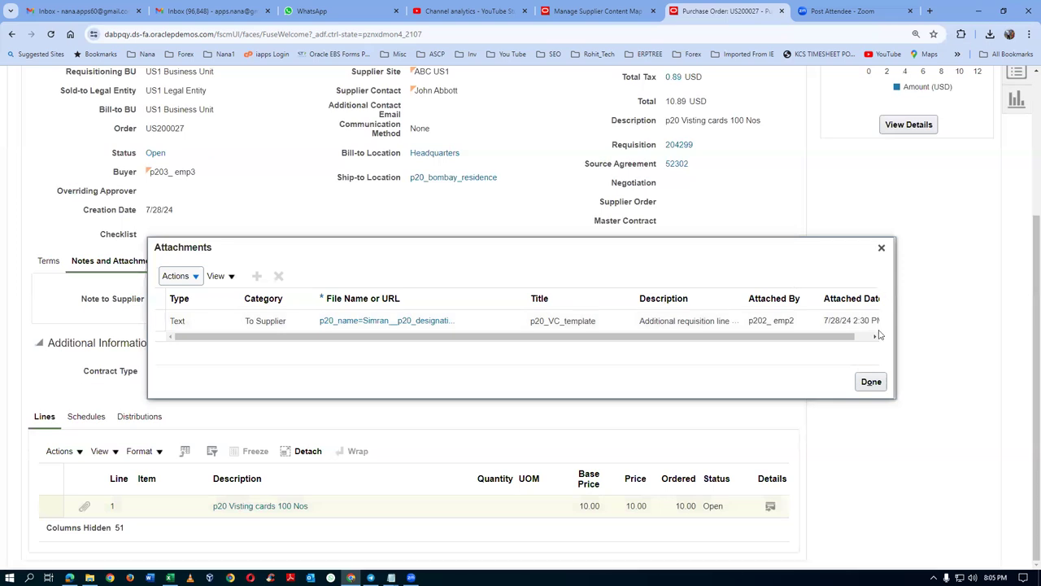
{"action": "left_click", "coordinate": [871, 383]}
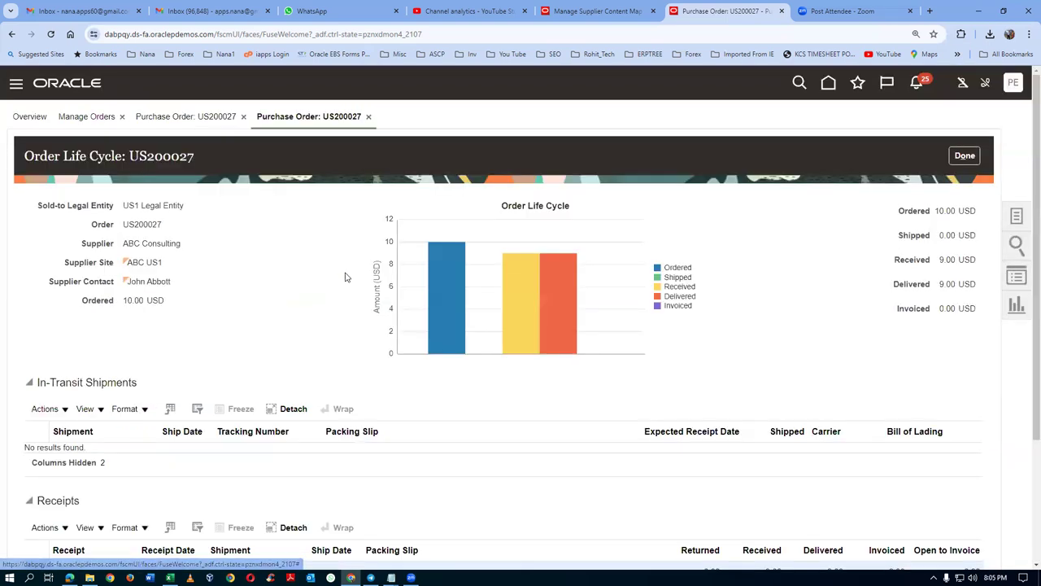
- Examine the purchase order's life cycle and its receipt details, and return to the purchase order
{"action": "scroll", "coordinate": [306, 352], "scroll_direction": "down", "scroll_amount": 2}
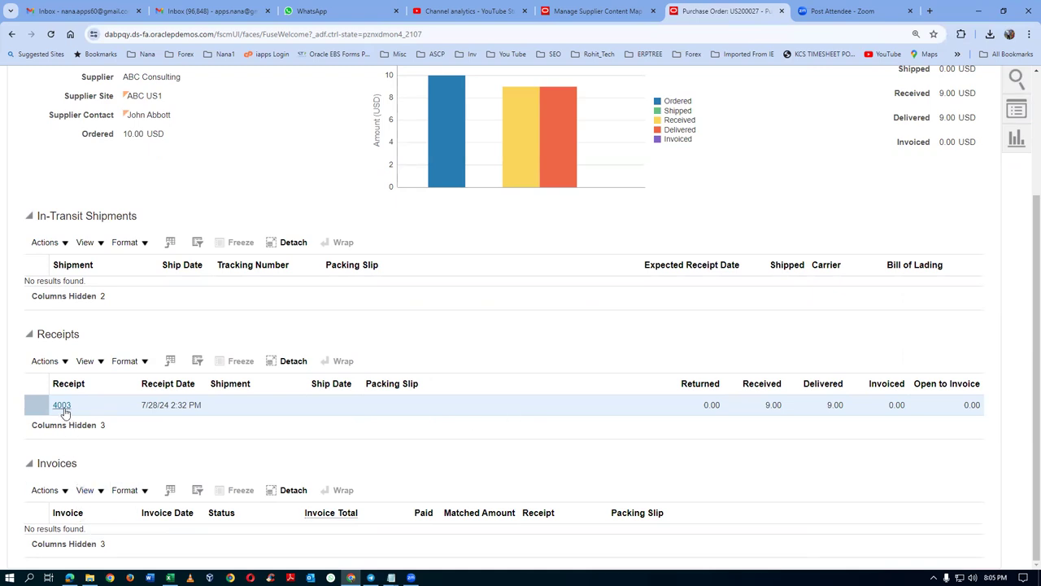
{"action": "left_click", "coordinate": [62, 405]}
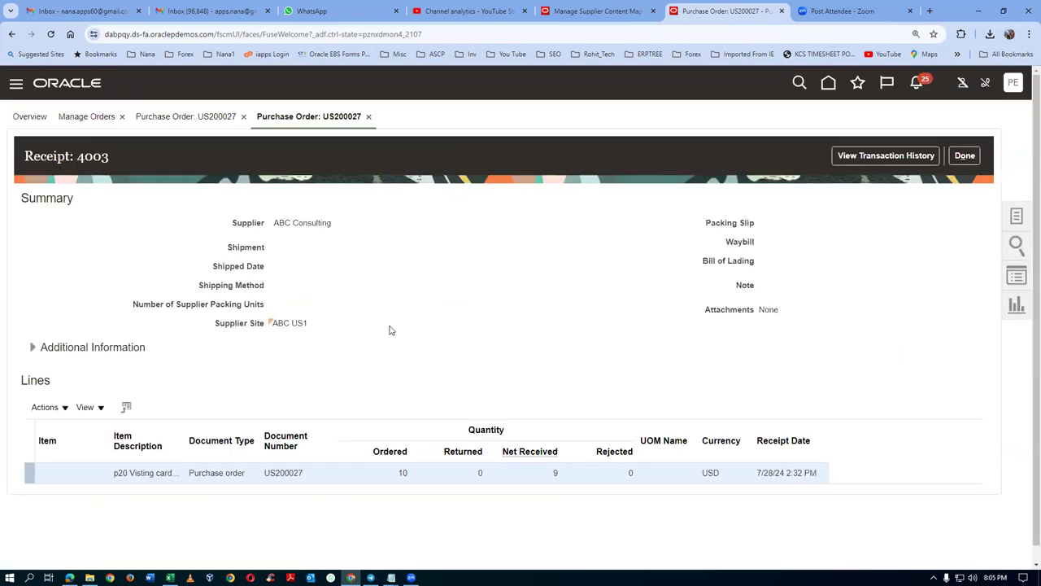
{"action": "scroll", "coordinate": [389, 330], "scroll_direction": "down", "scroll_amount": 1}
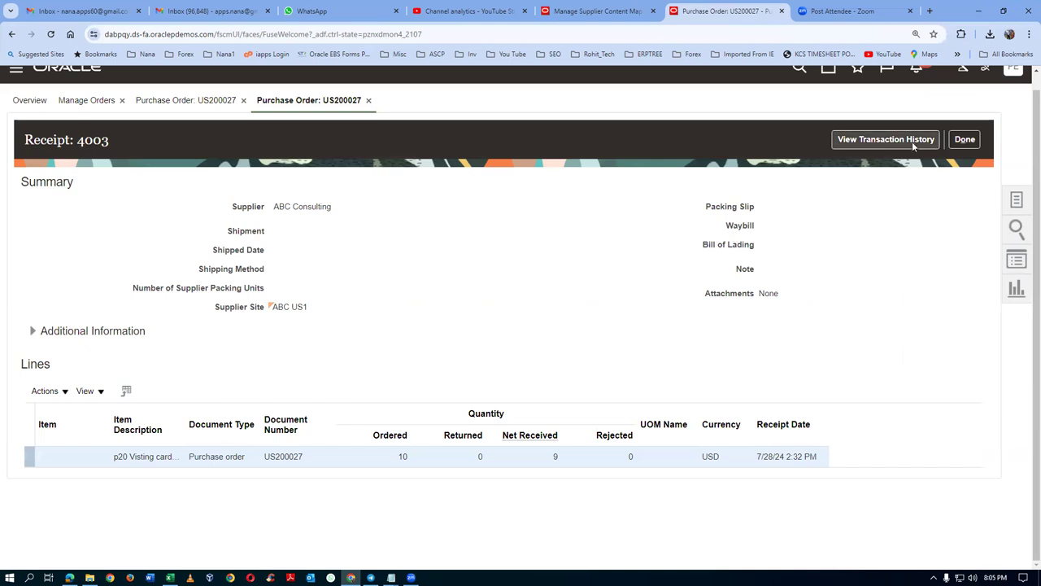
{"action": "left_click", "coordinate": [958, 140]}
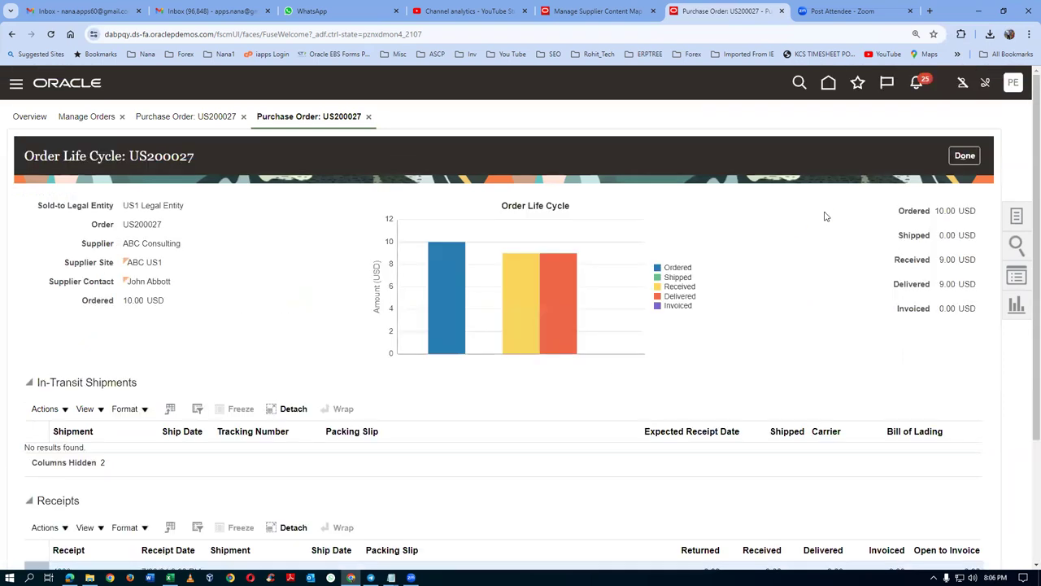
{"action": "left_click", "coordinate": [968, 155]}
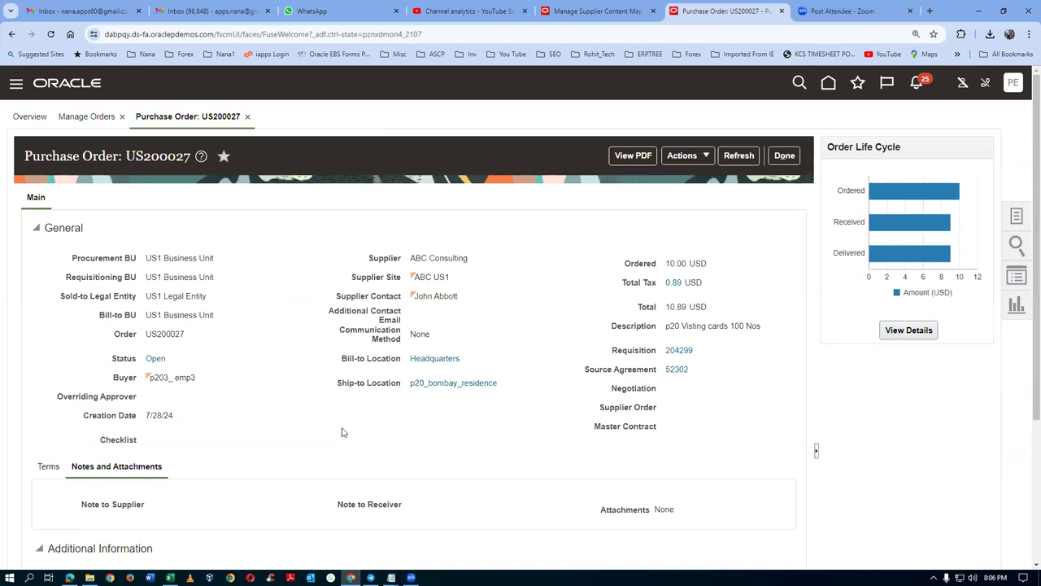
- View the p20_VC_template text attachment on line 1 of the purchase order, and close the attachment and the order
{"action": "scroll", "coordinate": [218, 452], "scroll_direction": "down", "scroll_amount": 2}
{"action": "scroll", "coordinate": [217, 450], "scroll_direction": "down", "scroll_amount": 5}
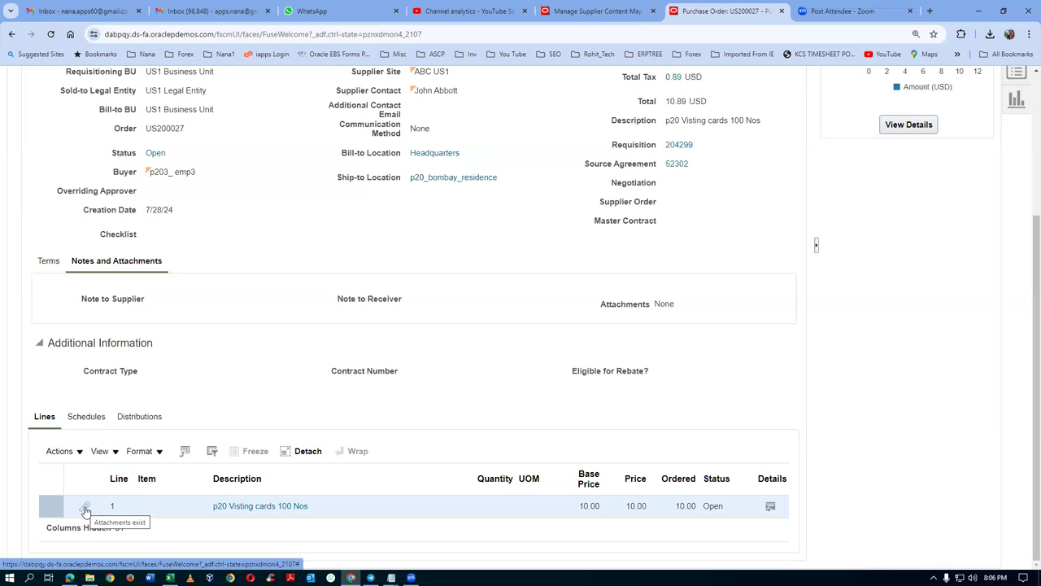
{"action": "left_click", "coordinate": [85, 508]}
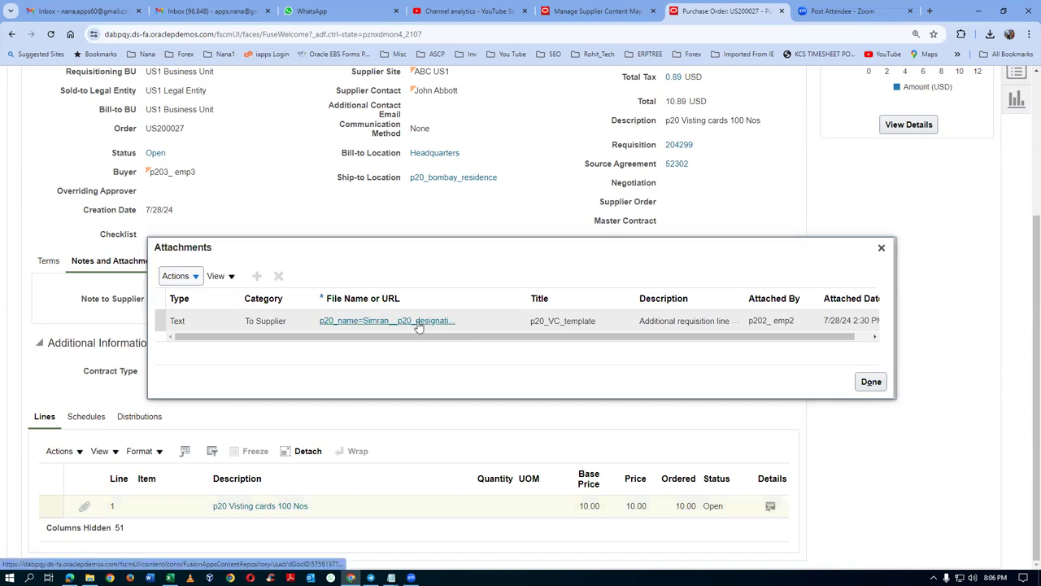
{"action": "left_click", "coordinate": [415, 322]}
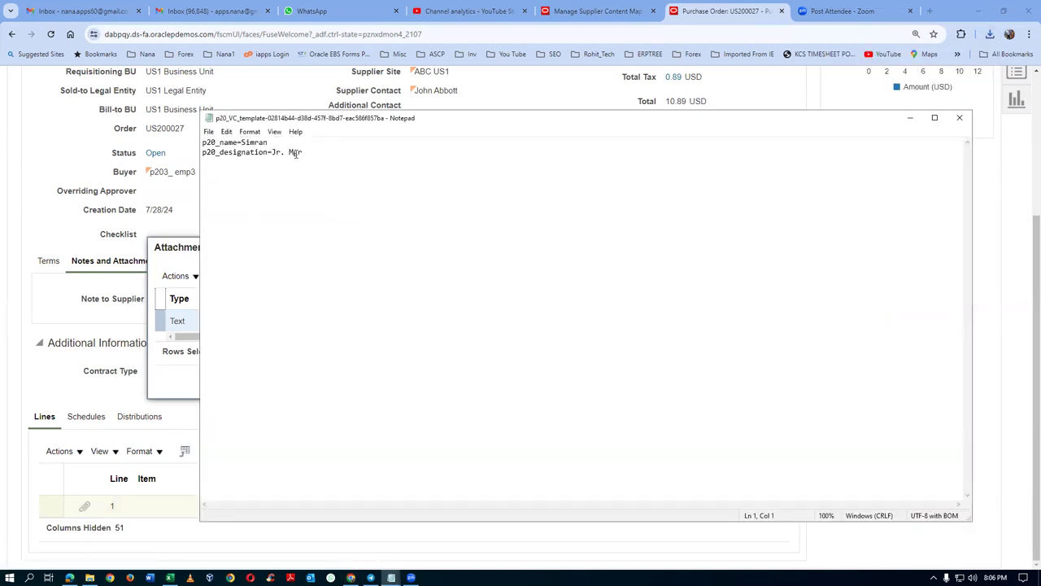
{"action": "left_click", "coordinate": [956, 122]}
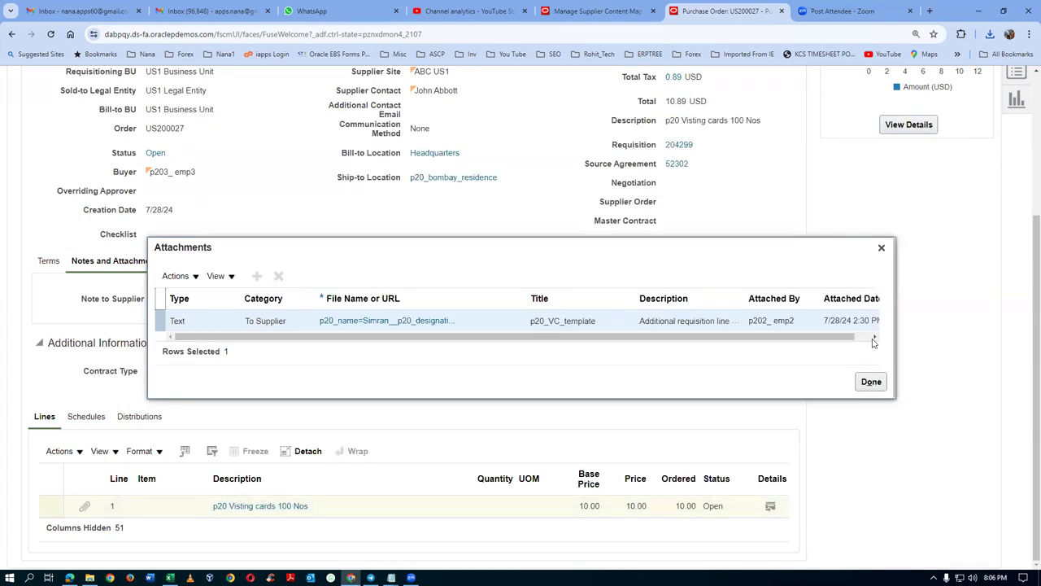
{"action": "left_click", "coordinate": [871, 381]}
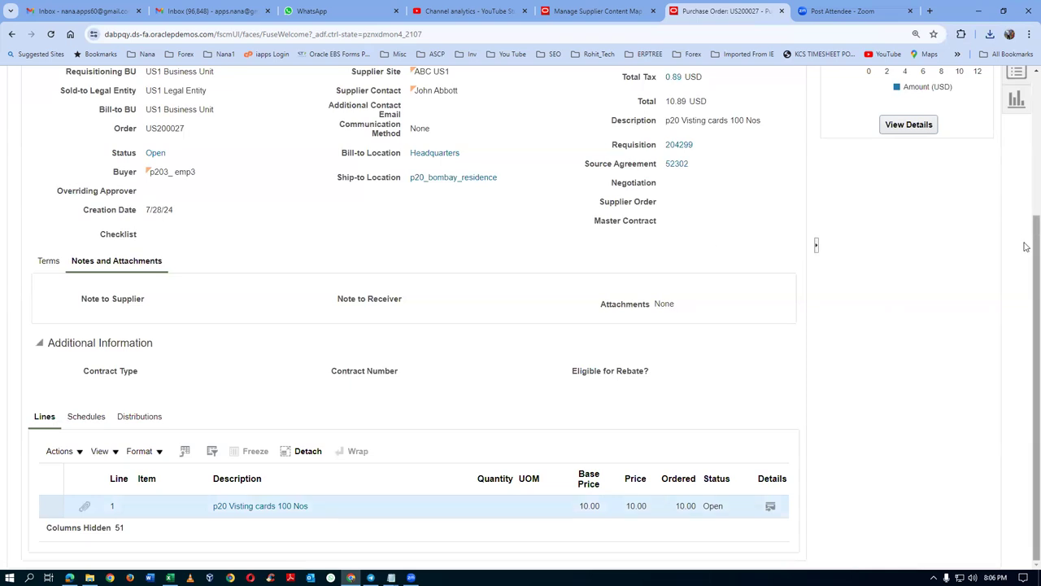
{"action": "scroll", "coordinate": [1027, 159], "scroll_direction": "up", "scroll_amount": 1}
{"action": "scroll", "coordinate": [1027, 159], "scroll_direction": "up", "scroll_amount": 3}
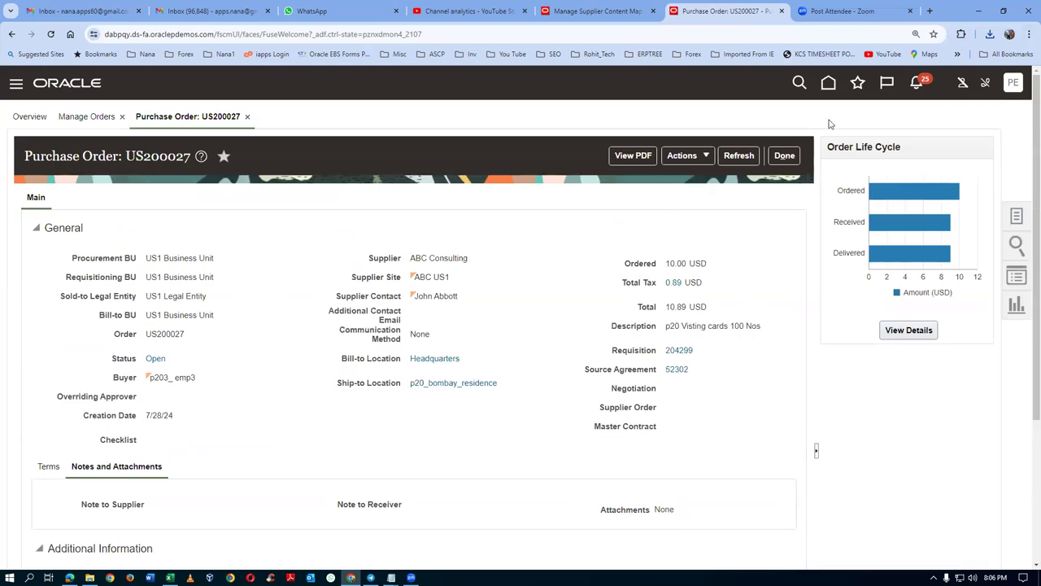
{"action": "left_click", "coordinate": [783, 156]}
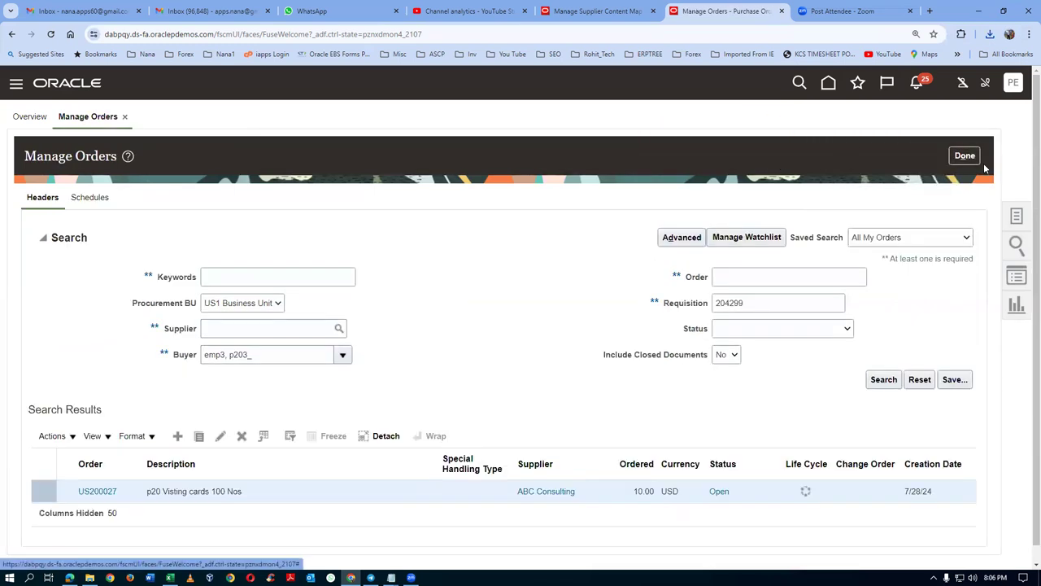
- Open the Catalogs work area and go to Manage Smart Forms
{"action": "left_click", "coordinate": [829, 83]}
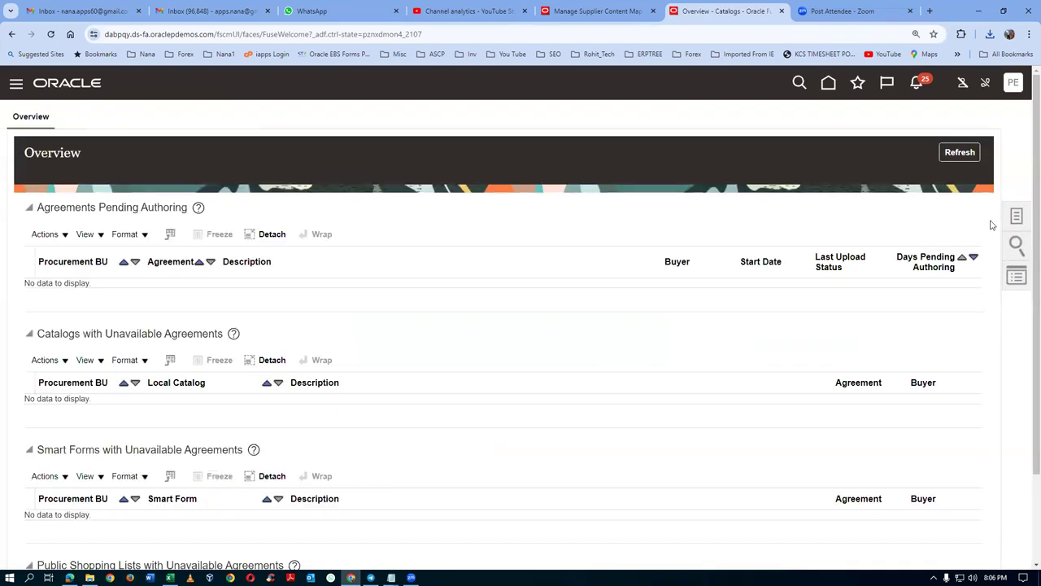
{"action": "left_click", "coordinate": [1018, 218]}
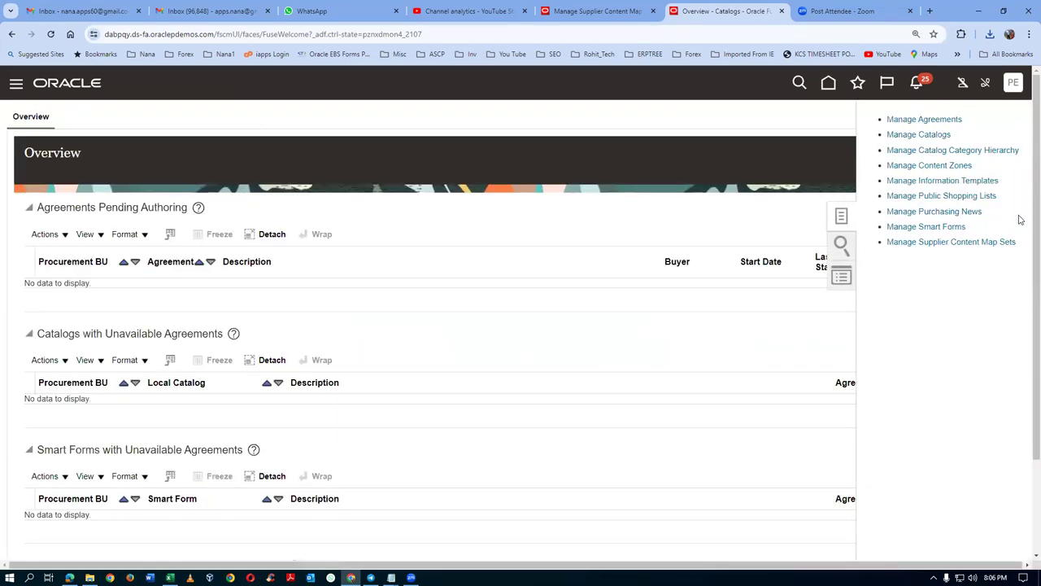
{"action": "left_click", "coordinate": [931, 229]}
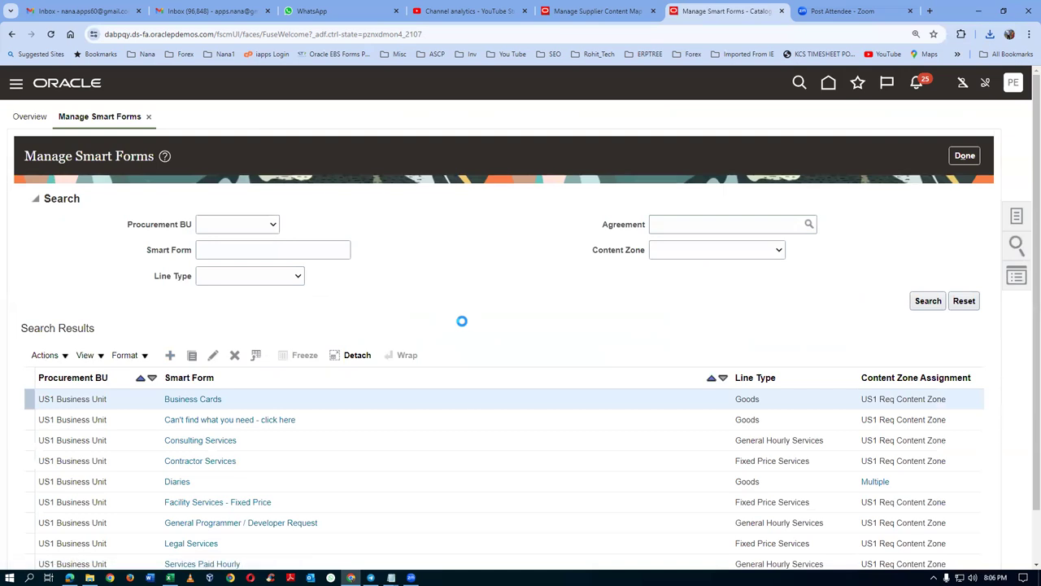
- Create a new smart form for US1 Business Unit named p20_AMC_Contract
{"action": "left_click", "coordinate": [209, 234]}
{"action": "type", "text": "p20-AMC_Contract"}
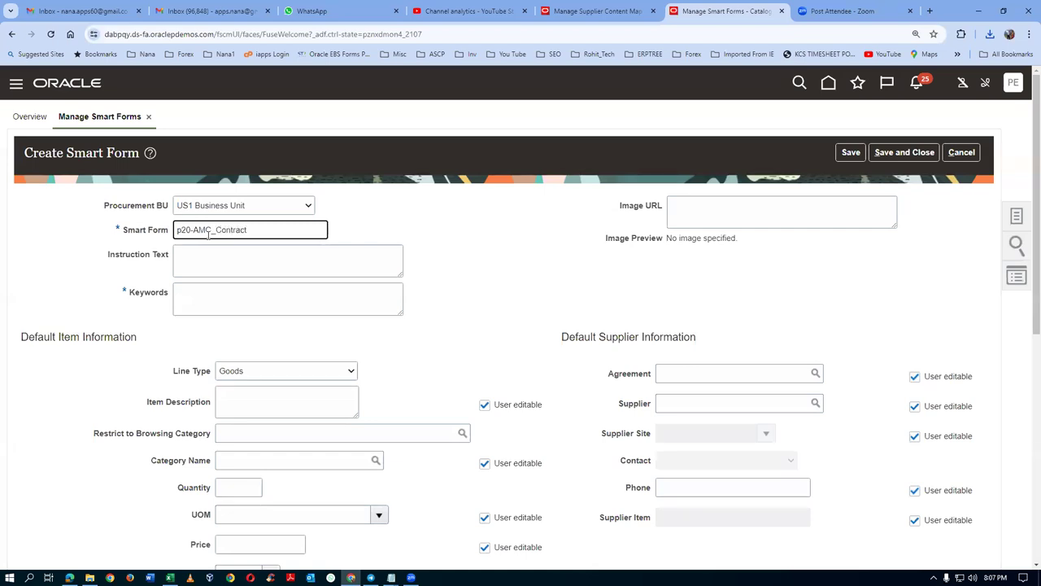
{"action": "key", "text": "ctrl+Left"}
{"action": "key", "text": "BackSpace"}
{"action": "type", "text": "_"}
- Copy the smart form's name into its instruction text and set the keywords to "AMC , SCM"
{"action": "key", "text": "ctrl+a"}
{"action": "key", "text": "ctrl+c"}
{"action": "left_click", "coordinate": [211, 271]}
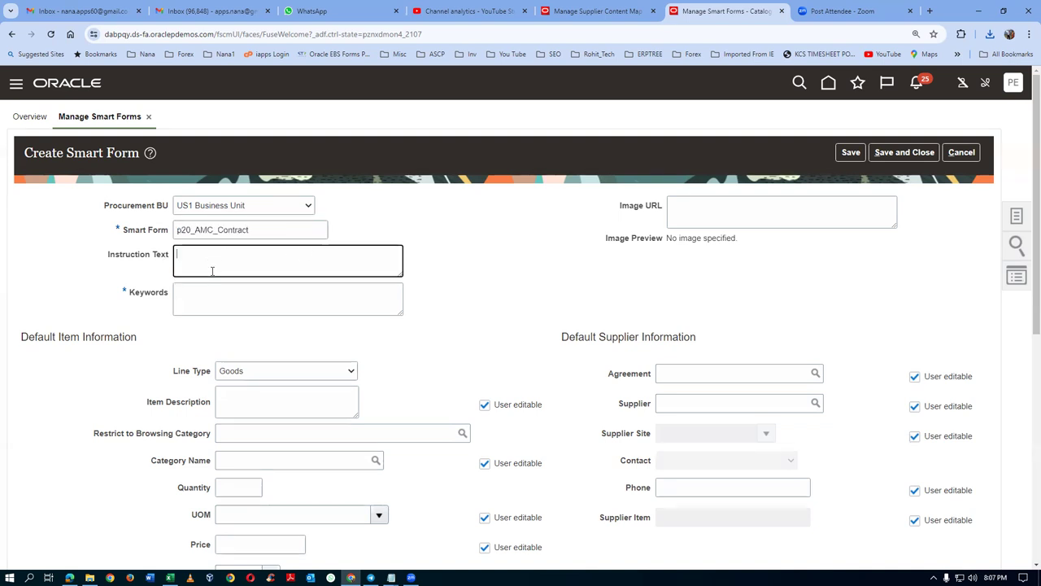
{"action": "key", "text": "ctrl+v"}
{"action": "left_click", "coordinate": [221, 296]}
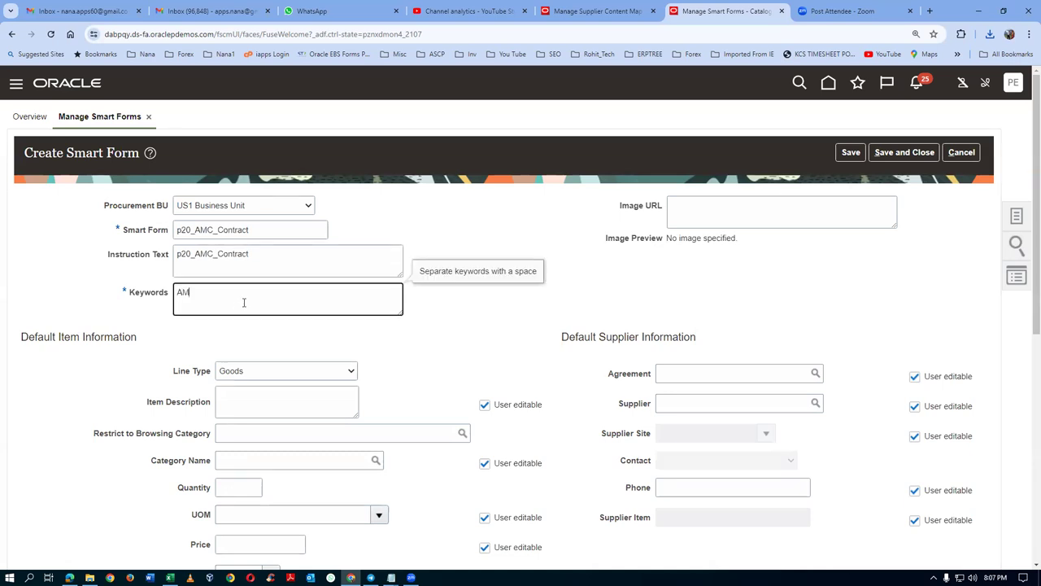
{"action": "type", "text": "AMC , SCM"}
- Copy the grey-crowned crane image link from the Images file in Notepad into the smart form's image URL in Chrome
{"action": "left_click", "coordinate": [706, 221]}
{"action": "key", "text": "alt+Tab"}
{"action": "key", "text": "alt+Tab"}
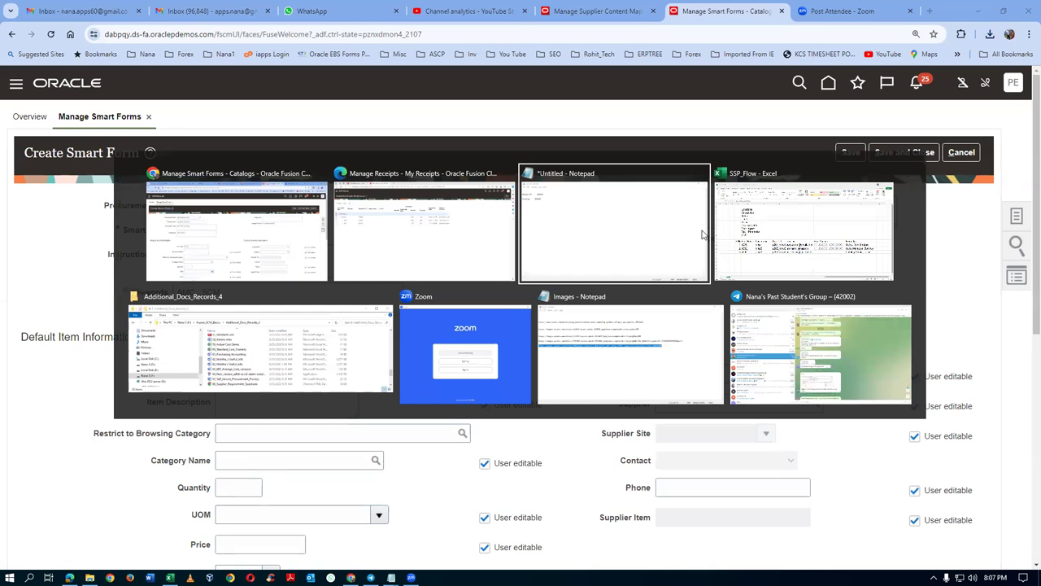
{"action": "key", "text": "alt+Tab"}
{"action": "key", "text": "alt+Tab"}
{"action": "key", "text": "alt+Tab"}
{"action": "key", "text": "alt+Tab"}
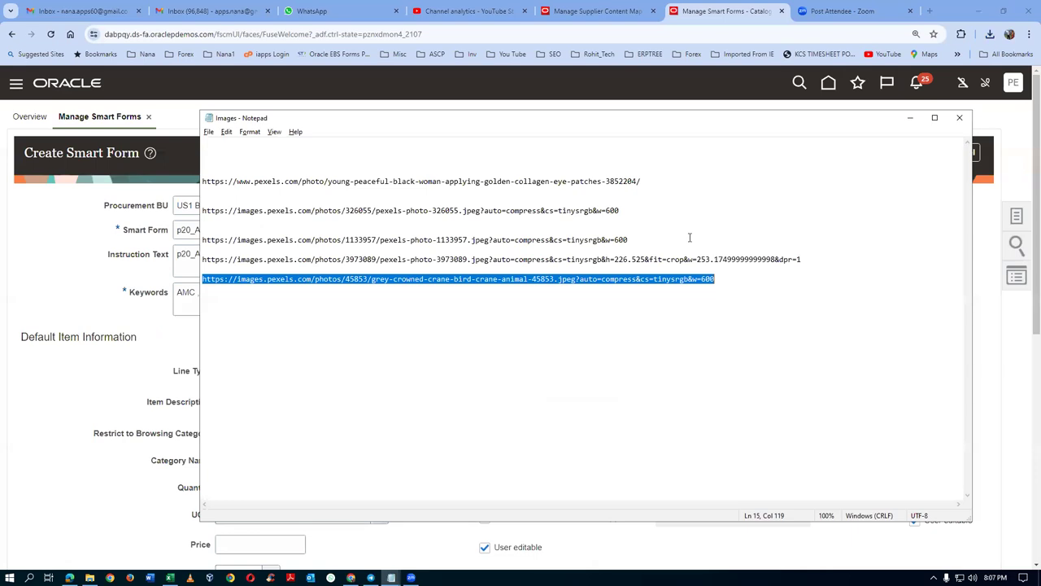
{"action": "key", "text": "alt+Tab"}
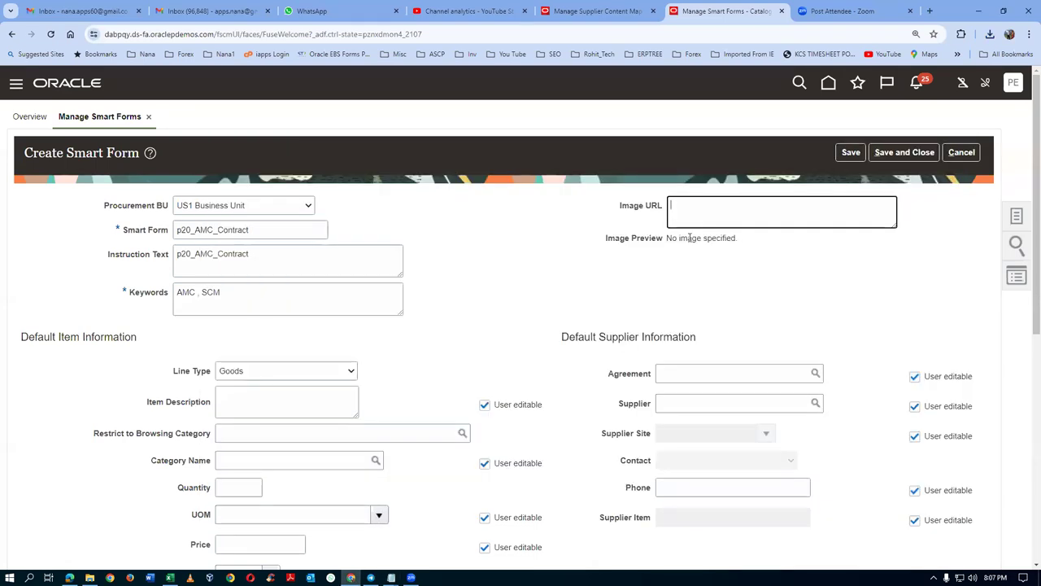
{"action": "type", "text": "https://images.pexels.com/photos/45853/grey-crowned-crane-bird-crane-animal-45853.jpeg?auto=compress&cs=tinysrgb&w=600"}
{"action": "key", "text": "Tab"}
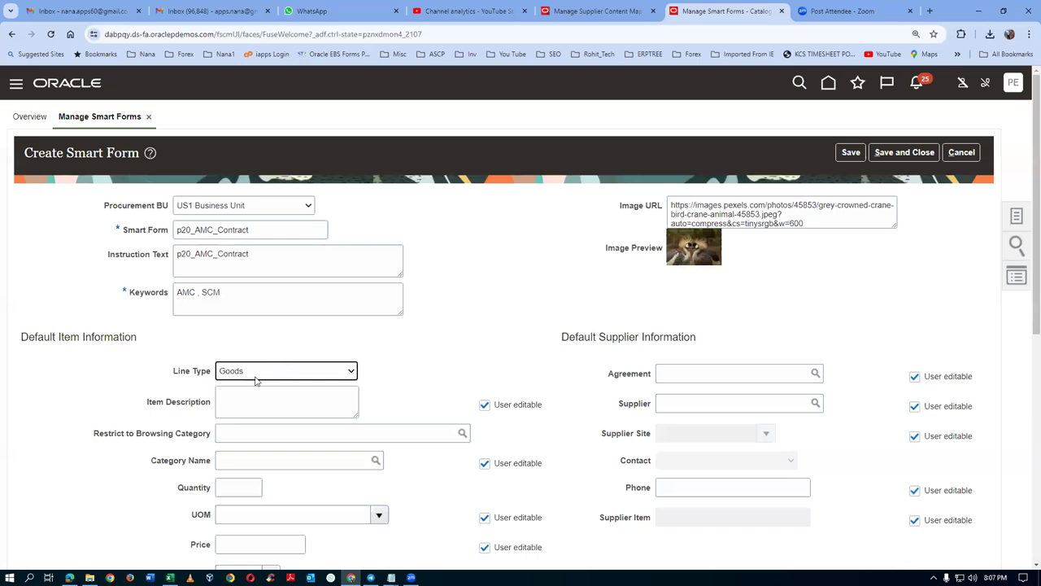
- Set the smart form's line type to Fixed Price Services and its item description to "AMC Contract for maintenance of 15 laptops"
{"action": "scroll", "coordinate": [258, 370], "scroll_direction": "down", "scroll_amount": 2}
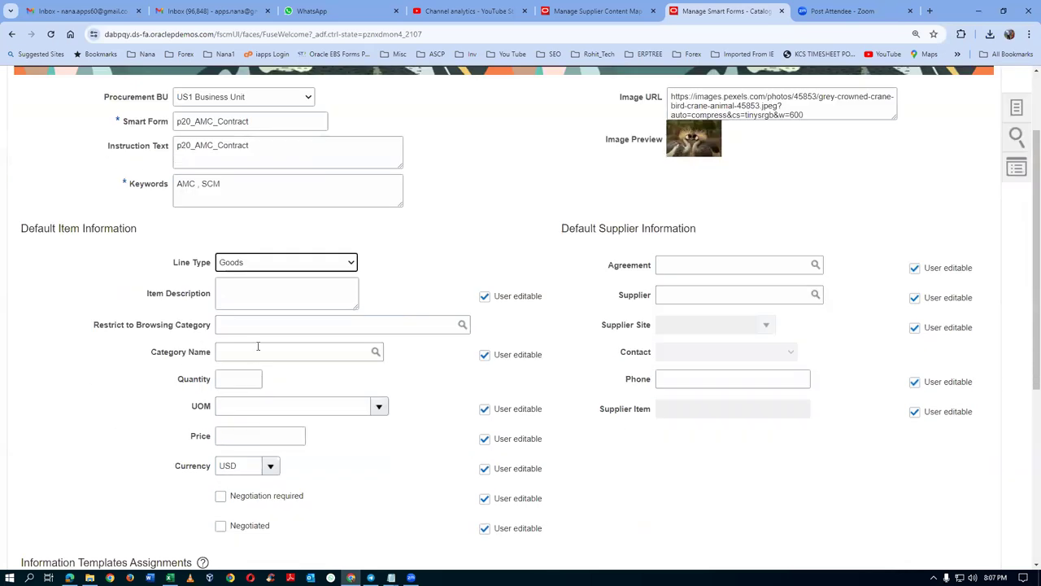
{"action": "left_click", "coordinate": [269, 263]}
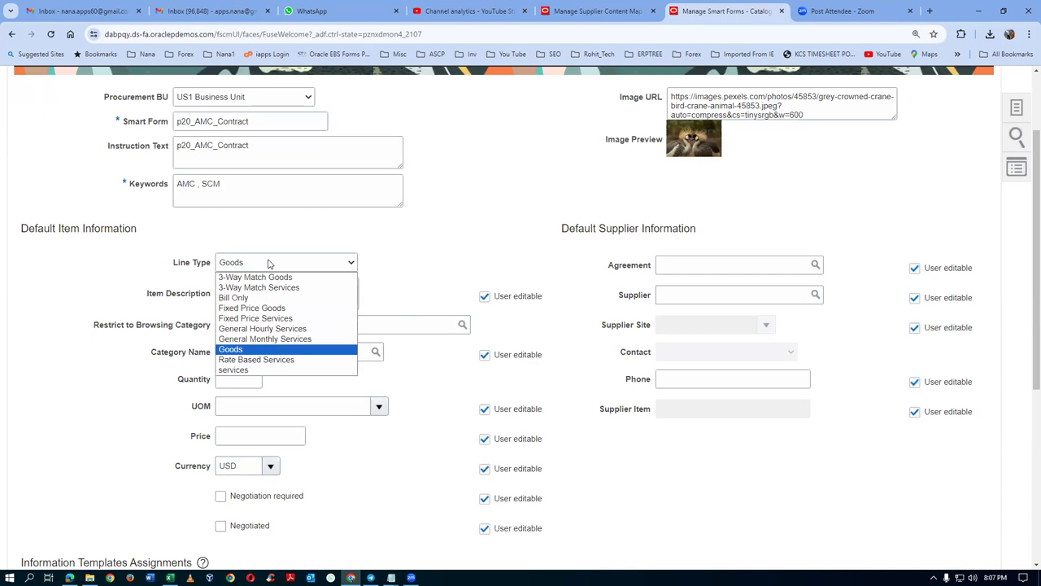
{"action": "left_click", "coordinate": [275, 319]}
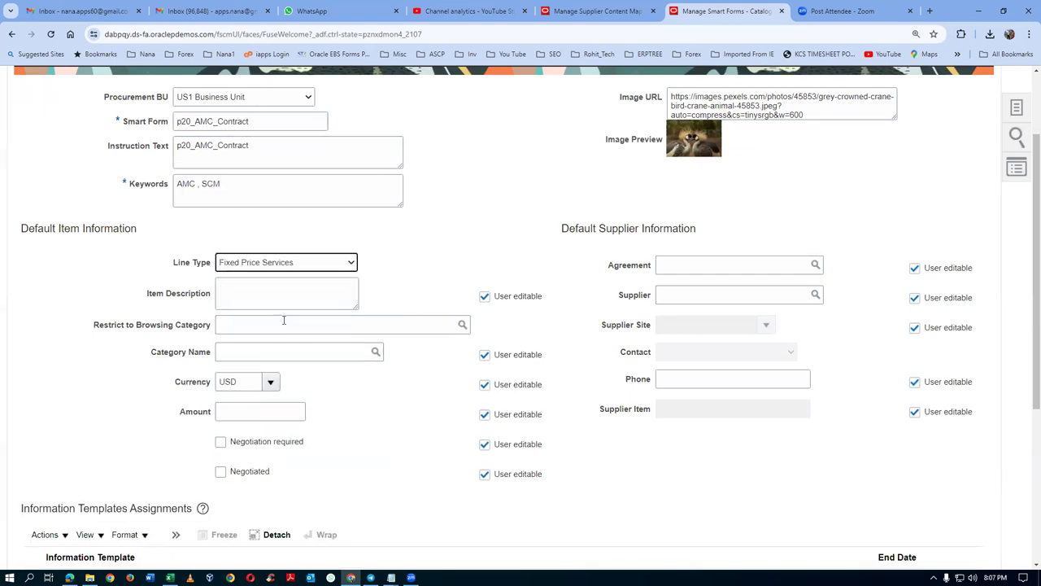
{"action": "left_click", "coordinate": [262, 294]}
{"action": "type", "text": "AMC Contract for maintenance of 15 laptops"}
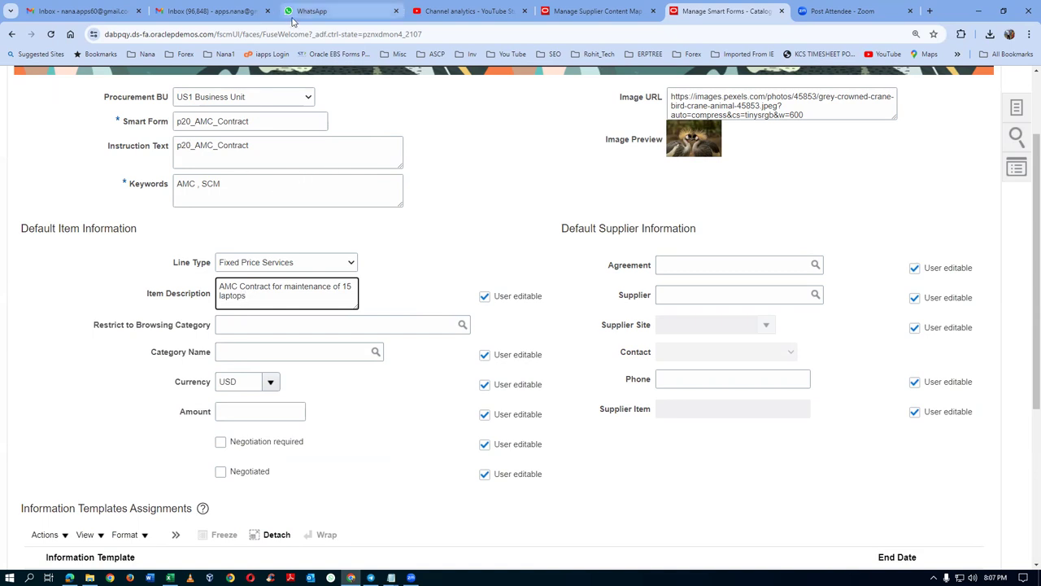
- Restrict the form to the p20 computer browsing category, with category name p20_desktop and a default amount of 1,000
{"action": "left_click", "coordinate": [256, 324]}
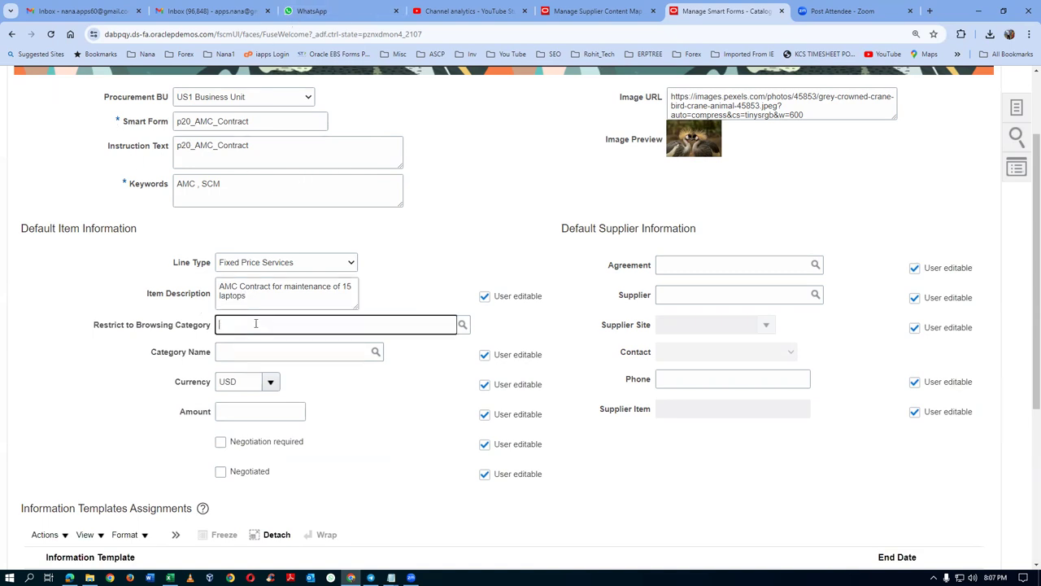
{"action": "type", "text": "p20"}
{"action": "left_click", "coordinate": [318, 350]}
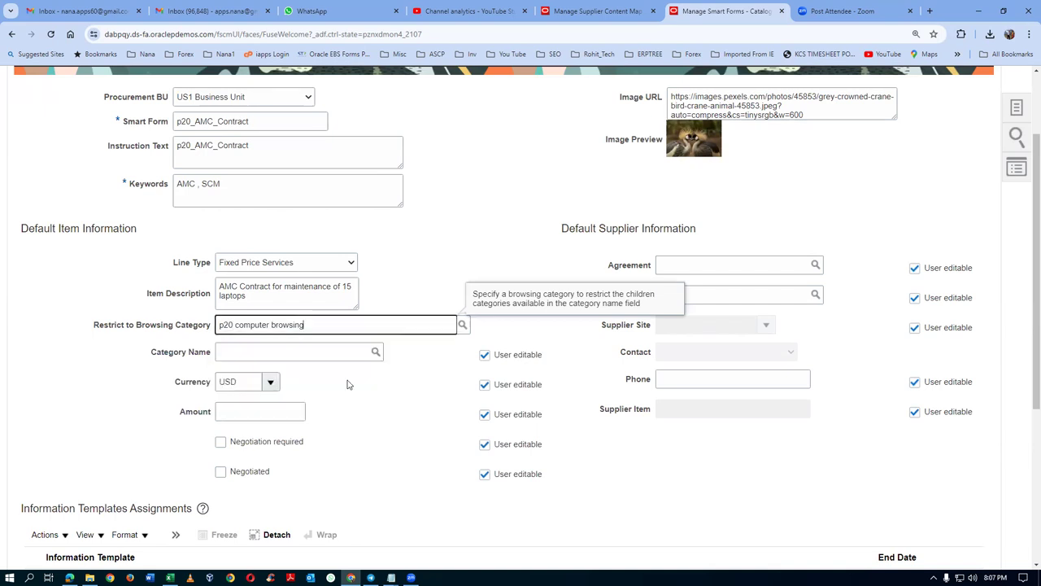
{"action": "left_click", "coordinate": [285, 351]}
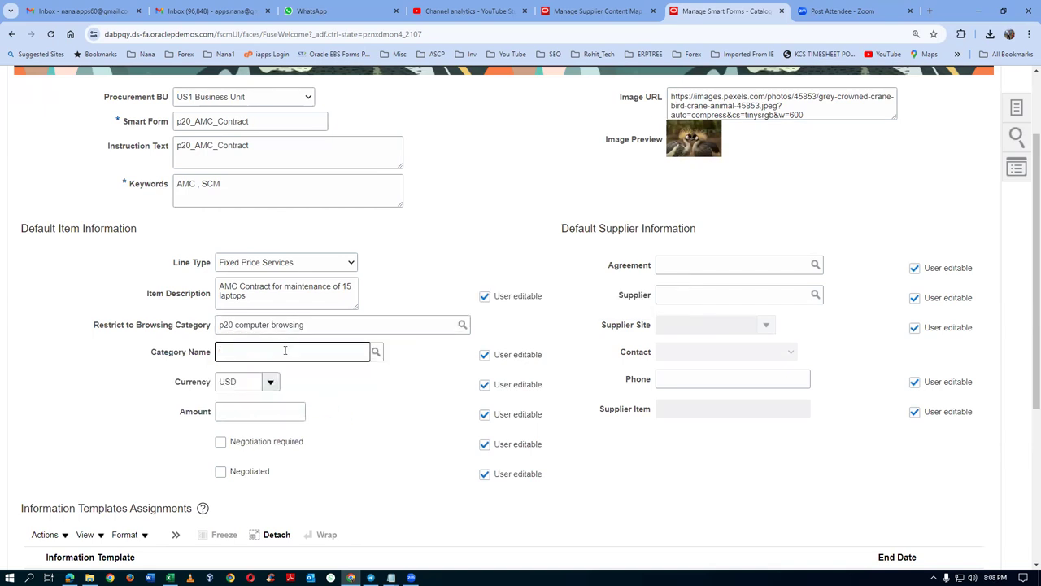
{"action": "type", "text": "p20"}
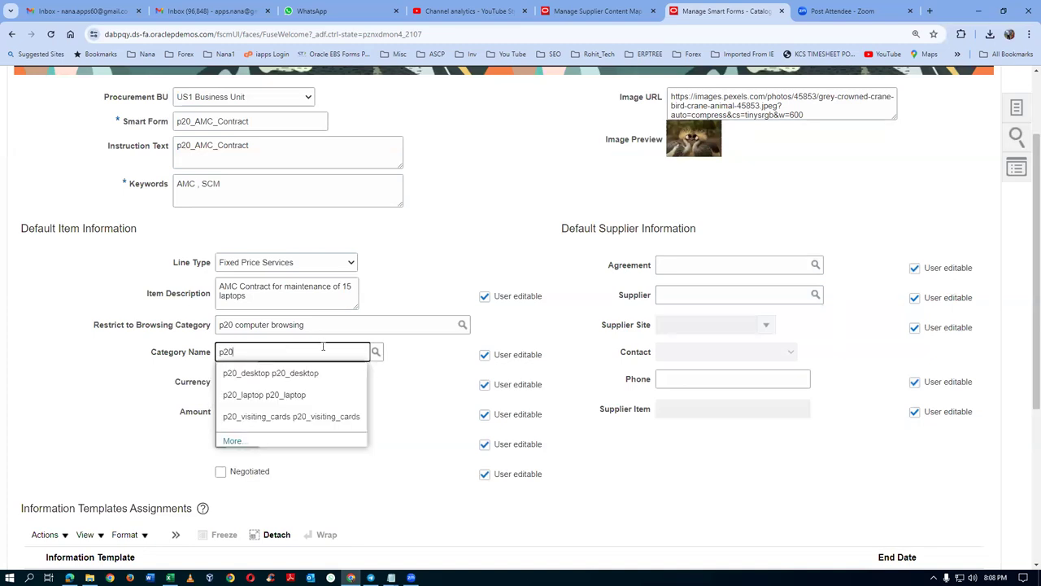
{"action": "left_click", "coordinate": [274, 376]}
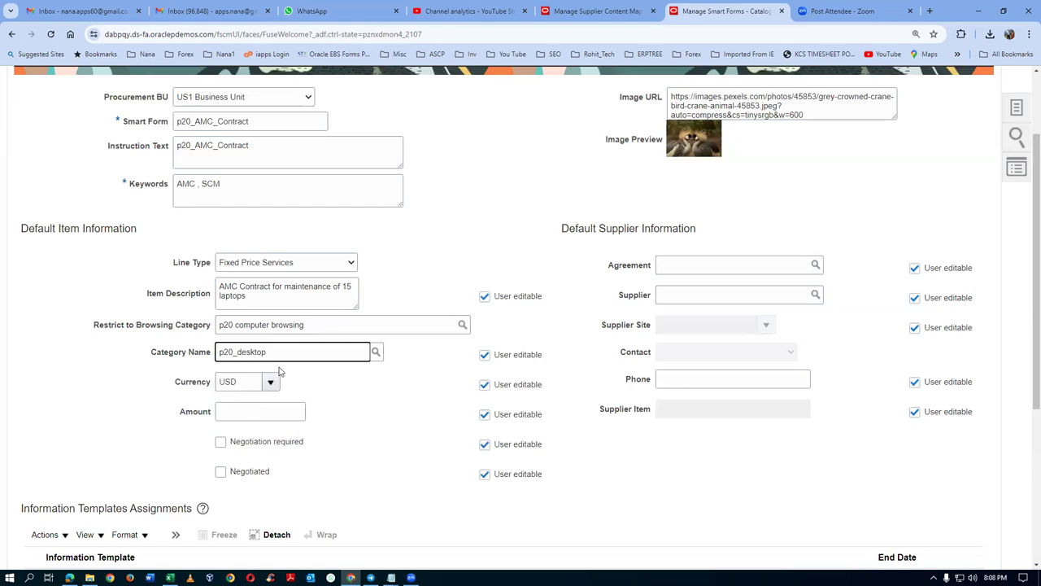
{"action": "left_click", "coordinate": [273, 414]}
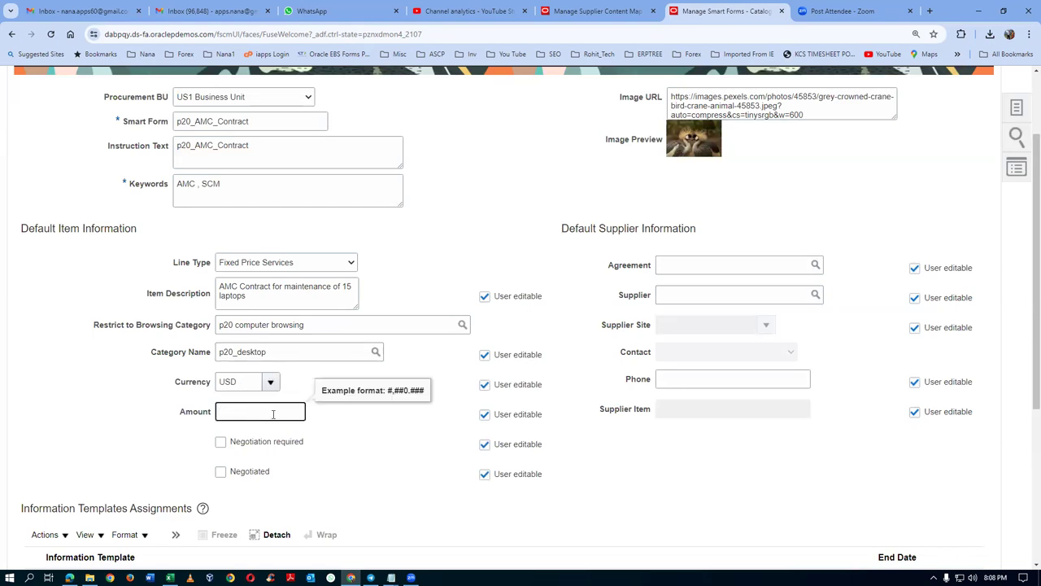
{"action": "key", "text": "Tab"}
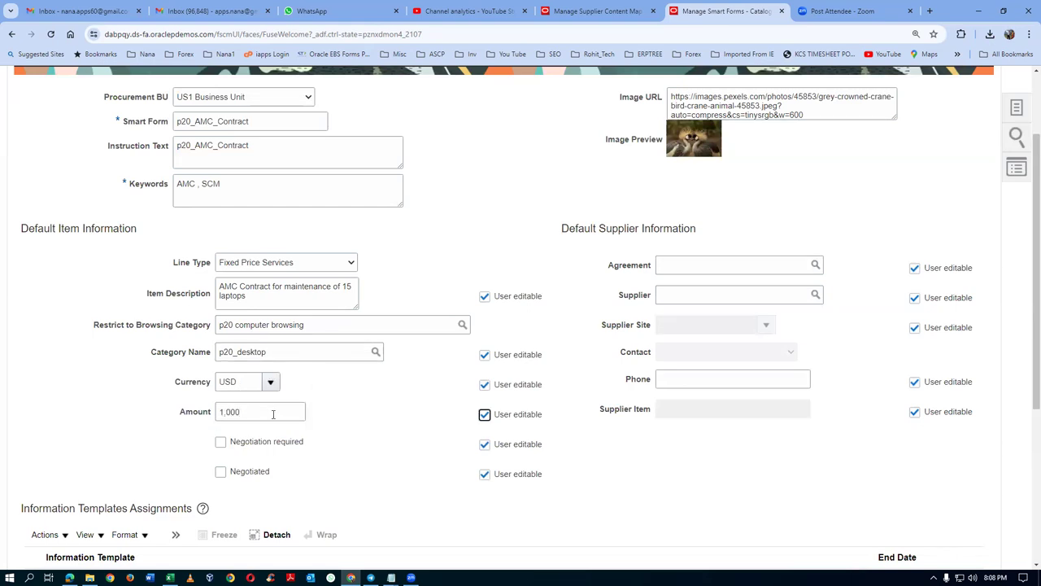
- Append "one year" to the item description and mark the item as negotiated
{"action": "left_click", "coordinate": [279, 303]}
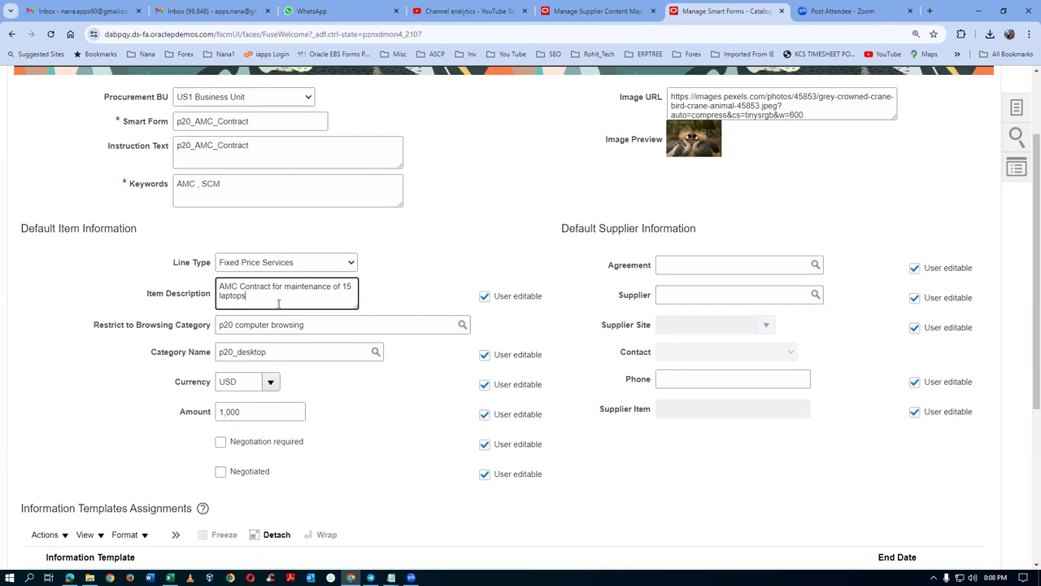
{"action": "type", "text": "one year"}
{"action": "left_click", "coordinate": [221, 473]}
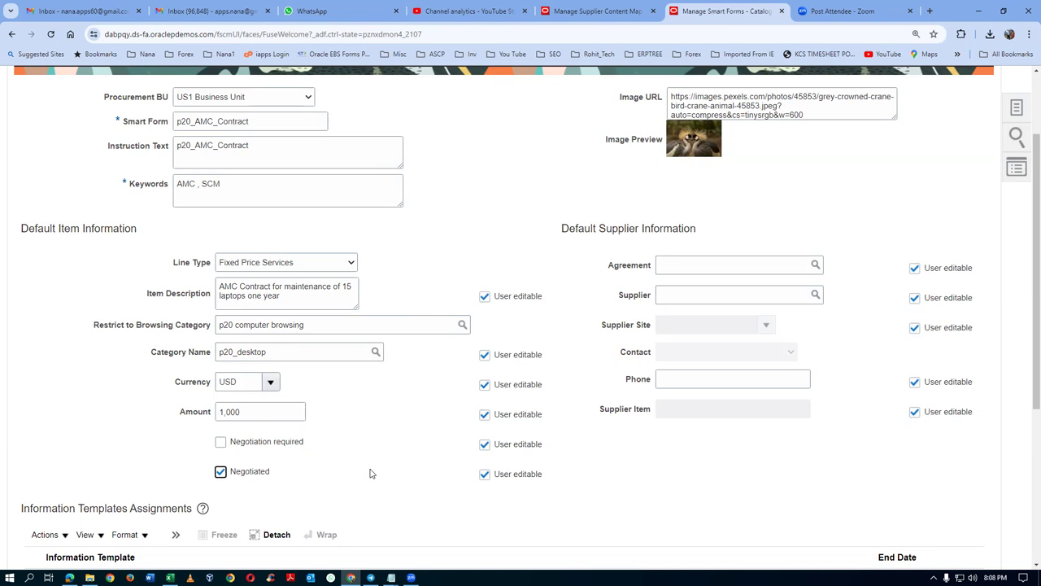
- Set the default supplier to ABC Consulting with supplier site ABC US1
{"action": "left_click", "coordinate": [669, 297]}
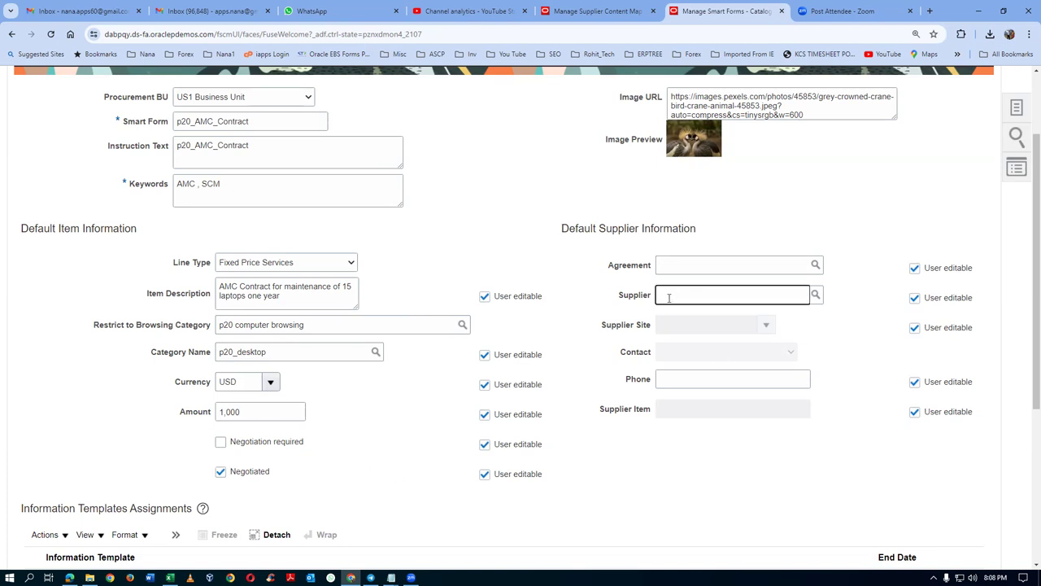
{"action": "type", "text": "ABC C"}
{"action": "left_click", "coordinate": [687, 311]}
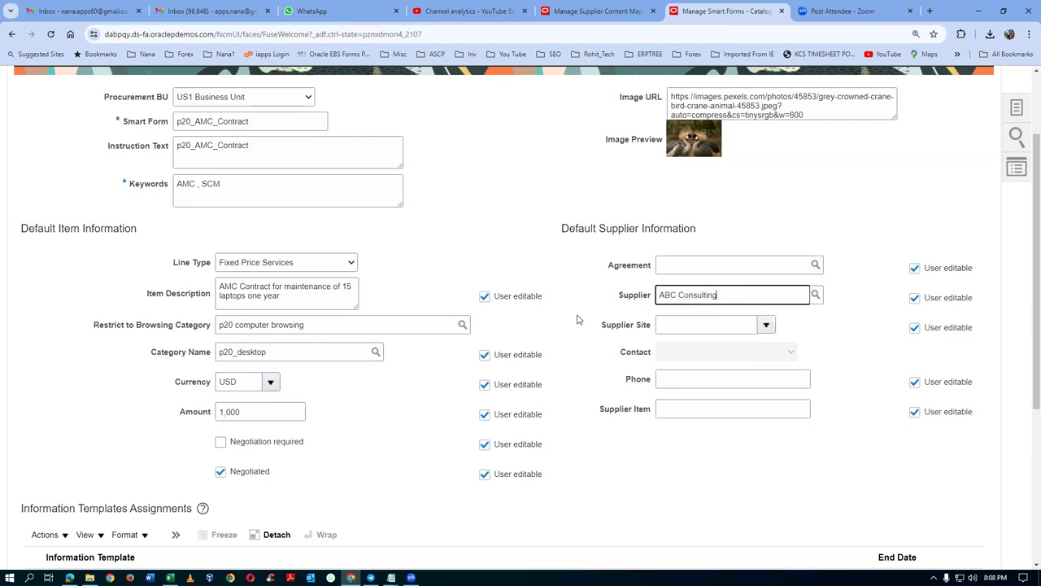
{"action": "left_click", "coordinate": [767, 325]}
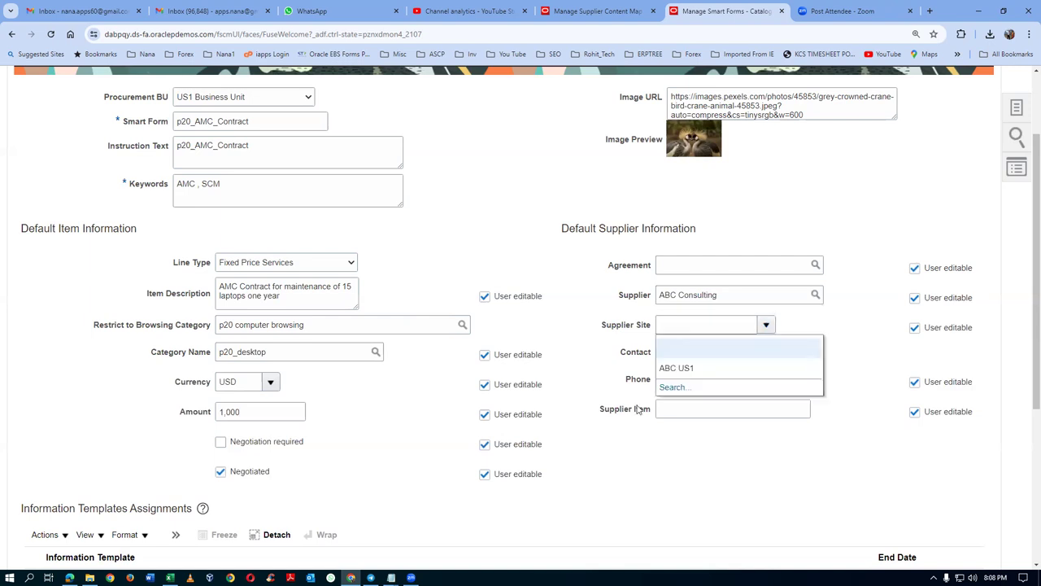
{"action": "left_click", "coordinate": [668, 367]}
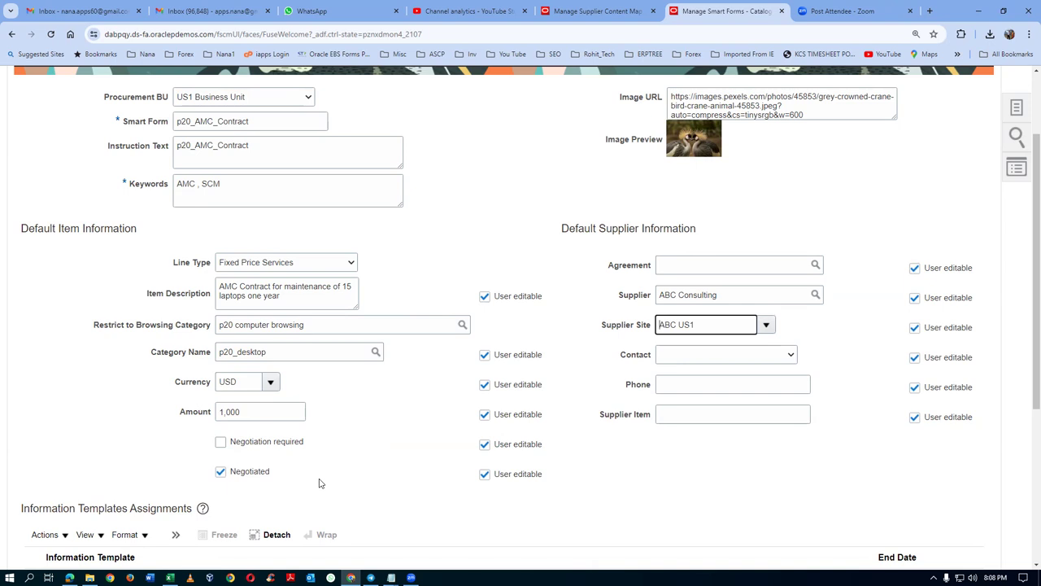
- Save and close the p20_AMC_Contract smart form and dismiss the confirmation
{"action": "scroll", "coordinate": [544, 270], "scroll_direction": "up", "scroll_amount": 2}
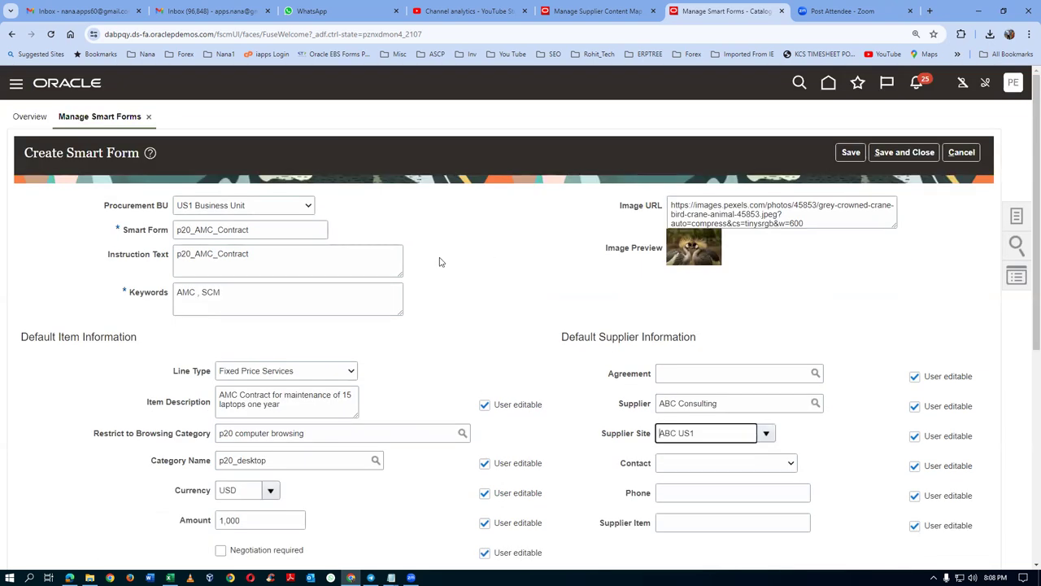
{"action": "scroll", "coordinate": [437, 262], "scroll_direction": "down", "scroll_amount": 3}
{"action": "scroll", "coordinate": [591, 207], "scroll_direction": "up", "scroll_amount": 3}
{"action": "left_click", "coordinate": [917, 153]}
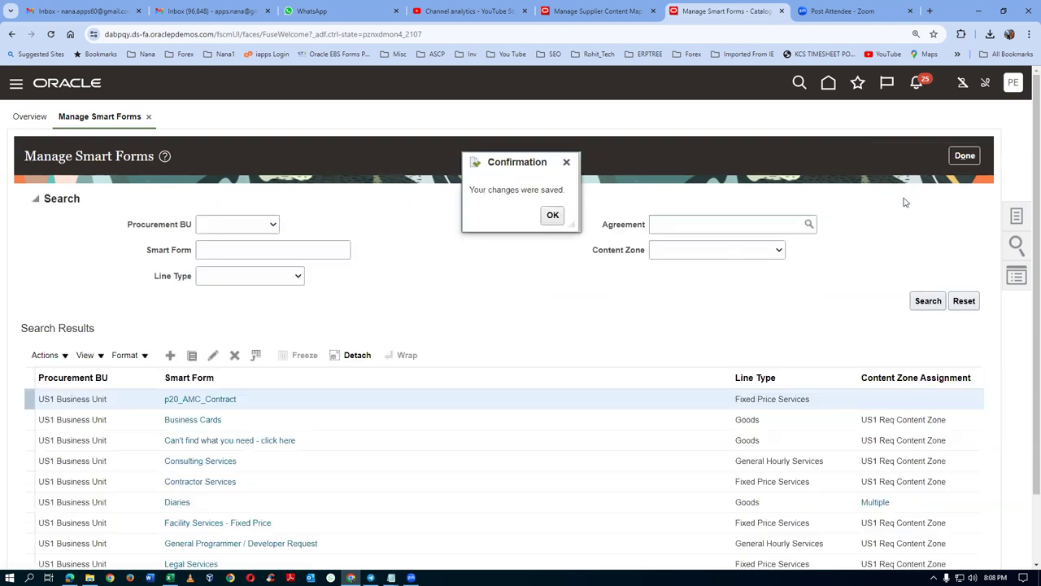
{"action": "left_click", "coordinate": [553, 218]}
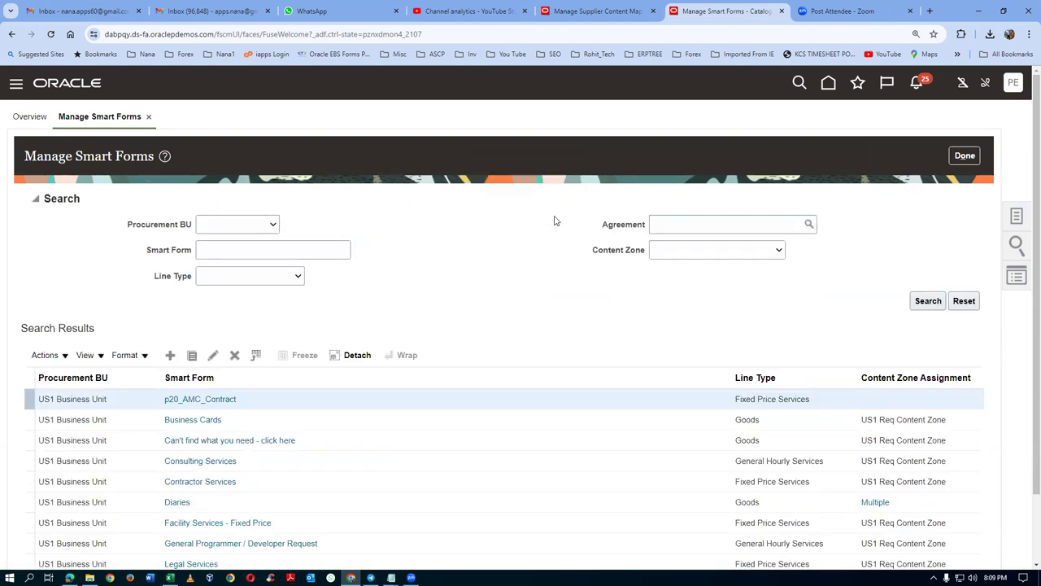
- Leave Manage Smart Forms and open the p20 computer content zone for editing from Manage Content Zones
{"action": "left_click", "coordinate": [956, 158]}
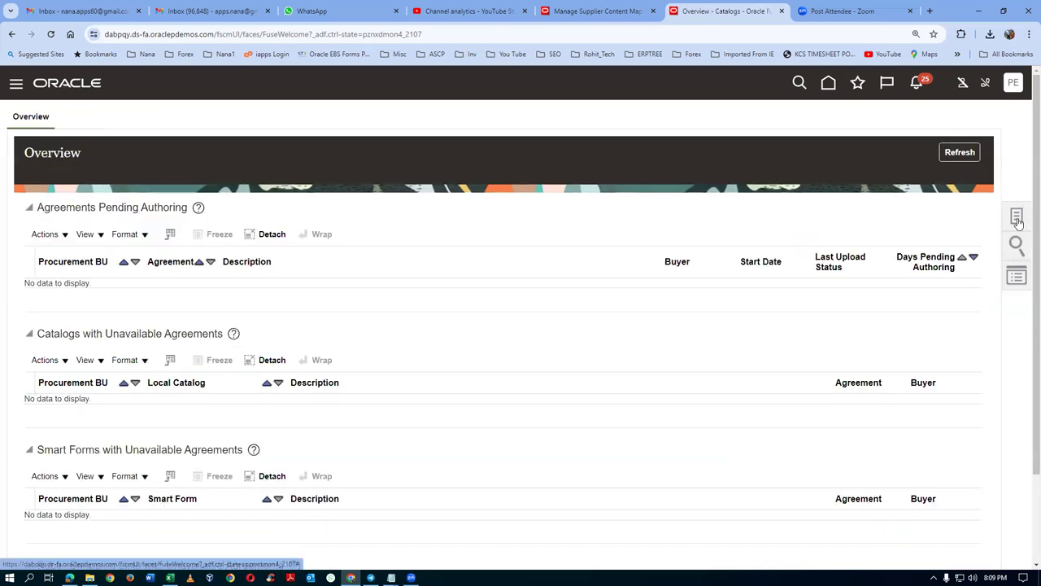
{"action": "left_click", "coordinate": [1017, 216]}
{"action": "left_click", "coordinate": [936, 167]}
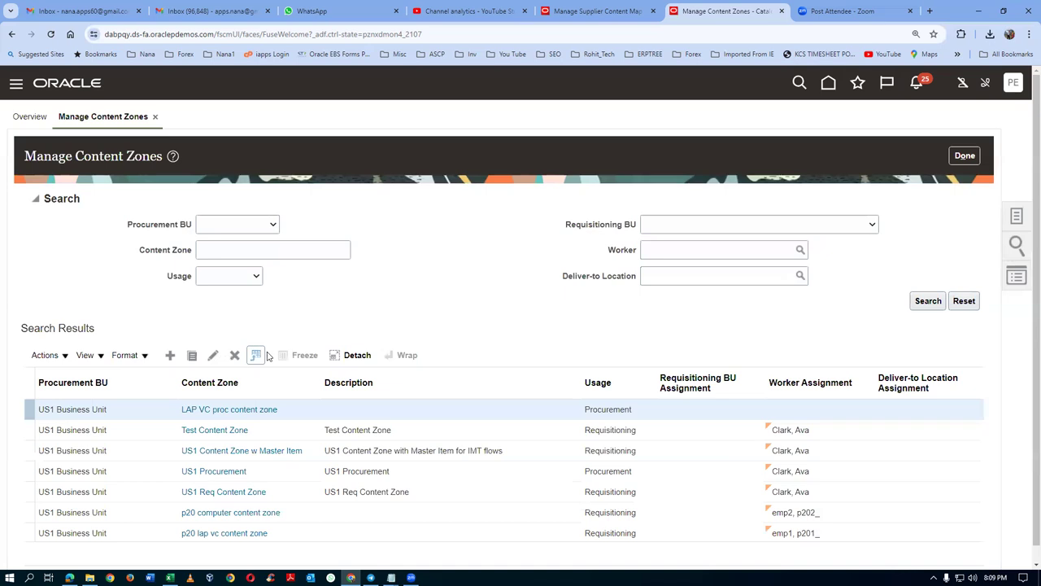
{"action": "left_click", "coordinate": [273, 519]}
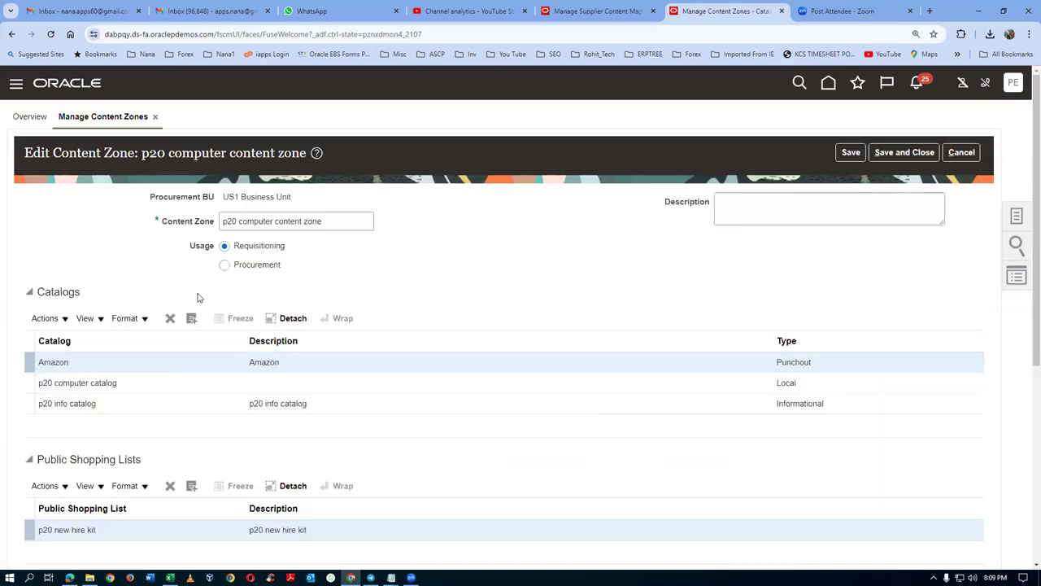
- Search the smart forms for "p20" and add p20_AMC_Contract to the content zone's Smart Forms
{"action": "scroll", "coordinate": [200, 296], "scroll_direction": "down", "scroll_amount": 1}
{"action": "scroll", "coordinate": [118, 350], "scroll_direction": "down", "scroll_amount": 2}
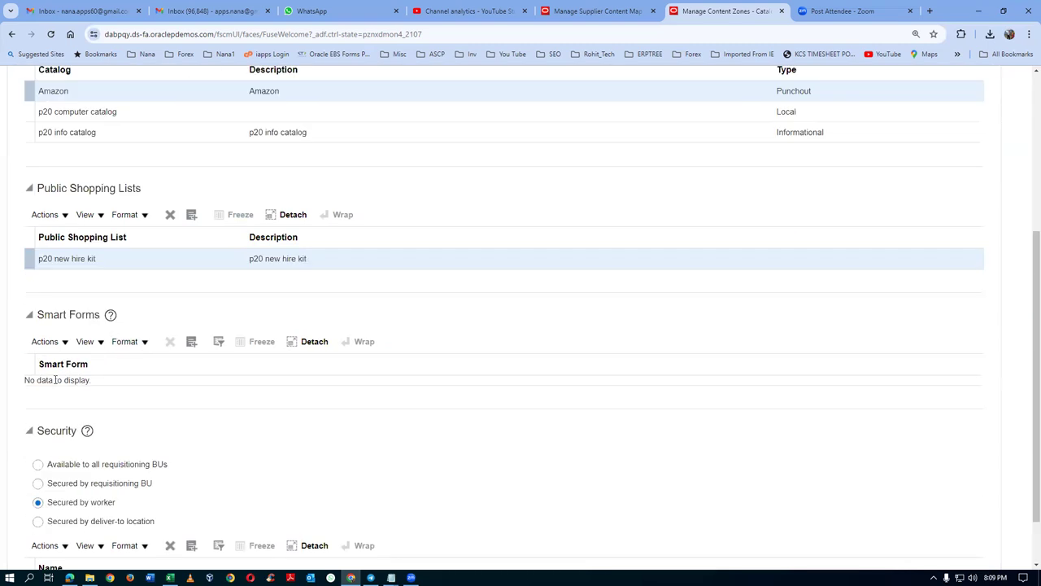
{"action": "left_click", "coordinate": [44, 342]}
{"action": "left_click", "coordinate": [60, 389]}
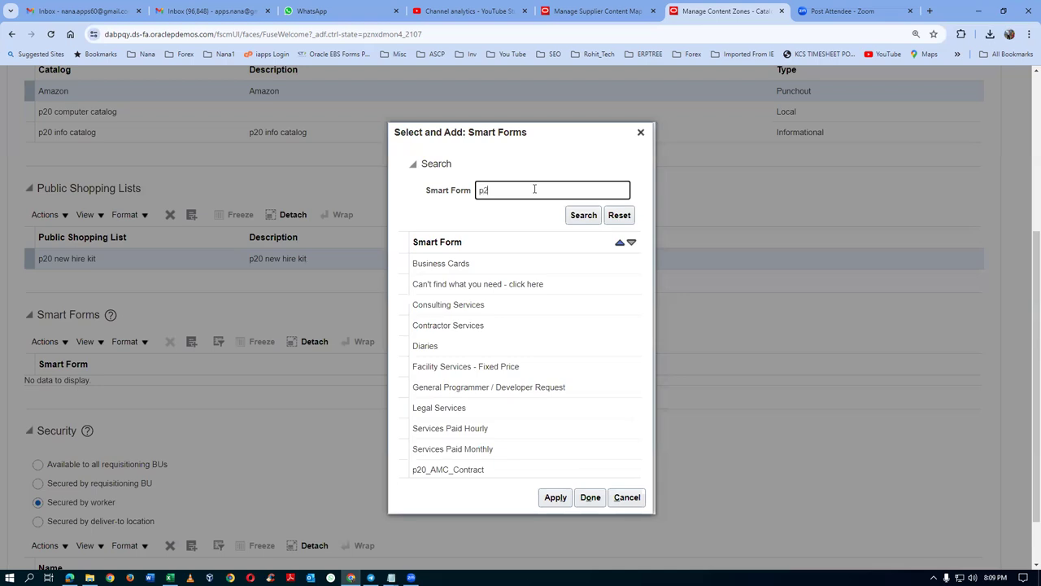
{"action": "key", "text": "Return"}
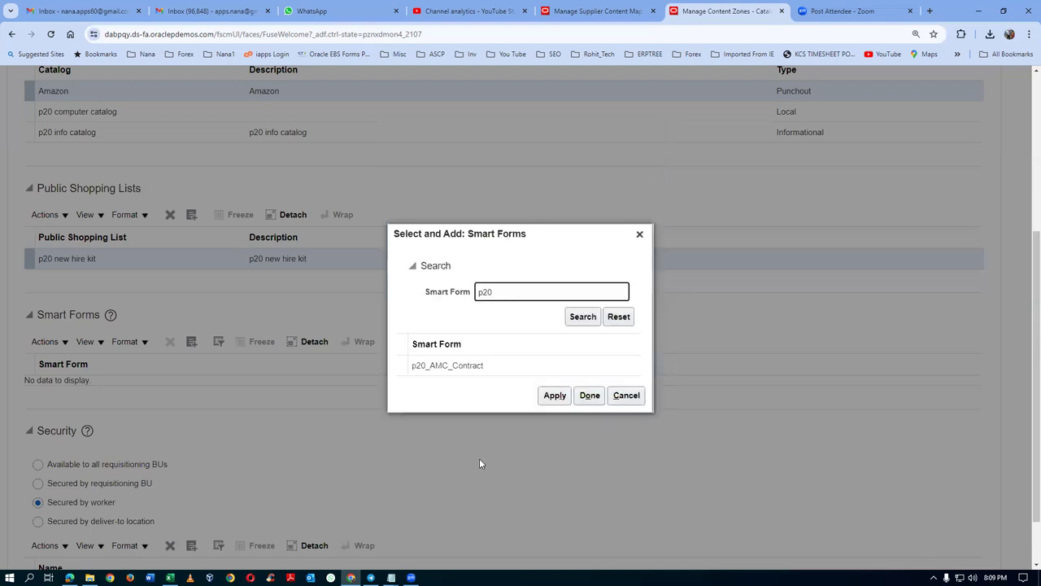
{"action": "left_click", "coordinate": [507, 368]}
{"action": "left_click", "coordinate": [553, 396]}
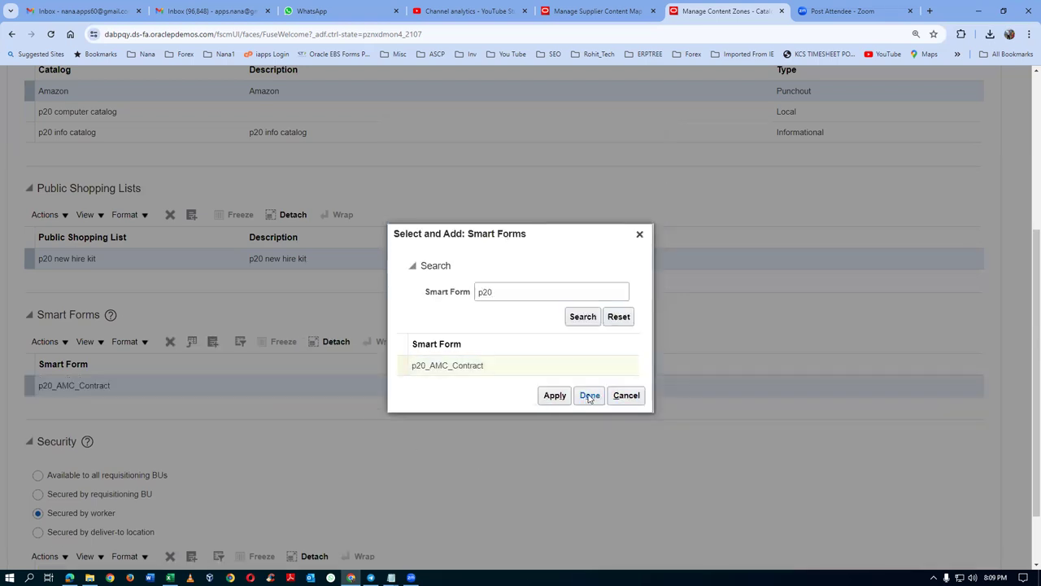
{"action": "left_click", "coordinate": [590, 397]}
- Save and close the p20 computer content zone and dismiss the confirmation
{"action": "scroll", "coordinate": [448, 460], "scroll_direction": "down", "scroll_amount": 1}
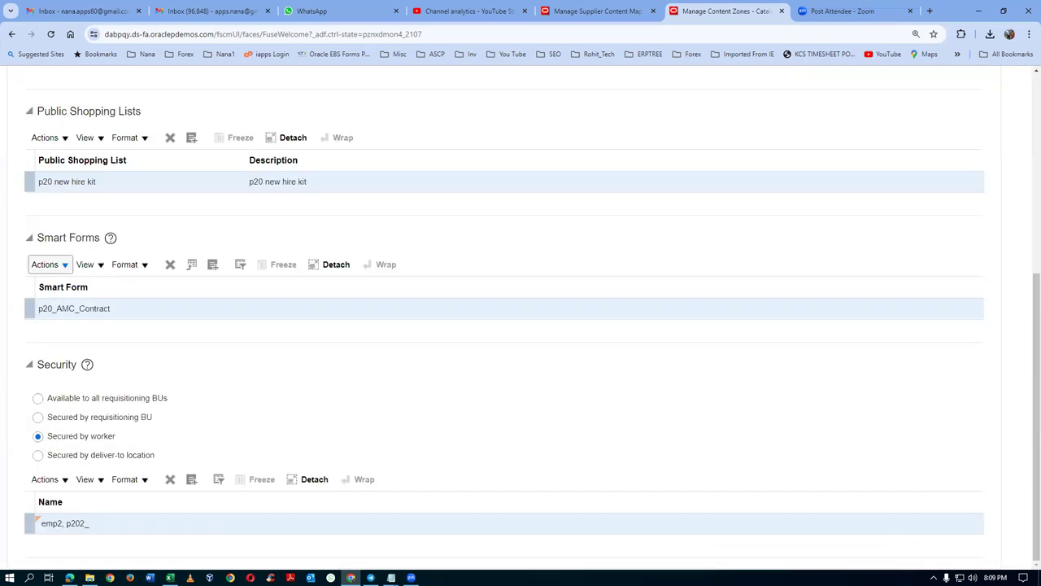
{"action": "scroll", "coordinate": [682, 353], "scroll_direction": "up", "scroll_amount": 4}
{"action": "left_click", "coordinate": [895, 130]}
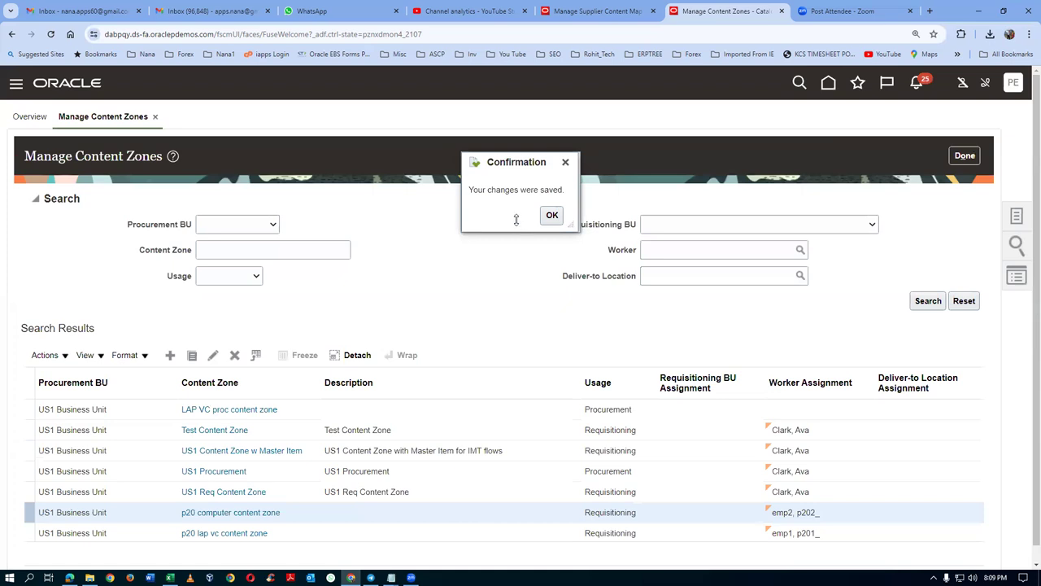
{"action": "left_click", "coordinate": [551, 215]}
- Switch to Edge, close the visiting cards requisition and check the Requisitions shopping page for the new request form
{"action": "key", "text": "alt+Tab"}
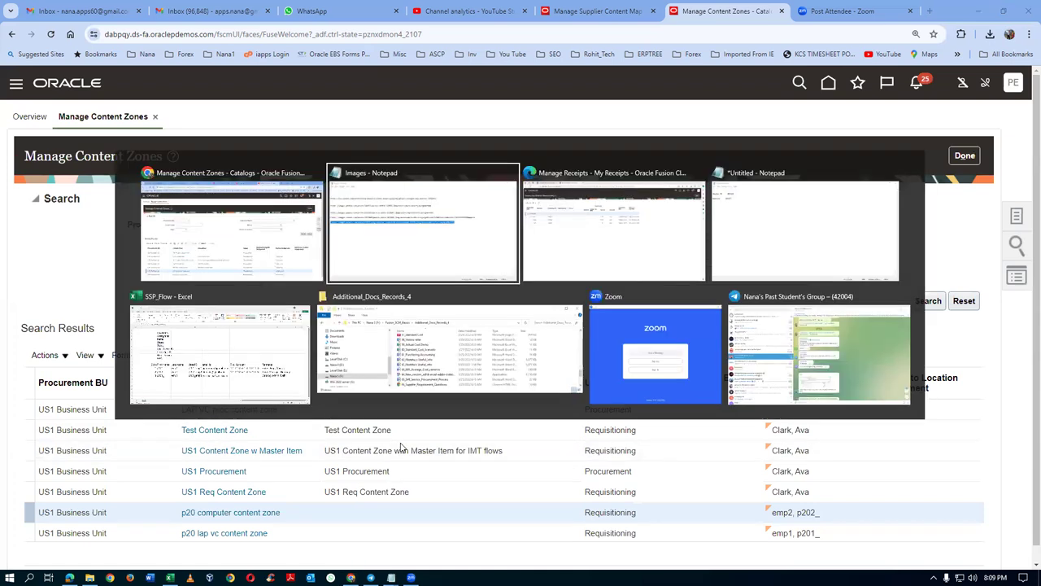
{"action": "key", "text": "alt+Tab"}
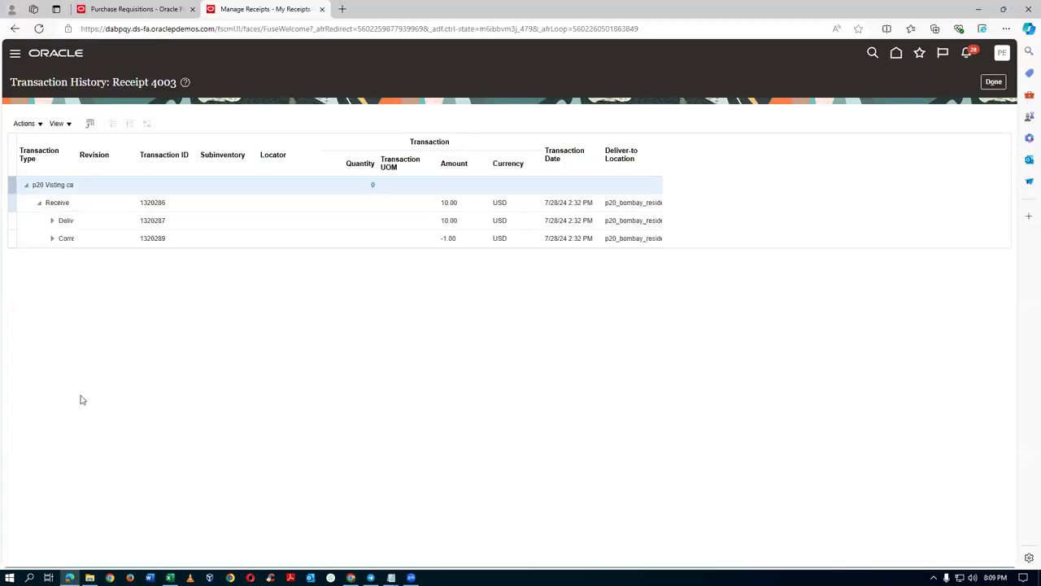
{"action": "left_click", "coordinate": [136, 10]}
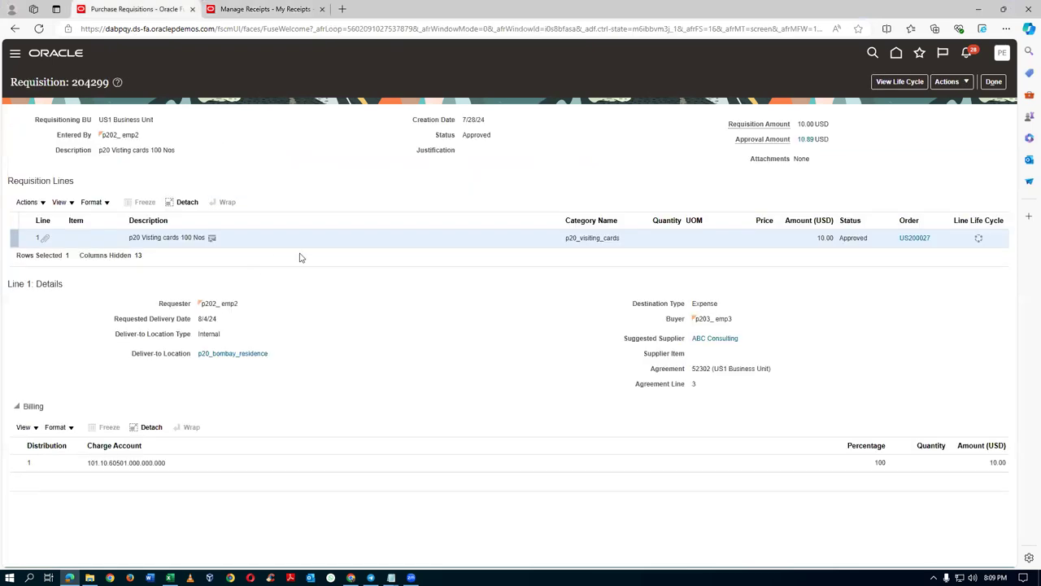
{"action": "left_click", "coordinate": [994, 82]}
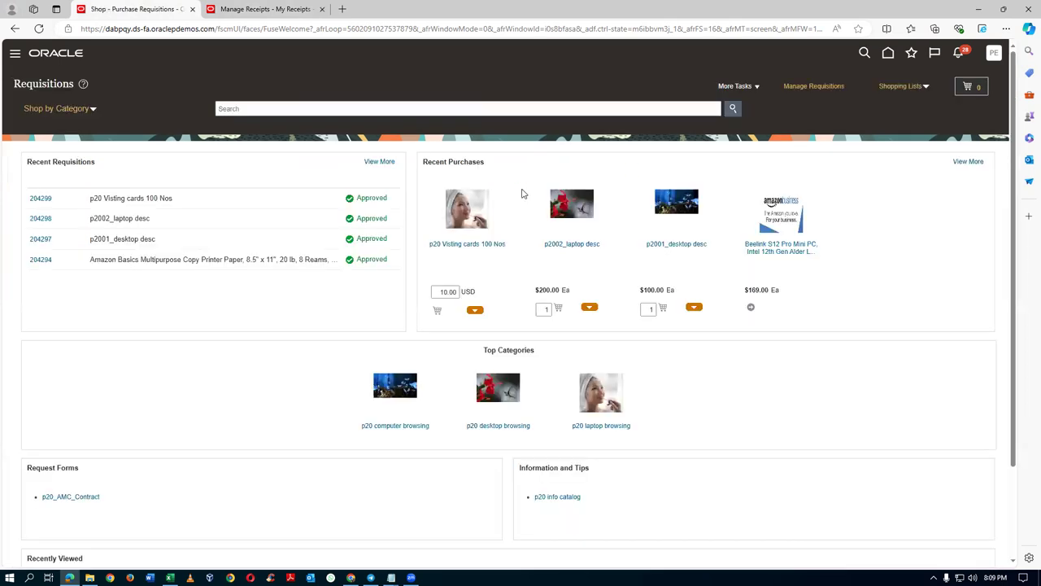
{"action": "scroll", "coordinate": [147, 444], "scroll_direction": "down", "scroll_amount": 3}
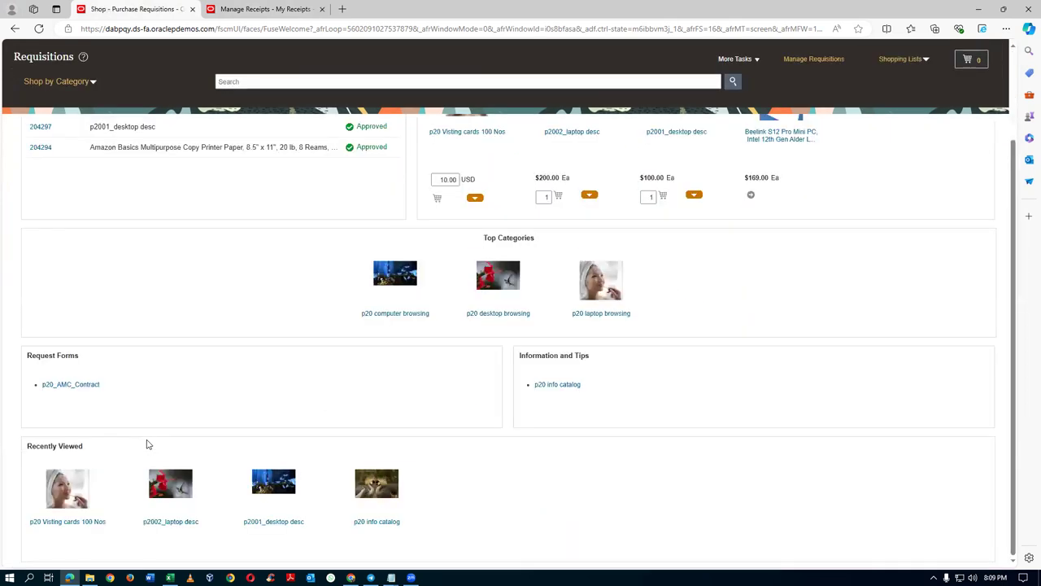
{"action": "scroll", "coordinate": [982, 185], "scroll_direction": "up", "scroll_amount": 3}
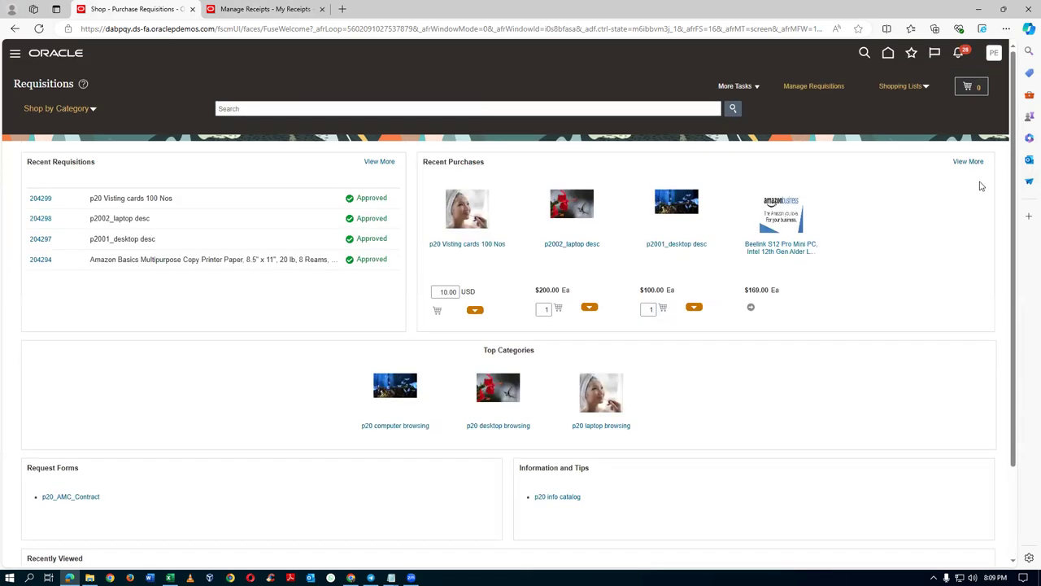
- Sign out of Oracle Applications Cloud and sign back in with the prefilled employee credentials
{"action": "left_click", "coordinate": [992, 57]}
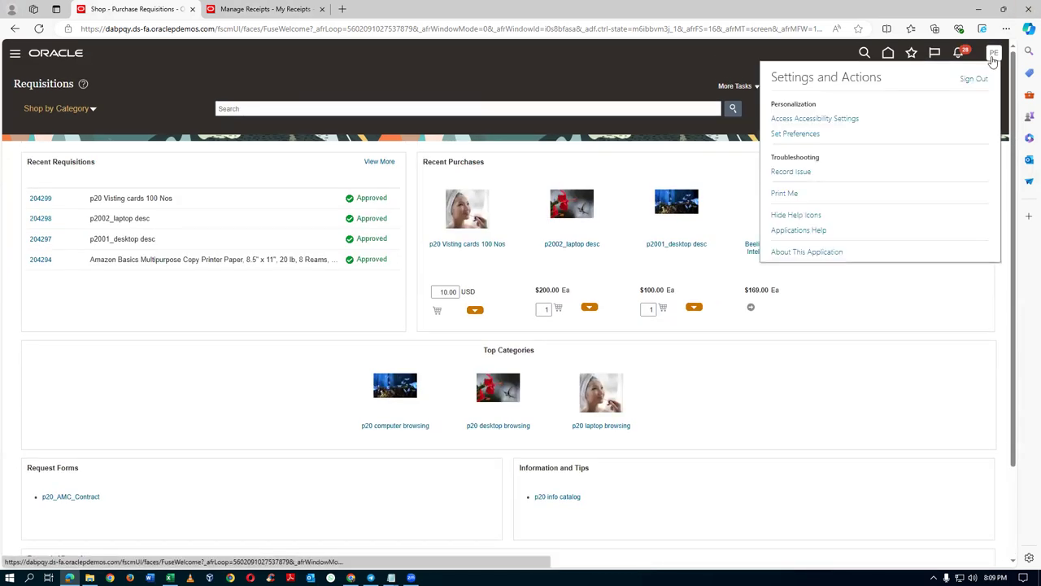
{"action": "left_click", "coordinate": [976, 79]}
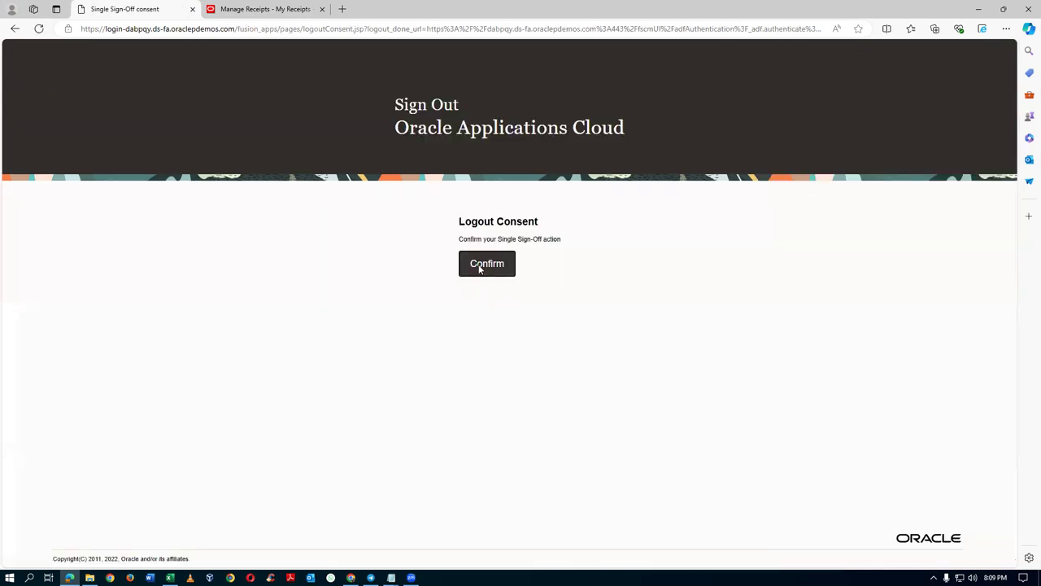
{"action": "left_click", "coordinate": [486, 265]}
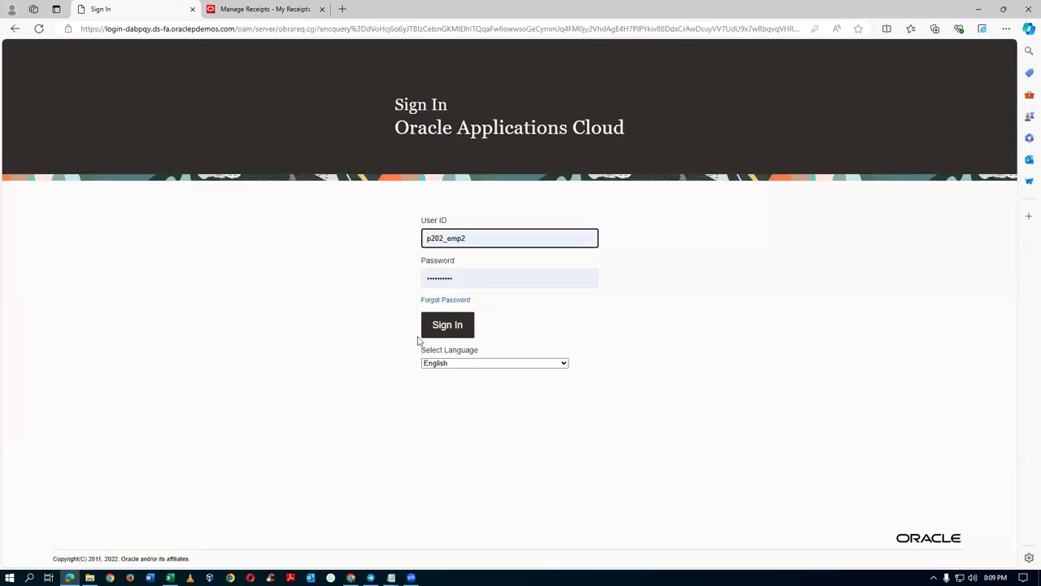
{"action": "left_click", "coordinate": [458, 332]}
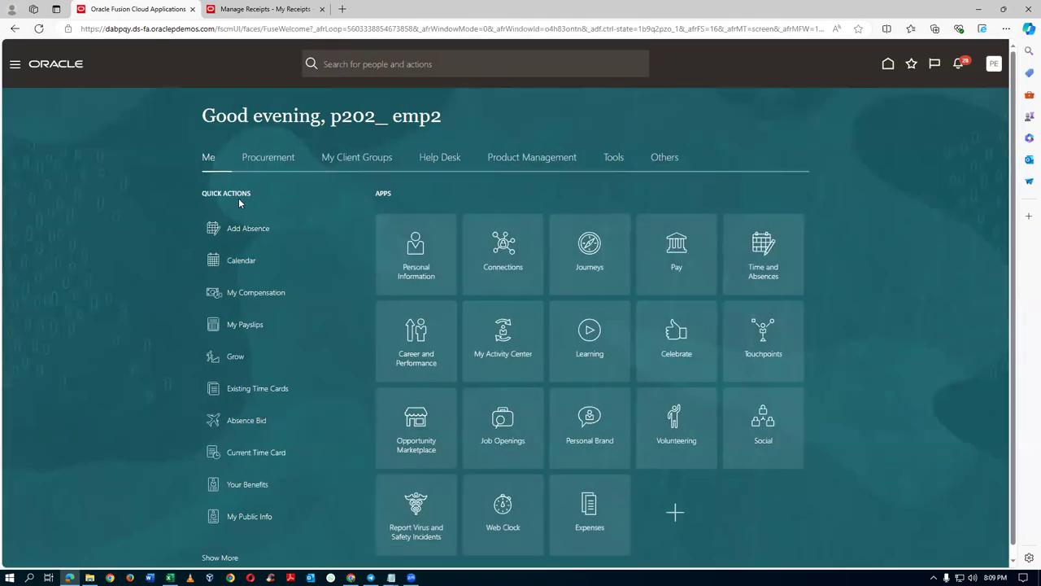
- Go to the Procurement shop and open the p20_AMC_Contract form under Request Forms
{"action": "left_click", "coordinate": [272, 157]}
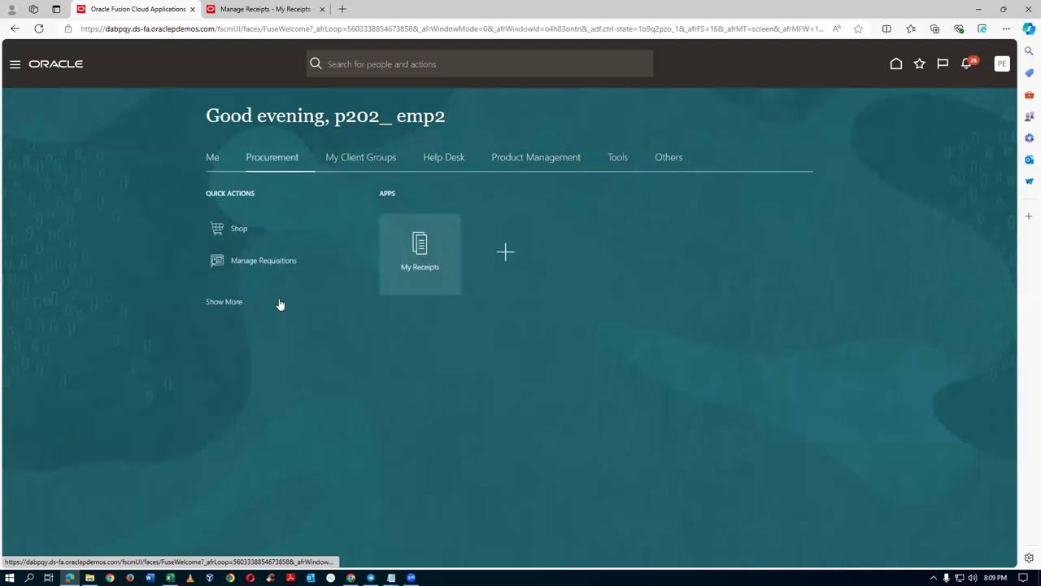
{"action": "left_click", "coordinate": [237, 230]}
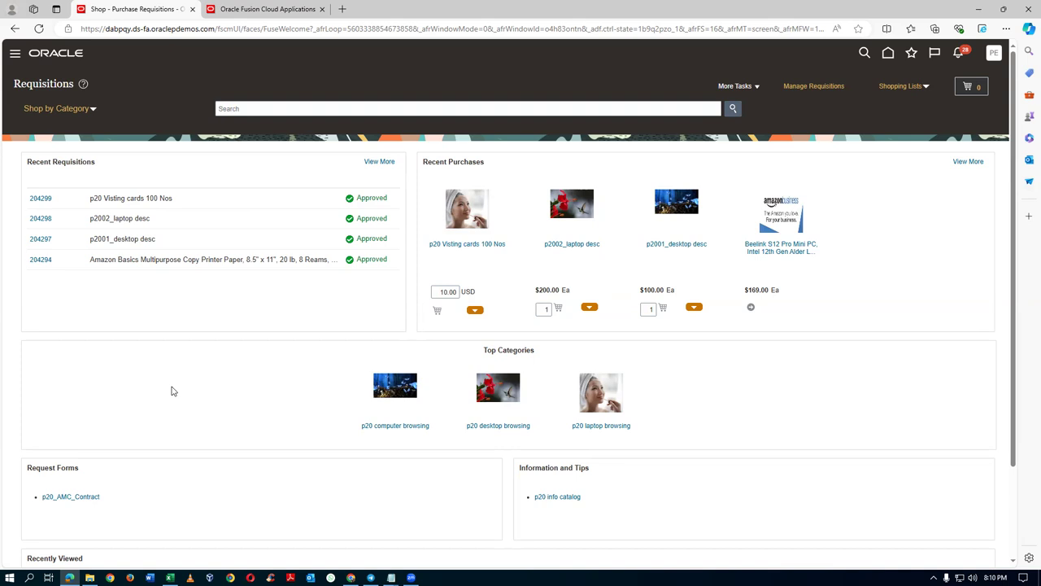
{"action": "scroll", "coordinate": [169, 391], "scroll_direction": "down", "scroll_amount": 2}
{"action": "scroll", "coordinate": [137, 436], "scroll_direction": "up", "scroll_amount": 1}
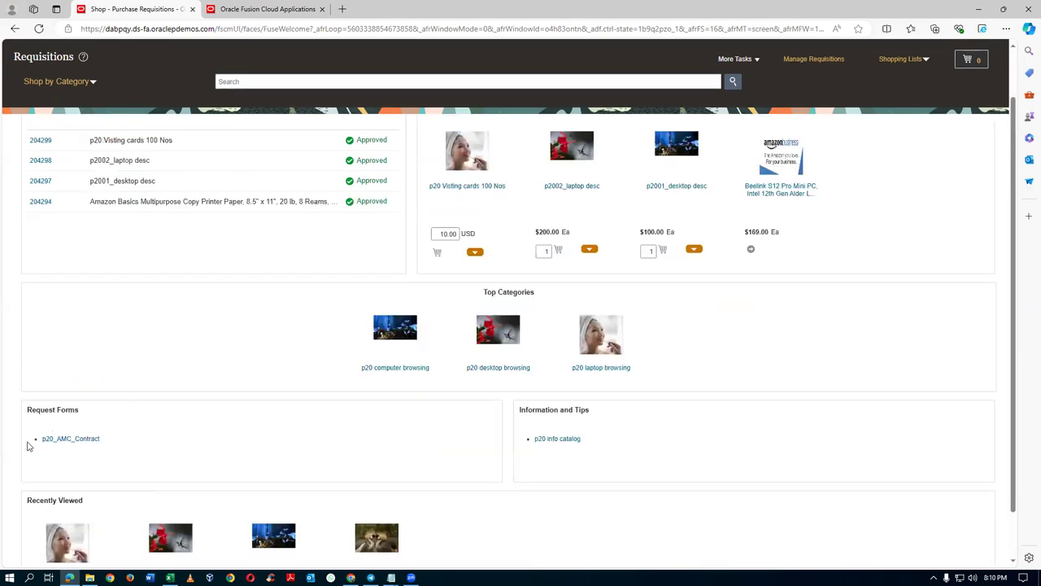
{"action": "left_click_drag", "start_coordinate": [38, 411], "coordinate": [69, 417]}
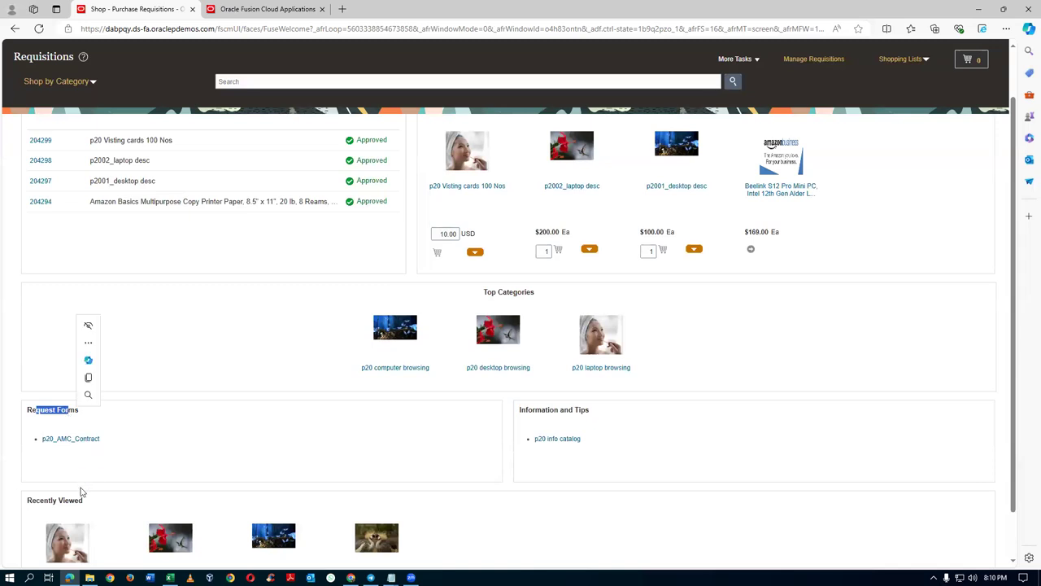
{"action": "left_click", "coordinate": [122, 455]}
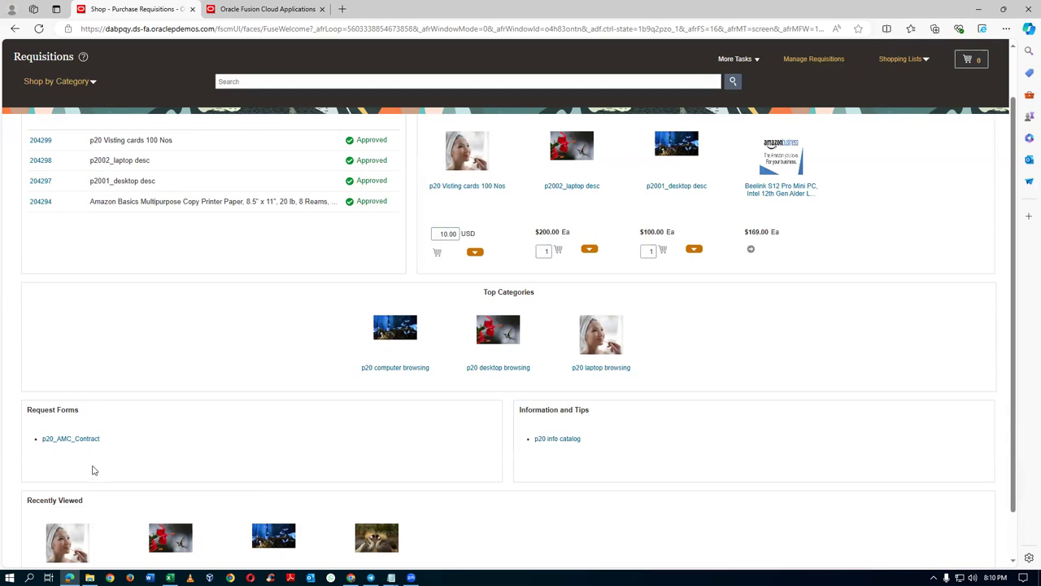
{"action": "left_click", "coordinate": [69, 441]}
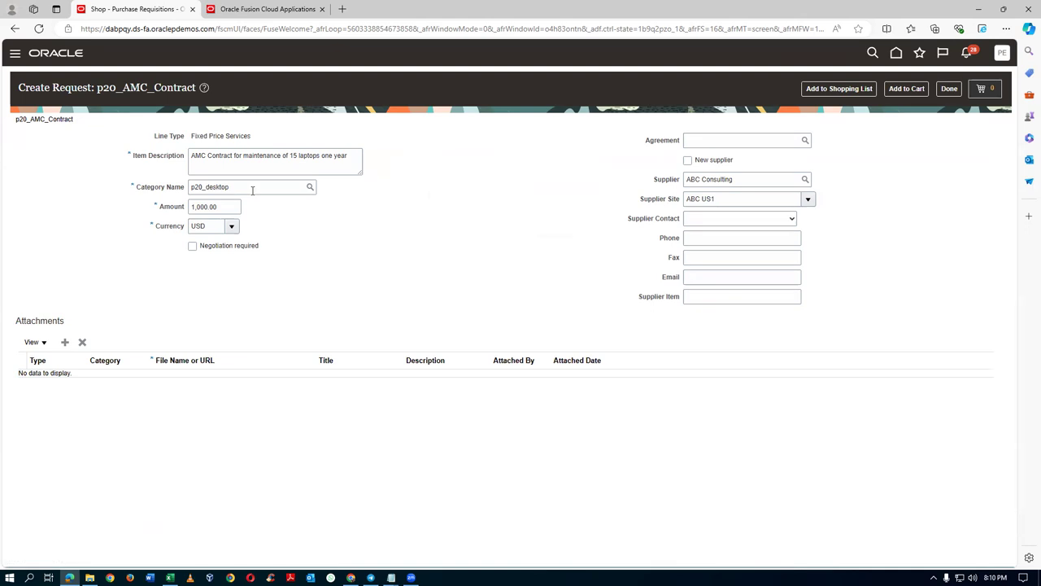
- Add the AMC contract request for maintenance of 15 laptops to the cart and show the cart's contents
{"action": "left_click", "coordinate": [207, 157]}
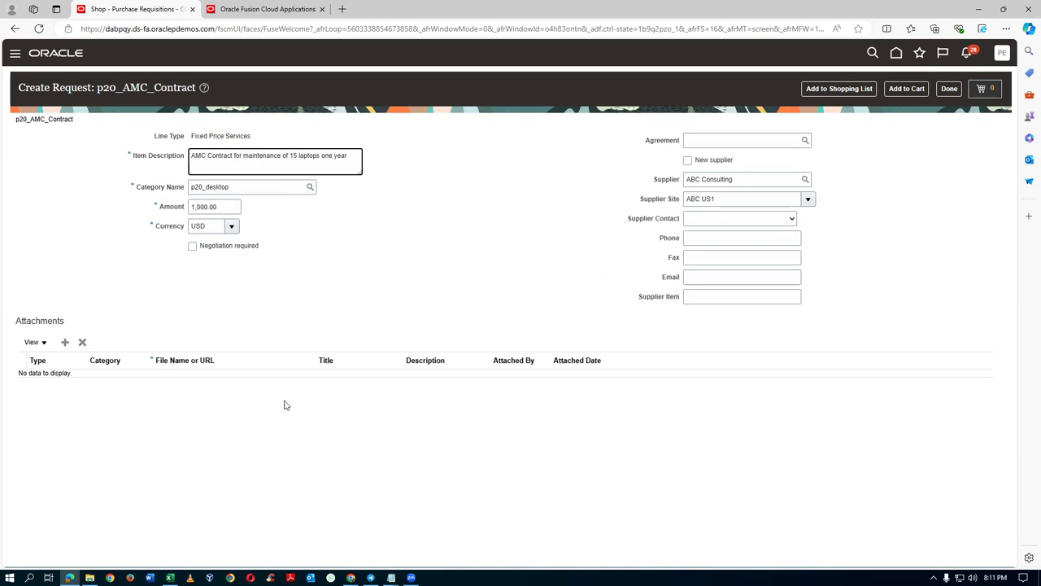
{"action": "left_click", "coordinate": [907, 88]}
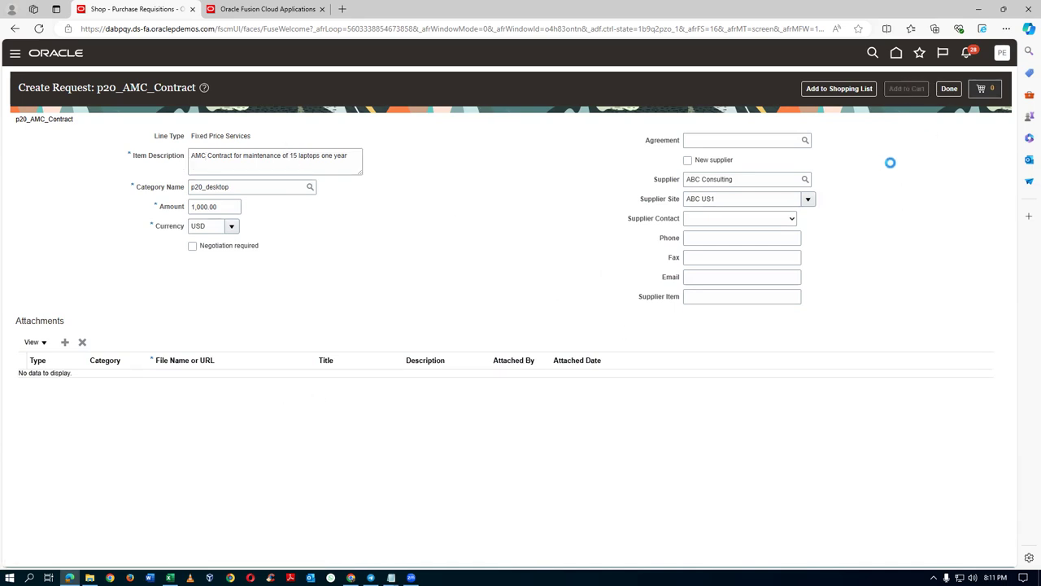
{"action": "left_click", "coordinate": [1000, 94]}
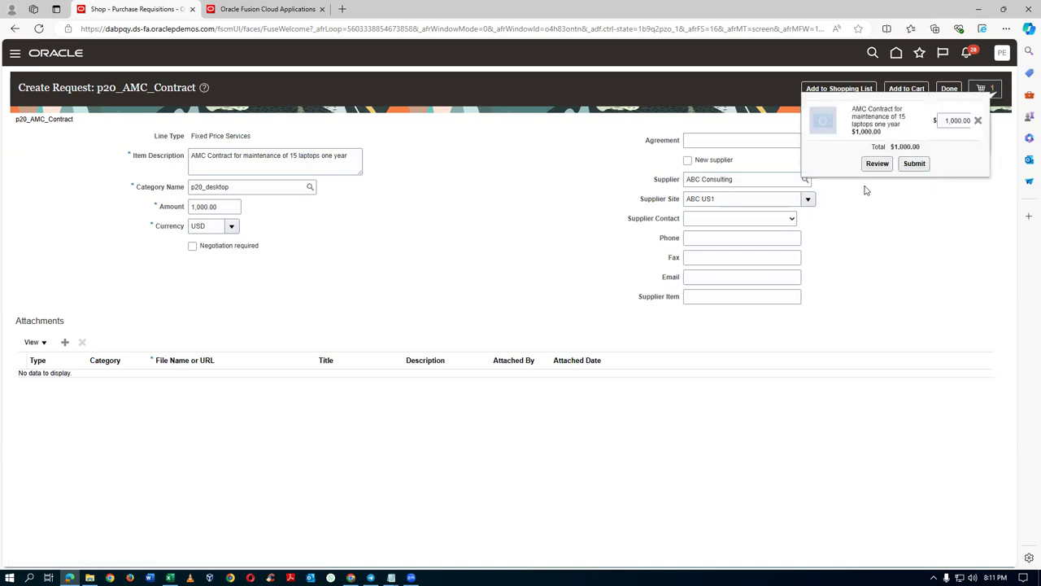
- Open the AMC contract cart for review, submit the requisition and dismiss the confirmation
{"action": "left_click", "coordinate": [878, 164]}
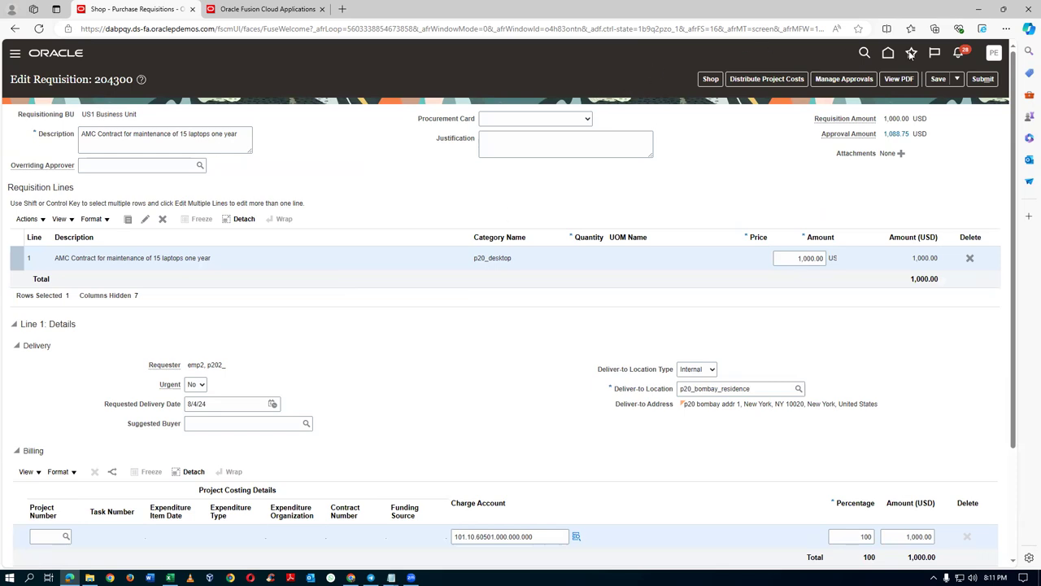
{"action": "left_click", "coordinate": [983, 80]}
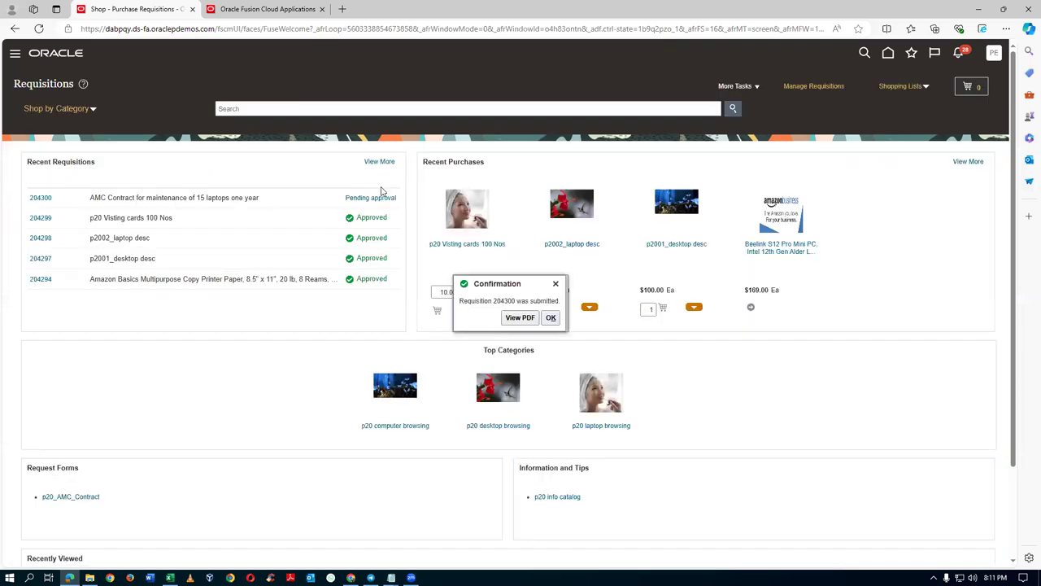
{"action": "left_click", "coordinate": [551, 319]}
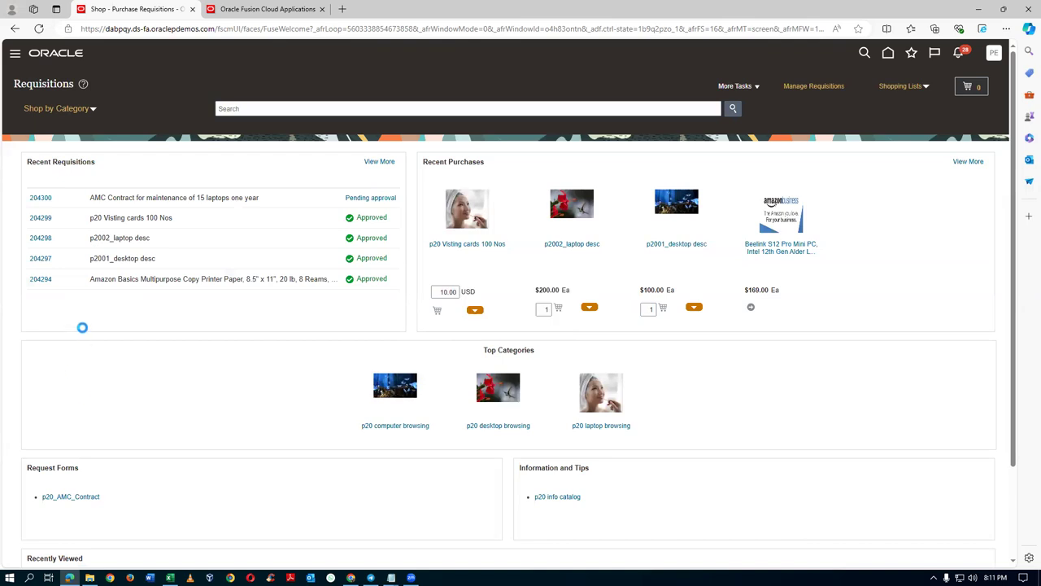
- Open the AMC contract requisition, try to view its line's approval details and return to the shopping page
{"action": "left_click", "coordinate": [37, 201]}
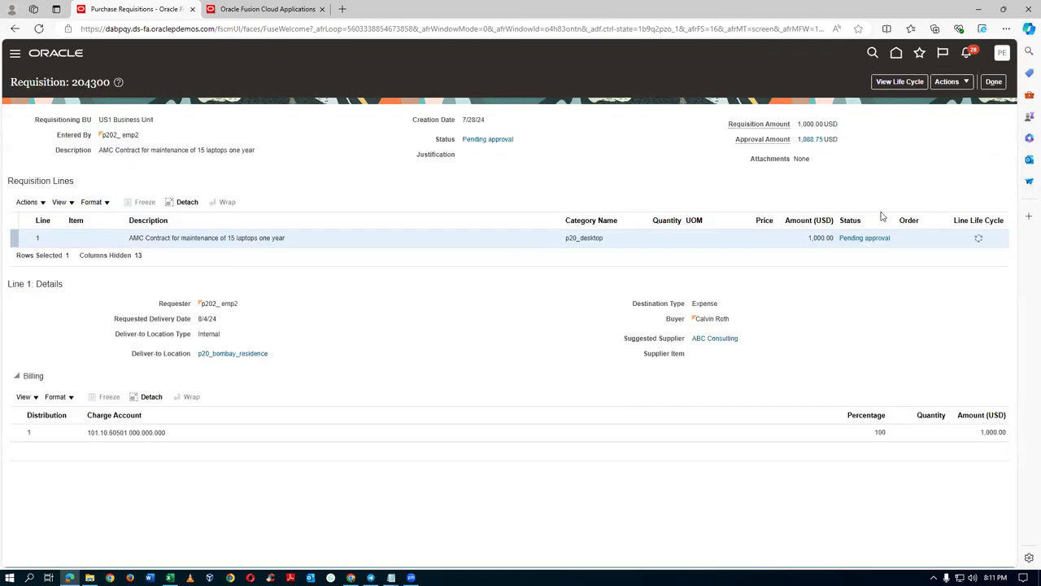
{"action": "left_click", "coordinate": [877, 238]}
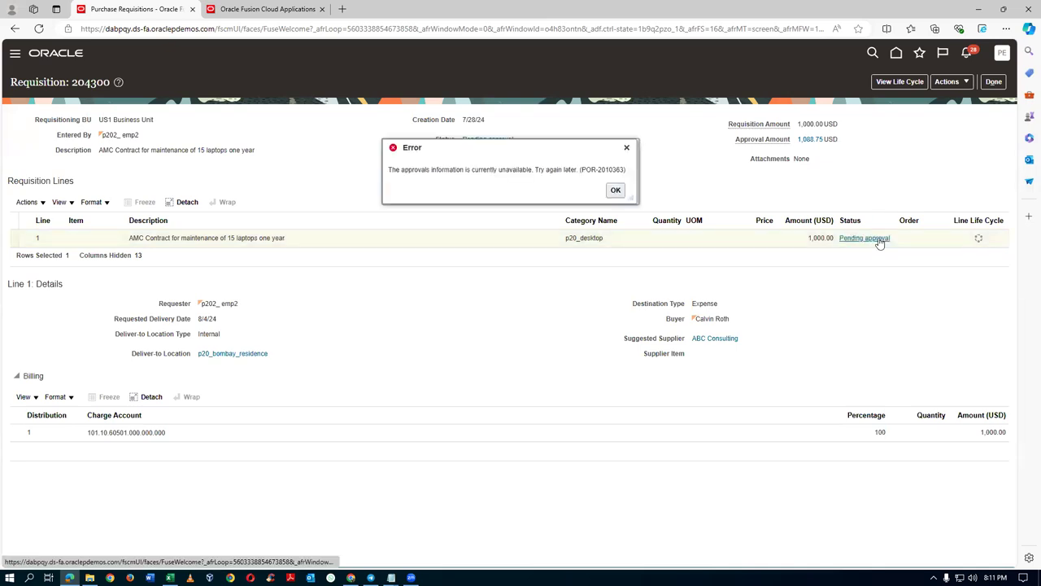
{"action": "left_click", "coordinate": [615, 191]}
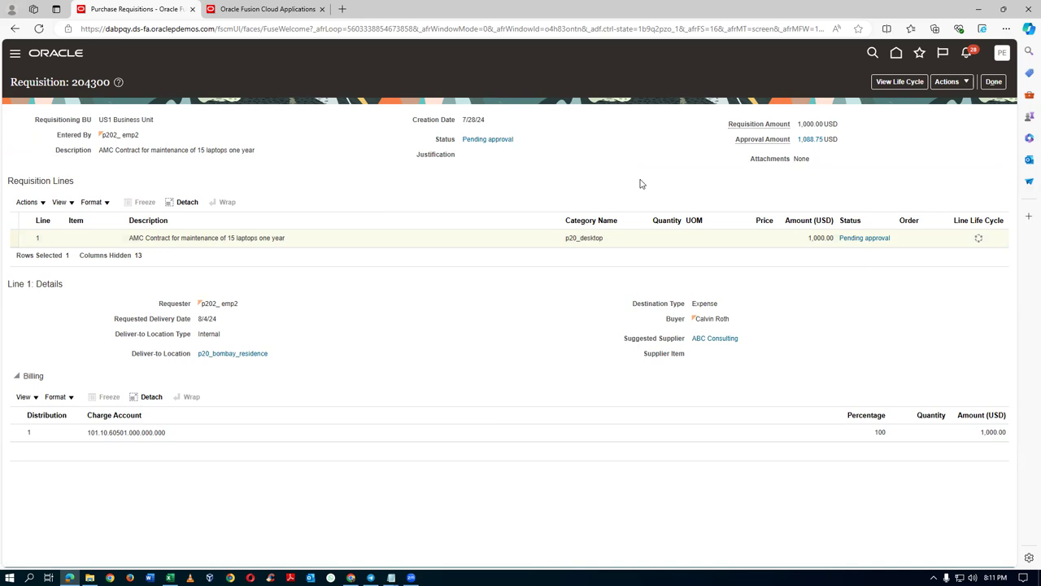
{"action": "left_click", "coordinate": [993, 82]}
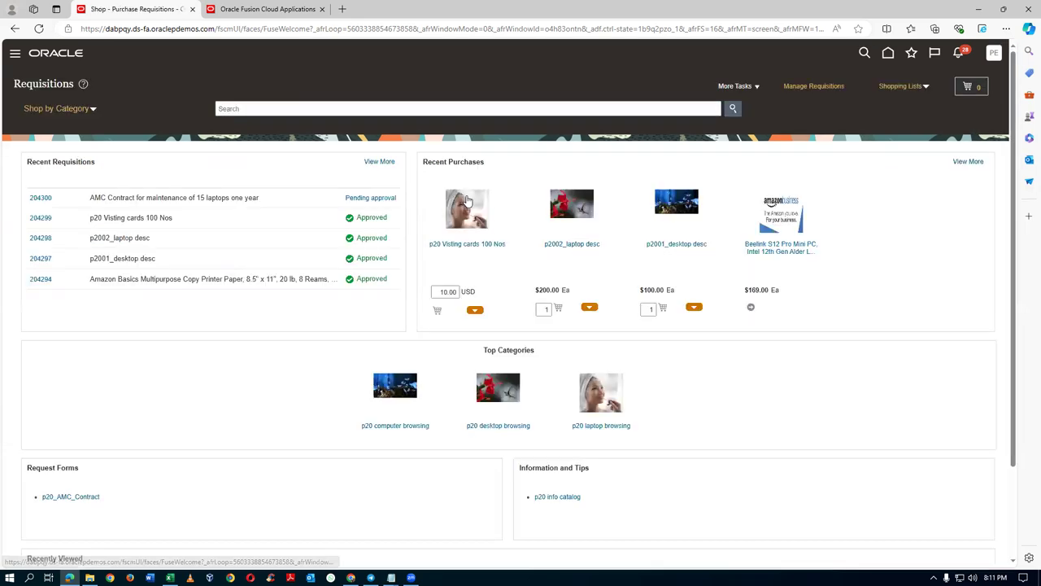
- Reopen the AMC contract requisition, examine its line's approval history and return to the shopping page
{"action": "left_click", "coordinate": [40, 198]}
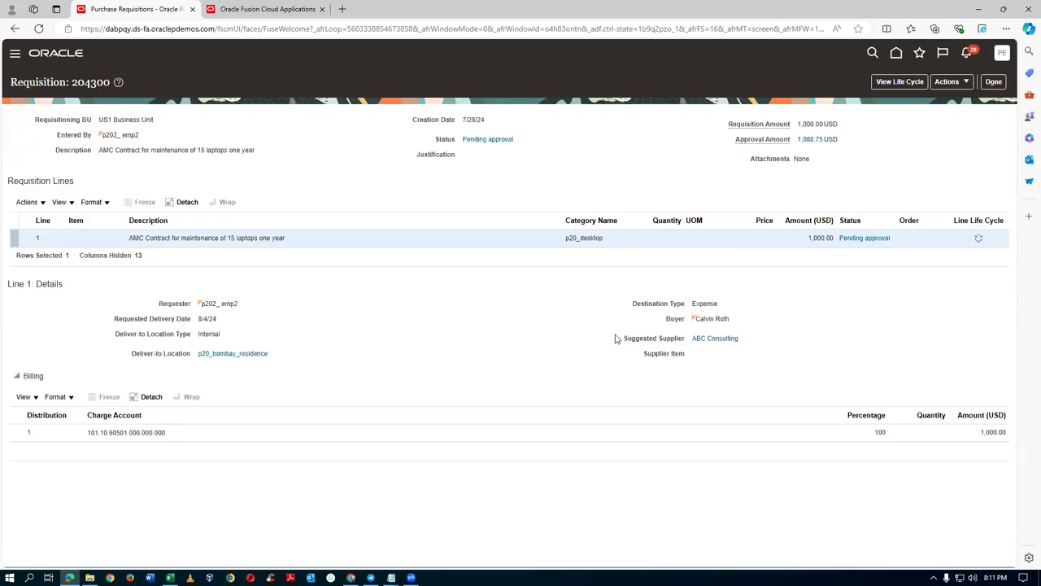
{"action": "left_click", "coordinate": [854, 239]}
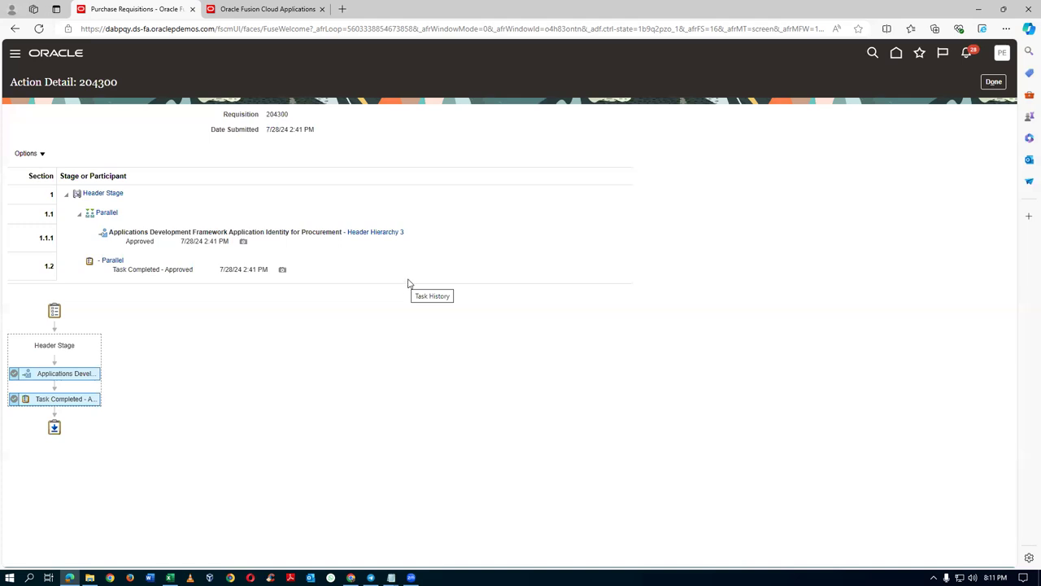
{"action": "left_click", "coordinate": [409, 281]}
{"action": "left_click", "coordinate": [994, 81]}
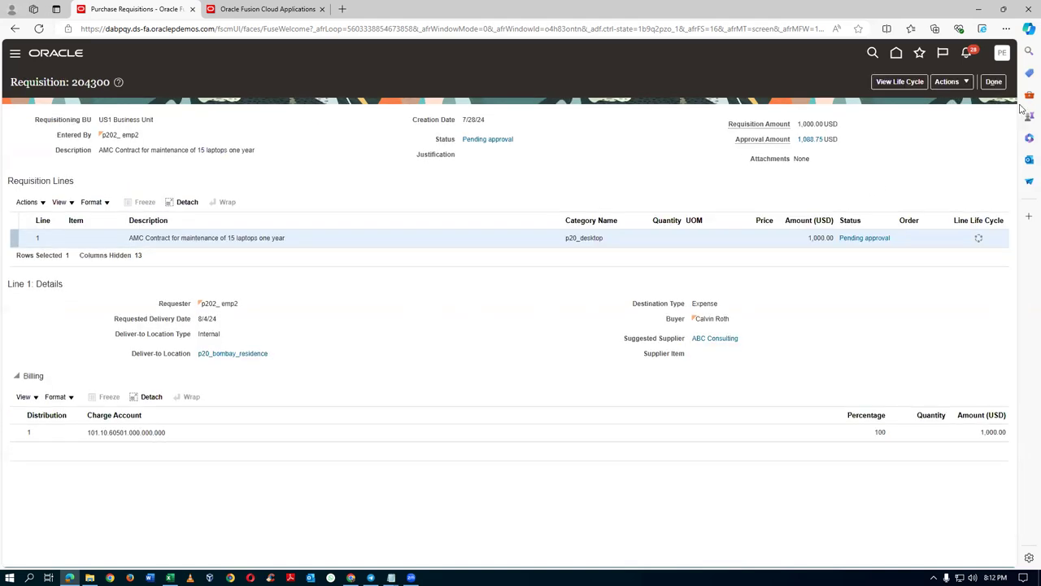
{"action": "left_click", "coordinate": [995, 81]}
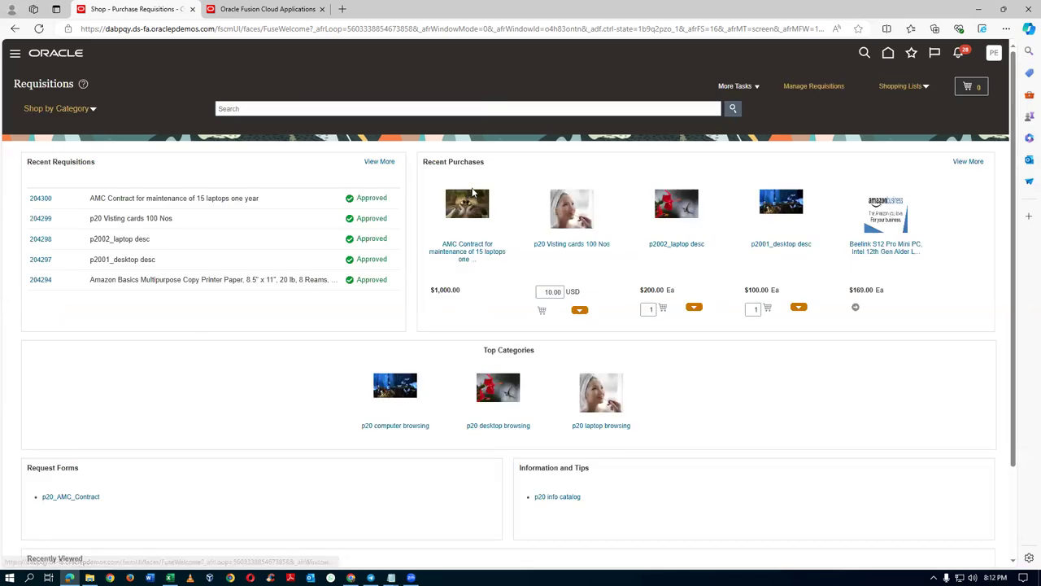
- Check the AMC contract requisition line for its purchase order, reopening the requisition to refresh the details
{"action": "left_click", "coordinate": [41, 199]}
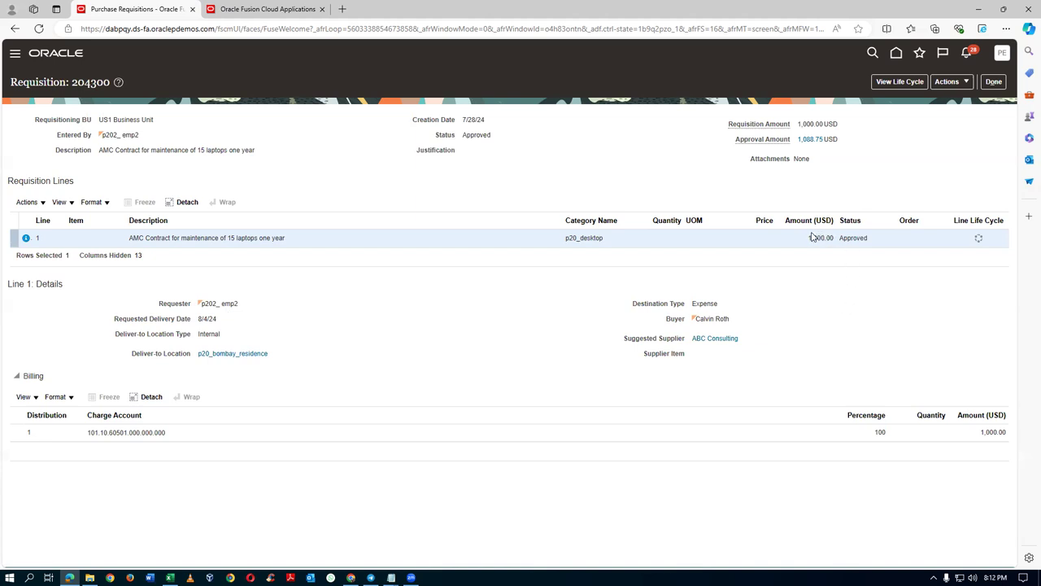
{"action": "left_click_drag", "start_coordinate": [810, 238], "coordinate": [833, 237]}
{"action": "left_click", "coordinate": [992, 82]}
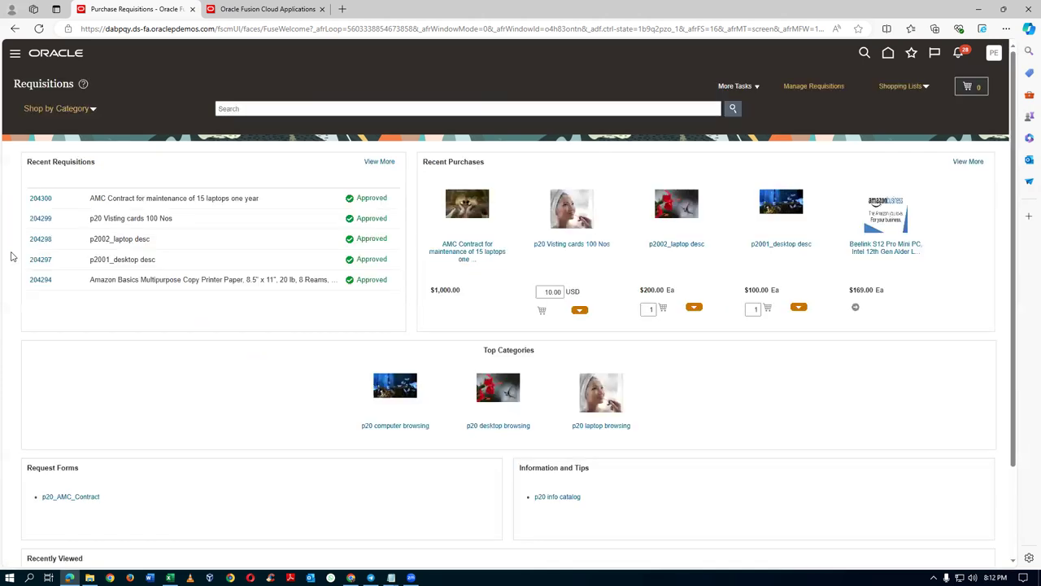
{"action": "left_click", "coordinate": [39, 202]}
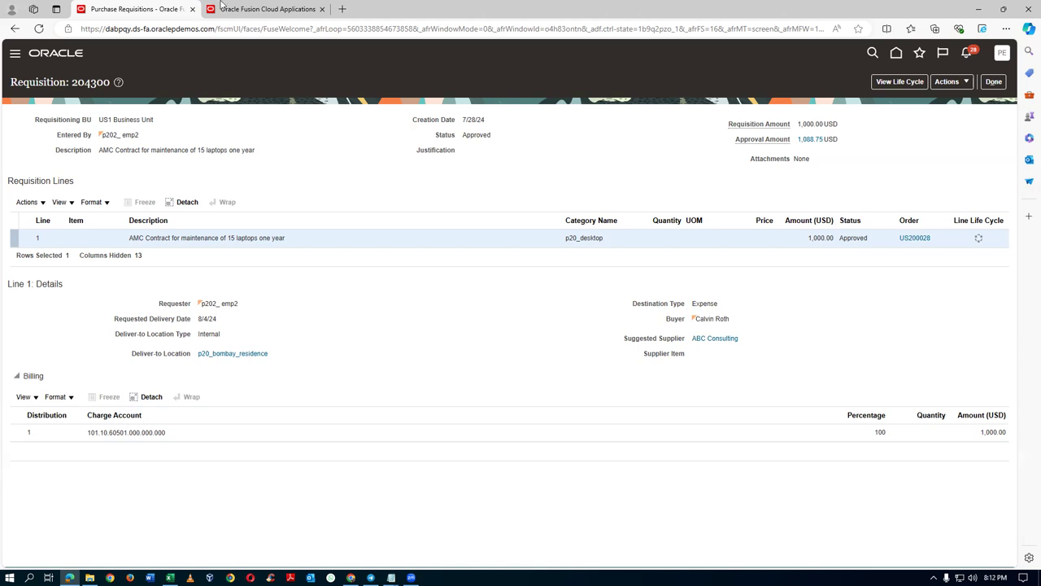
- Open My Receipts in the other browser tab and search by the AMC contract's requisition number with Items Due set to Any time
{"action": "left_click", "coordinate": [244, 9]}
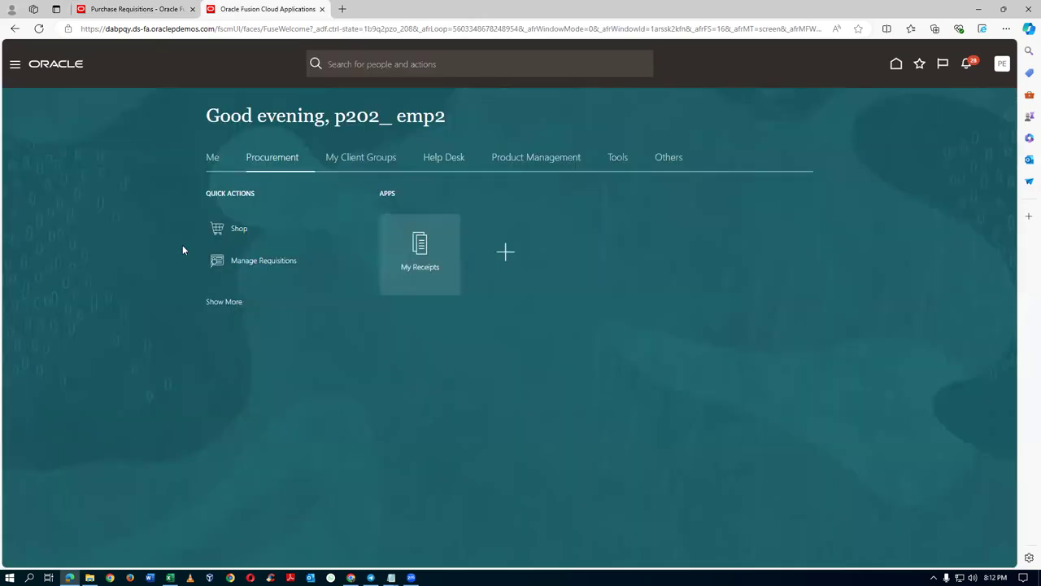
{"action": "left_click", "coordinate": [402, 264]}
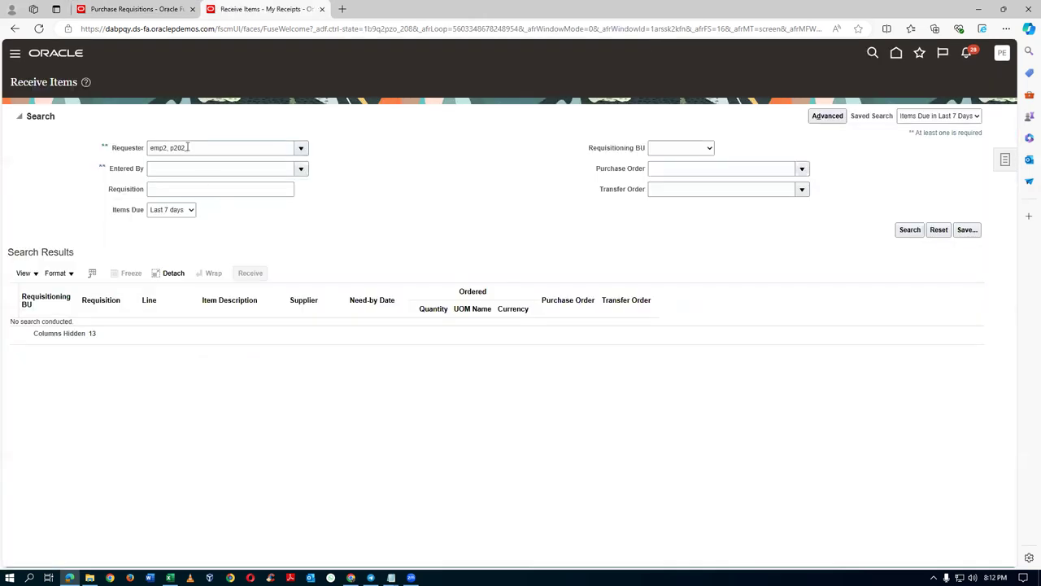
{"action": "left_click", "coordinate": [159, 192]}
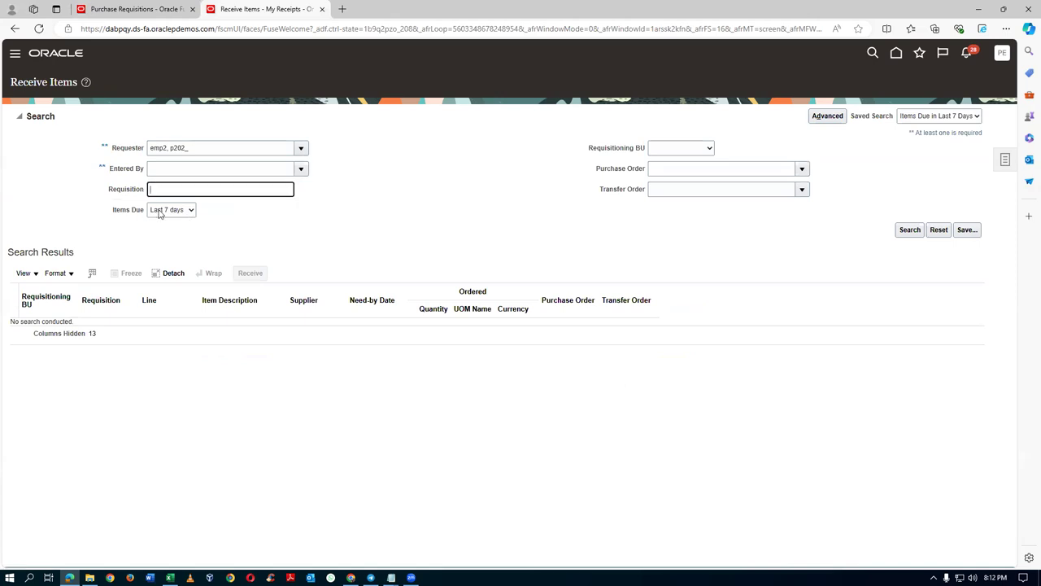
{"action": "type", "text": "2043"}
{"action": "type", "text": "00"}
{"action": "key", "text": "Tab"}
{"action": "left_click", "coordinate": [161, 213]}
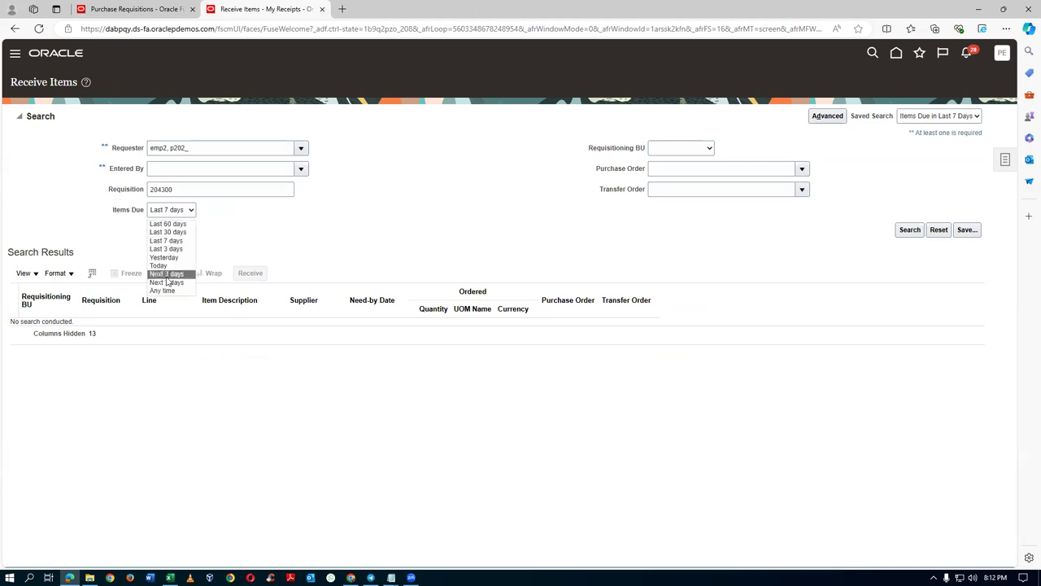
{"action": "left_click", "coordinate": [170, 294]}
{"action": "left_click", "coordinate": [910, 230]}
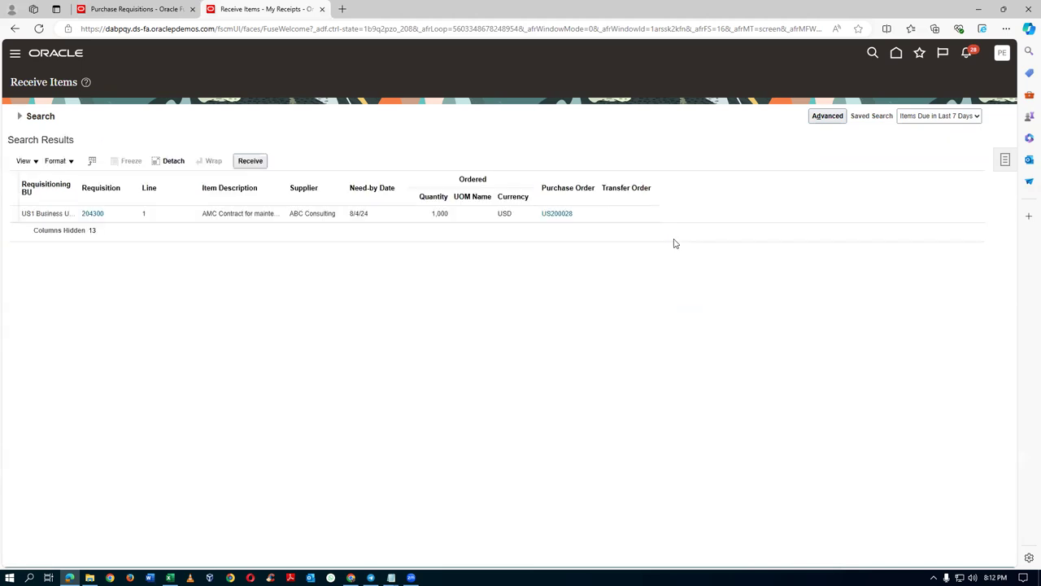
- Receive the full ordered quantity of the AMC contract line, submit the receipt and dismiss the confirmation
{"action": "left_click", "coordinate": [427, 218]}
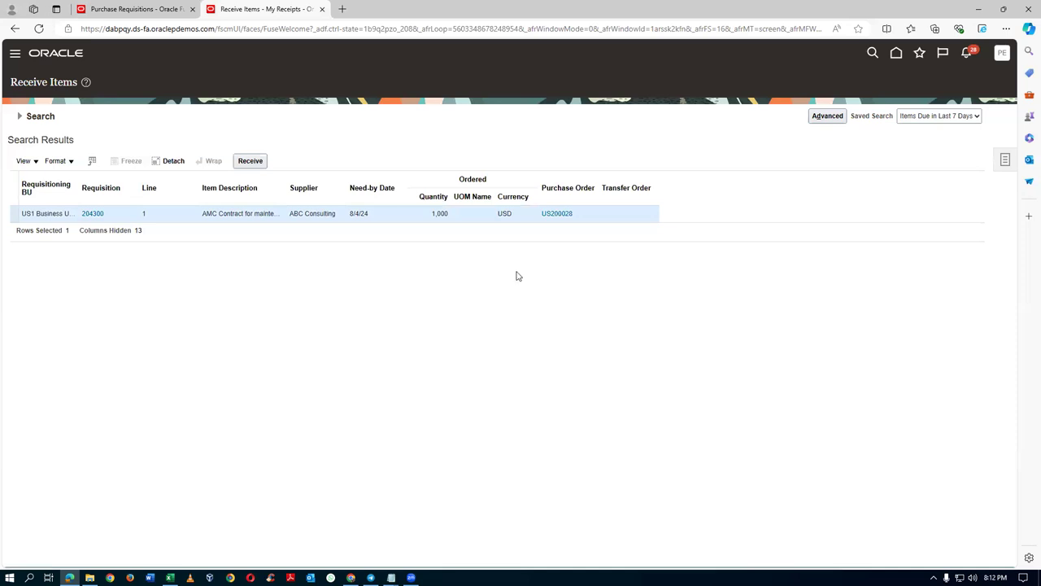
{"action": "left_click", "coordinate": [250, 160]}
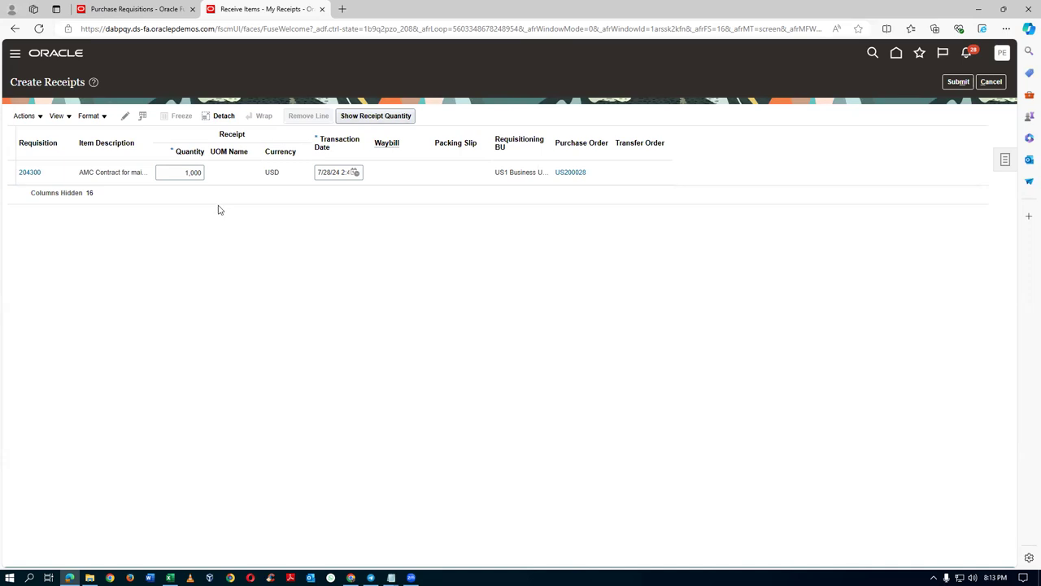
{"action": "left_click", "coordinate": [201, 172]}
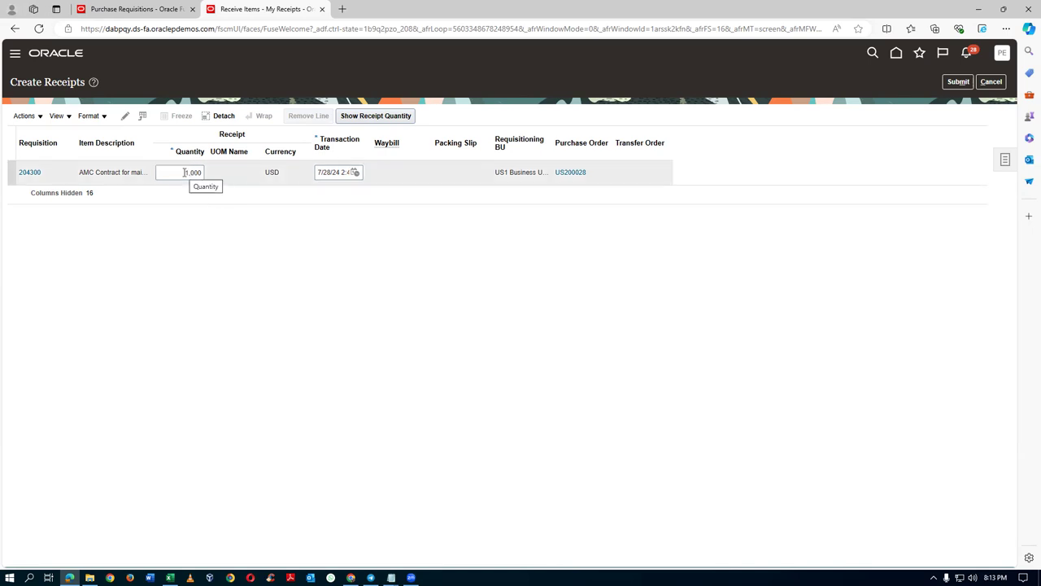
{"action": "left_click", "coordinate": [233, 277]}
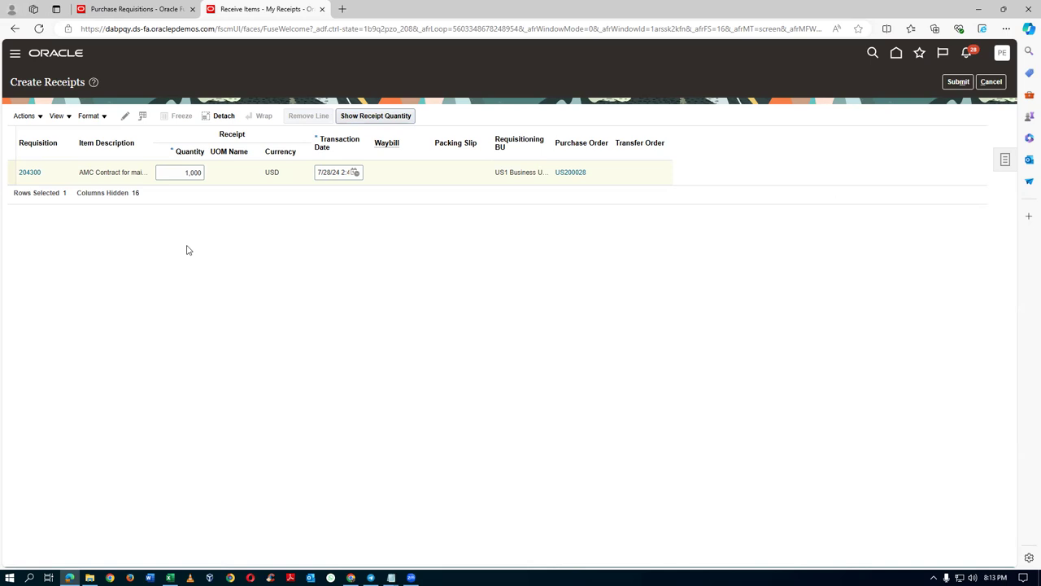
{"action": "left_click", "coordinate": [958, 82]}
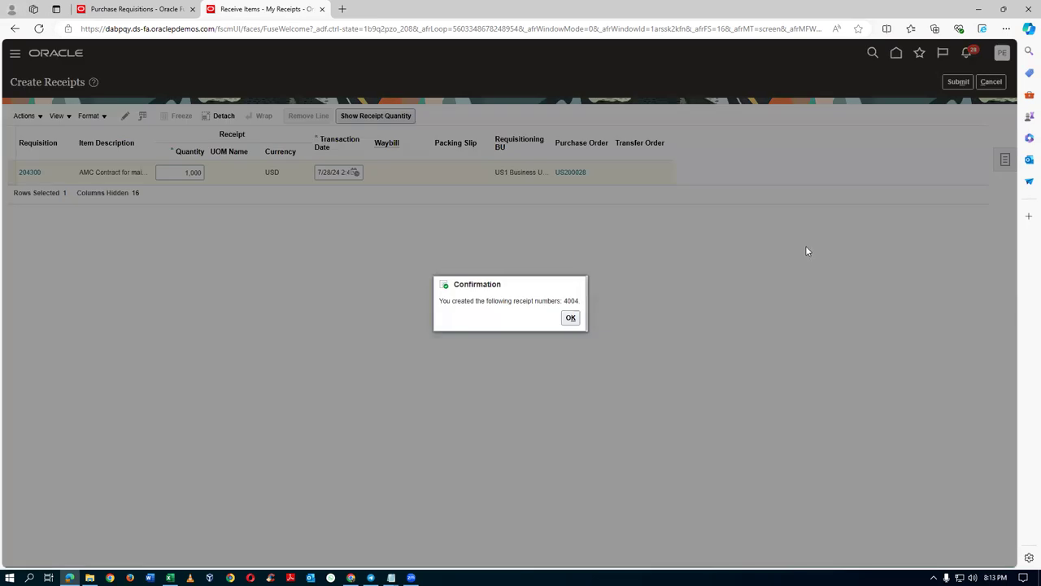
{"action": "left_click", "coordinate": [570, 318]}
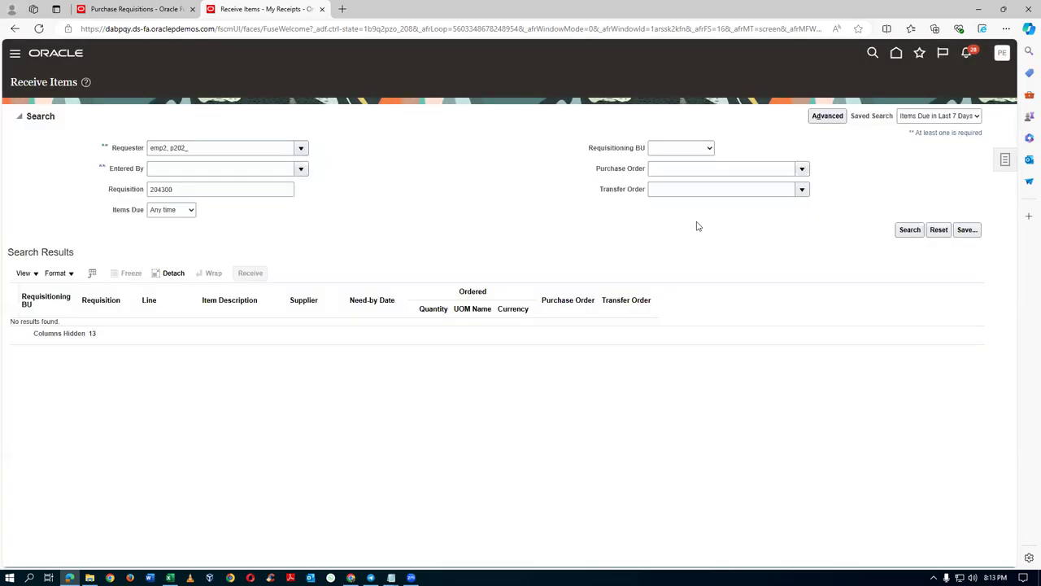